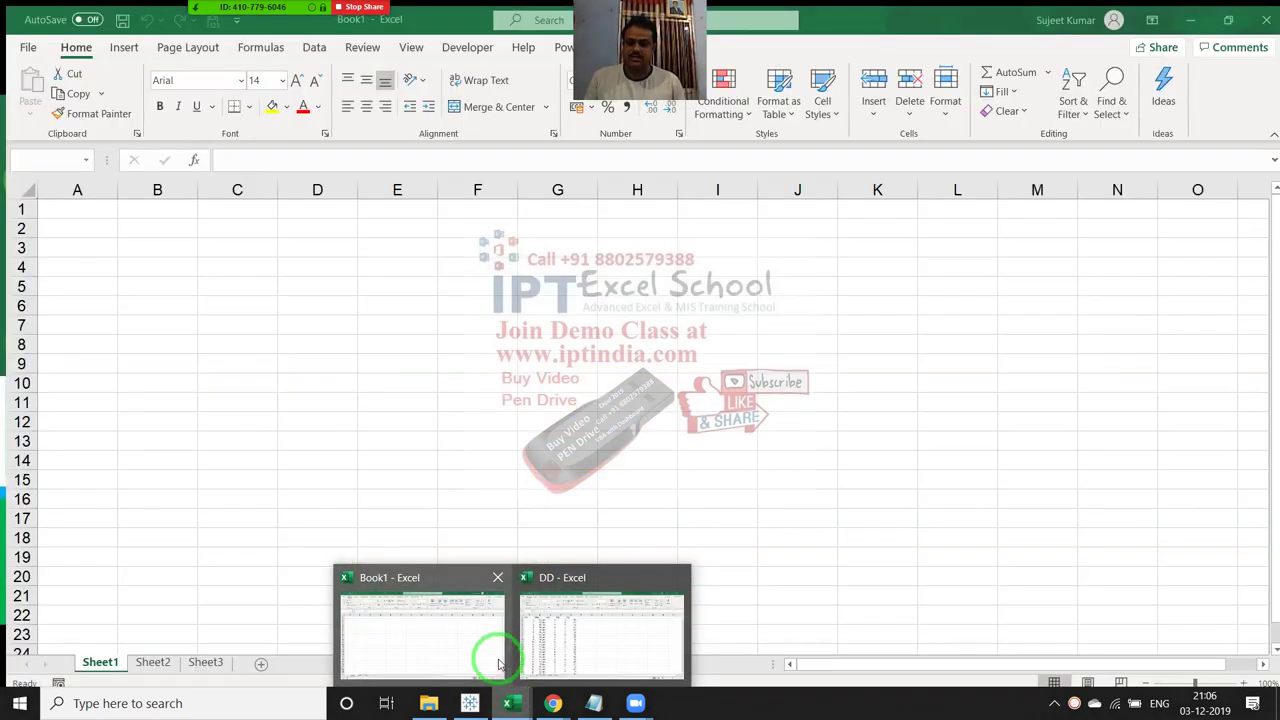
- From the Gmail Inbox, open the 'date home work' email and its downloaded exercise .xlsx workbook
{"action": "left_click", "coordinate": [478, 640]}
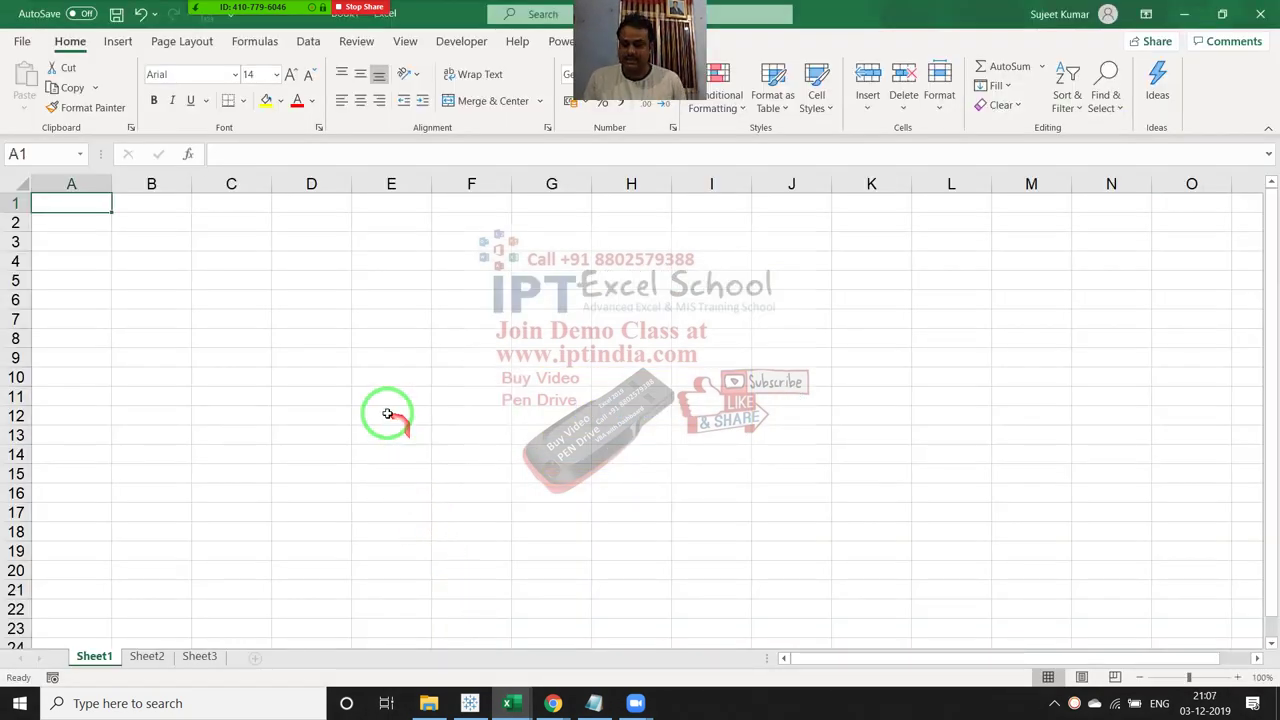
{"action": "left_click", "coordinate": [555, 703]}
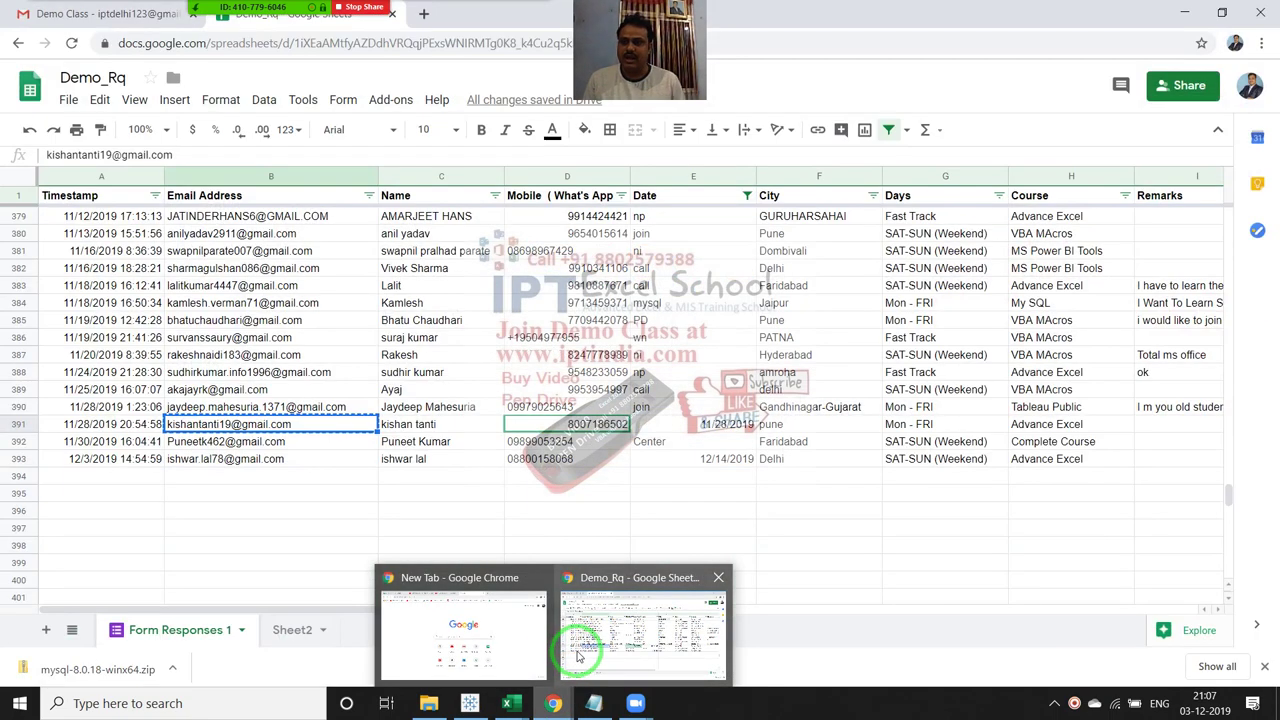
{"action": "left_click", "coordinate": [578, 655]}
{"action": "left_click", "coordinate": [180, 13]}
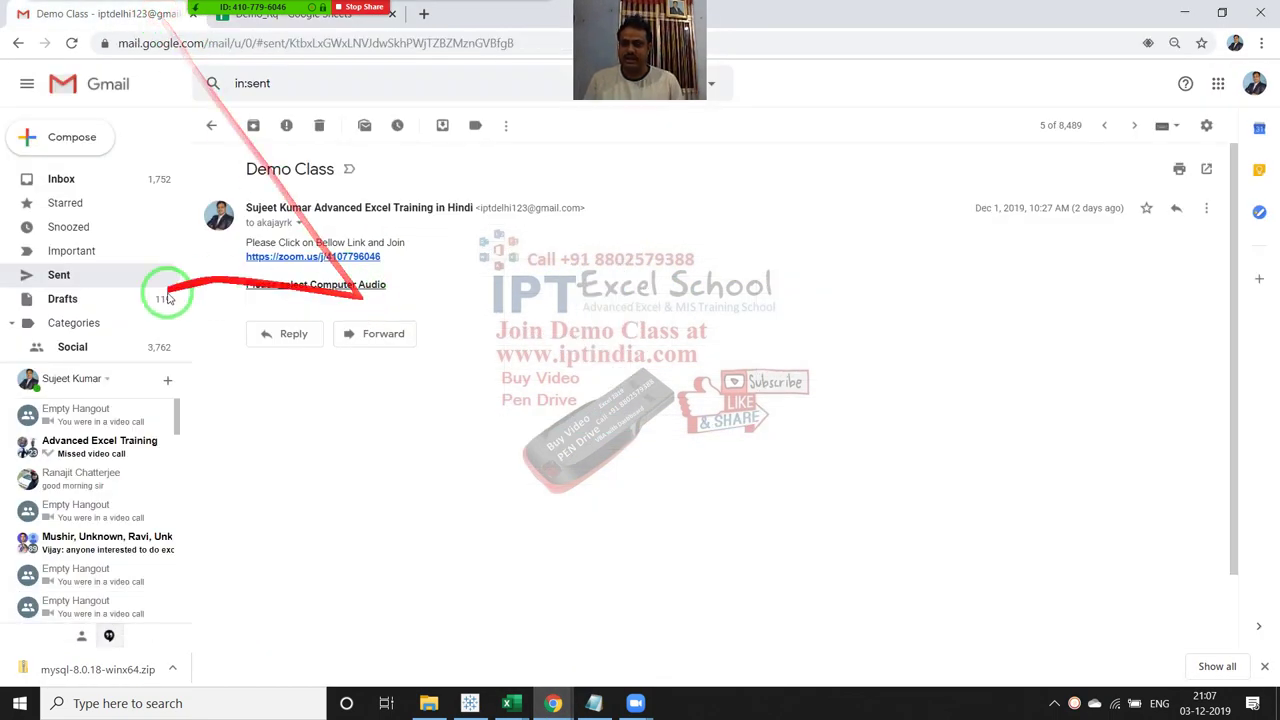
{"action": "left_click", "coordinate": [104, 186]}
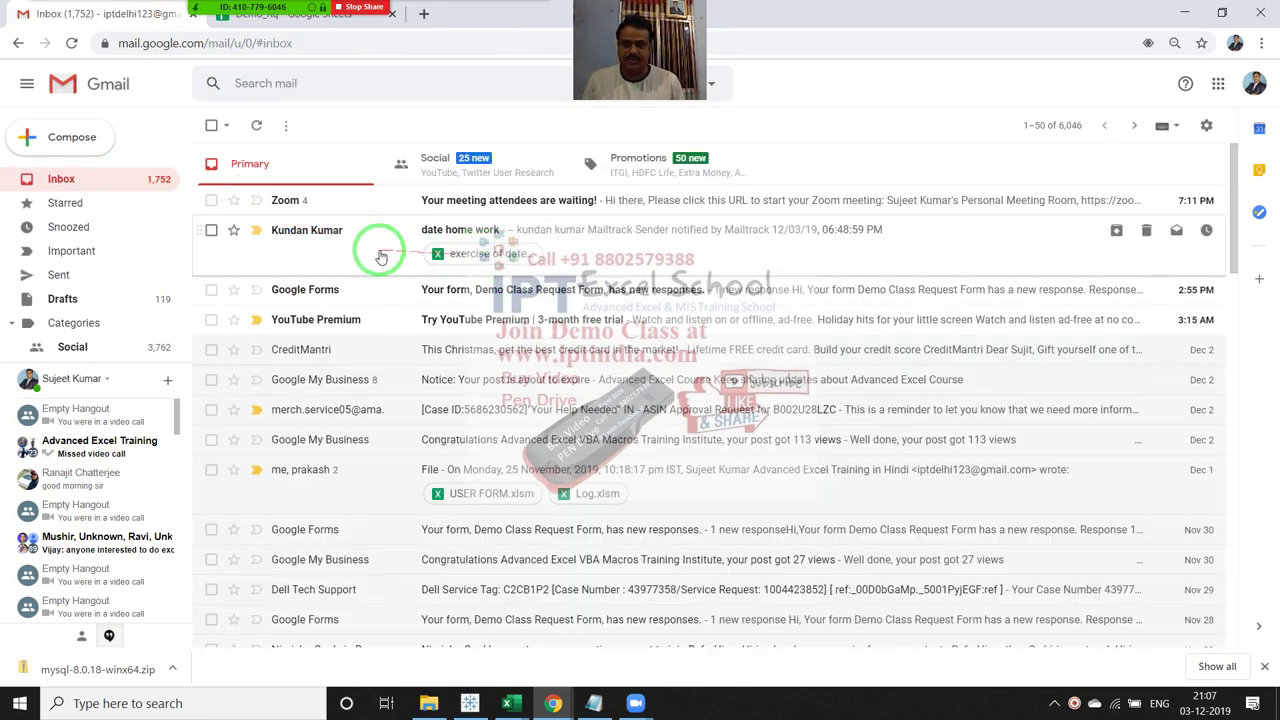
{"action": "left_click", "coordinate": [372, 250]}
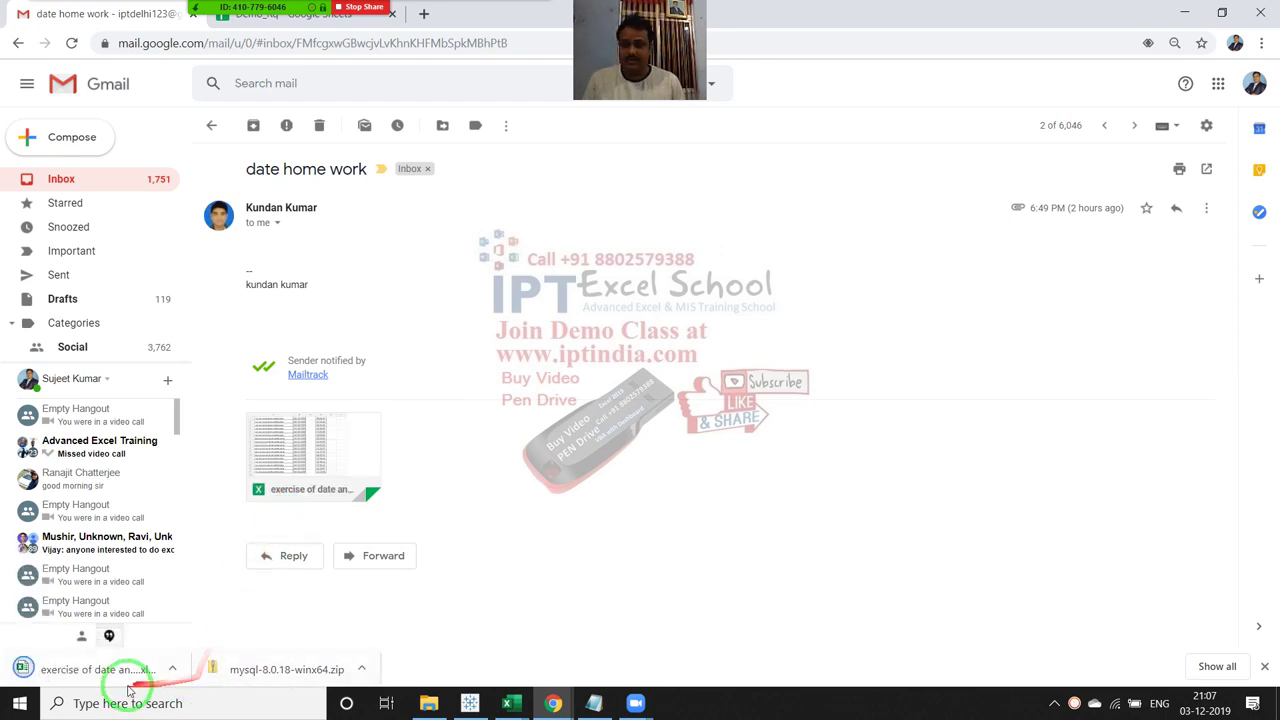
{"action": "left_click", "coordinate": [129, 688]}
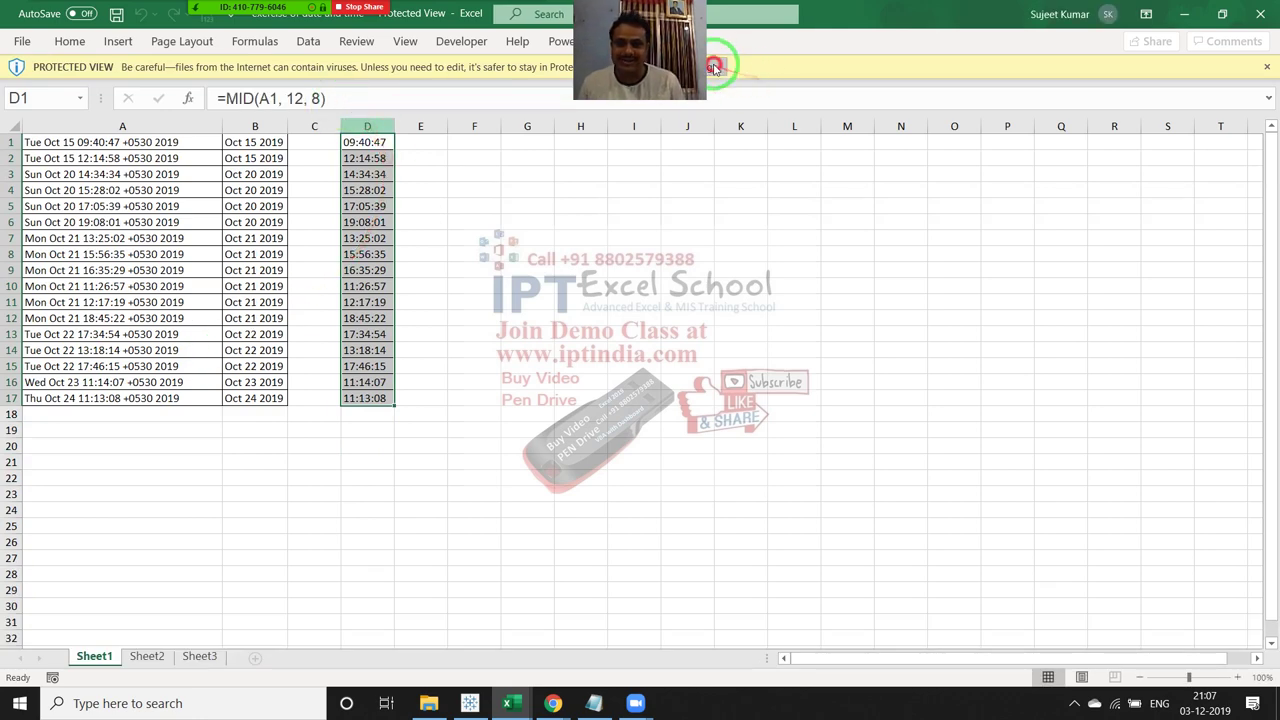
- Enable editing and inspect B1's formula =MID(A1,5,6)&" "&RIGHT(A1,4), leaving it unchanged
{"action": "left_click", "coordinate": [714, 68]}
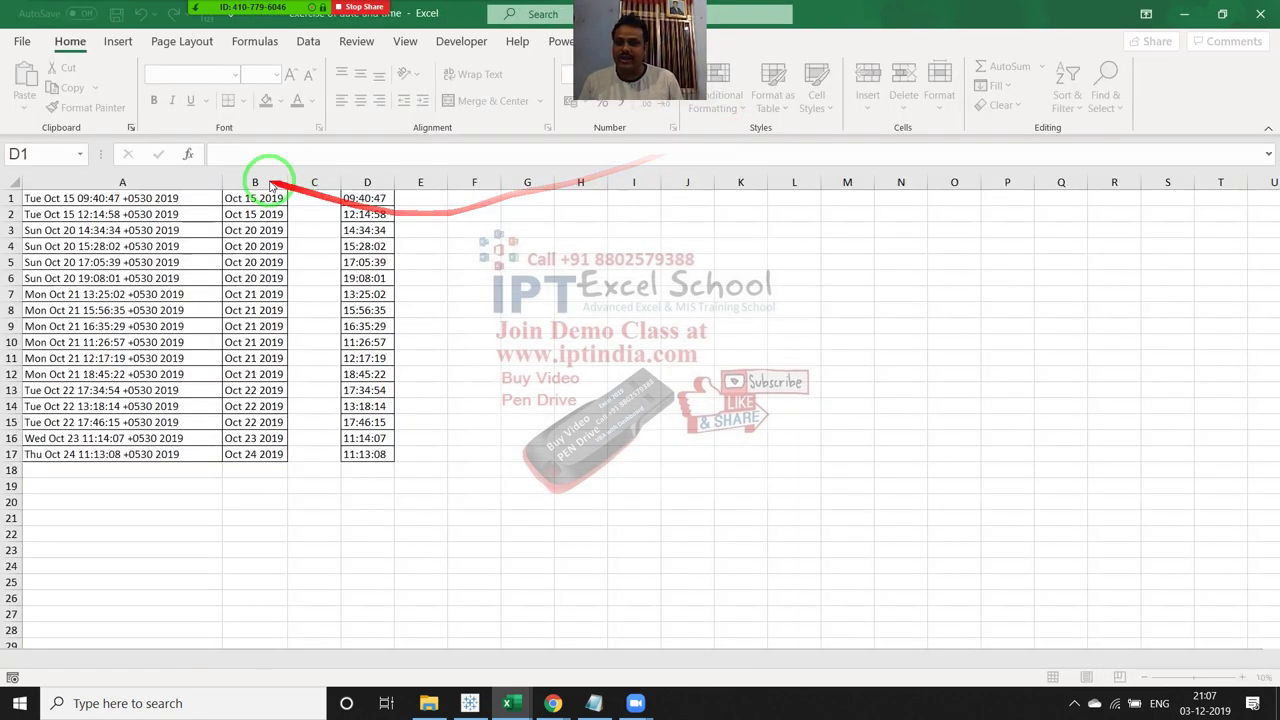
{"action": "left_click", "coordinate": [160, 246]}
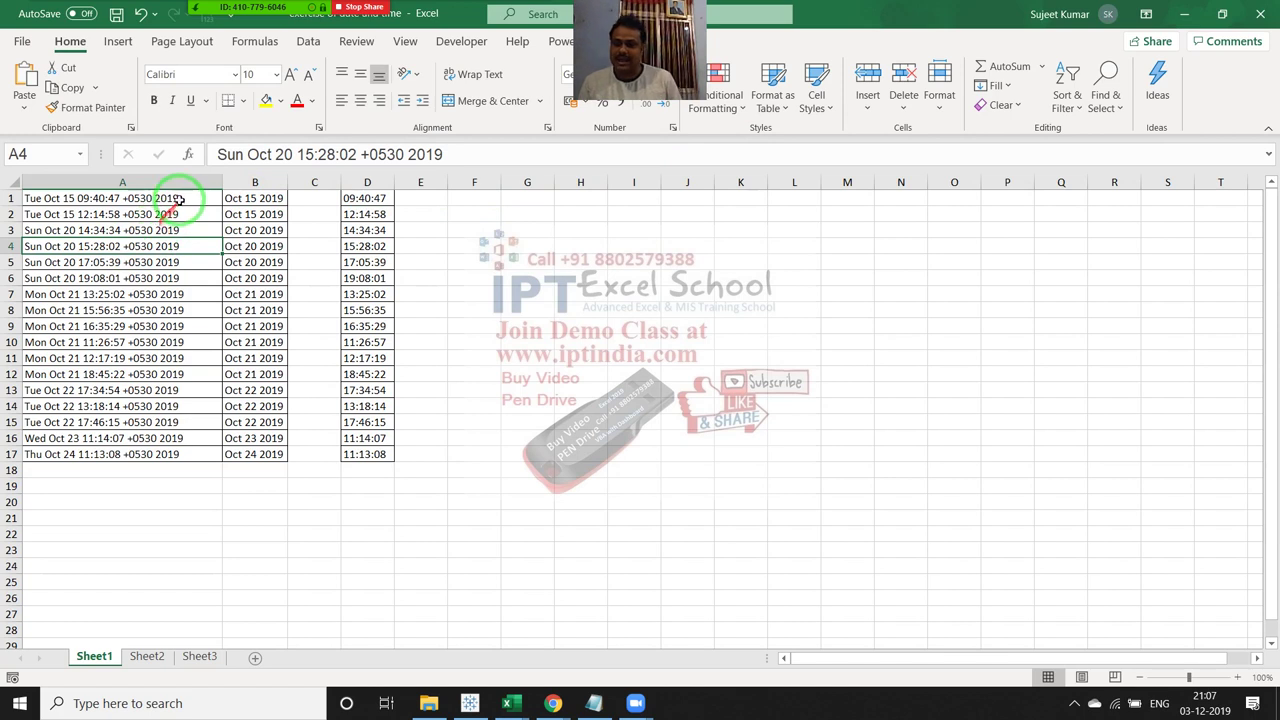
{"action": "key", "text": "Up"}
{"action": "key", "text": "Up"}
{"action": "key", "text": "Up"}
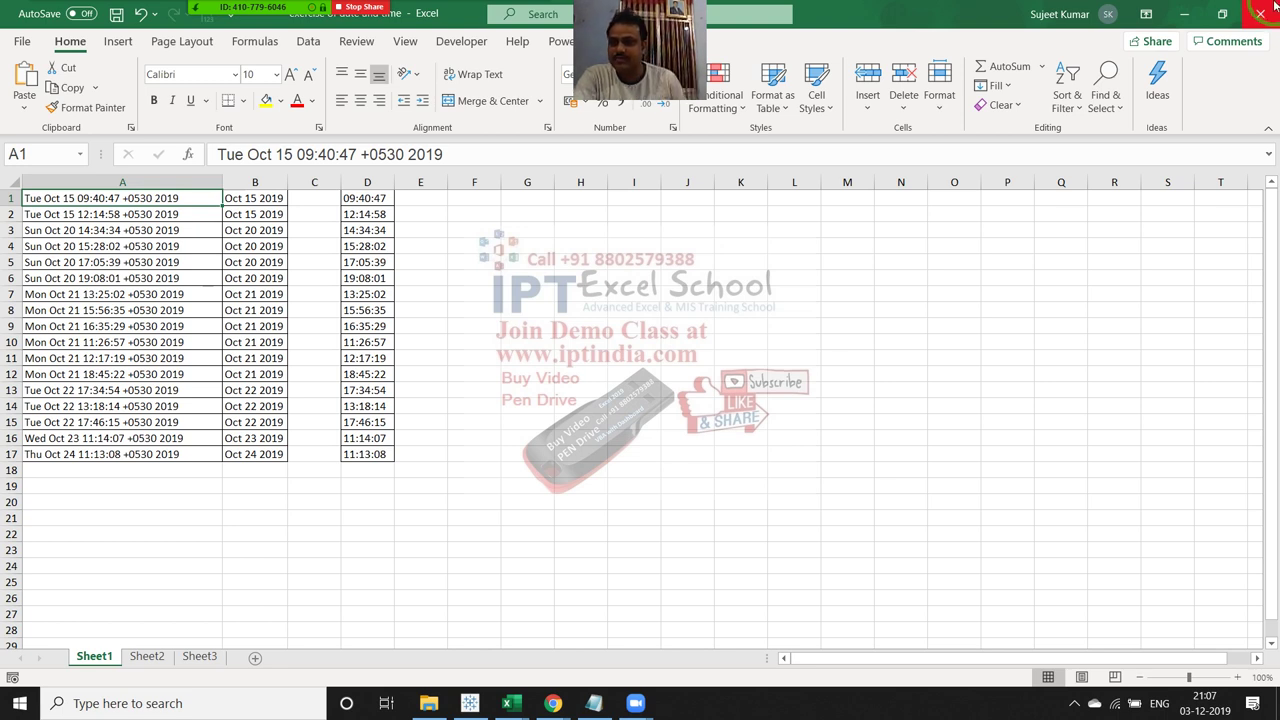
{"action": "key", "text": "Right"}
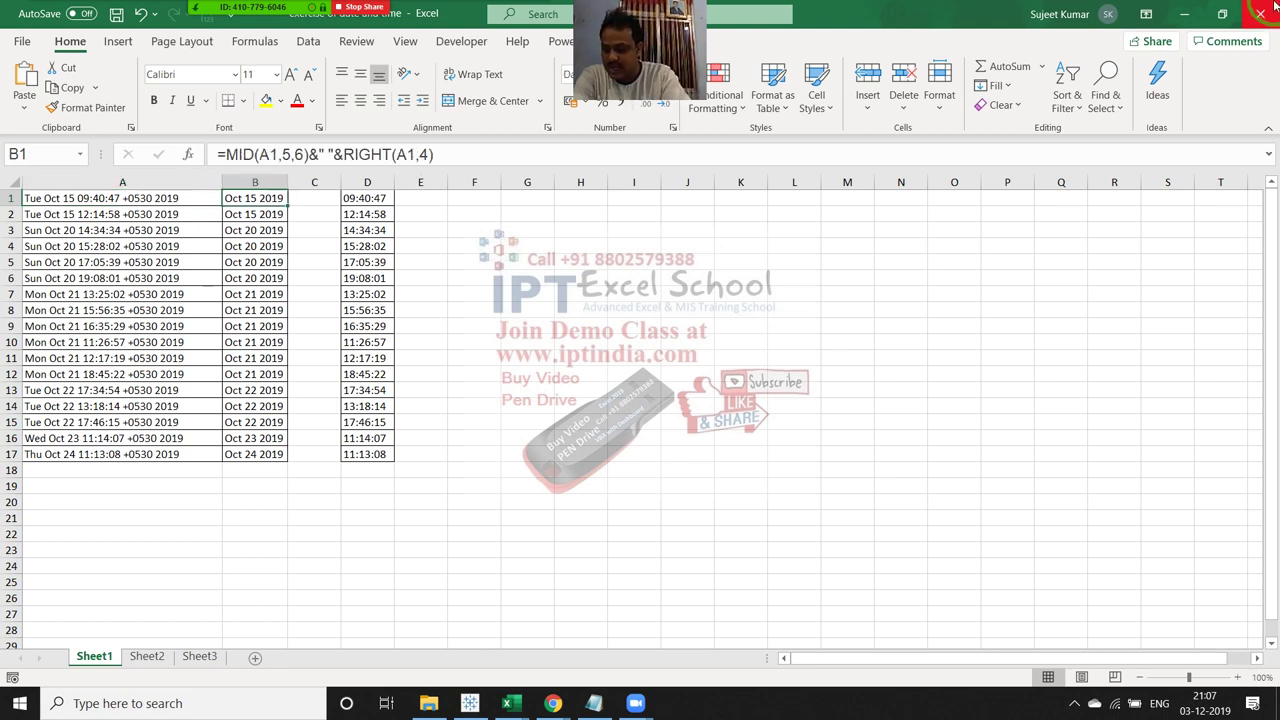
{"action": "key", "text": "F2"}
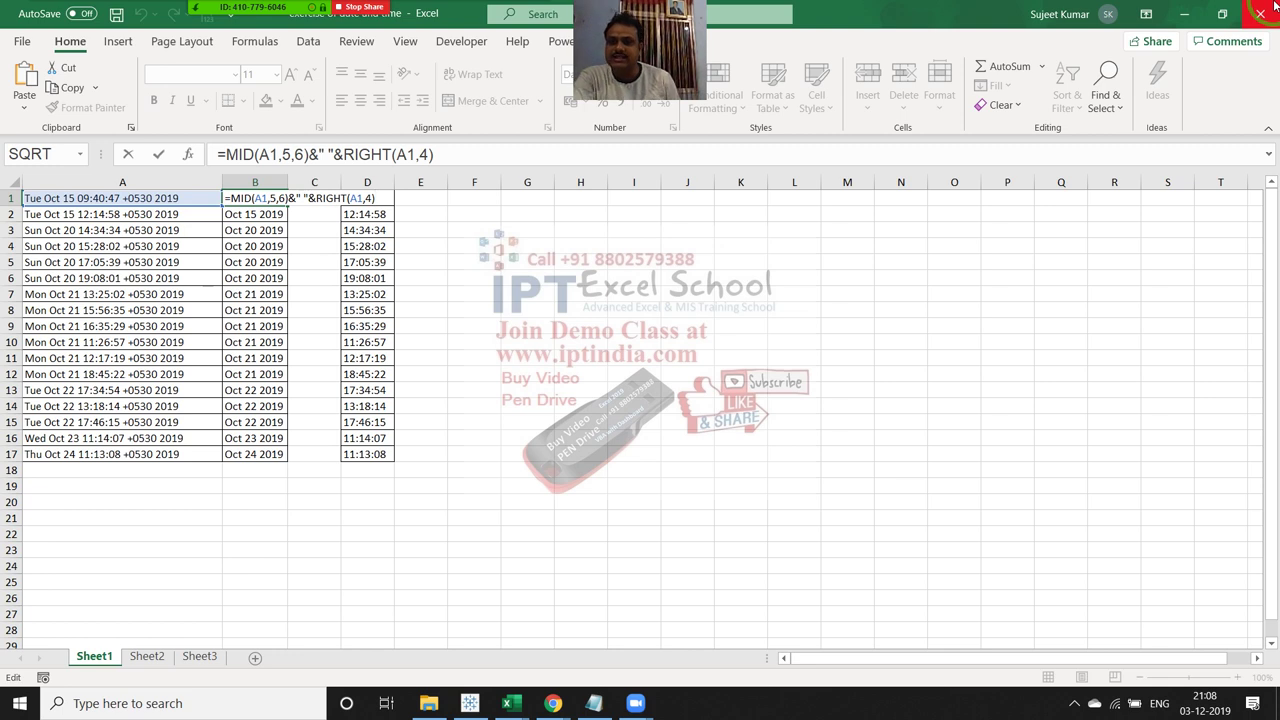
{"action": "key", "text": "Return"}
{"action": "key", "text": "Up"}
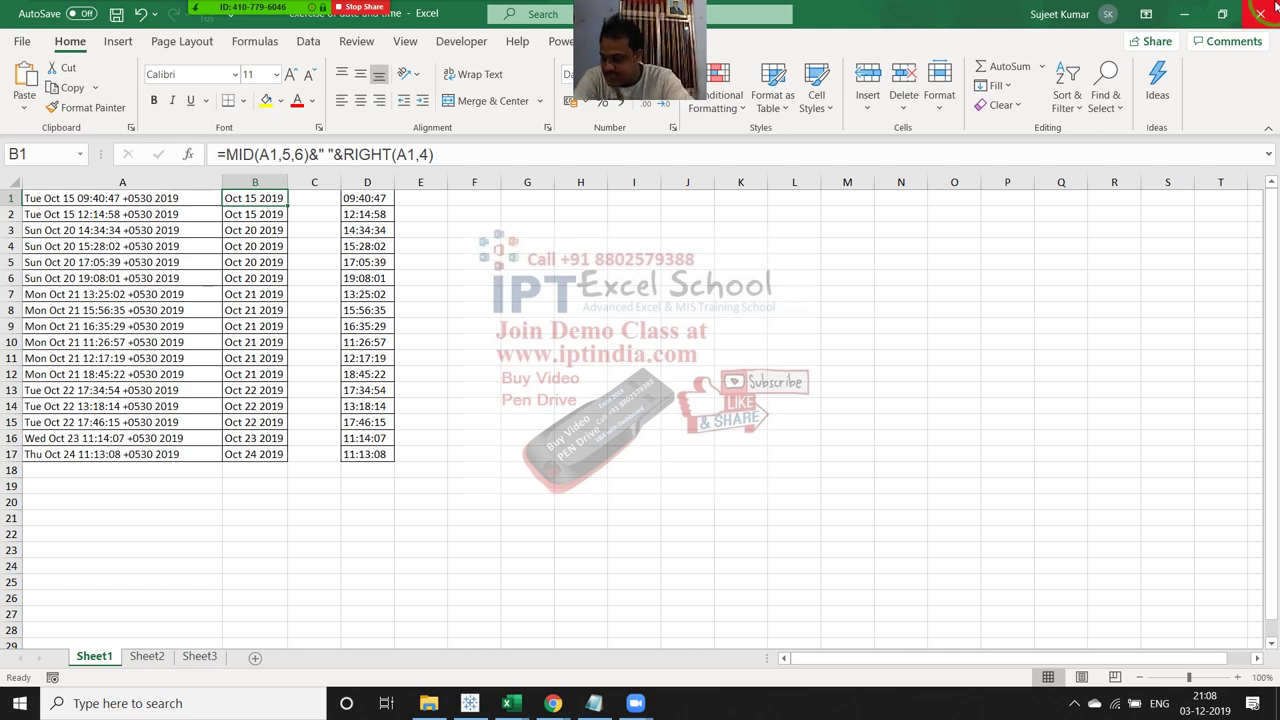
{"action": "left_click", "coordinate": [1262, 10]}
{"action": "left_click", "coordinate": [1262, 10]}
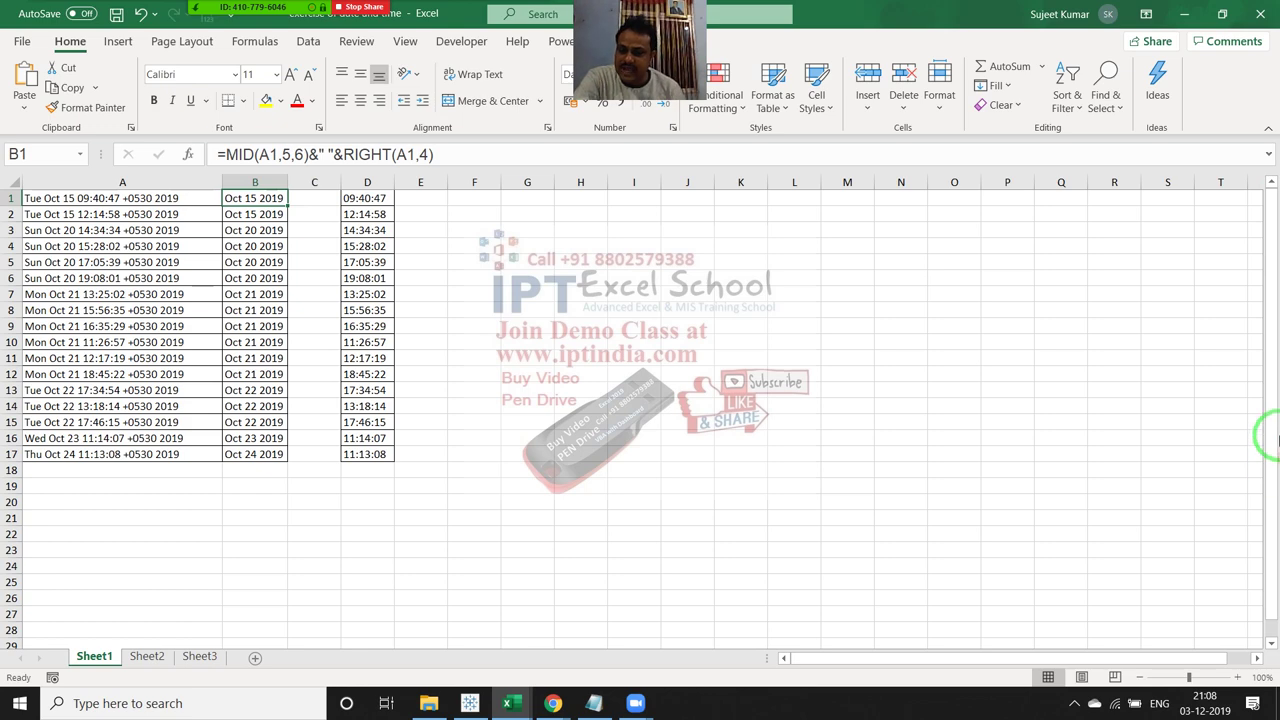
{"action": "left_click", "coordinate": [572, 707]}
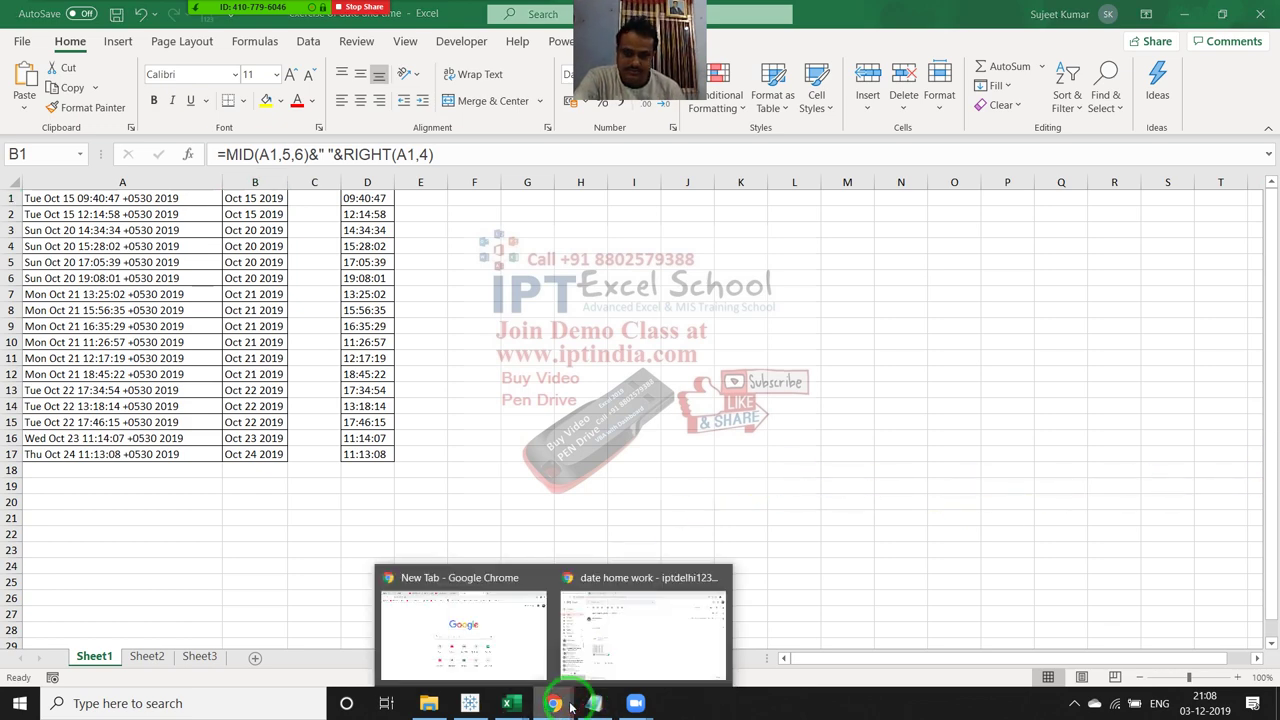
{"action": "left_click", "coordinate": [590, 640]}
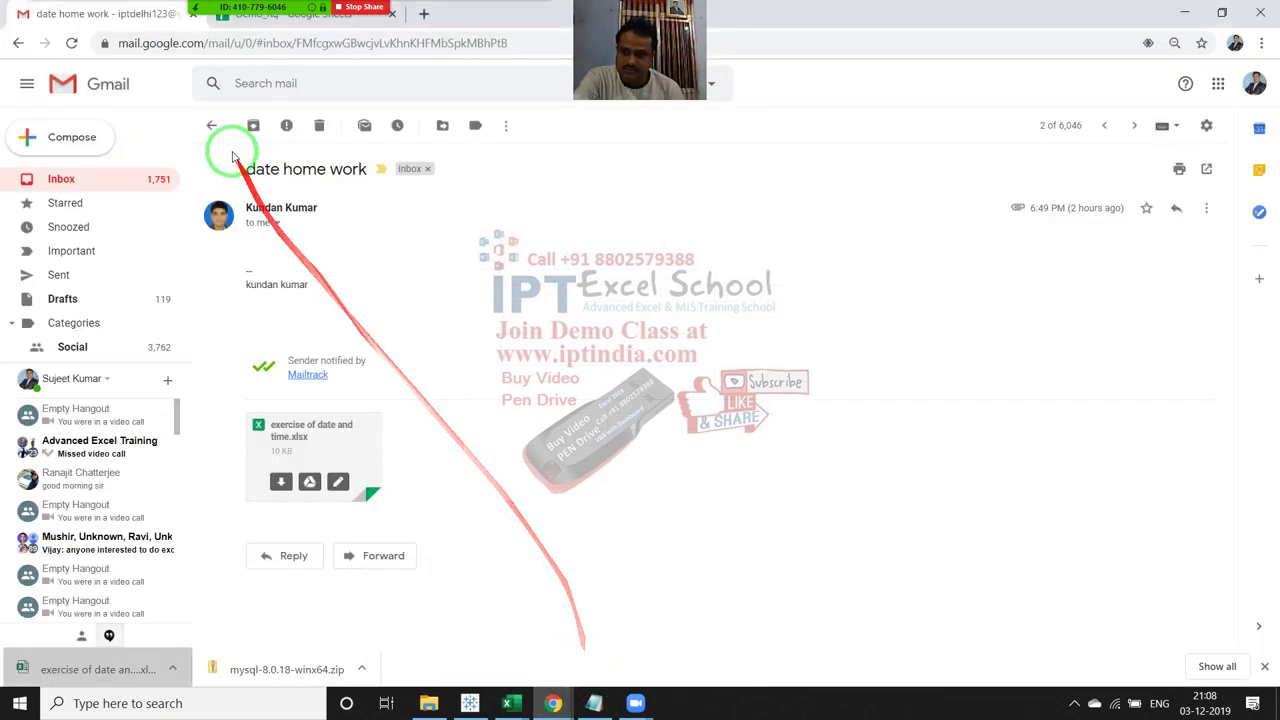
{"action": "left_click", "coordinate": [131, 188]}
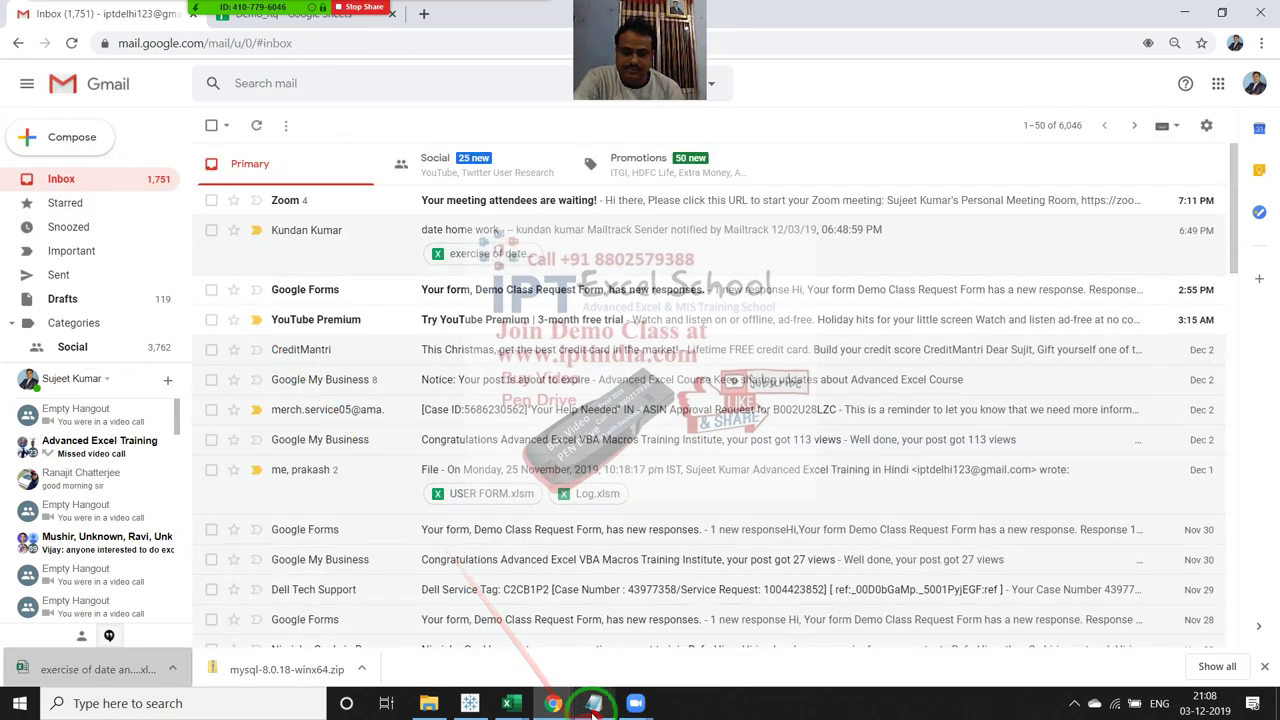
{"action": "mouse_move", "coordinate": [507, 703]}
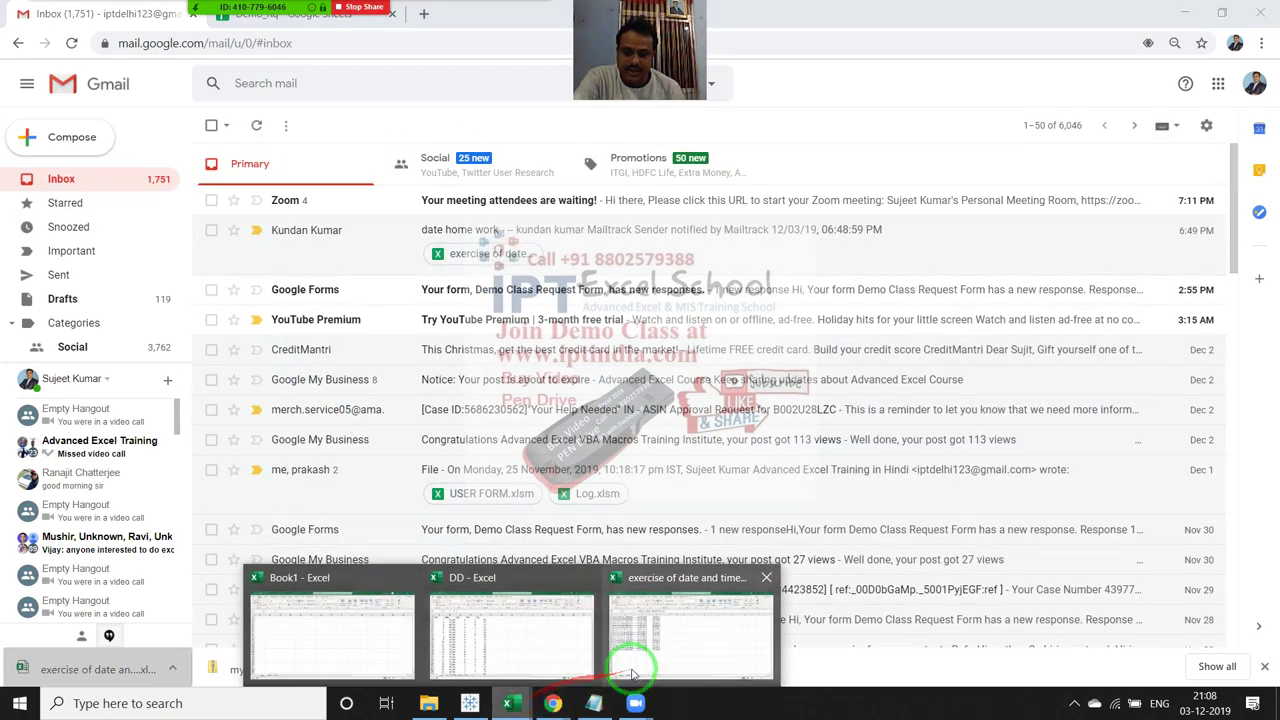
{"action": "left_click", "coordinate": [630, 662]}
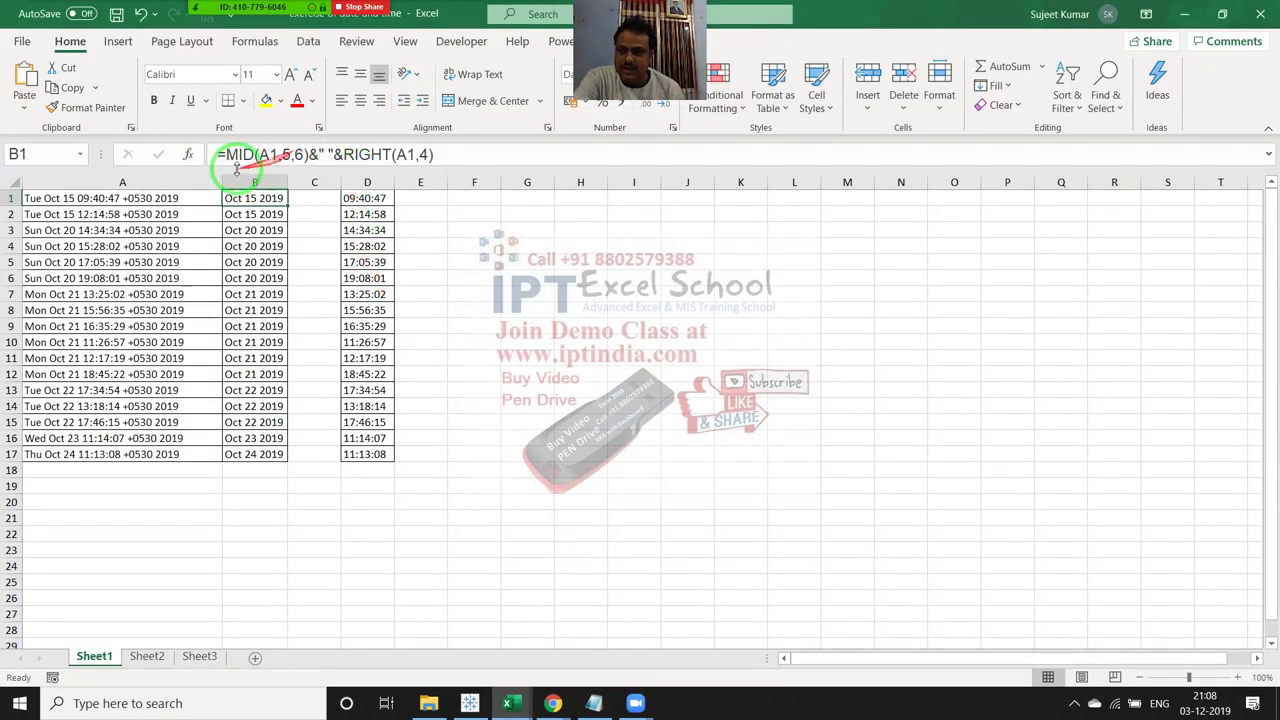
- Select B1's MID/RIGHT formula text in the formula bar without changing it
{"action": "left_click_drag", "start_coordinate": [227, 155], "coordinate": [258, 154]}
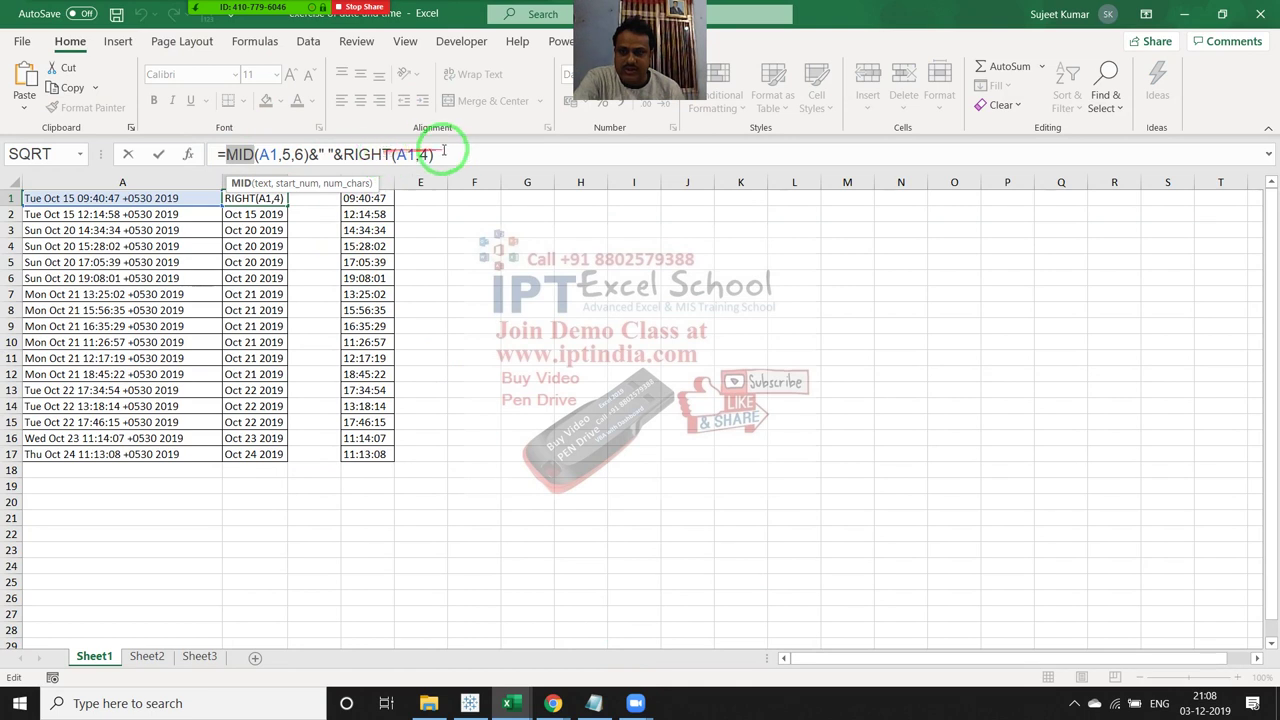
{"action": "mouse_move", "coordinate": [445, 148]}
{"action": "left_mouse_down"}
{"action": "mouse_move", "coordinate": [224, 148]}
{"action": "mouse_move", "coordinate": [307, 190]}
{"action": "left_mouse_up"}
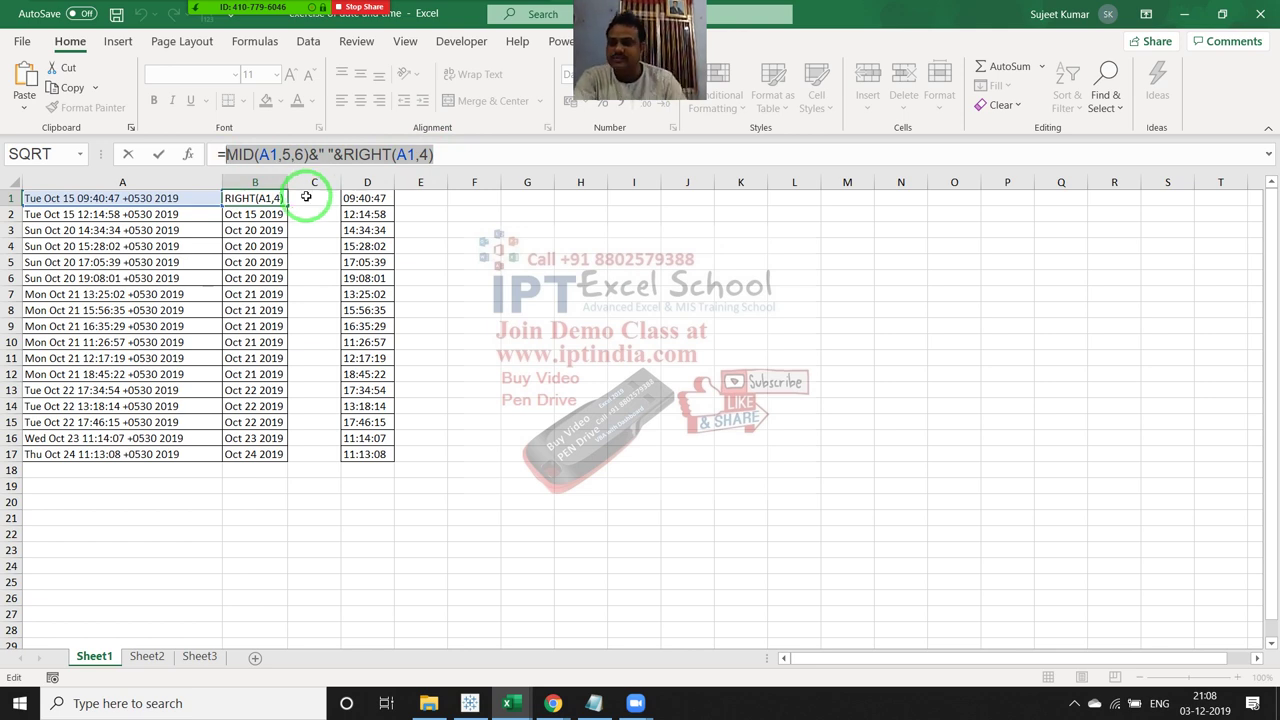
{"action": "key", "text": "Return"}
{"action": "key", "text": "Up"}
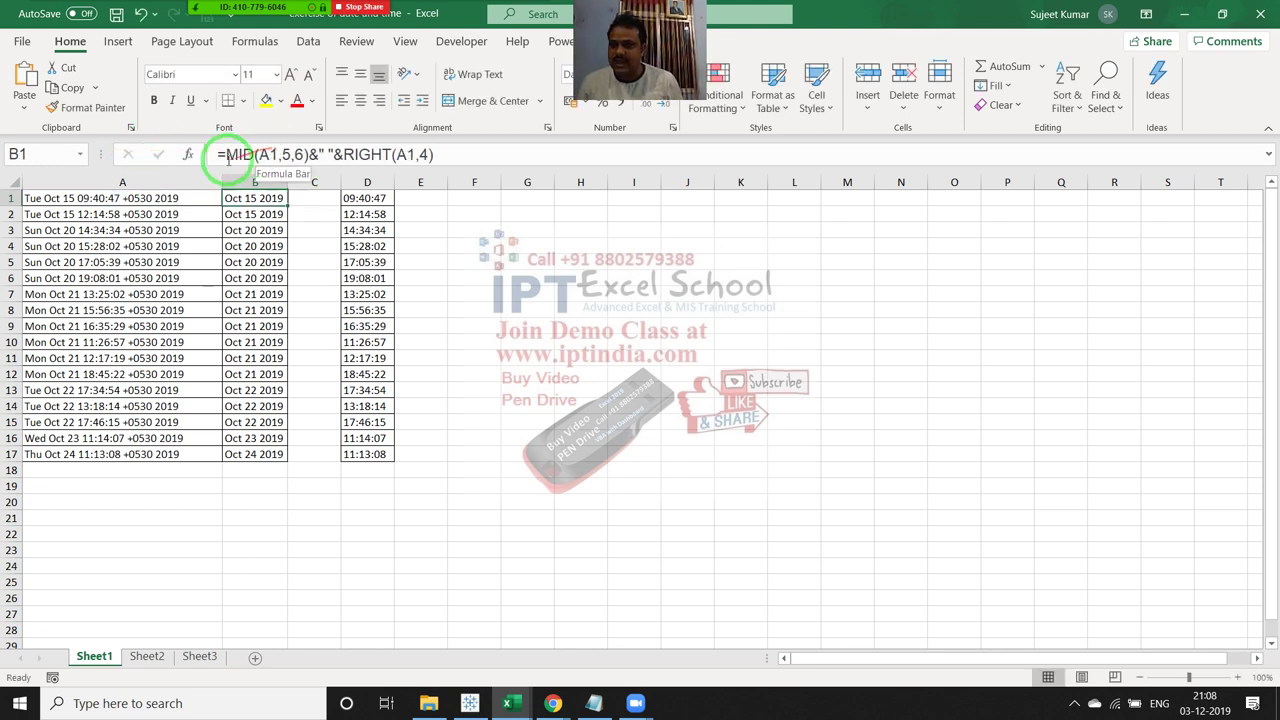
- Wrap B1's formula as =TIMEVALUE(MID(A1,5,6)&" "&RIGHT(A1,4)), which returns #VALUE!
{"action": "left_click", "coordinate": [228, 157]}
{"action": "left_click", "coordinate": [257, 164]}
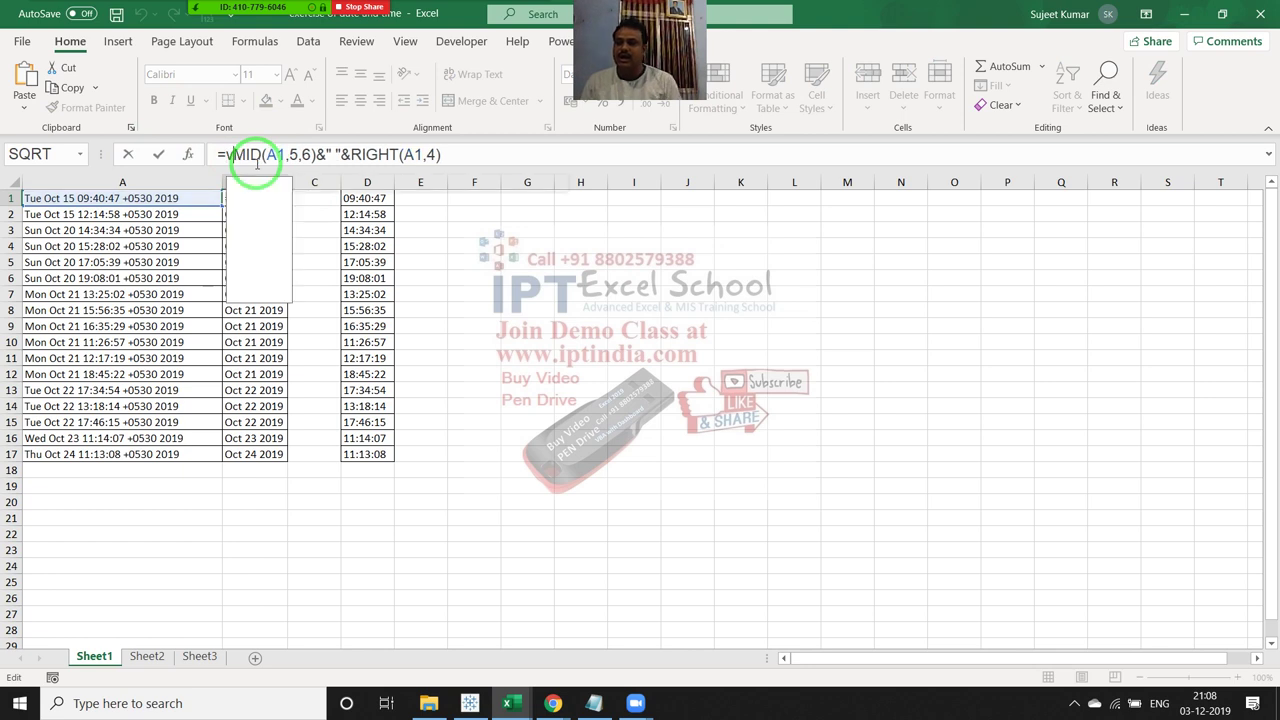
{"action": "type", "text": "t"}
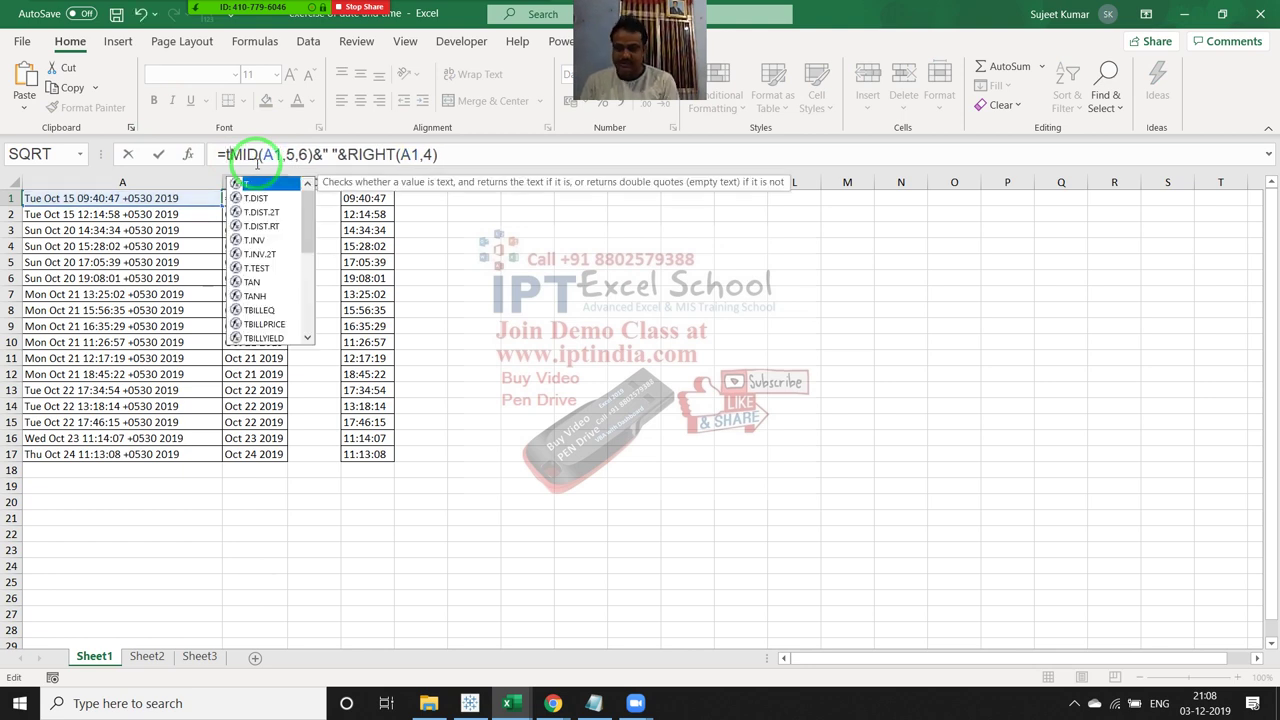
{"action": "type", "text": "im"}
{"action": "key", "text": "Down"}
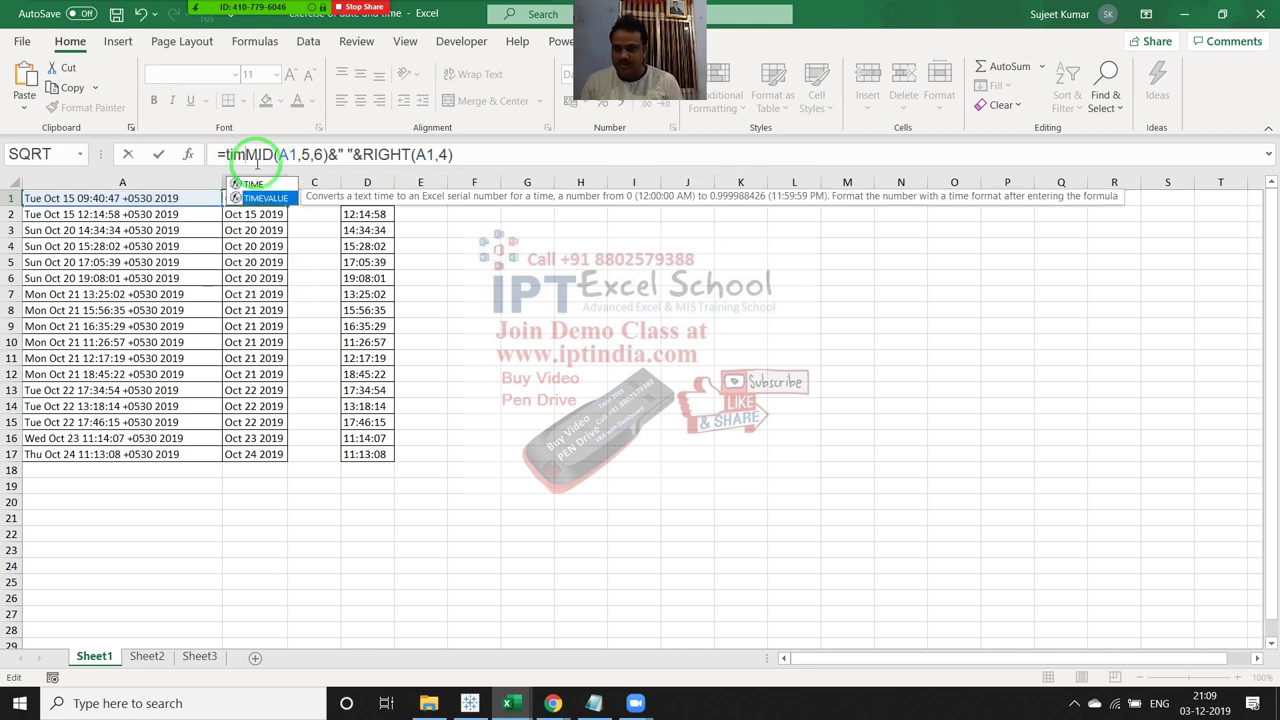
{"action": "key", "text": "Tab"}
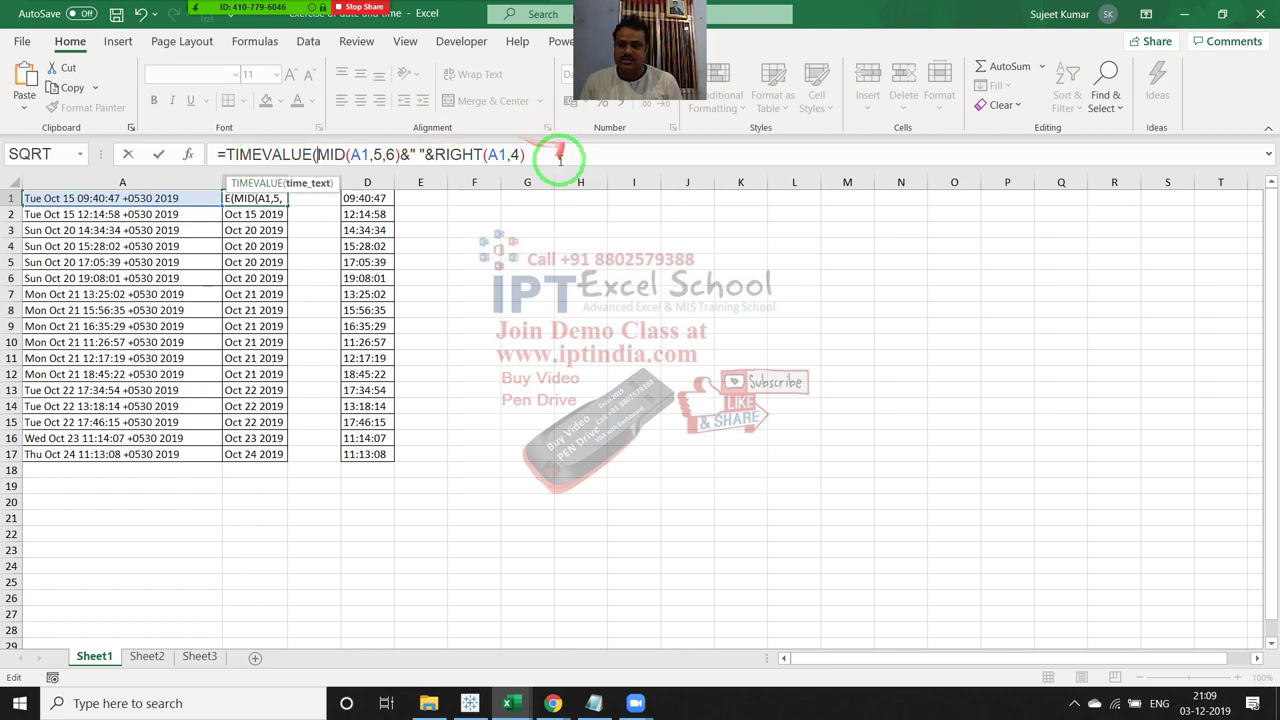
{"action": "left_click", "coordinate": [560, 160]}
{"action": "type", "text": ")"}
{"action": "key", "text": "Return"}
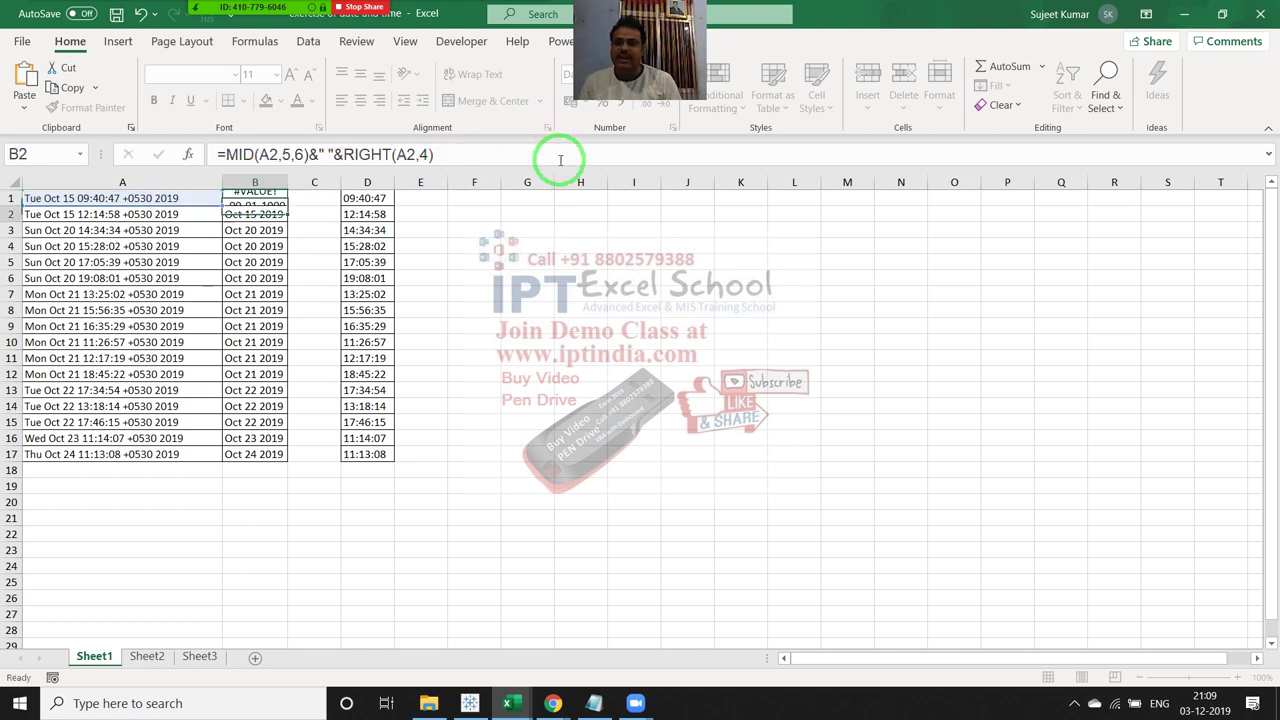
{"action": "key", "text": "Up"}
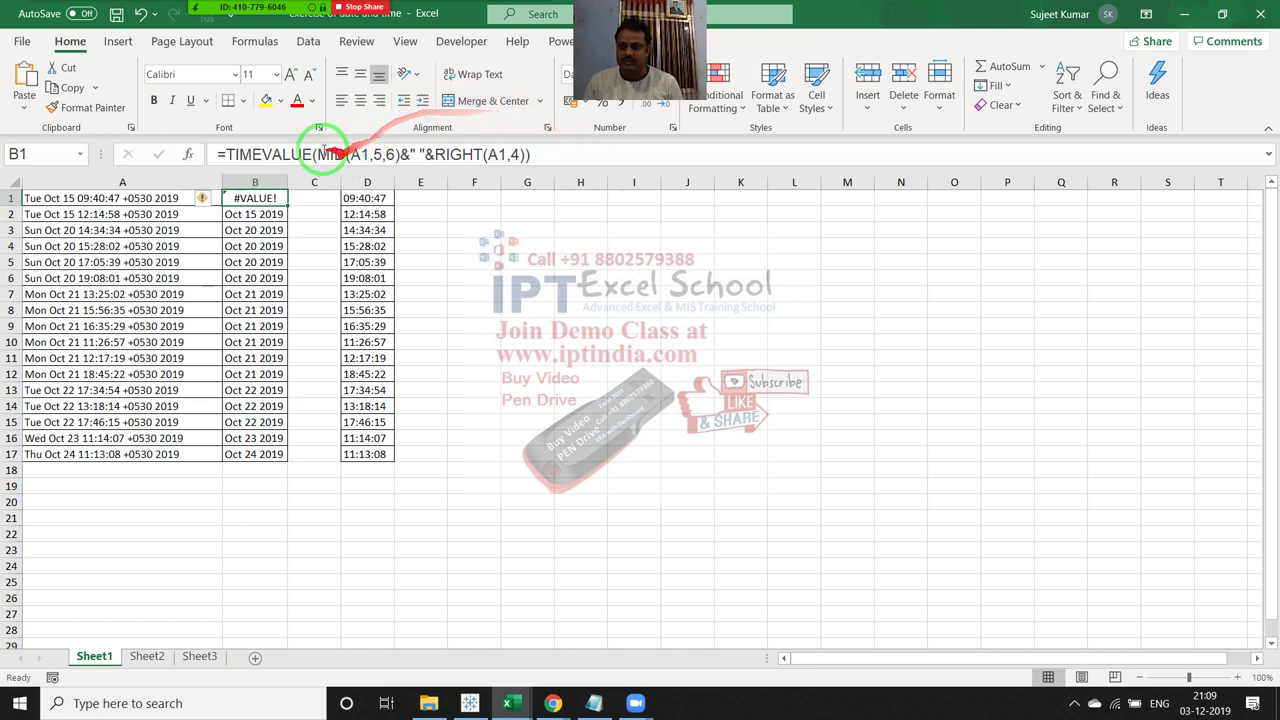
- Replace TIMEVALUE with DATEVALUE in B1's formula
{"action": "double_click", "coordinate": [290, 152]}
{"action": "type", "text": "d"}
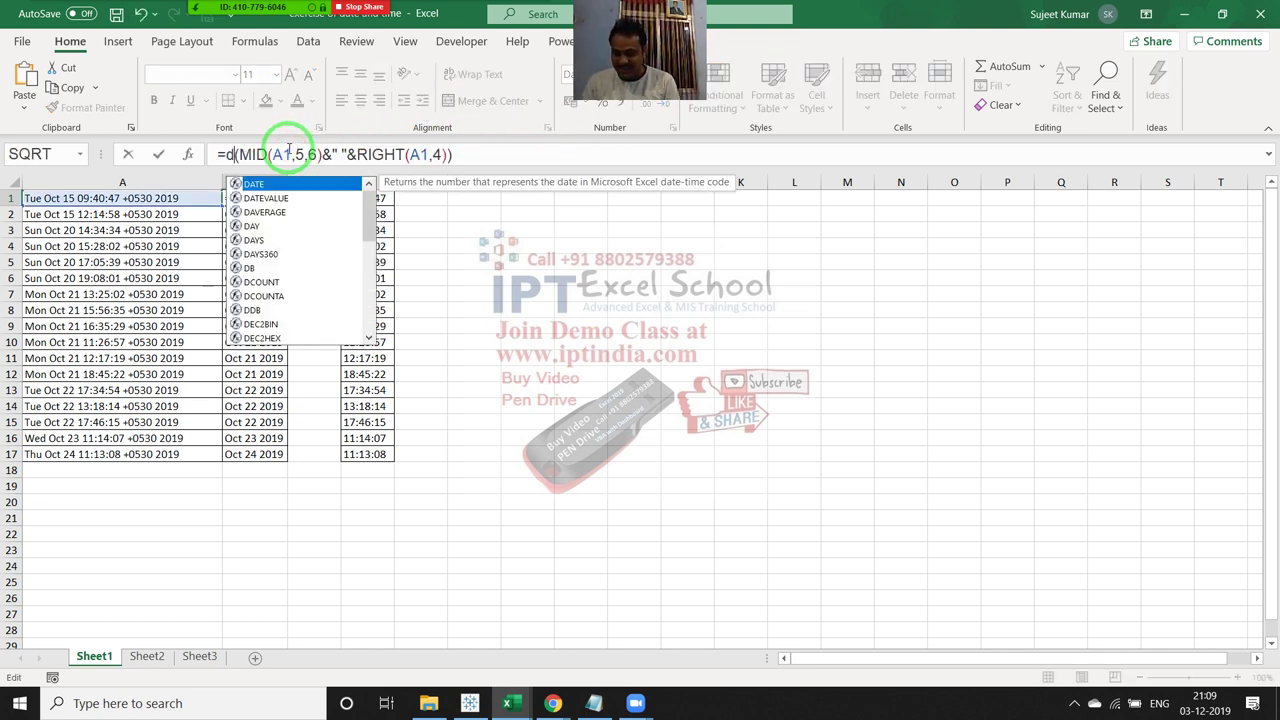
{"action": "type", "text": "ate"}
{"action": "key", "text": "Down"}
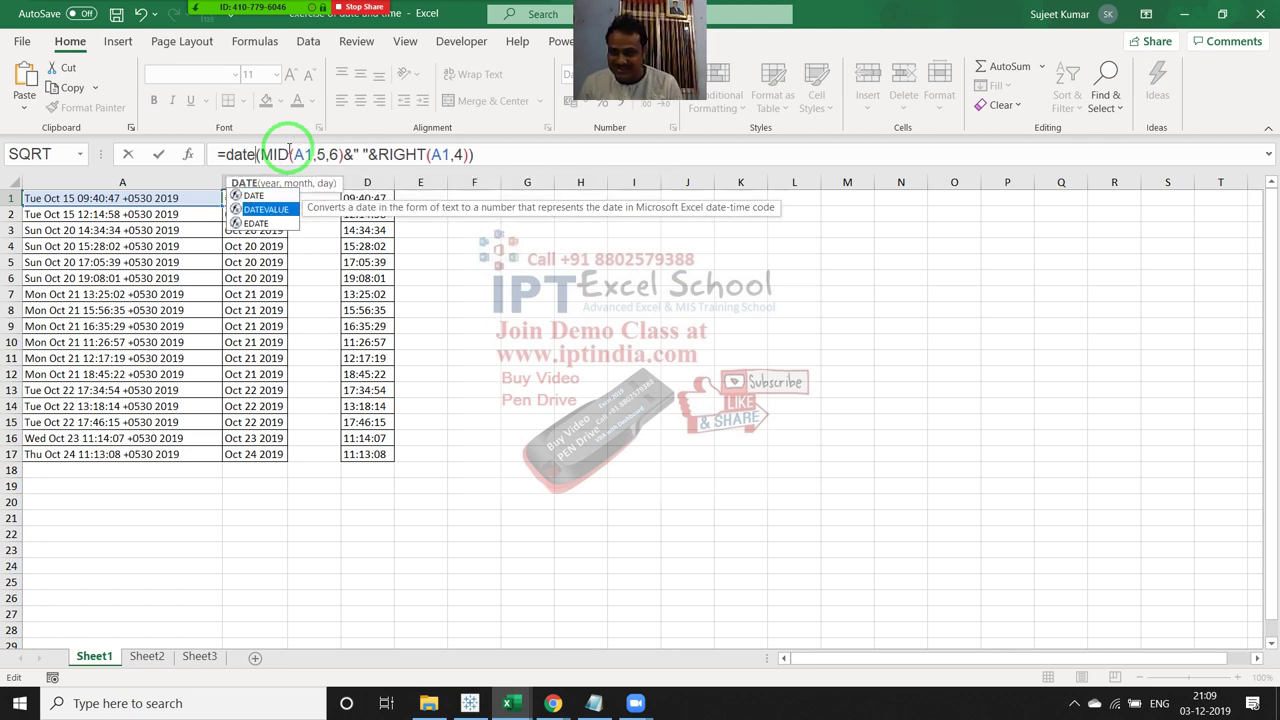
{"action": "key", "text": "Tab"}
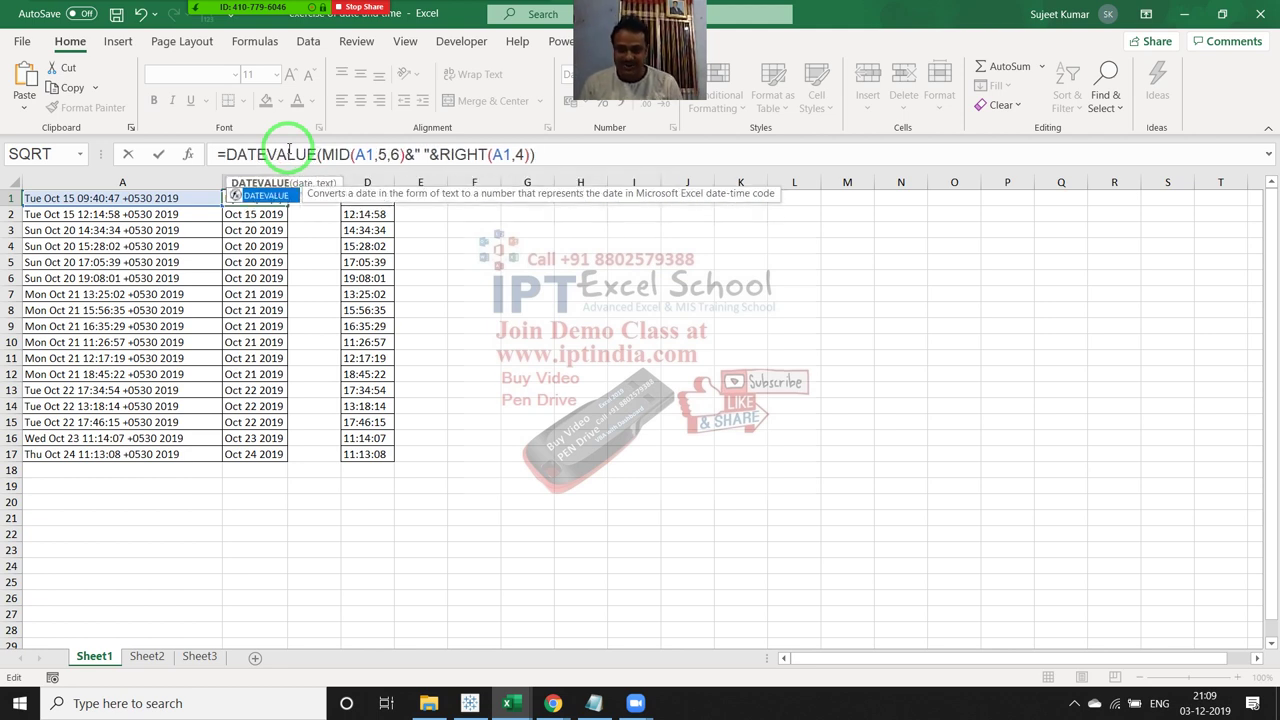
{"action": "key", "text": "Return"}
{"action": "key", "text": "Up"}
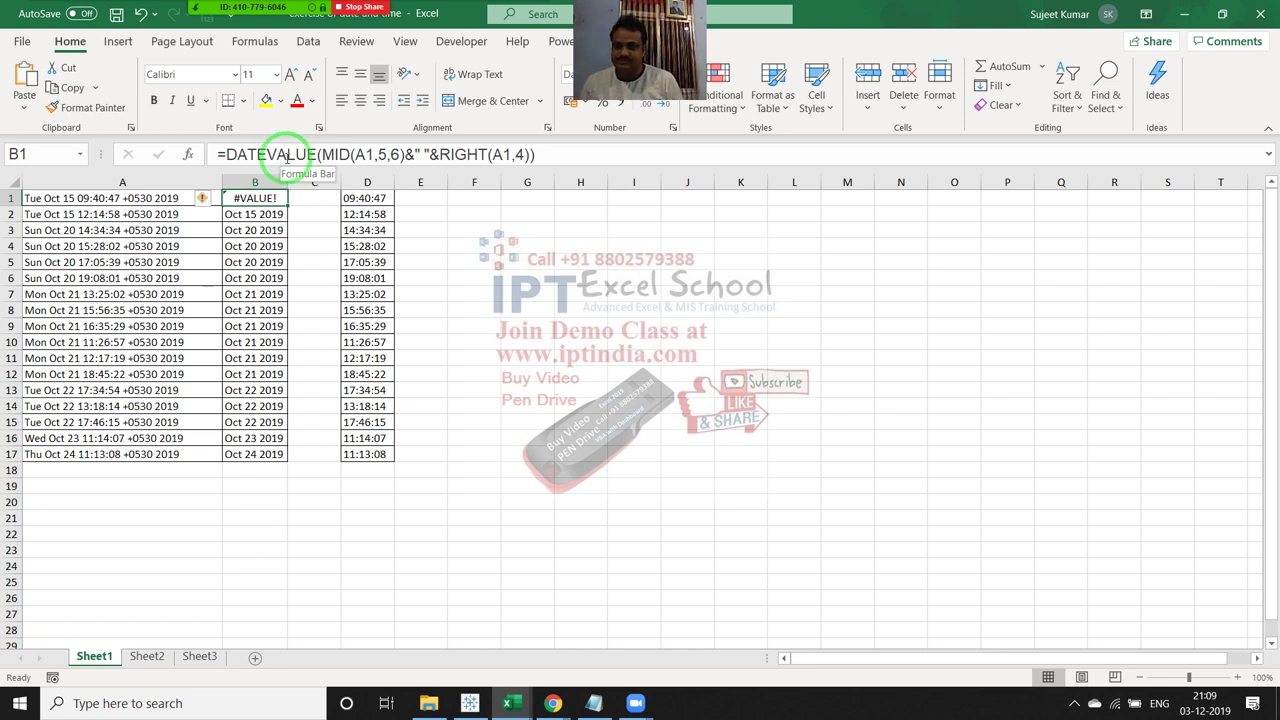
- Undo B1 back to Oct 15 2019 and enter =DATEVALUE(B1) in C1, which returns #VALUE!
{"action": "key", "text": "ctrl+z"}
{"action": "key", "text": "ctrl+z"}
{"action": "key", "text": "Right"}
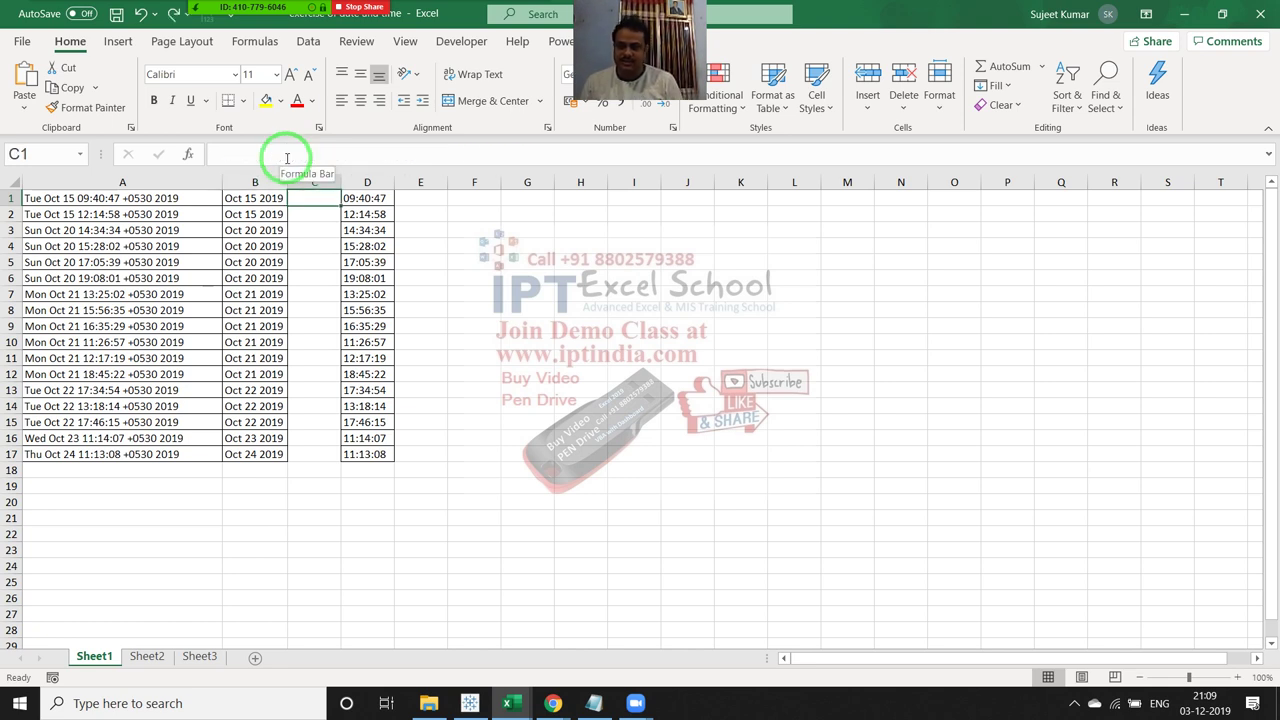
{"action": "type", "text": "=dat"}
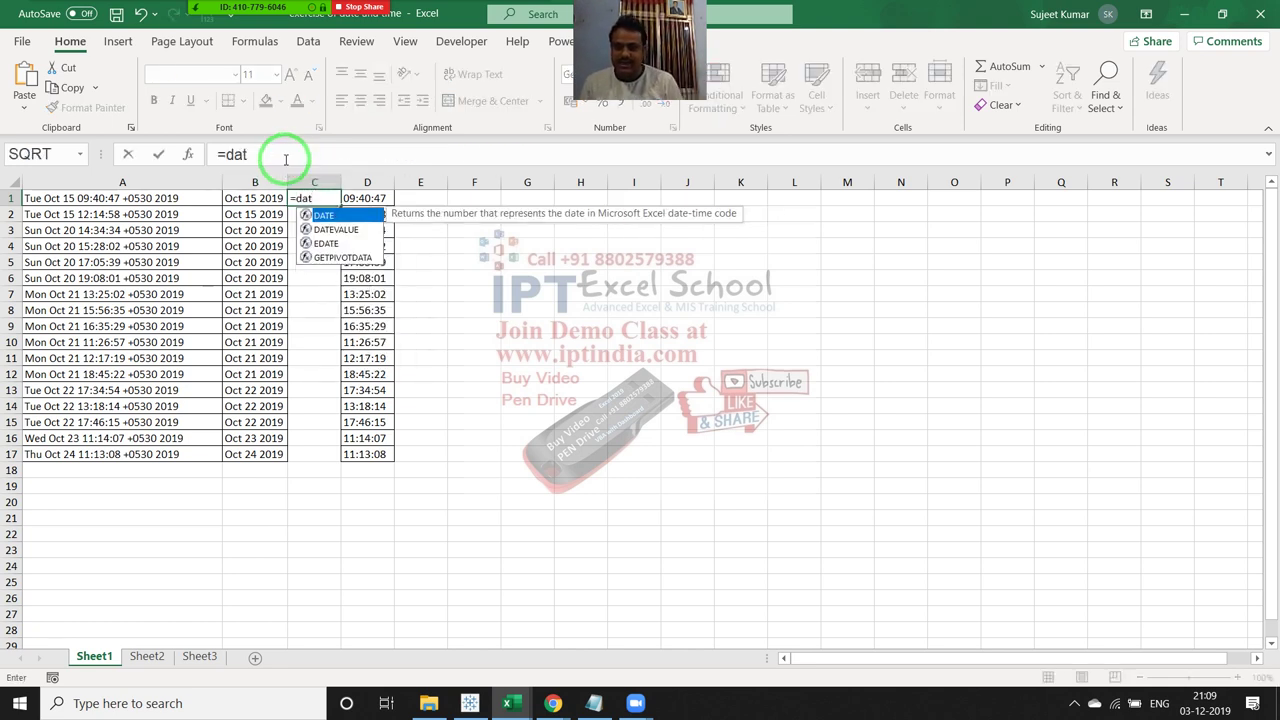
{"action": "key", "text": "Down"}
{"action": "key", "text": "Tab"}
{"action": "key", "text": "Left"}
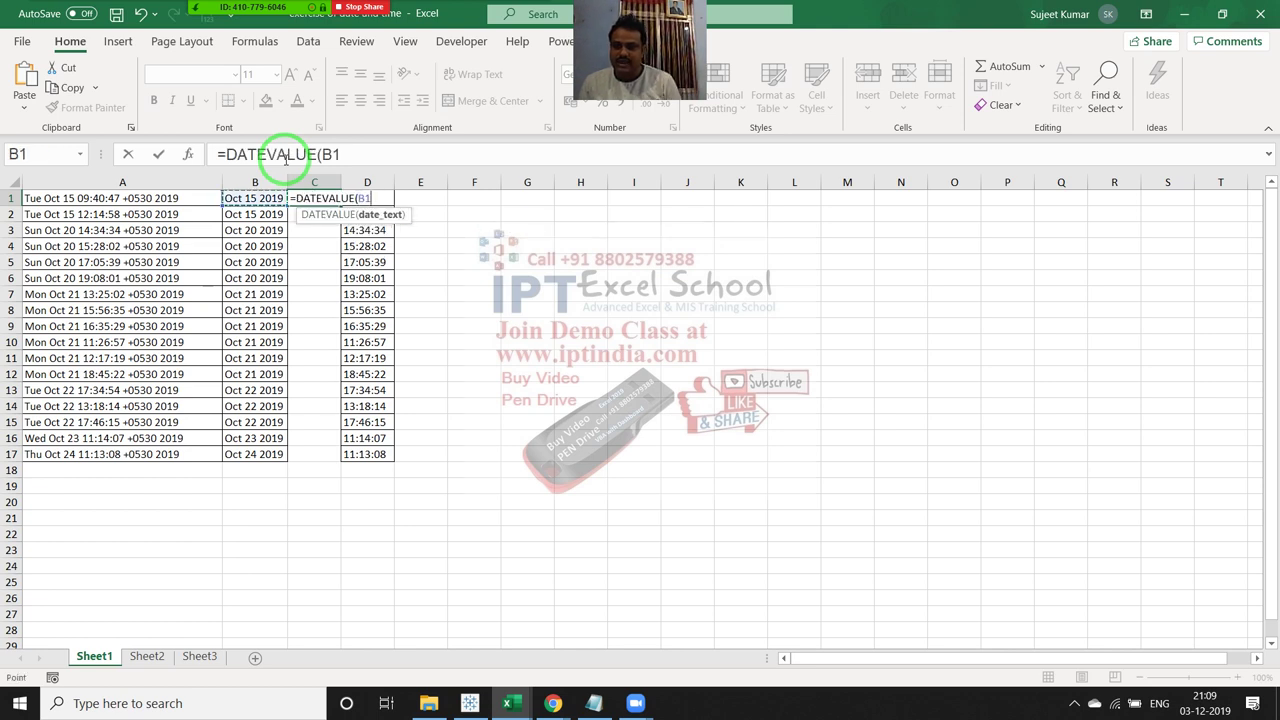
{"action": "type", "text": ")"}
{"action": "key", "text": "Return"}
{"action": "key", "text": "Up"}
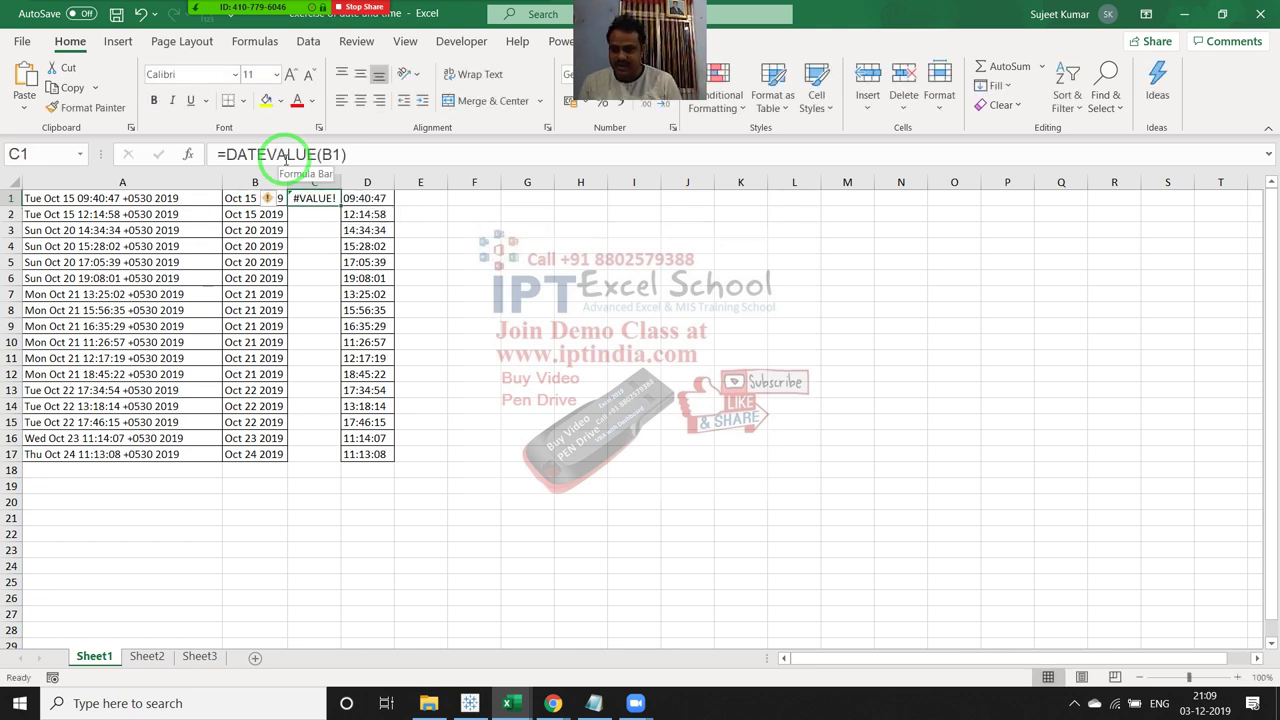
{"action": "key", "text": "Left"}
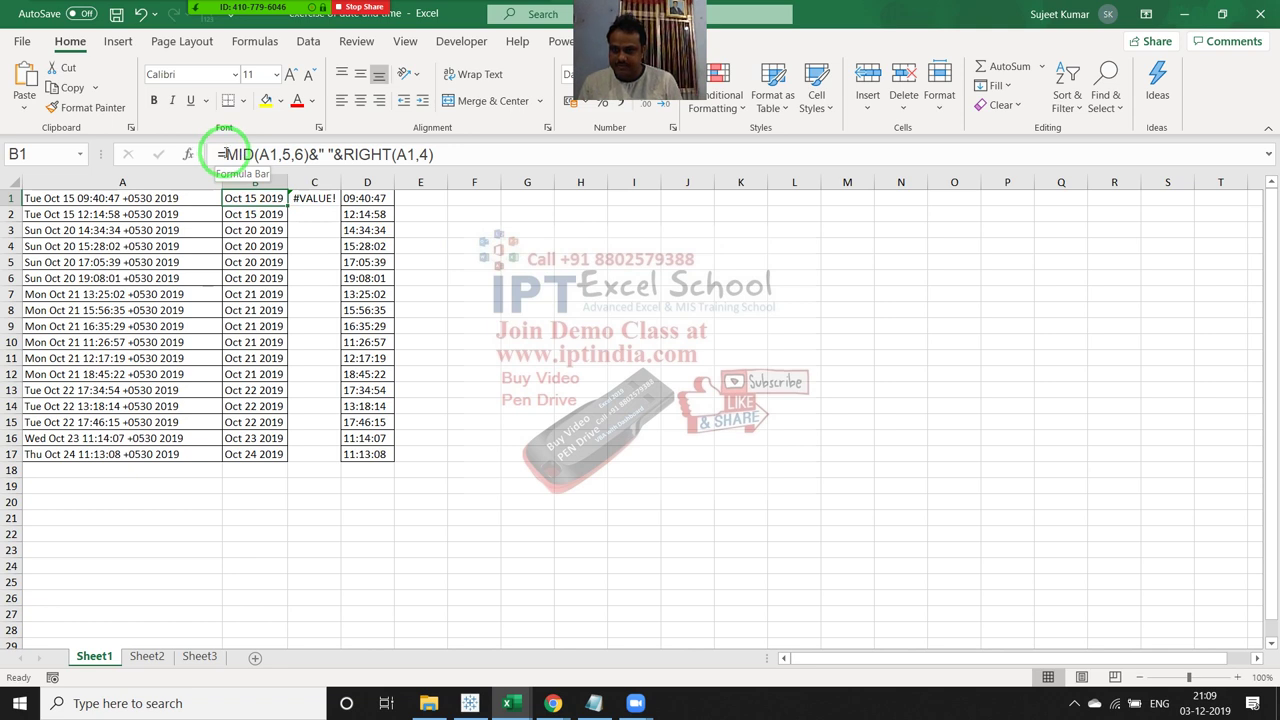
- Try wrapping B1's formula in REPLACE, then cancel the edit
{"action": "left_click", "coordinate": [225, 154]}
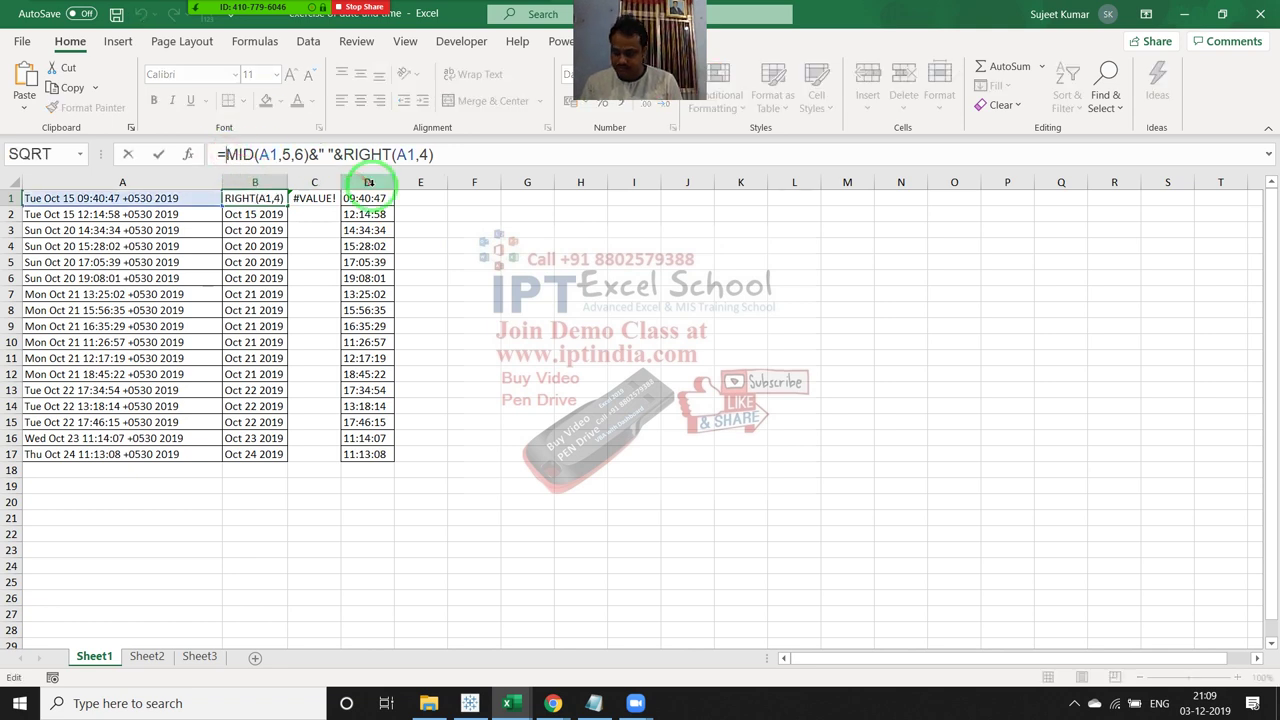
{"action": "type", "text": "repl"}
{"action": "key", "text": "Tab"}
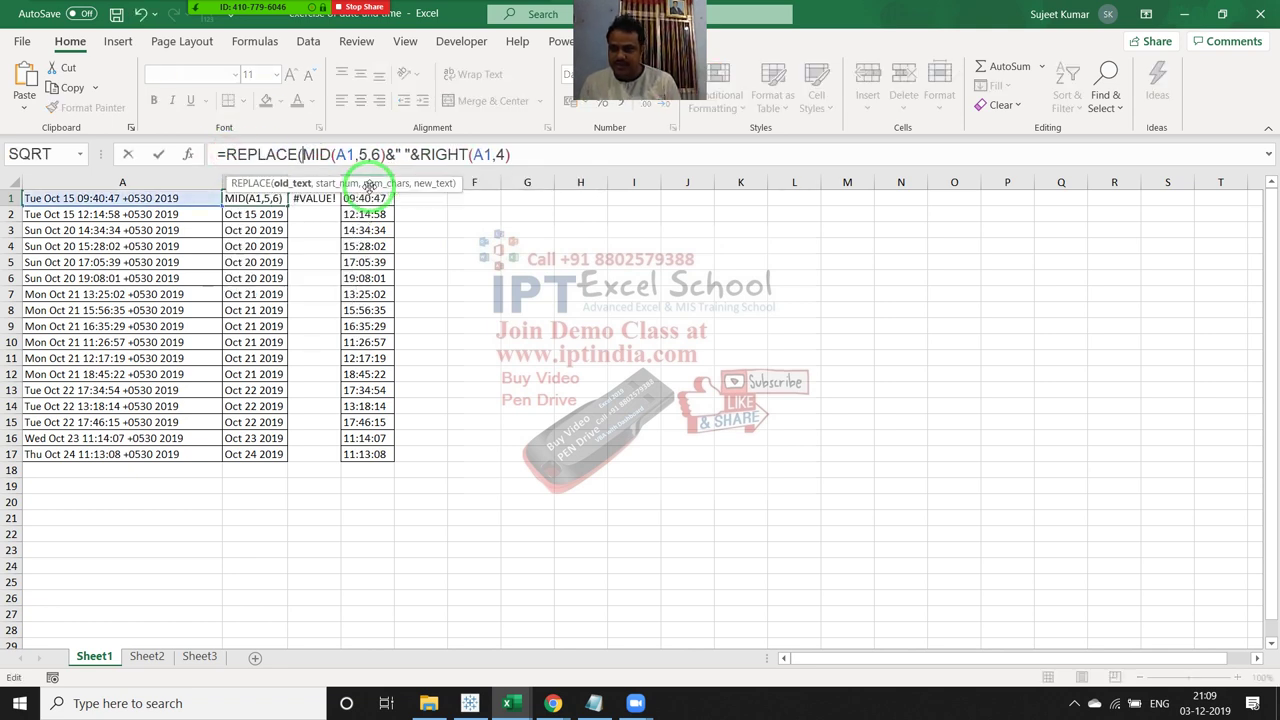
{"action": "key", "text": "Escape"}
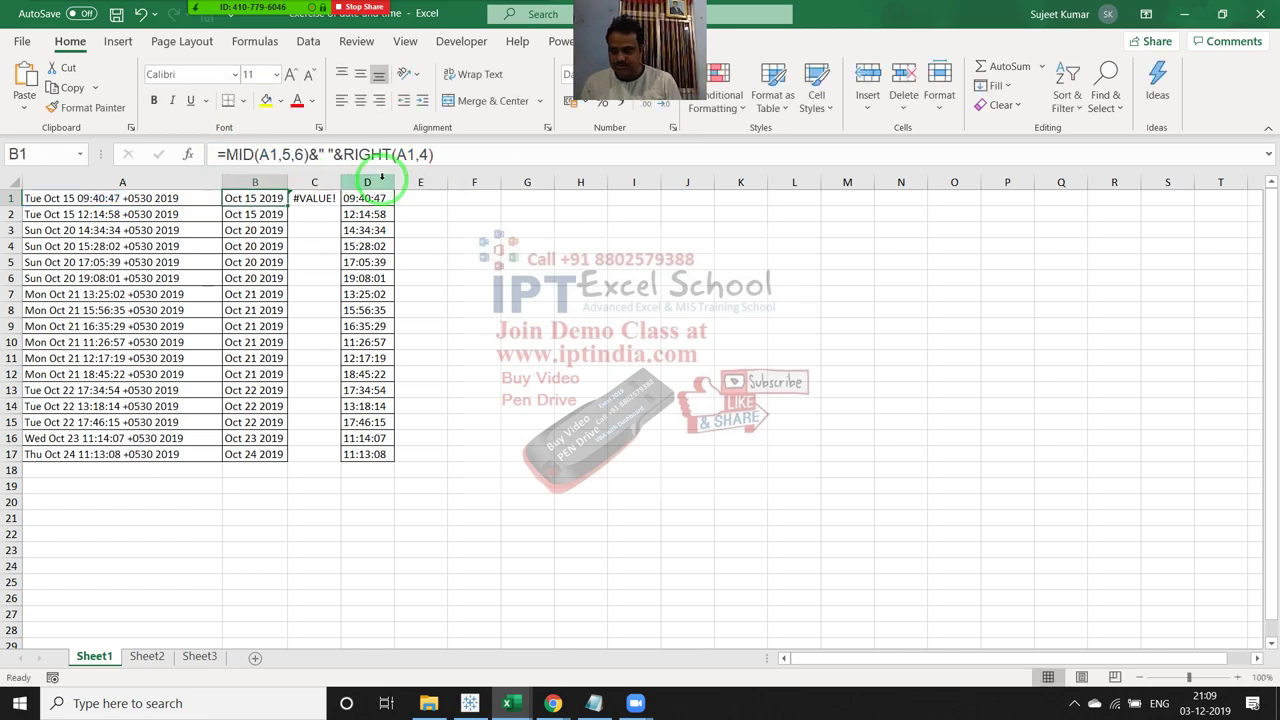
- Wrap B1's formula in SUBSTITUTE(...," ","-") so it shows Oct-15-2019
{"action": "left_click", "coordinate": [255, 155]}
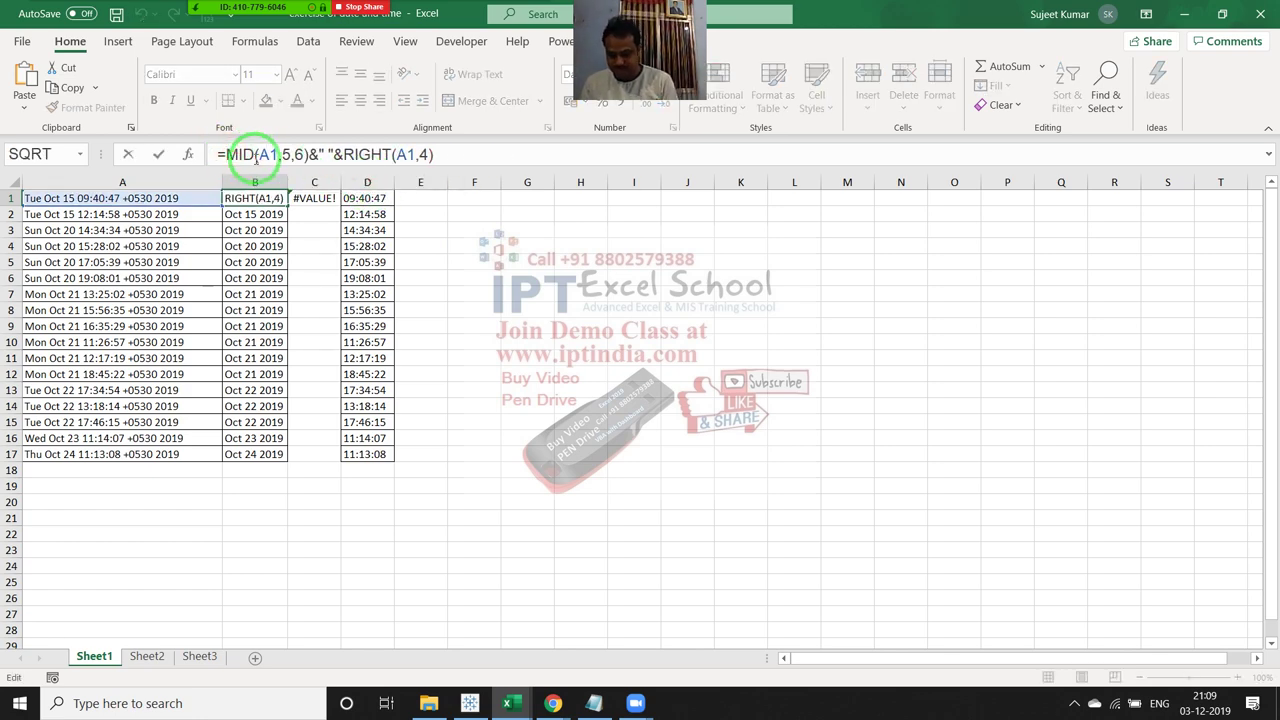
{"action": "type", "text": "sub"}
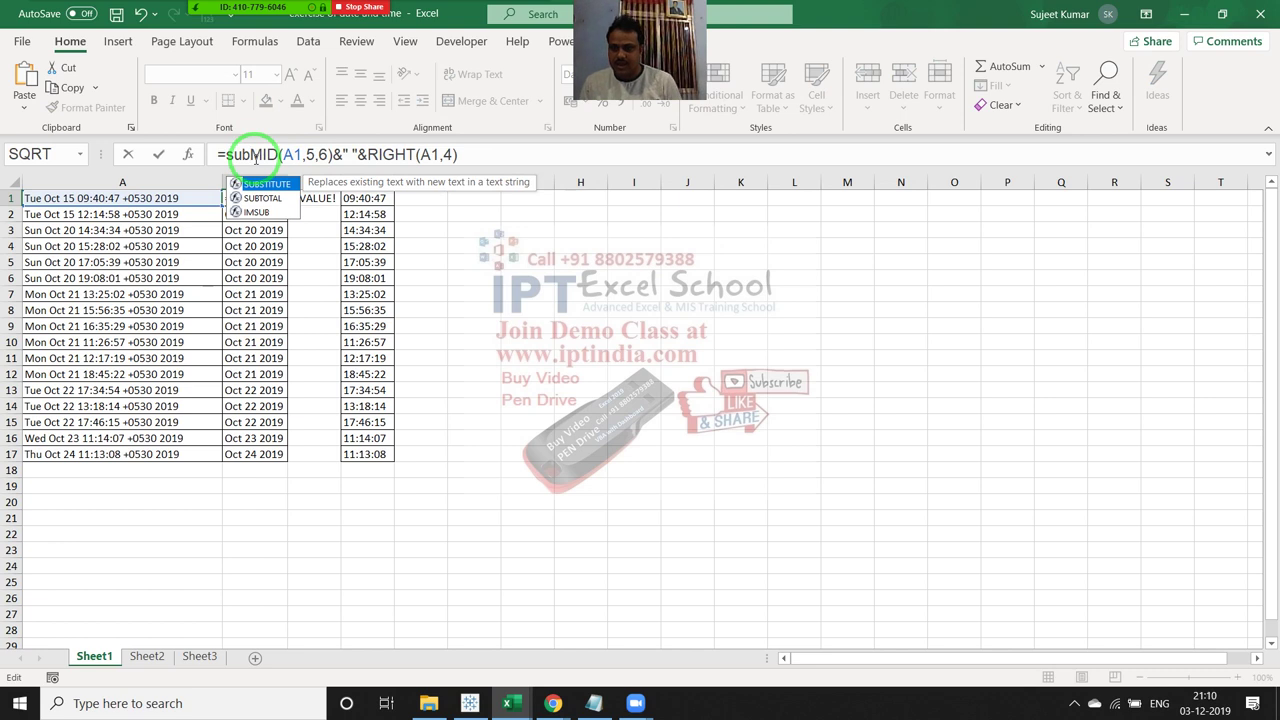
{"action": "key", "text": "Tab"}
{"action": "left_click", "coordinate": [581, 160]}
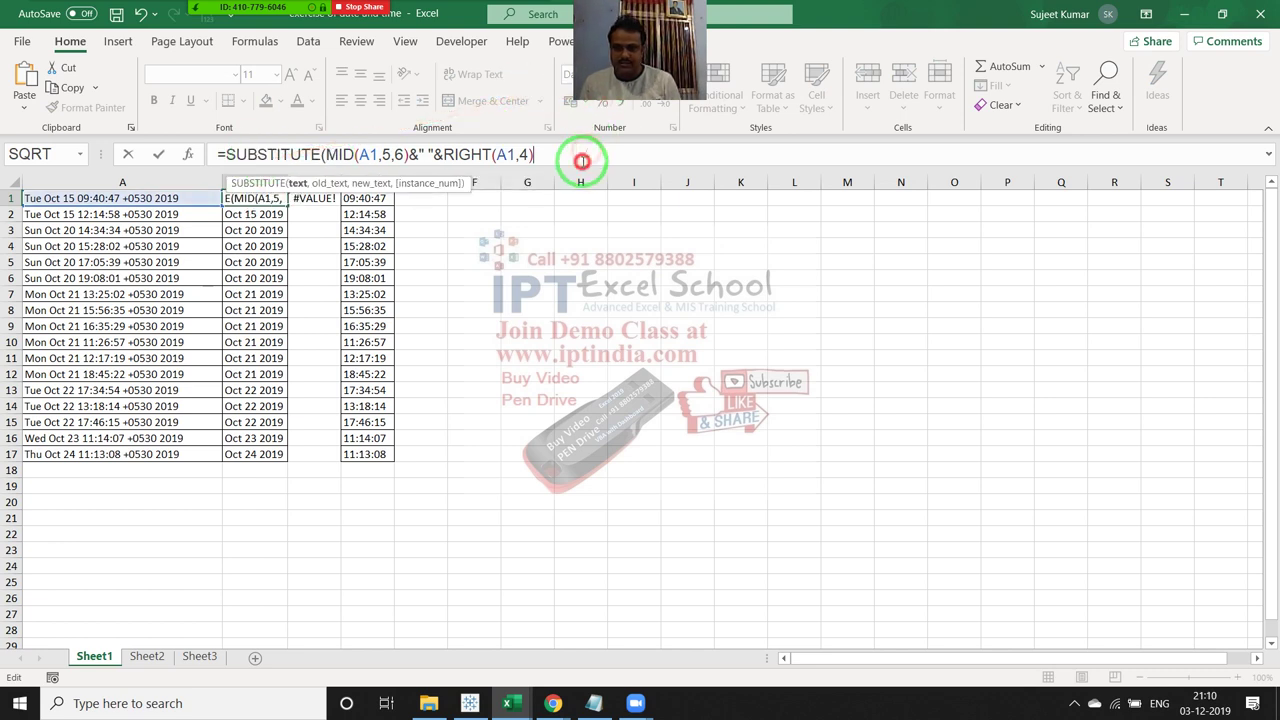
{"action": "type", "text": ",\" \""}
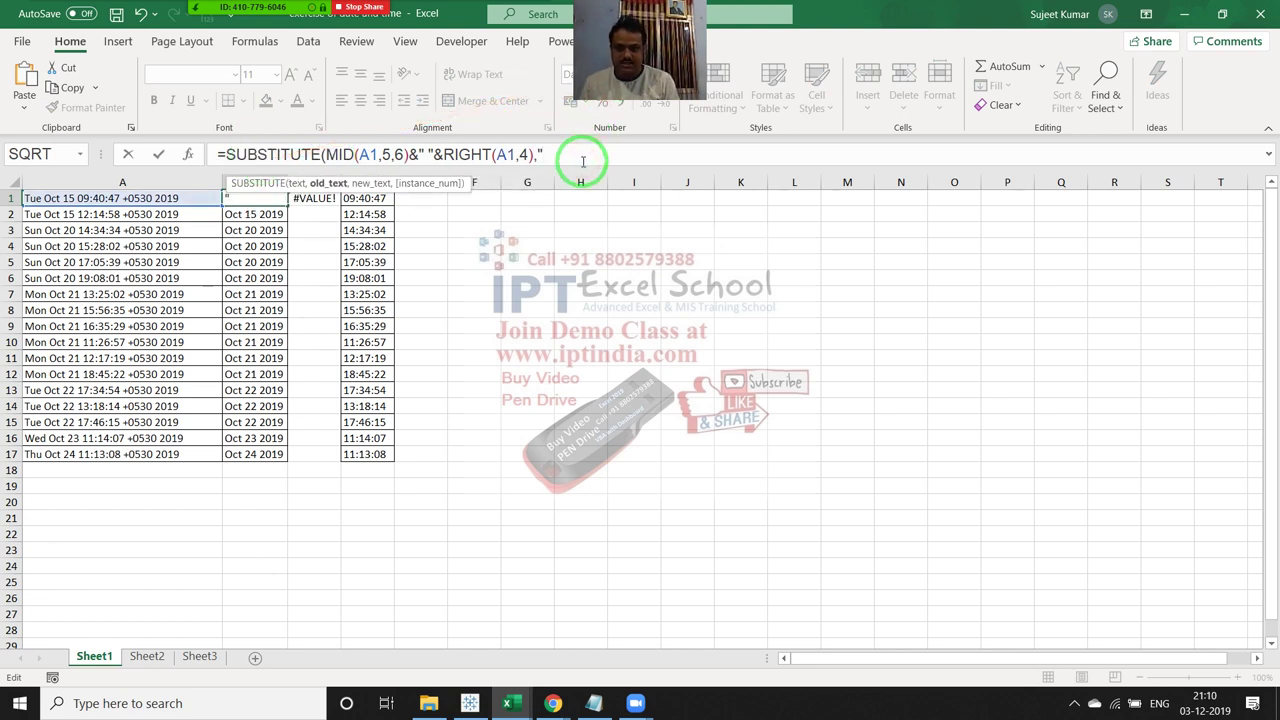
{"action": "type", "text": ",\"-"}
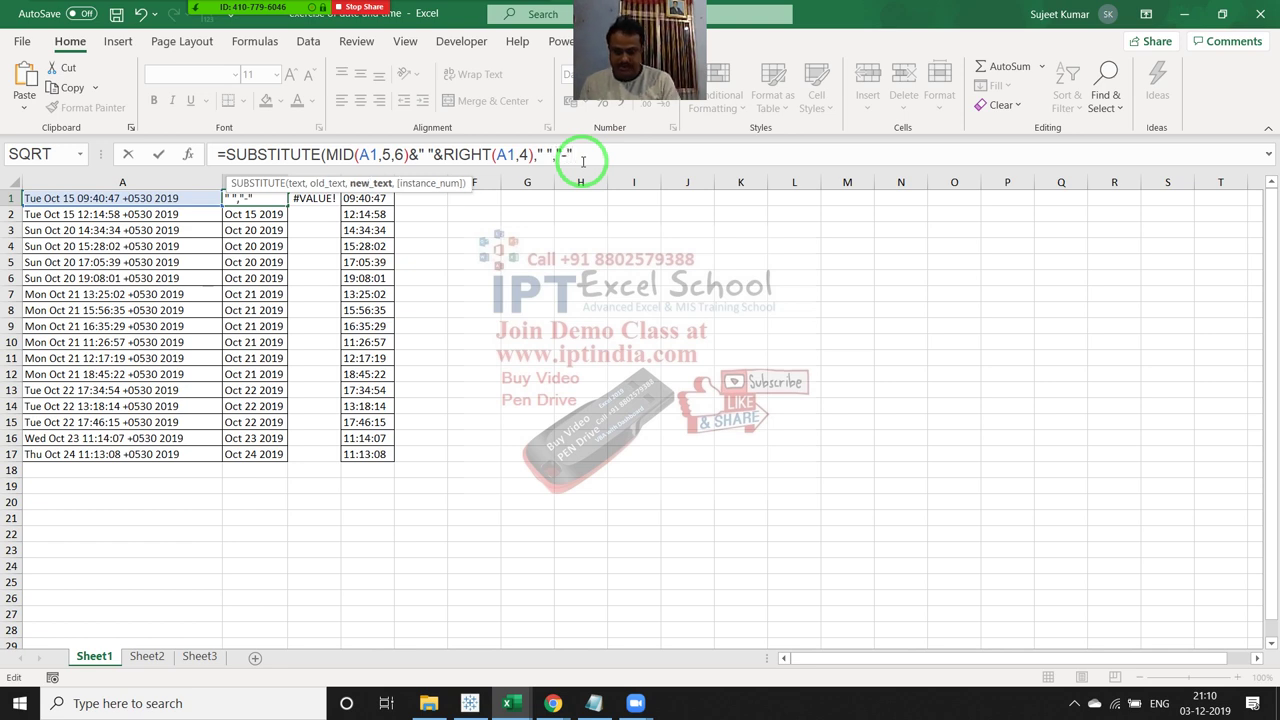
{"action": "type", "text": ")"}
{"action": "key", "text": "Return"}
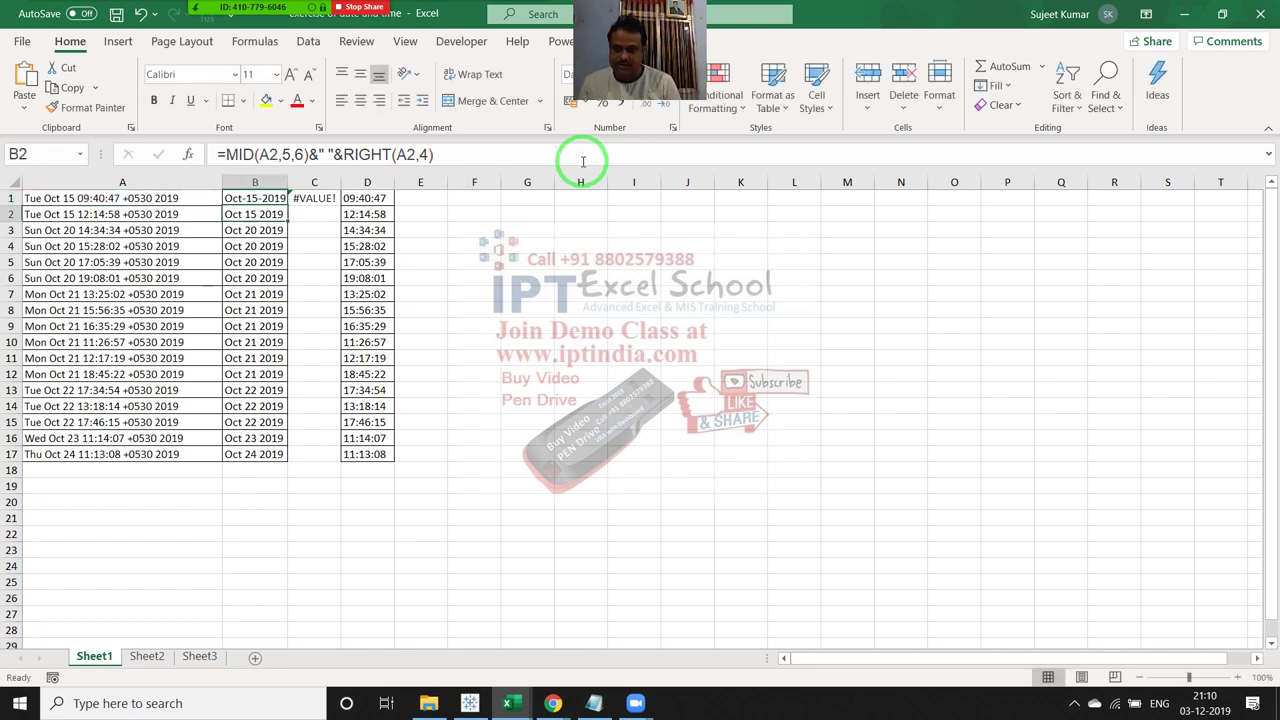
{"action": "key", "text": "Up"}
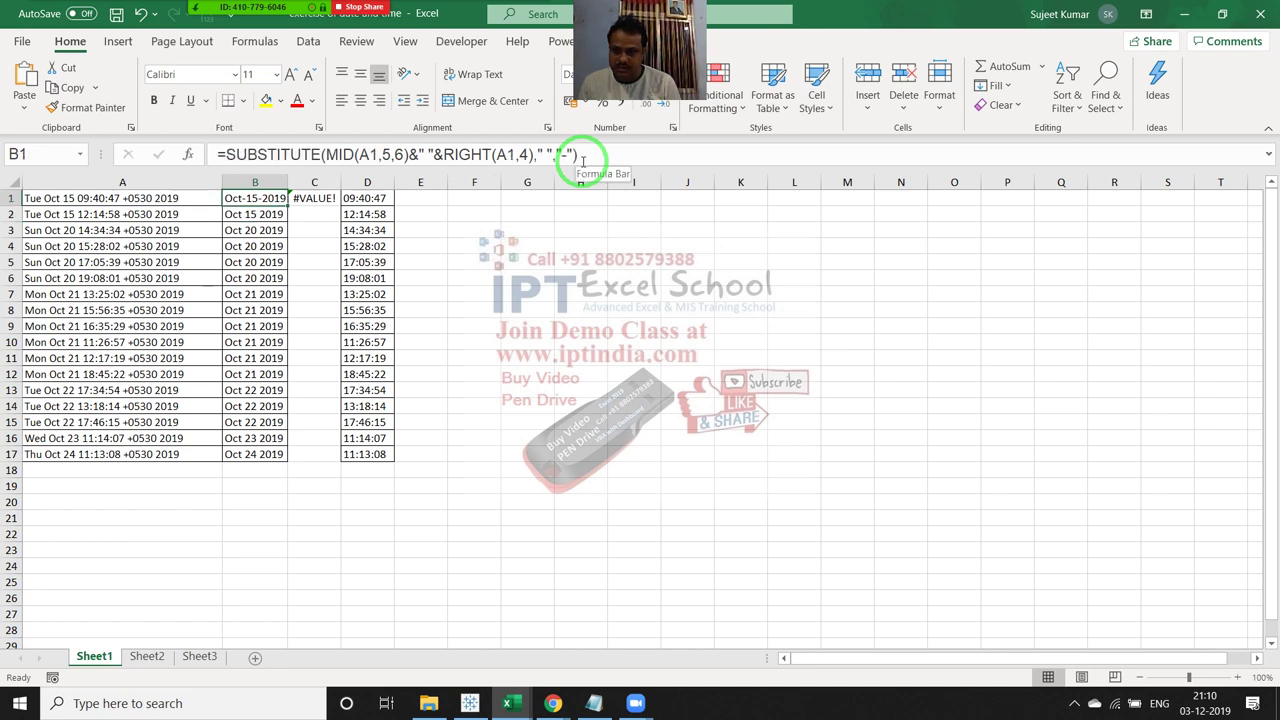
- Check that C1's =DATEVALUE(B1) still returns #VALUE!
{"action": "key", "text": "Right"}
{"action": "key", "text": "F2"}
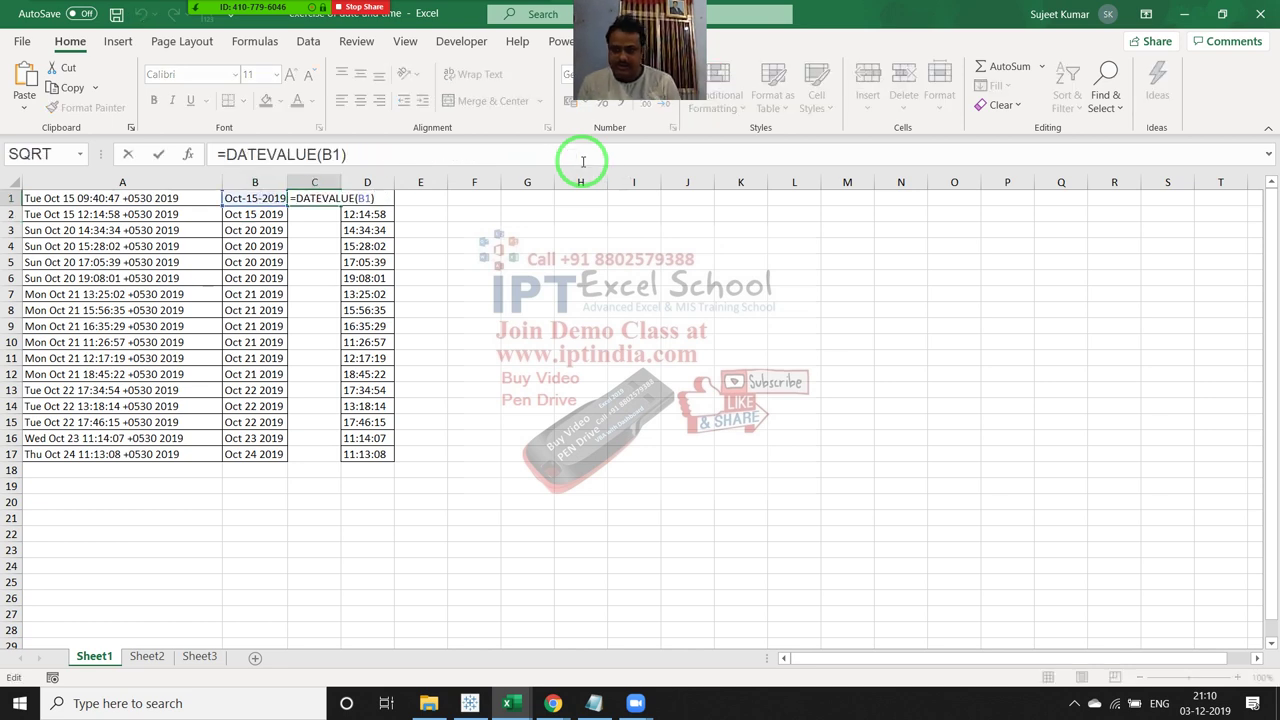
{"action": "key", "text": "Escape"}
- Type a test date into E1, fixing typos along the way
{"action": "key", "text": "Right"}
{"action": "key", "text": "Right"}
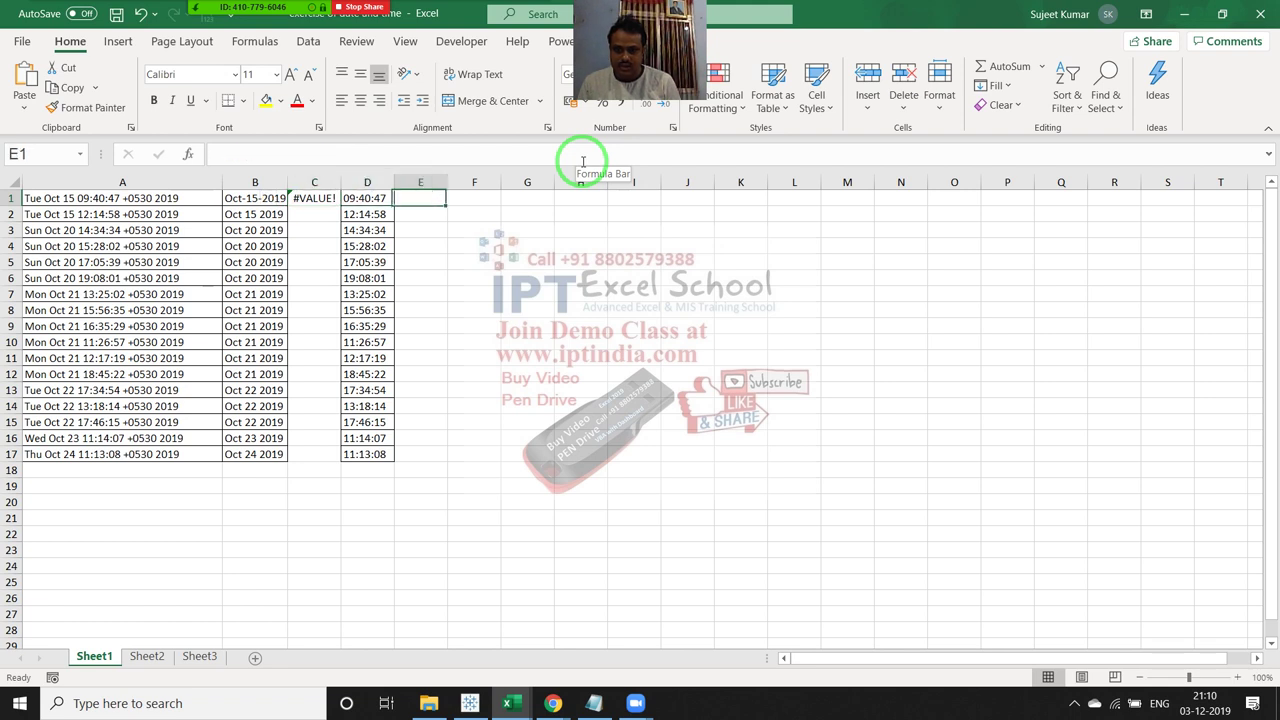
{"action": "type", "text": "15"}
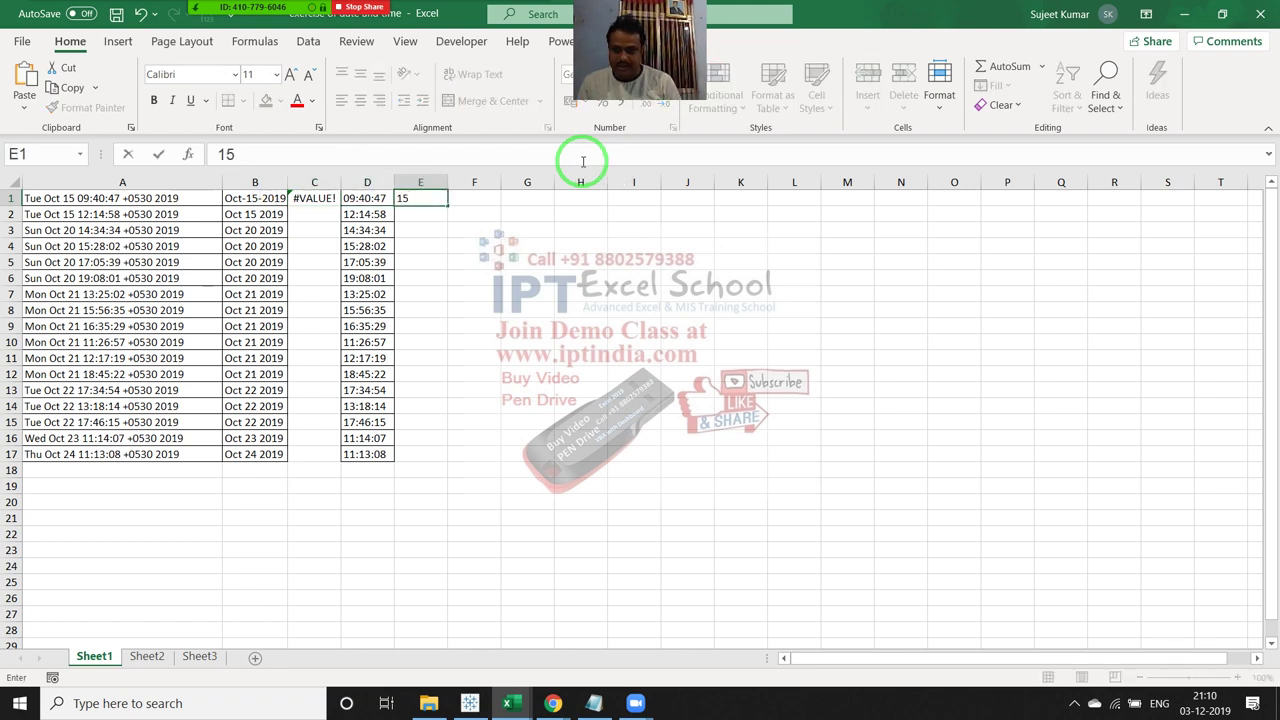
{"action": "type", "text": "-Oc"}
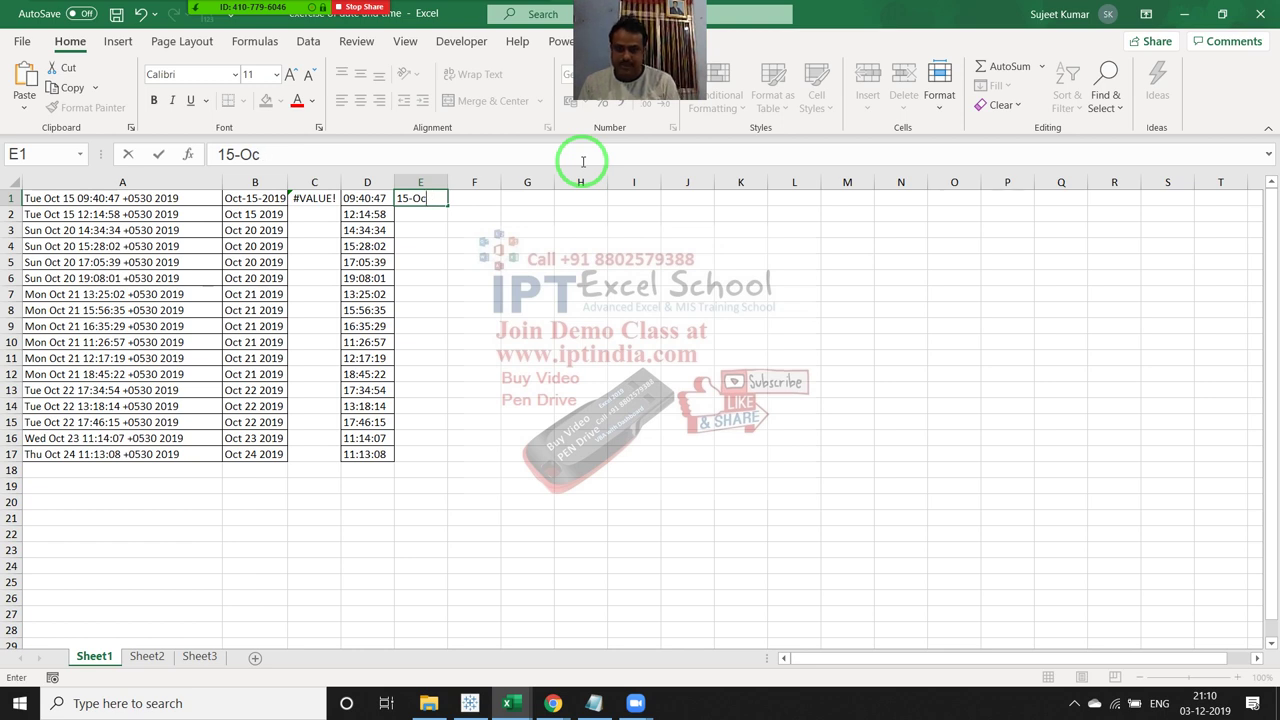
{"action": "key", "text": "BackSpace"}
{"action": "type", "text": "ct"}
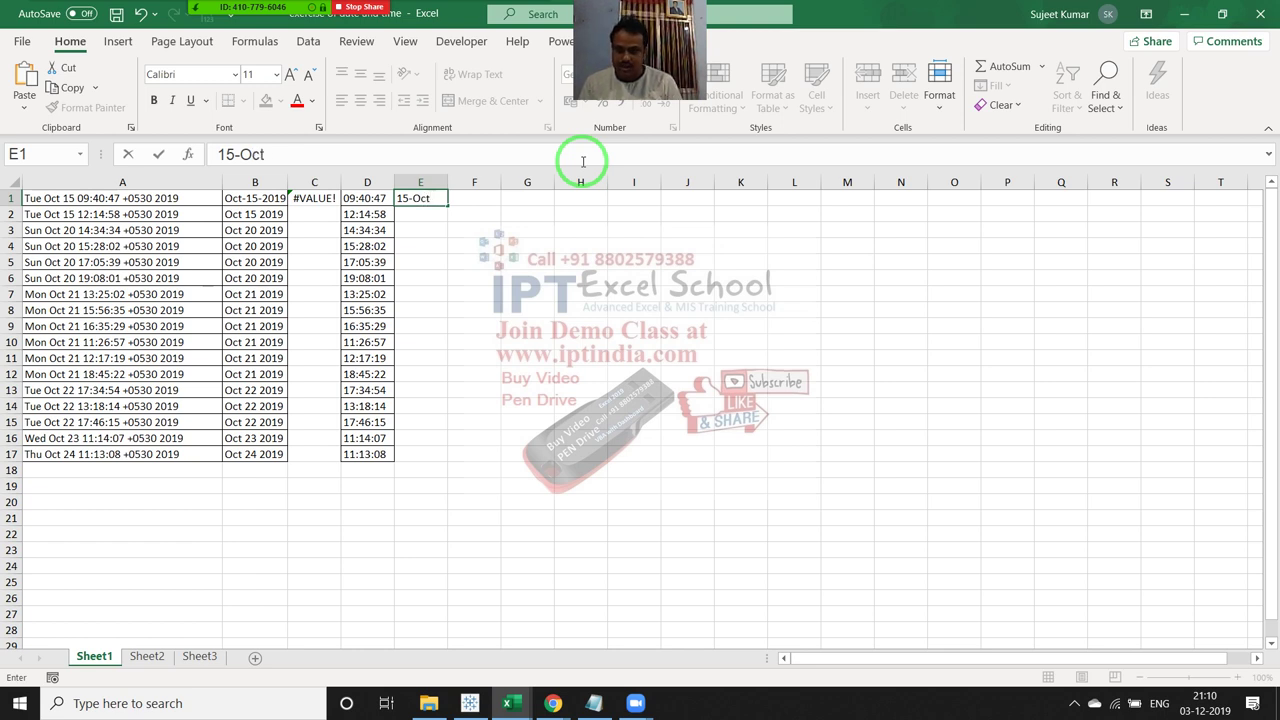
{"action": "type", "text": "-2010"}
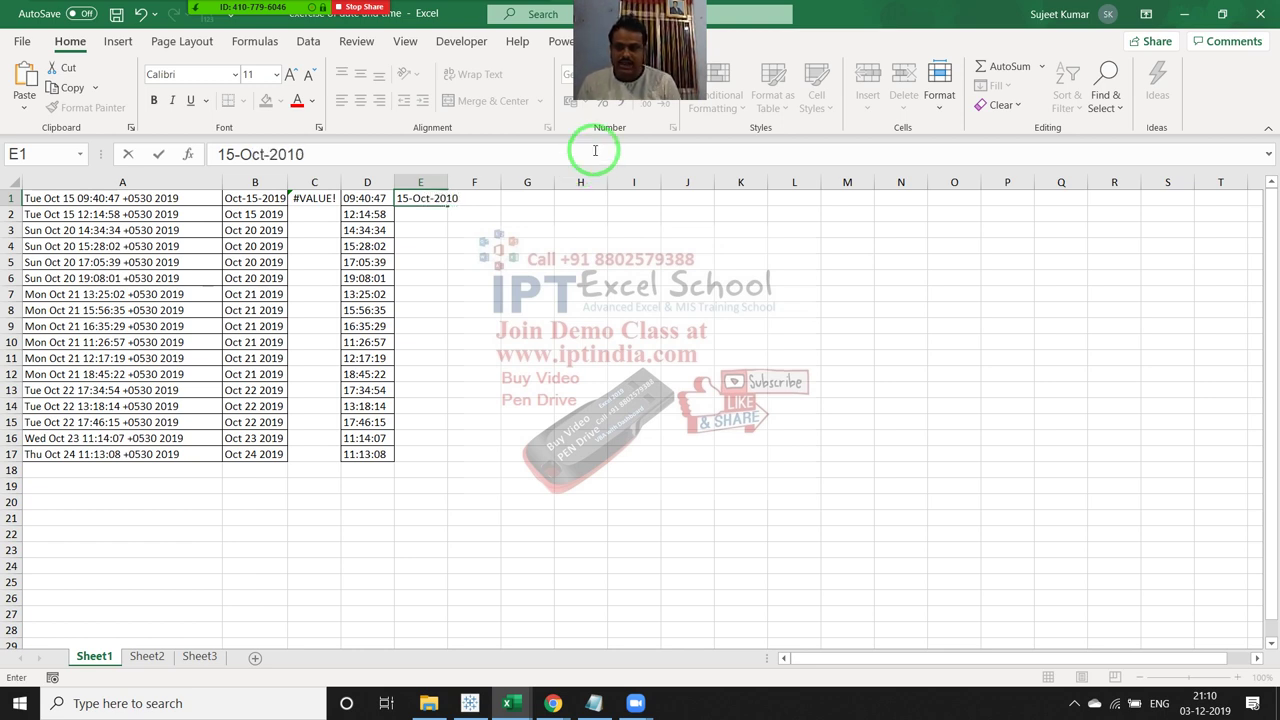
{"action": "key", "text": "BackSpace"}
{"action": "key", "text": "Return"}
{"action": "key", "text": "Up"}
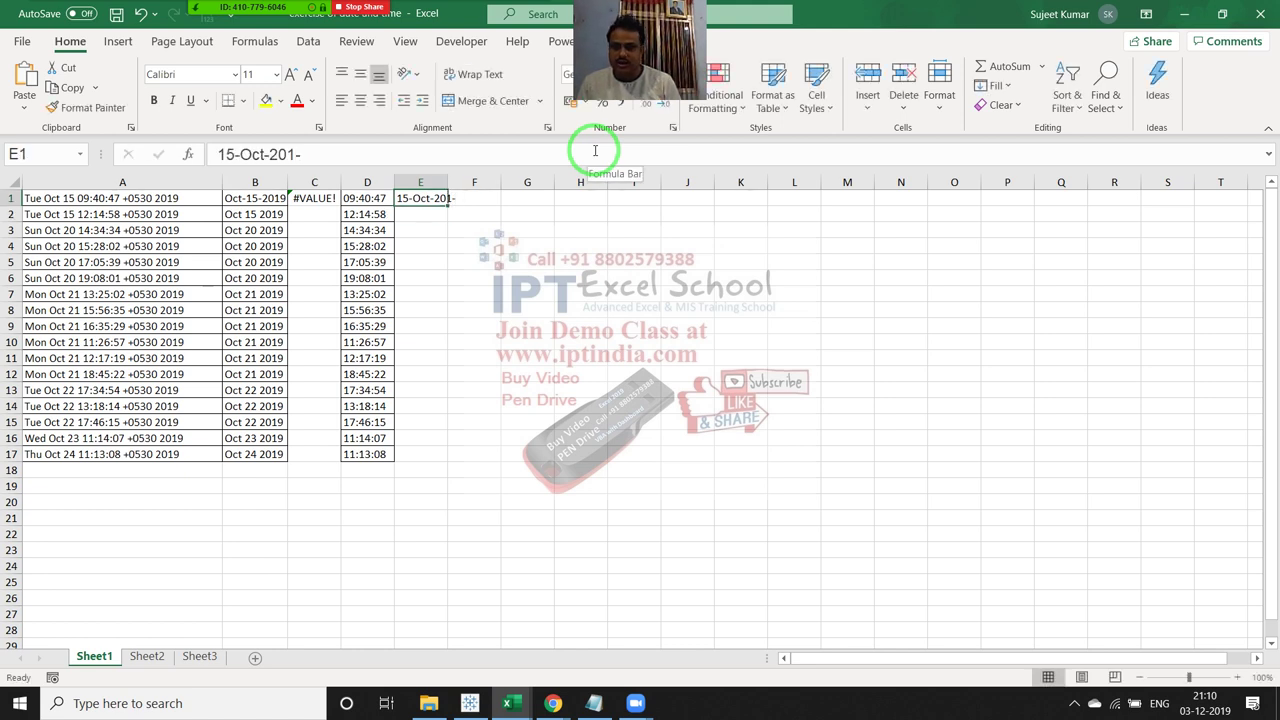
- Correct E1's entry to 15-Oct-2019 so Excel stores it as a real date, then return to C1
{"action": "left_click", "coordinate": [430, 160]}
{"action": "key", "text": "BackSpace"}
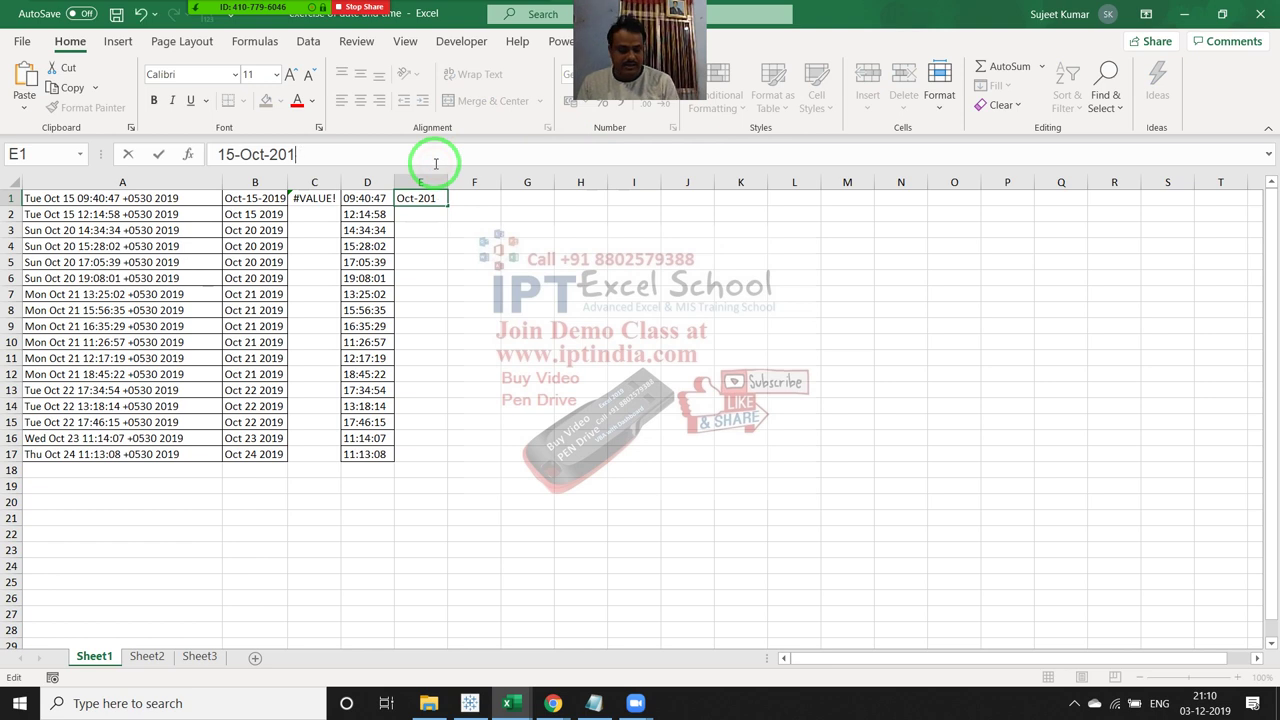
{"action": "type", "text": "9"}
{"action": "key", "text": "Return"}
{"action": "key", "text": "Up"}
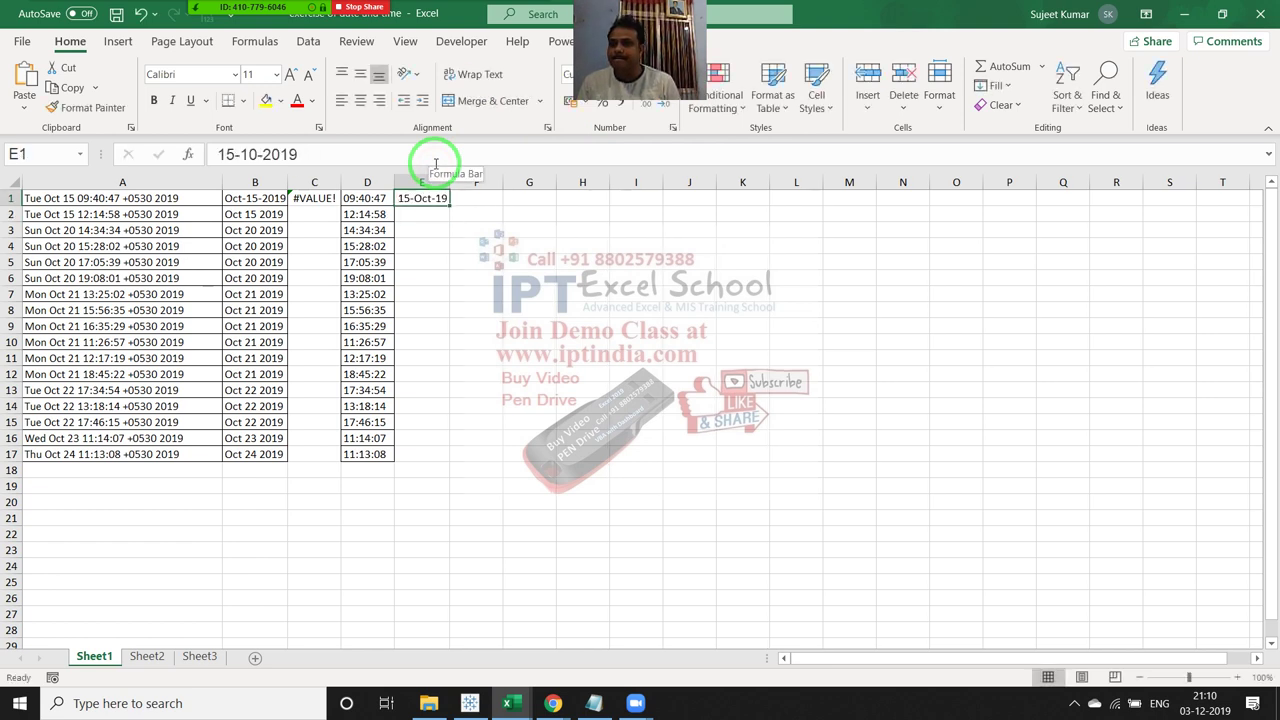
{"action": "key", "text": "Left"}
{"action": "key", "text": "Left"}
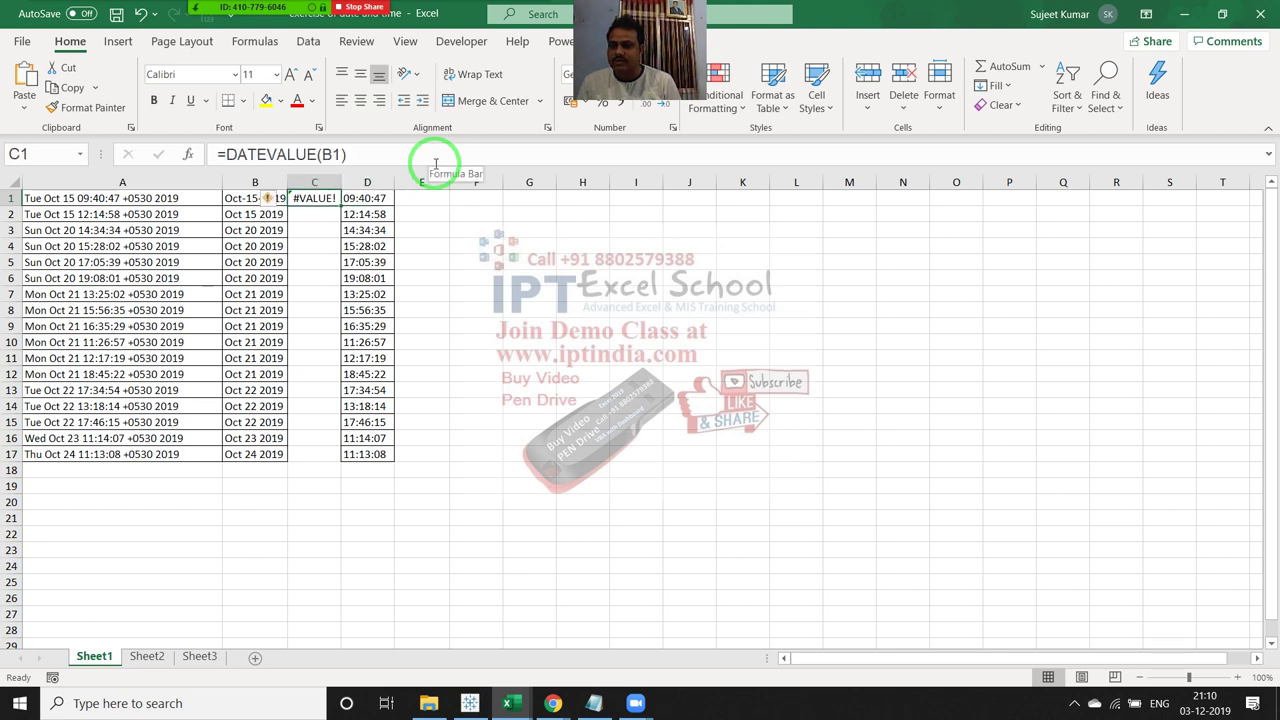
{"action": "key", "text": "Left"}
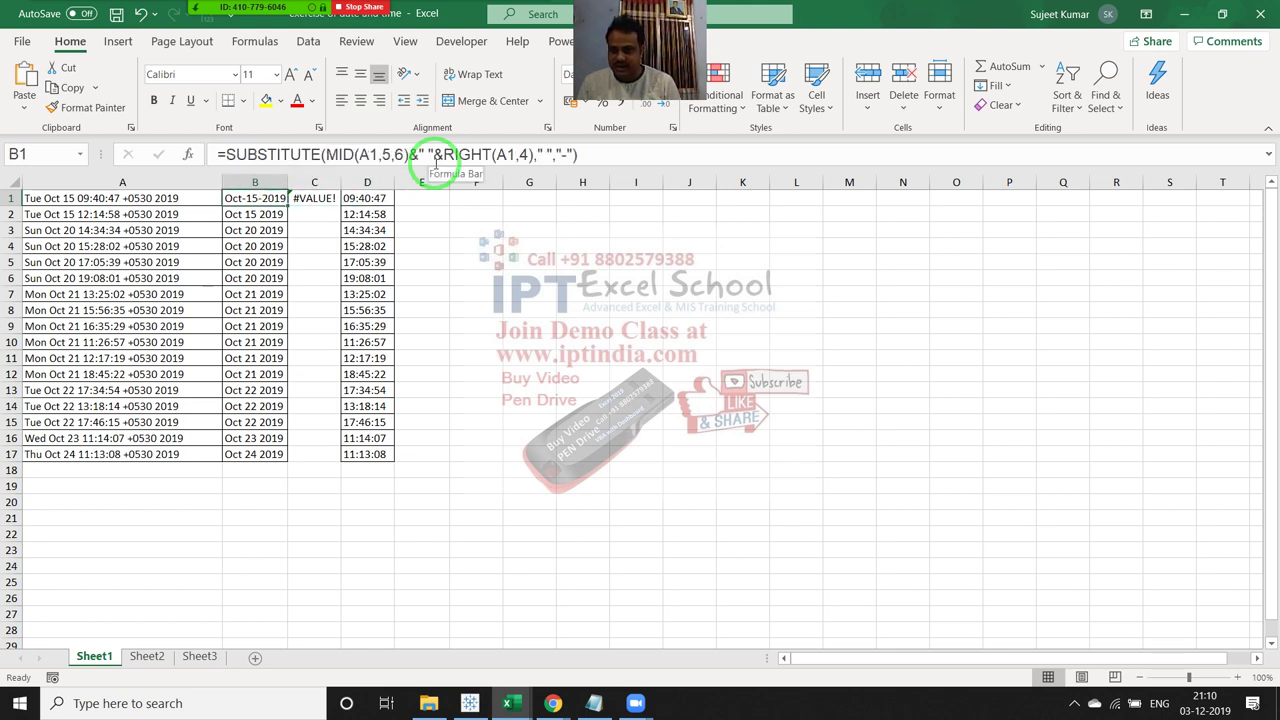
- Clear the failed DATEVALUE formula from C1 and insert a blank column at C
{"action": "key", "text": "Right"}
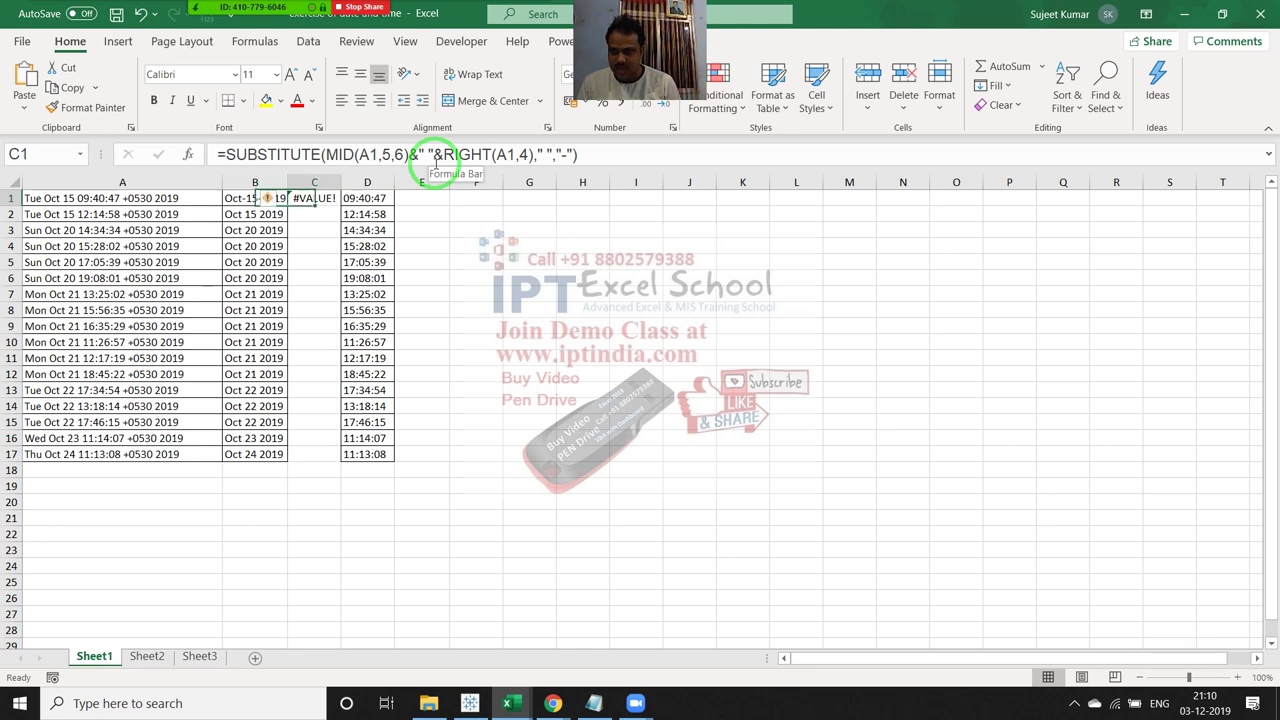
{"action": "key", "text": "Delete"}
{"action": "key", "text": "Left"}
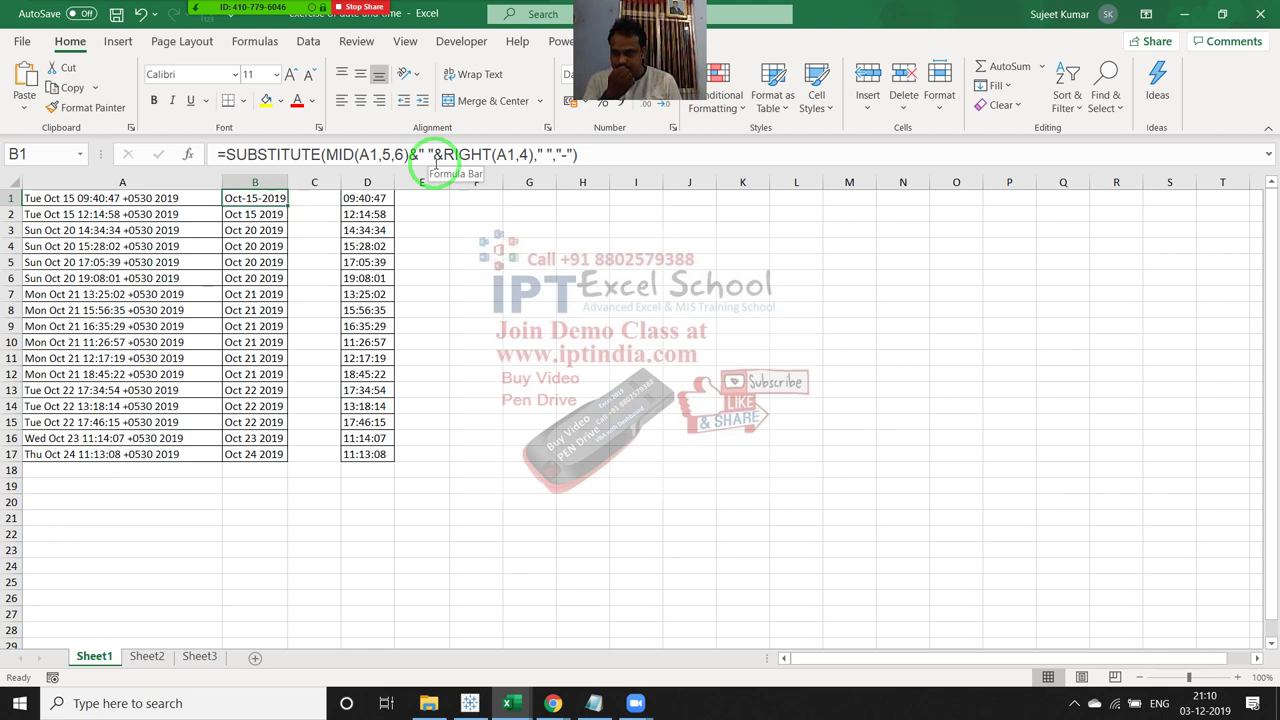
{"action": "key", "text": "Right"}
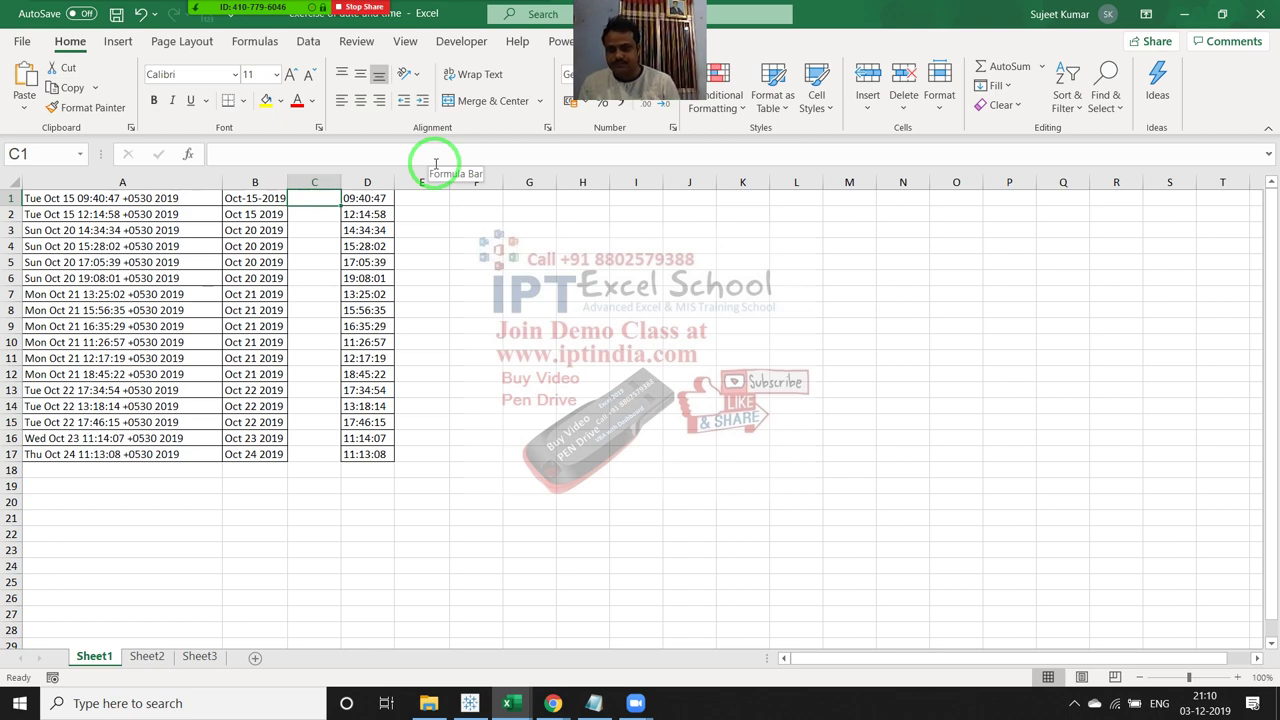
{"action": "left_click", "coordinate": [300, 182]}
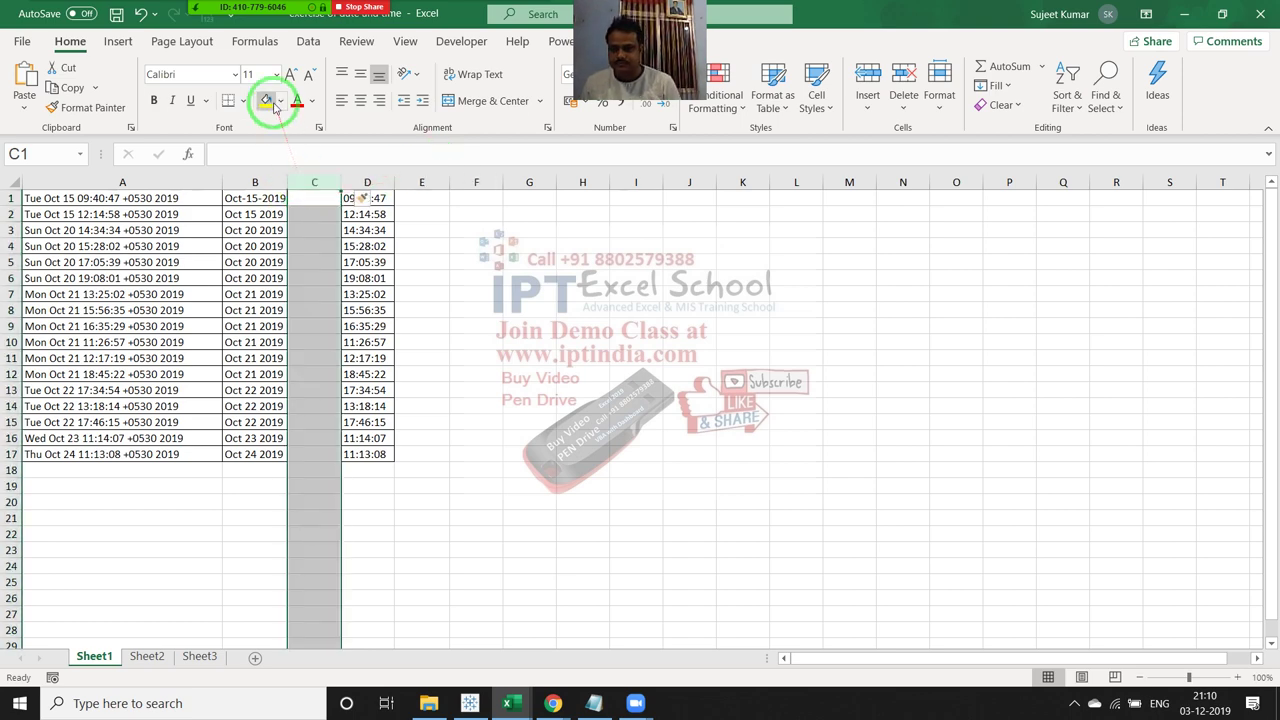
{"action": "key", "text": "ctrl+shift+equal"}
{"action": "key", "text": "Left"}
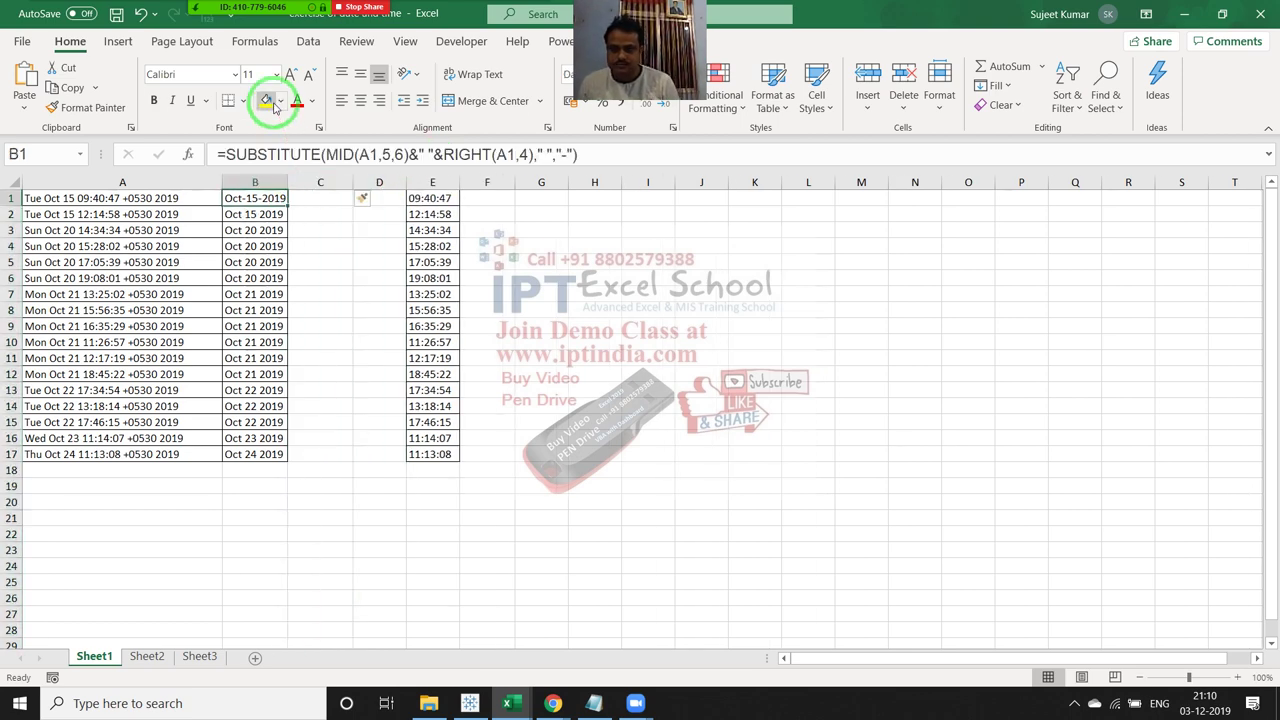
- Undo edits so B1 shows Oct 15 2019, then copy B1:B17
{"action": "key", "text": "Right"}
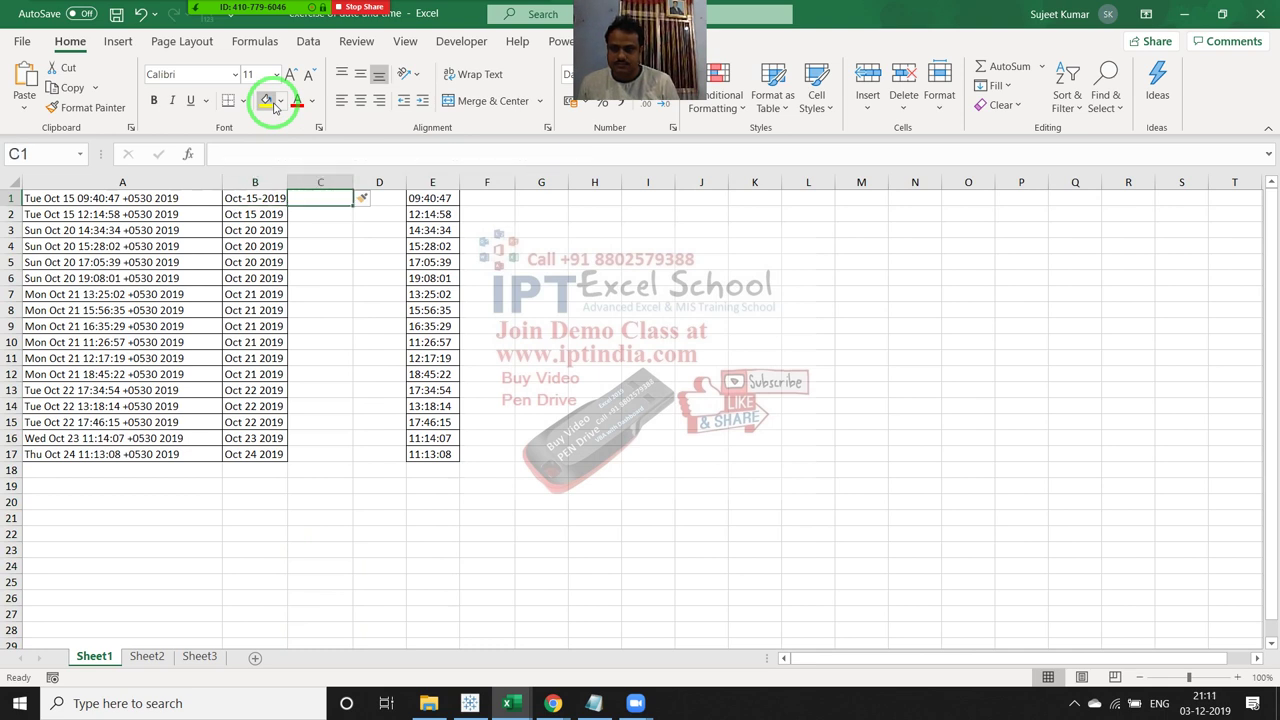
{"action": "key", "text": "Down"}
{"action": "key", "text": "Left"}
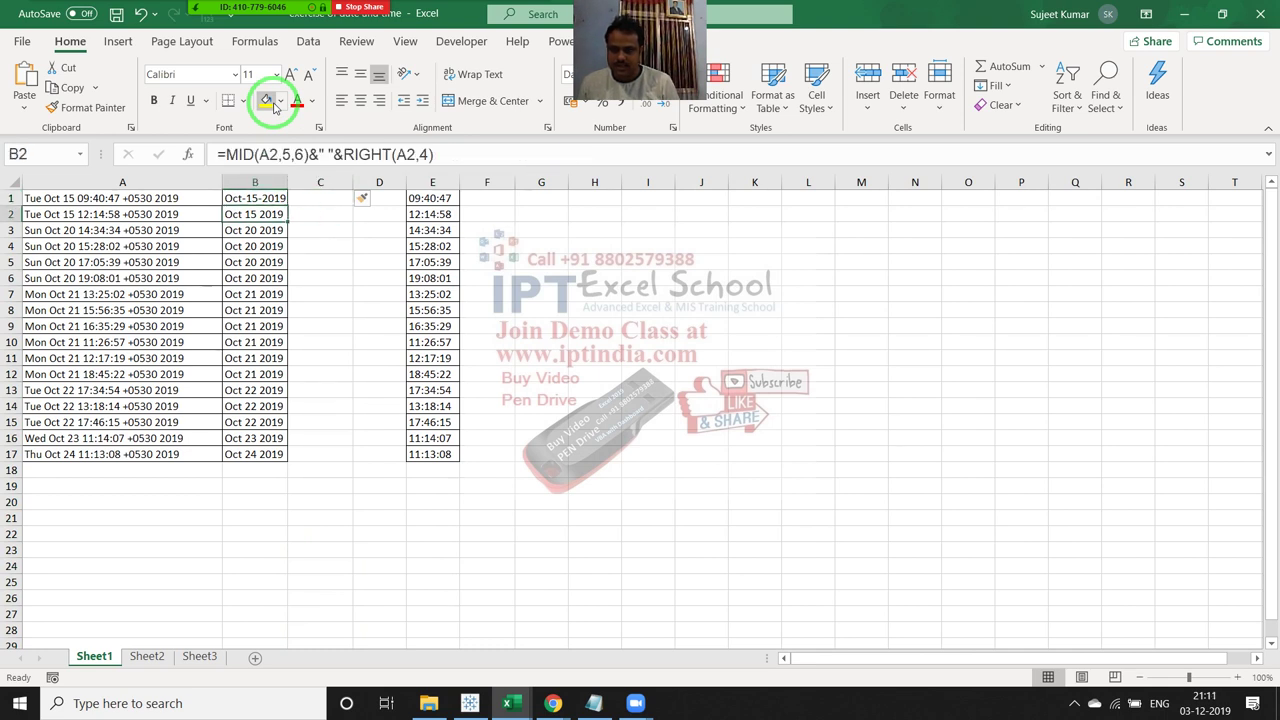
{"action": "key", "text": "Up"}
{"action": "key", "text": "Down"}
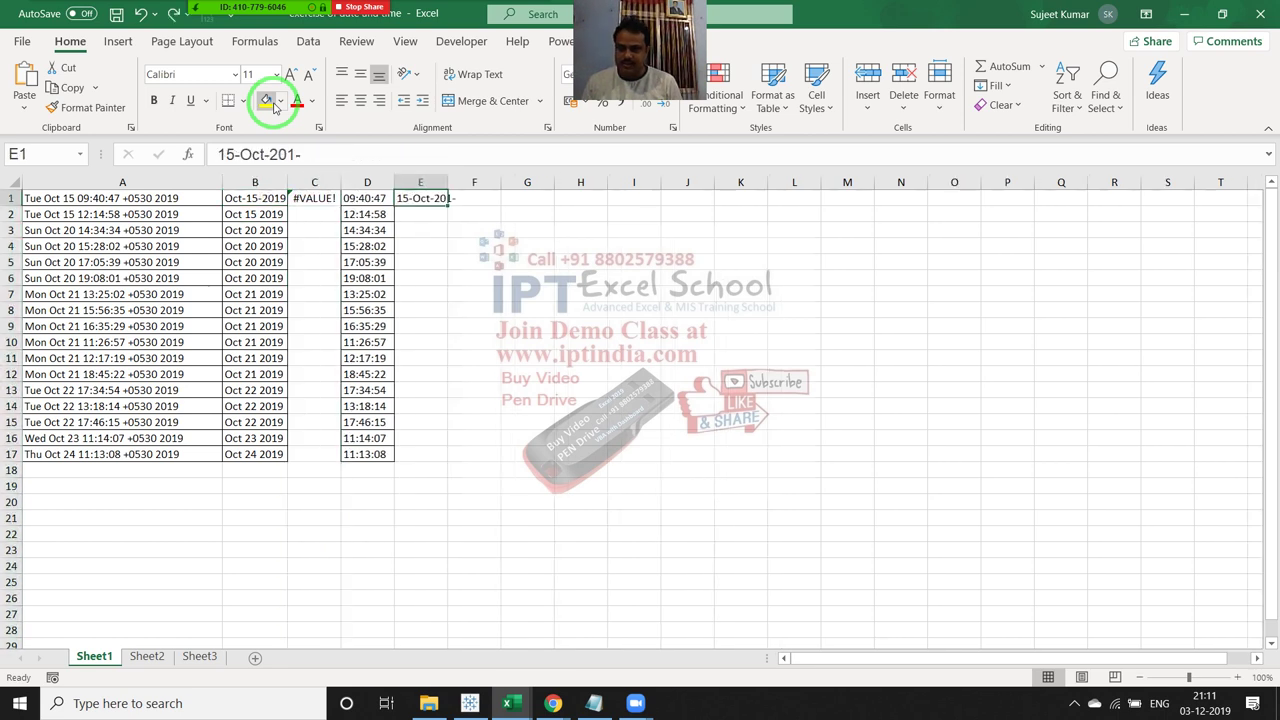
{"action": "key", "text": "ctrl+z"}
{"action": "key", "text": "ctrl+z"}
{"action": "key", "text": "ctrl+shift+Down"}
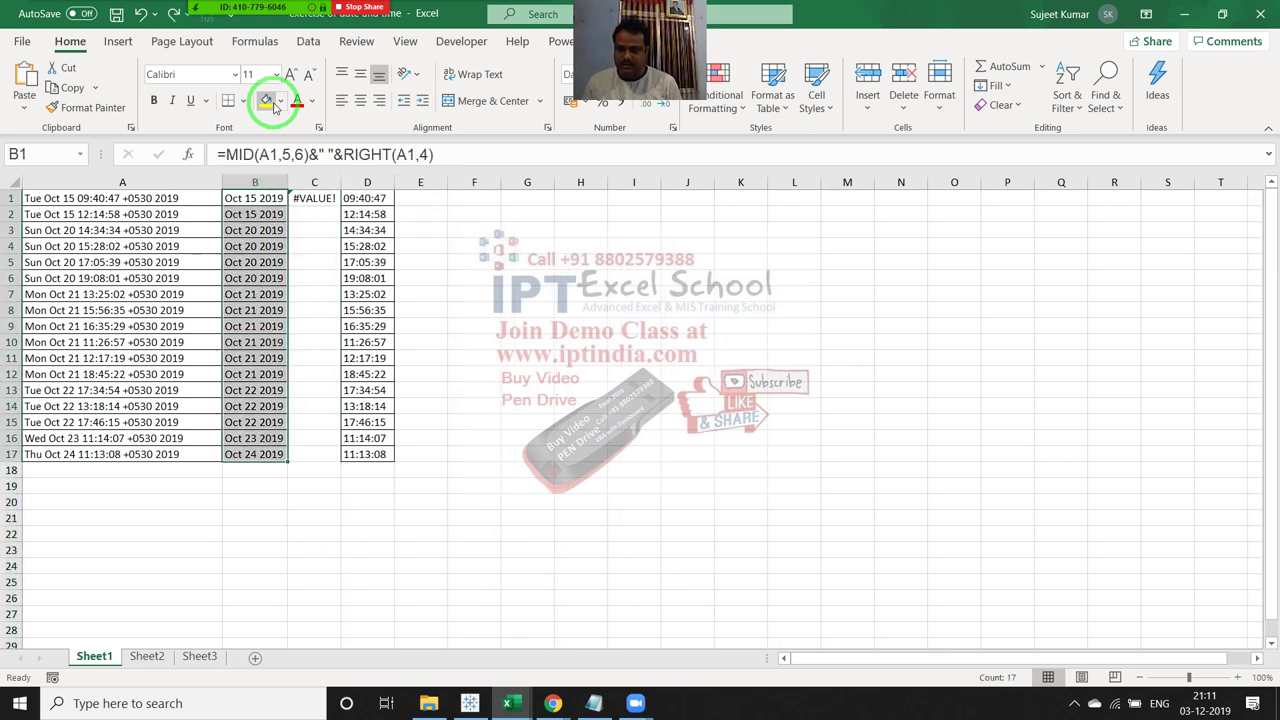
{"action": "key", "text": "ctrl+c"}
- Paste the copied dates into G1 as values
{"action": "left_click", "coordinate": [536, 200]}
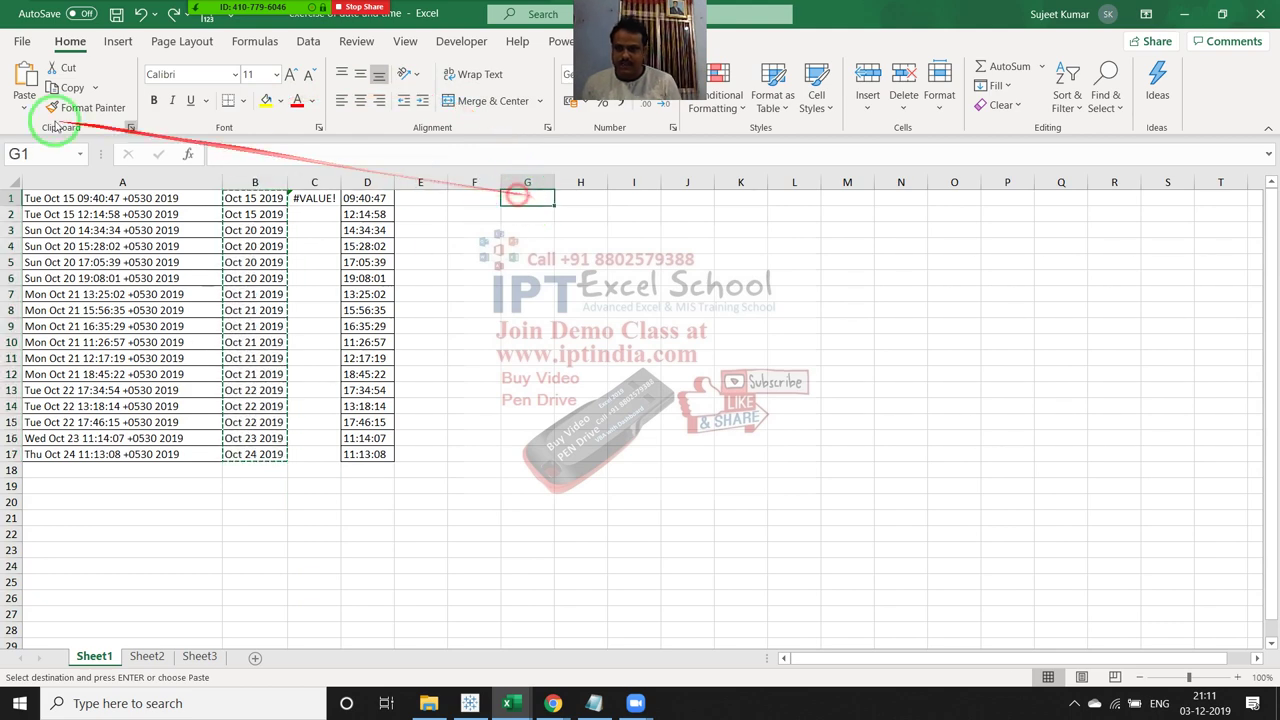
{"action": "left_click", "coordinate": [24, 107]}
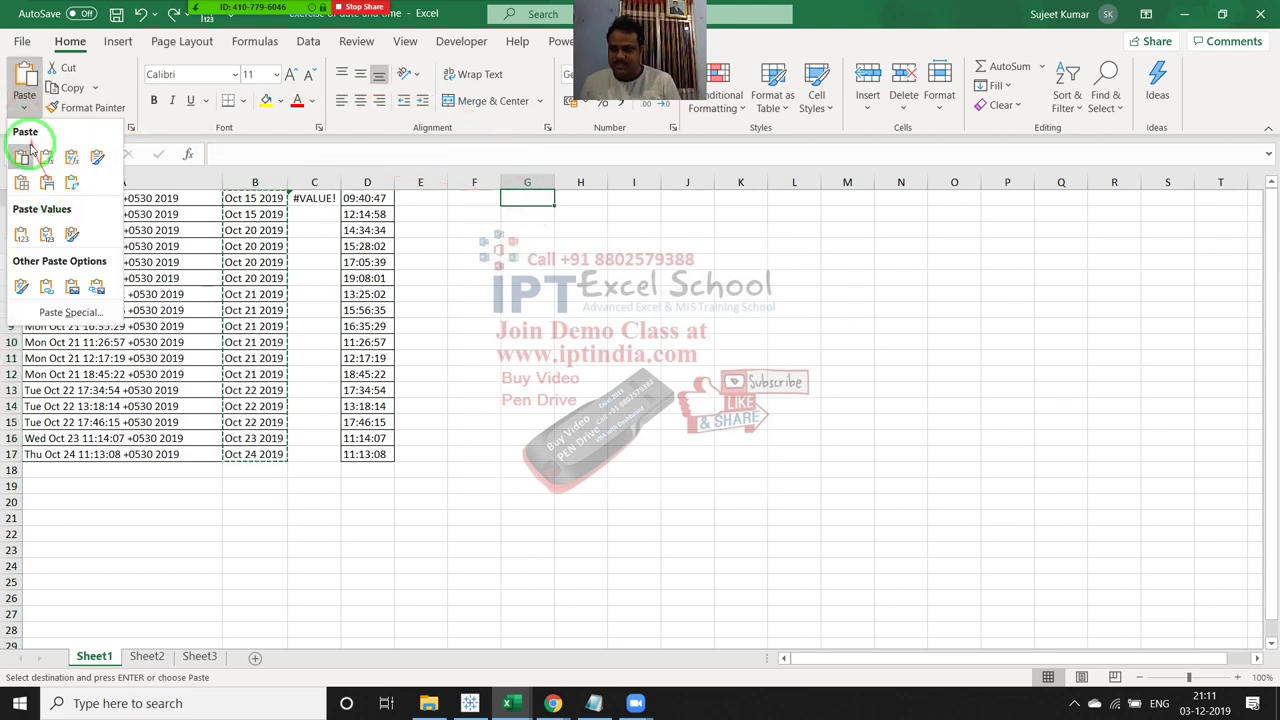
{"action": "left_click", "coordinate": [21, 234]}
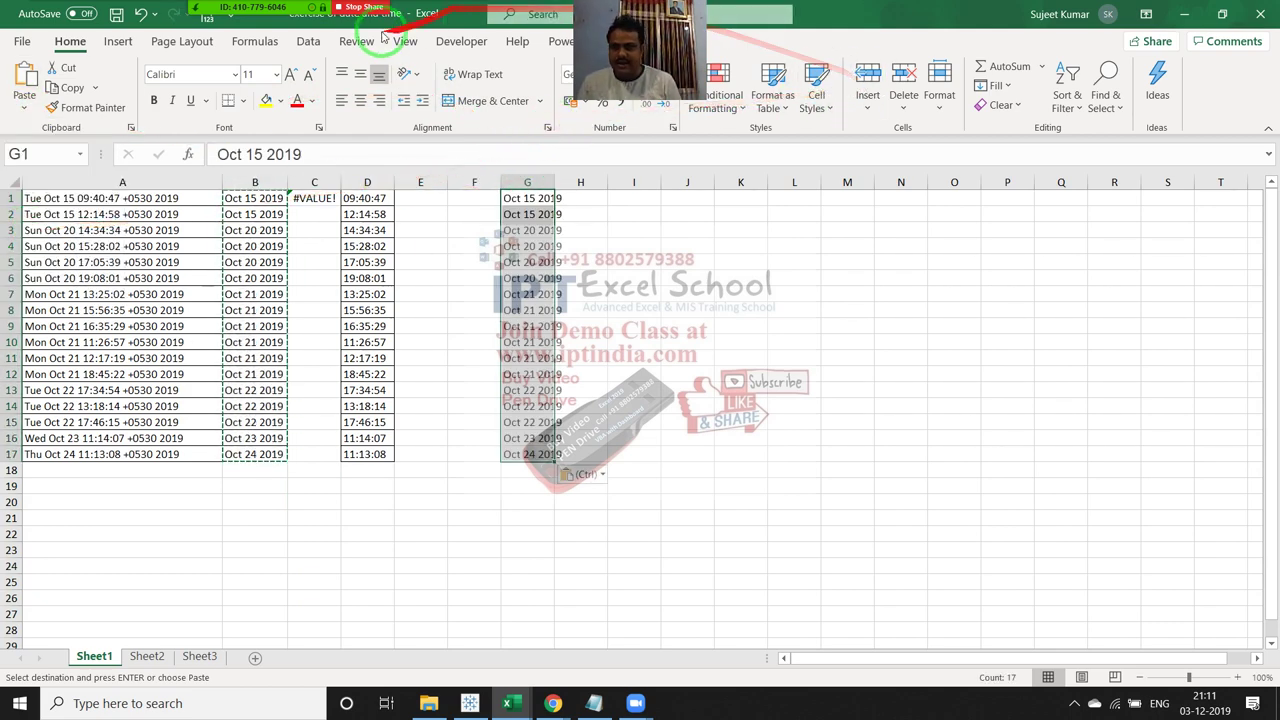
- Convert column G's text to real dates with Text to Columns using Date format MDY
{"action": "left_click", "coordinate": [308, 41]}
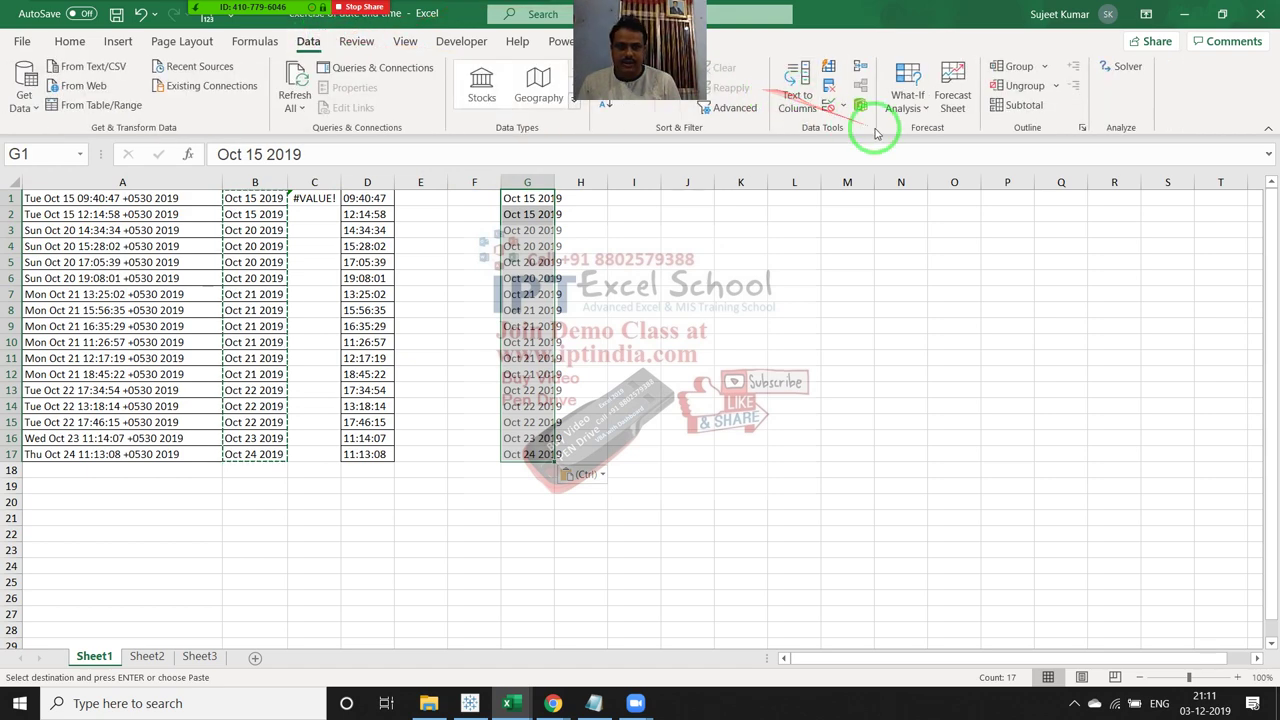
{"action": "left_click", "coordinate": [812, 90]}
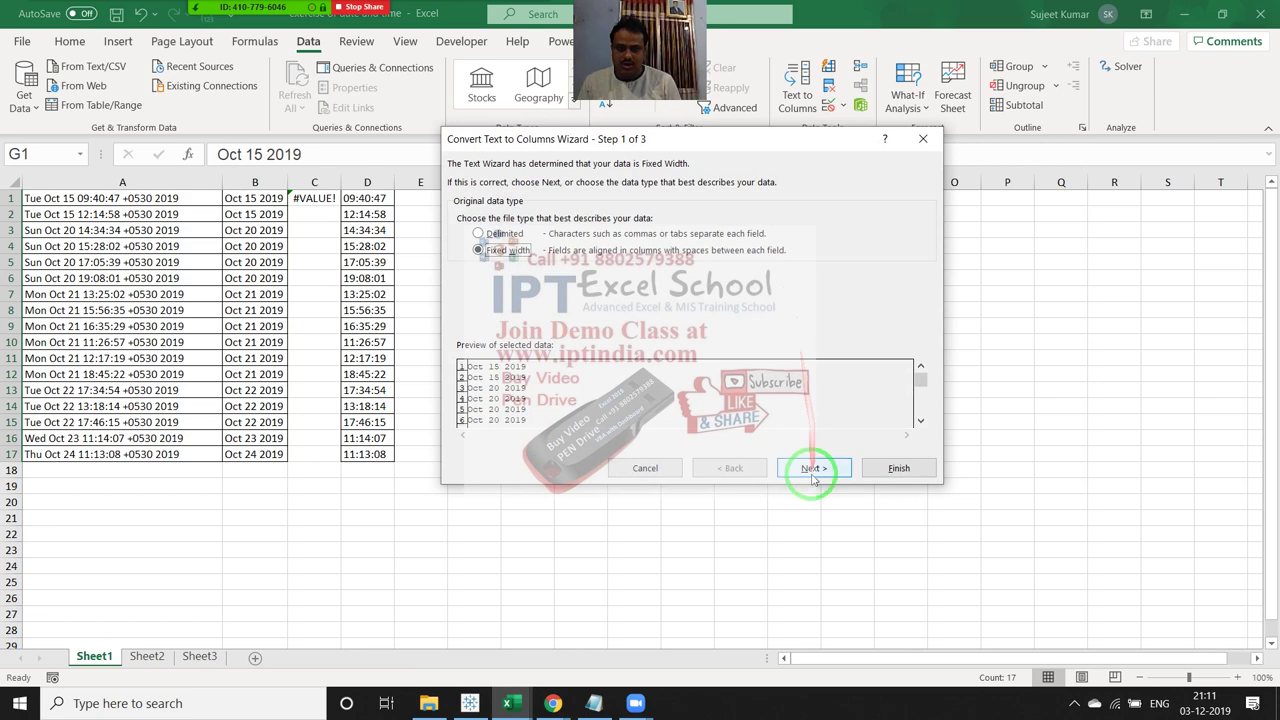
{"action": "left_click", "coordinate": [812, 468]}
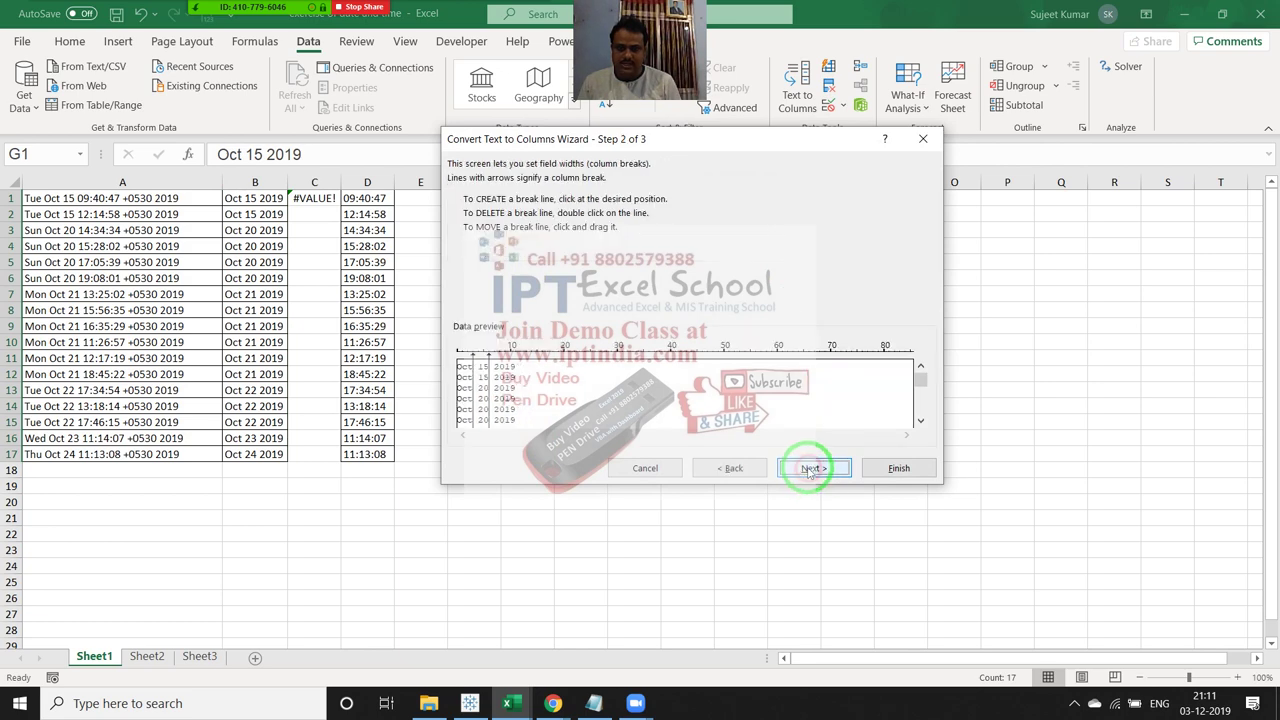
{"action": "left_click", "coordinate": [735, 468]}
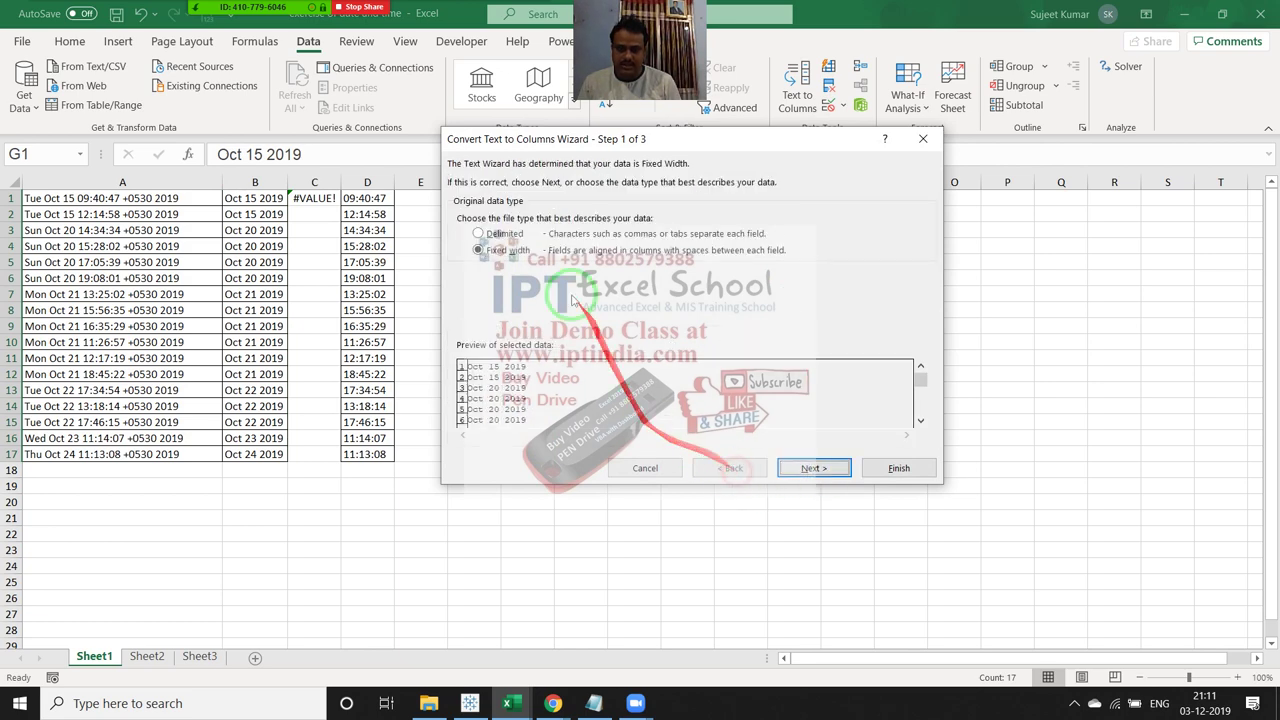
{"action": "left_click", "coordinate": [812, 468]}
{"action": "left_click", "coordinate": [812, 468]}
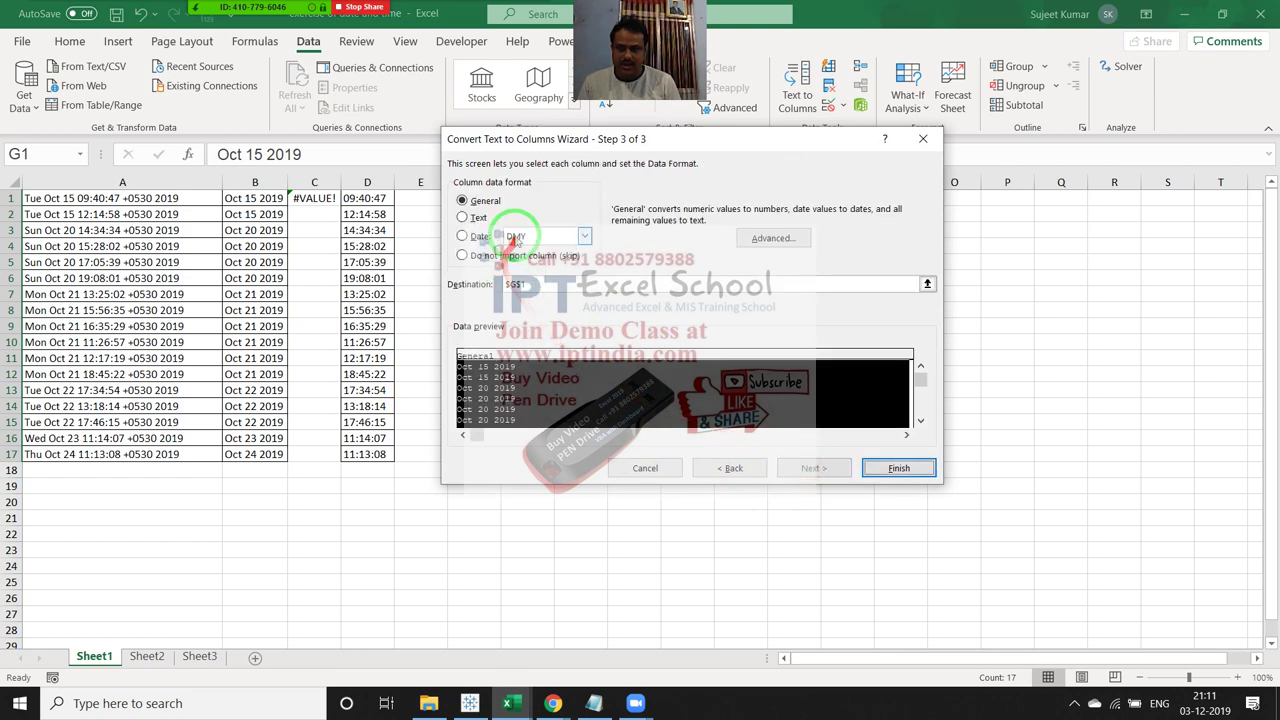
{"action": "left_click", "coordinate": [516, 236]}
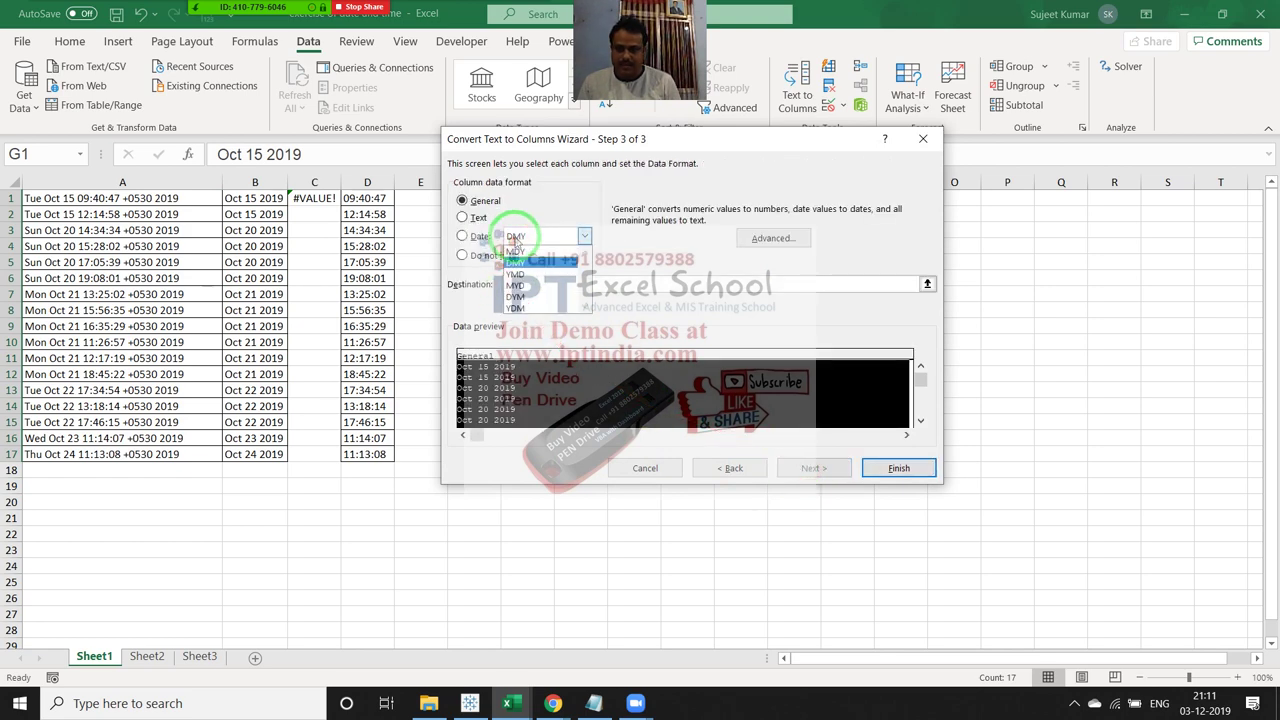
{"action": "left_click", "coordinate": [515, 251]}
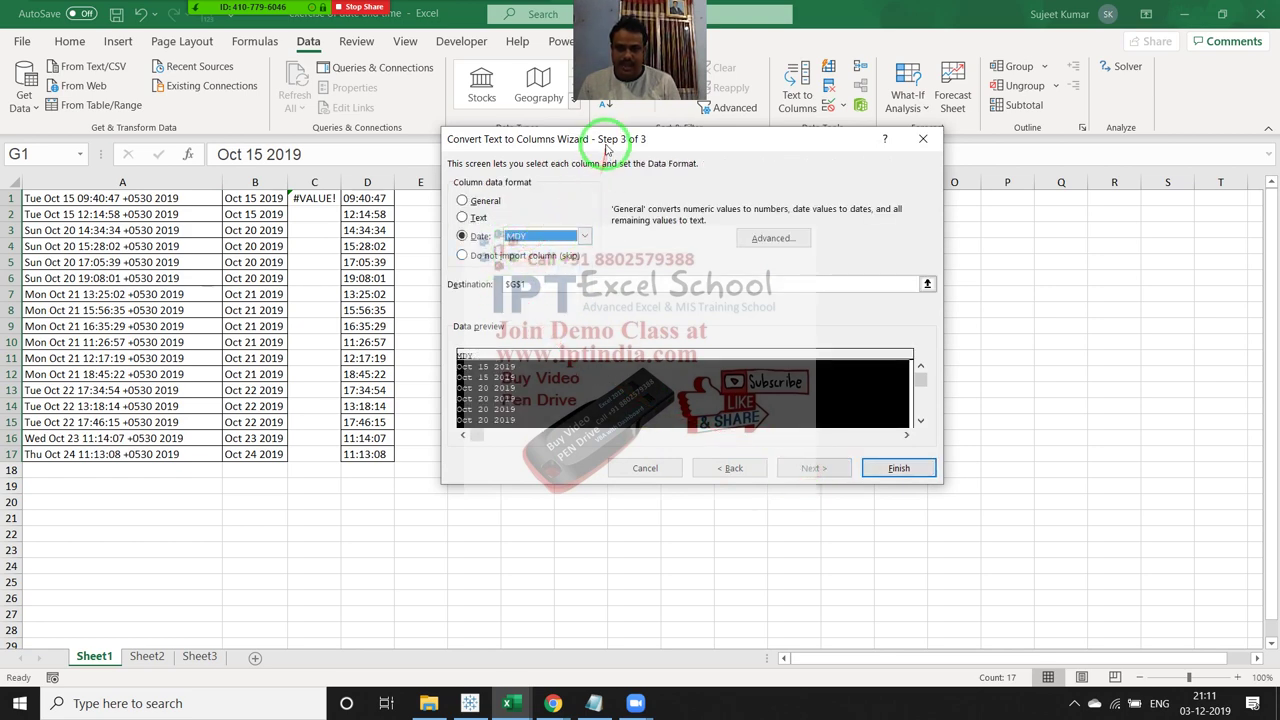
{"action": "left_click_drag", "start_coordinate": [605, 148], "coordinate": [786, 141]}
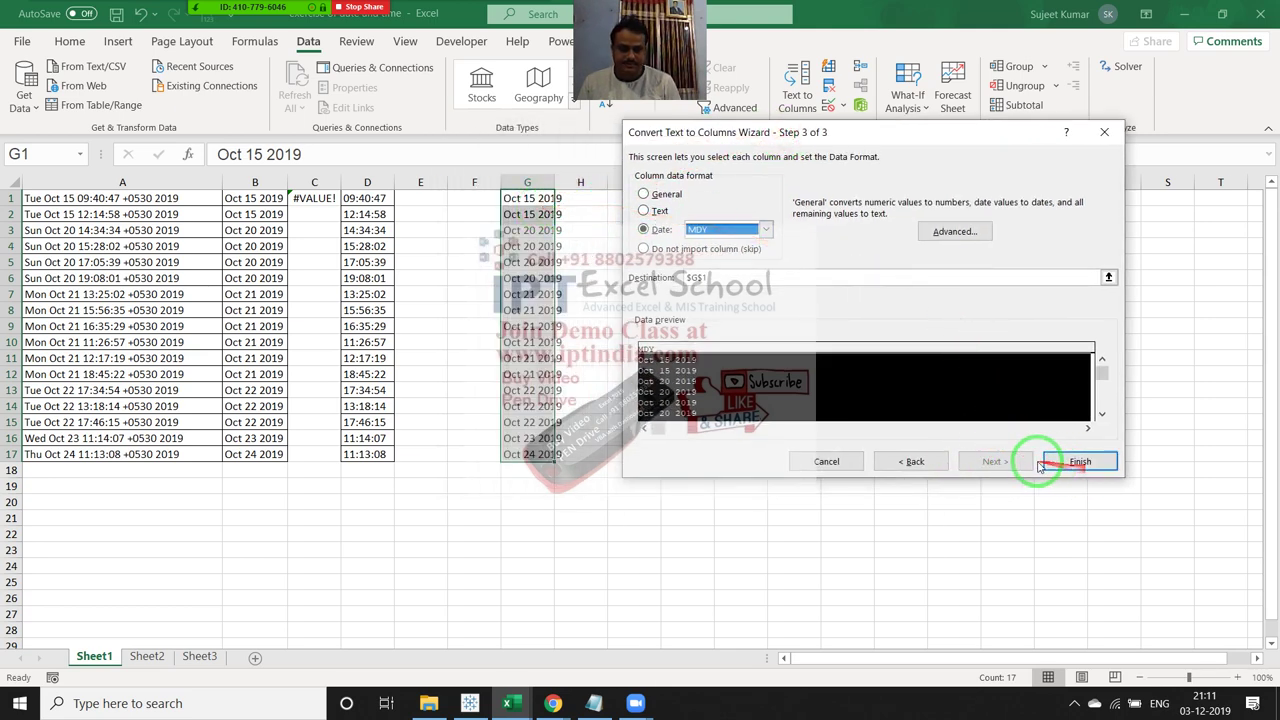
{"action": "left_click", "coordinate": [1072, 466]}
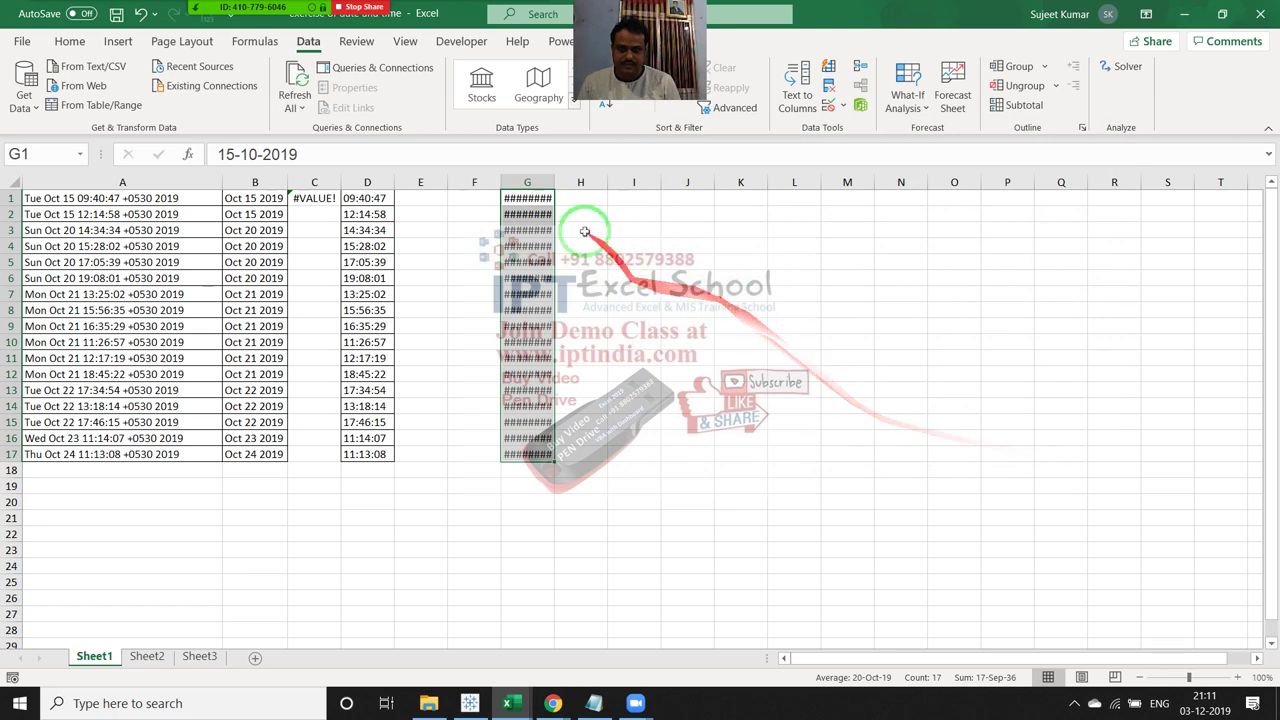
- Autofit column G and enter =TEXT(B17,"DD-MMM-YY") in B18
{"action": "double_click", "coordinate": [554, 182]}
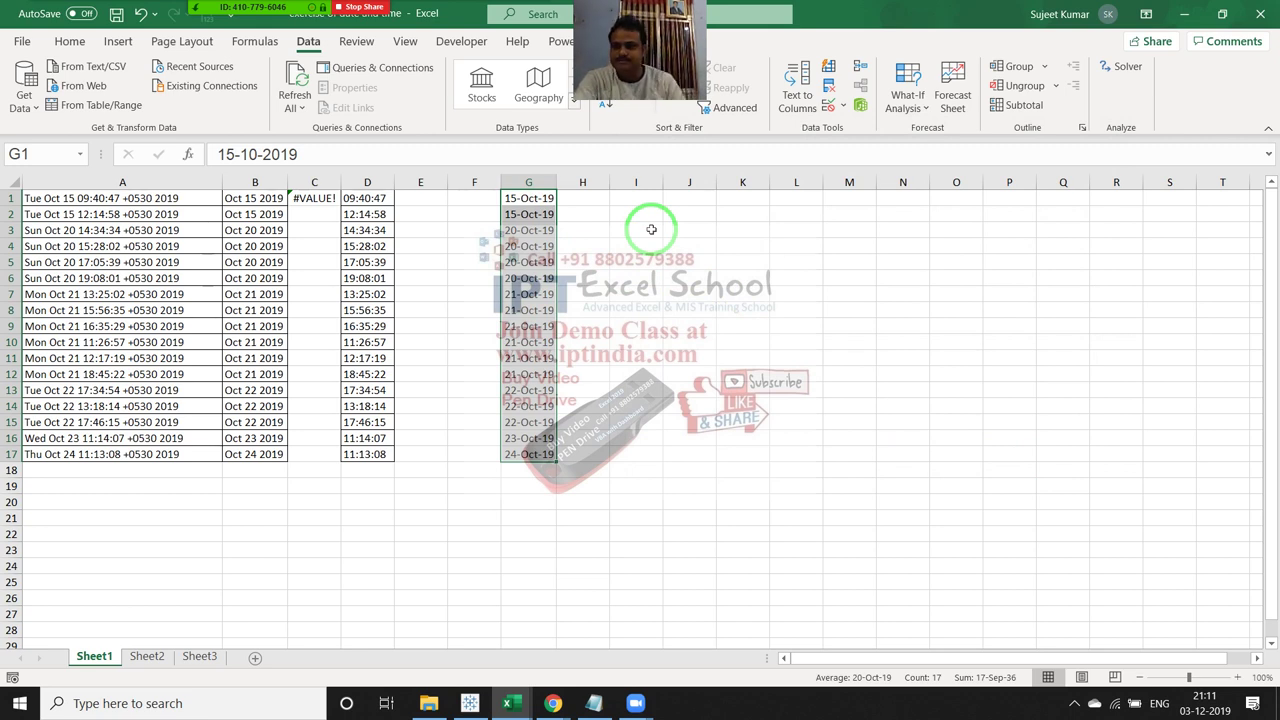
{"action": "left_click", "coordinate": [267, 467]}
{"action": "type", "text": "=te"}
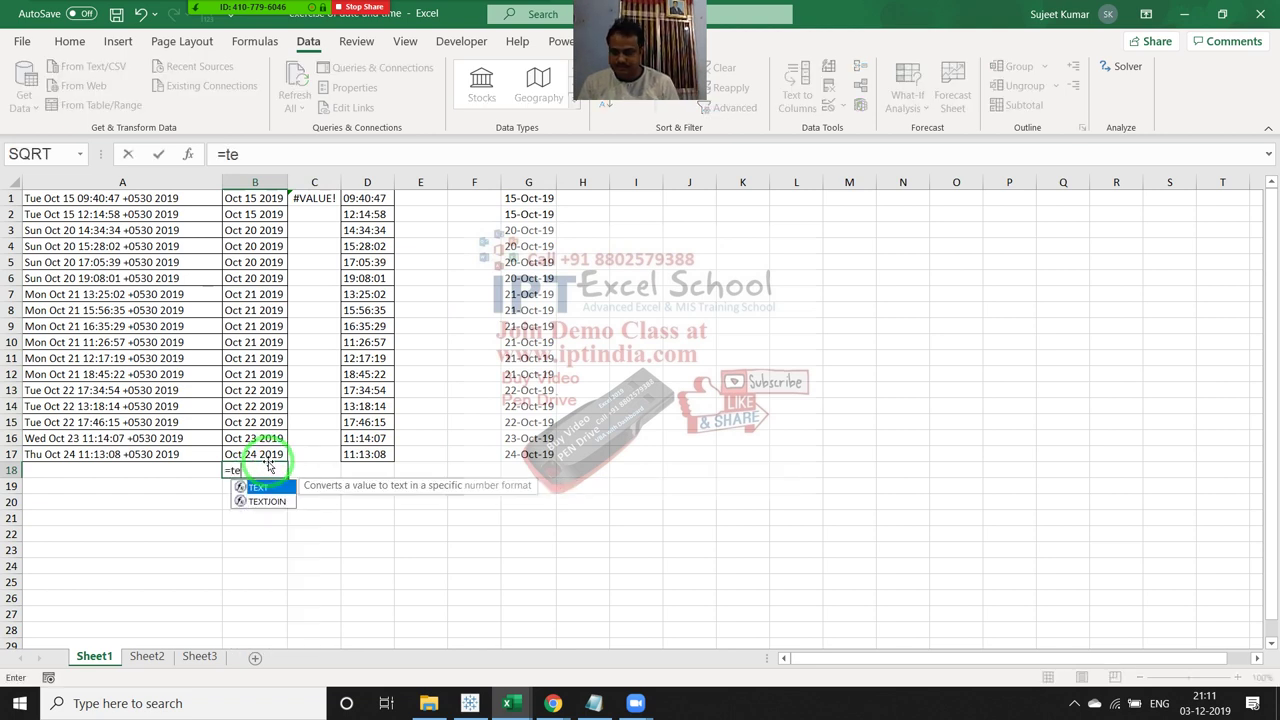
{"action": "type", "text": "x"}
{"action": "key", "text": "Tab"}
{"action": "left_click", "coordinate": [267, 459]}
{"action": "type", "text": ","}
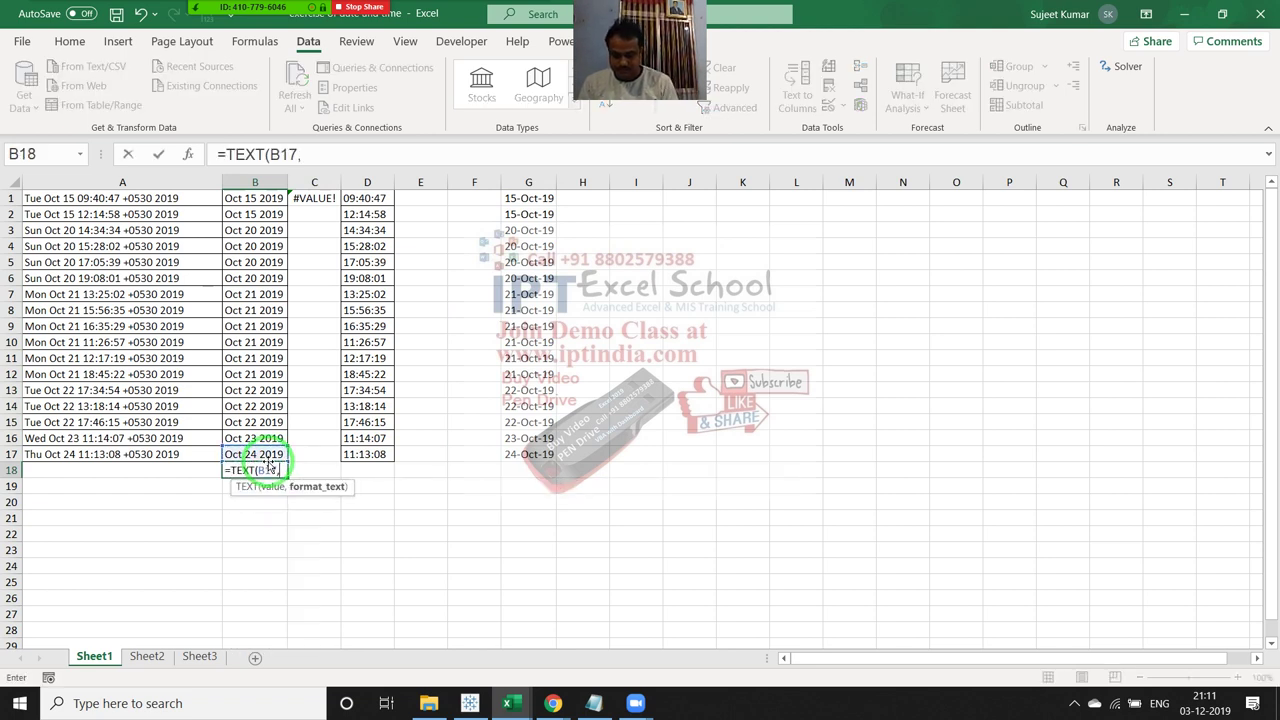
{"action": "type", "text": "\"DD-"}
{"action": "type", "text": "MMM-"}
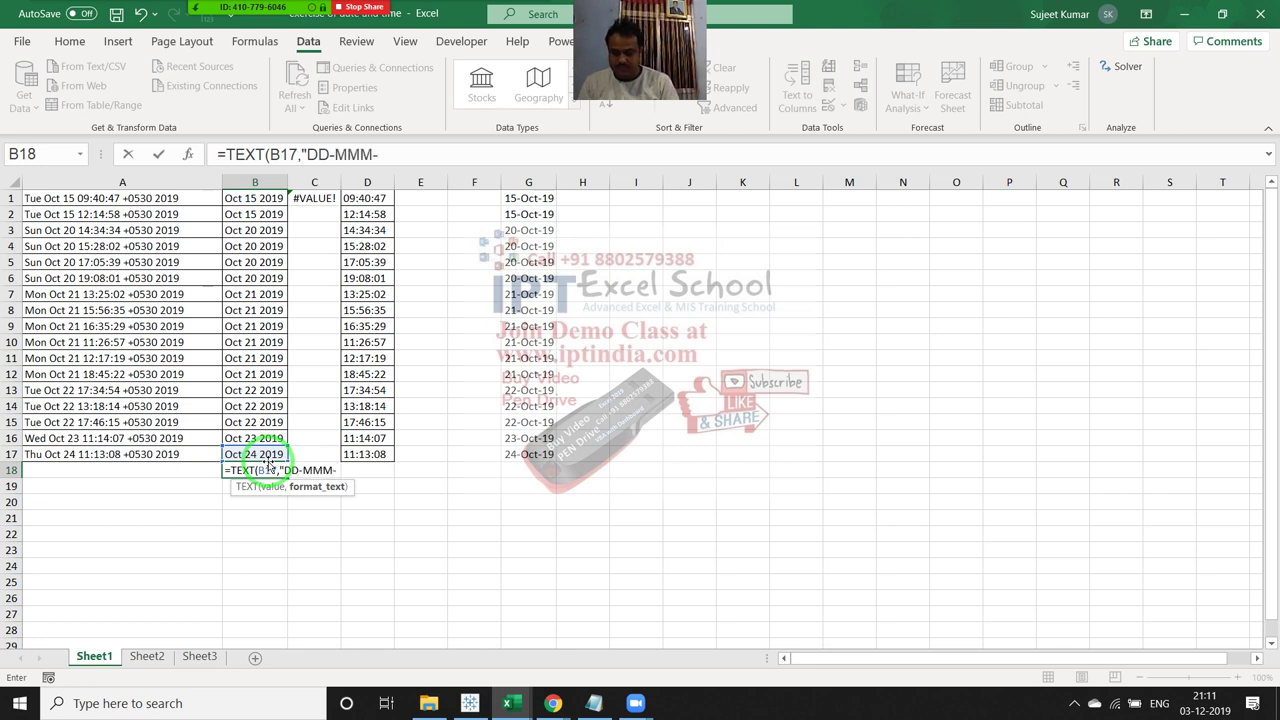
{"action": "type", "text": "YY"}
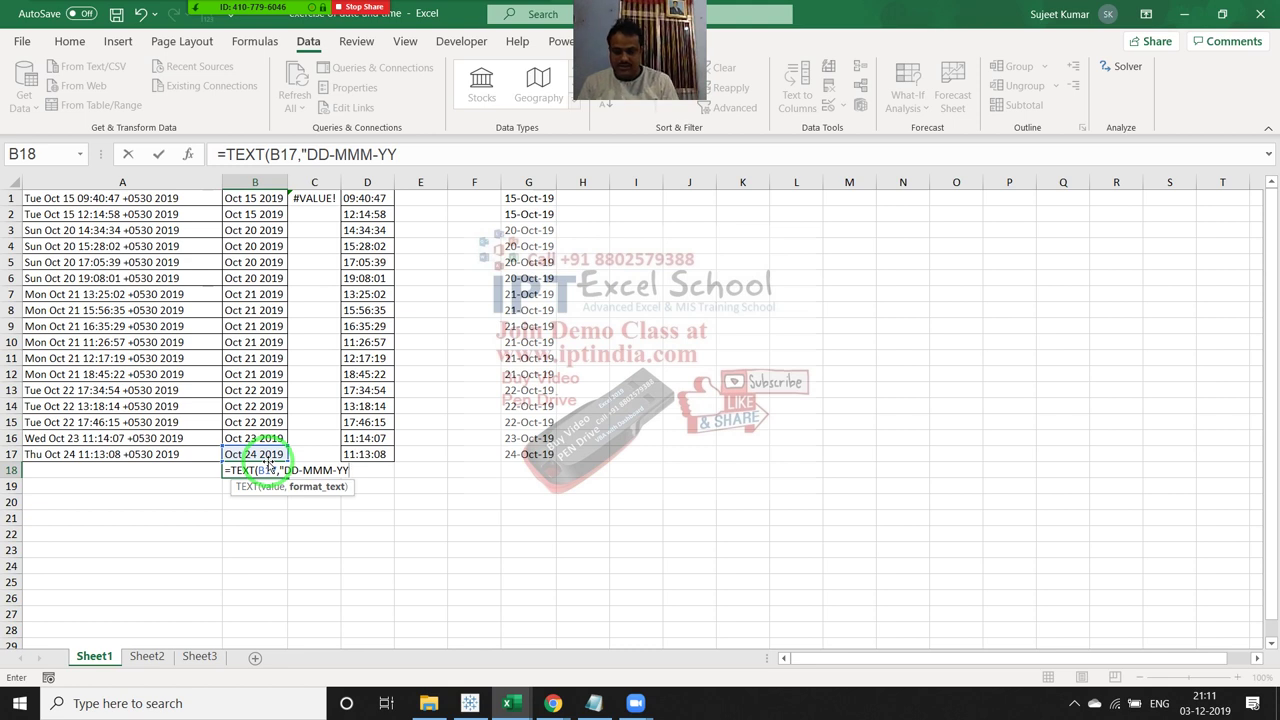
{"action": "type", "text": "\")"}
{"action": "key", "text": "Return"}
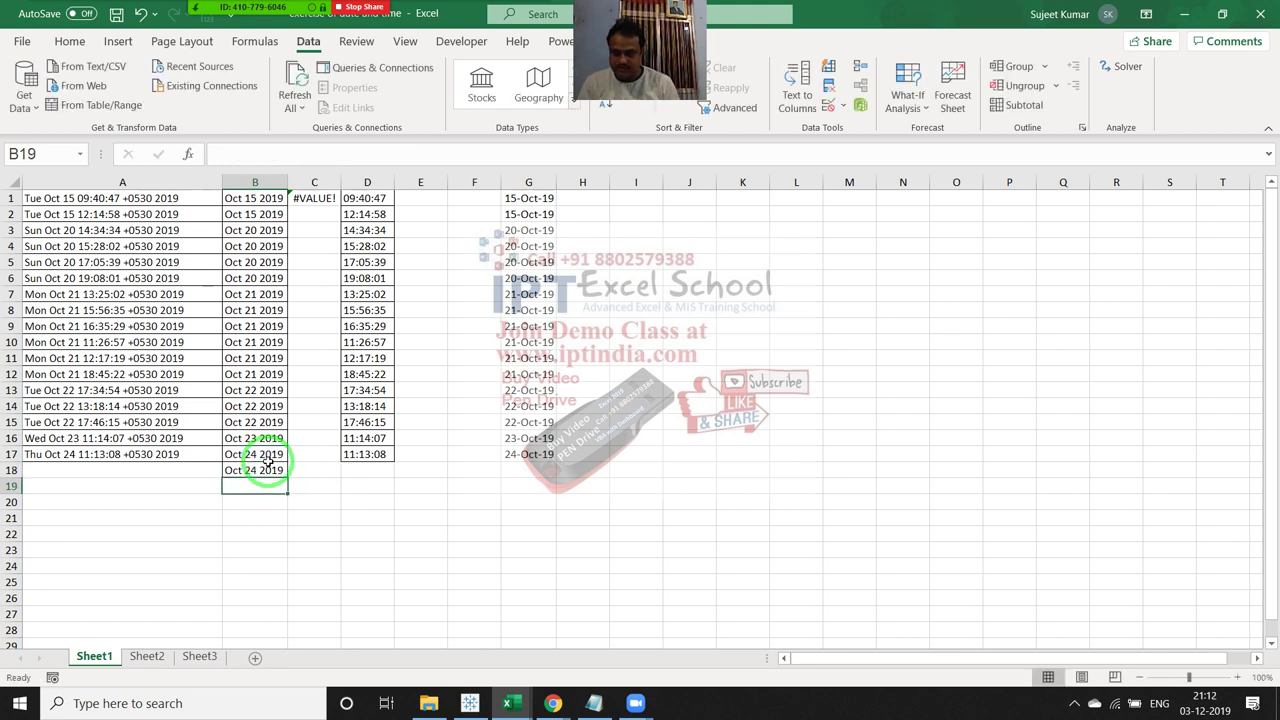
{"action": "left_click", "coordinate": [268, 466]}
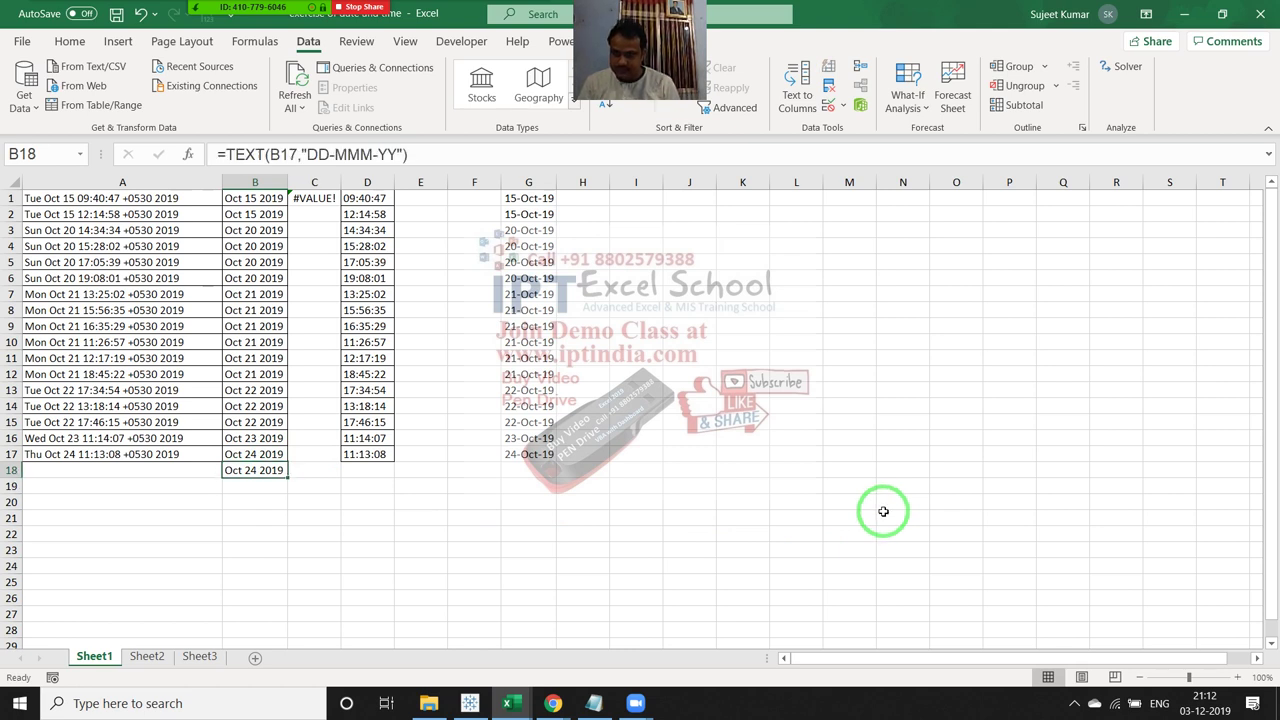
- Clear the old formulas in B18 and C1, and insert a blank column at C
{"action": "key", "text": "Delete"}
{"action": "key", "text": "Up"}
{"action": "key", "text": "Up"}
{"action": "key", "text": "Up"}
{"action": "key", "text": "Up"}
{"action": "key", "text": "Up"}
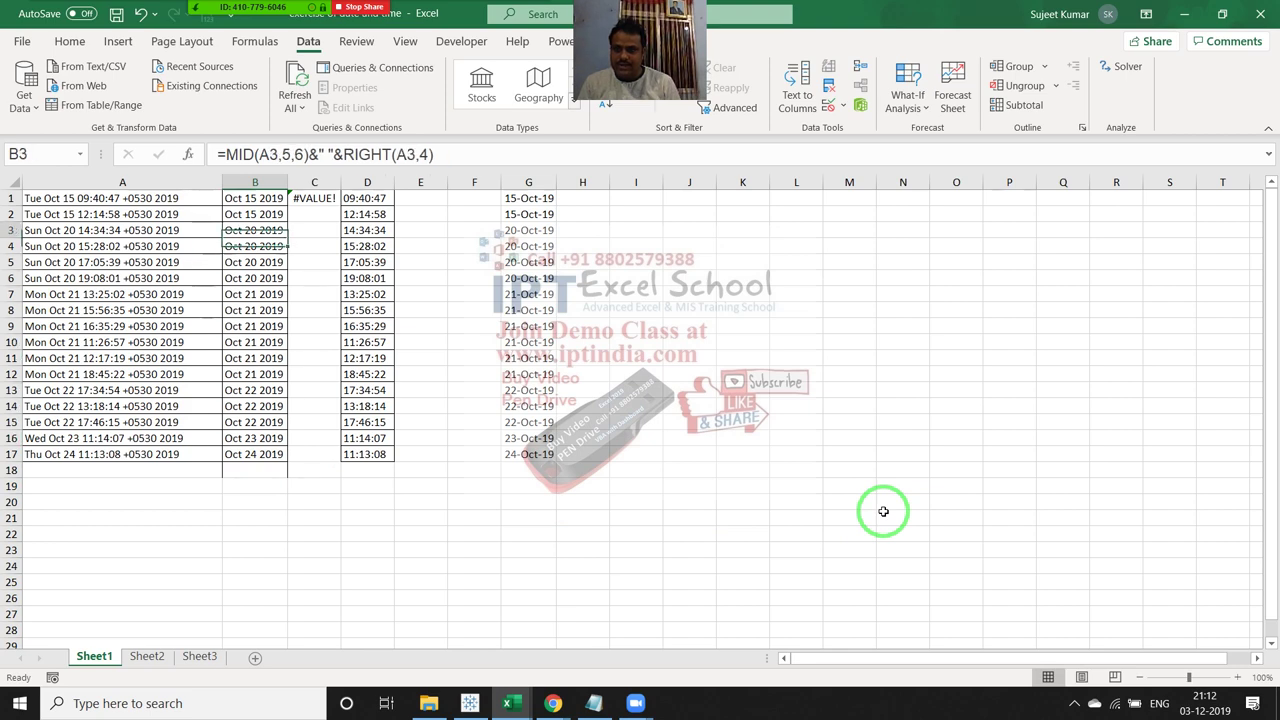
{"action": "key", "text": "Up"}
{"action": "key", "text": "Up"}
{"action": "key", "text": "Right"}
{"action": "key", "text": "Delete"}
{"action": "key", "text": "ctrl+space"}
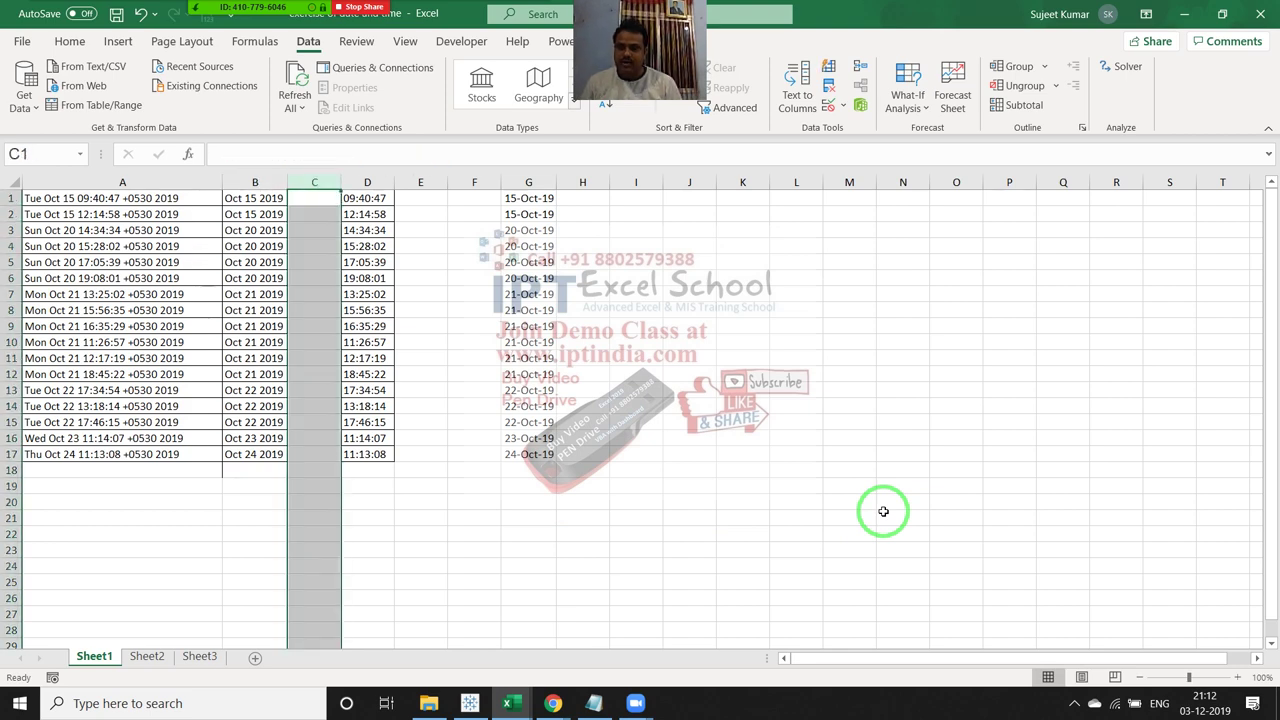
{"action": "key", "text": "ctrl+shift+plus"}
{"action": "key", "text": "Up"}
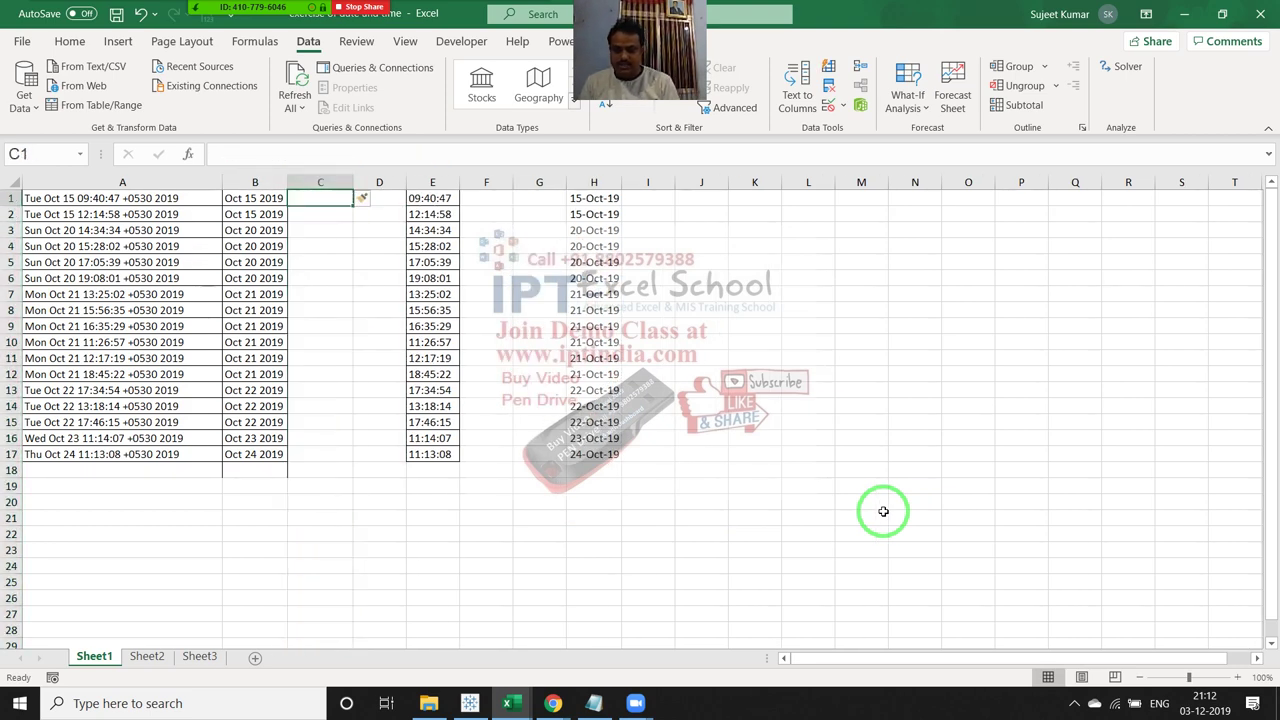
- Enter =MID(B1,5,2) in C1 to pull the day from B1
{"action": "type", "text": "="}
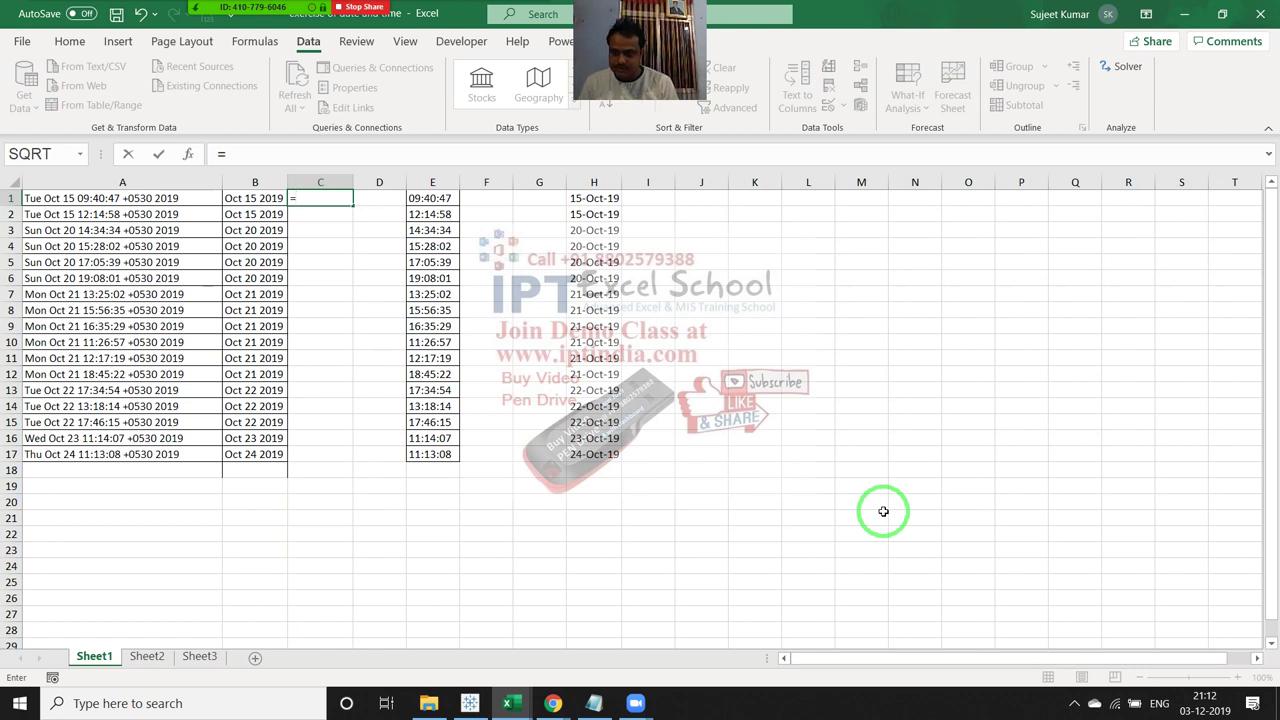
{"action": "type", "text": "mid"}
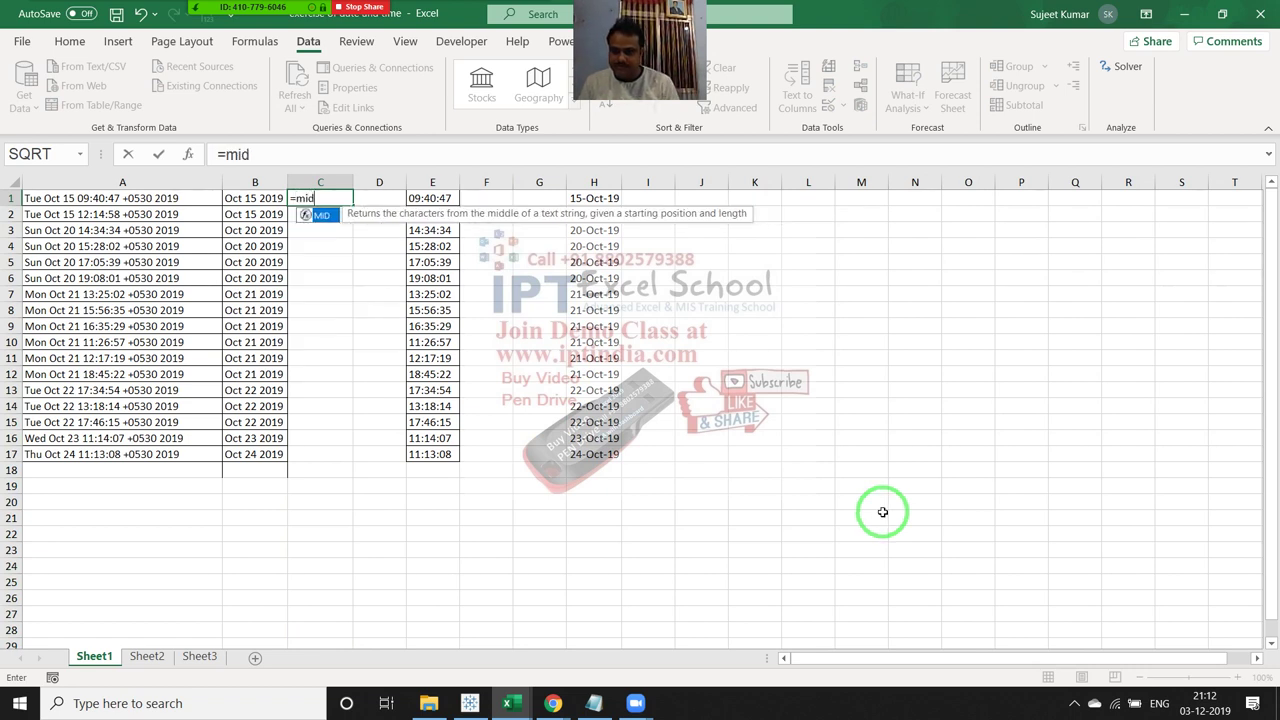
{"action": "key", "text": "Tab"}
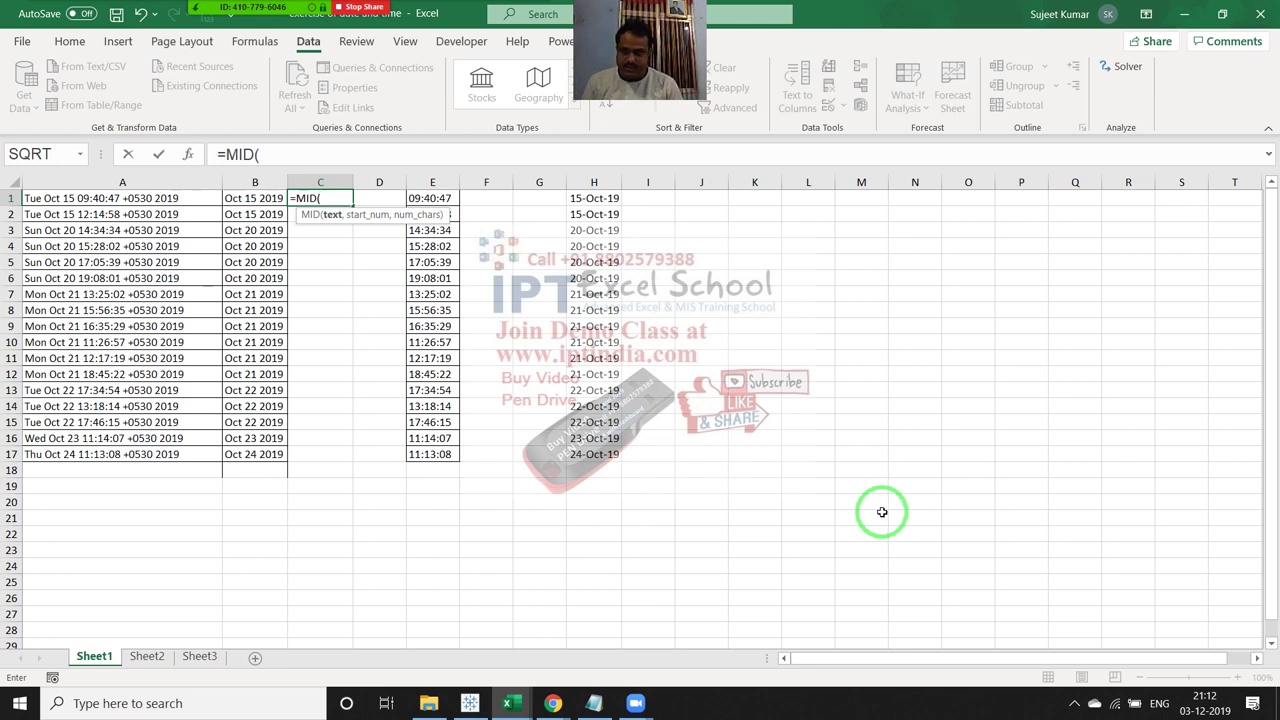
{"action": "key", "text": "Left"}
{"action": "type", "text": ",5"}
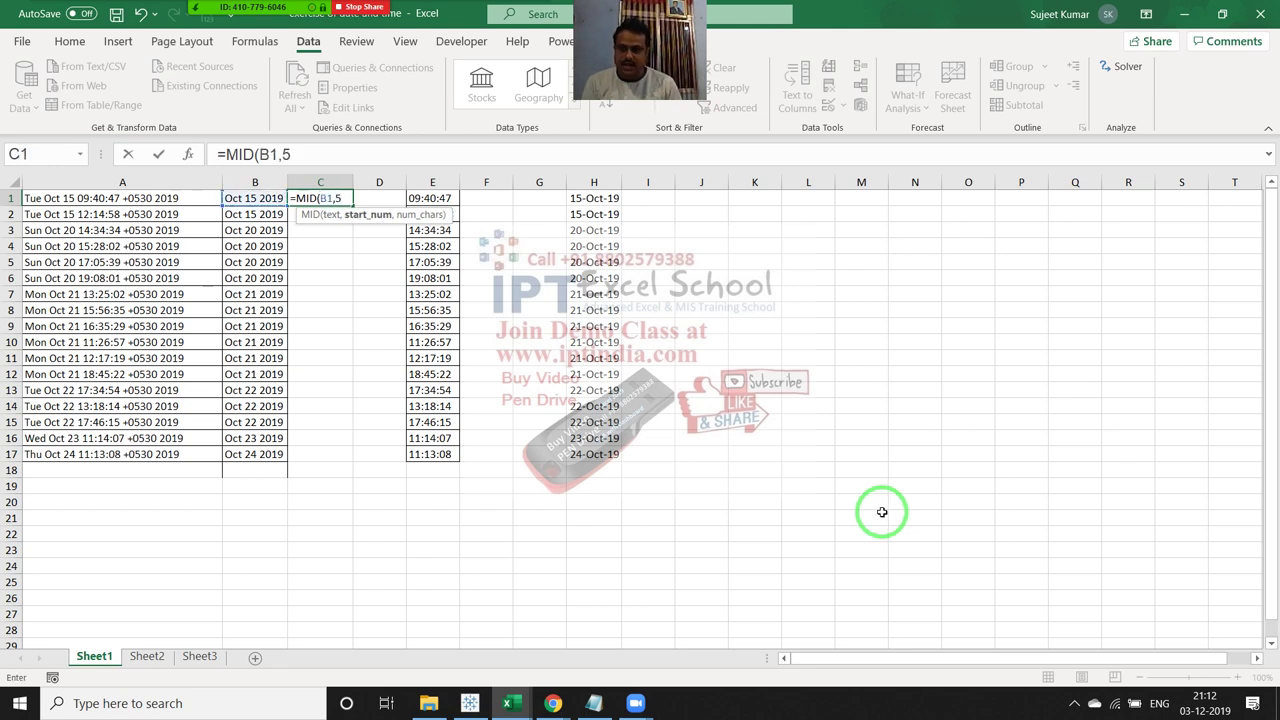
{"action": "type", "text": ",2"}
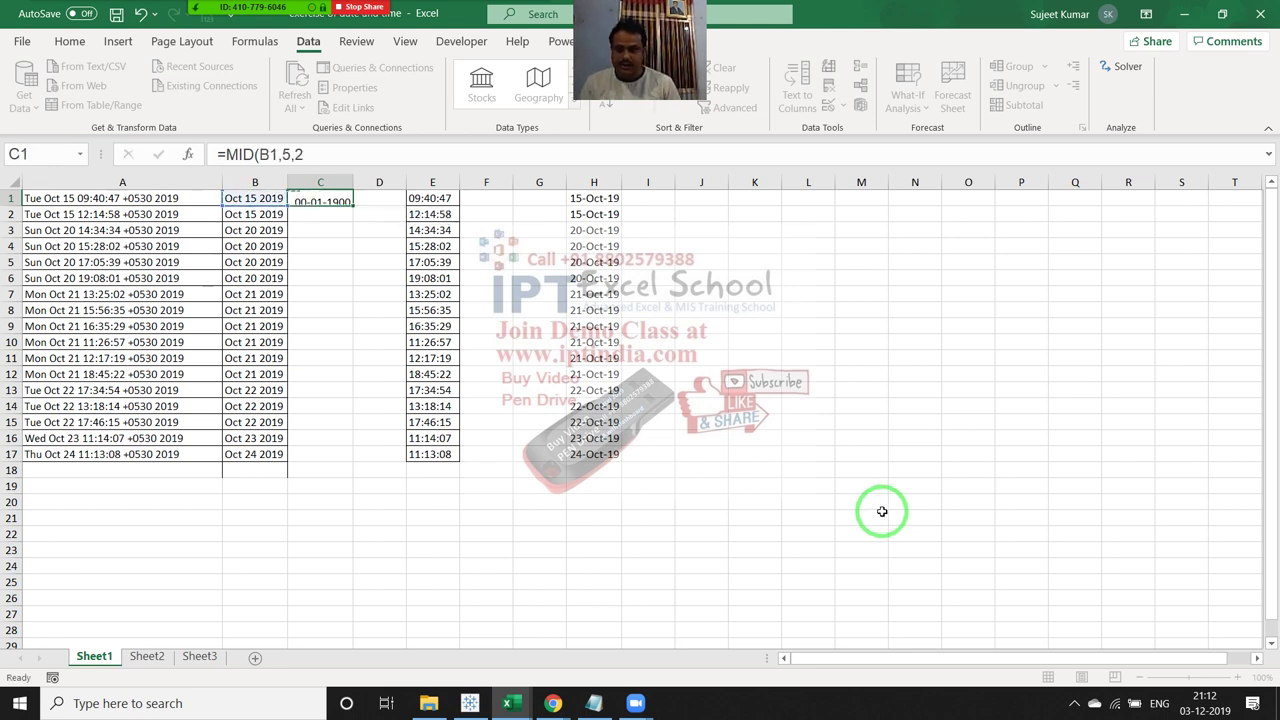
{"action": "key", "text": "Return"}
{"action": "key", "text": "Up"}
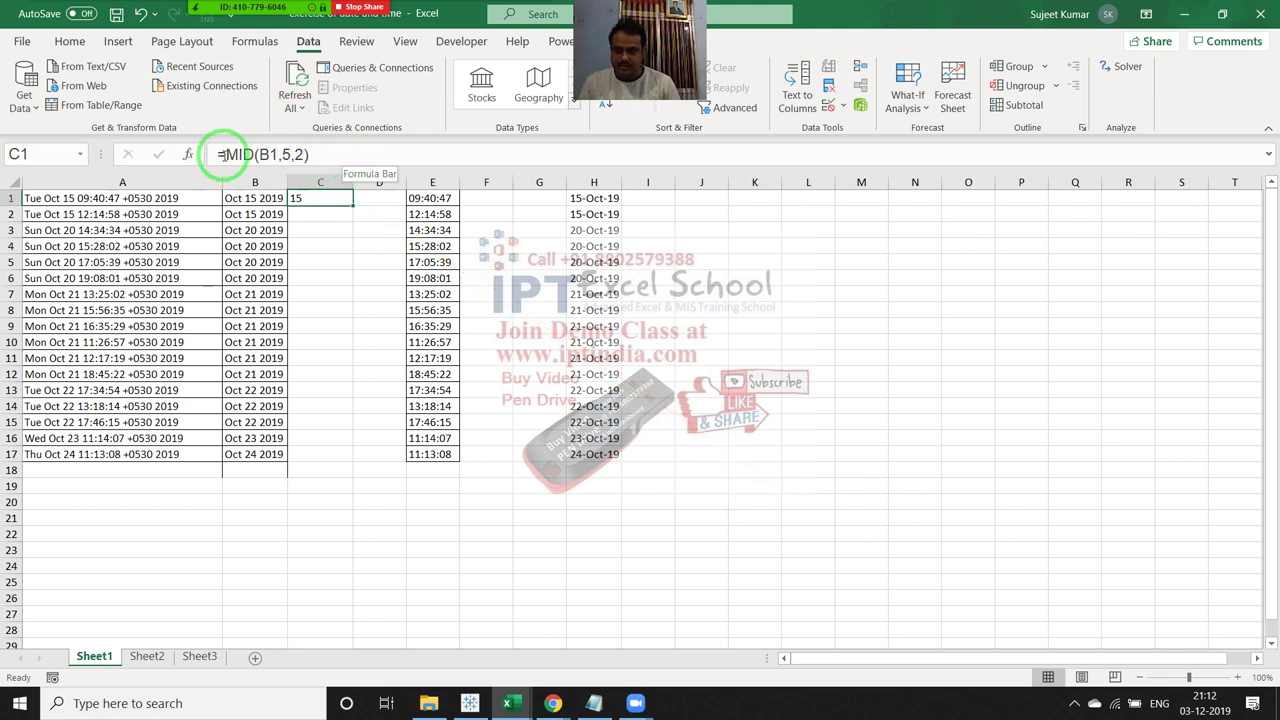
- Extend C1's formula with &"-"&LEFT(B1,3) to add the month
{"action": "left_click", "coordinate": [347, 159]}
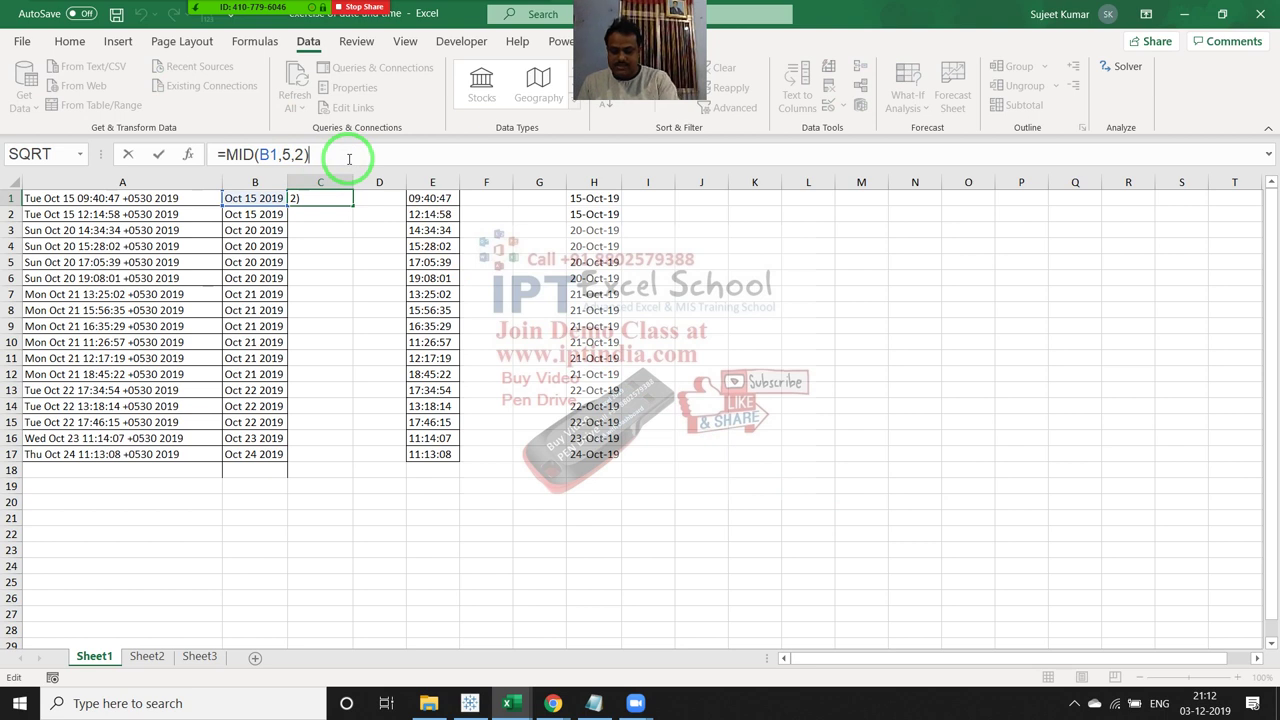
{"action": "type", "text": "&\"-\""}
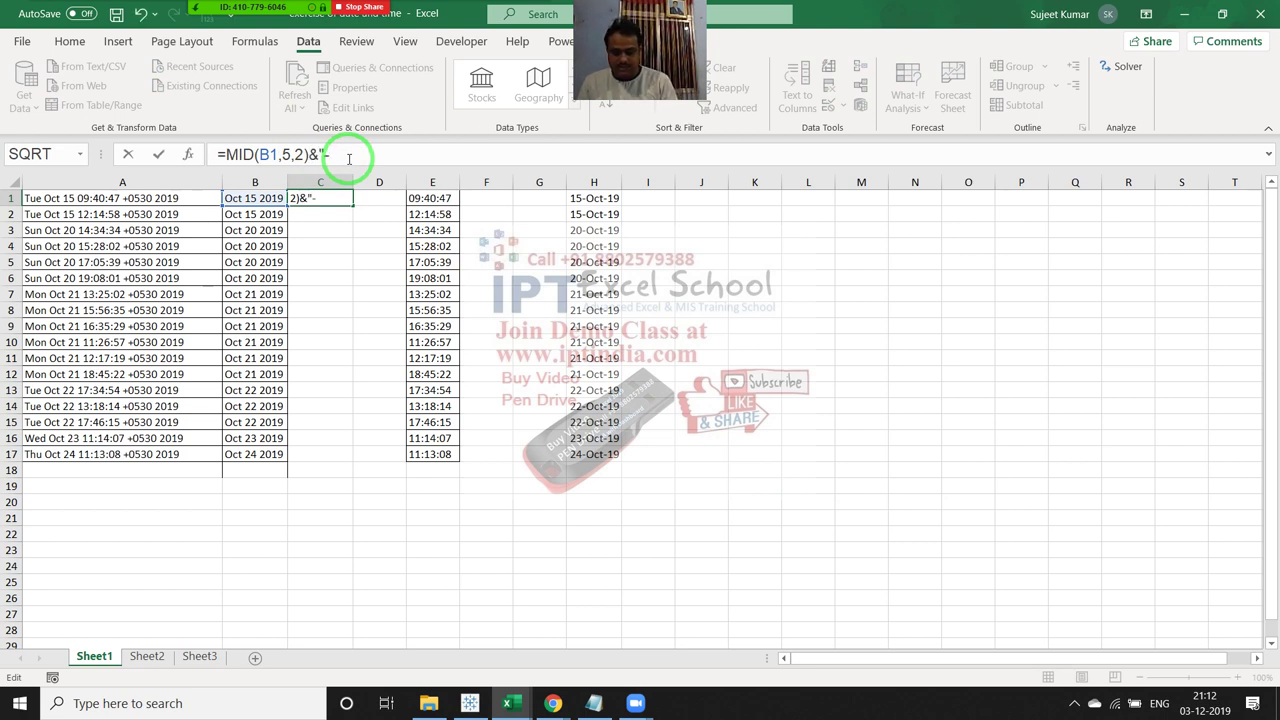
{"action": "type", "text": "&"}
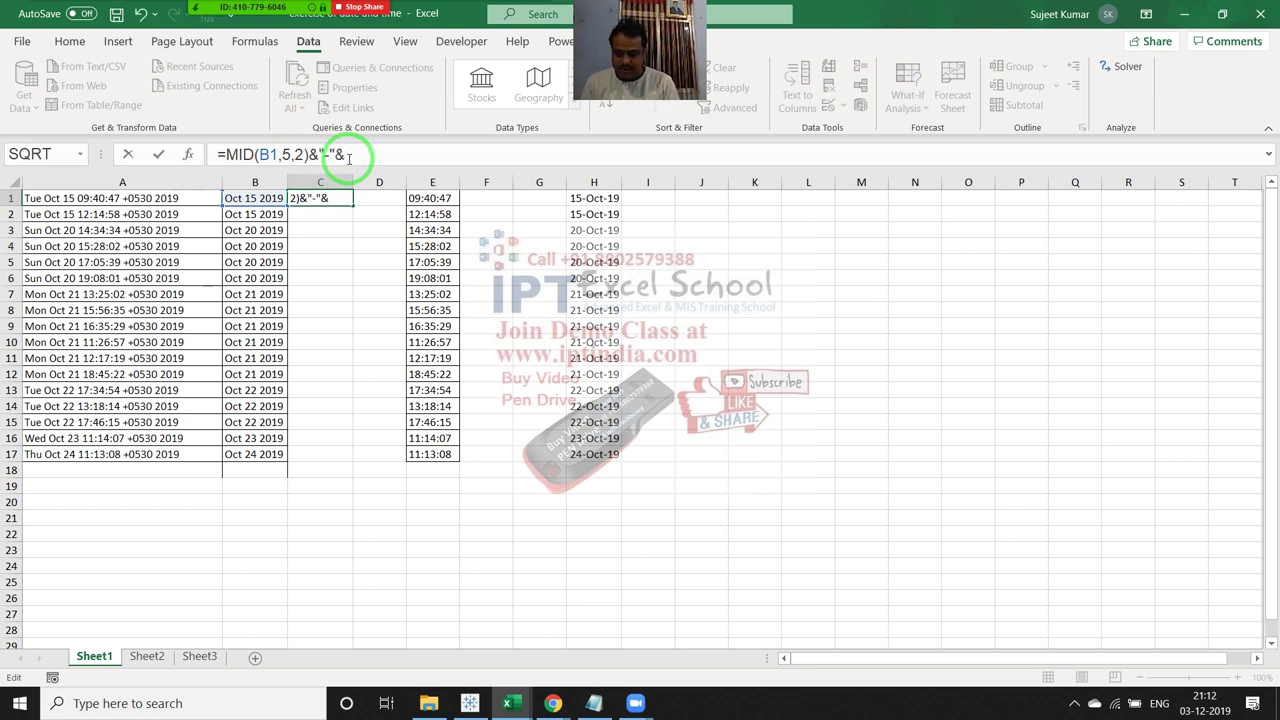
{"action": "type", "text": "mid"}
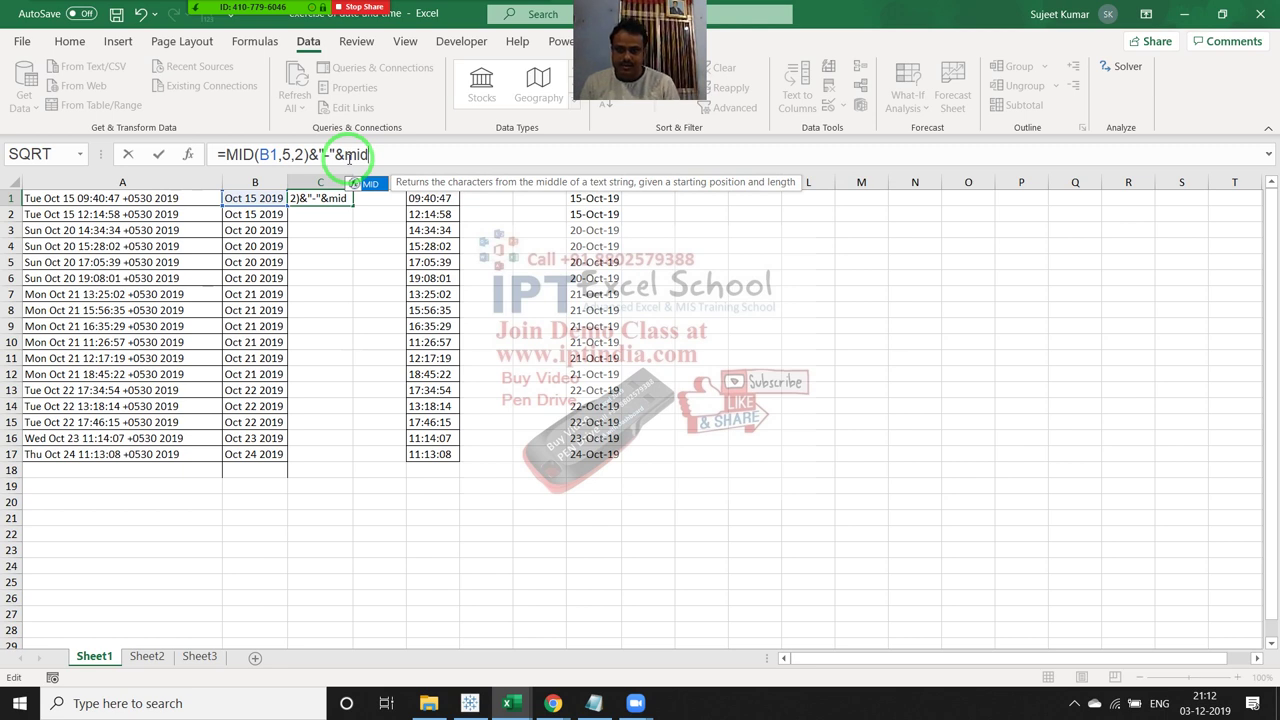
{"action": "key", "text": "BackSpace"}
{"action": "key", "text": "BackSpace"}
{"action": "key", "text": "BackSpace"}
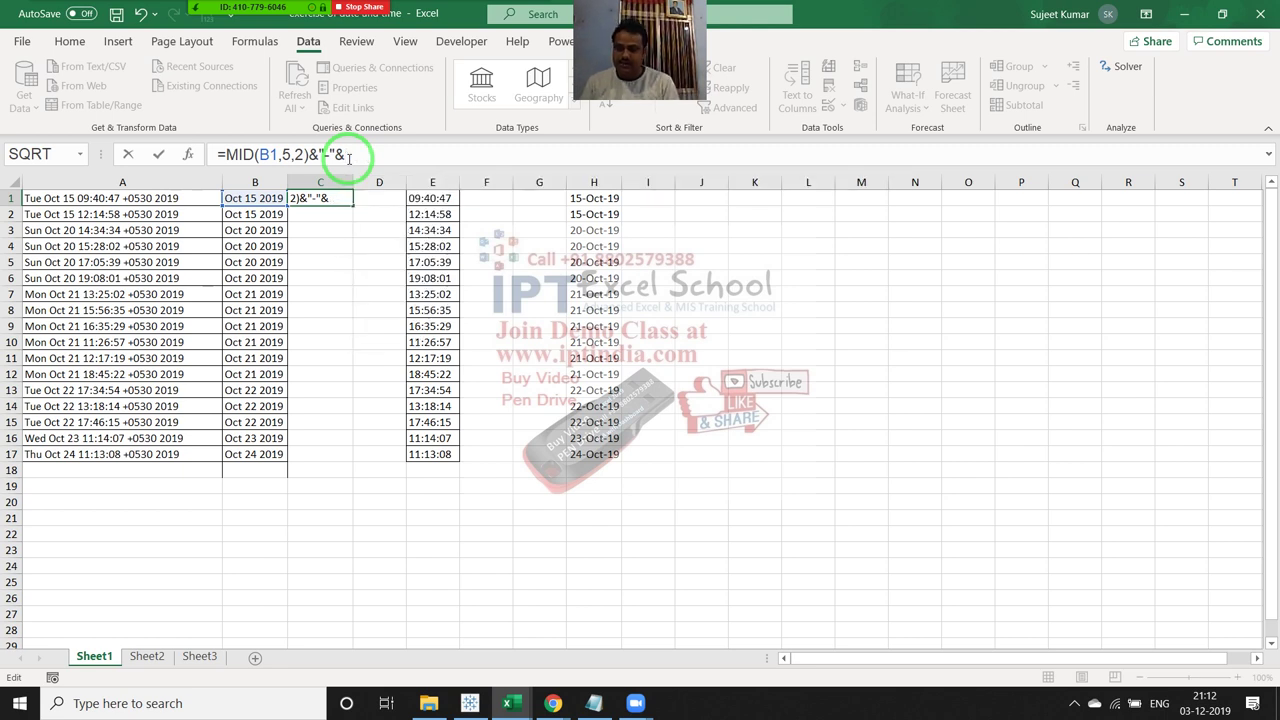
{"action": "type", "text": "le"}
{"action": "key", "text": "Tab"}
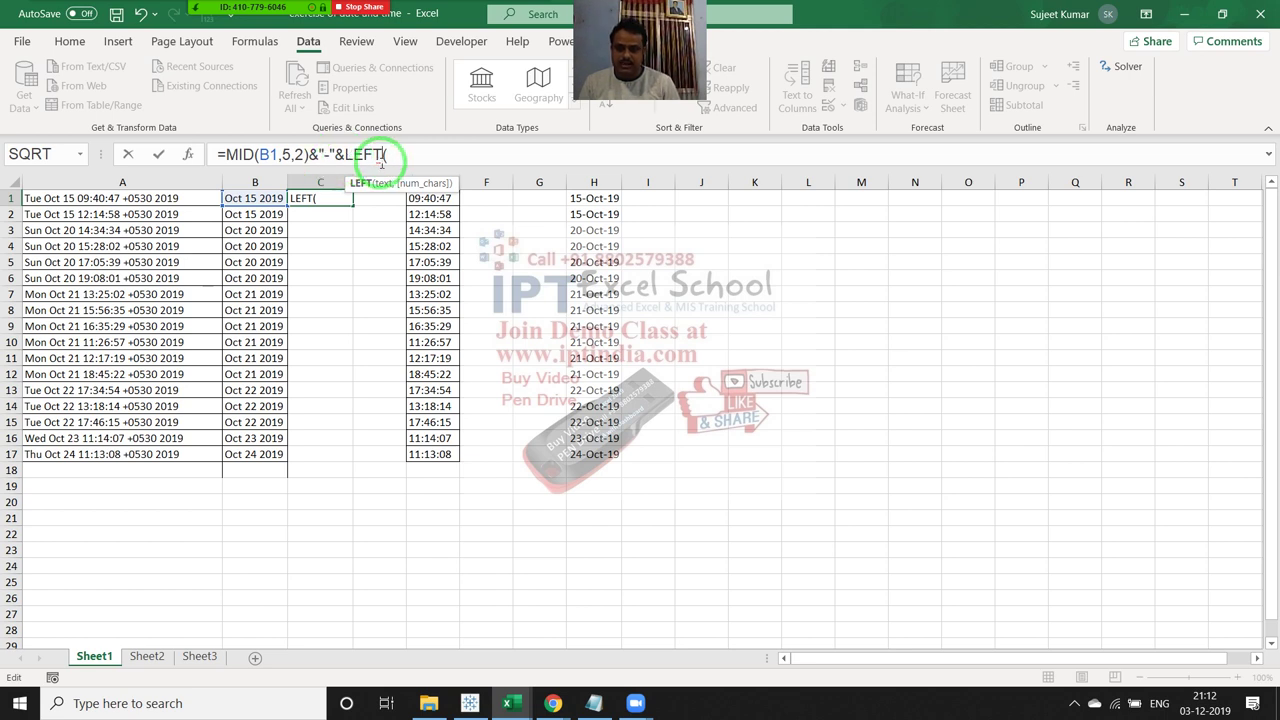
{"action": "left_click_drag", "start_coordinate": [354, 190], "coordinate": [281, 199]}
{"action": "left_click", "coordinate": [279, 199]}
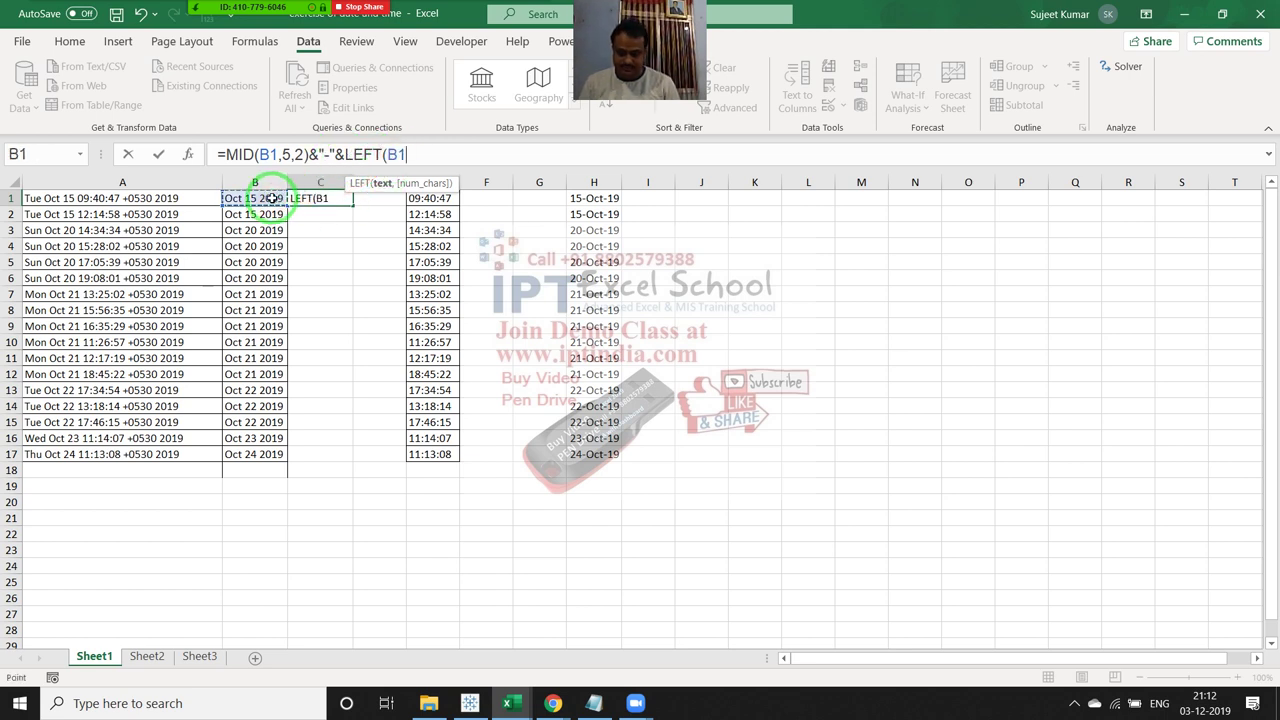
{"action": "type", "text": ",3"}
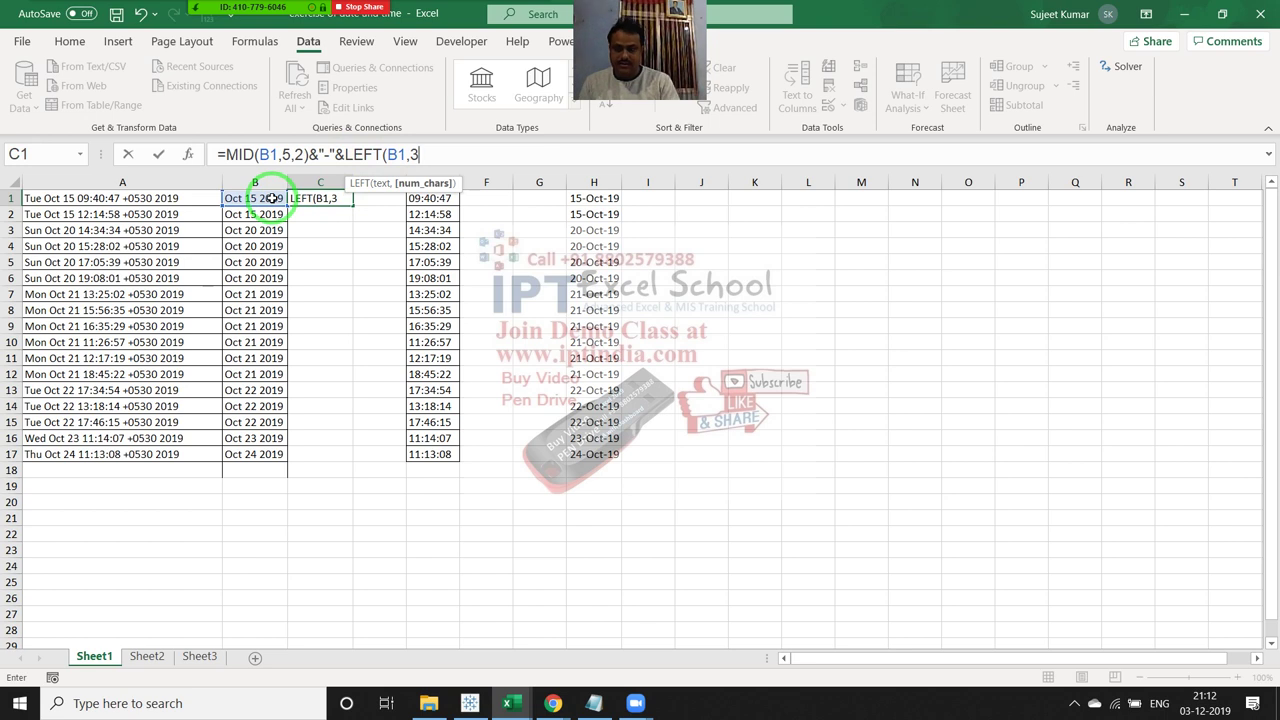
{"action": "type", "text": ")"}
{"action": "key", "text": "Return"}
{"action": "key", "text": "Up"}
- Finish C1 with &"-"&RIGHT(B1,4) so it shows 15-Oct-2019
{"action": "left_click_drag", "start_coordinate": [350, 190], "coordinate": [428, 160]}
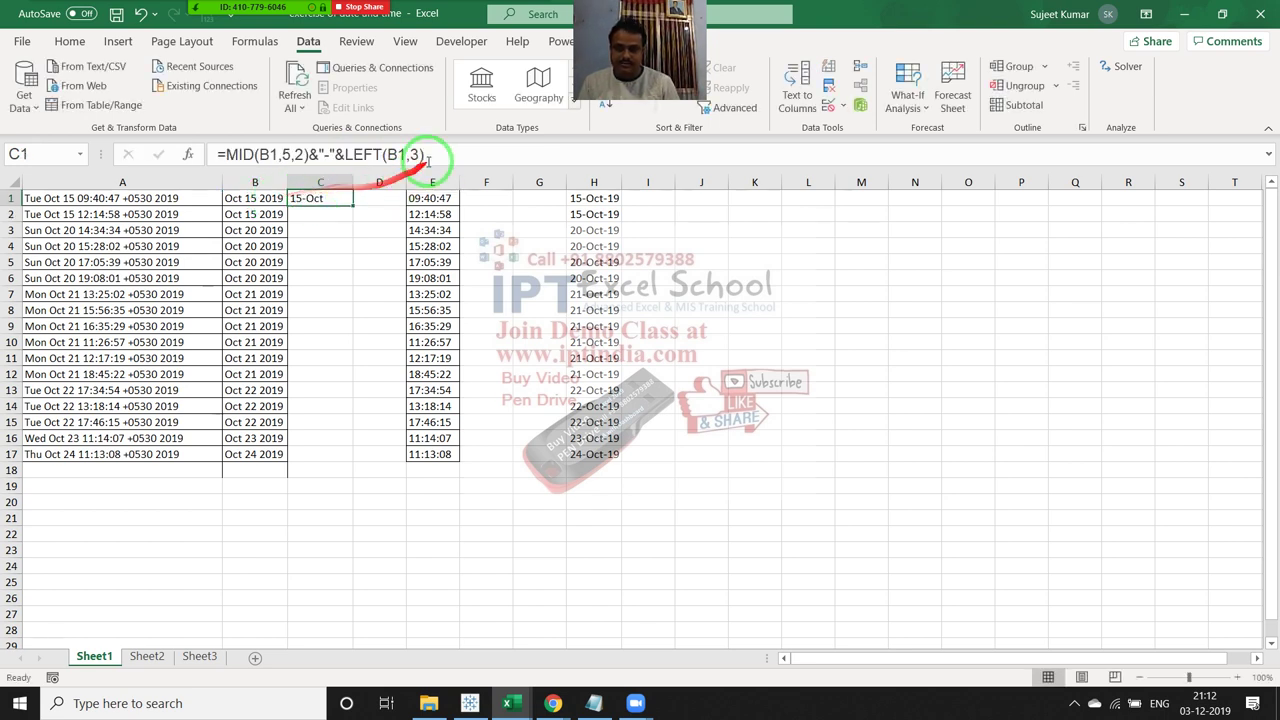
{"action": "left_click", "coordinate": [428, 158]}
{"action": "type", "text": "&"}
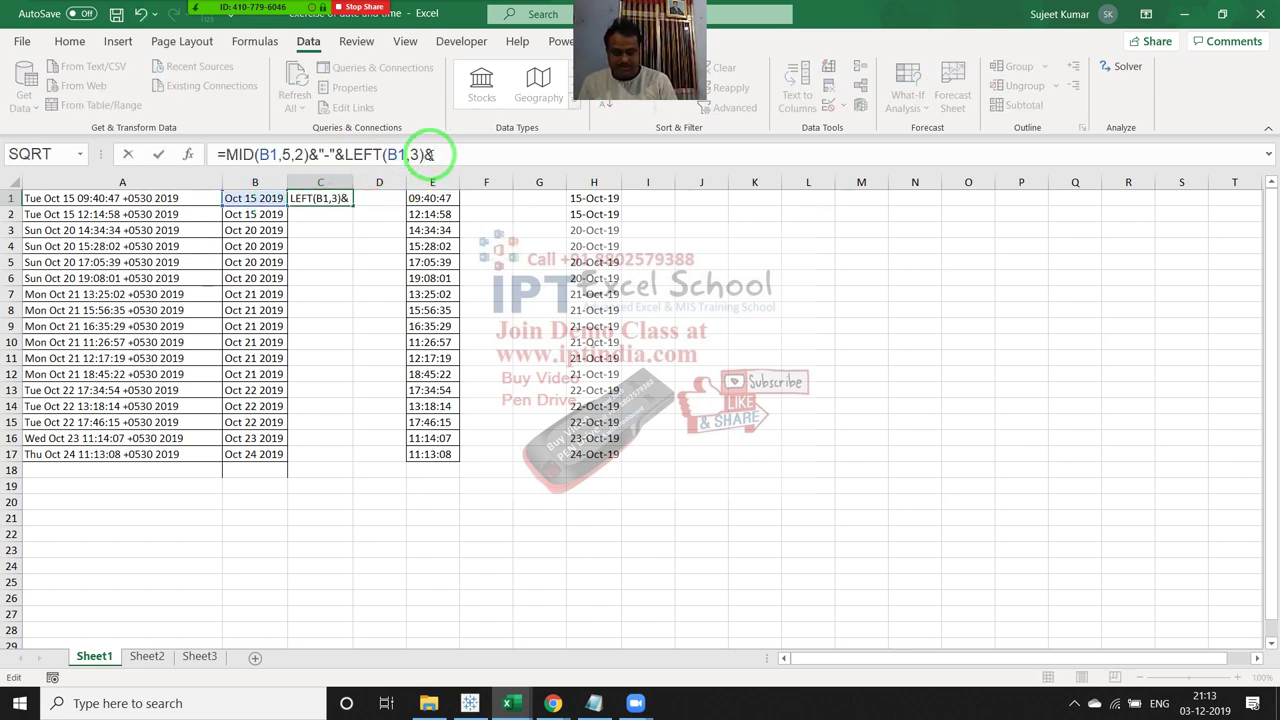
{"action": "type", "text": "\"-\""}
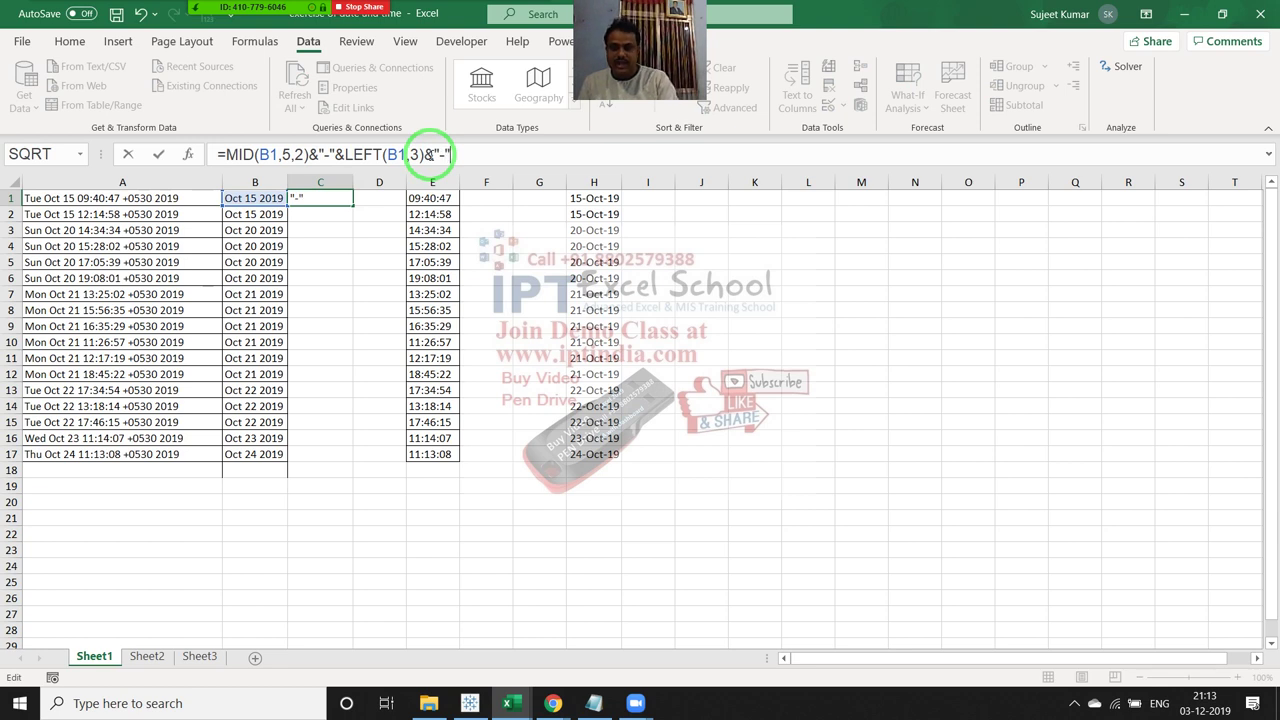
{"action": "type", "text": "&r"}
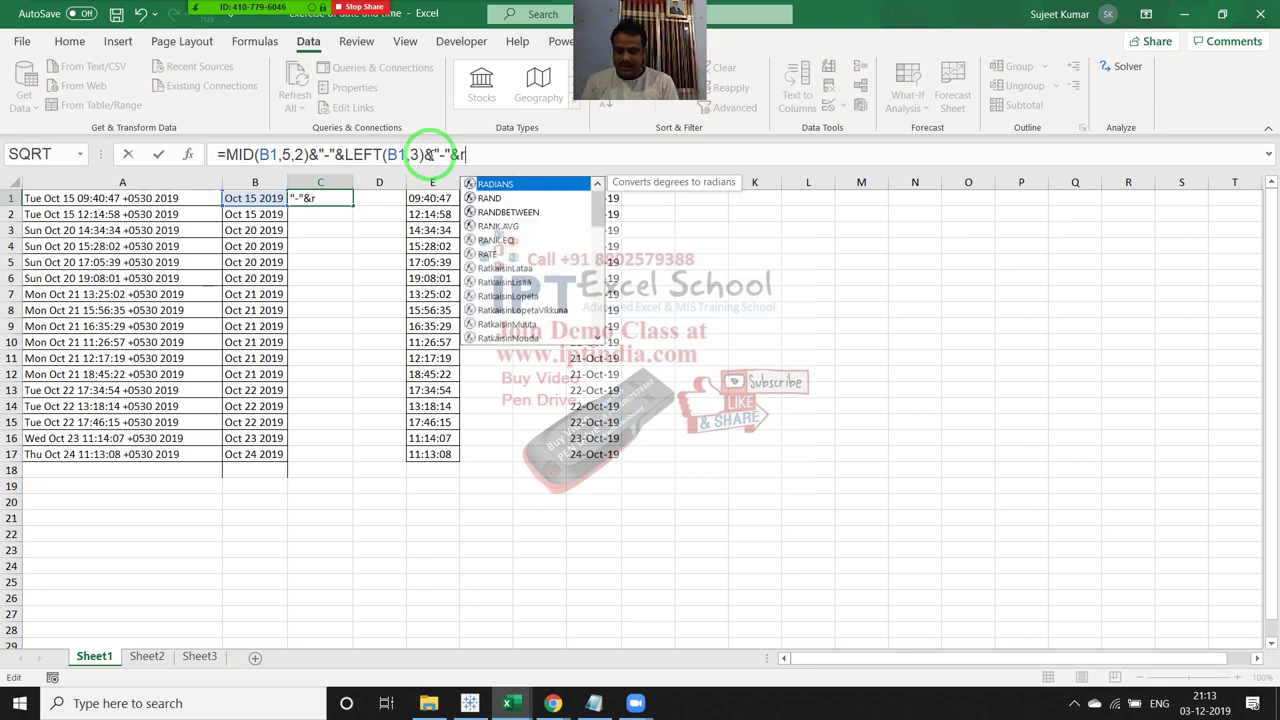
{"action": "type", "text": "ig"}
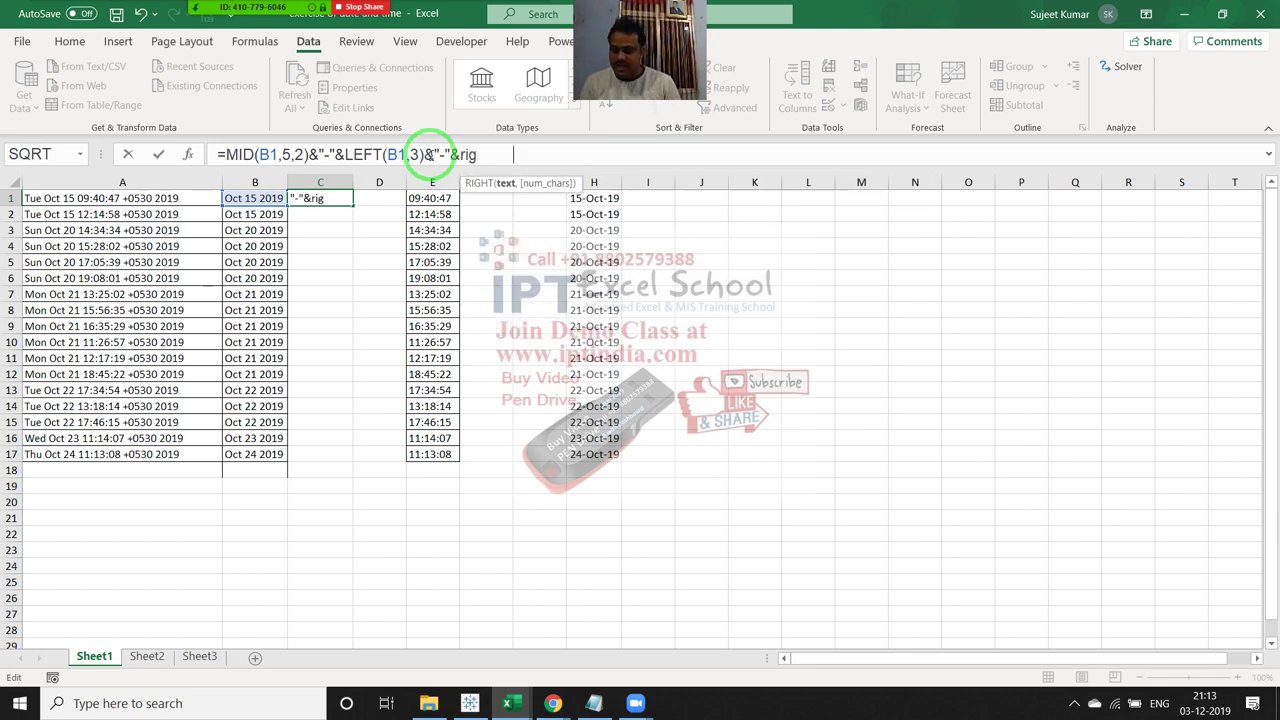
{"action": "key", "text": "Tab"}
{"action": "left_click", "coordinate": [258, 198]}
{"action": "type", "text": ","}
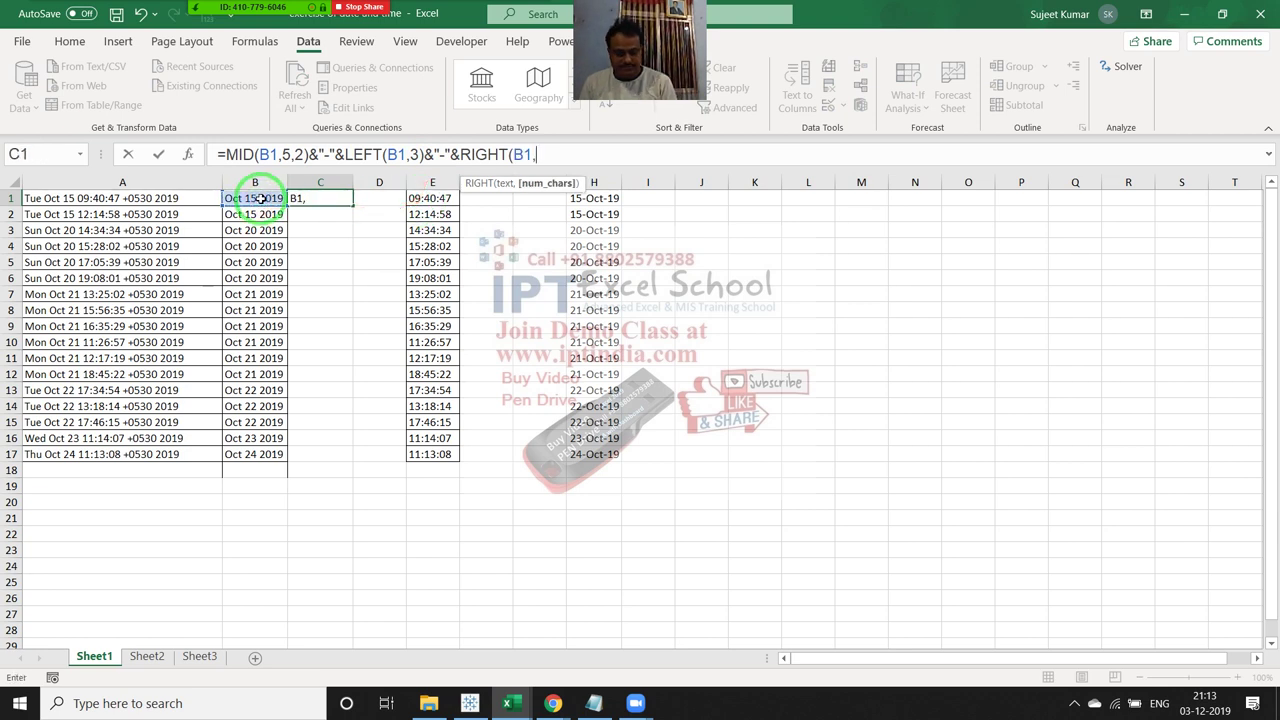
{"action": "type", "text": "4)"}
{"action": "key", "text": "Return"}
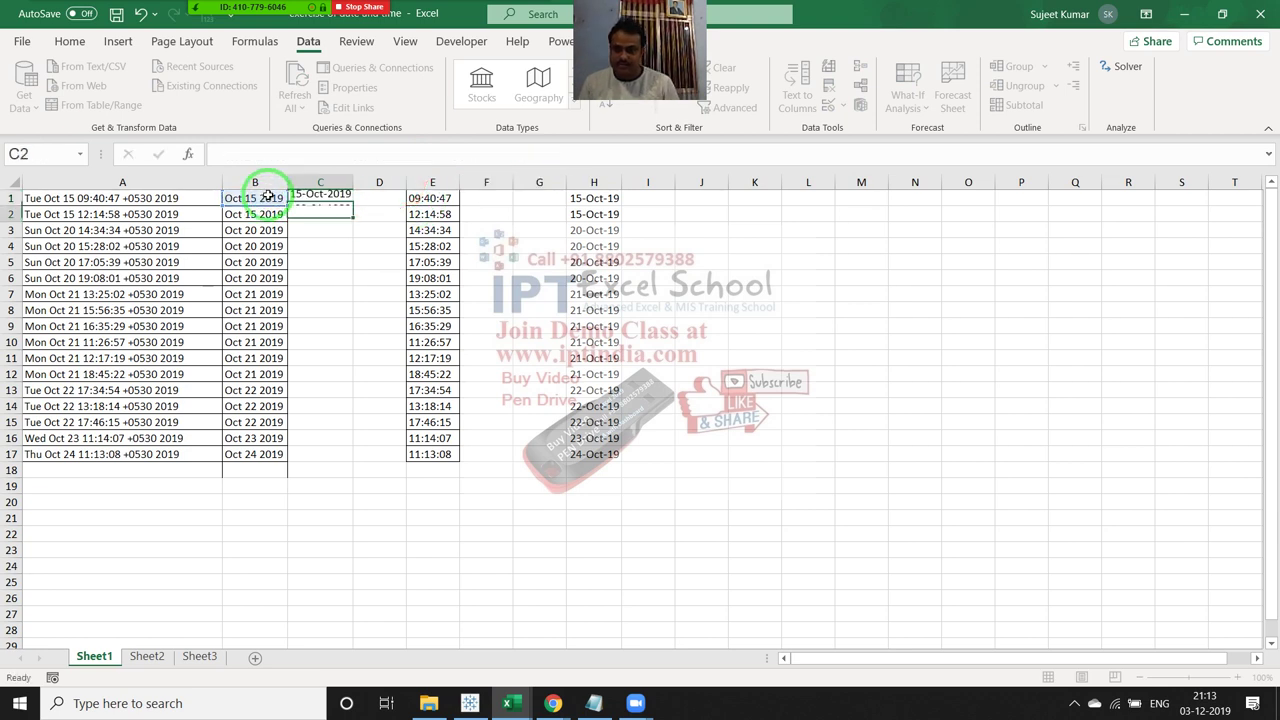
{"action": "key", "text": "Up"}
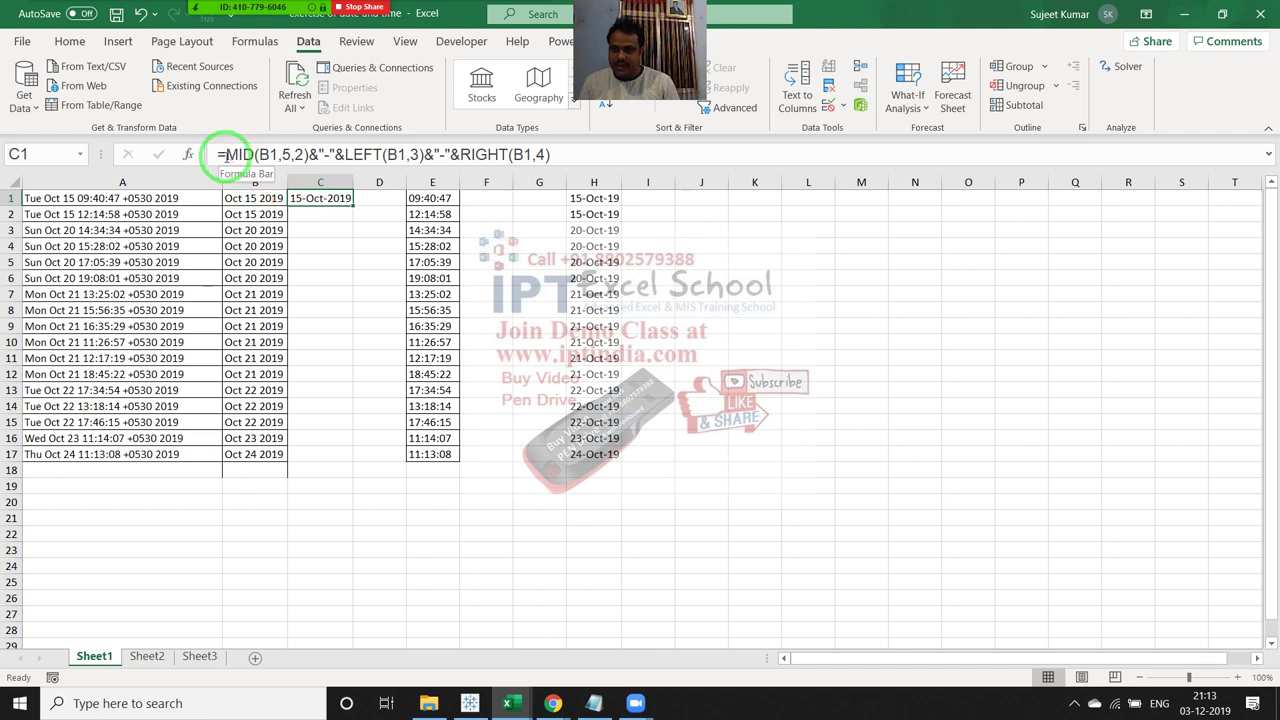
- Wrap C1's MID/LEFT/RIGHT formula in DATEVALUE( ) so it displays 15-10-2019
{"action": "left_click", "coordinate": [225, 155]}
{"action": "type", "text": "date"}
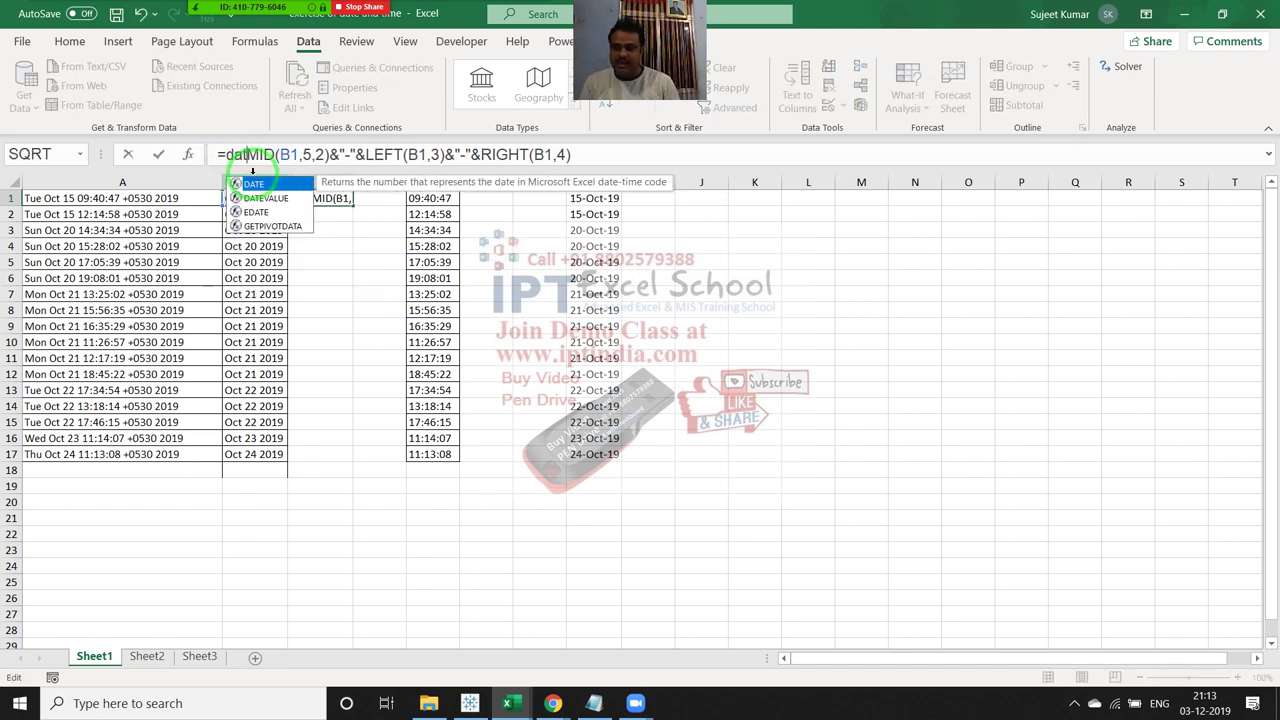
{"action": "key", "text": "Down"}
{"action": "key", "text": "Tab"}
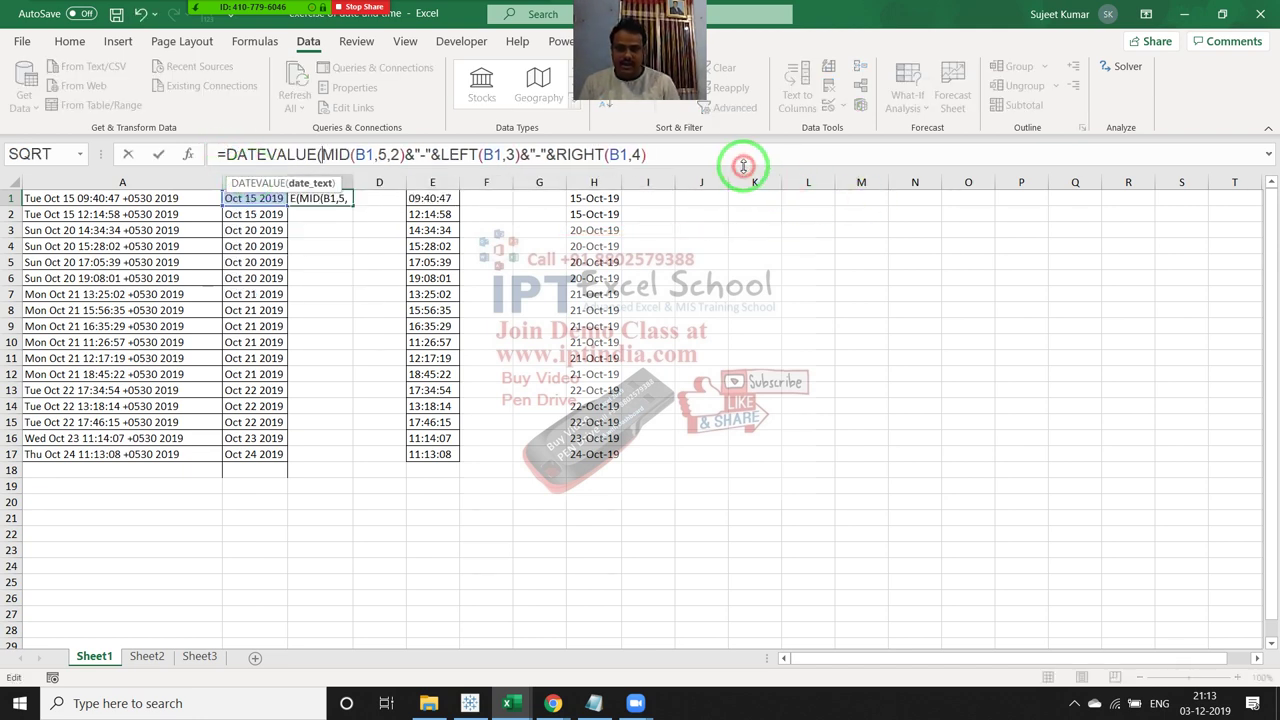
{"action": "key", "text": "End"}
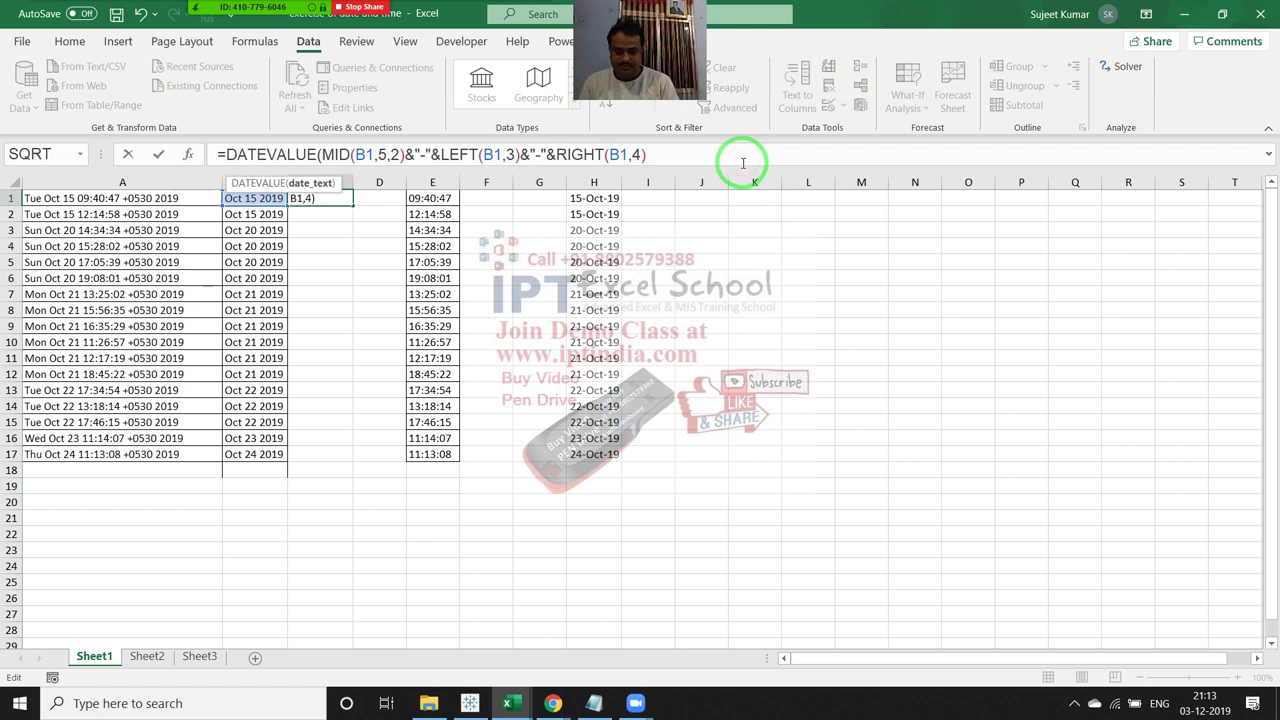
{"action": "type", "text": ")"}
{"action": "key", "text": "Return"}
{"action": "key", "text": "Up"}
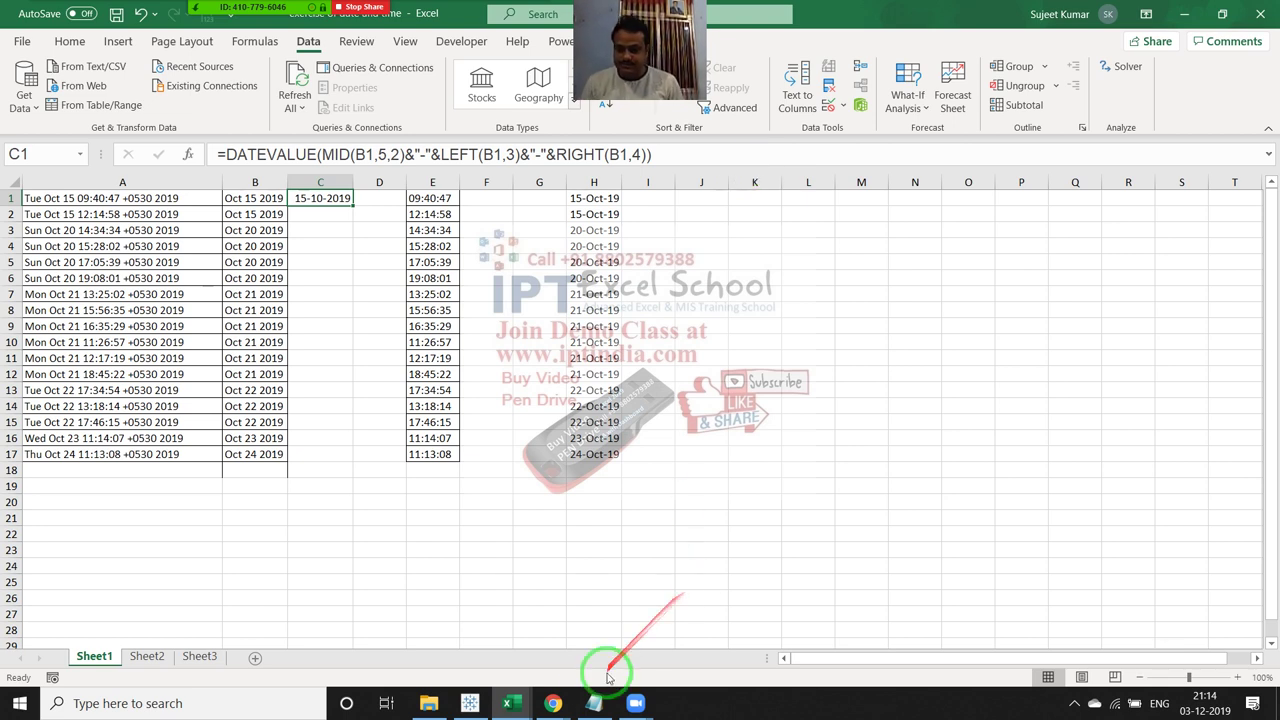
{"action": "mouse_move", "coordinate": [508, 703]}
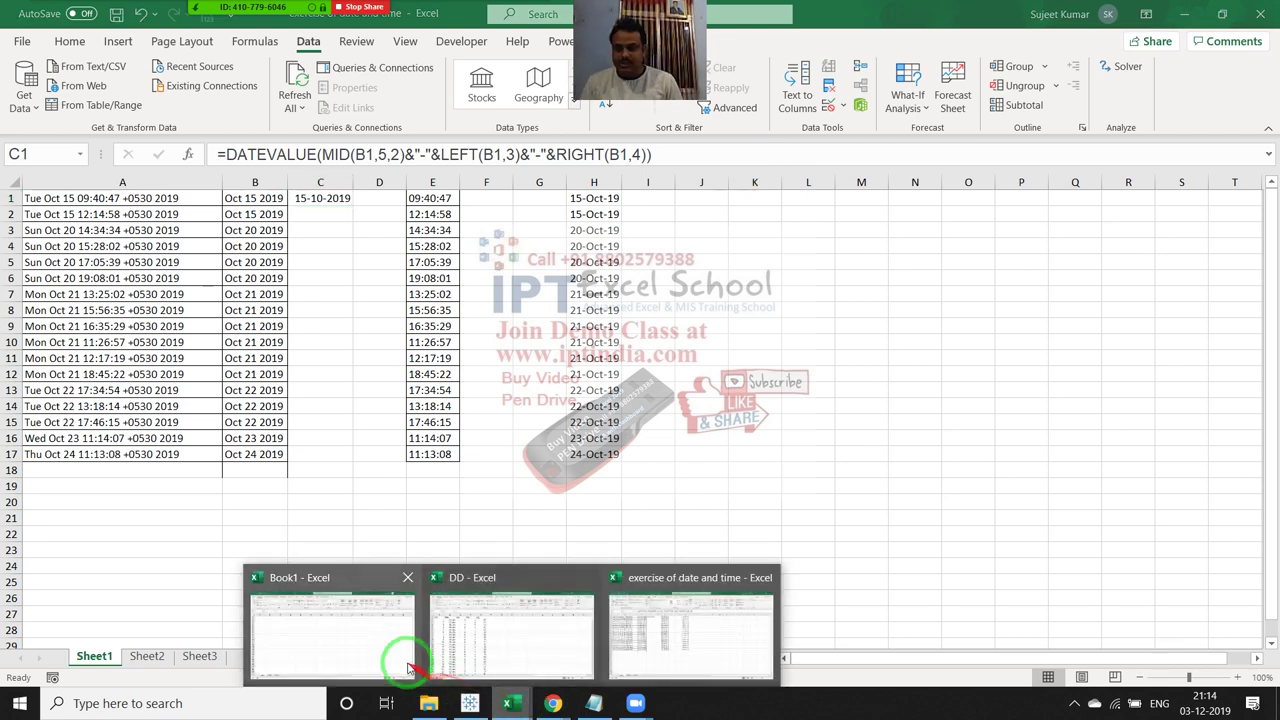
- In the Book1 workbook, enter the time 10:20:30 in A4
{"action": "left_click", "coordinate": [400, 662]}
{"action": "left_click", "coordinate": [113, 258]}
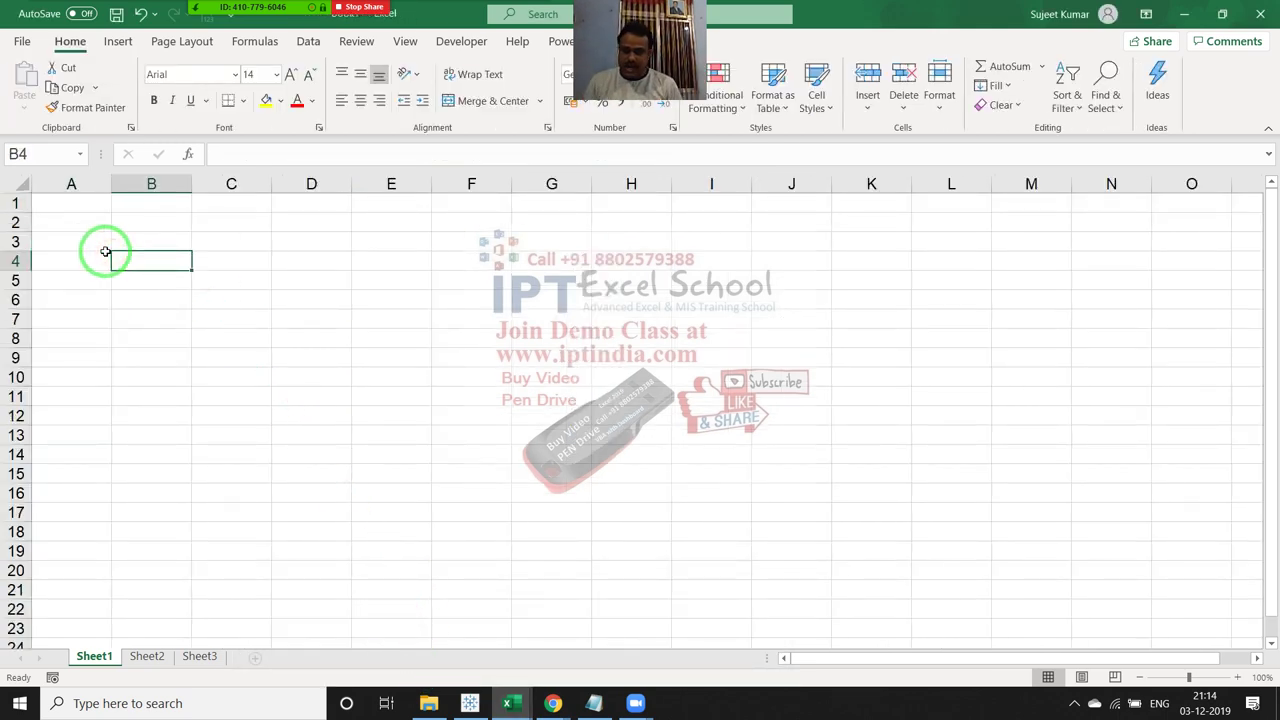
{"action": "left_click", "coordinate": [106, 255]}
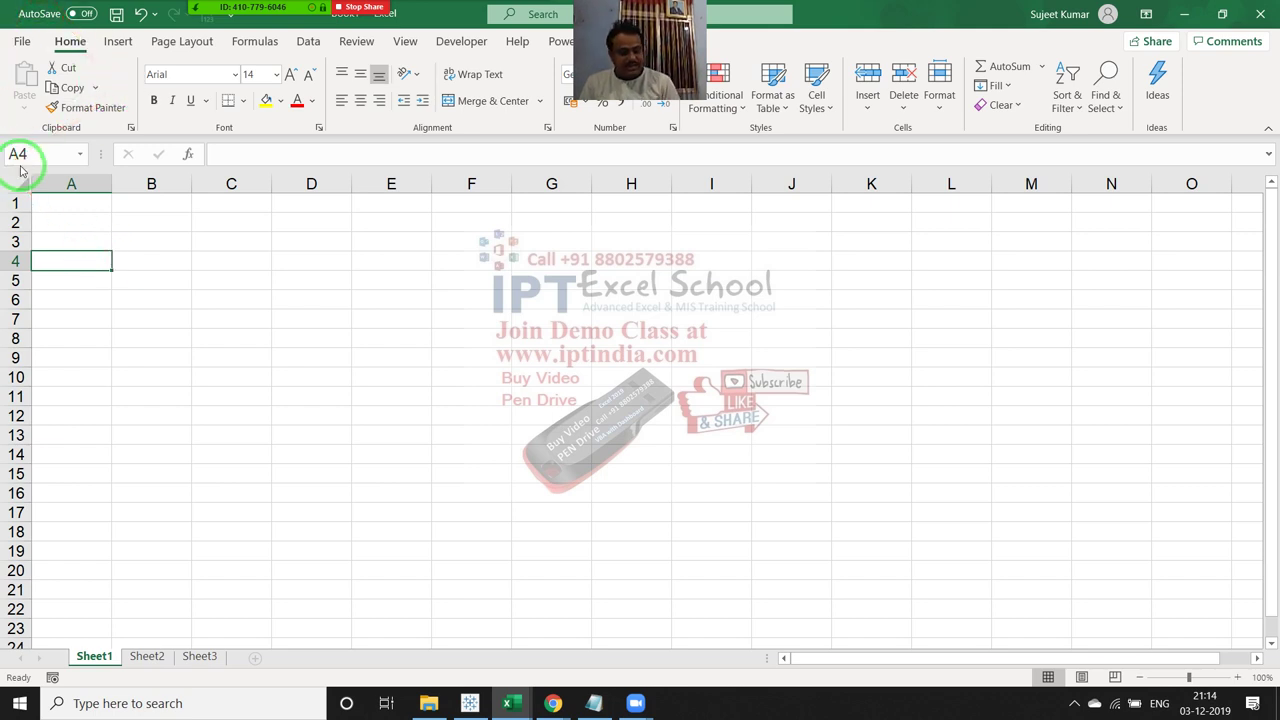
{"action": "type", "text": "10:20"}
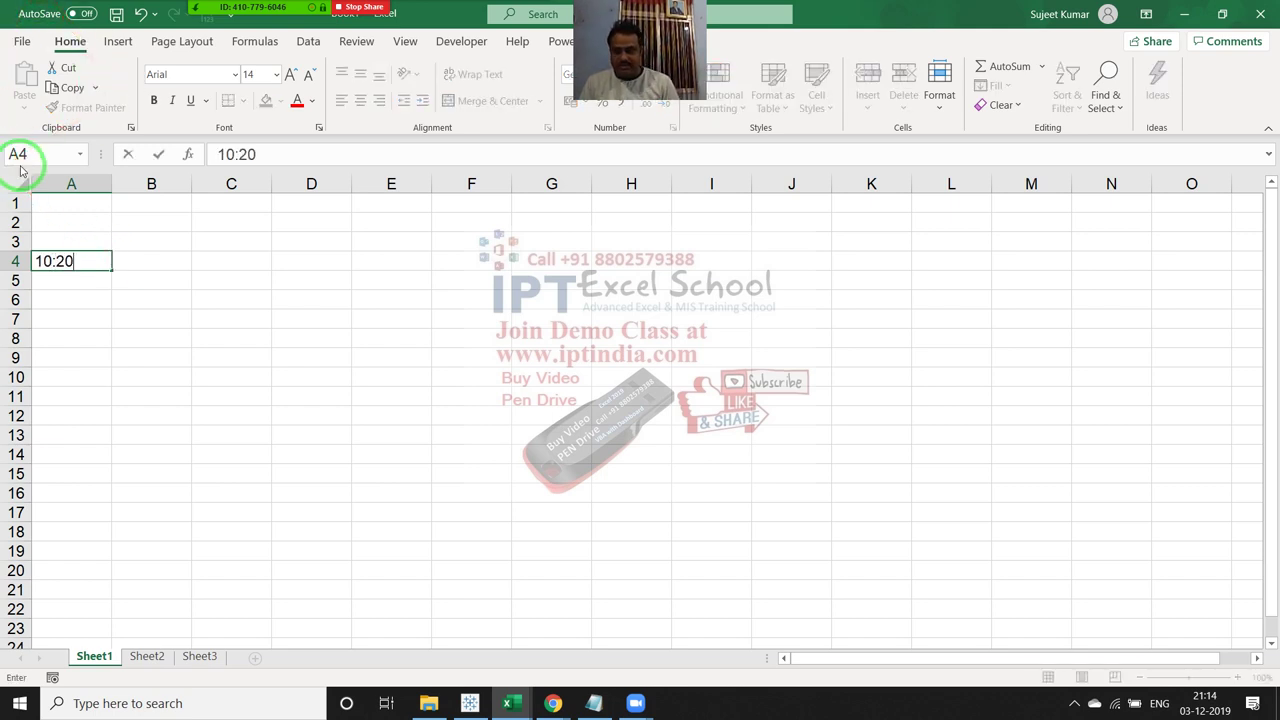
{"action": "type", "text": ":30"}
{"action": "key", "text": "Tab"}
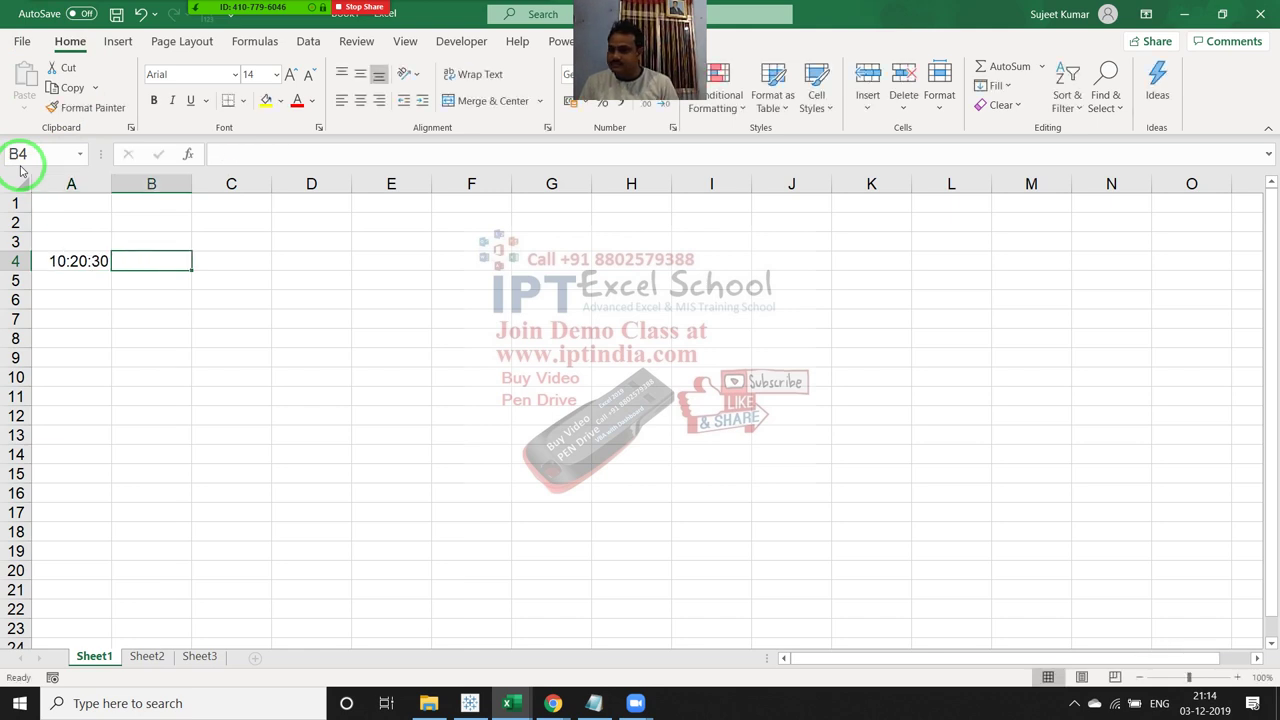
{"action": "key", "text": "Left"}
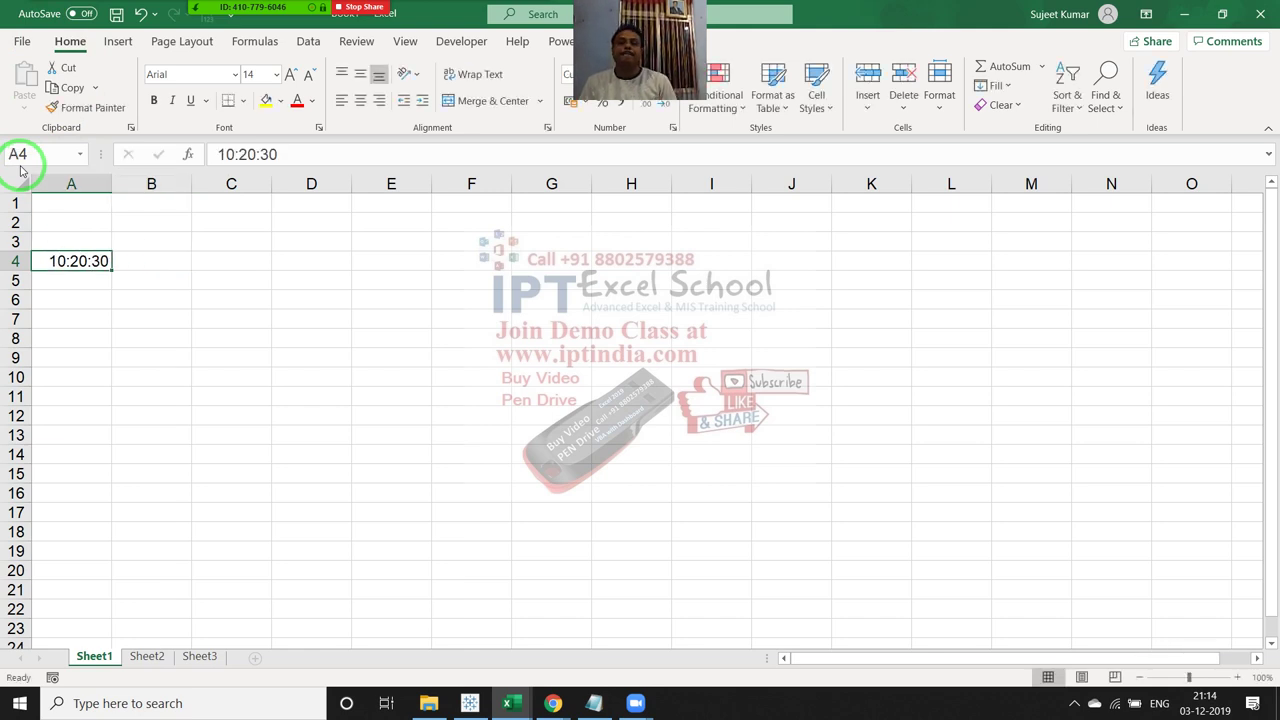
{"action": "key", "text": "Up"}
{"action": "key", "text": "Down"}
- Enter =HOUR(A4) in B4 to extract the hour
{"action": "key", "text": "Right"}
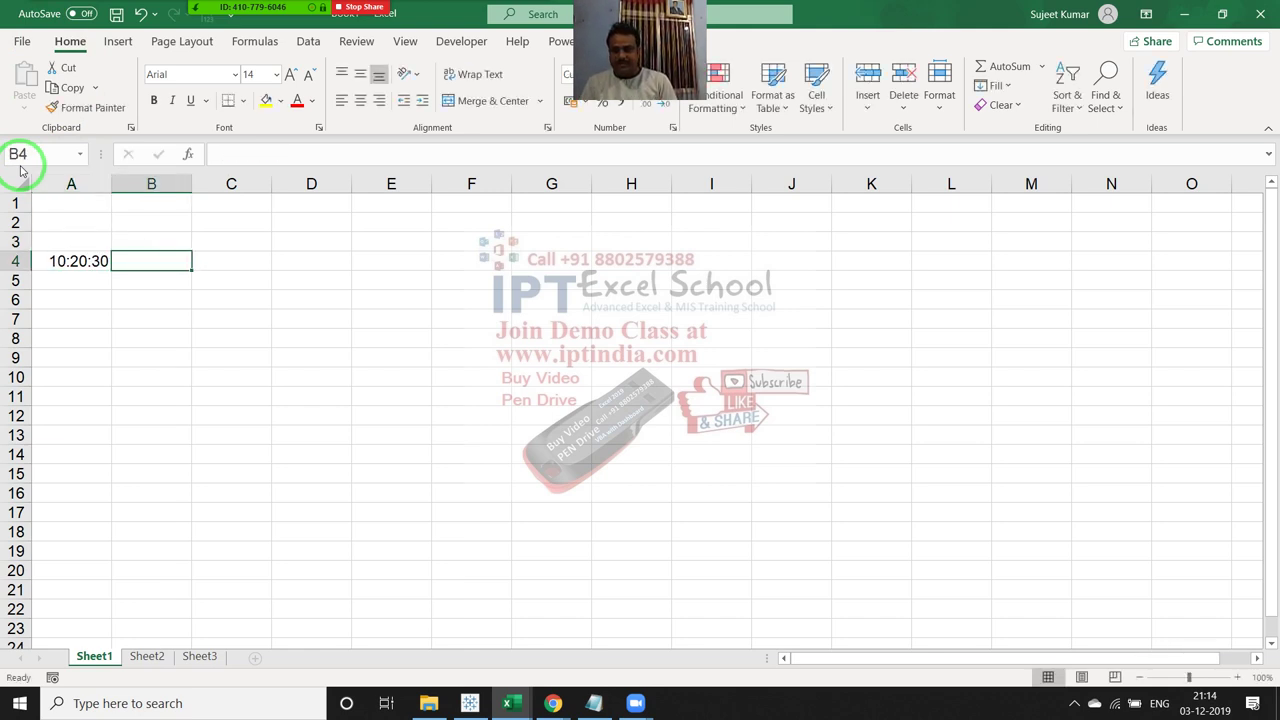
{"action": "type", "text": "=h"}
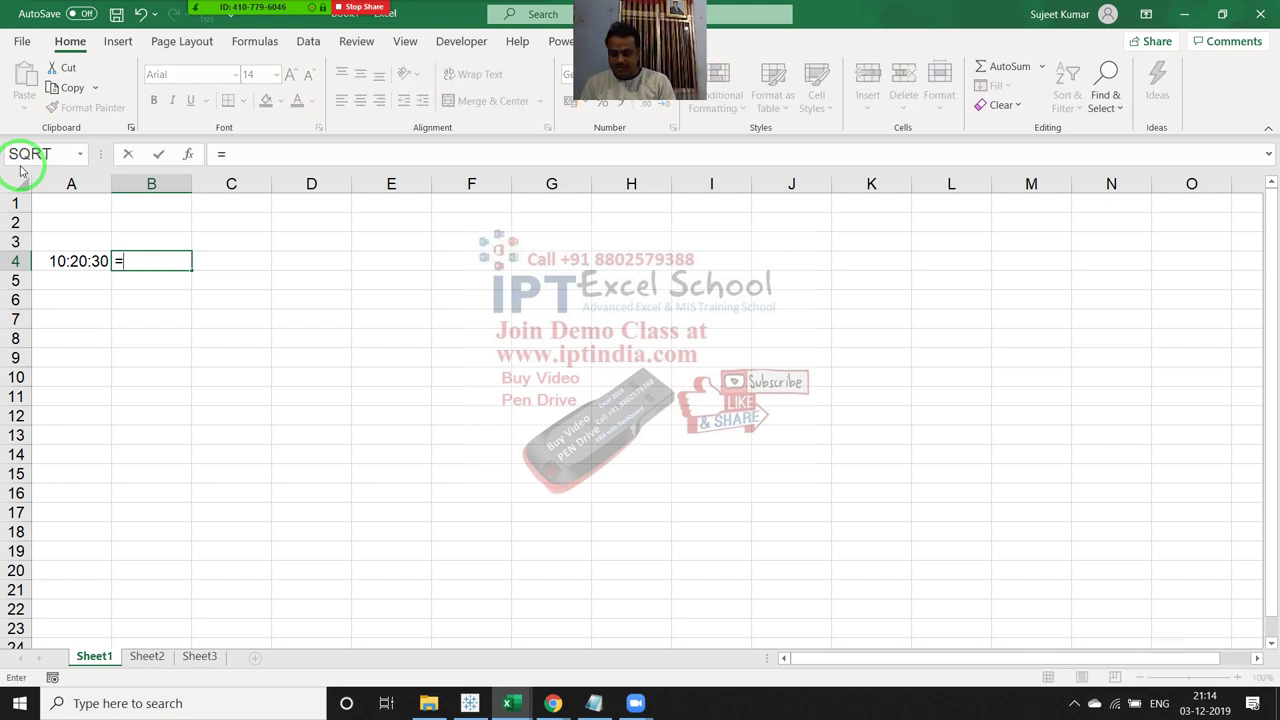
{"action": "type", "text": "o"}
{"action": "key", "text": "Tab"}
{"action": "key", "text": "Left"}
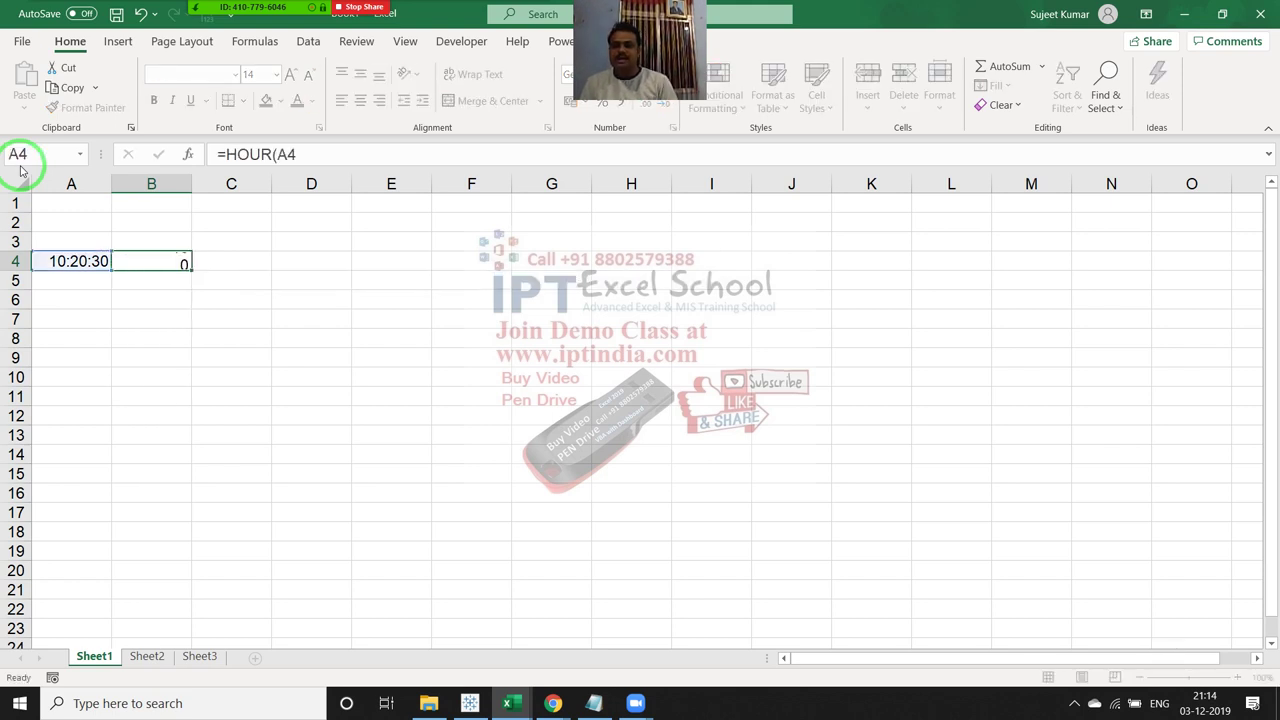
{"action": "key", "text": "ctrl+Return"}
- Enter =MINUTE(A4) in C4 to extract the minutes
{"action": "key", "text": "Right"}
{"action": "type", "text": "="}
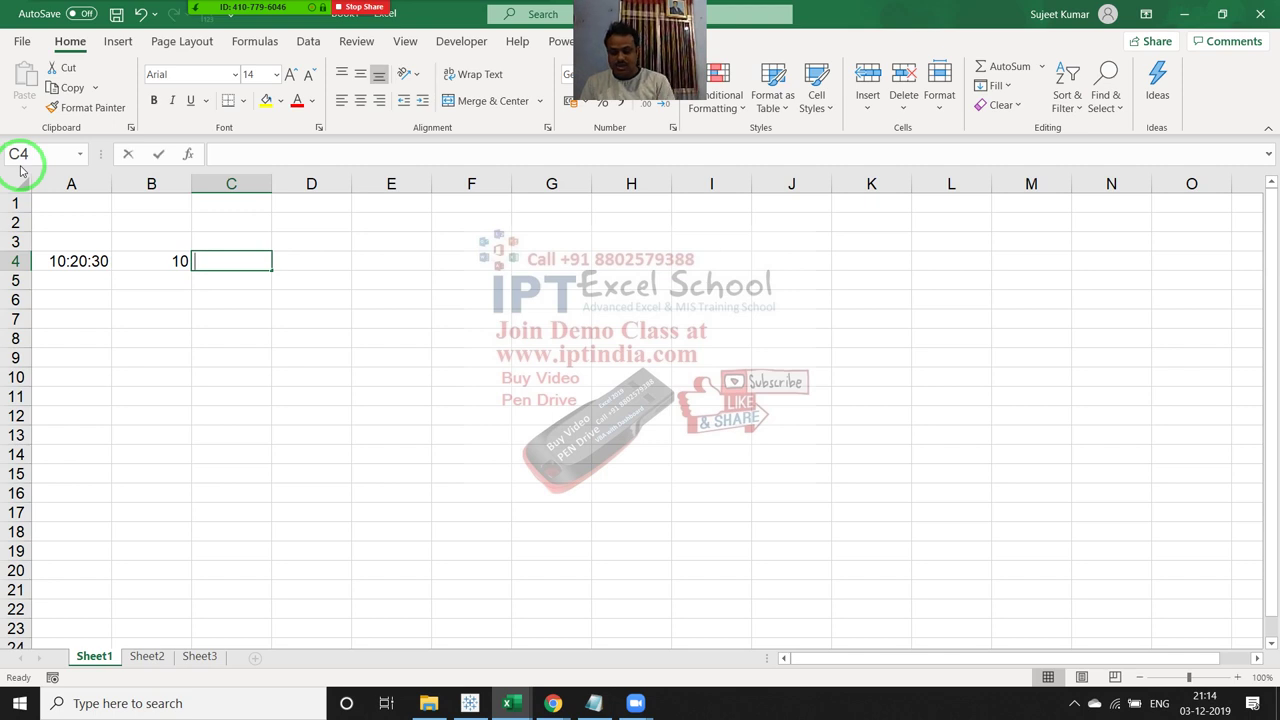
{"action": "type", "text": "mi"}
{"action": "key", "text": "Down"}
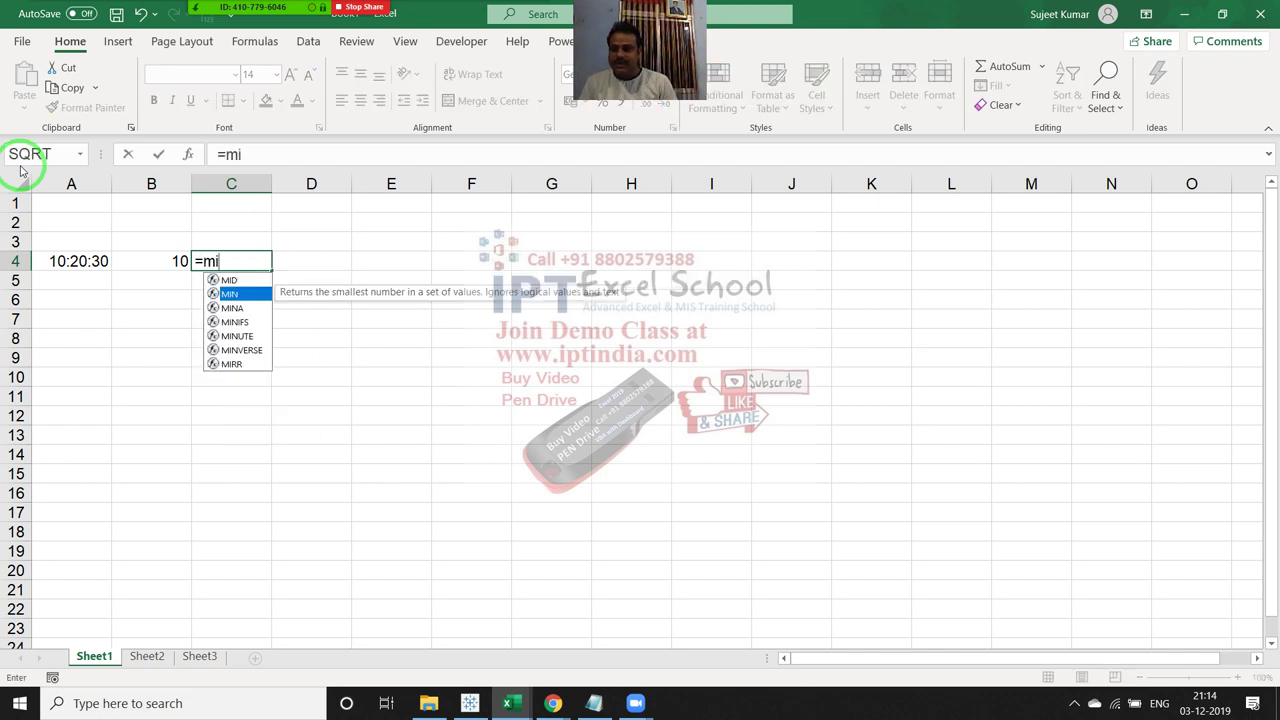
{"action": "key", "text": "Down"}
{"action": "key", "text": "Down"}
{"action": "key", "text": "Down"}
{"action": "key", "text": "Tab"}
{"action": "key", "text": "Left"}
{"action": "key", "text": "Left"}
{"action": "key", "text": "Return"}
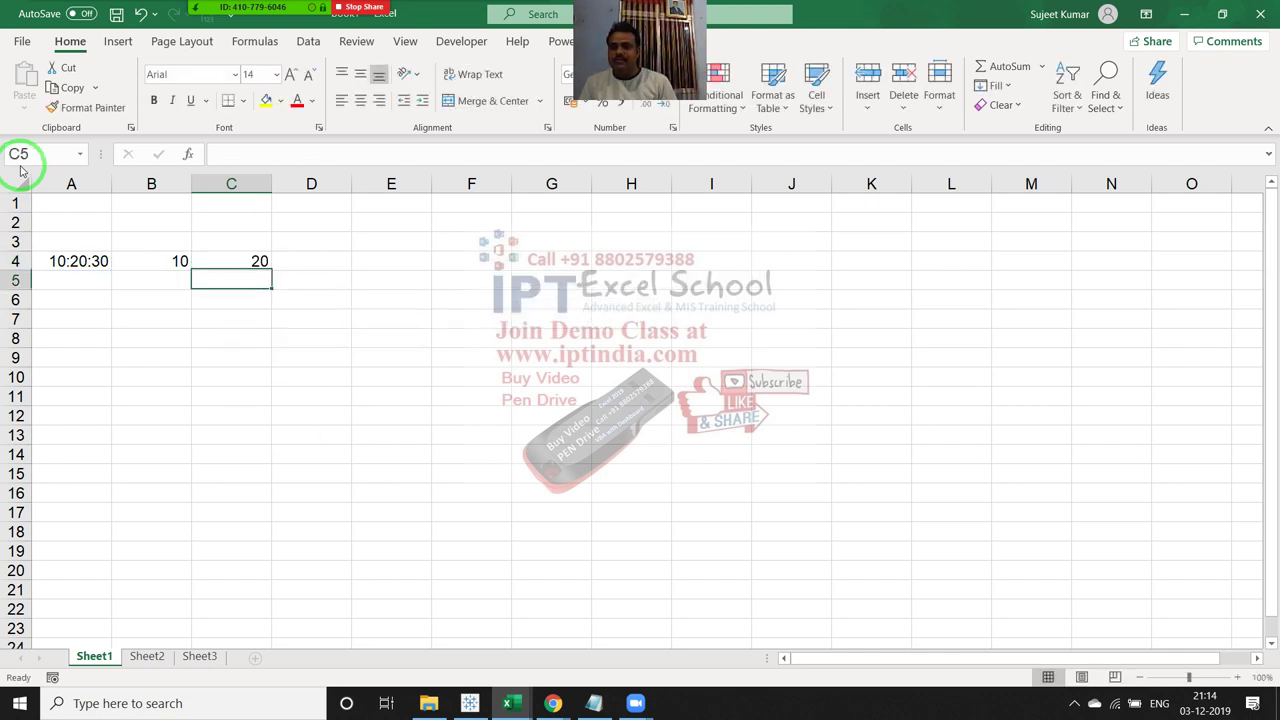
{"action": "key", "text": "Up"}
- Enter =SECOND(A4) in D4 to extract the seconds
{"action": "key", "text": "Right"}
{"action": "type", "text": "=s"}
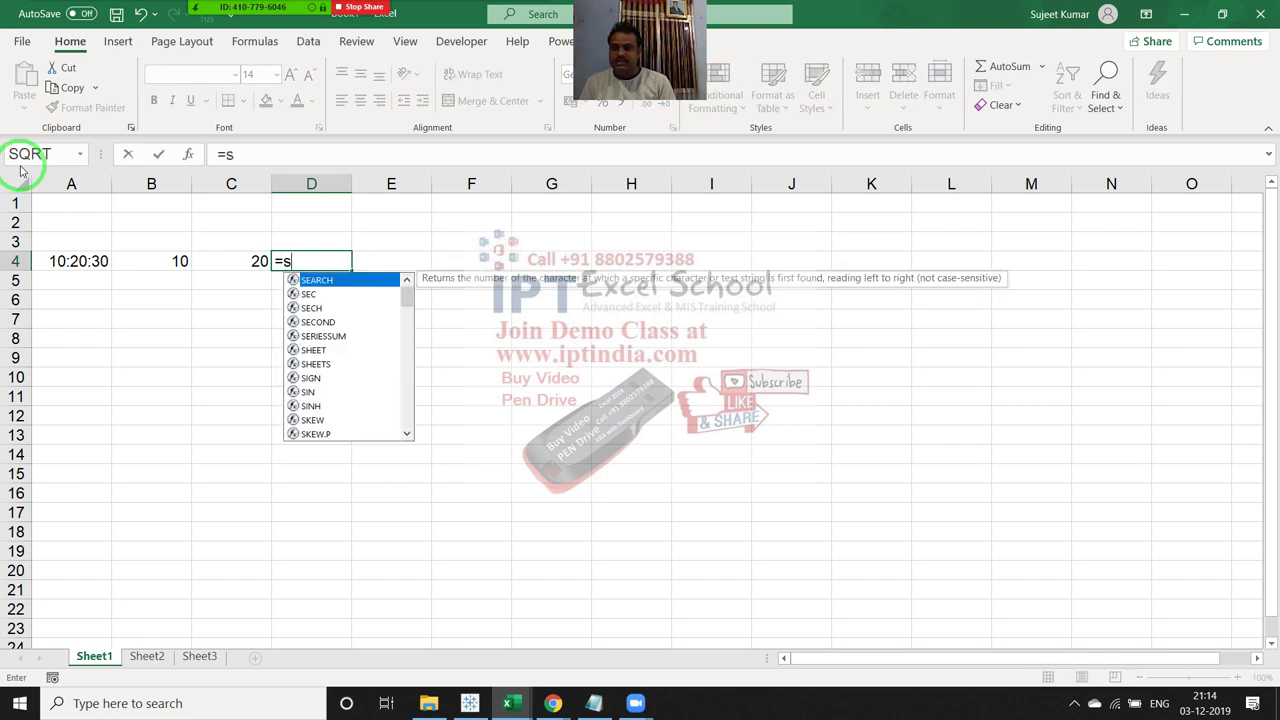
{"action": "type", "text": "e"}
{"action": "key", "text": "Down"}
{"action": "key", "text": "Down"}
{"action": "key", "text": "Down"}
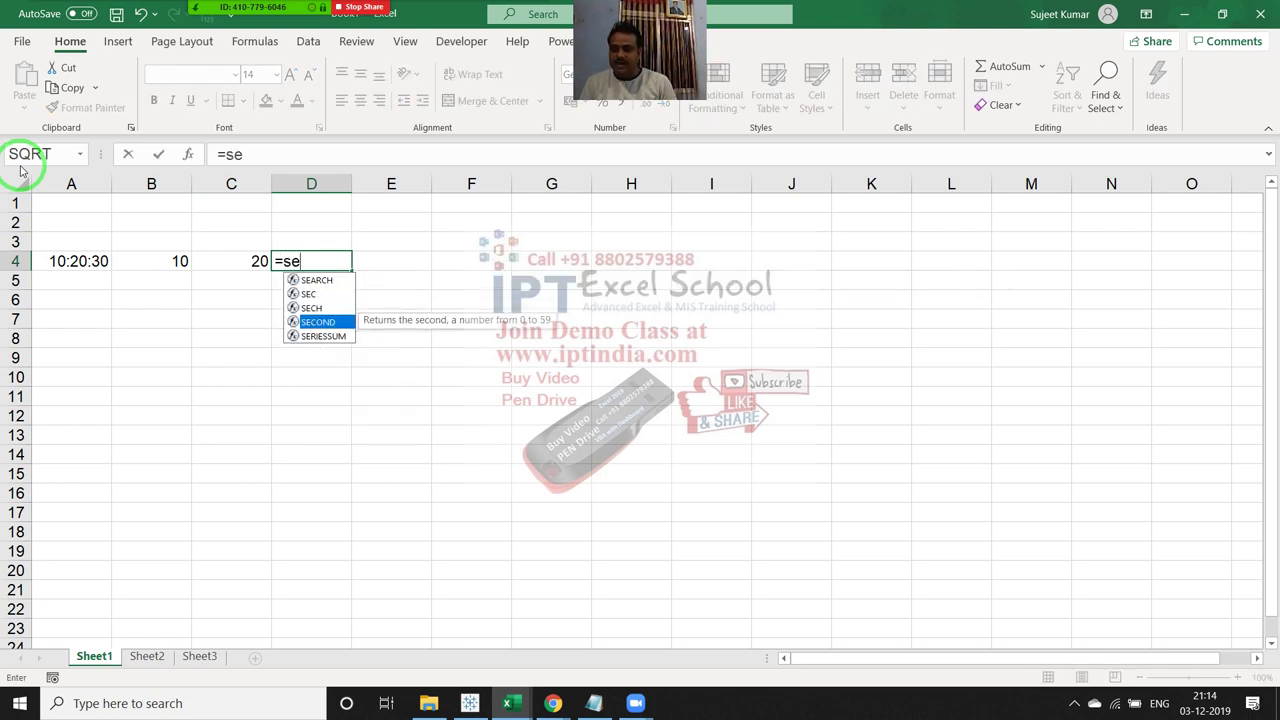
{"action": "key", "text": "Tab"}
{"action": "key", "text": "Left"}
{"action": "key", "text": "Left"}
{"action": "key", "text": "Left"}
{"action": "key", "text": "Return"}
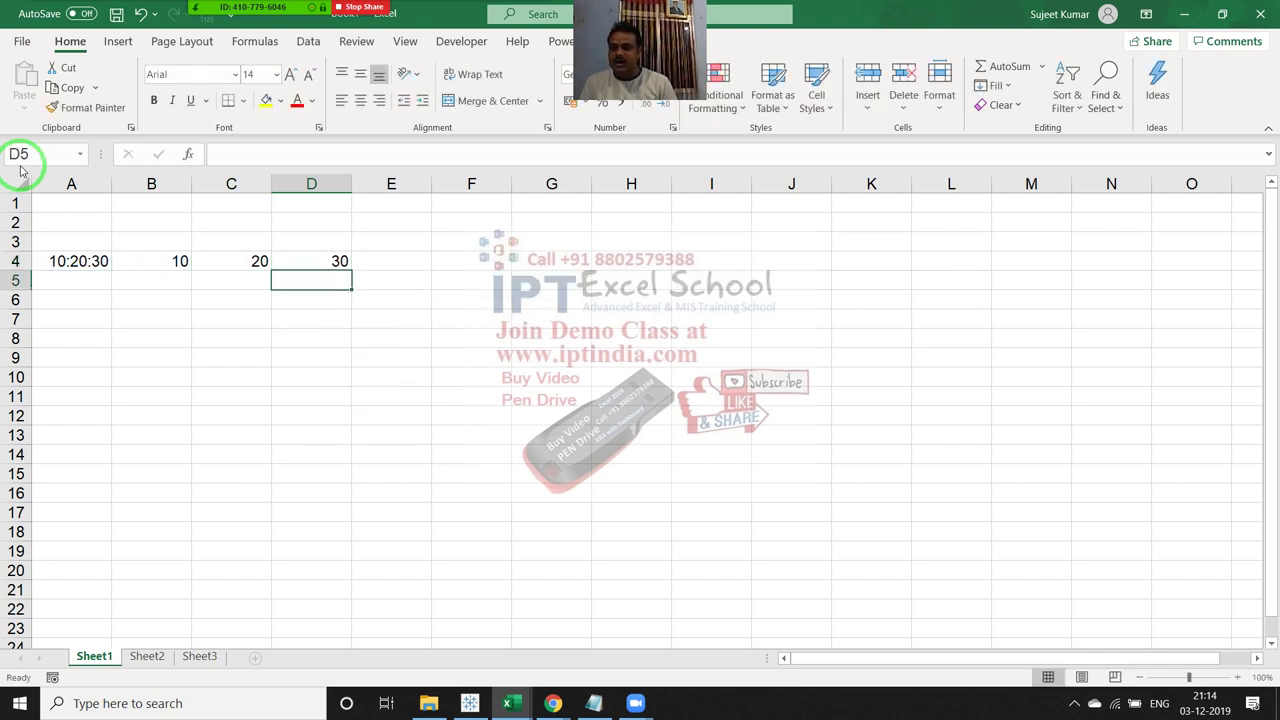
{"action": "key", "text": "Up"}
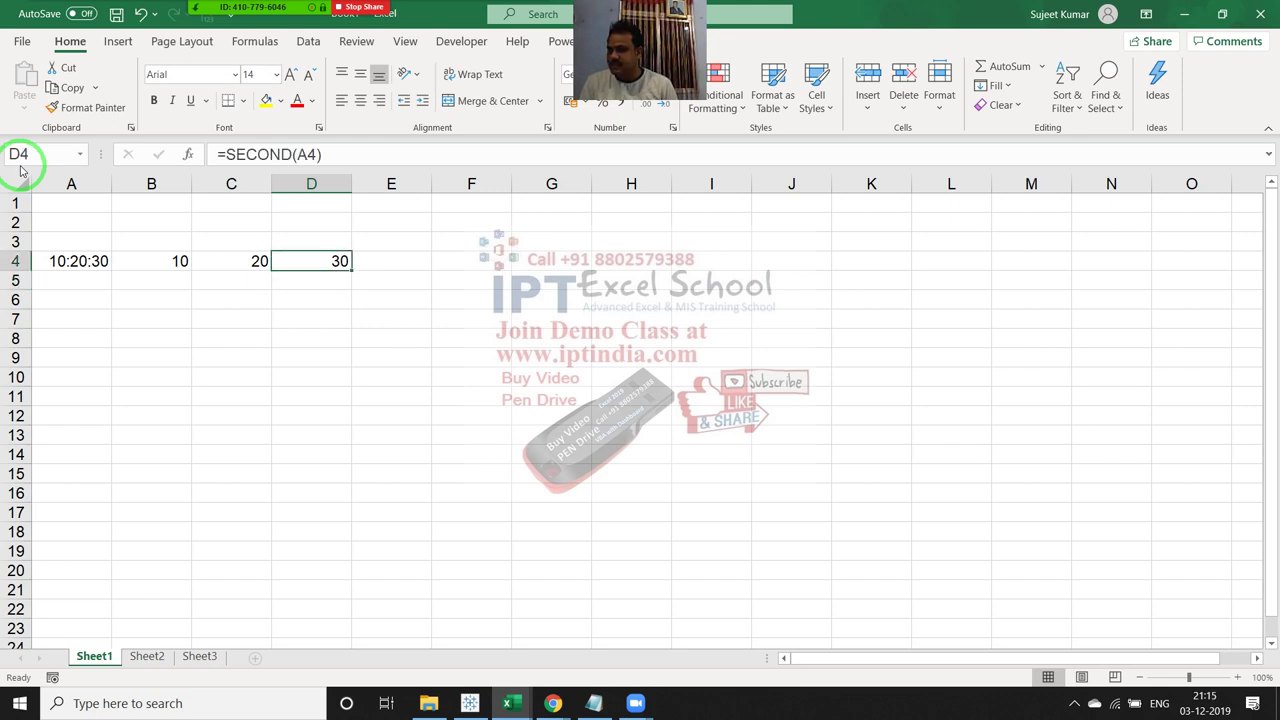
- Rebuild the time in E4 with =TIME(B4,C4,D4), showing 10:20 AM
{"action": "key", "text": "Right"}
{"action": "type", "text": "=tim"}
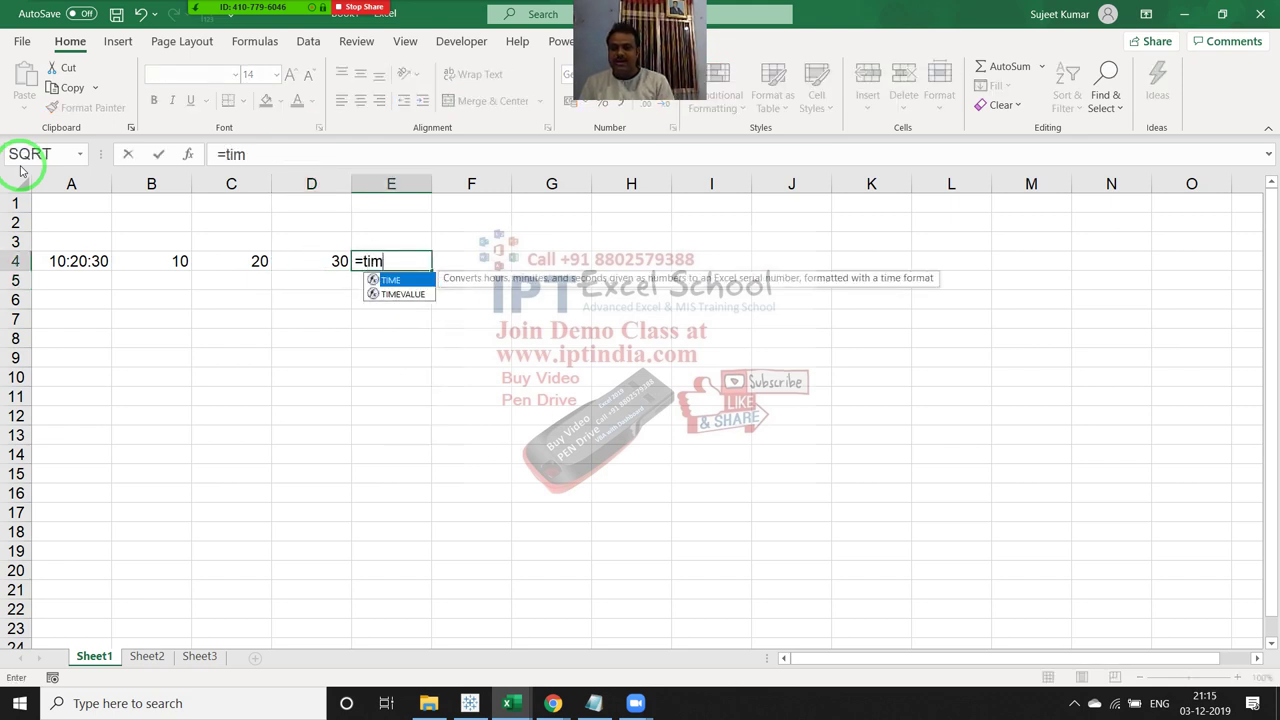
{"action": "key", "text": "Tab"}
{"action": "key", "text": "Left"}
{"action": "key", "text": "Left"}
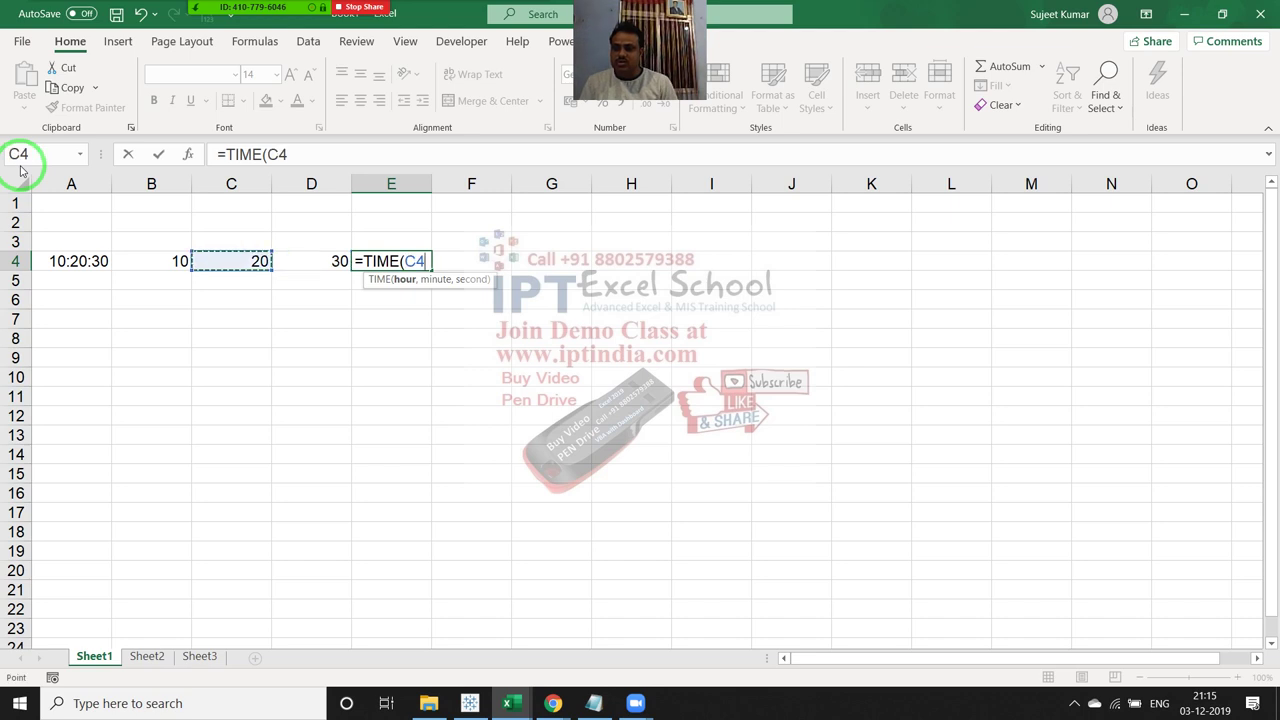
{"action": "key", "text": "Left"}
{"action": "type", "text": ","}
{"action": "key", "text": "Left"}
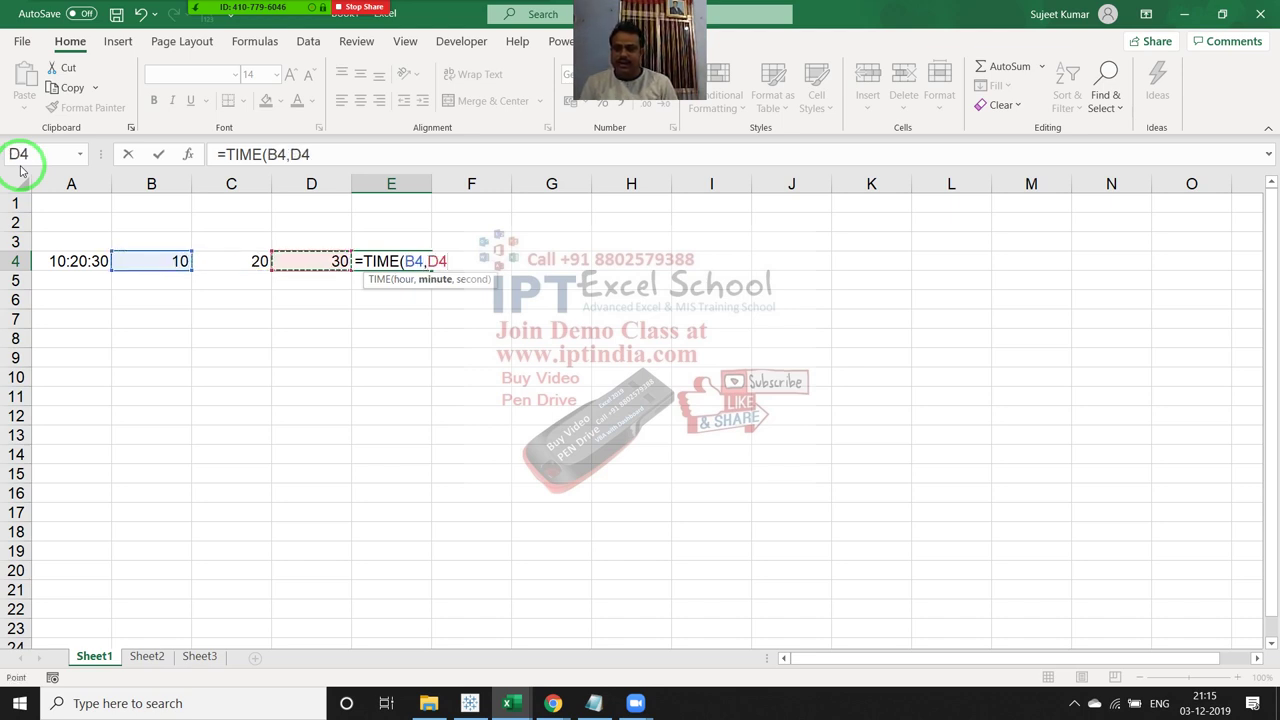
{"action": "key", "text": "Left"}
{"action": "type", "text": ","}
{"action": "key", "text": "Left"}
{"action": "key", "text": "Return"}
{"action": "key", "text": "Up"}
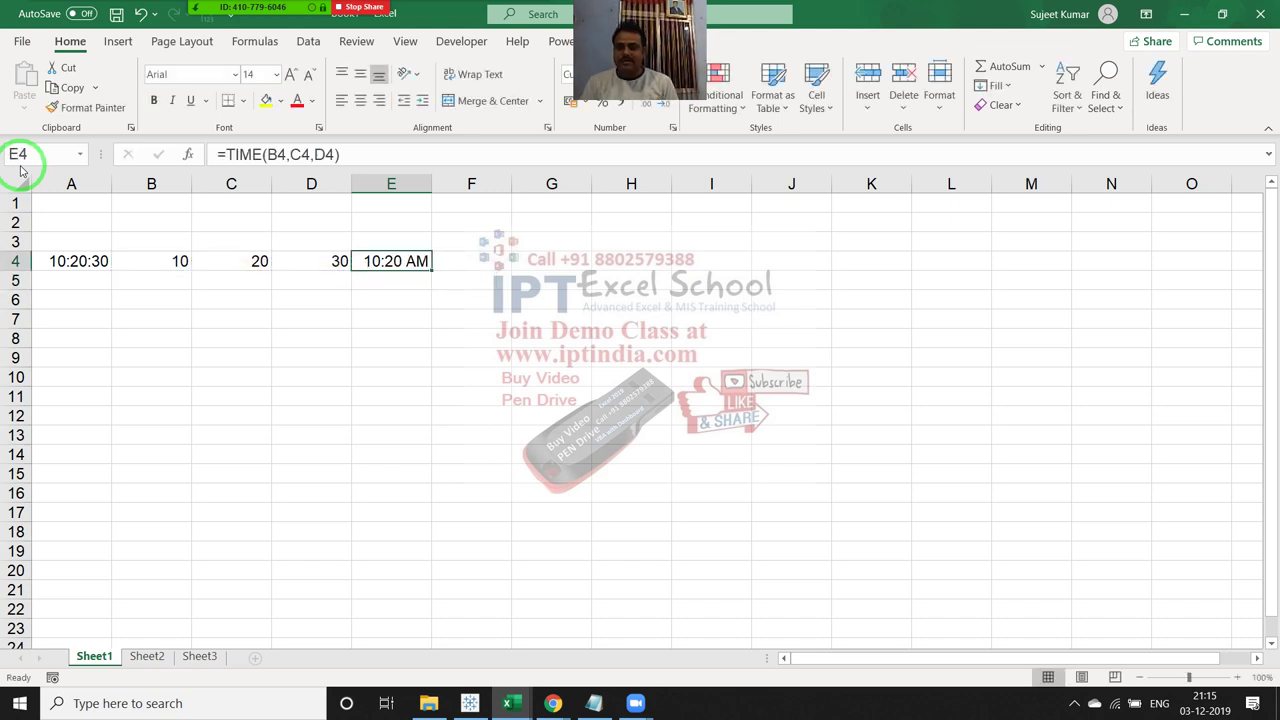
{"action": "key", "text": "Down"}
{"action": "key", "text": "Down"}
{"action": "key", "text": "Down"}
{"action": "key", "text": "Left"}
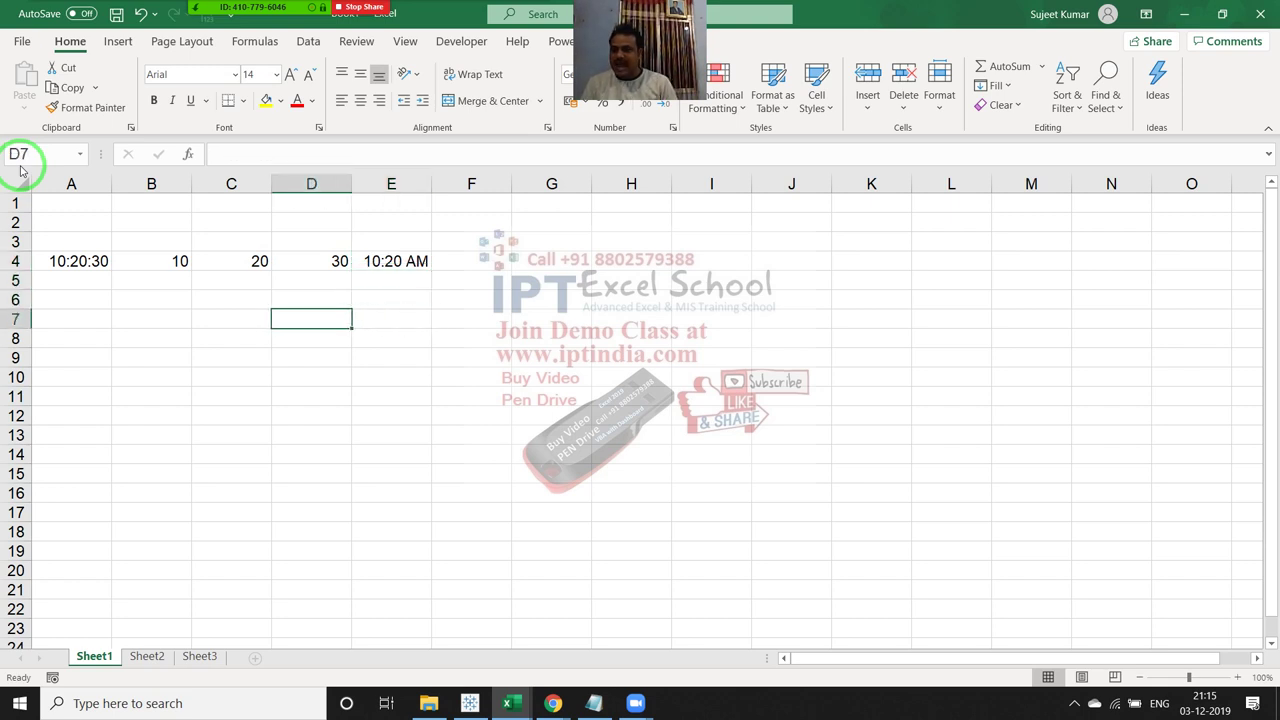
{"action": "key", "text": "Left"}
{"action": "key", "text": "Left"}
{"action": "key", "text": "Left"}
- Enter 10:20:30 in A7 and 0:15 in B7, and sum them with =A7+B7 in C7
{"action": "type", "text": "1"}
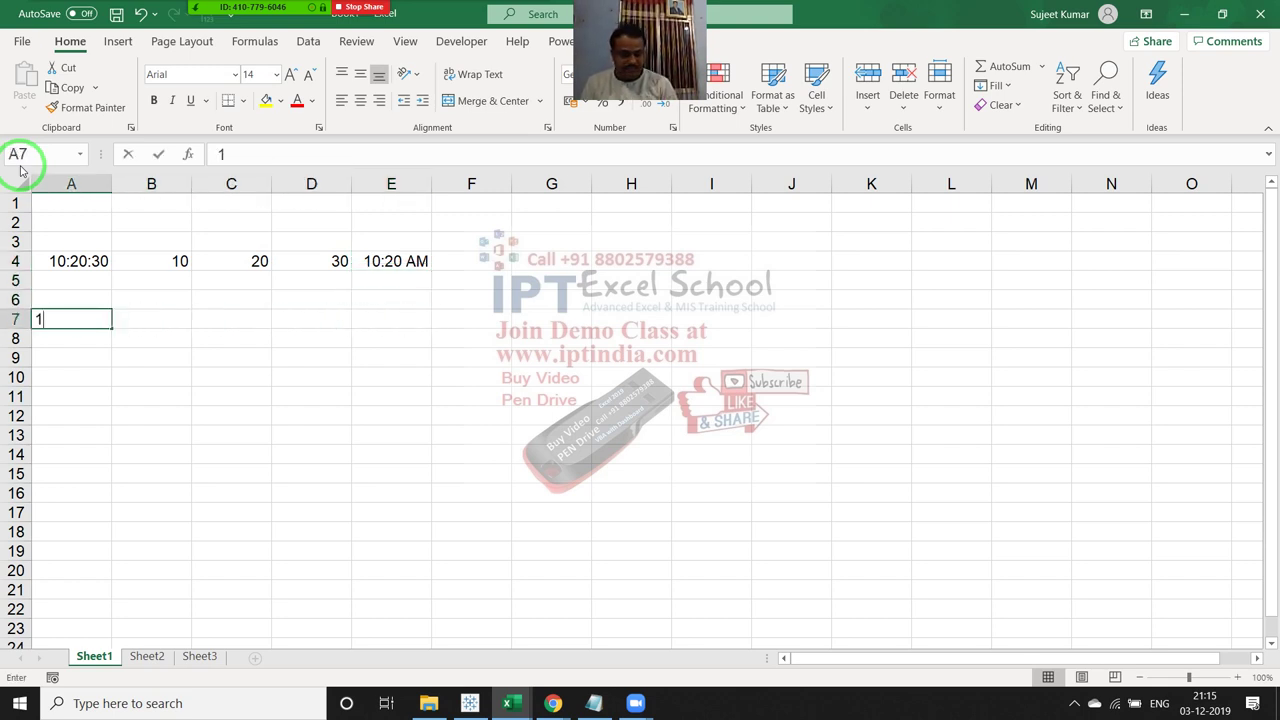
{"action": "type", "text": "0:20"}
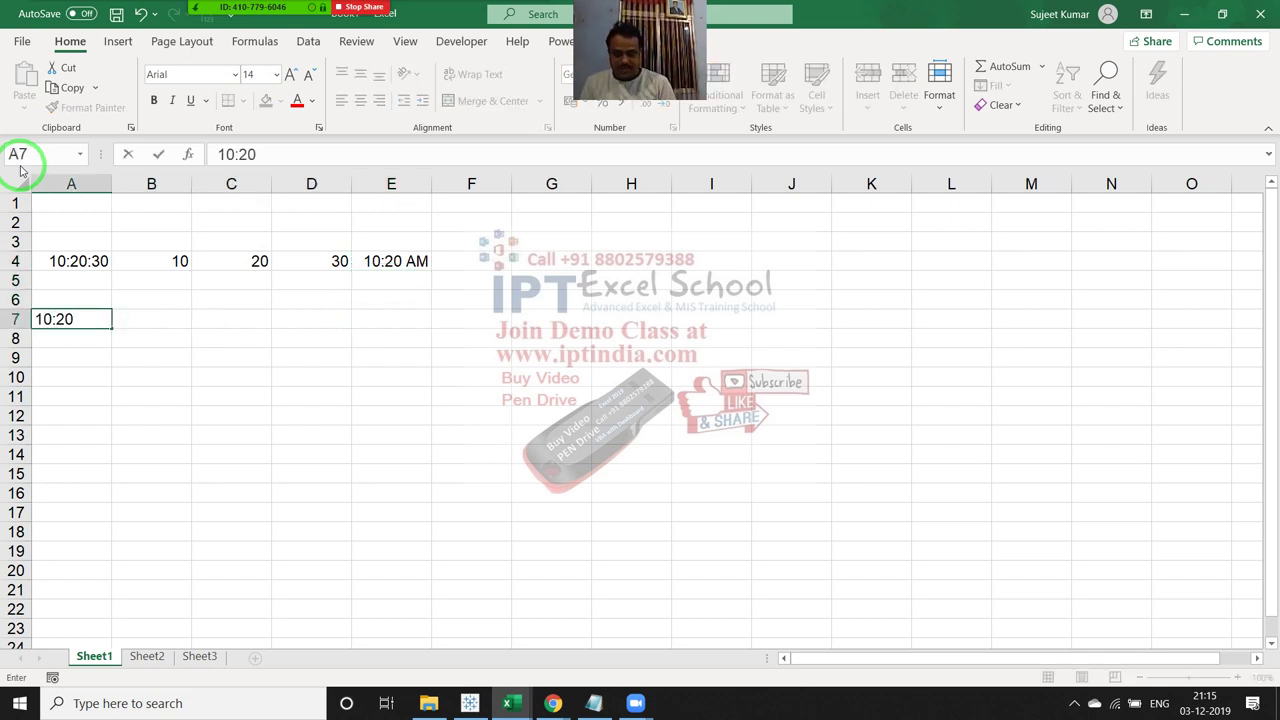
{"action": "type", "text": ":30"}
{"action": "key", "text": "Tab"}
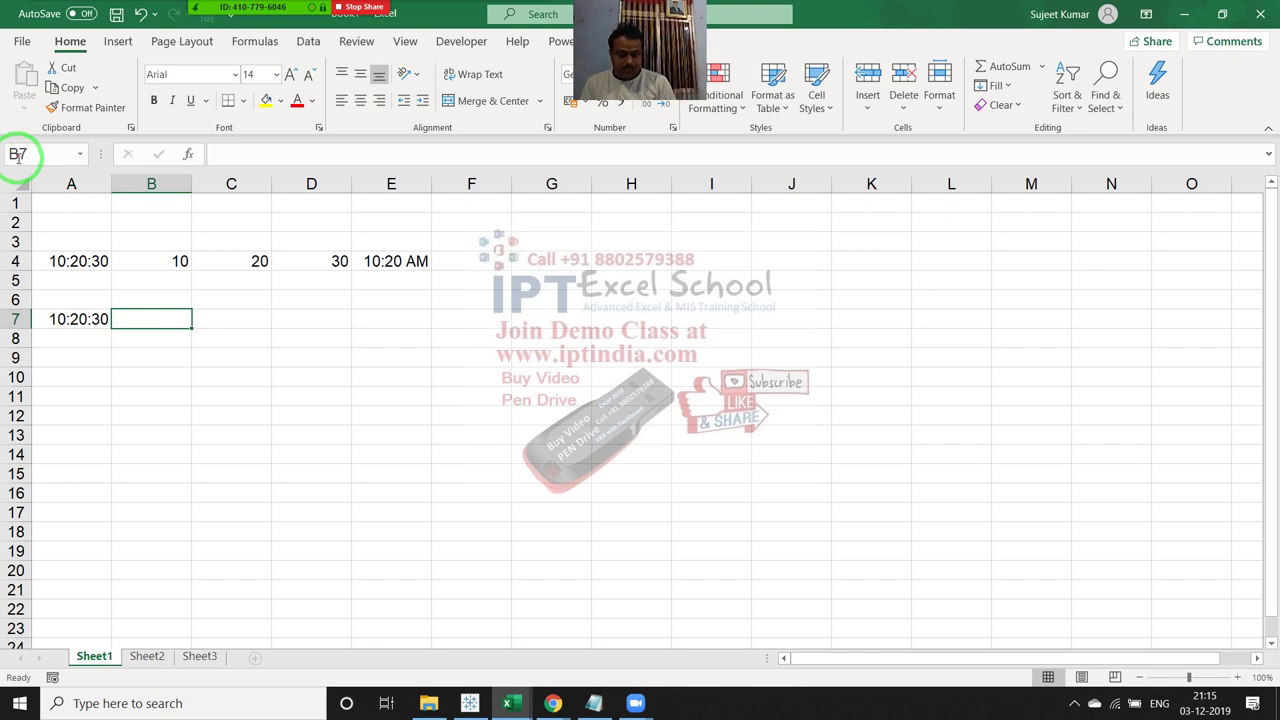
{"action": "type", "text": "0:15"}
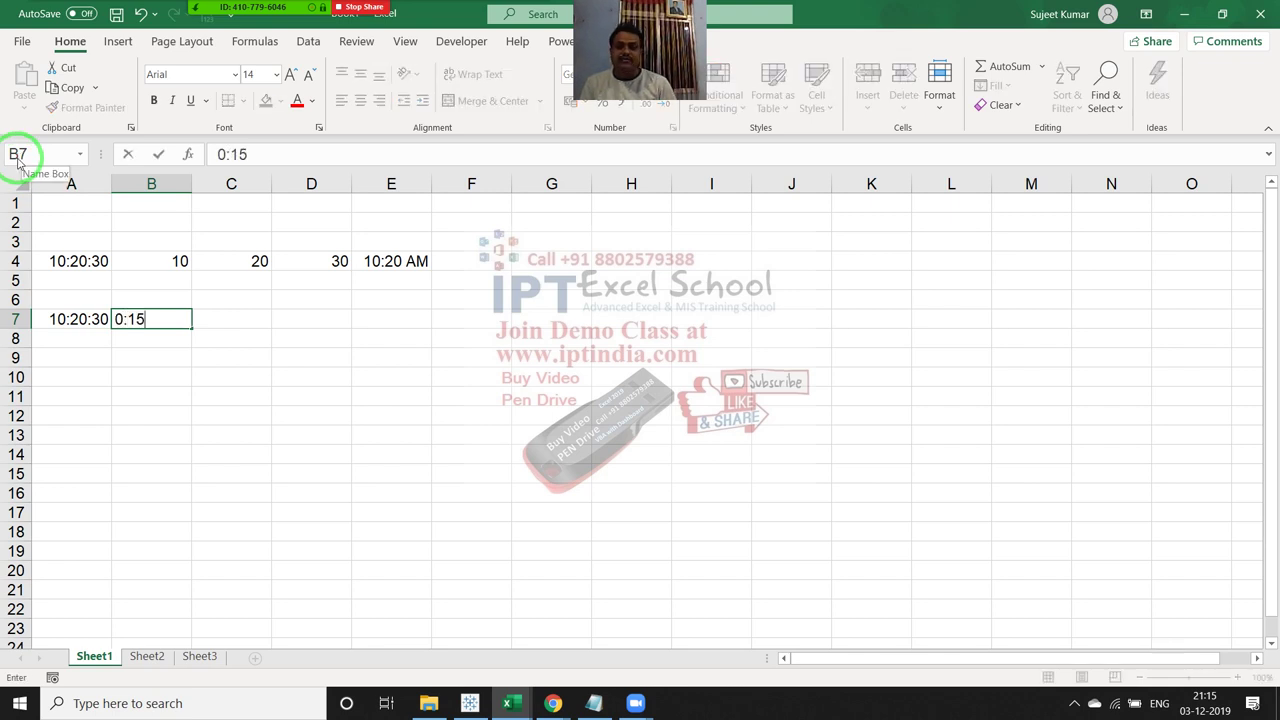
{"action": "key", "text": "Return"}
{"action": "key", "text": "Up"}
{"action": "key", "text": "Right"}
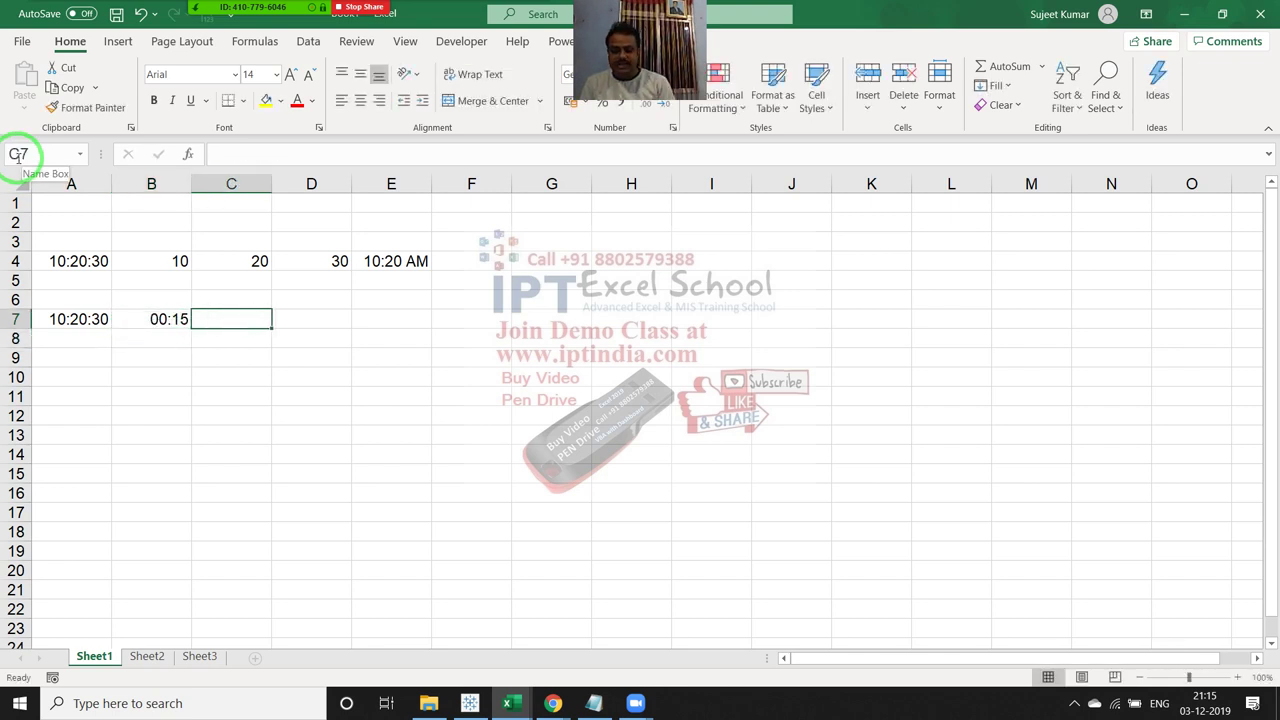
{"action": "type", "text": "="}
{"action": "key", "text": "Left"}
{"action": "key", "text": "Left"}
{"action": "type", "text": "+"}
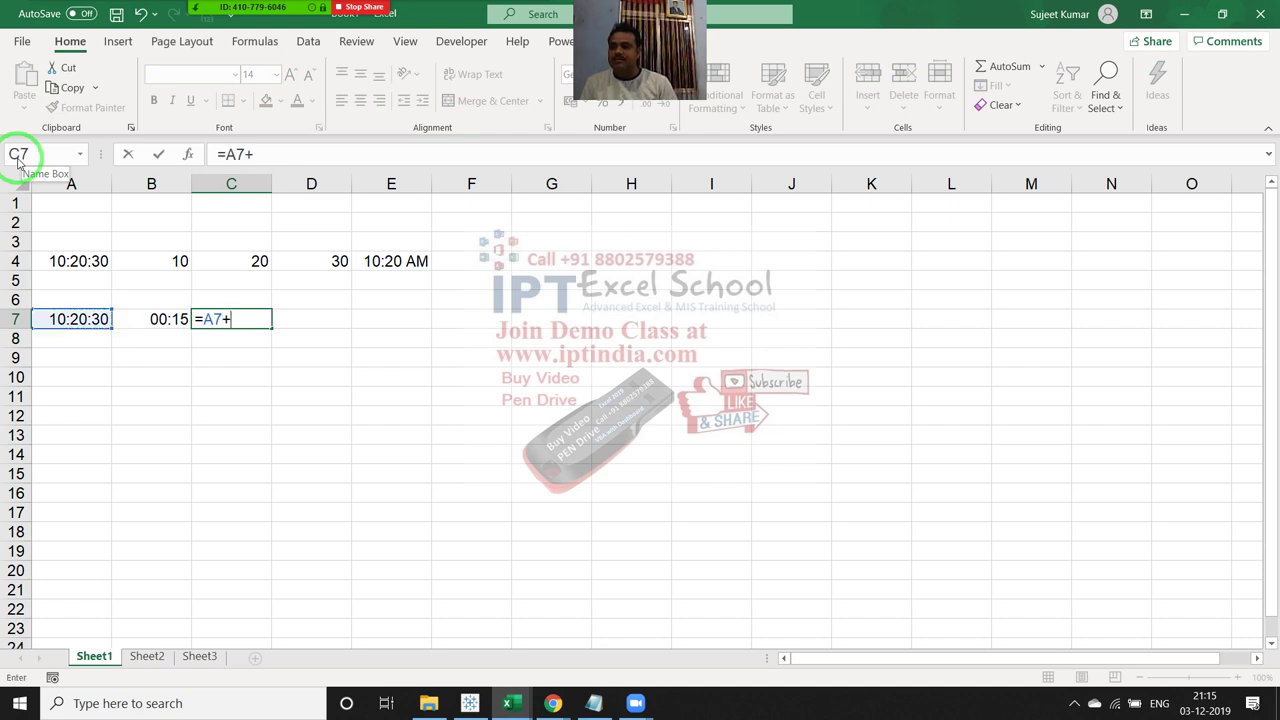
{"action": "key", "text": "Left"}
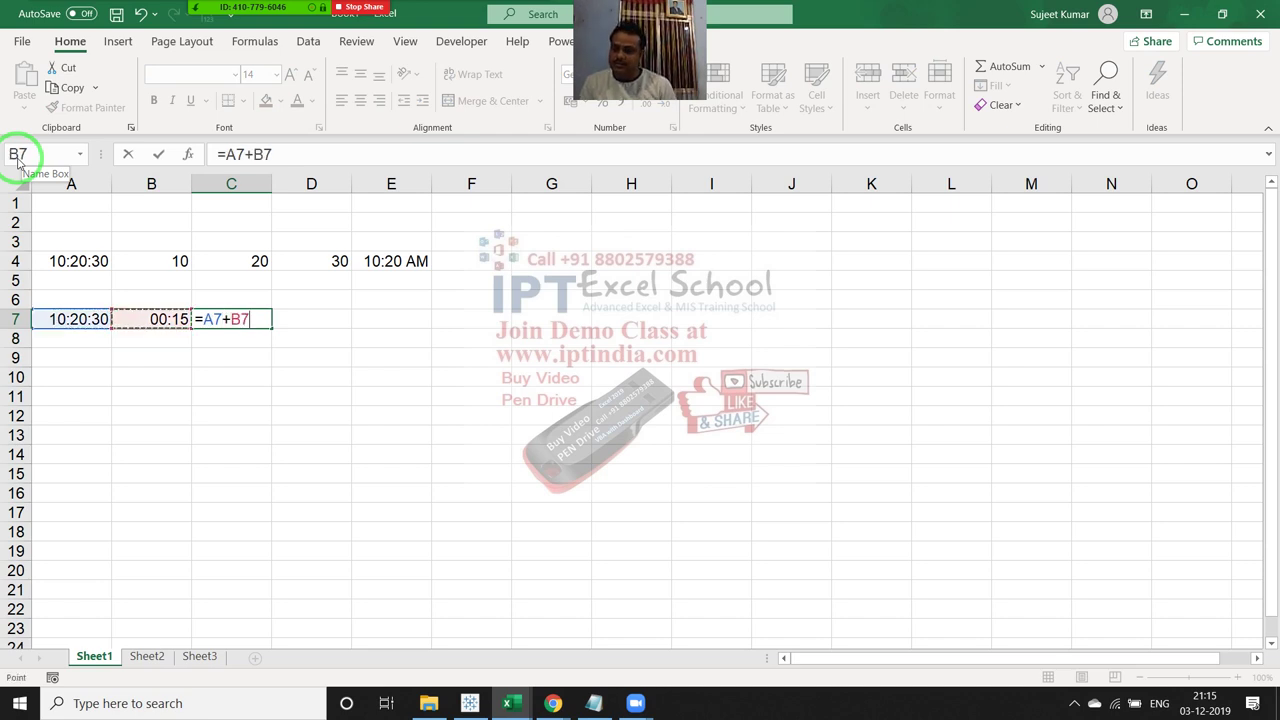
{"action": "key", "text": "Return"}
{"action": "key", "text": "Up"}
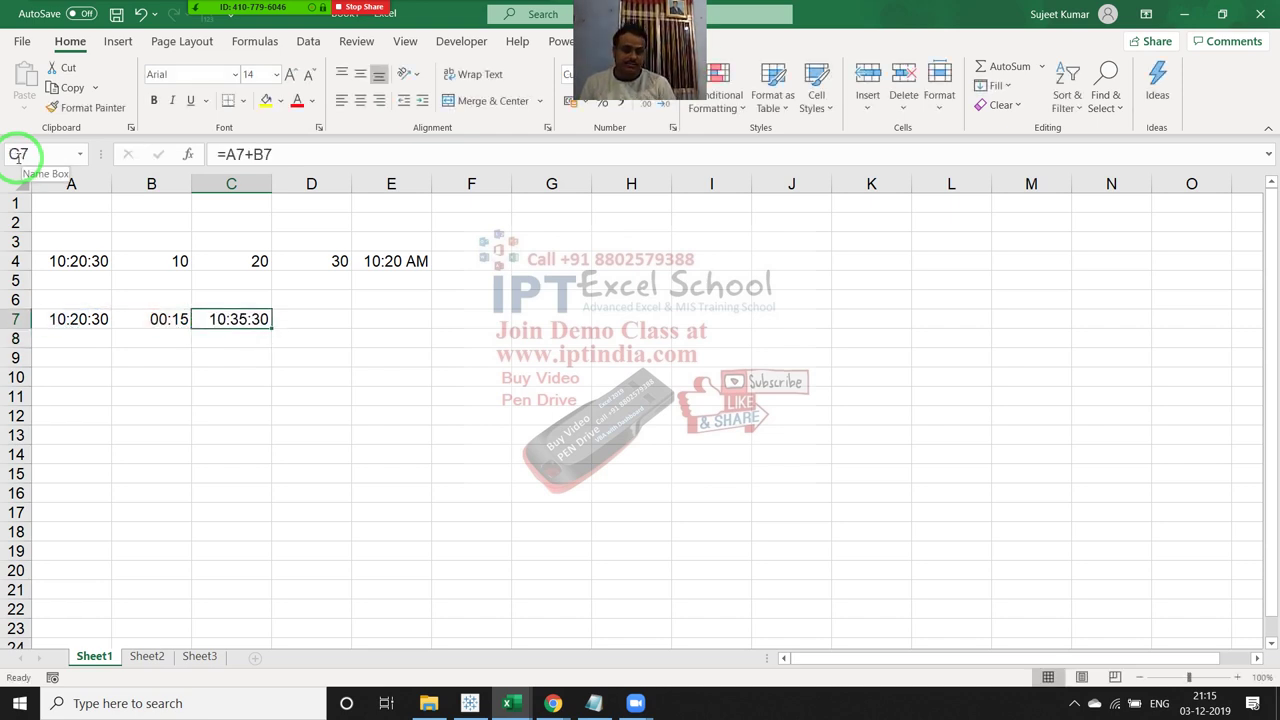
- Enter the time 10:20:30 in A8 and 15 minutes in B8
{"action": "key", "text": "Down"}
{"action": "key", "text": "Left"}
{"action": "key", "text": "Left"}
{"action": "type", "text": "10:20:30"}
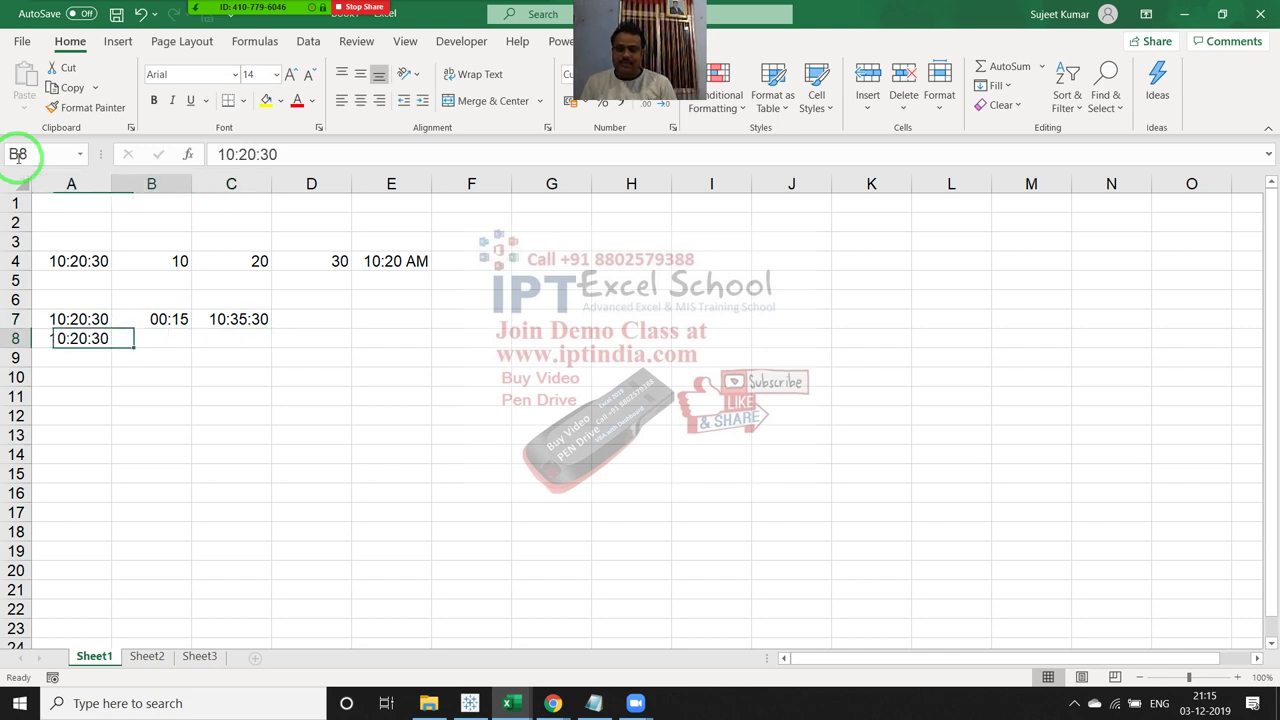
{"action": "key", "text": "Right"}
{"action": "type", "text": "15"}
{"action": "key", "text": "Return"}
{"action": "key", "text": "Up"}
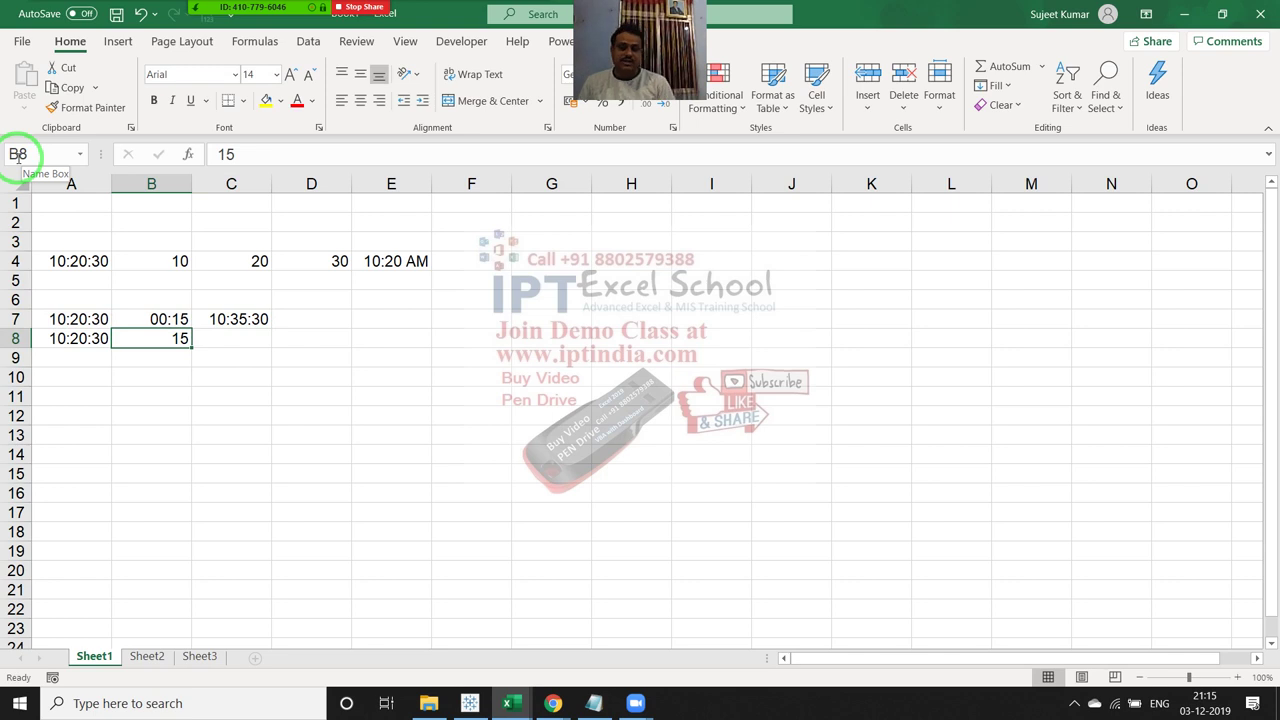
- Add the note 1=24H in E8
{"action": "key", "text": "Right"}
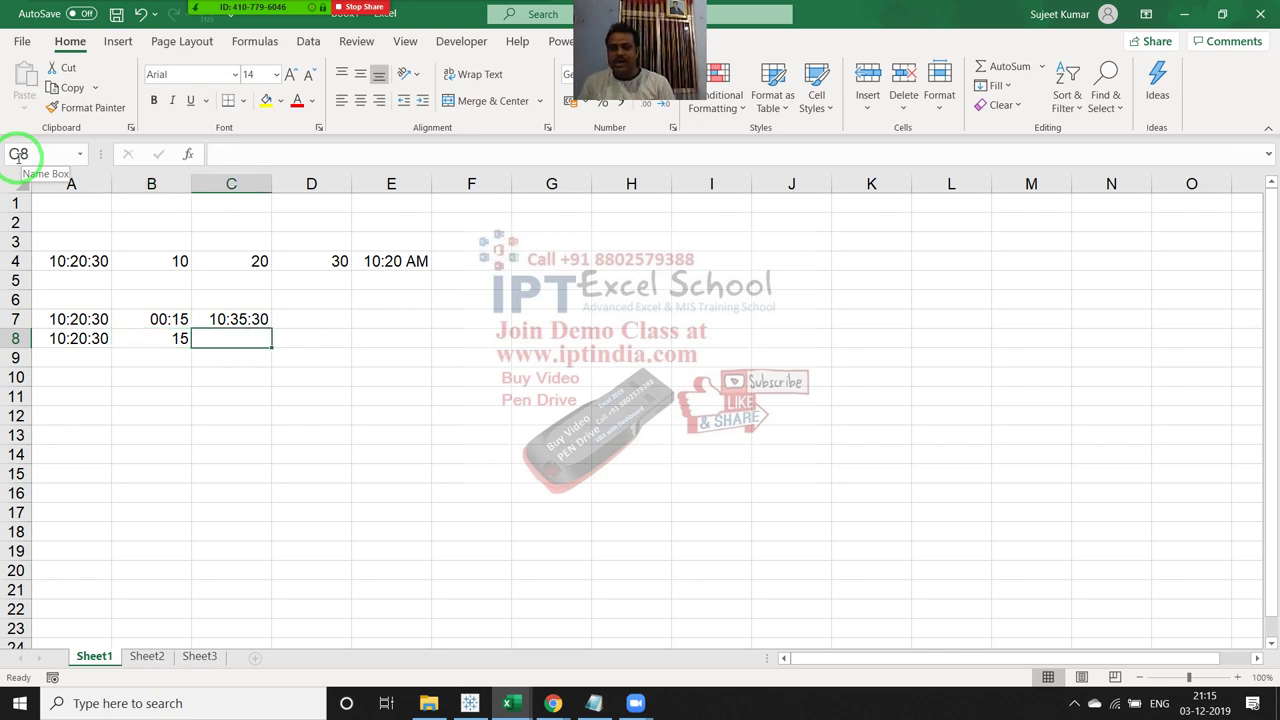
{"action": "key", "text": "Right"}
{"action": "key", "text": "Right"}
{"action": "key", "text": "Right"}
{"action": "key", "text": "Left"}
{"action": "type", "text": "1"}
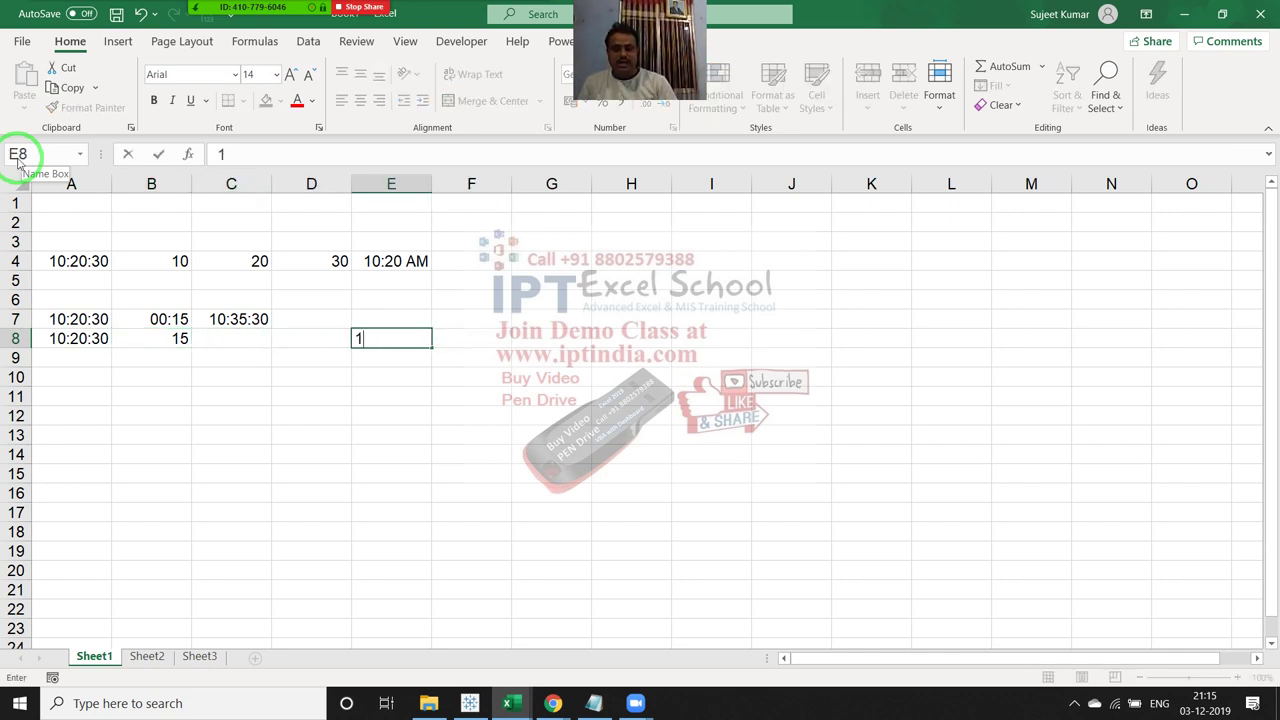
{"action": "type", "text": "=24"}
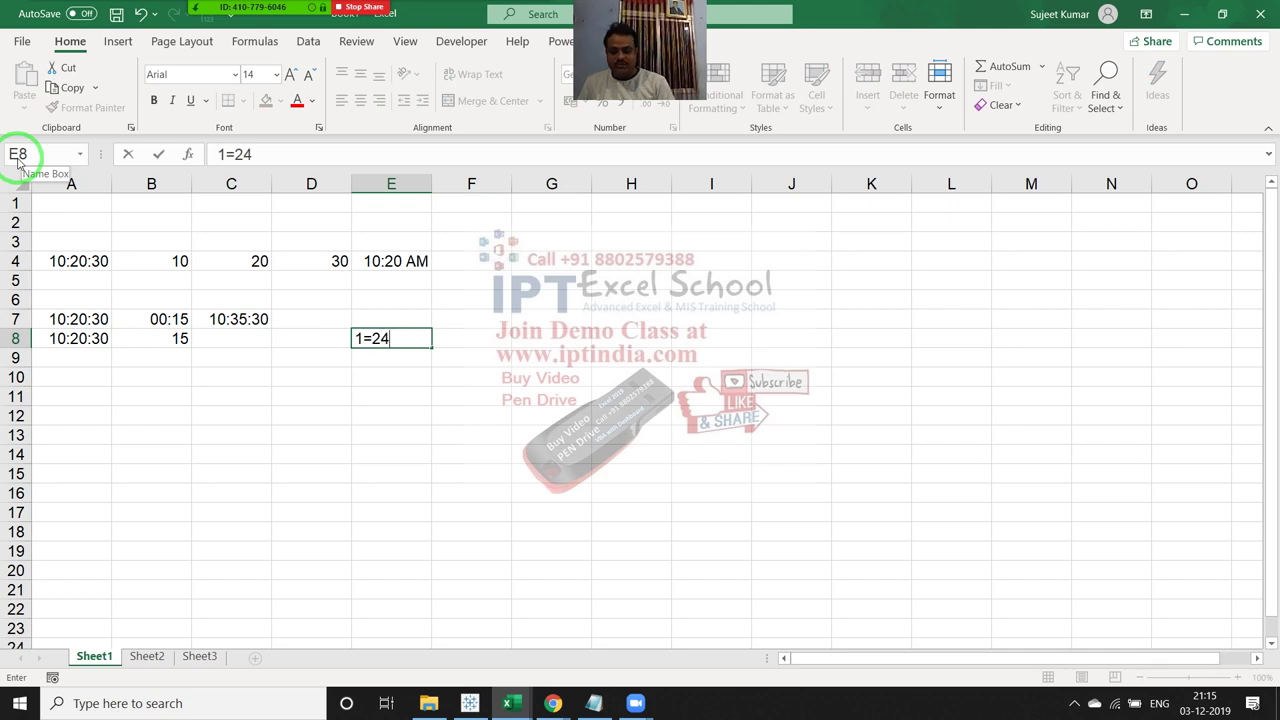
{"action": "type", "text": "H"}
{"action": "key", "text": "Return"}
{"action": "key", "text": "Up"}
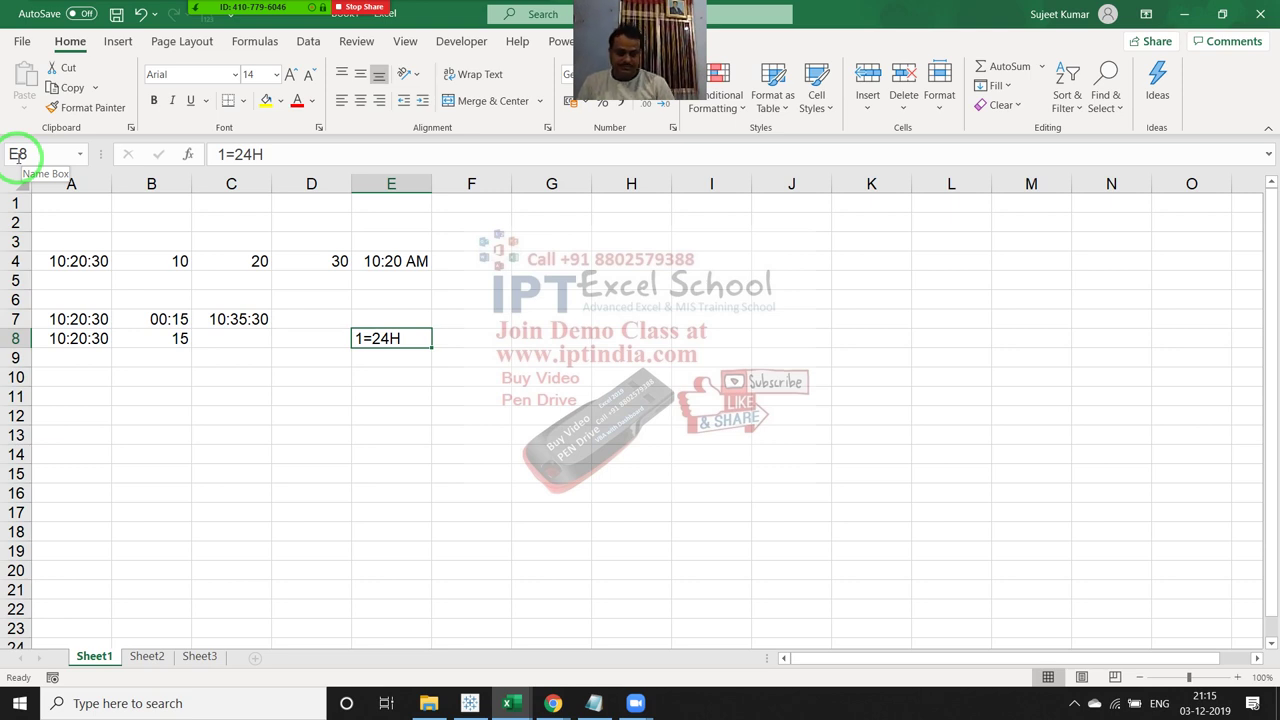
- Enter =A8+TIME(0,B8,0) in C8 so it returns 10:35:30
{"action": "key", "text": "Left"}
{"action": "key", "text": "Left"}
{"action": "key", "text": "Left"}
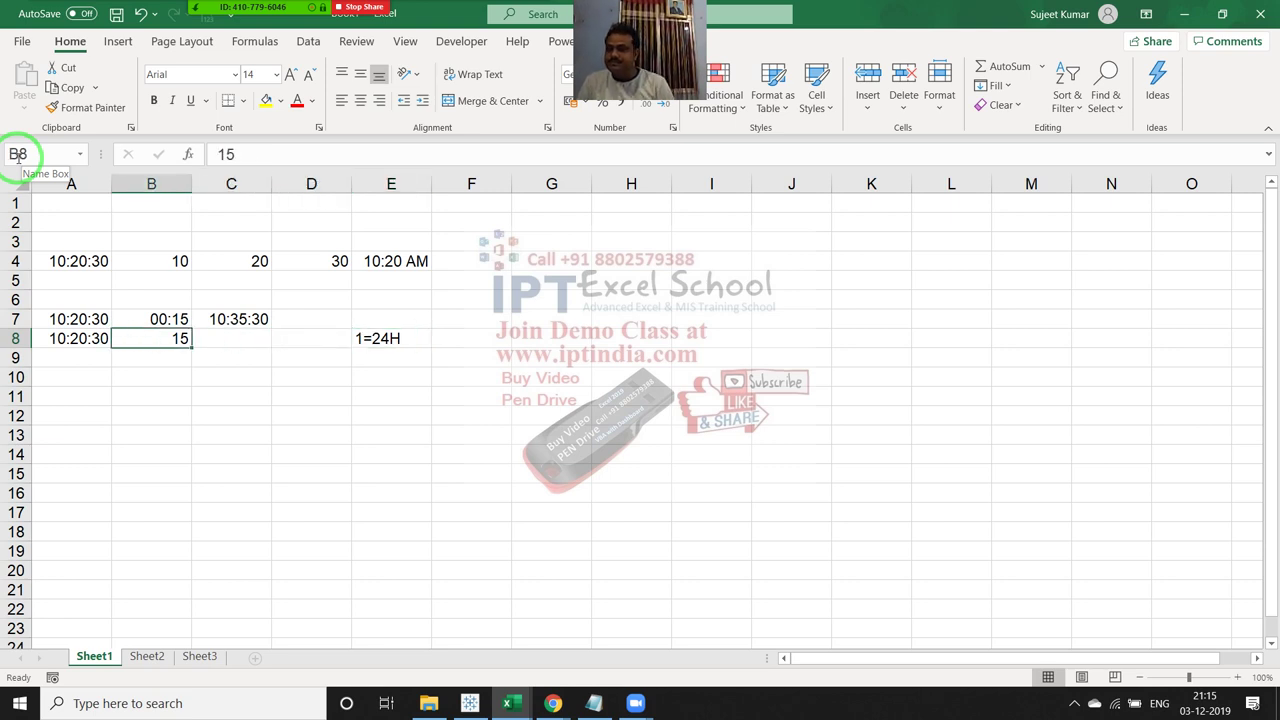
{"action": "key", "text": "Right"}
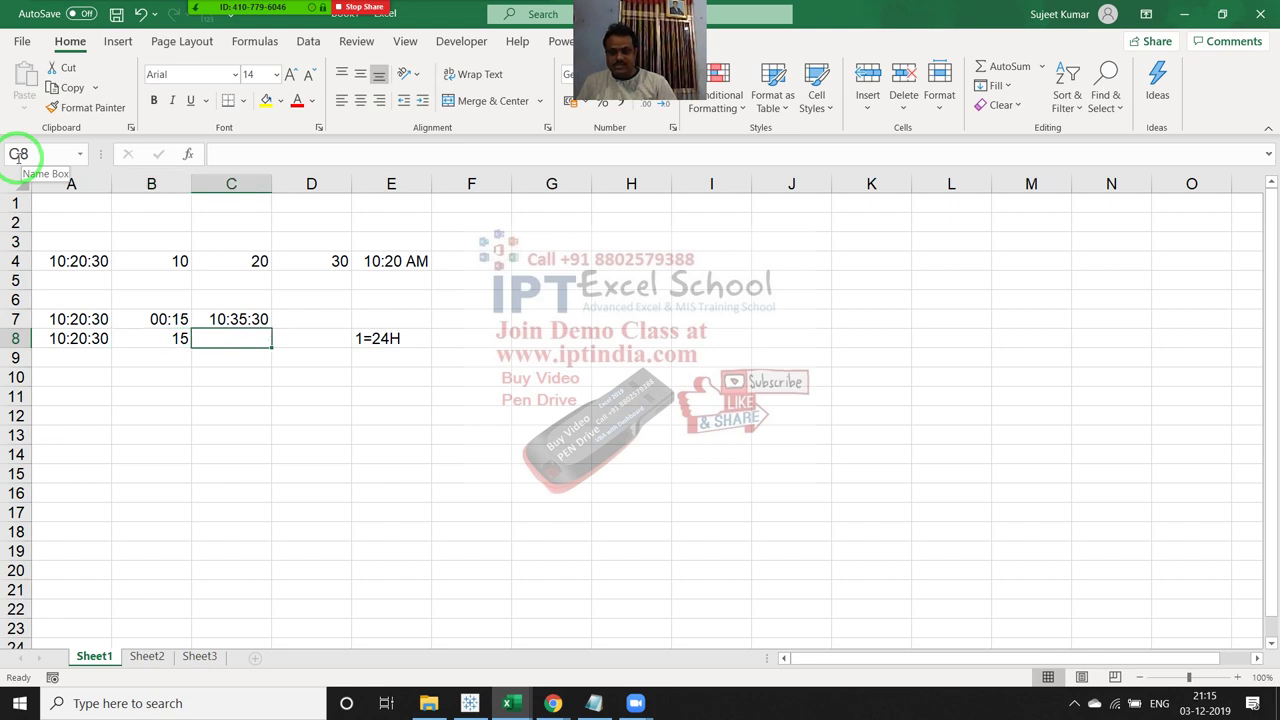
{"action": "type", "text": "="}
{"action": "key", "text": "Left"}
{"action": "key", "text": "Left"}
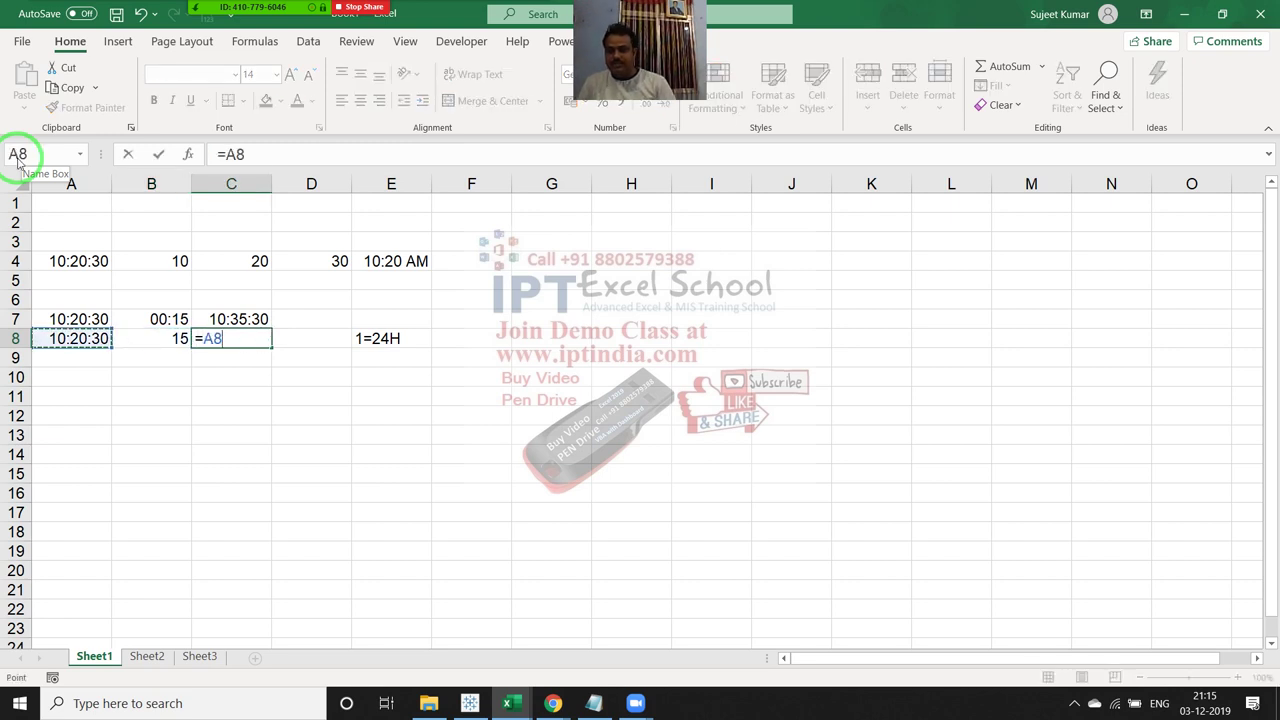
{"action": "type", "text": "+time"}
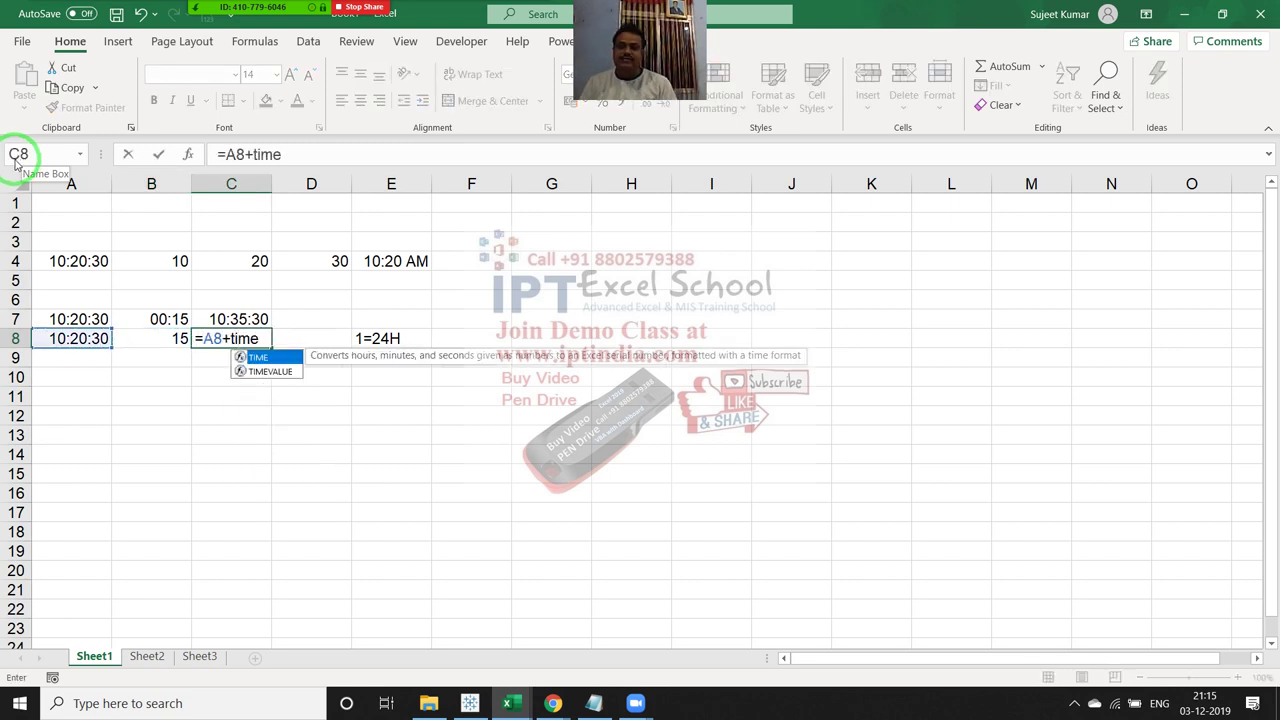
{"action": "key", "text": "Tab"}
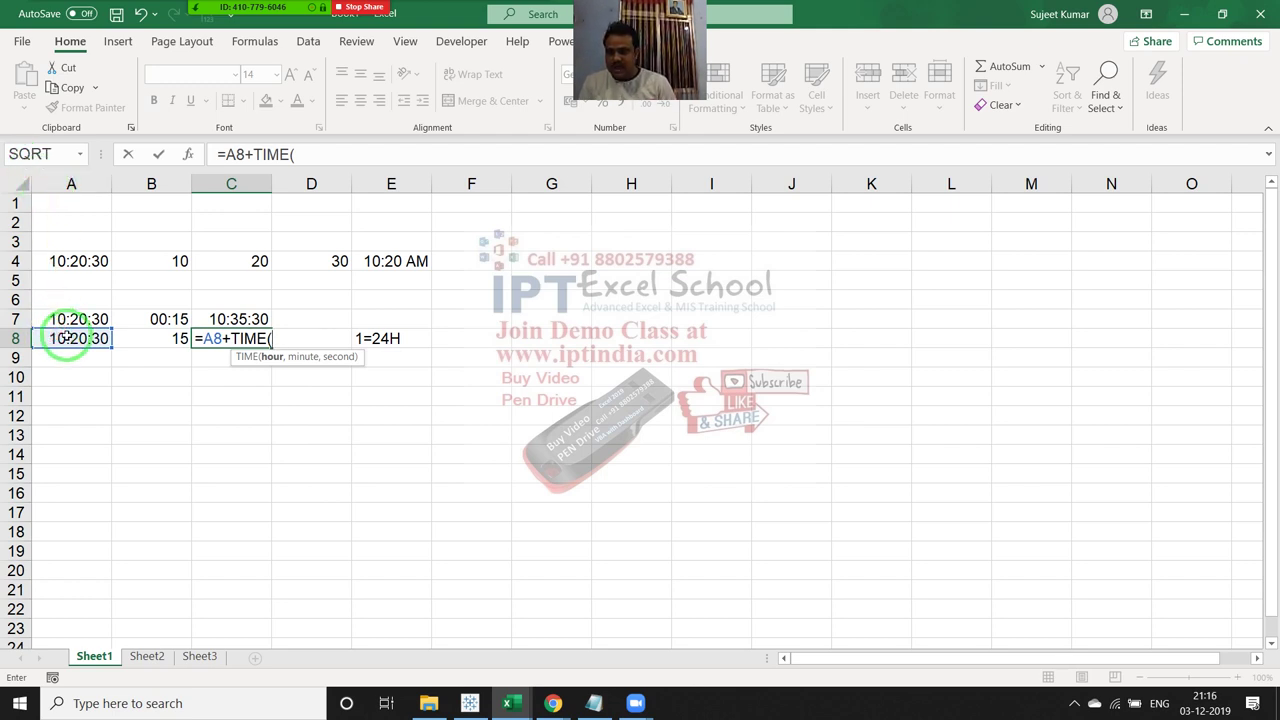
{"action": "type", "text": "0"}
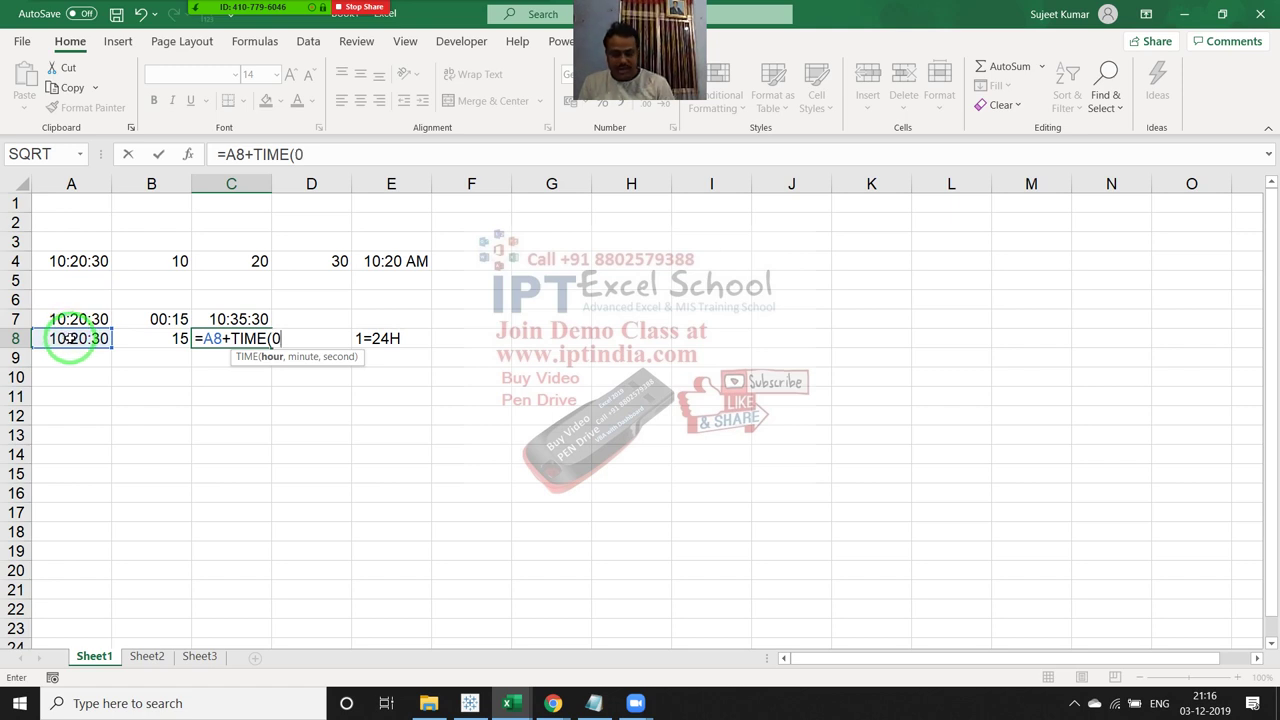
{"action": "type", "text": ","}
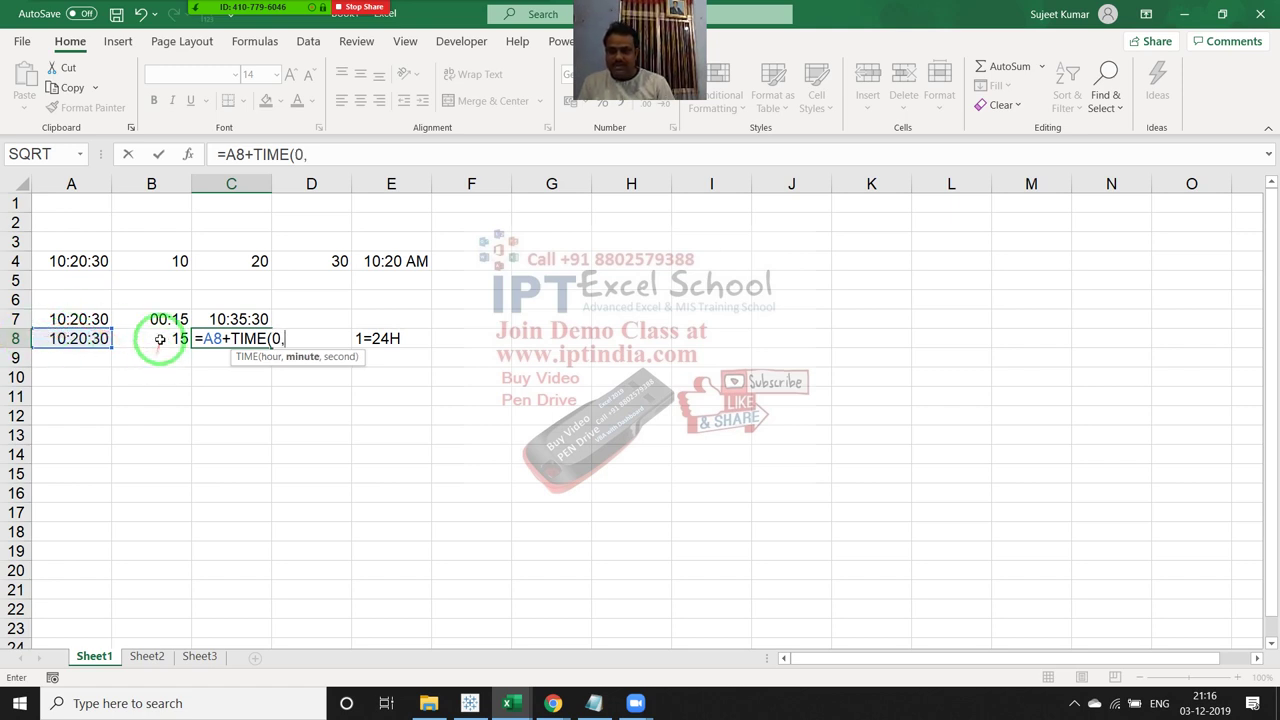
{"action": "left_click", "coordinate": [158, 341]}
{"action": "type", "text": ",0"}
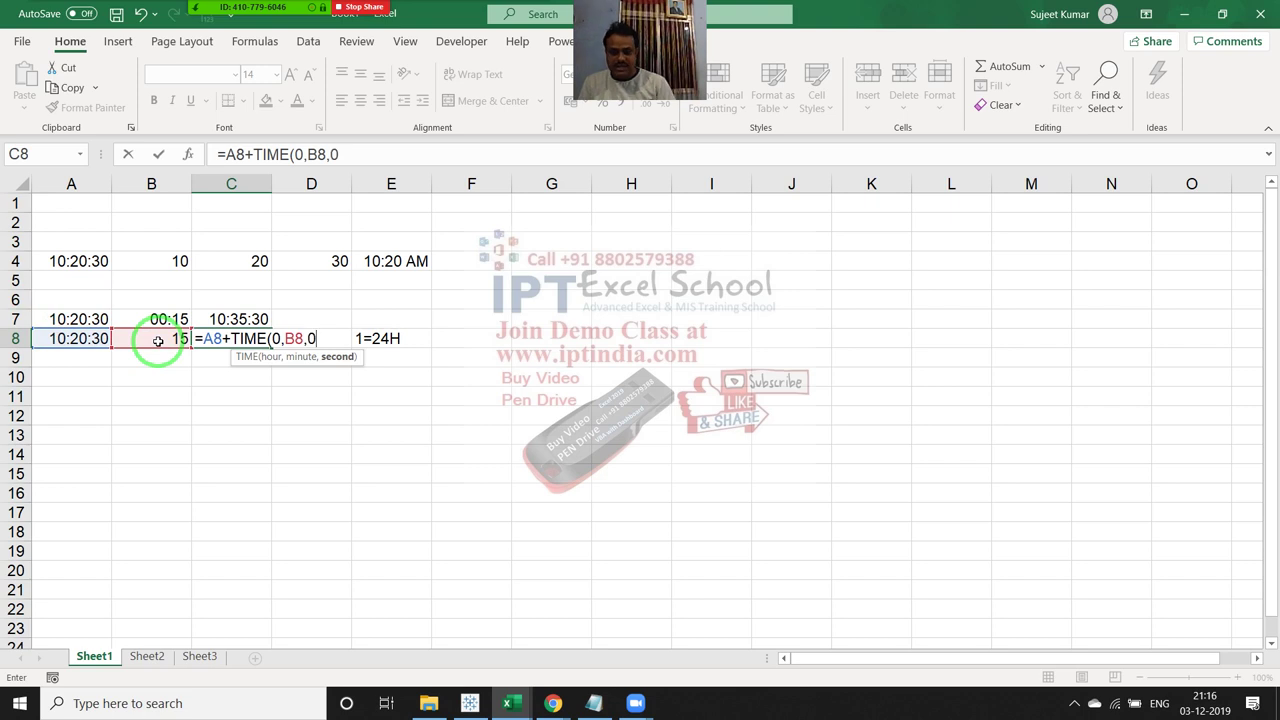
{"action": "type", "text": ")"}
{"action": "key", "text": "Return"}
{"action": "key", "text": "Up"}
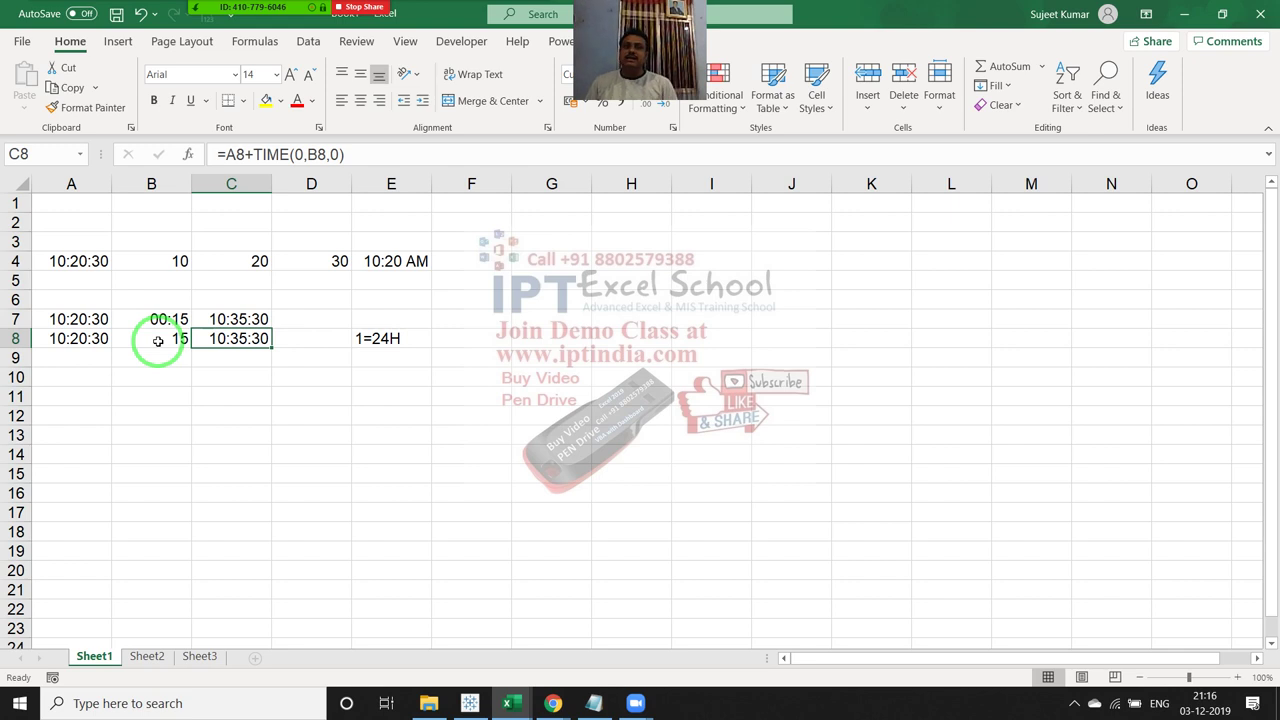
- Enter 10:20:30 in A10 and 14:20:00 in B10
{"action": "key", "text": "Down"}
{"action": "key", "text": "Down"}
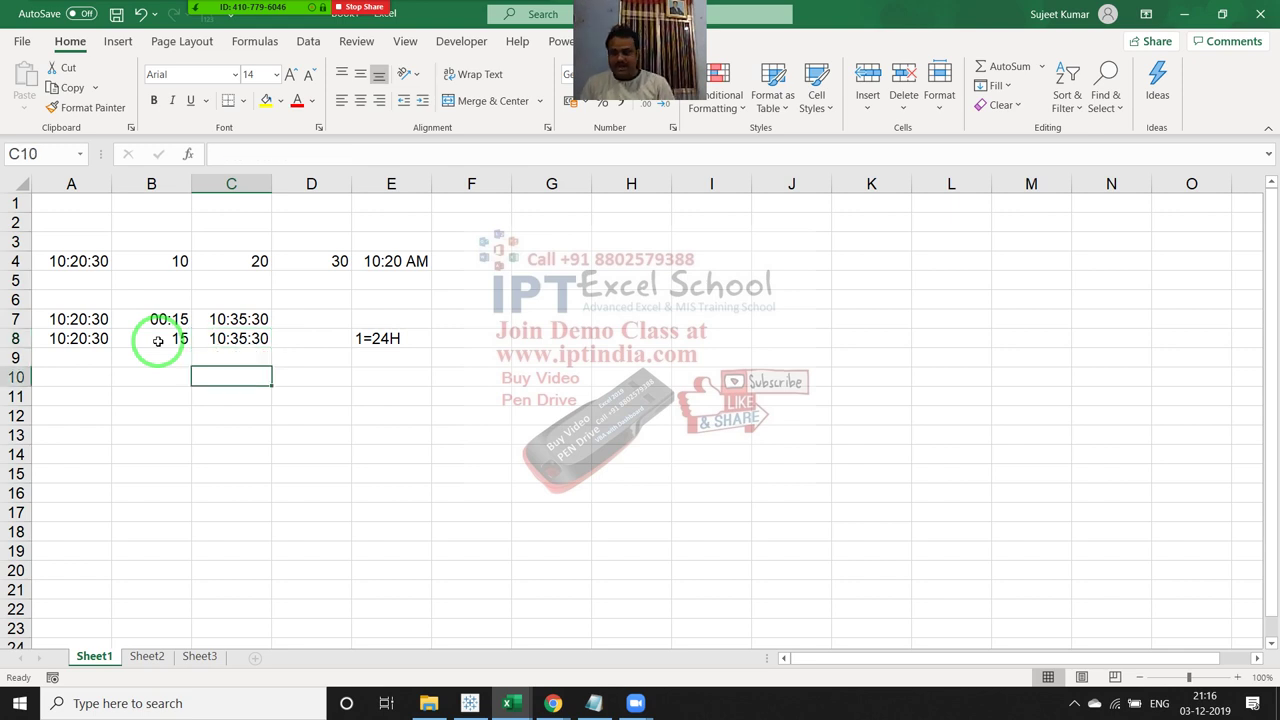
{"action": "key", "text": "Down"}
{"action": "key", "text": "Left"}
{"action": "key", "text": "Left"}
{"action": "key", "text": "Up"}
{"action": "type", "text": "10"}
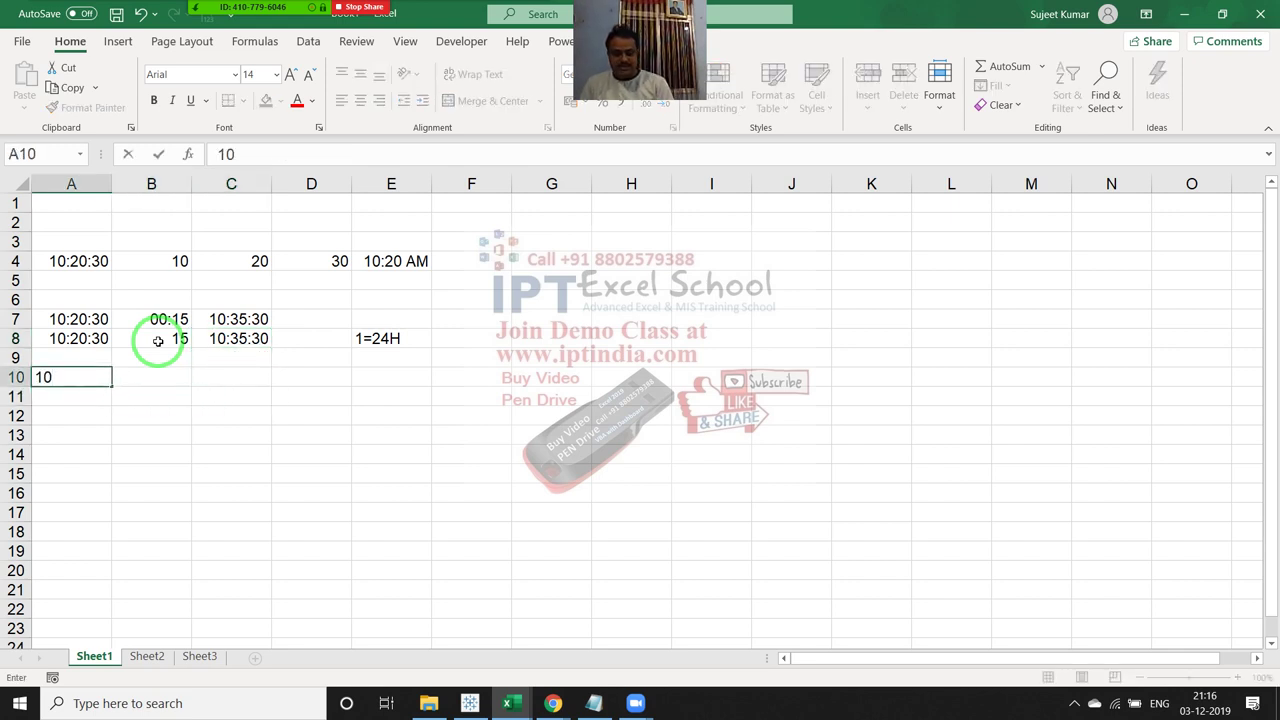
{"action": "type", "text": ":20:"}
{"action": "type", "text": "30"}
{"action": "key", "text": "Tab"}
{"action": "type", "text": "1"}
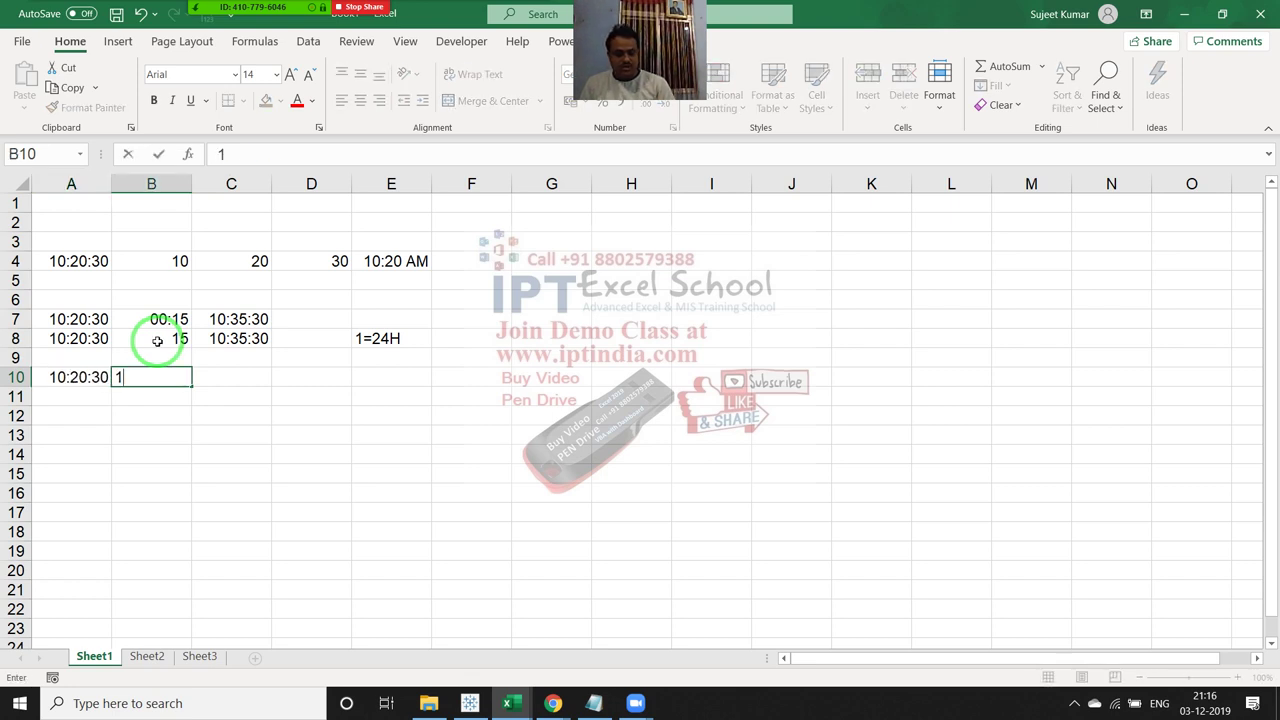
{"action": "type", "text": "4:20"}
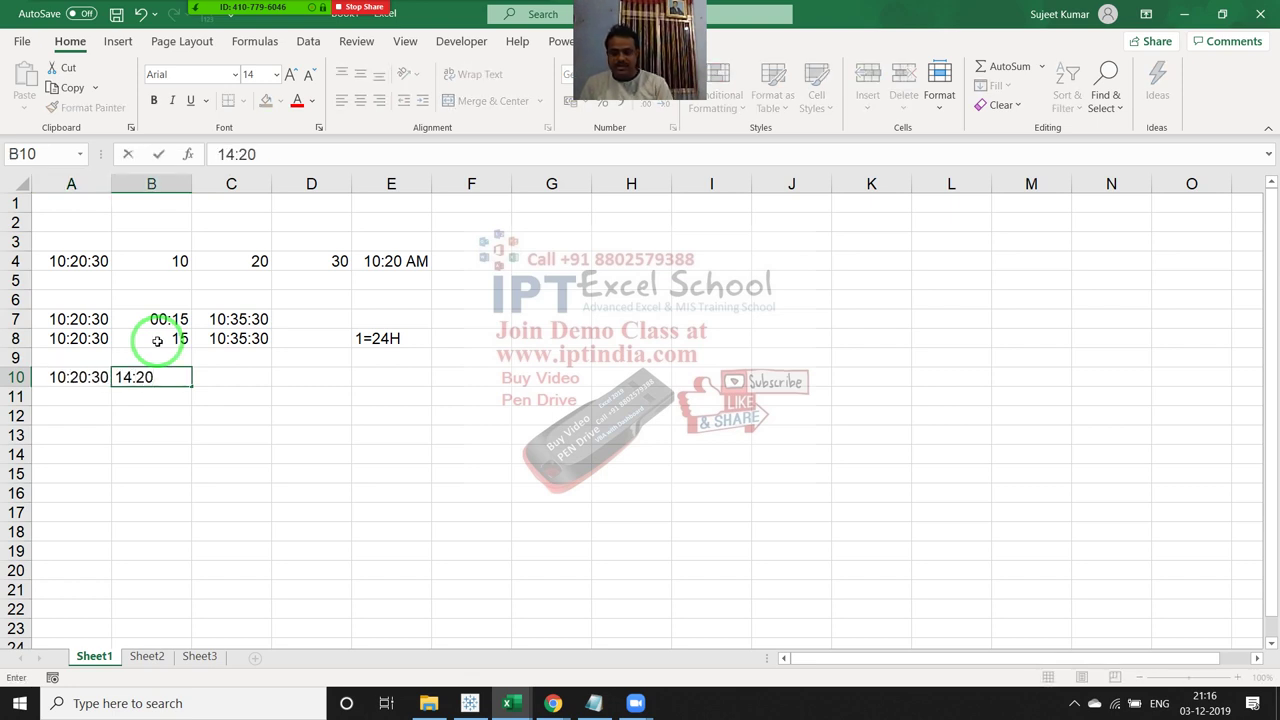
{"action": "type", "text": ":00"}
{"action": "key", "text": "Tab"}
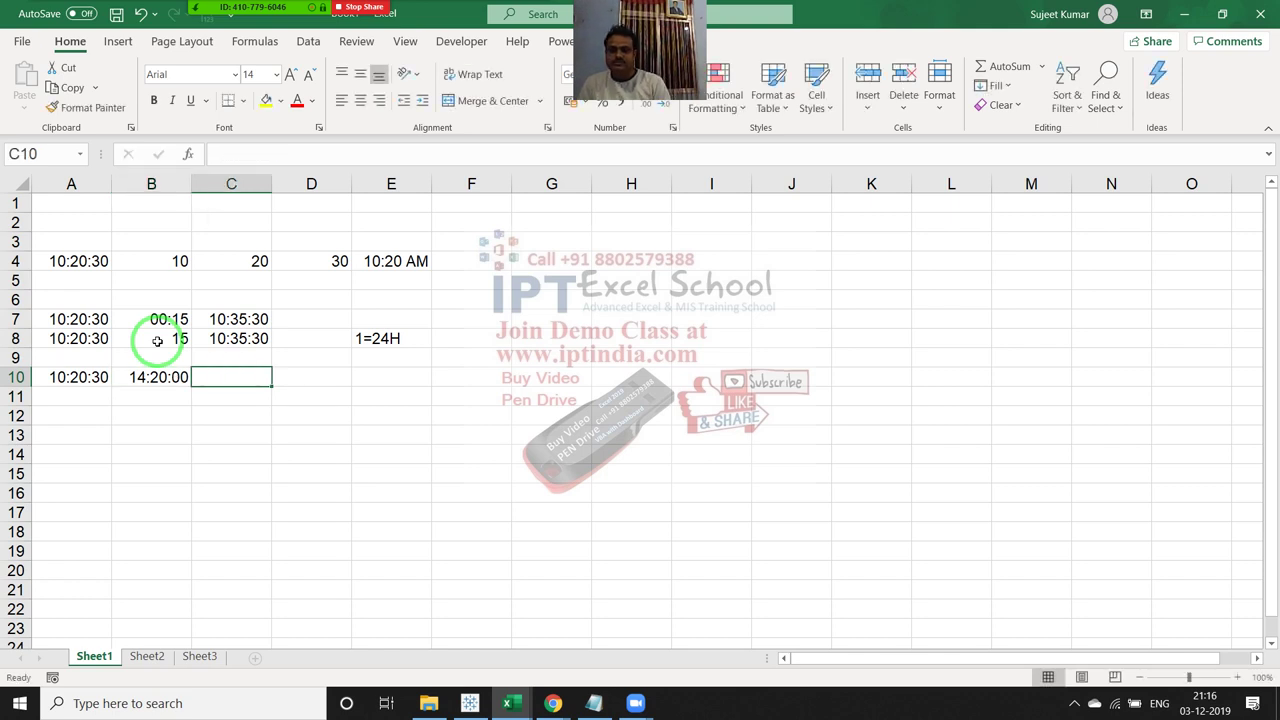
- Add the two times with =A10+B10 in C10 and put the note 00=24 in E10
{"action": "type", "text": "="}
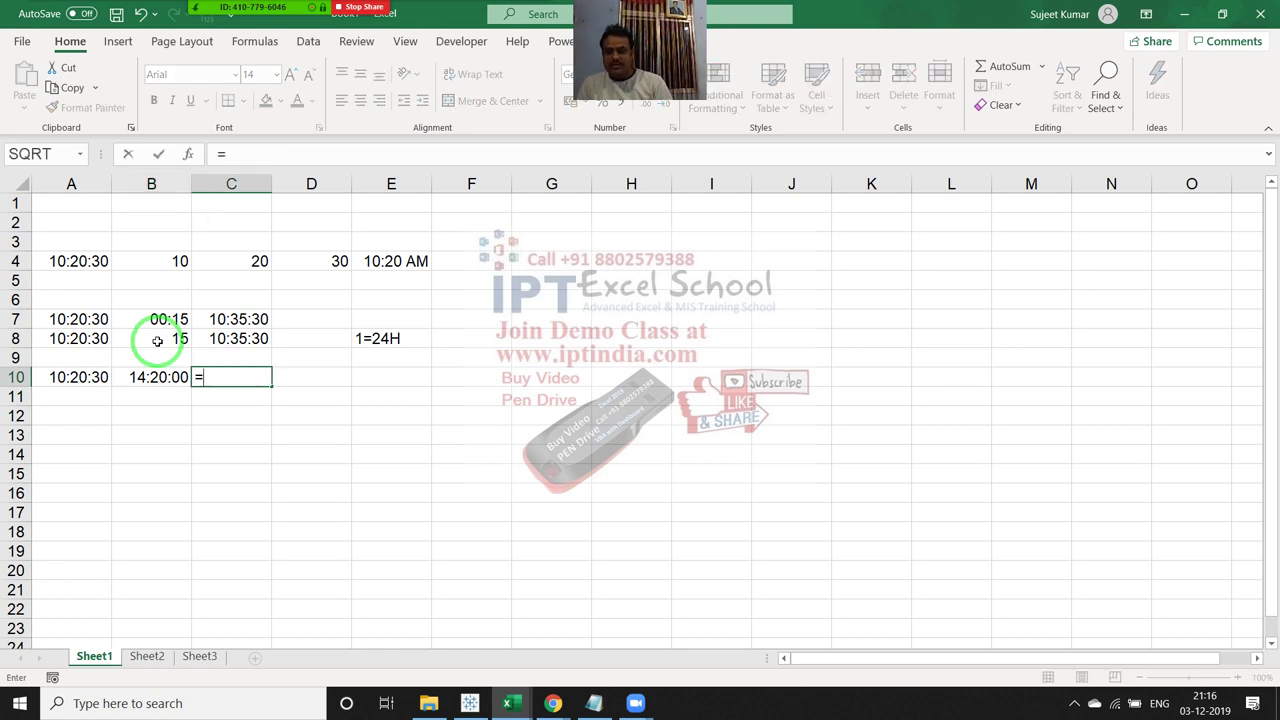
{"action": "key", "text": "Left"}
{"action": "key", "text": "Left"}
{"action": "key", "text": "Right"}
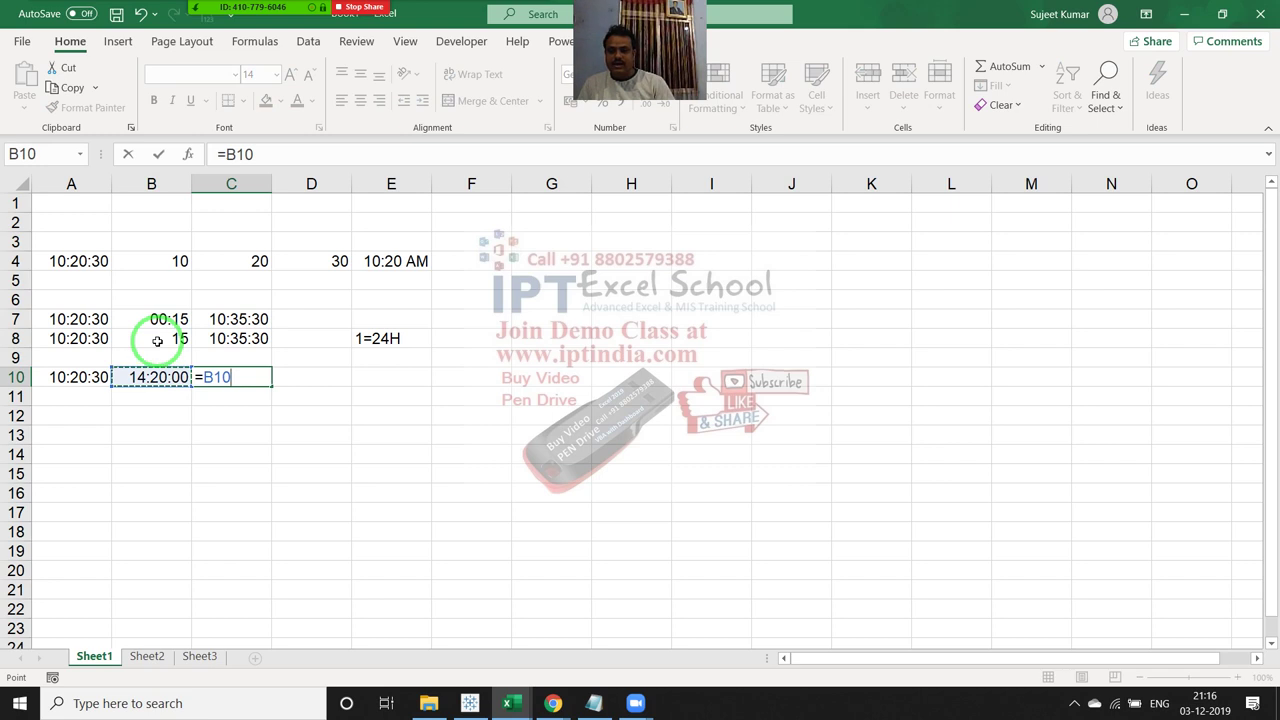
{"action": "key", "text": "Left"}
{"action": "type", "text": "+"}
{"action": "key", "text": "Left"}
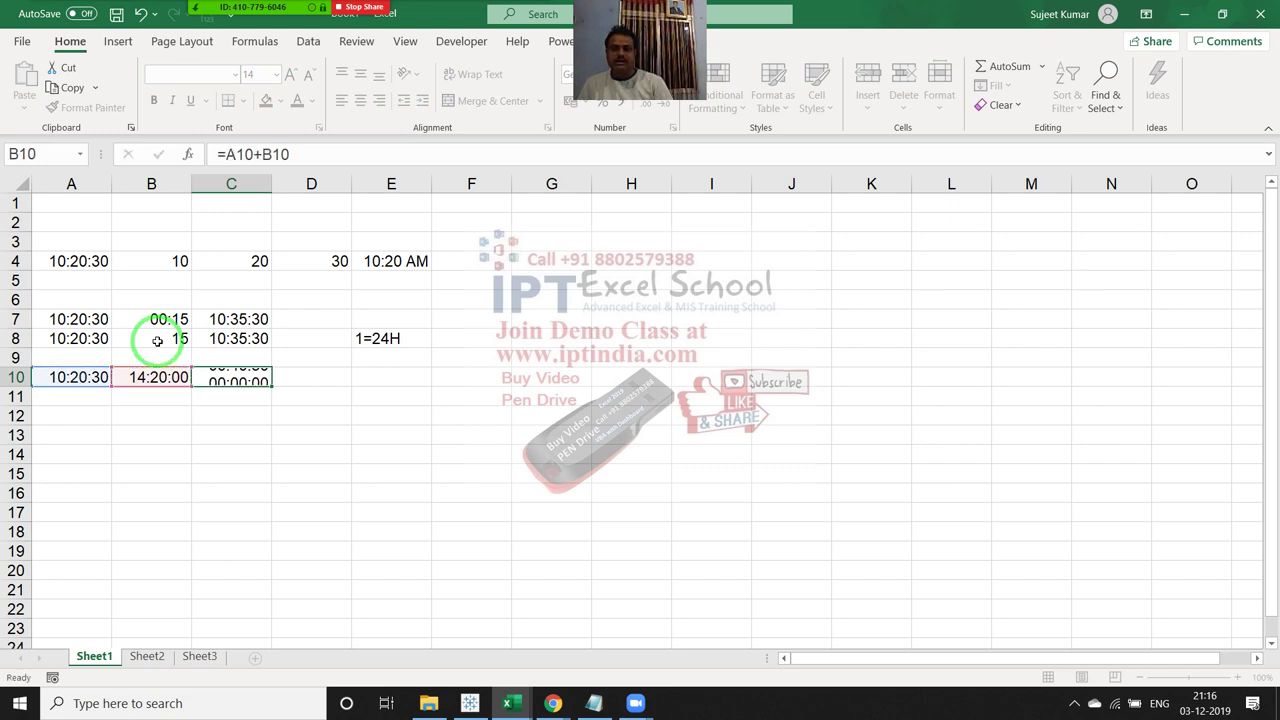
{"action": "key", "text": "Return"}
{"action": "key", "text": "Up"}
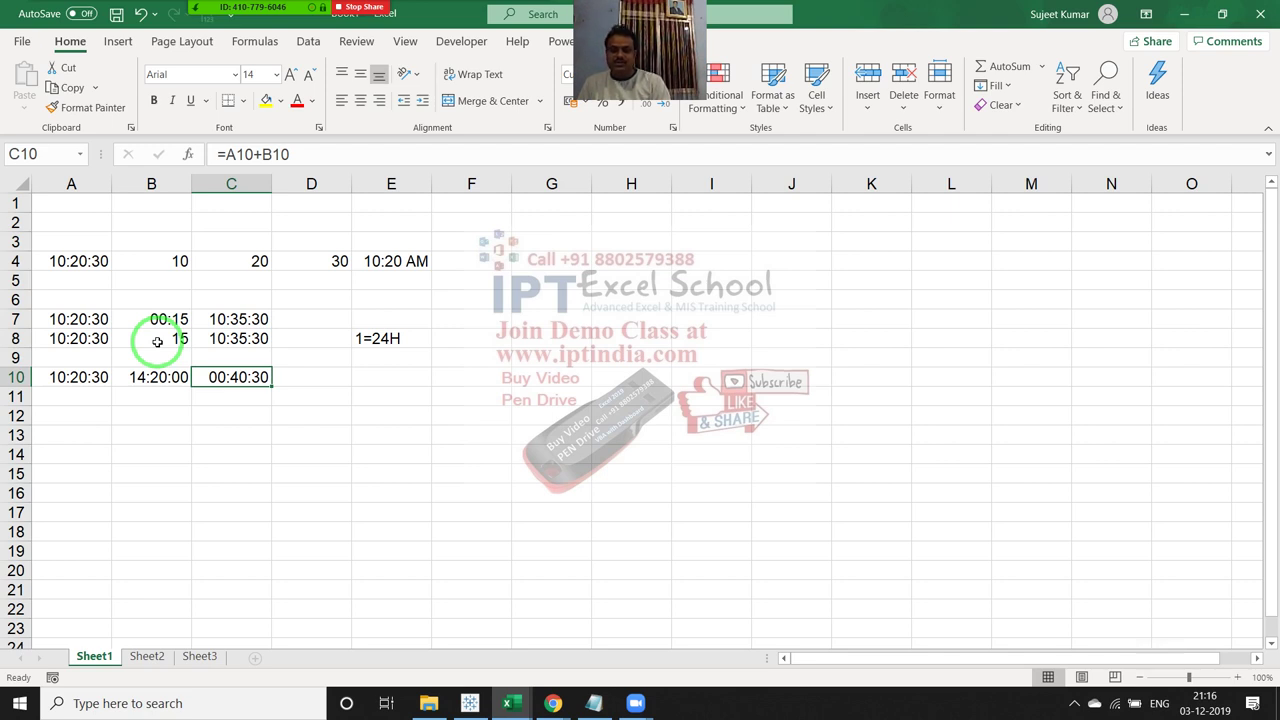
{"action": "key", "text": "Right"}
{"action": "key", "text": "Right"}
{"action": "type", "text": "00"}
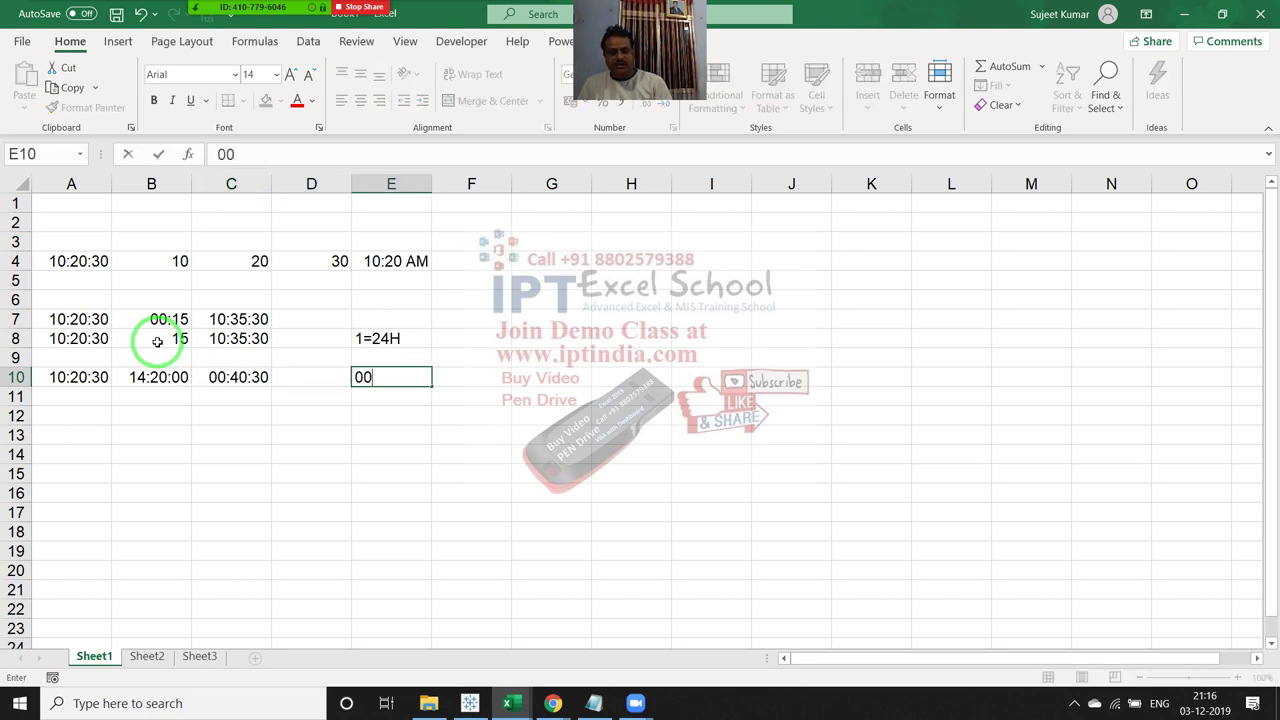
{"action": "type", "text": "=24"}
{"action": "key", "text": "Return"}
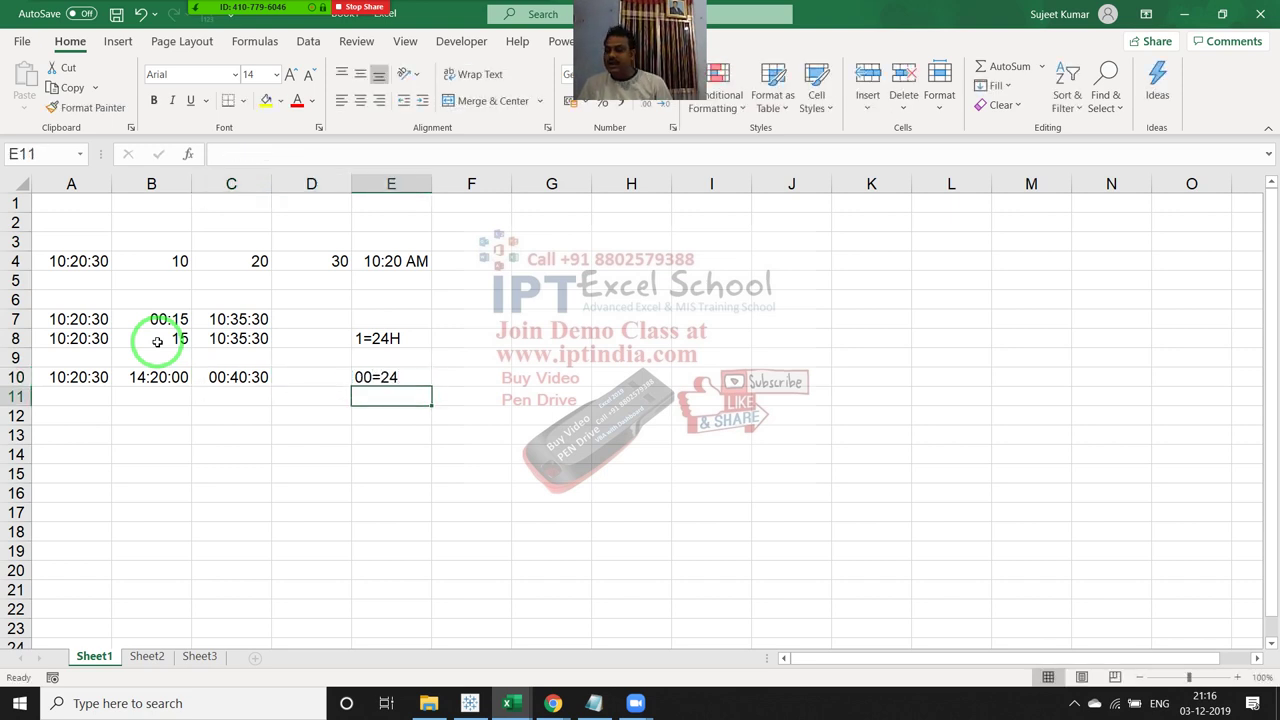
- Change the time in B10 to 13:20:00
{"action": "key", "text": "Up"}
{"action": "key", "text": "Left"}
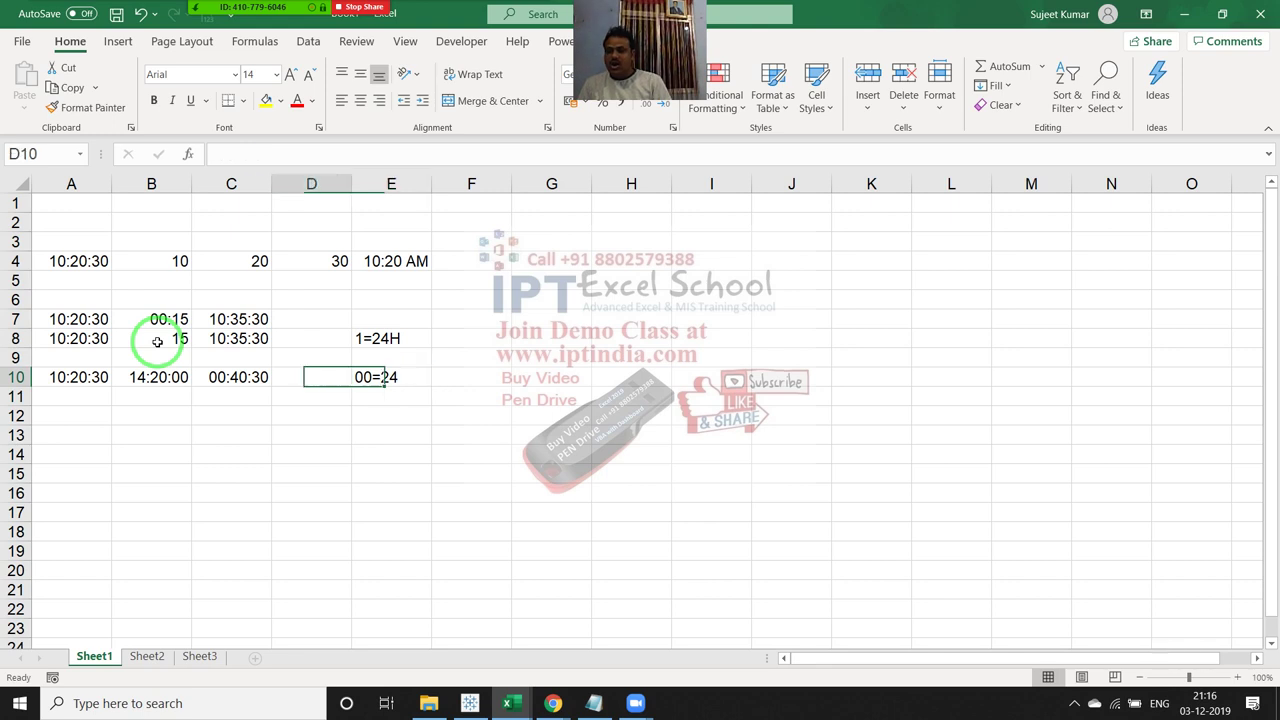
{"action": "key", "text": "Left"}
{"action": "key", "text": "Left"}
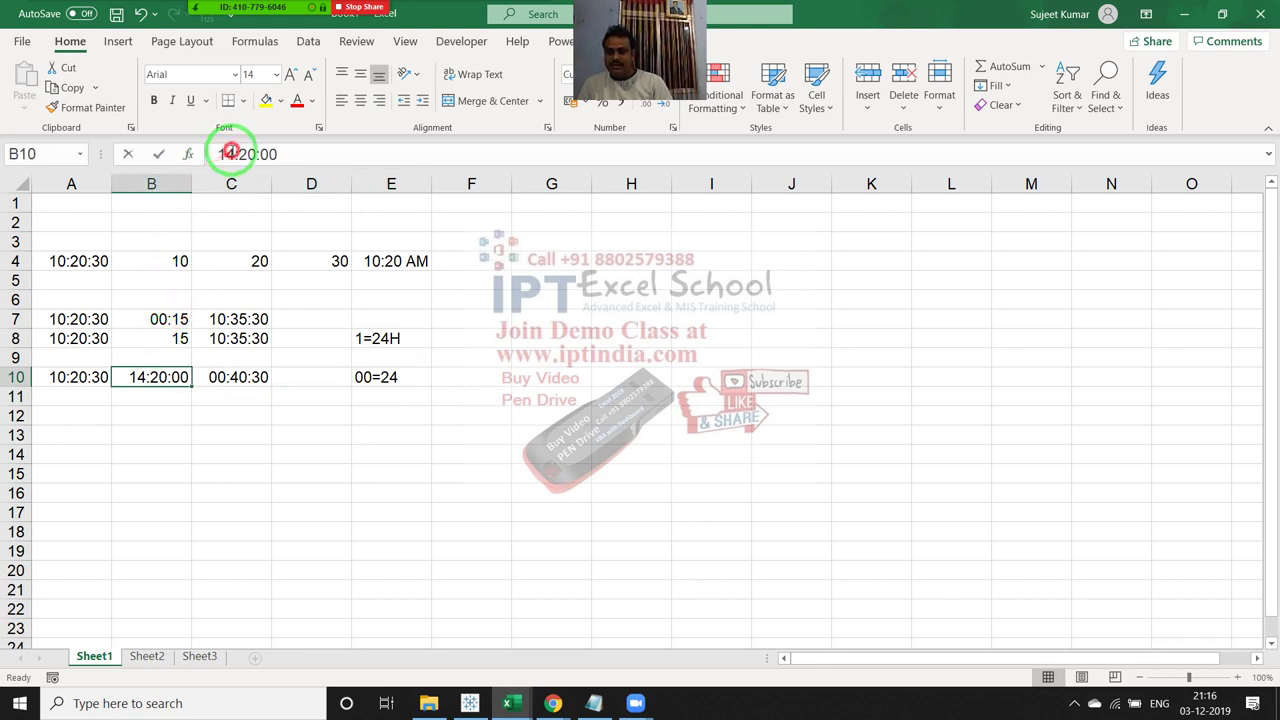
{"action": "left_click", "coordinate": [234, 154]}
{"action": "key", "text": "BackSpace"}
{"action": "type", "text": "3"}
{"action": "key", "text": "Return"}
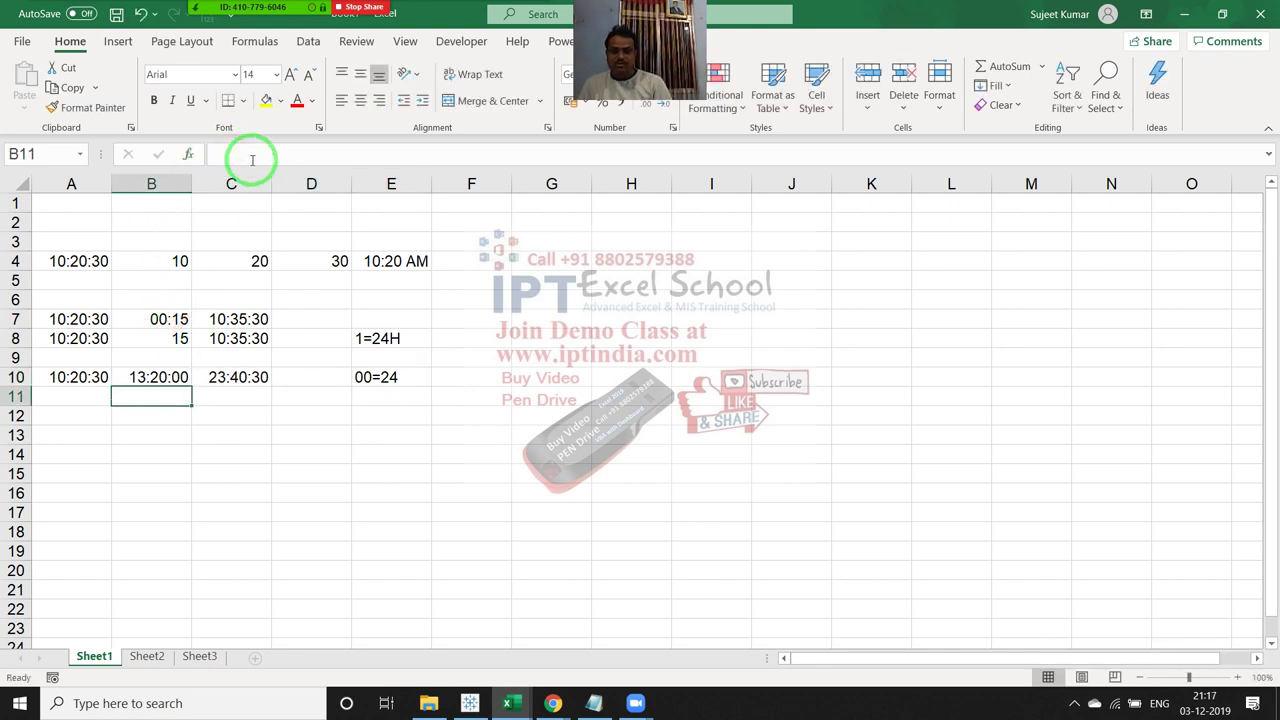
- Change B10 again to 15:20:00 so the C10 sum wraps to 01:40:30
{"action": "key", "text": "Up"}
{"action": "left_click", "coordinate": [234, 154]}
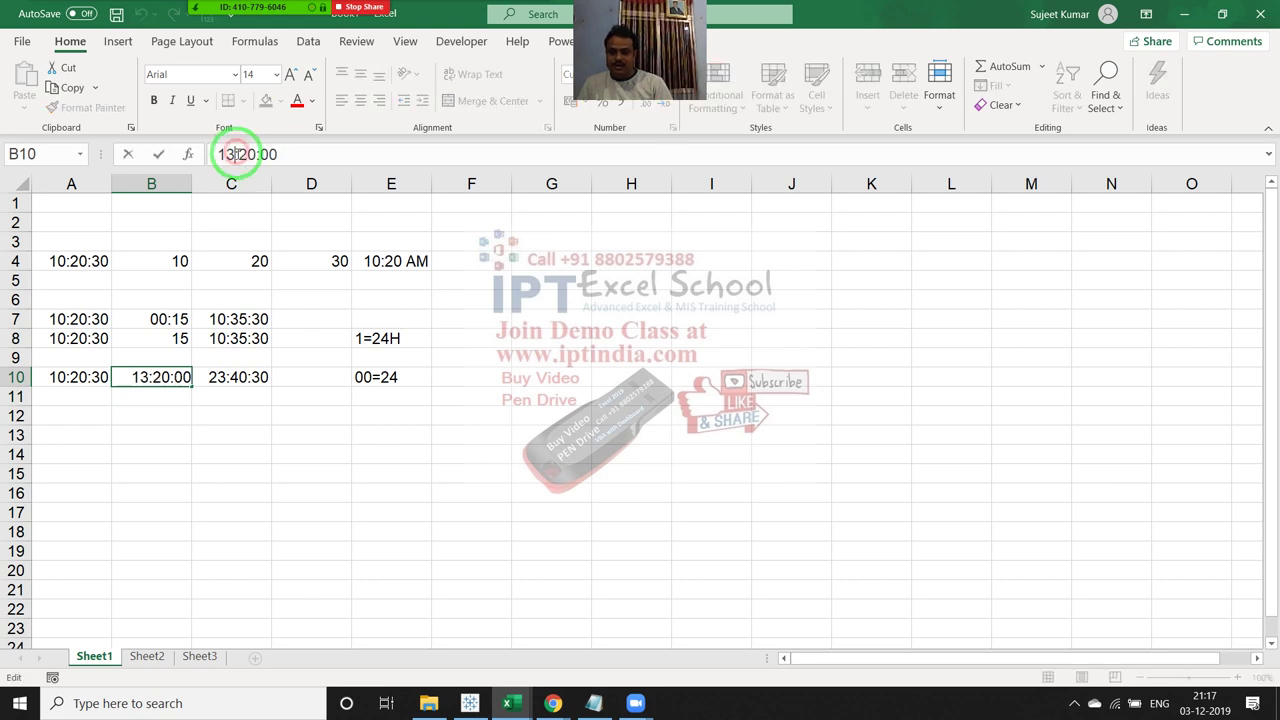
{"action": "key", "text": "BackSpace"}
{"action": "type", "text": "5"}
{"action": "key", "text": "Return"}
{"action": "key", "text": "Up"}
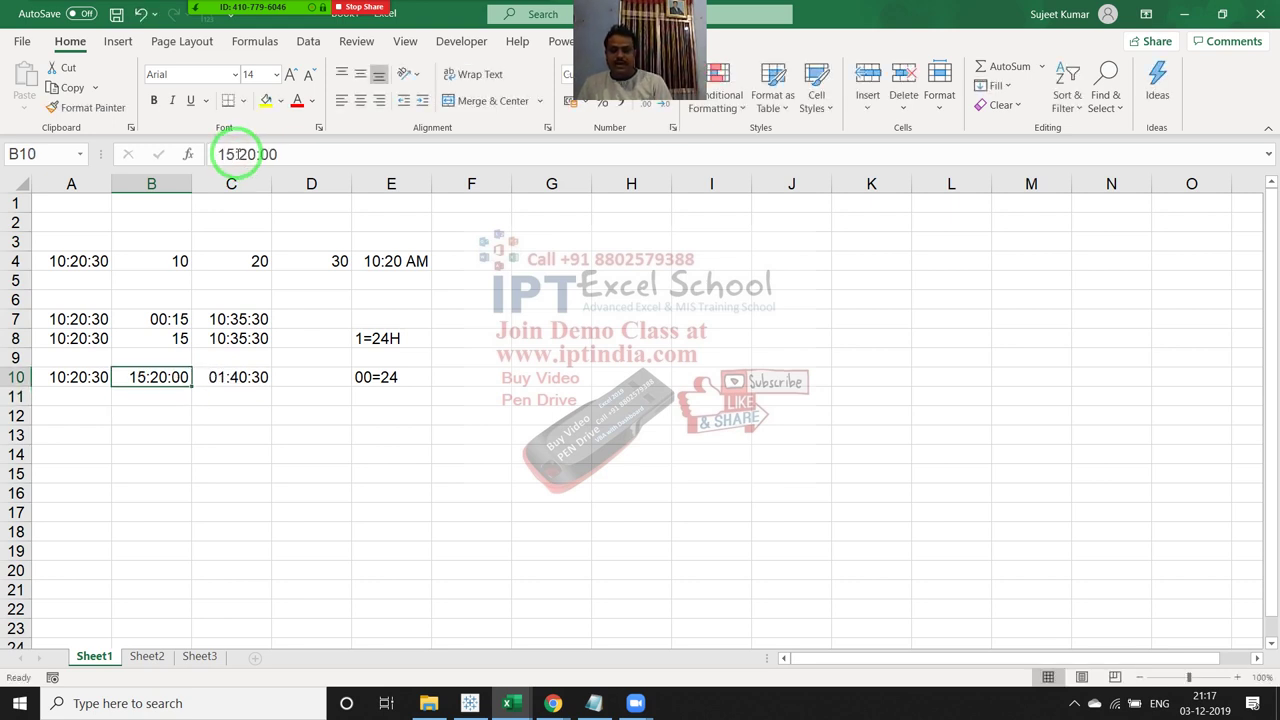
{"action": "key", "text": "Up"}
{"action": "key", "text": "Right"}
{"action": "key", "text": "Down"}
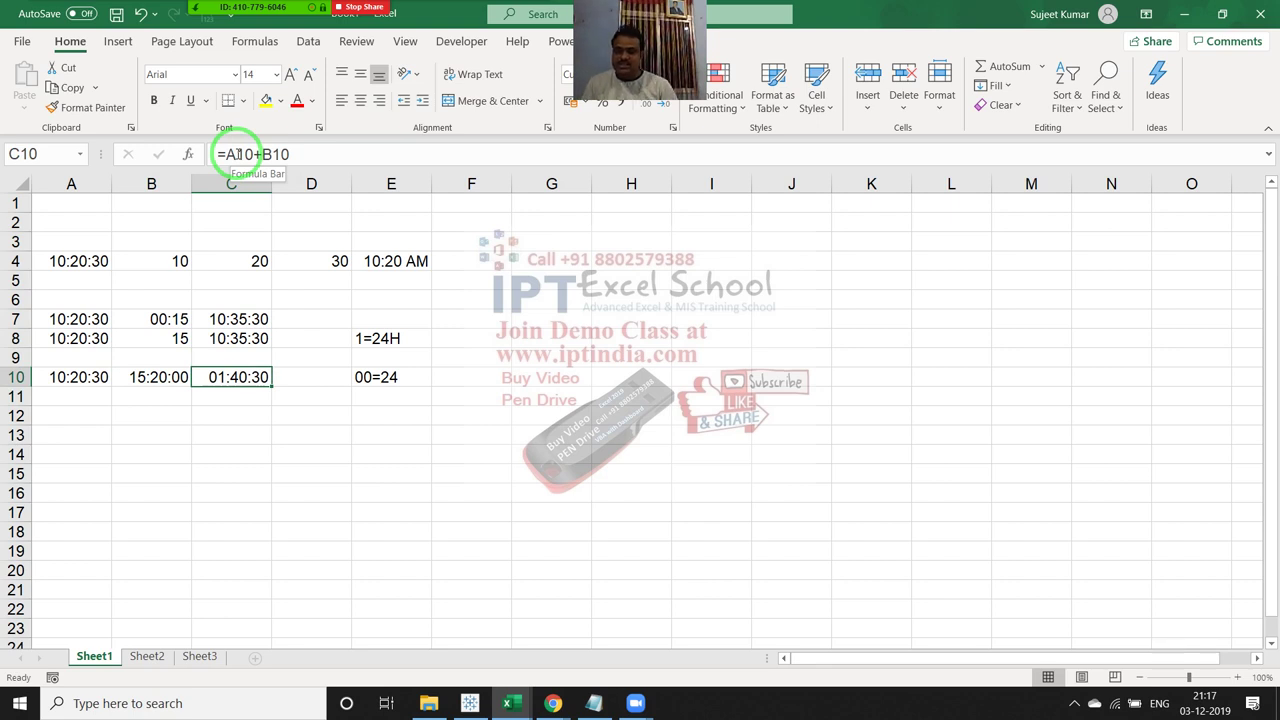
- Switch C10's number format to General so the sum shows 1.069792
{"action": "left_click", "coordinate": [675, 76]}
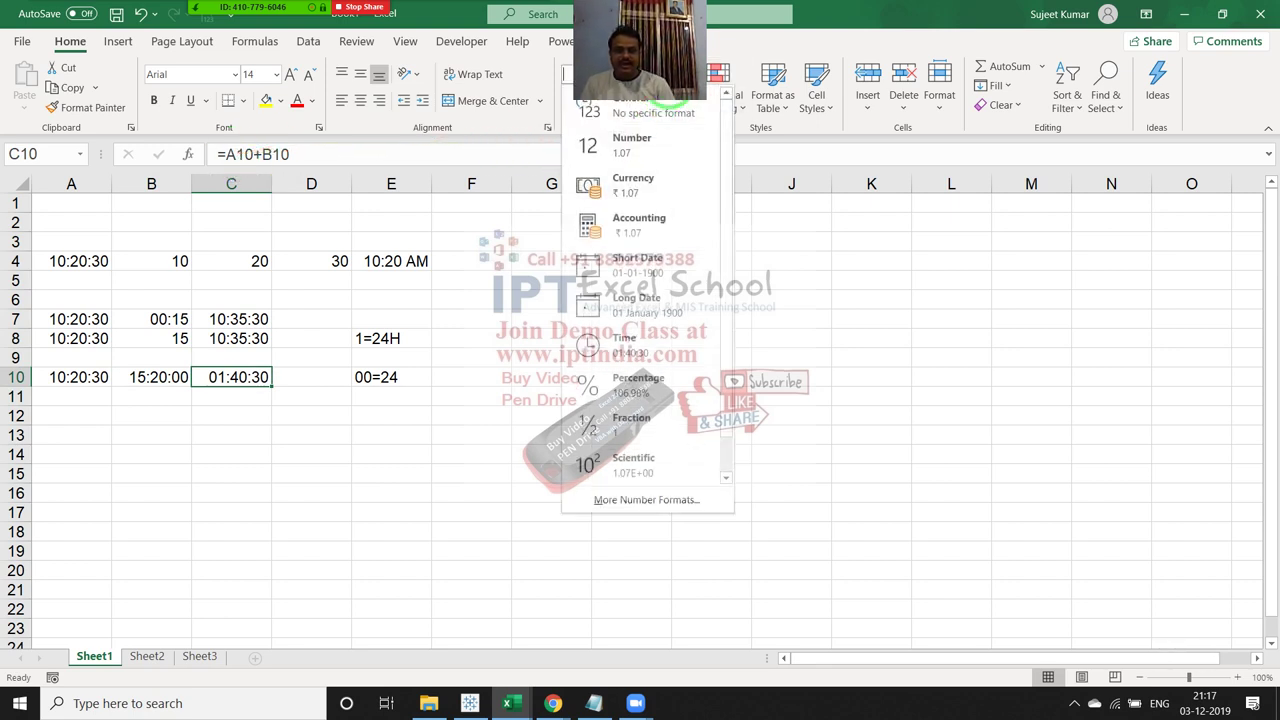
{"action": "left_click", "coordinate": [672, 102]}
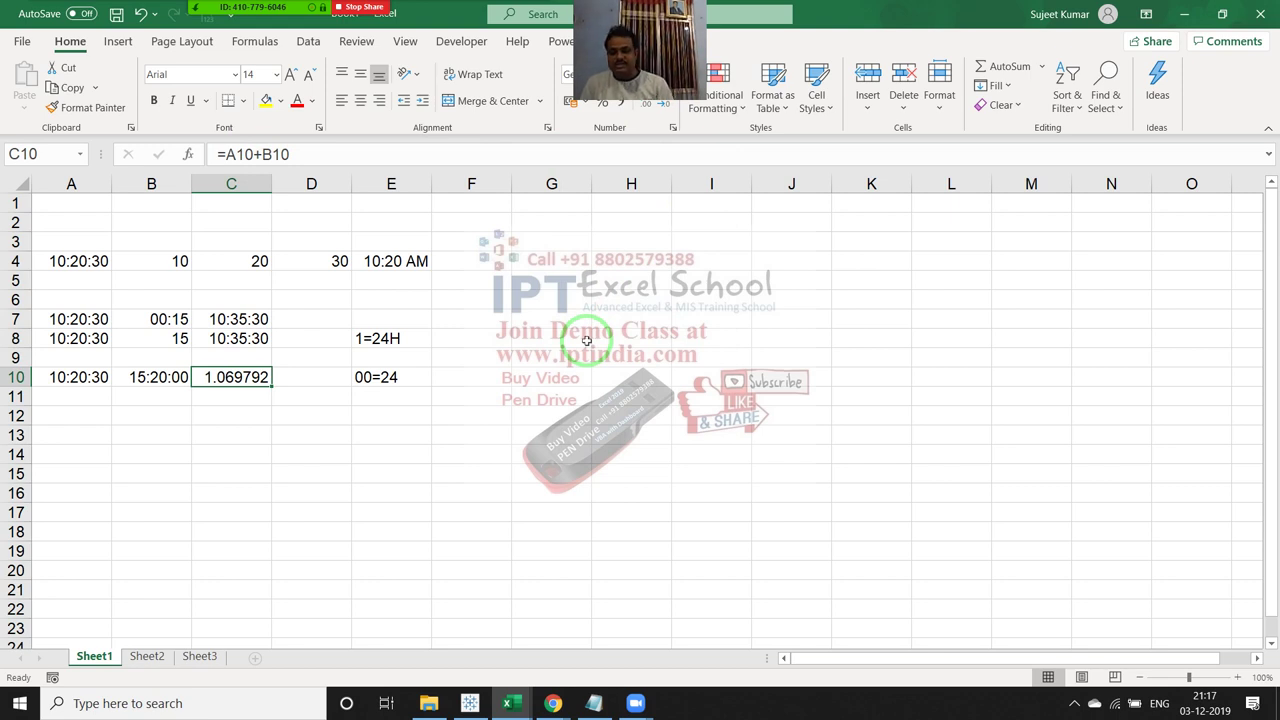
{"action": "key", "text": "Right"}
{"action": "key", "text": "Right"}
{"action": "key", "text": "Right"}
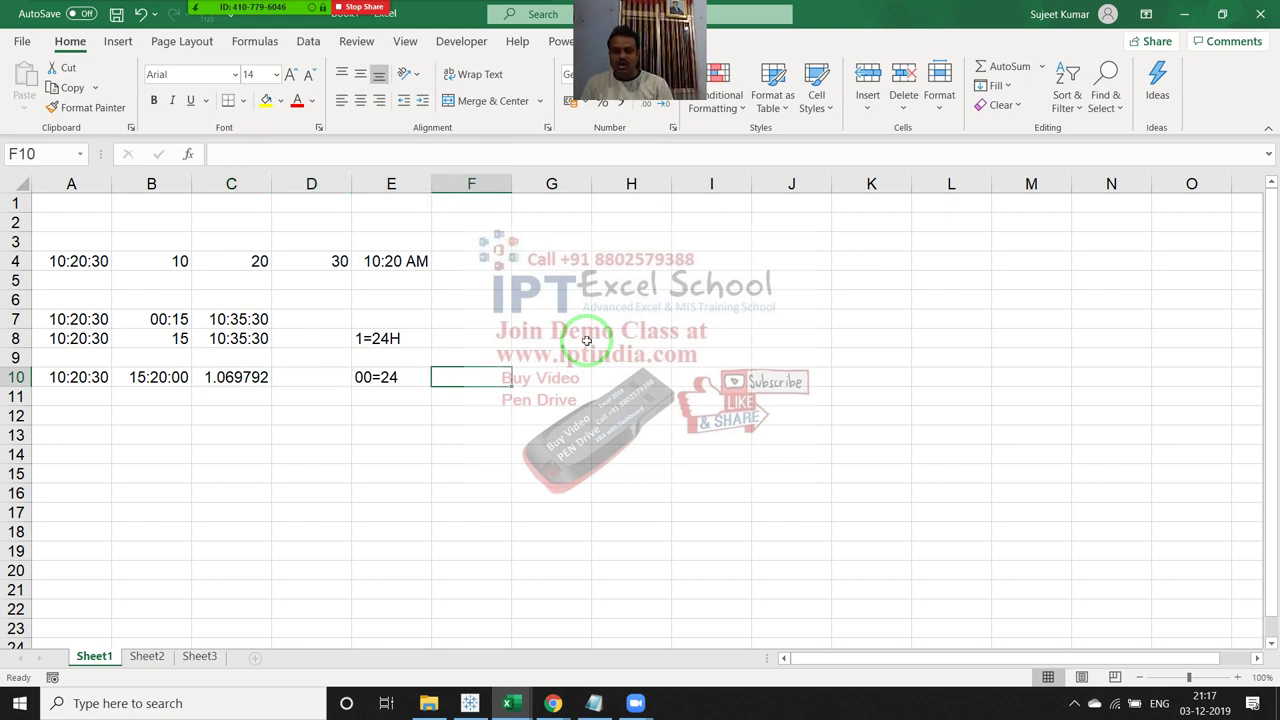
- Enter 1 1:00 in F10, then delete it and return to the C10 sum
{"action": "type", "text": "1"}
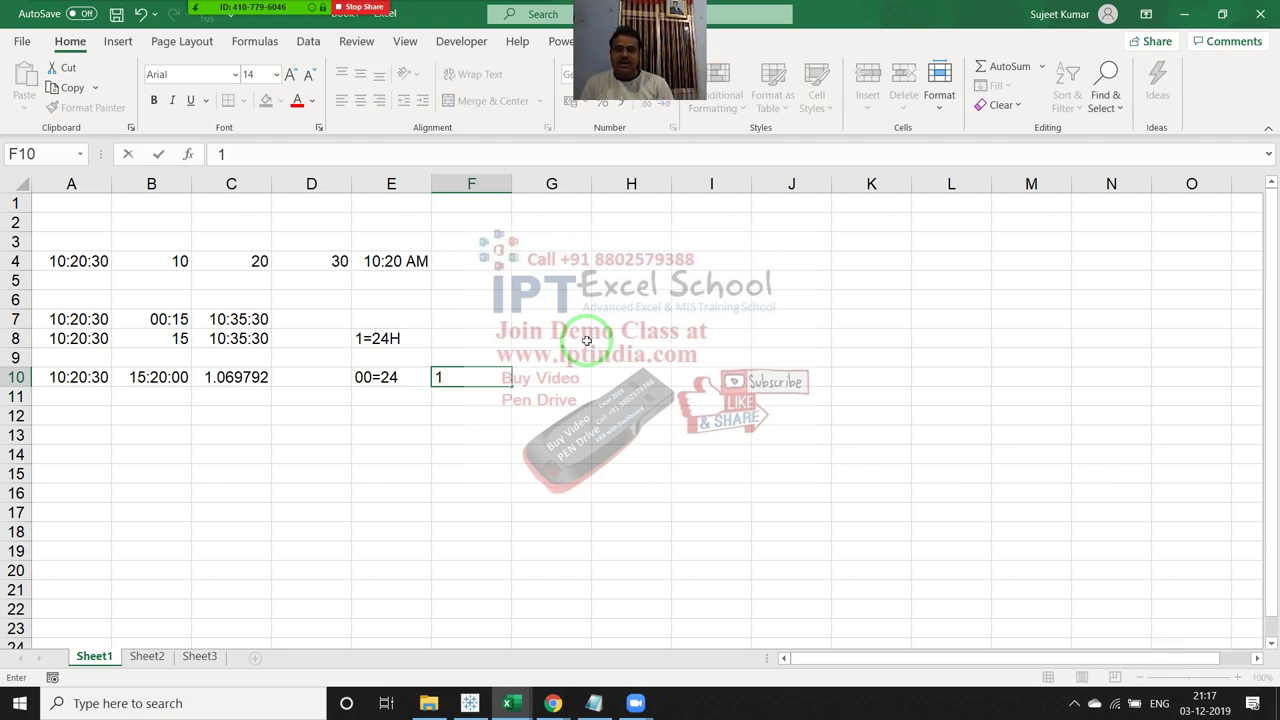
{"action": "type", "text": " 1:"}
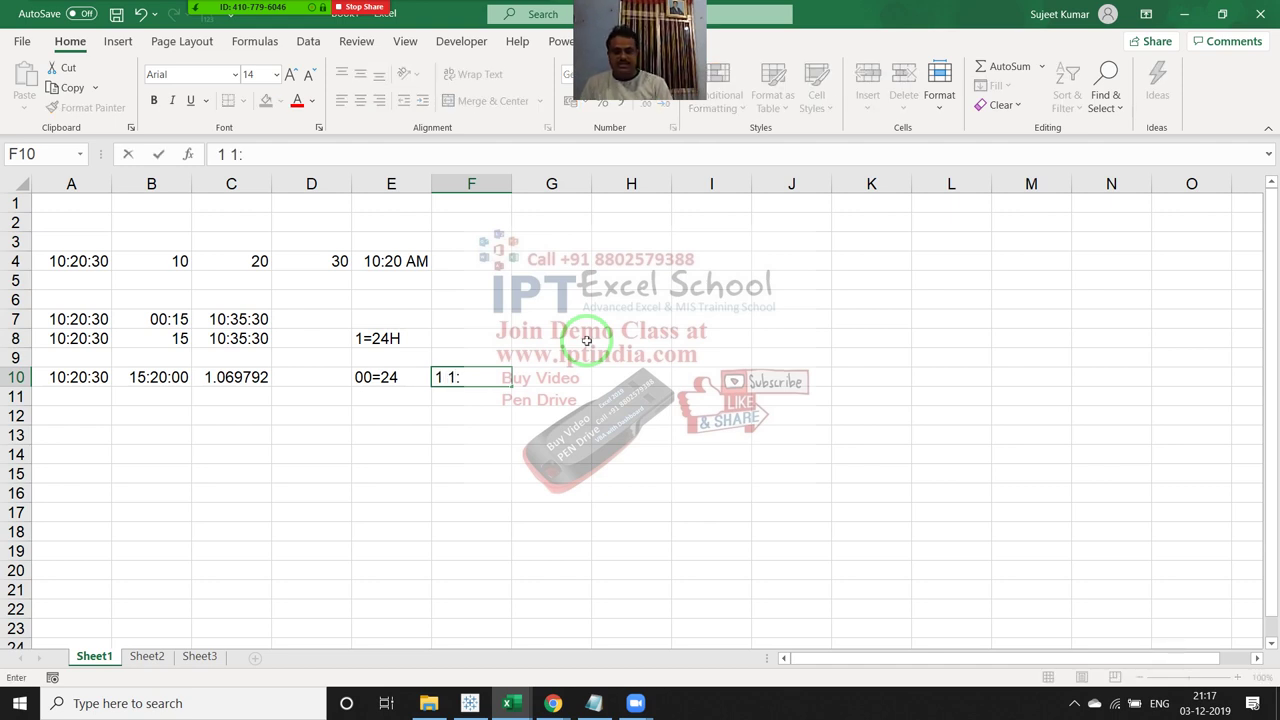
{"action": "type", "text": "00"}
{"action": "key", "text": "Return"}
{"action": "key", "text": "Up"}
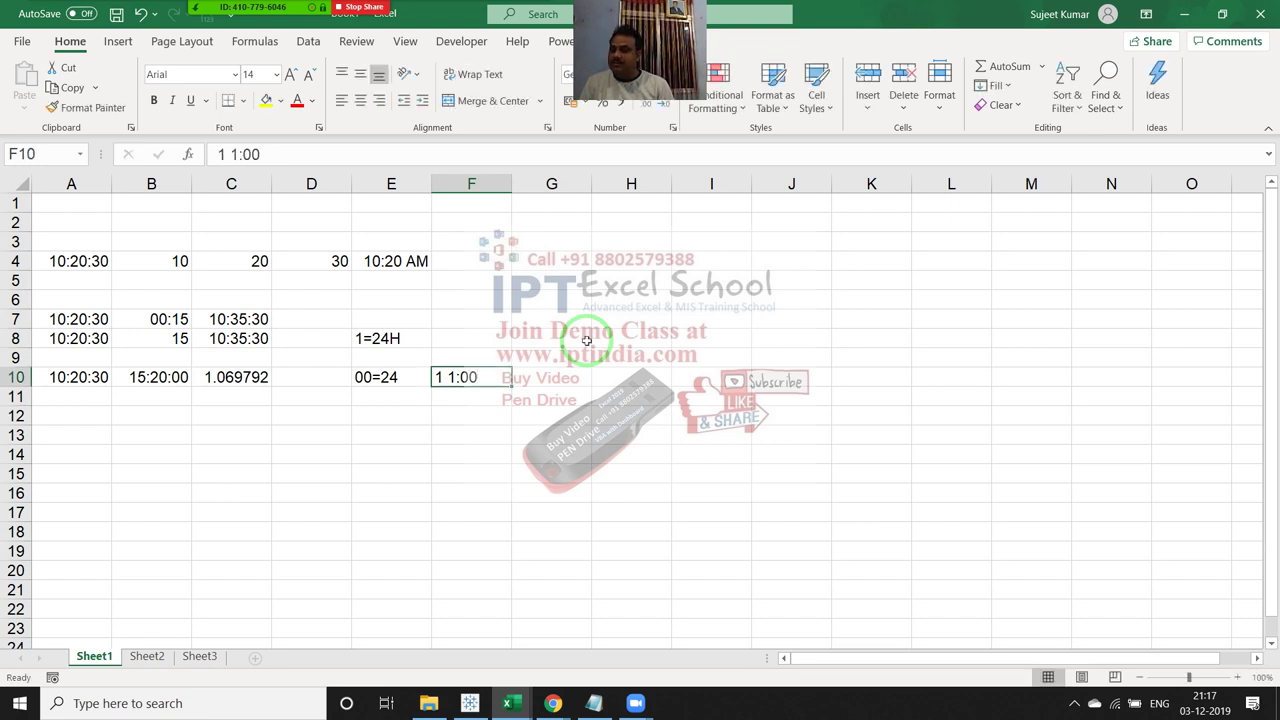
{"action": "key", "text": "Delete"}
{"action": "key", "text": "Left"}
{"action": "key", "text": "Left"}
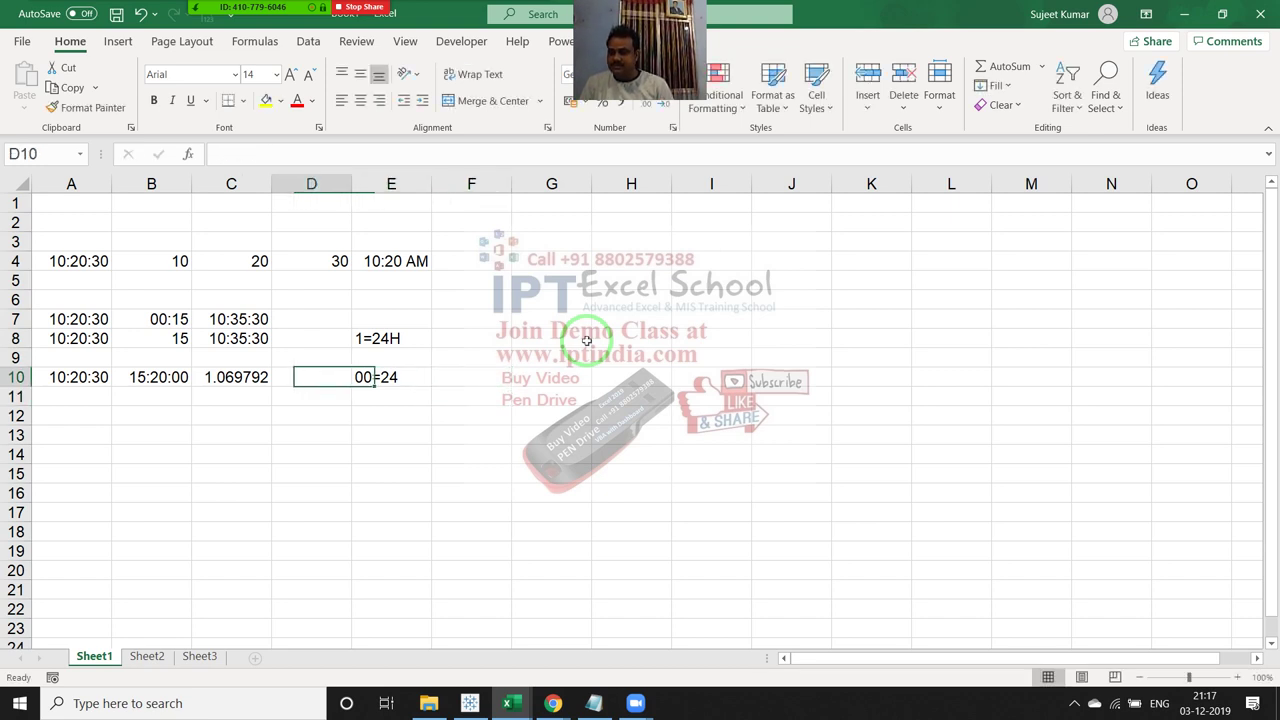
{"action": "key", "text": "Left"}
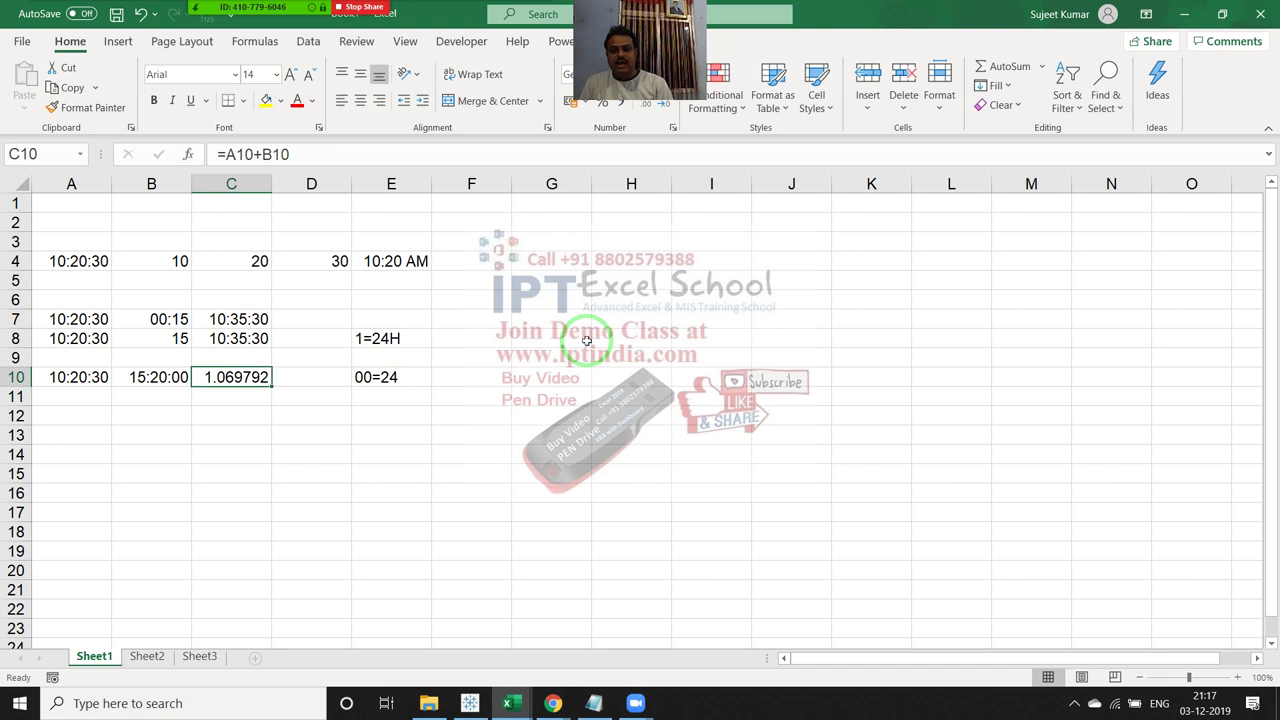
{"action": "left_click_drag", "start_coordinate": [600, 344], "coordinate": [775, 286]}
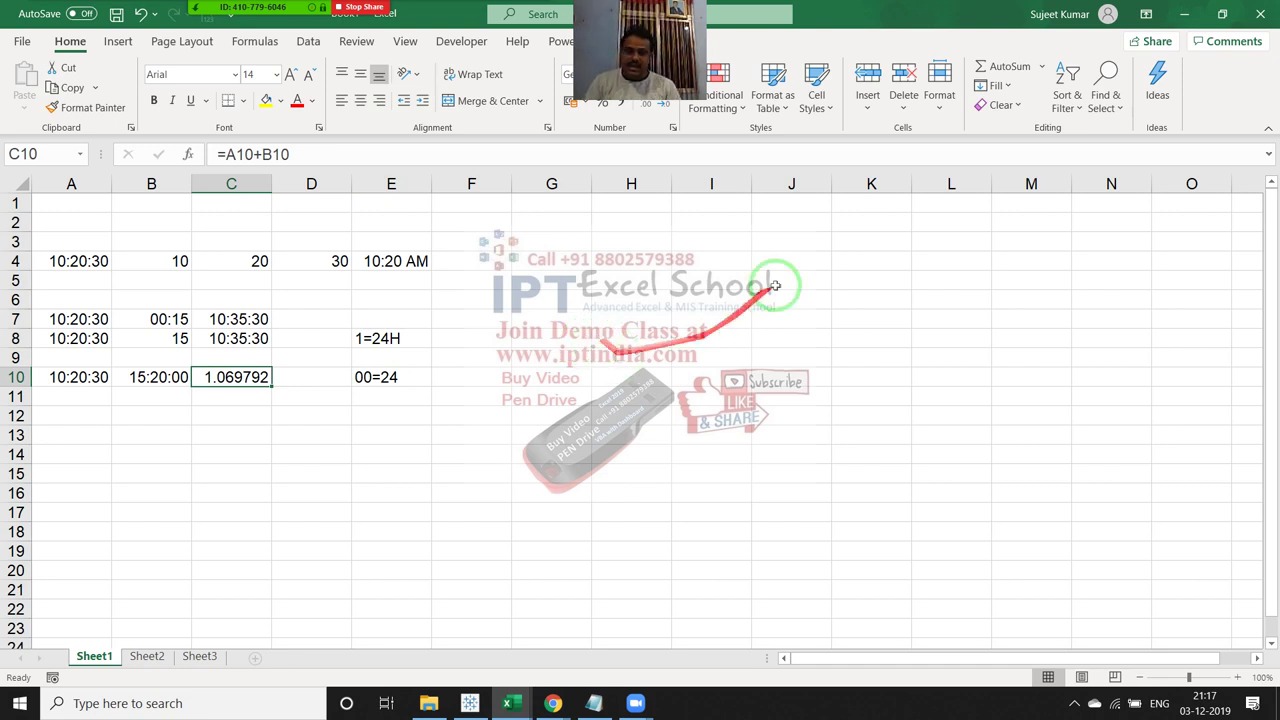
- Give C10 the English (United States) 37:30:55 time format so it reads 25:40:30
{"action": "left_click", "coordinate": [673, 127]}
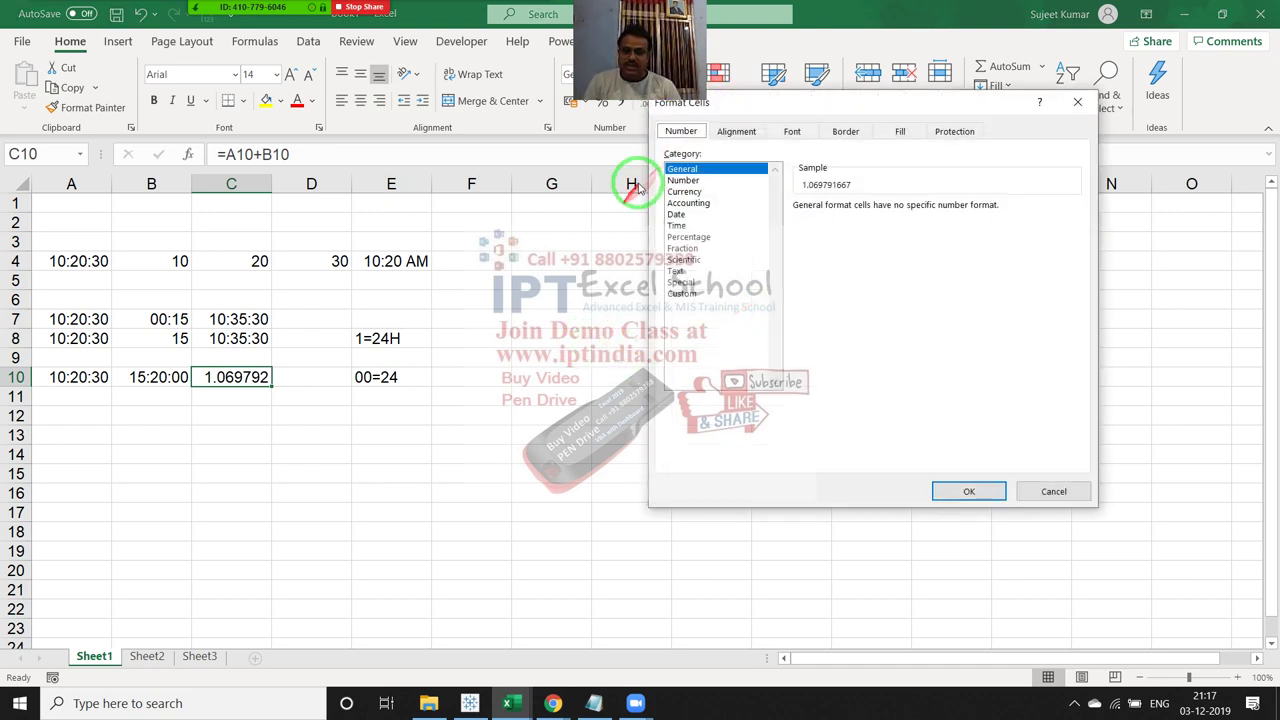
{"action": "left_click", "coordinate": [679, 226]}
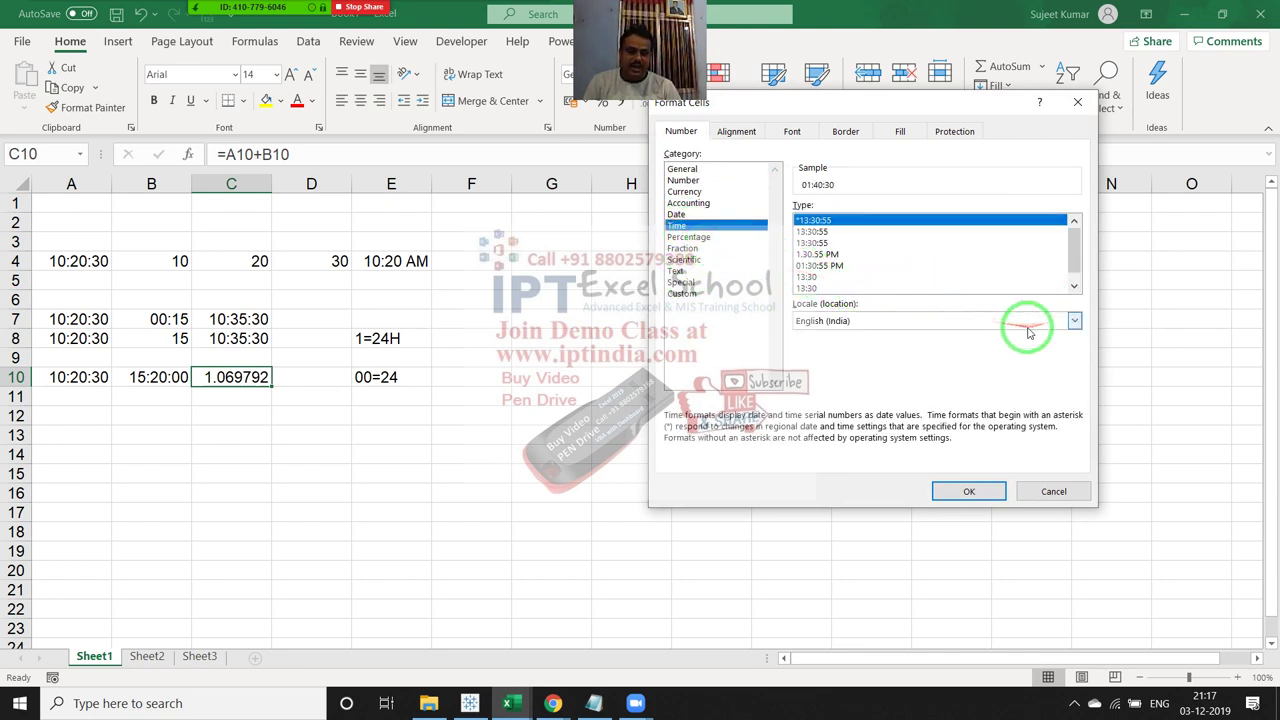
{"action": "left_click", "coordinate": [1027, 328]}
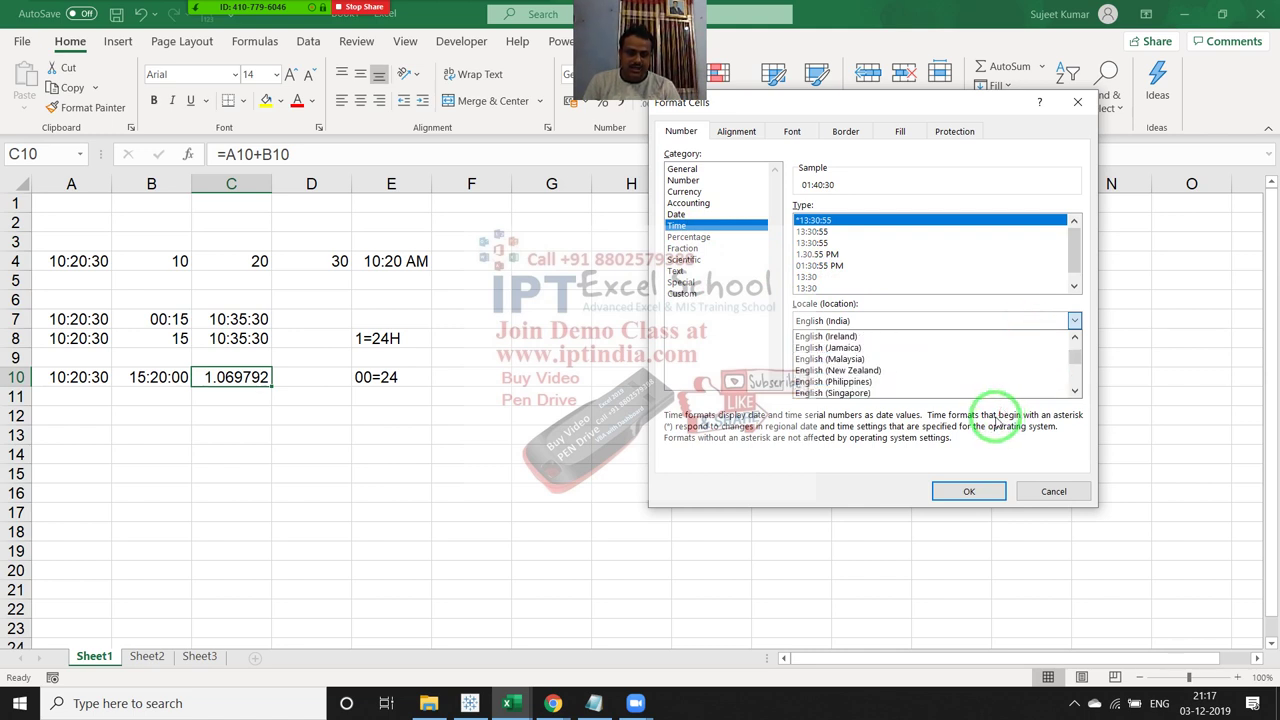
{"action": "scroll", "coordinate": [950, 415], "scroll_direction": "down", "scroll_amount": 2}
{"action": "scroll", "coordinate": [908, 405], "scroll_direction": "down", "scroll_amount": 1}
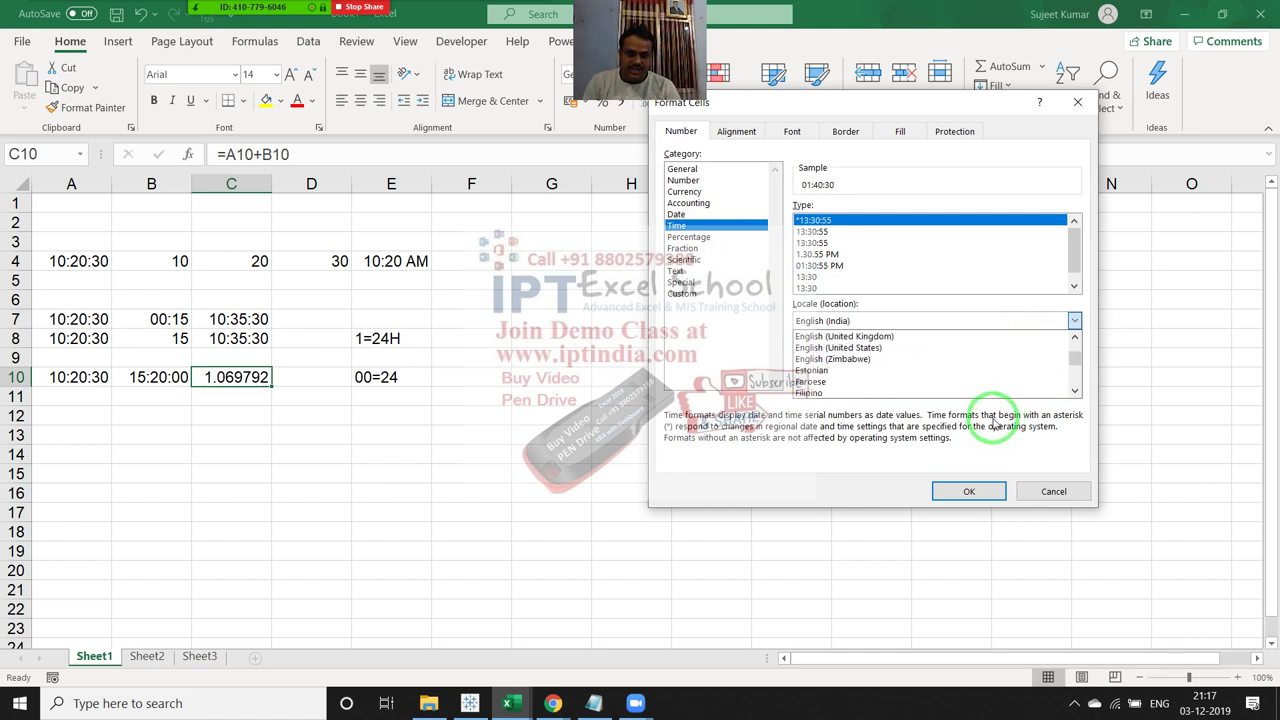
{"action": "left_click", "coordinate": [912, 348]}
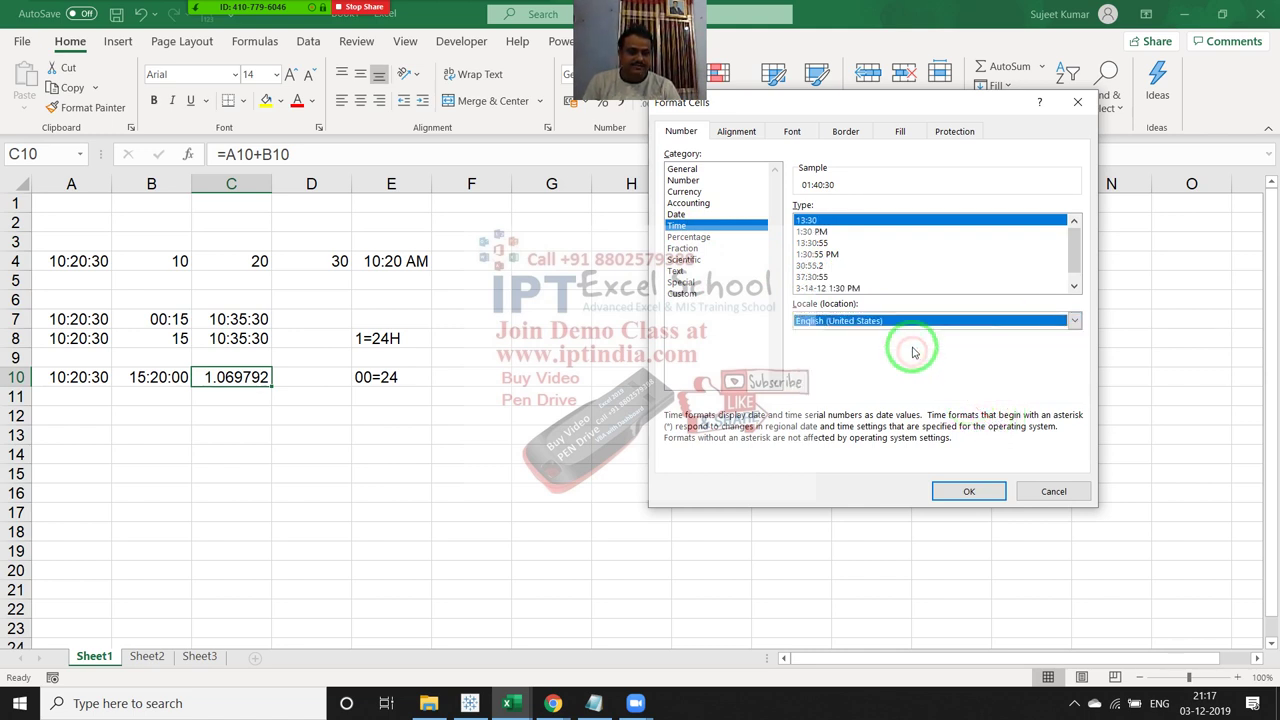
{"action": "left_click", "coordinate": [822, 277]}
{"action": "left_click", "coordinate": [967, 491]}
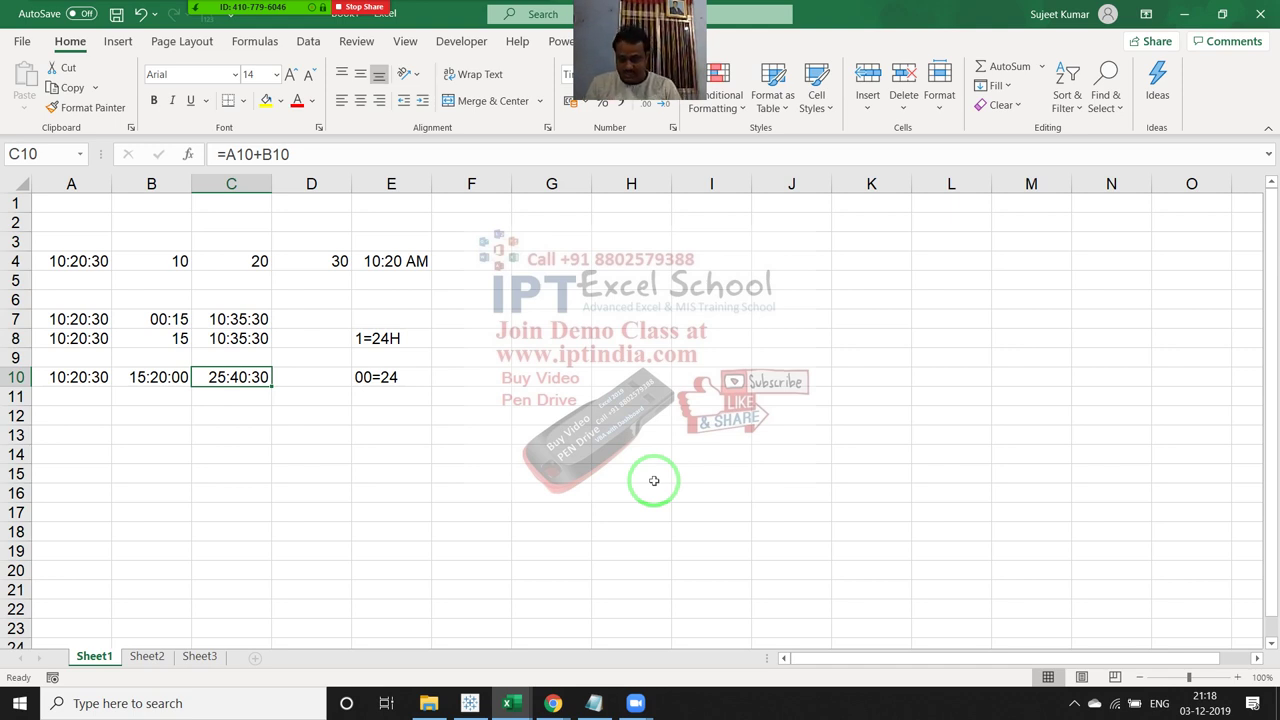
{"action": "key", "text": "Left"}
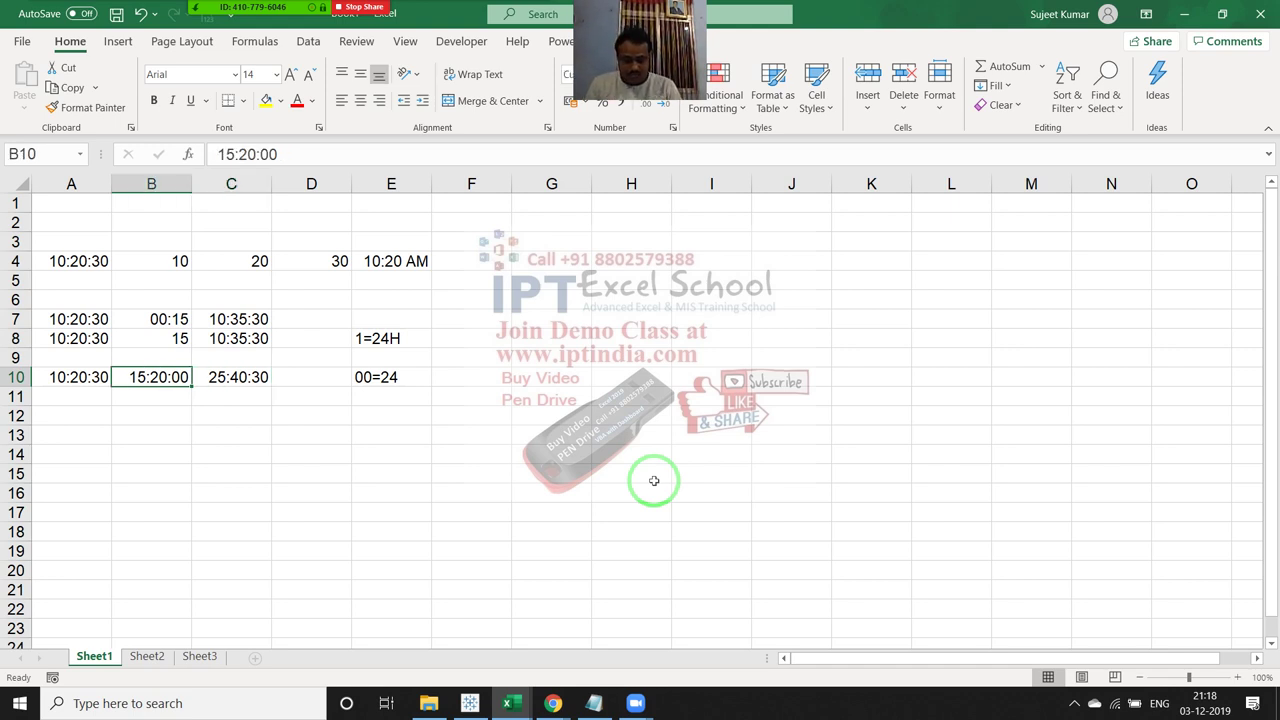
{"action": "key", "text": "shift+Left"}
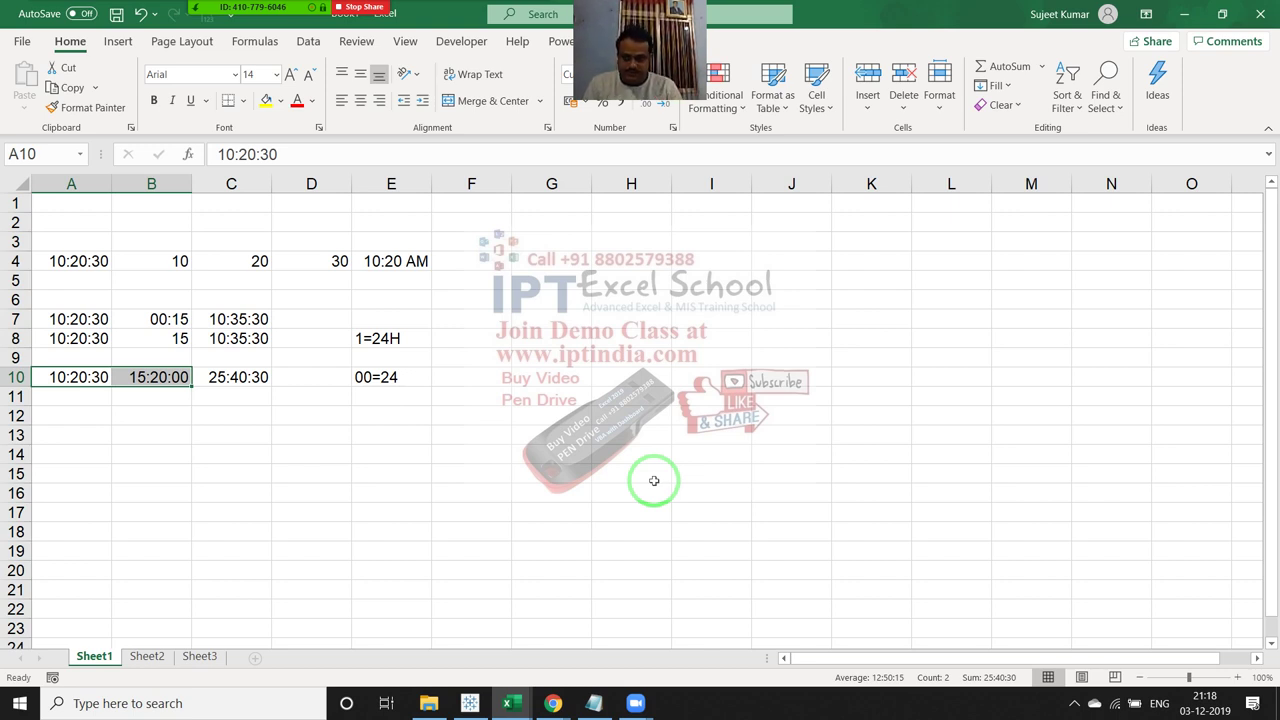
- Enter 10:20 in A13 and 20:00 in B13
{"action": "key", "text": "Down"}
{"action": "key", "text": "Down"}
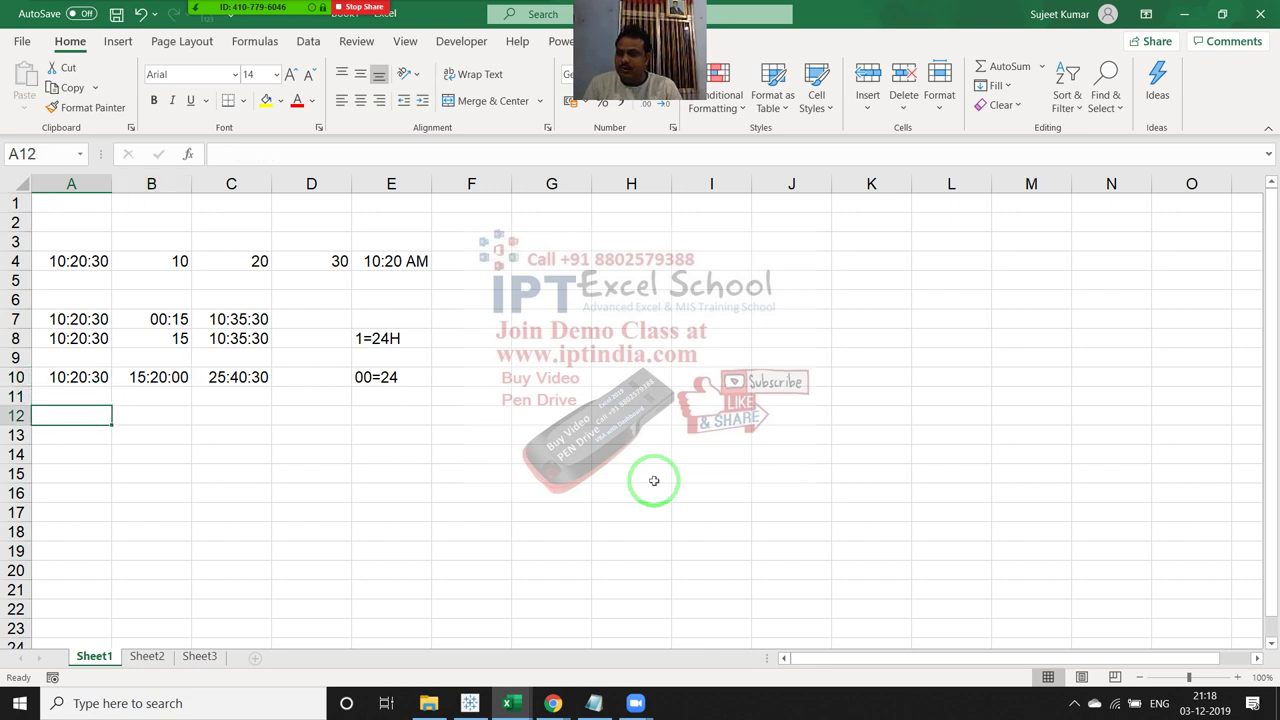
{"action": "key", "text": "Up"}
{"action": "key", "text": "Up"}
{"action": "key", "text": "Up"}
{"action": "key", "text": "Down"}
{"action": "key", "text": "Down"}
{"action": "key", "text": "Down"}
{"action": "key", "text": "Down"}
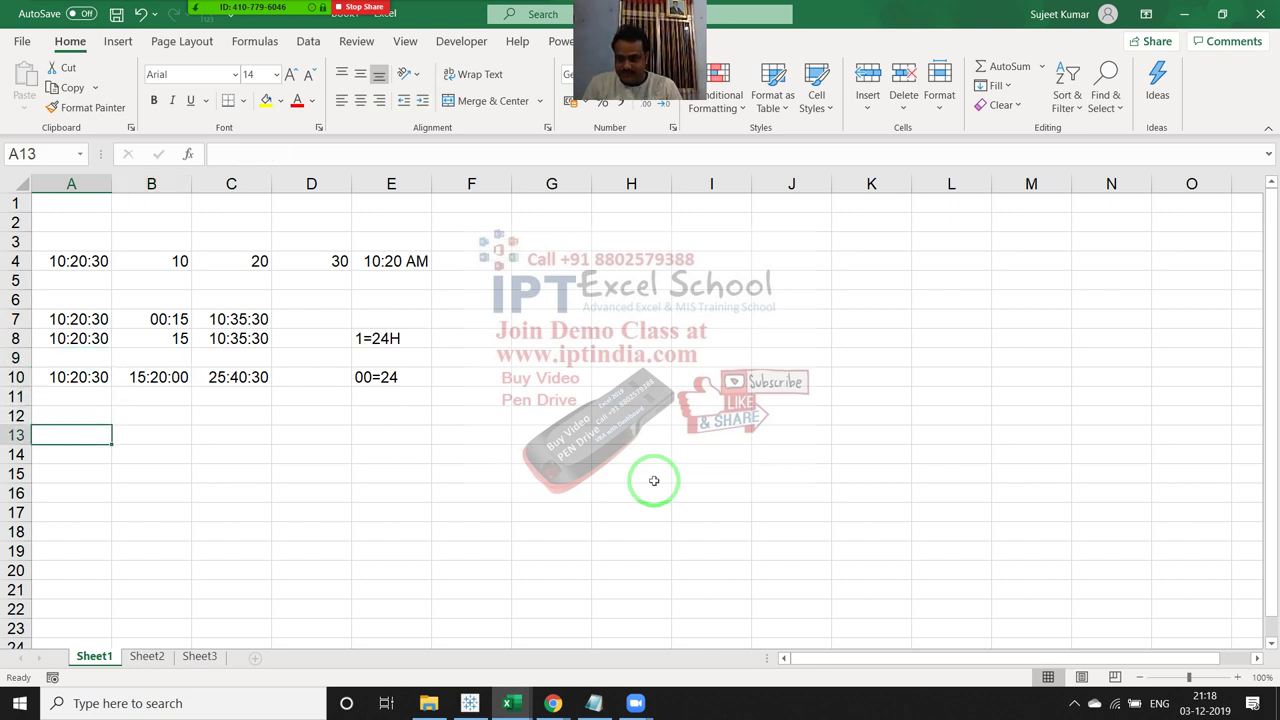
{"action": "type", "text": "10"}
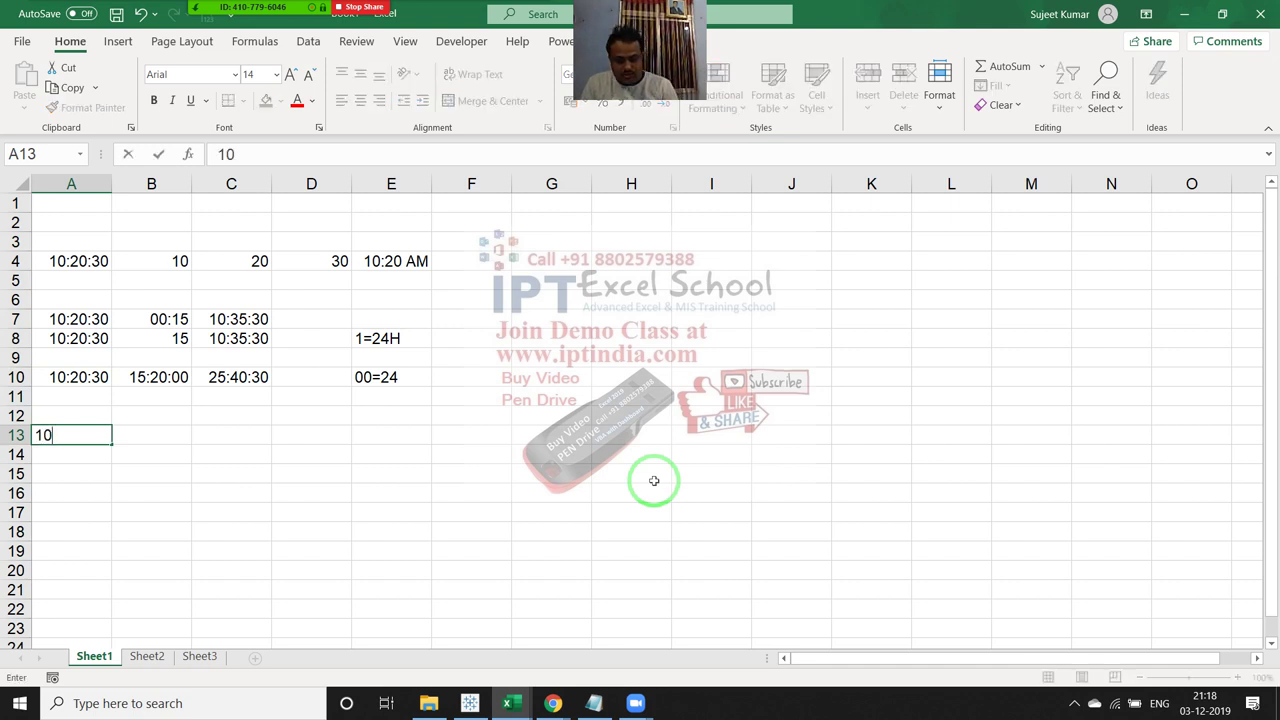
{"action": "type", "text": ":0"}
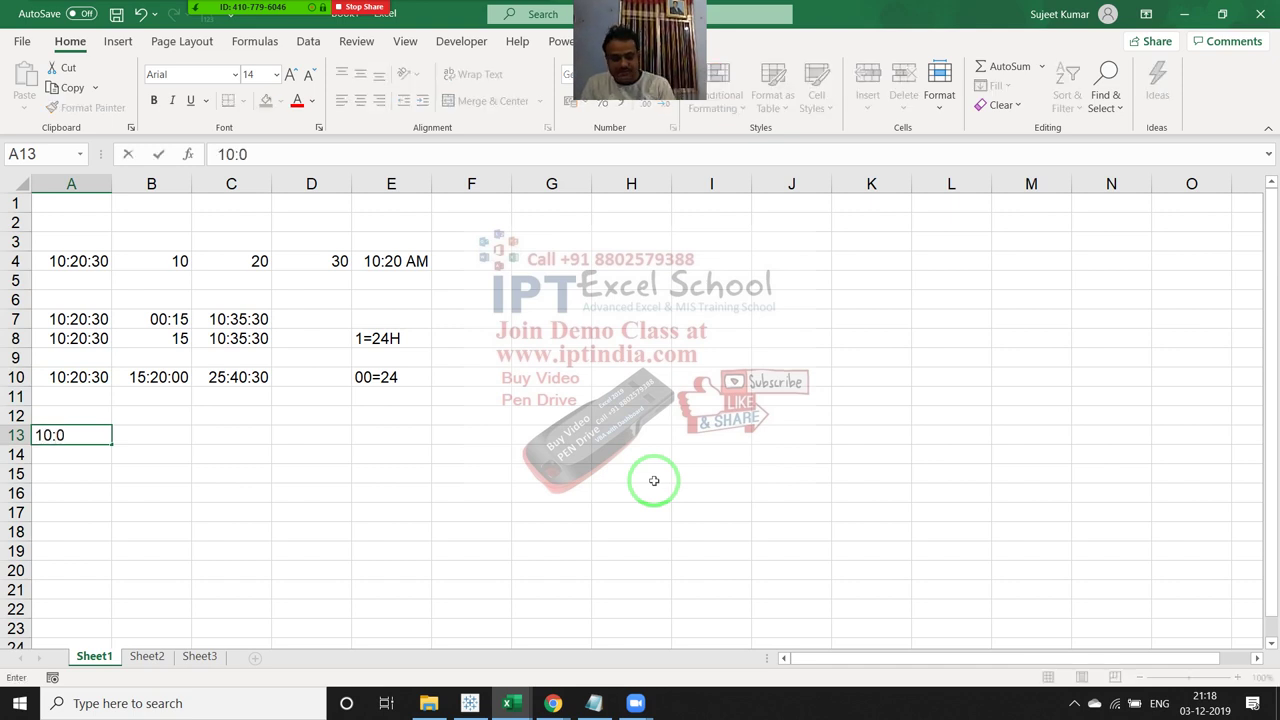
{"action": "key", "text": "BackSpace"}
{"action": "type", "text": "20"}
{"action": "key", "text": "Tab"}
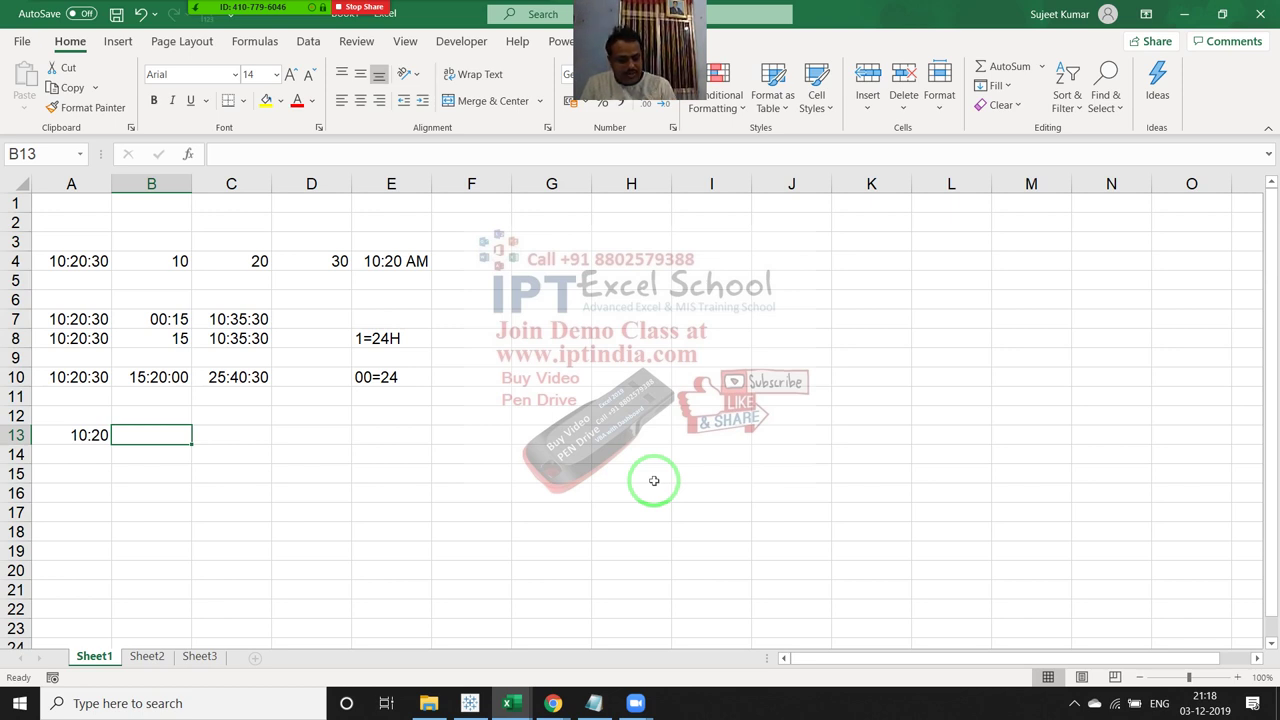
{"action": "type", "text": "0"}
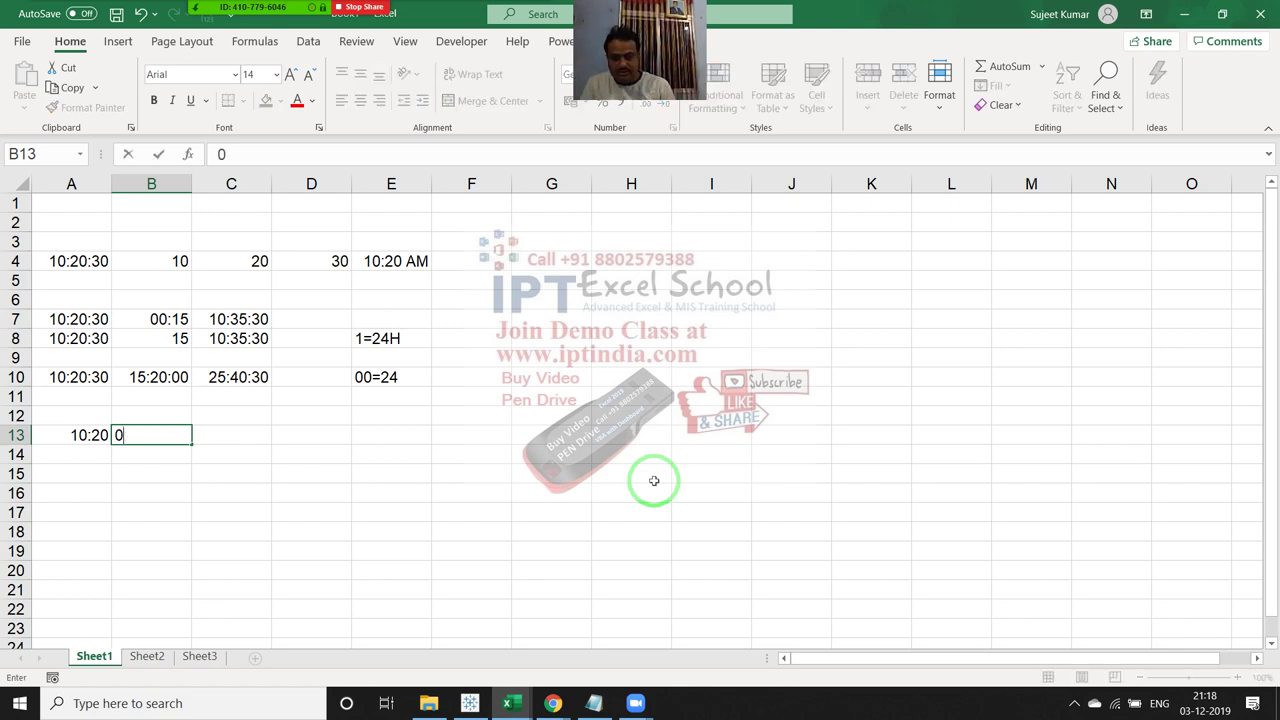
{"action": "key", "text": "BackSpace"}
{"action": "type", "text": "20:"}
{"action": "type", "text": "00"}
{"action": "key", "text": "Tab"}
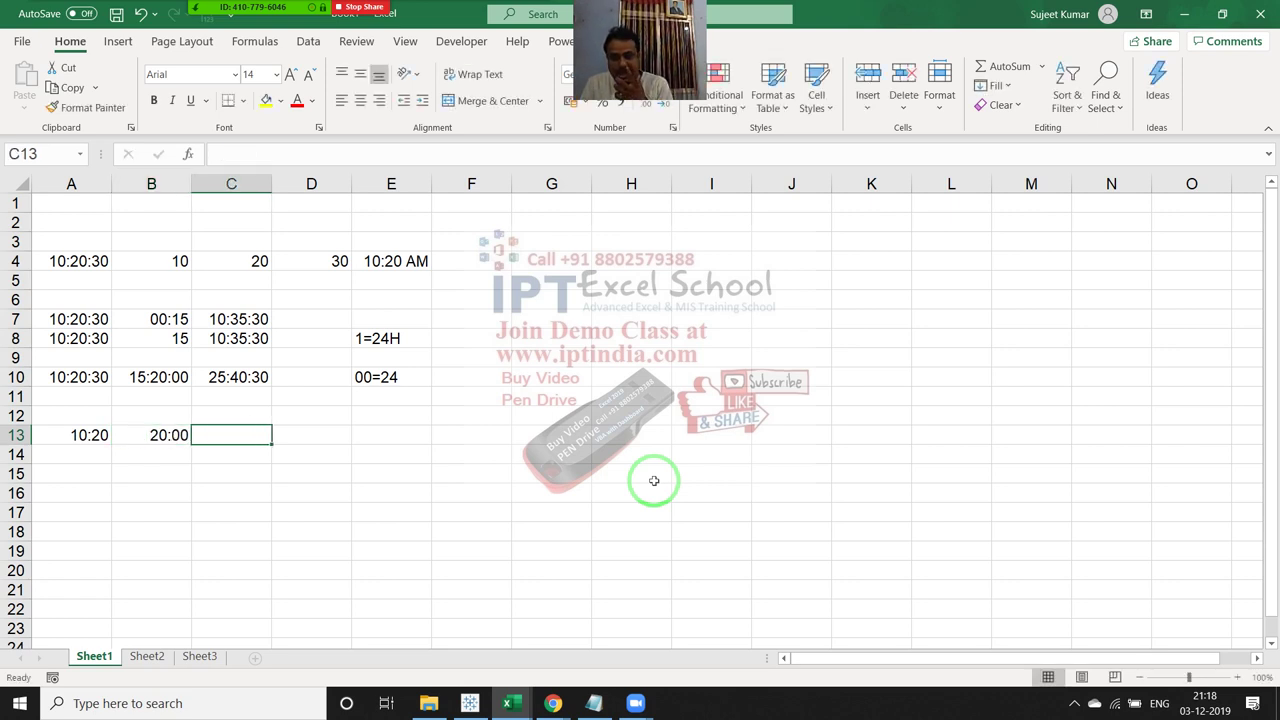
- Subtract them with =B13-A13 in C13, giving 09:40
{"action": "type", "text": "="}
{"action": "key", "text": "Left"}
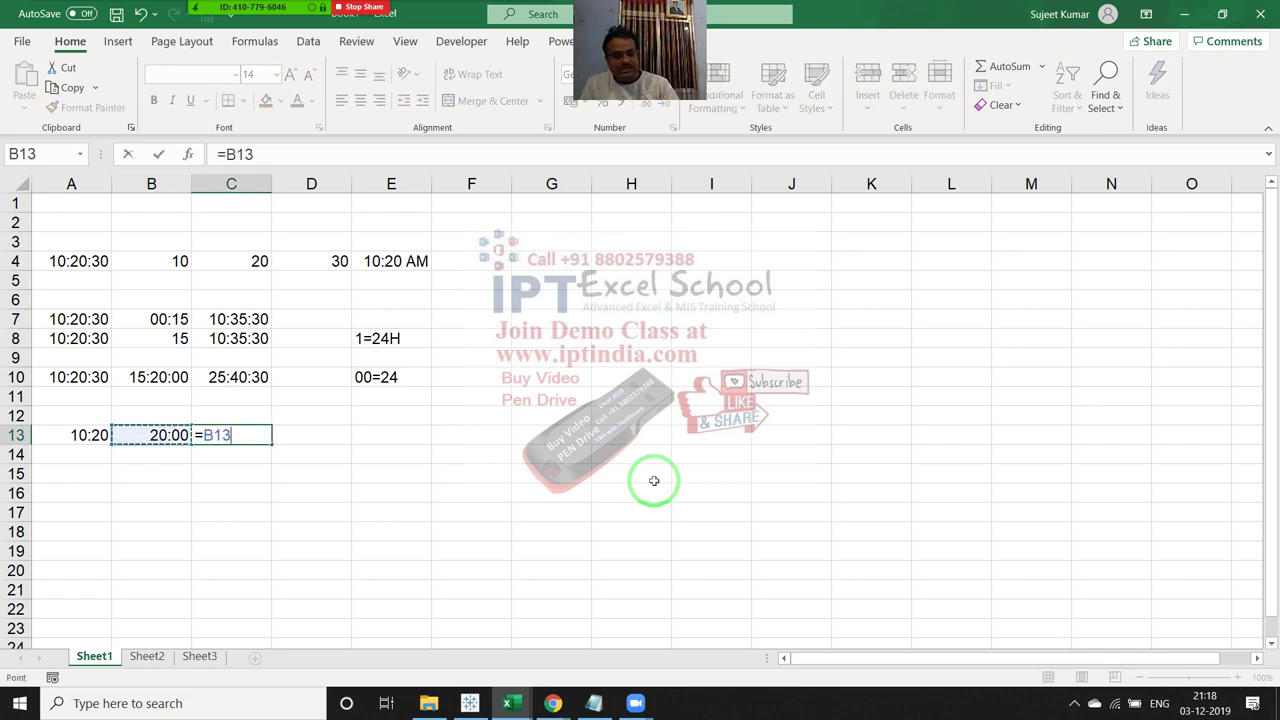
{"action": "type", "text": "-"}
{"action": "key", "text": "Left"}
{"action": "key", "text": "Left"}
{"action": "key", "text": "ctrl+Return"}
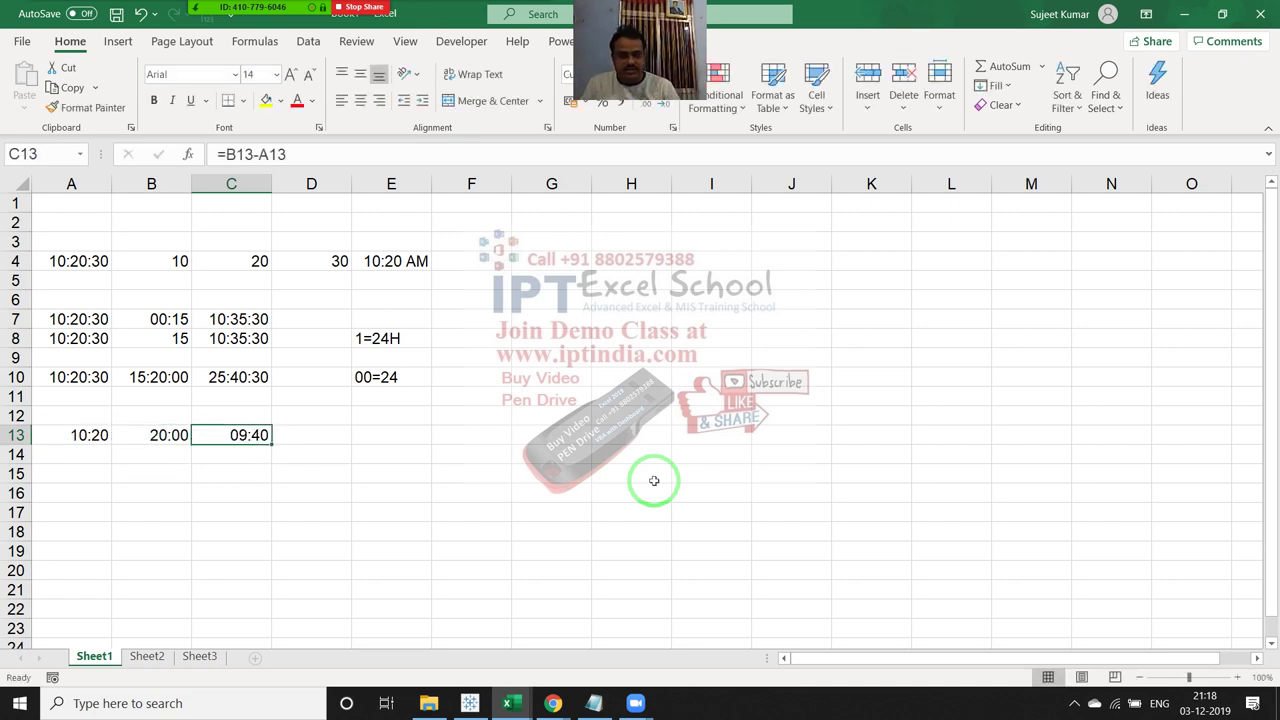
{"action": "key", "text": "Down"}
{"action": "key", "text": "Down"}
{"action": "key", "text": "Left"}
{"action": "key", "text": "Left"}
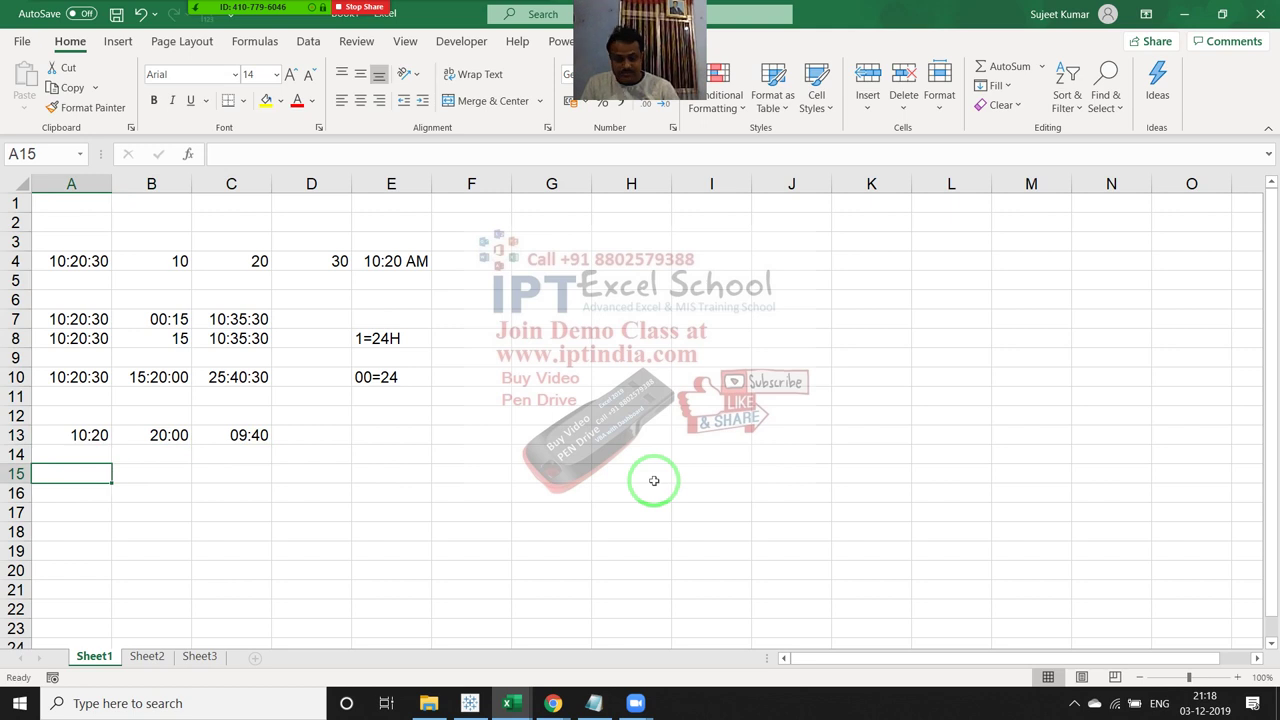
{"action": "type", "text": "14:"}
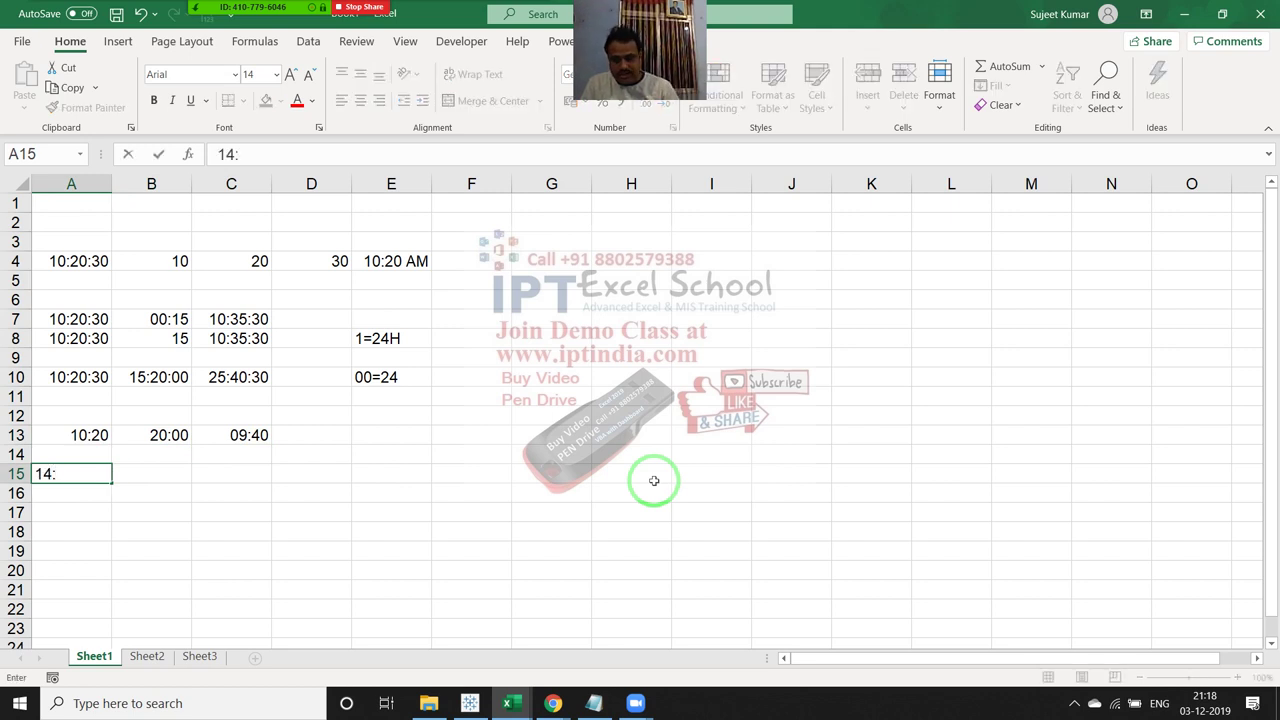
{"action": "type", "text": "00"}
{"action": "key", "text": "Tab"}
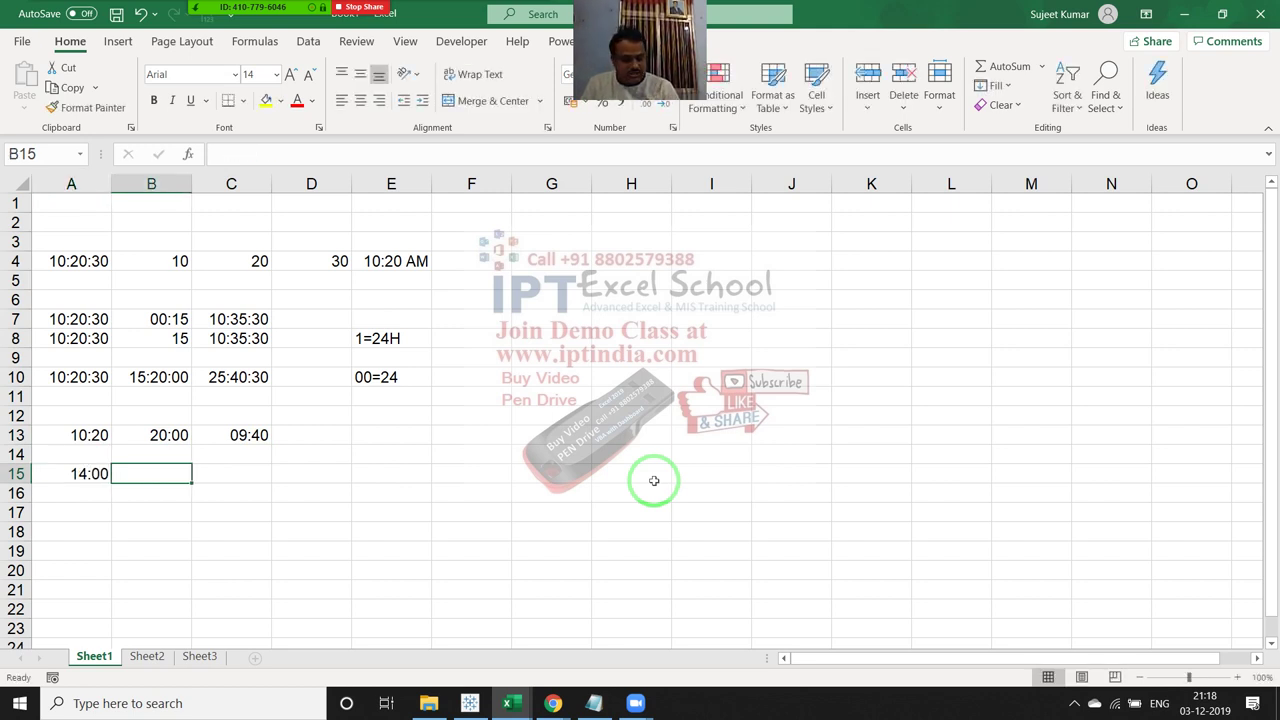
{"action": "type", "text": "03"}
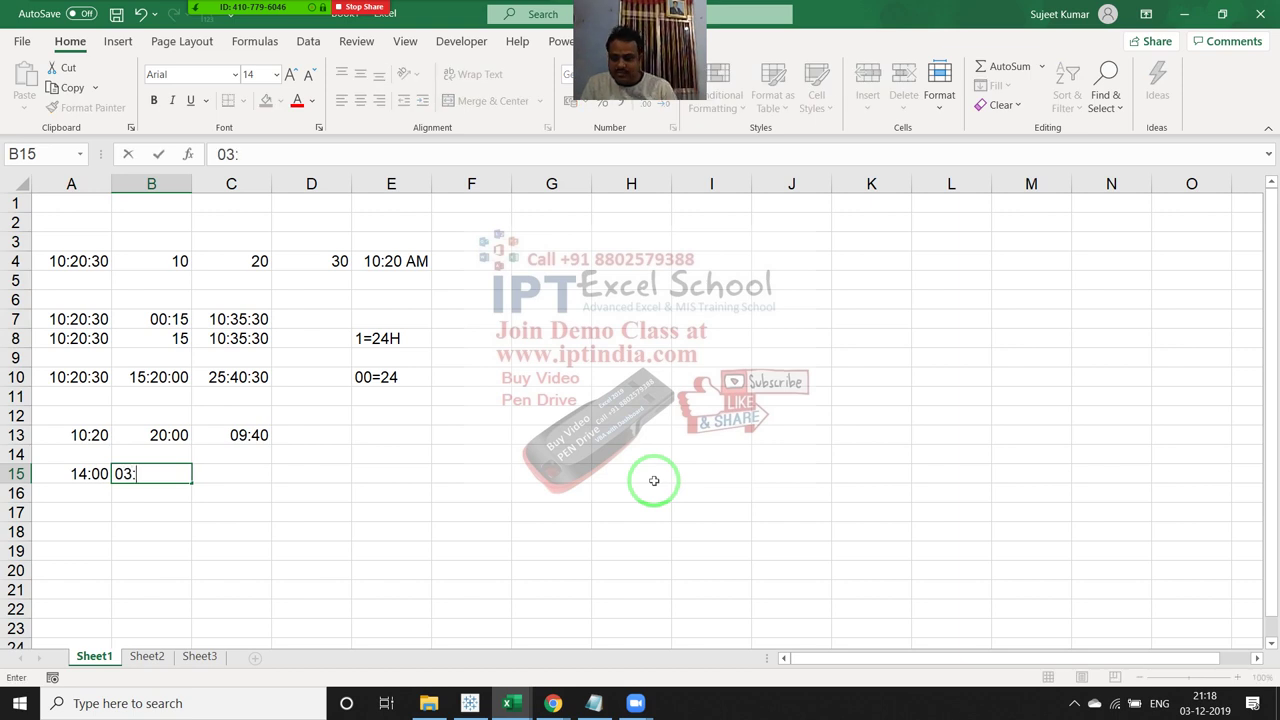
{"action": "type", "text": ":00"}
{"action": "key", "text": "Tab"}
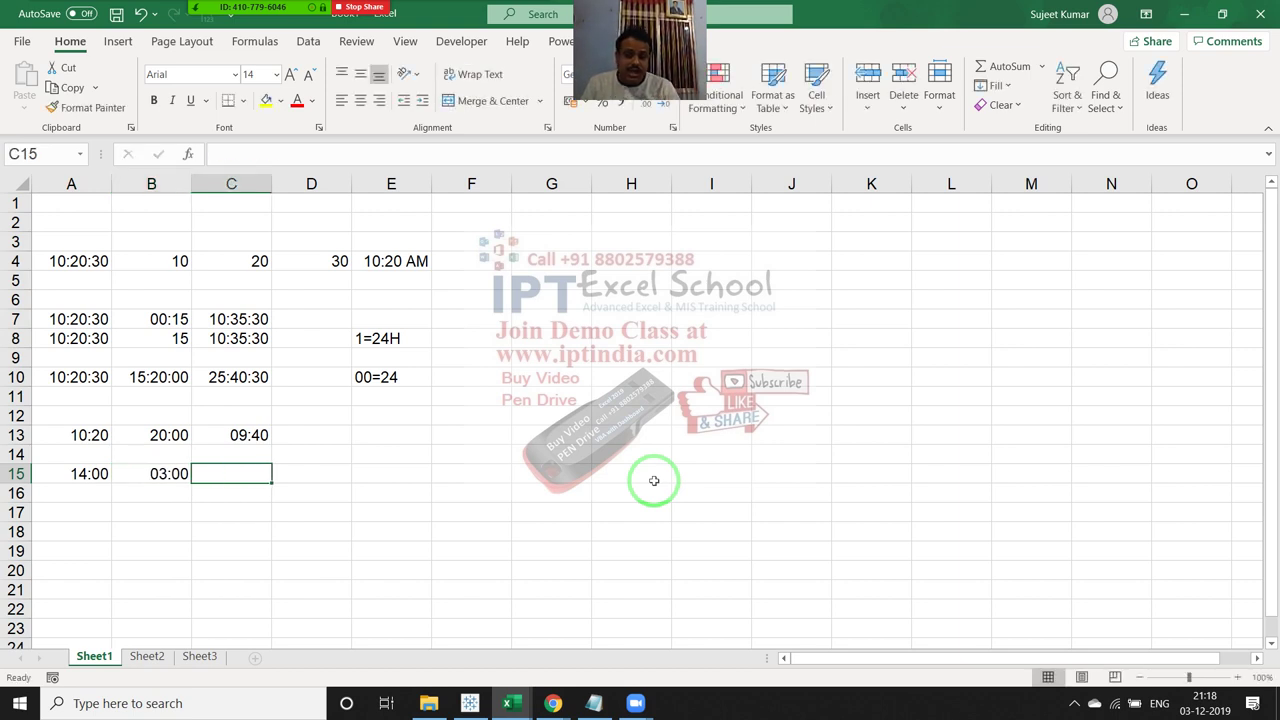
{"action": "key", "text": "Left"}
{"action": "key", "text": "Left"}
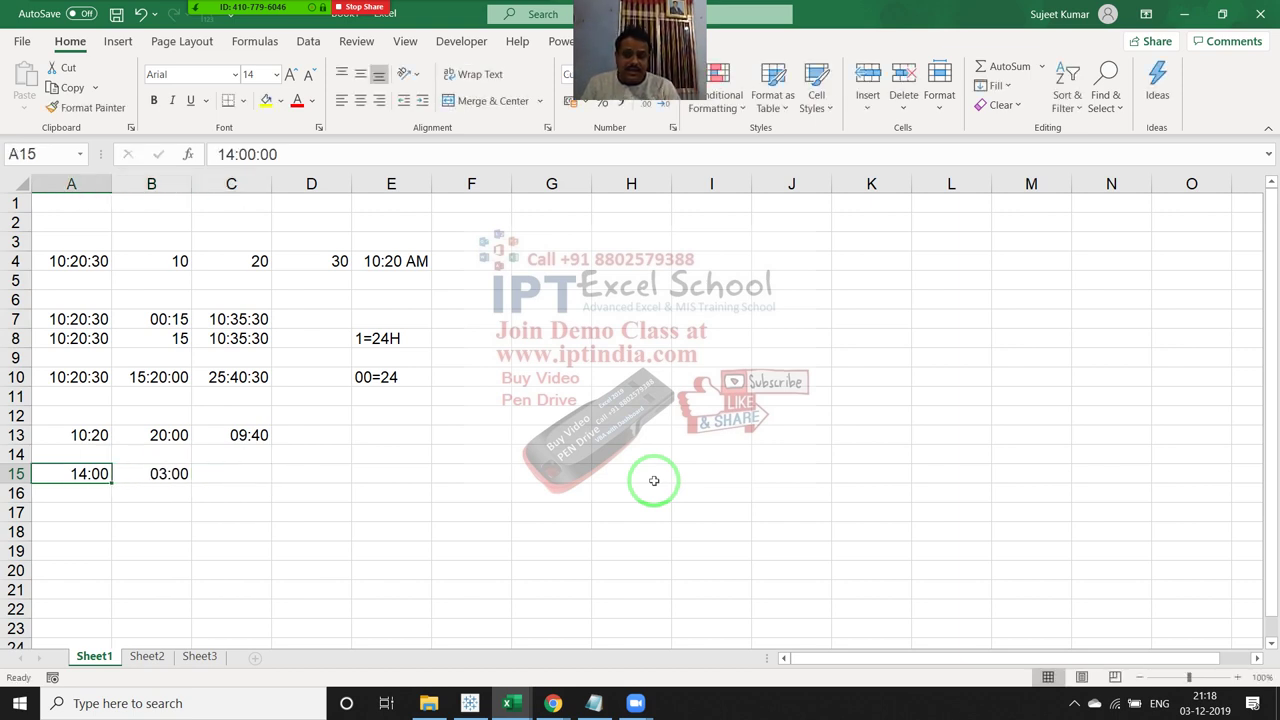
{"action": "key", "text": "Up"}
{"action": "key", "text": "Up"}
{"action": "key", "text": "Up"}
{"action": "key", "text": "Up"}
{"action": "key", "text": "Up"}
{"action": "key", "text": "Right"}
{"action": "key", "text": "Left"}
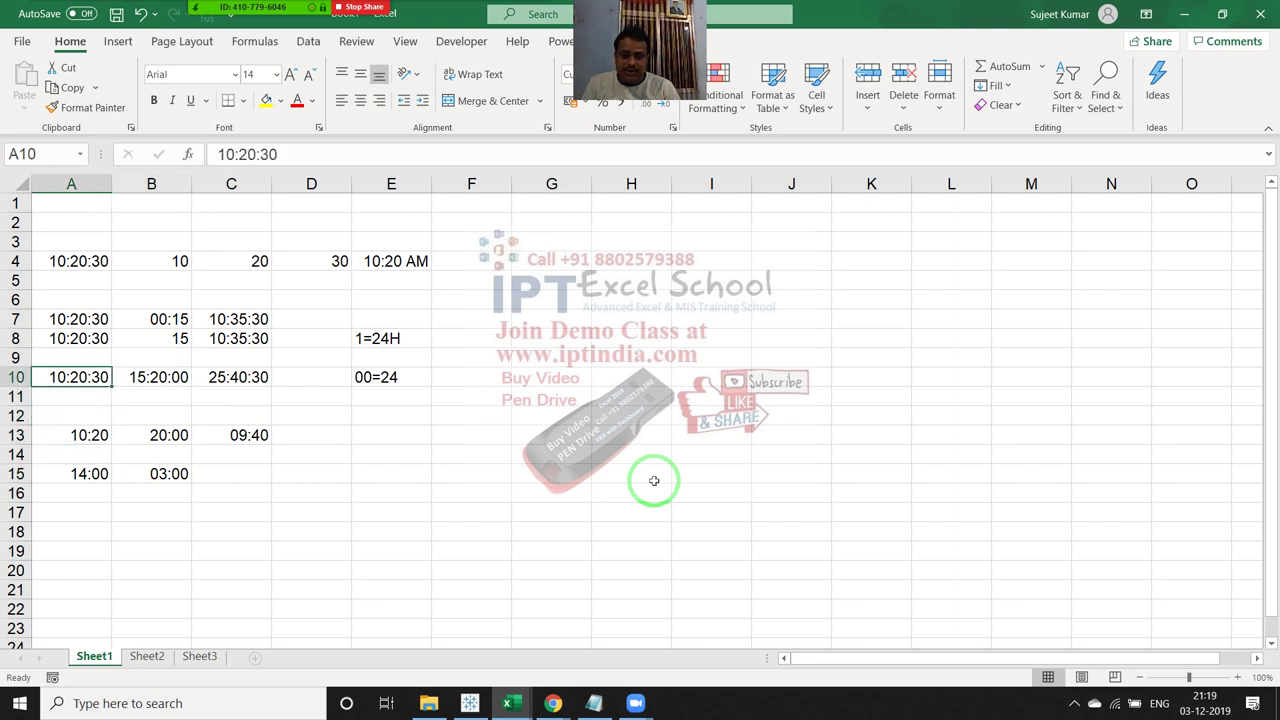
{"action": "key", "text": "Down"}
{"action": "key", "text": "Down"}
{"action": "key", "text": "Down"}
{"action": "key", "text": "Down"}
{"action": "key", "text": "Down"}
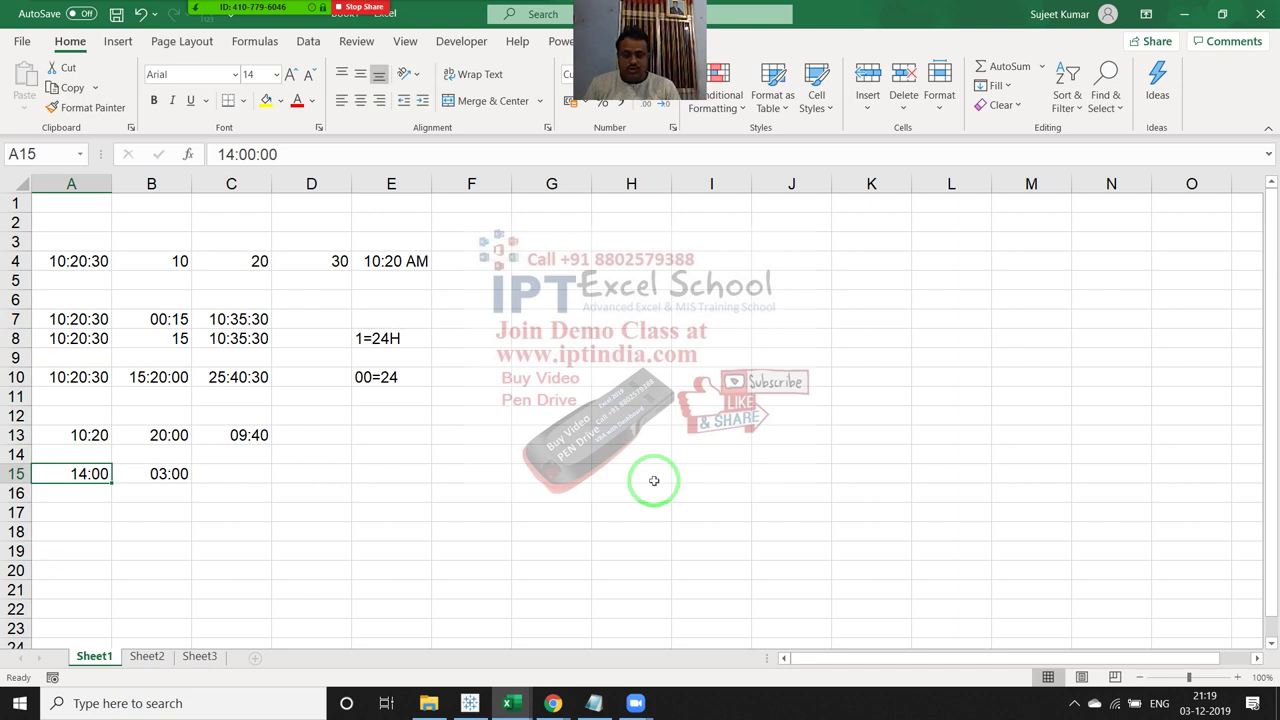
{"action": "key", "text": "shift+Right"}
{"action": "key", "text": "Delete"}
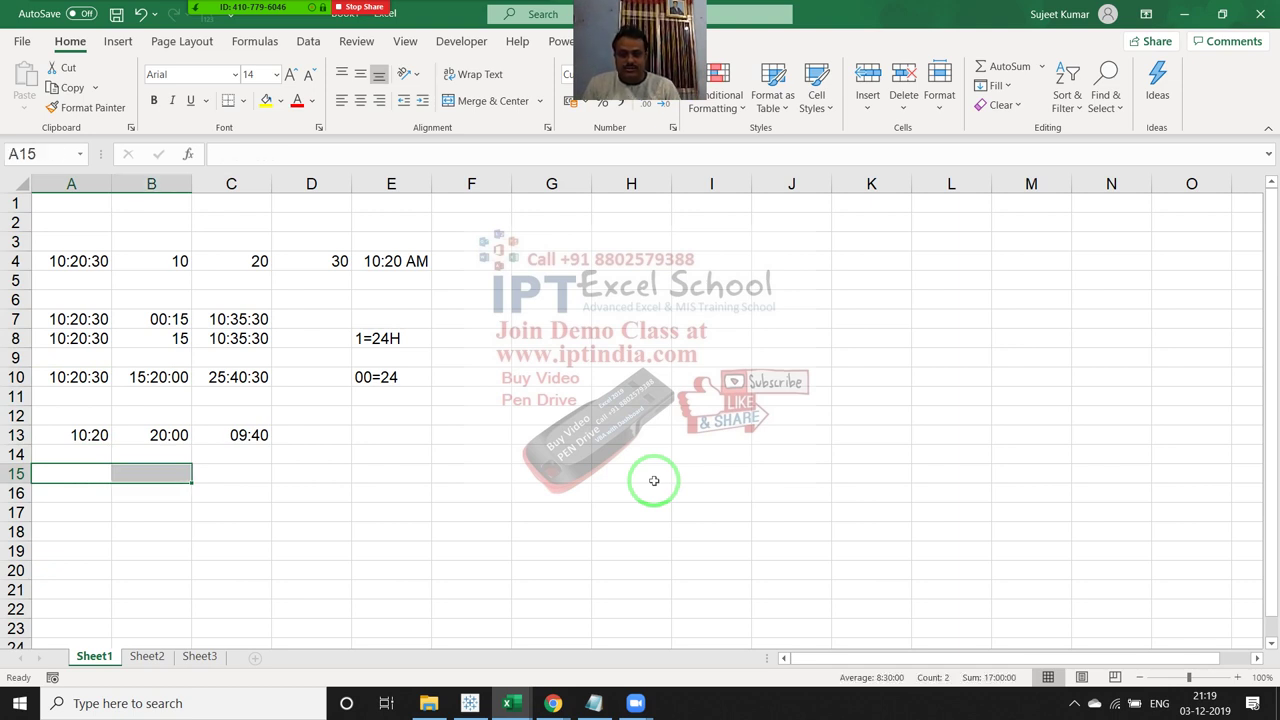
{"action": "key", "text": "shift+Left"}
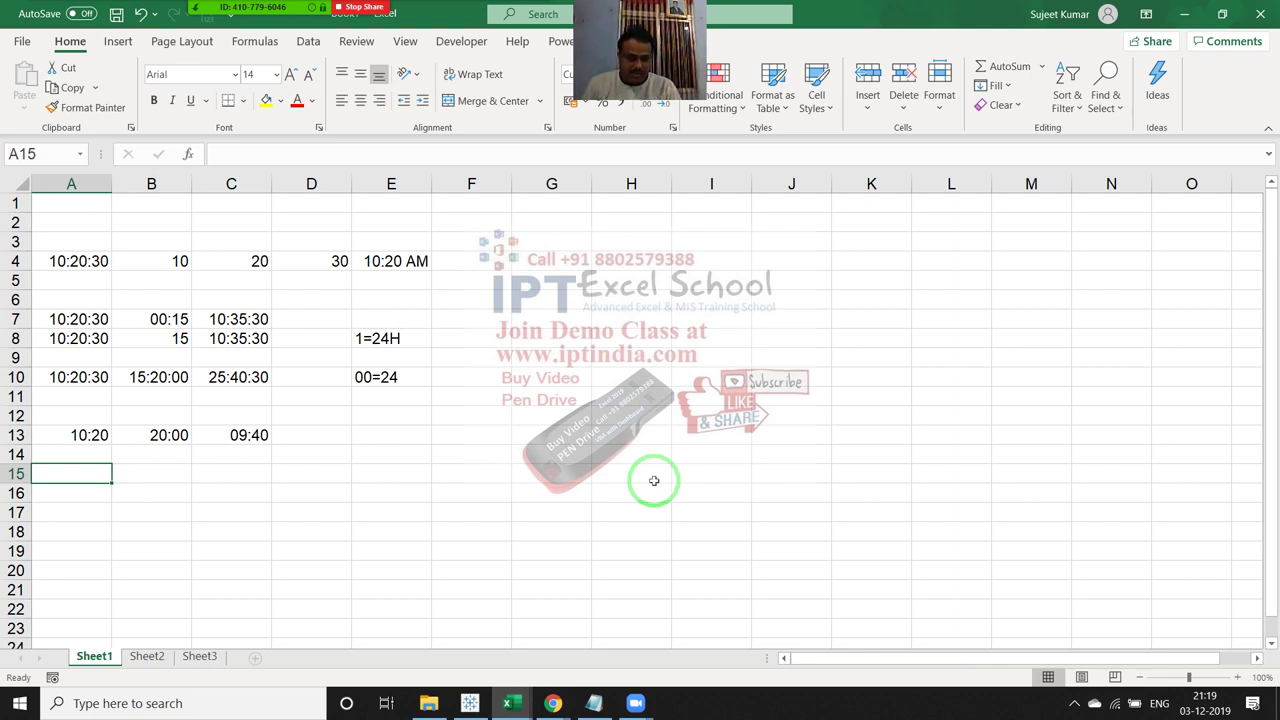
{"action": "type", "text": "03-1"}
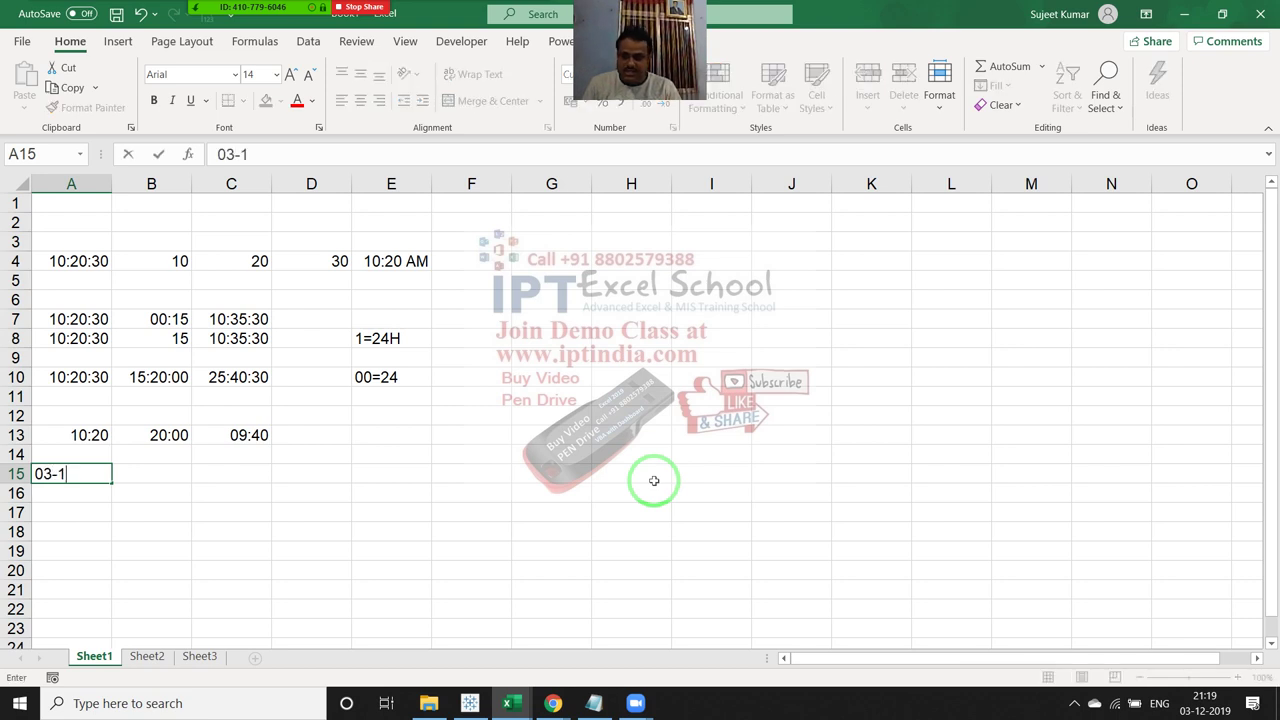
{"action": "type", "text": "2-"}
{"action": "type", "text": "2019"}
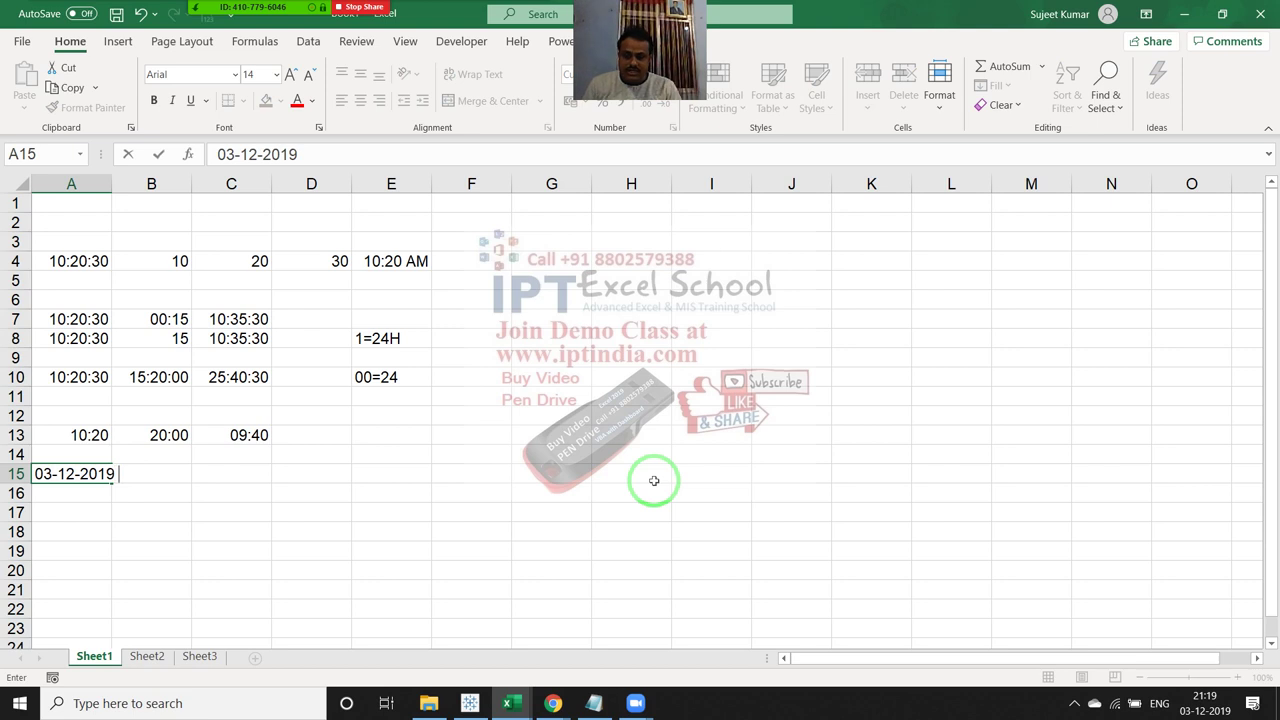
{"action": "type", "text": " 10:"}
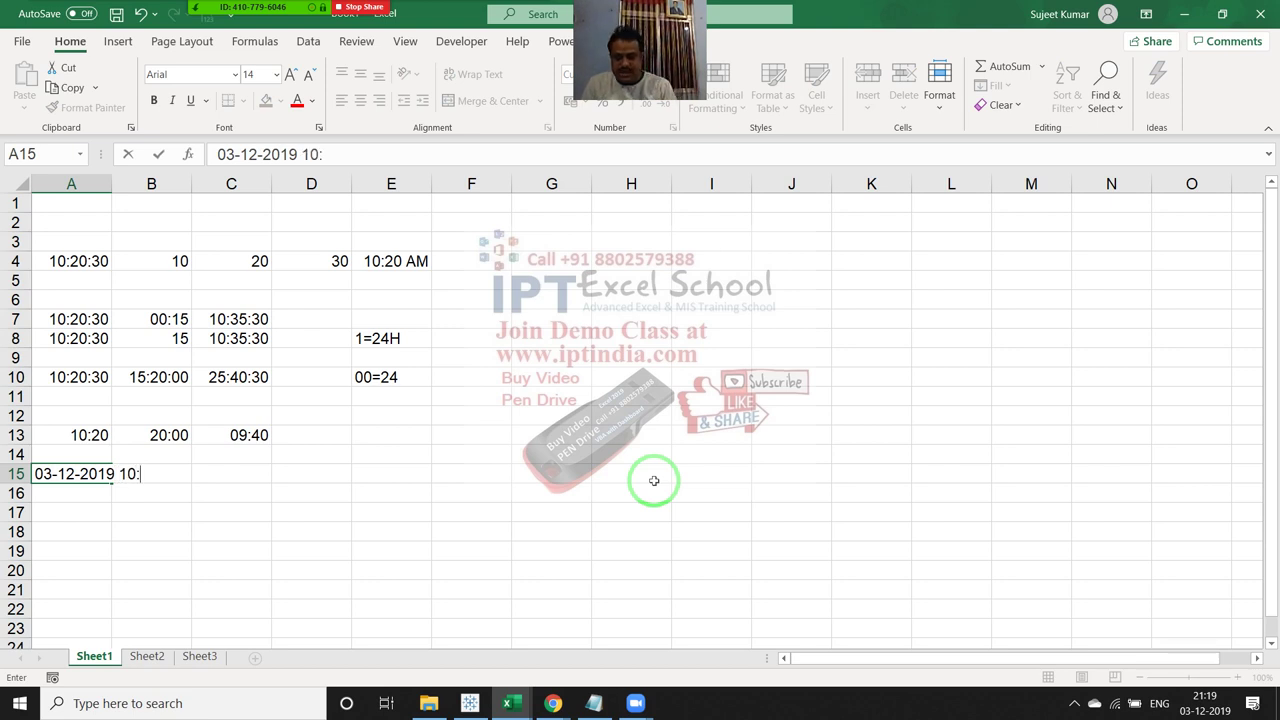
{"action": "type", "text": "20"}
{"action": "key", "text": "Return"}
{"action": "key", "text": "Up"}
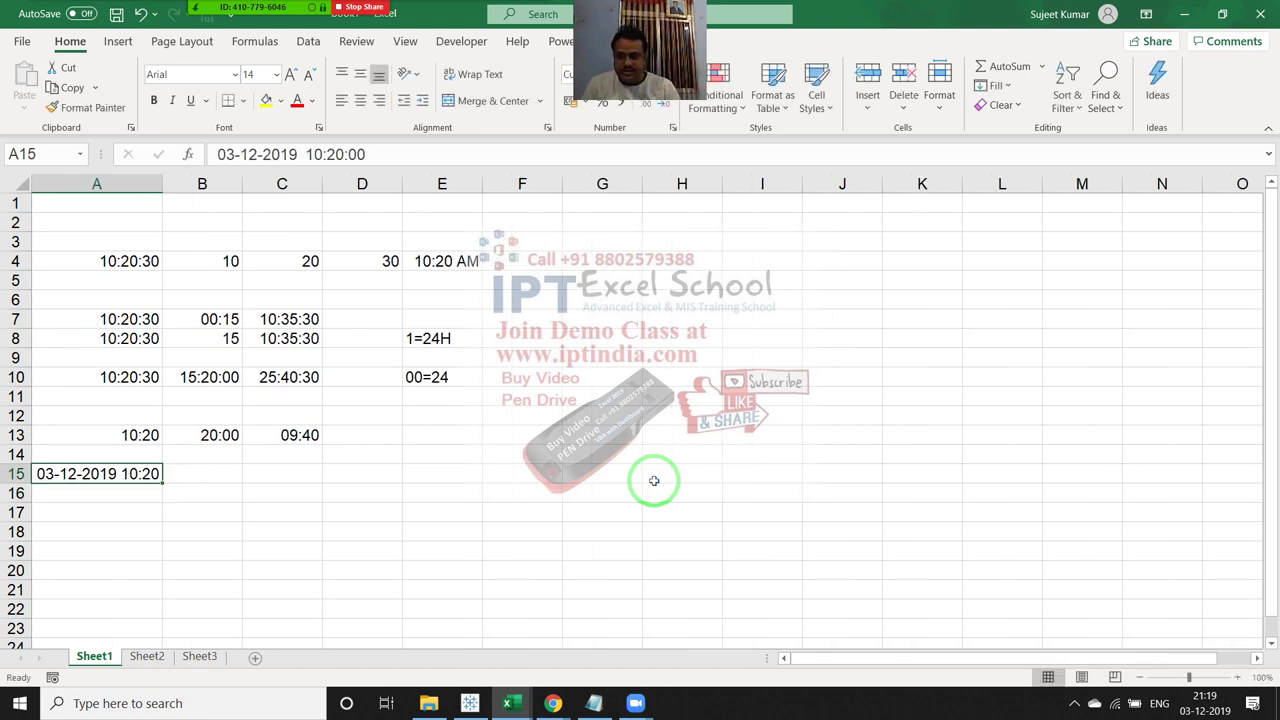
{"action": "key", "text": "Right"}
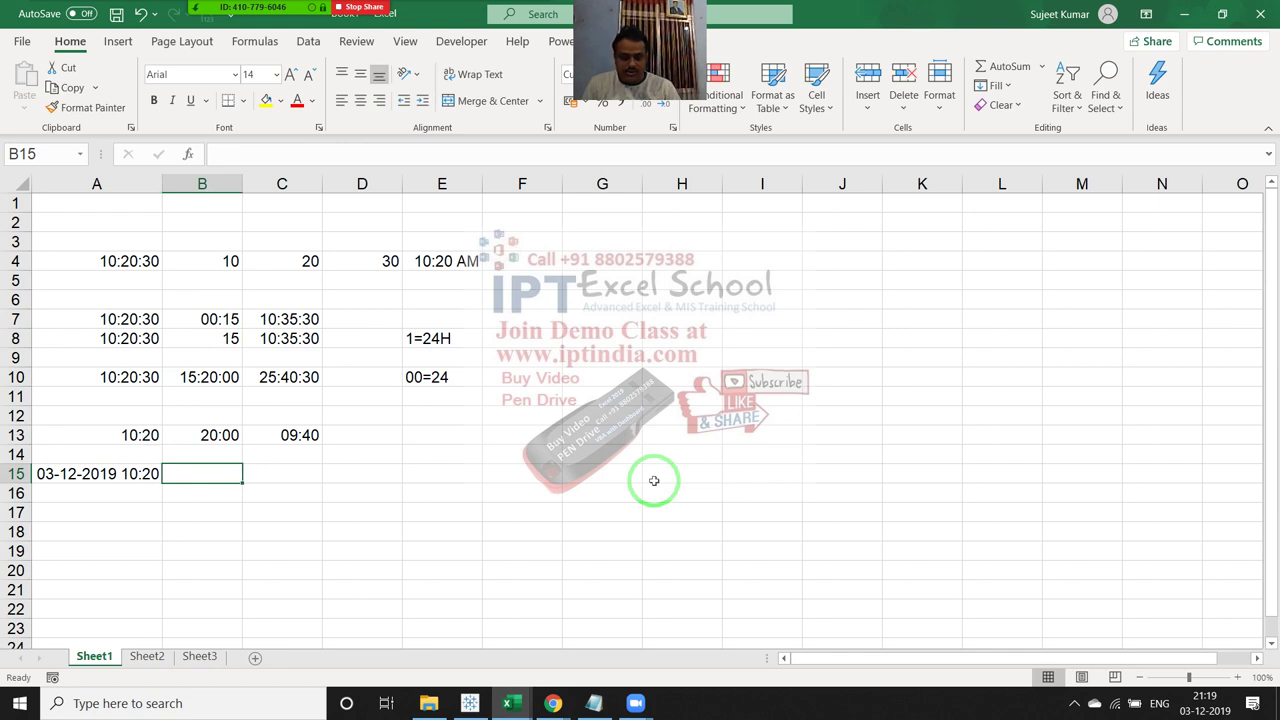
{"action": "type", "text": "04-"}
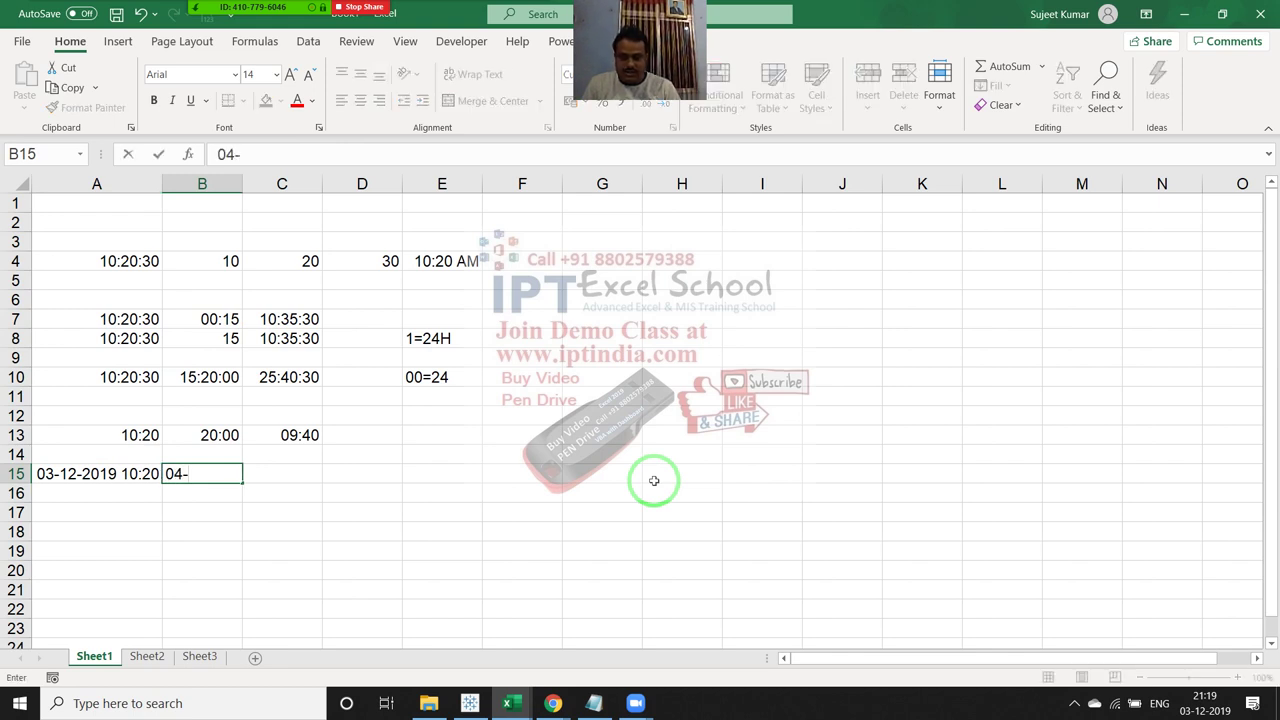
{"action": "type", "text": "12-"}
{"action": "type", "text": "2019 "}
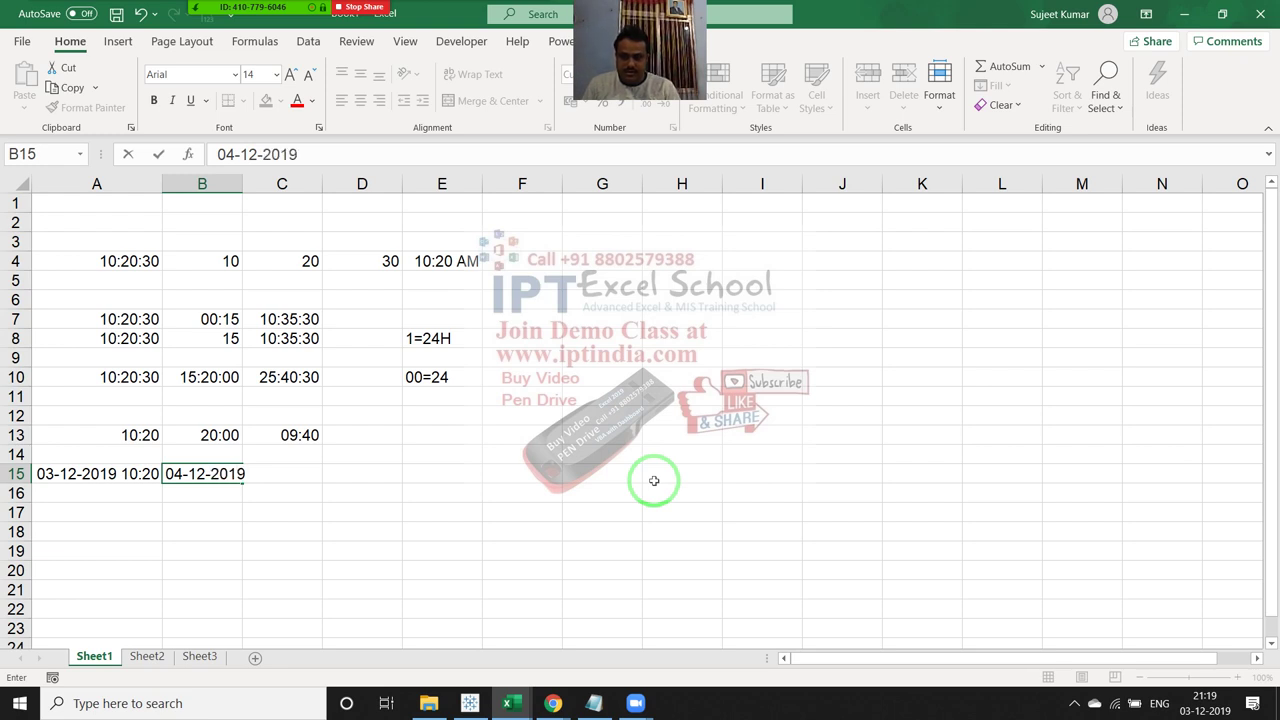
{"action": "type", "text": "03:"}
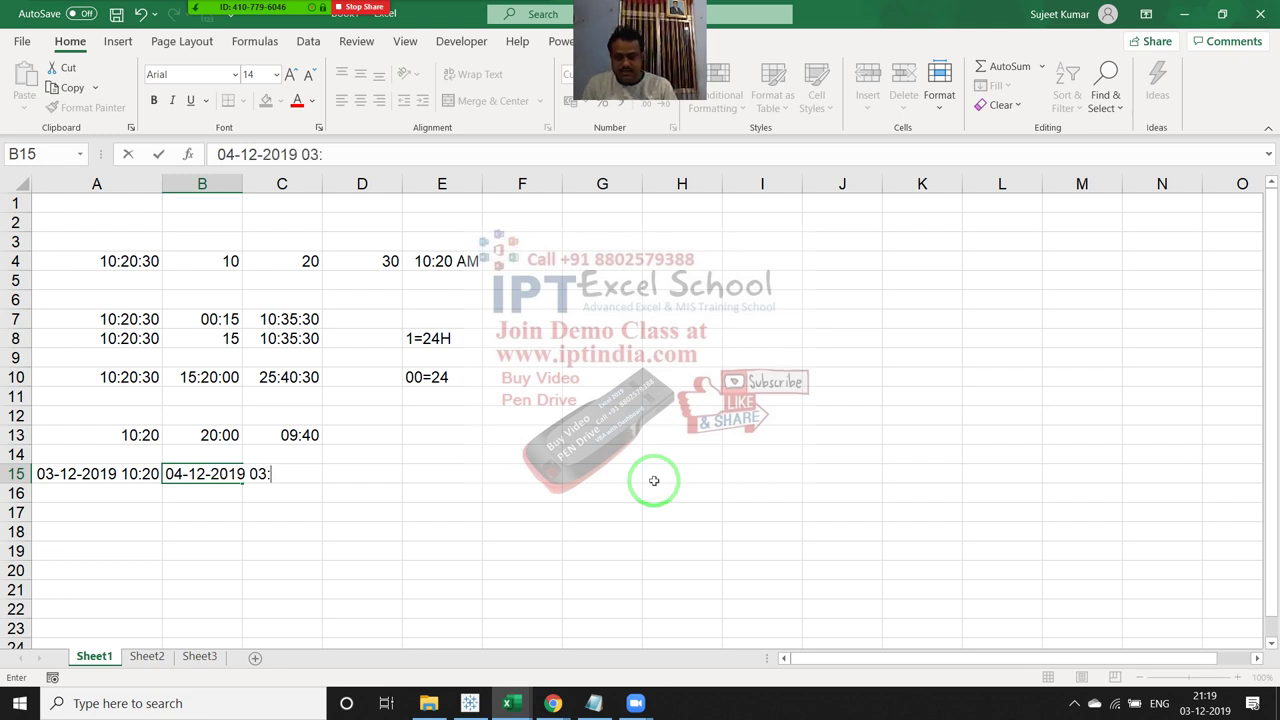
{"action": "type", "text": "00"}
{"action": "key", "text": "Return"}
{"action": "key", "text": "Up"}
{"action": "key", "text": "Right"}
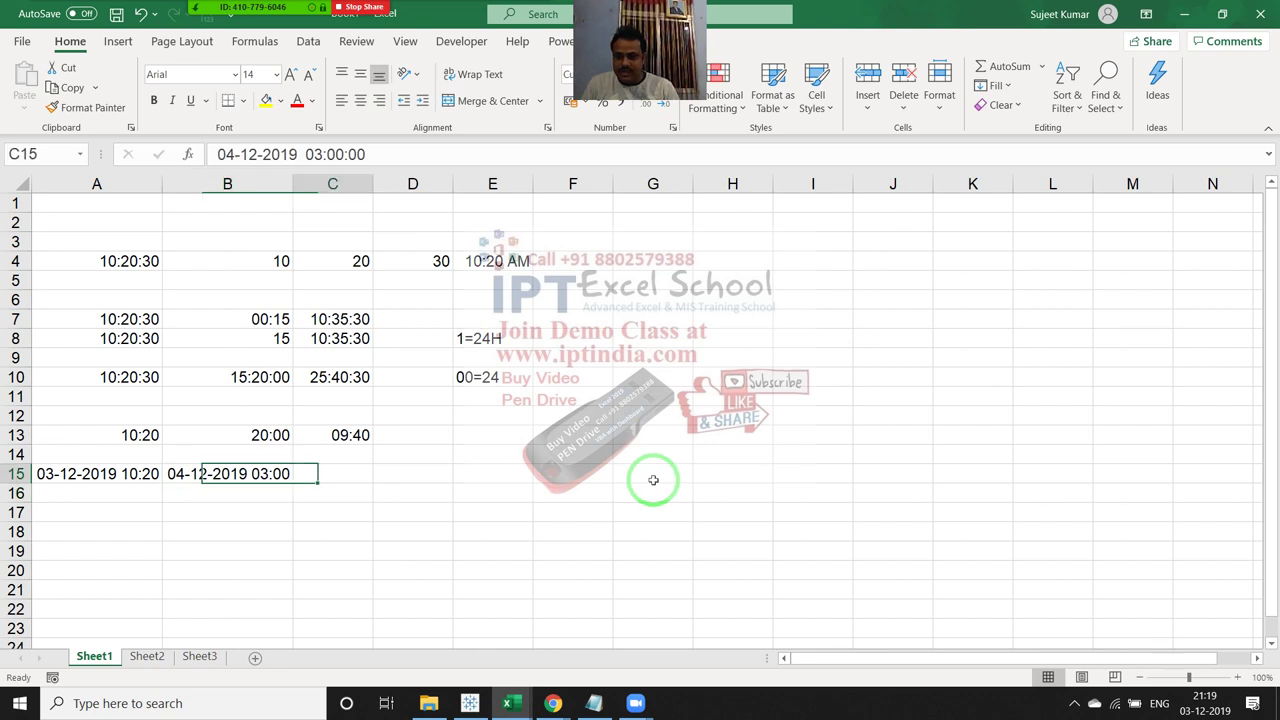
- Calculate their difference with =B15-A15 in C15, returning 0.694444
{"action": "type", "text": "="}
{"action": "key", "text": "Left"}
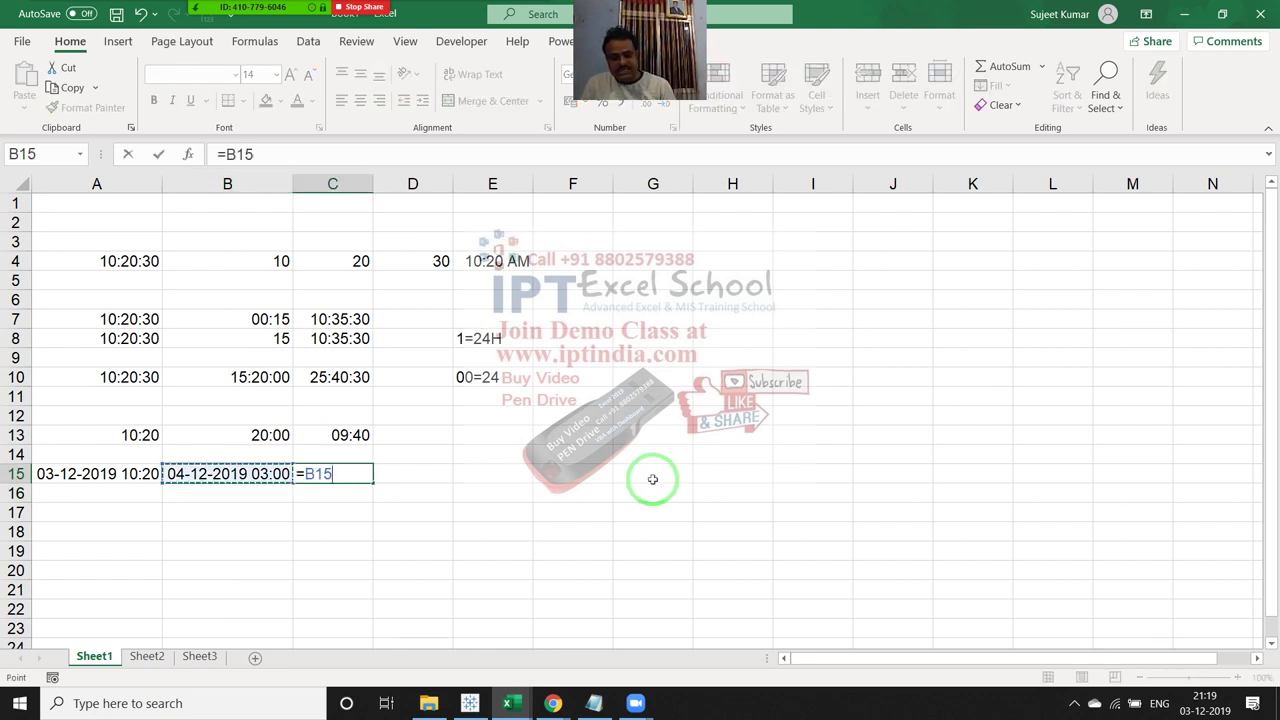
{"action": "type", "text": "-"}
{"action": "key", "text": "Left"}
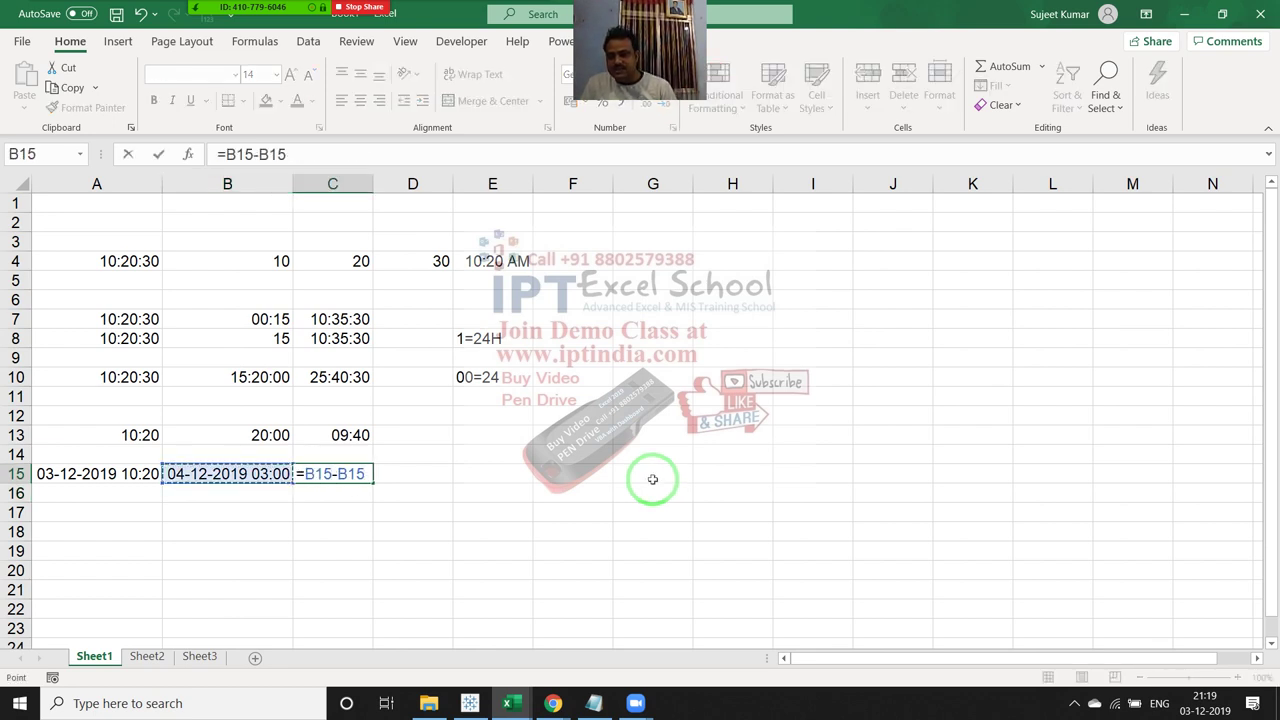
{"action": "key", "text": "Left"}
{"action": "key", "text": "ctrl+Return"}
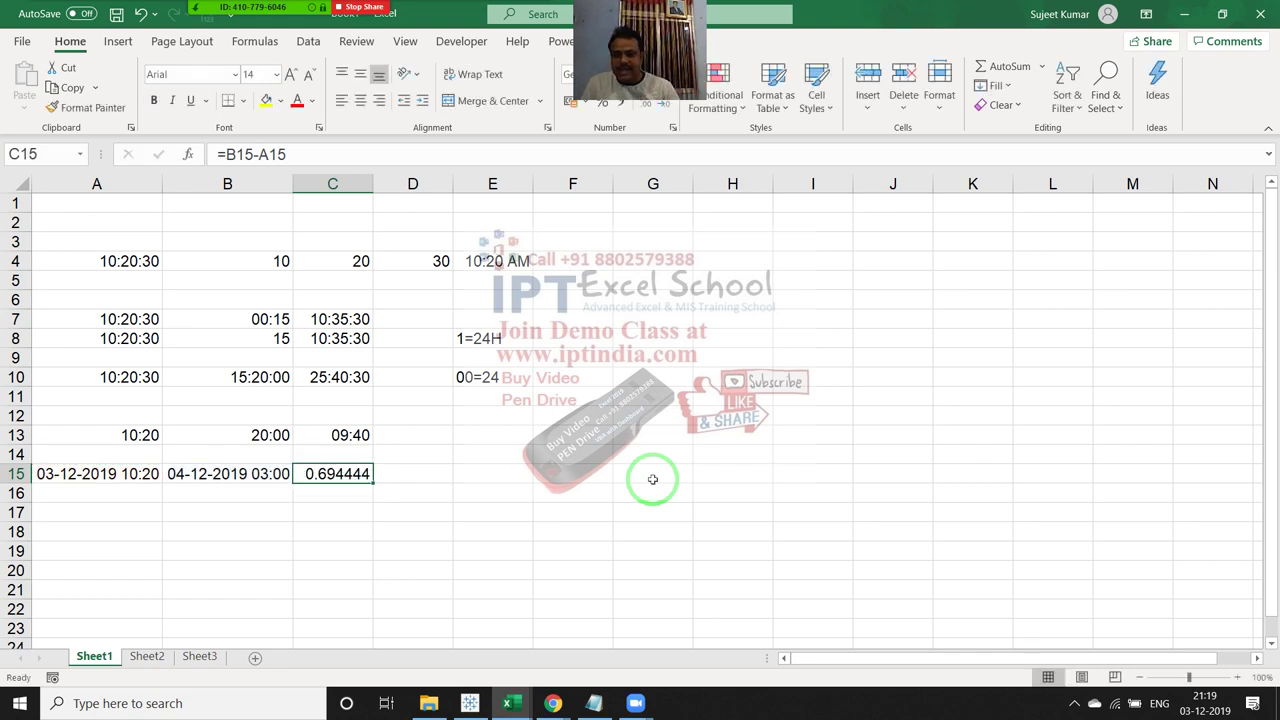
{"action": "left_click_drag", "start_coordinate": [697, 483], "coordinate": [793, 206]}
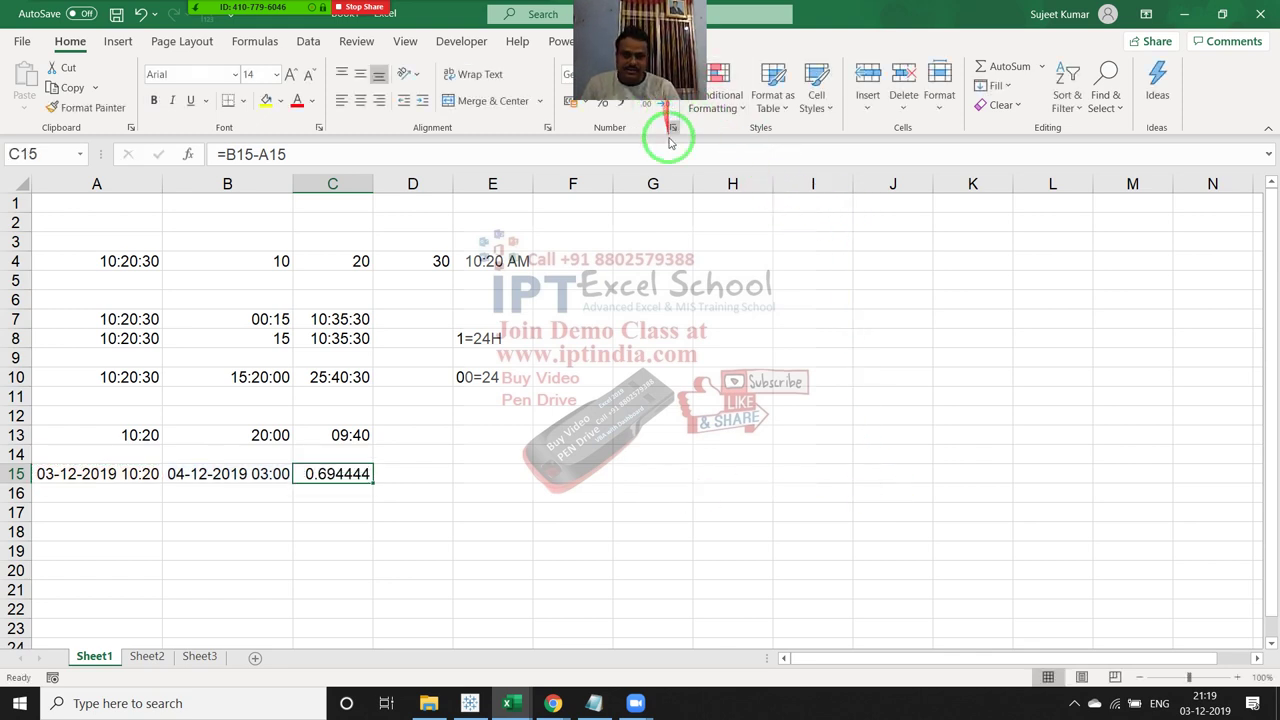
- Copy C10's elapsed-hours format to C15 with Format Painter, showing 16:40:00
{"action": "left_click_drag", "start_coordinate": [668, 124], "coordinate": [345, 385]}
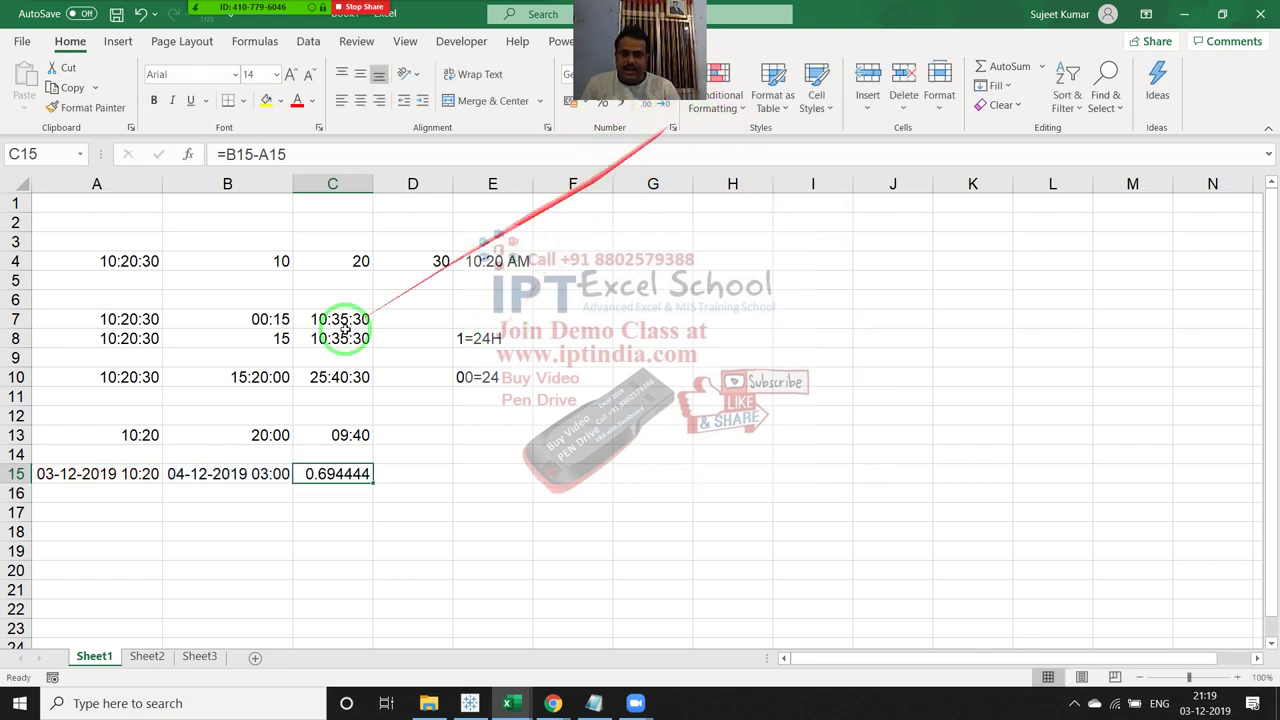
{"action": "left_click", "coordinate": [345, 385]}
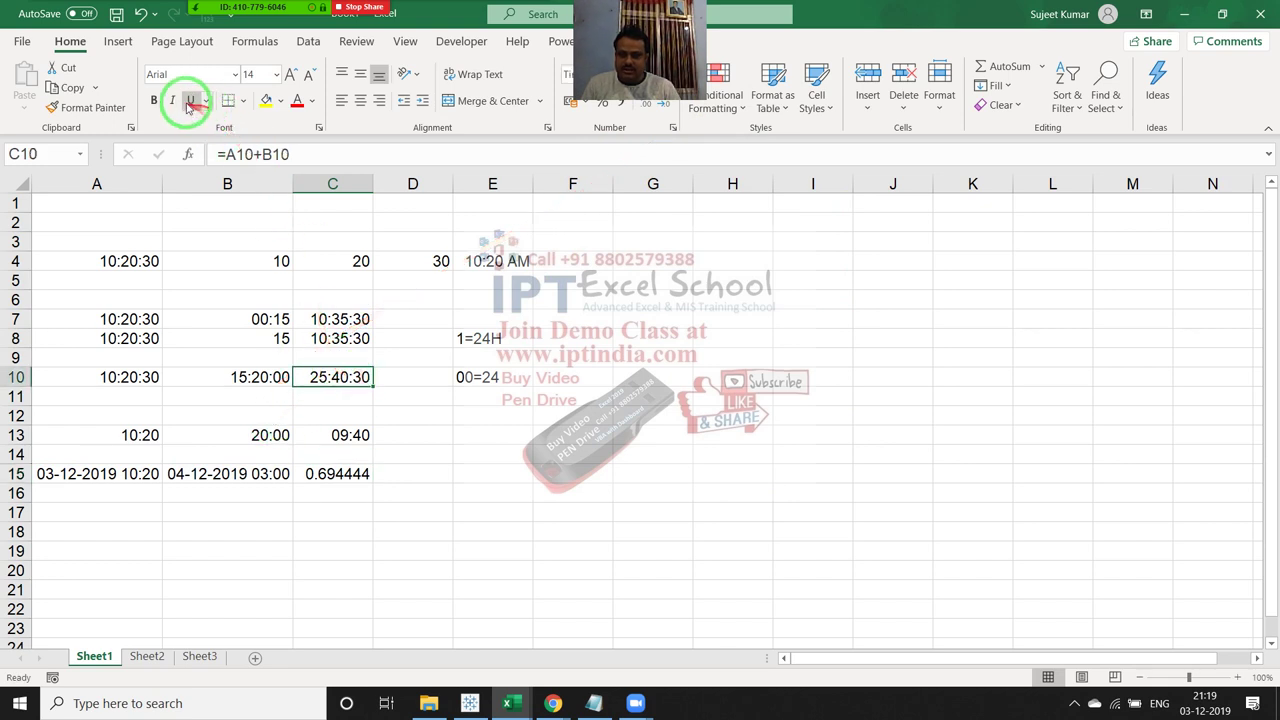
{"action": "left_click", "coordinate": [115, 107]}
{"action": "left_click", "coordinate": [340, 474]}
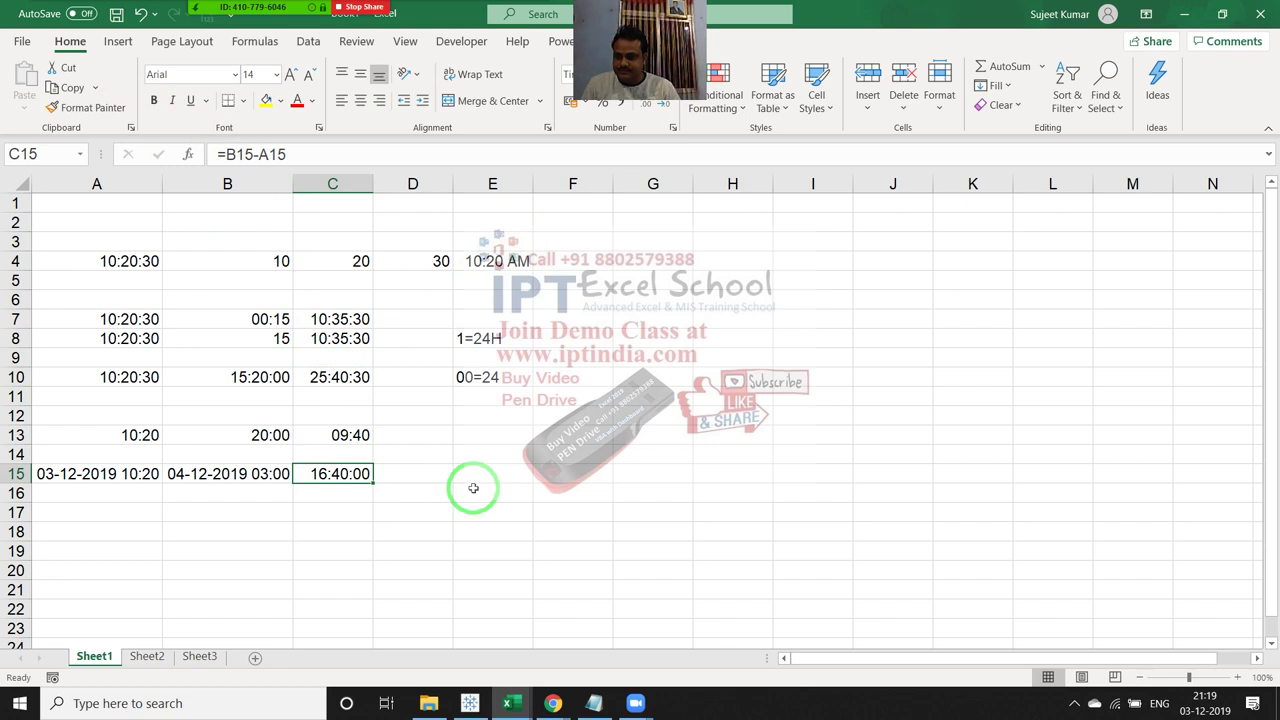
{"action": "left_click", "coordinate": [148, 476]}
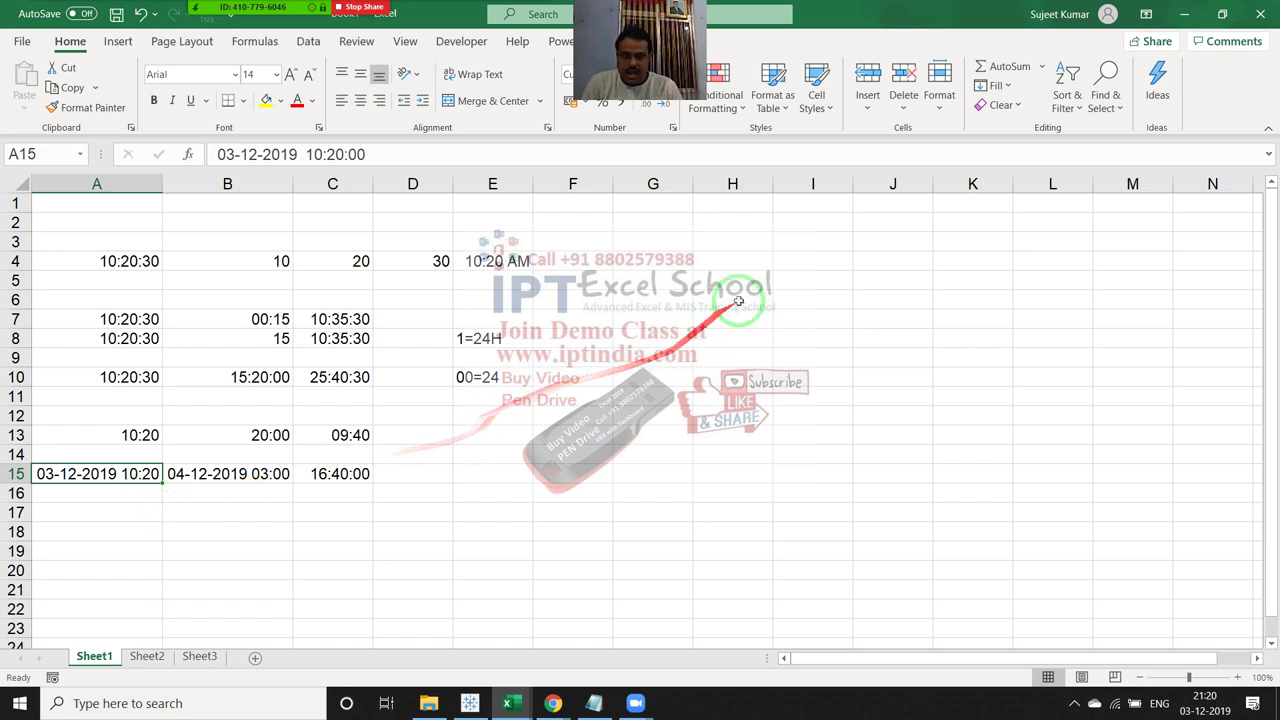
- Enter the time 7:30 in H4
{"action": "left_click", "coordinate": [735, 266]}
{"action": "type", "text": "7"}
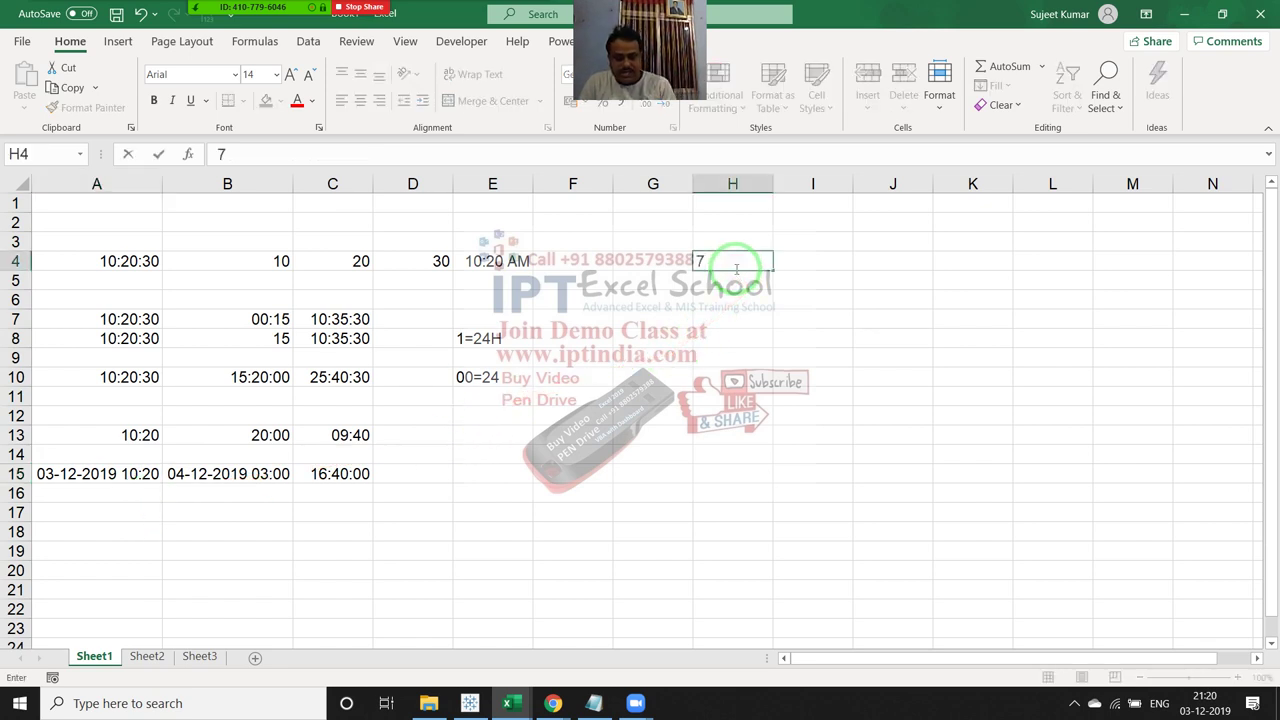
{"action": "type", "text": ":20"}
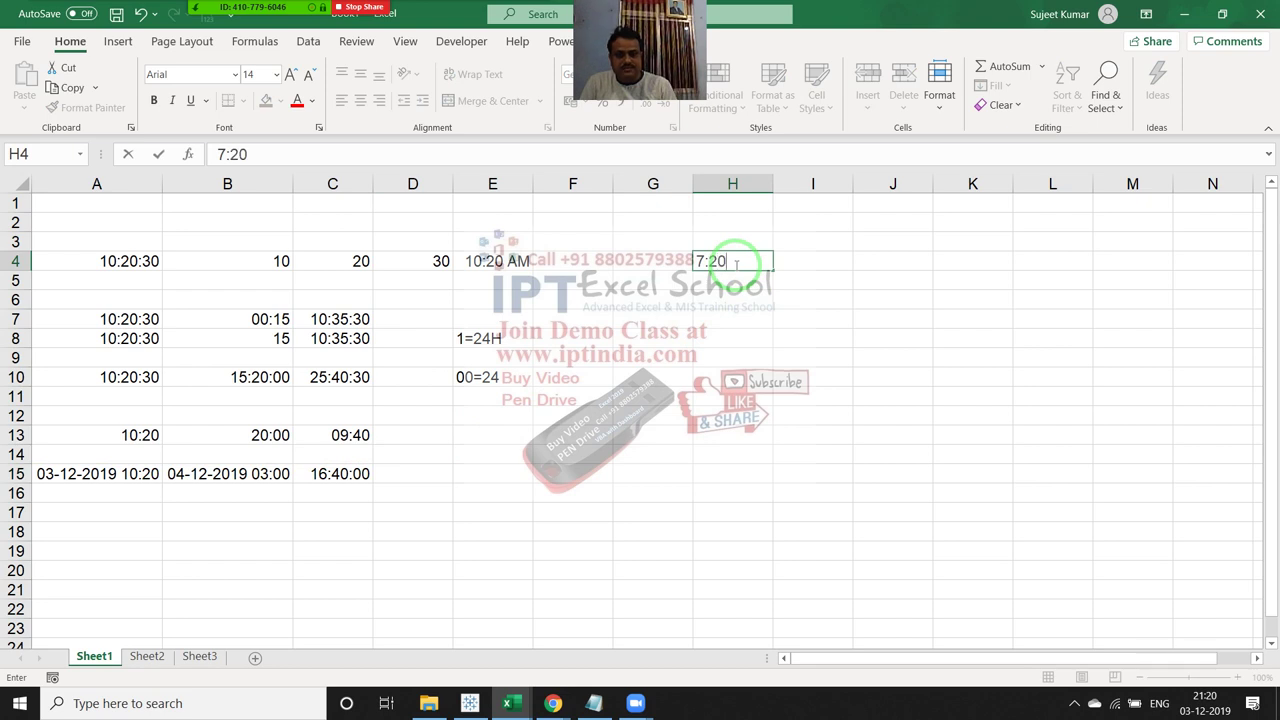
{"action": "key", "text": "BackSpace"}
{"action": "key", "text": "BackSpace"}
{"action": "type", "text": "30"}
{"action": "key", "text": "Return"}
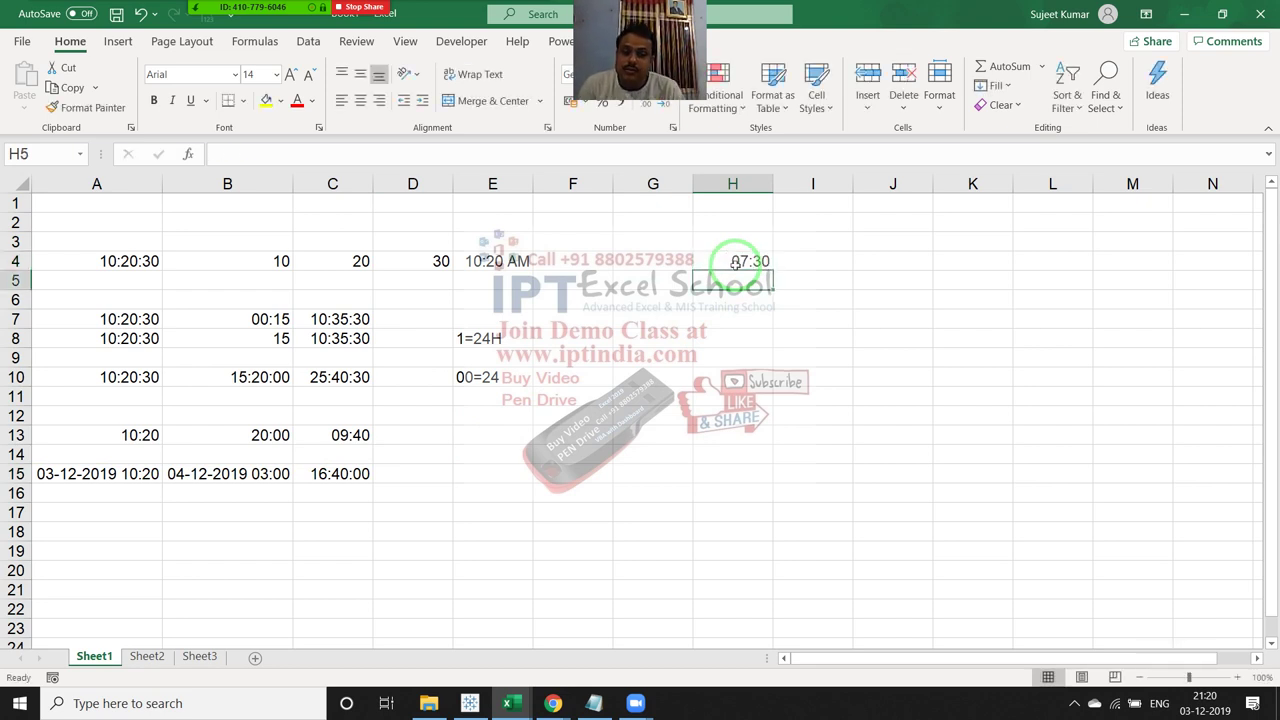
- Convert it with =H4*24 in I4 and format I4 as General, showing 7.5
{"action": "left_click", "coordinate": [735, 263]}
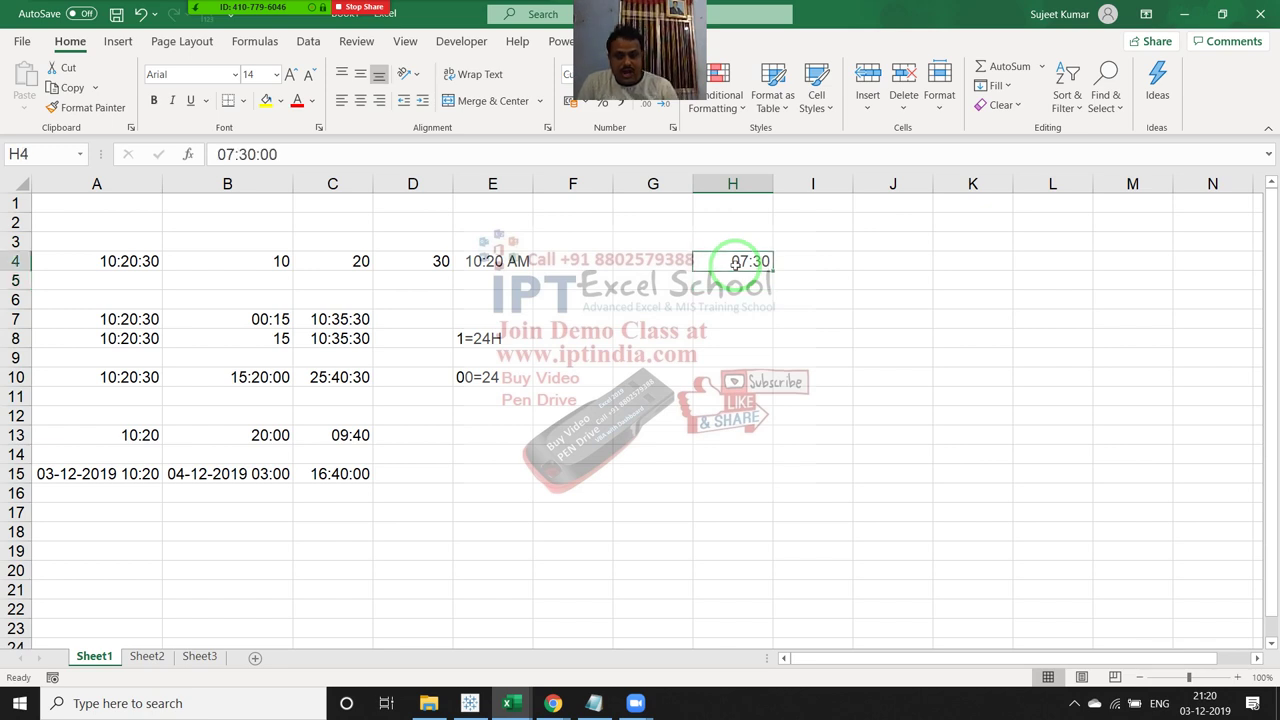
{"action": "key", "text": "Right"}
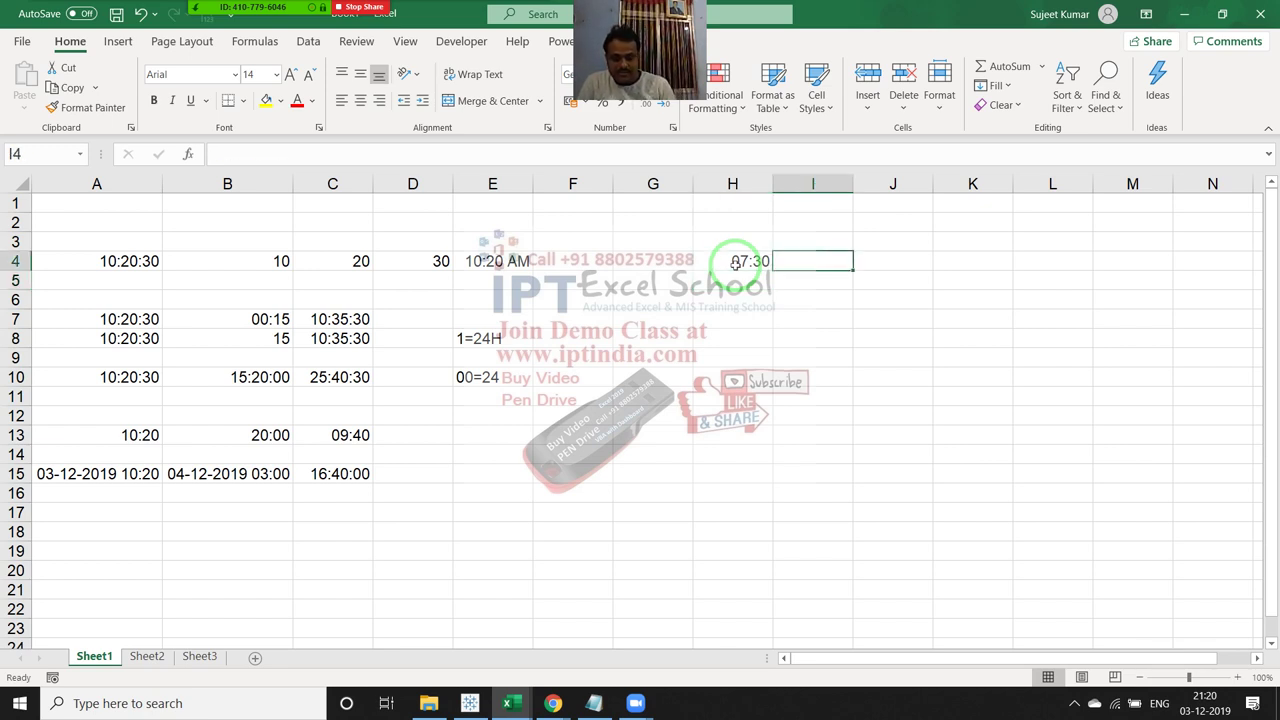
{"action": "type", "text": "="}
{"action": "left_click", "coordinate": [735, 263]}
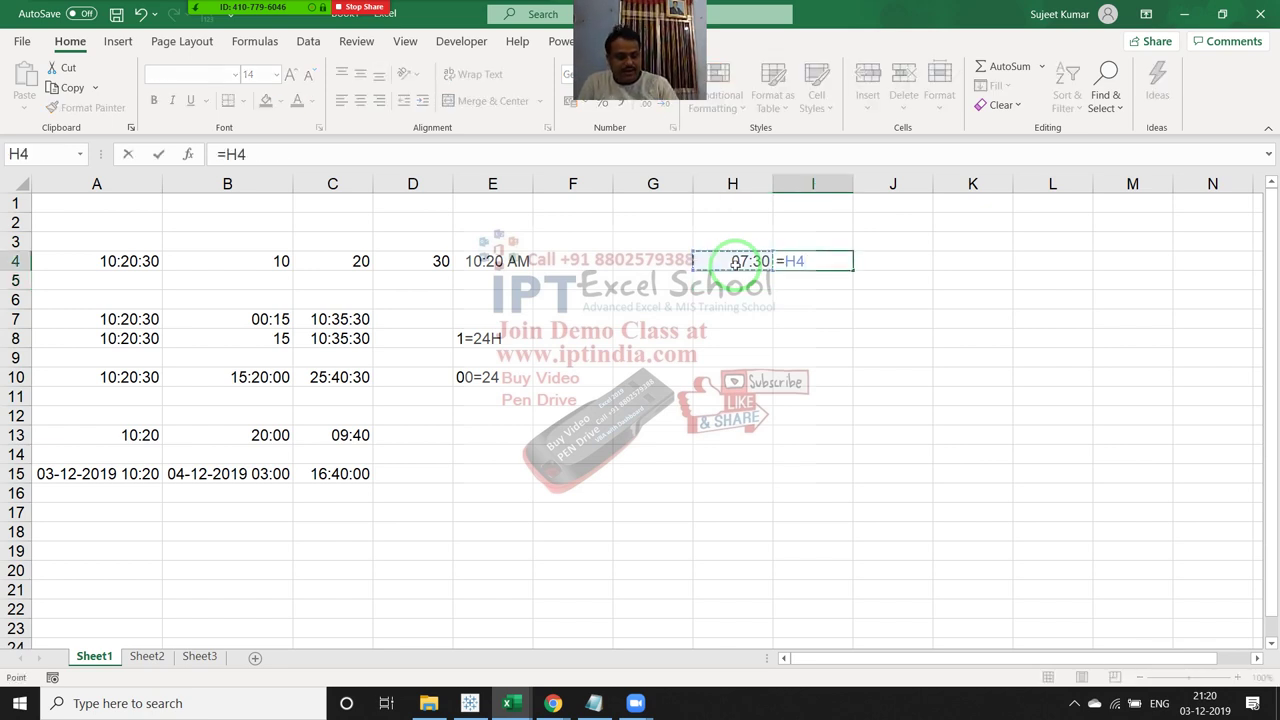
{"action": "type", "text": "*24"}
{"action": "key", "text": "Return"}
{"action": "key", "text": "Up"}
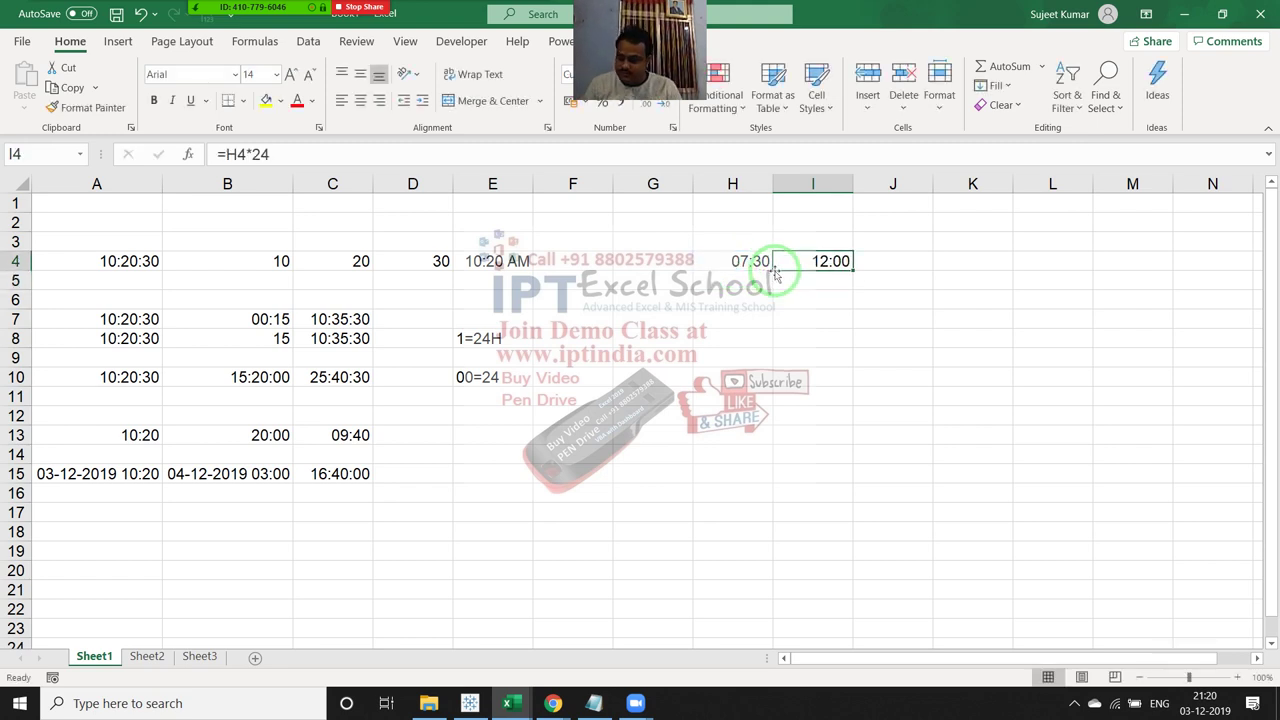
{"action": "key", "text": "ctrl+shift+asciitilde"}
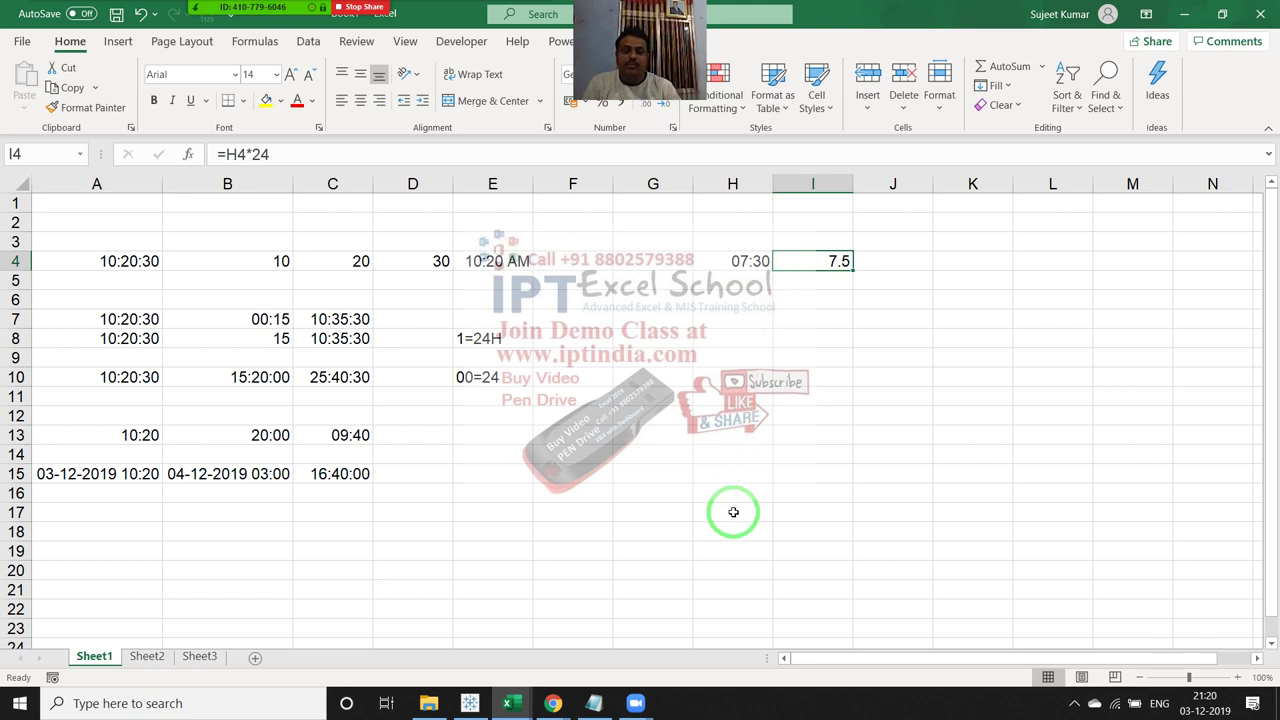
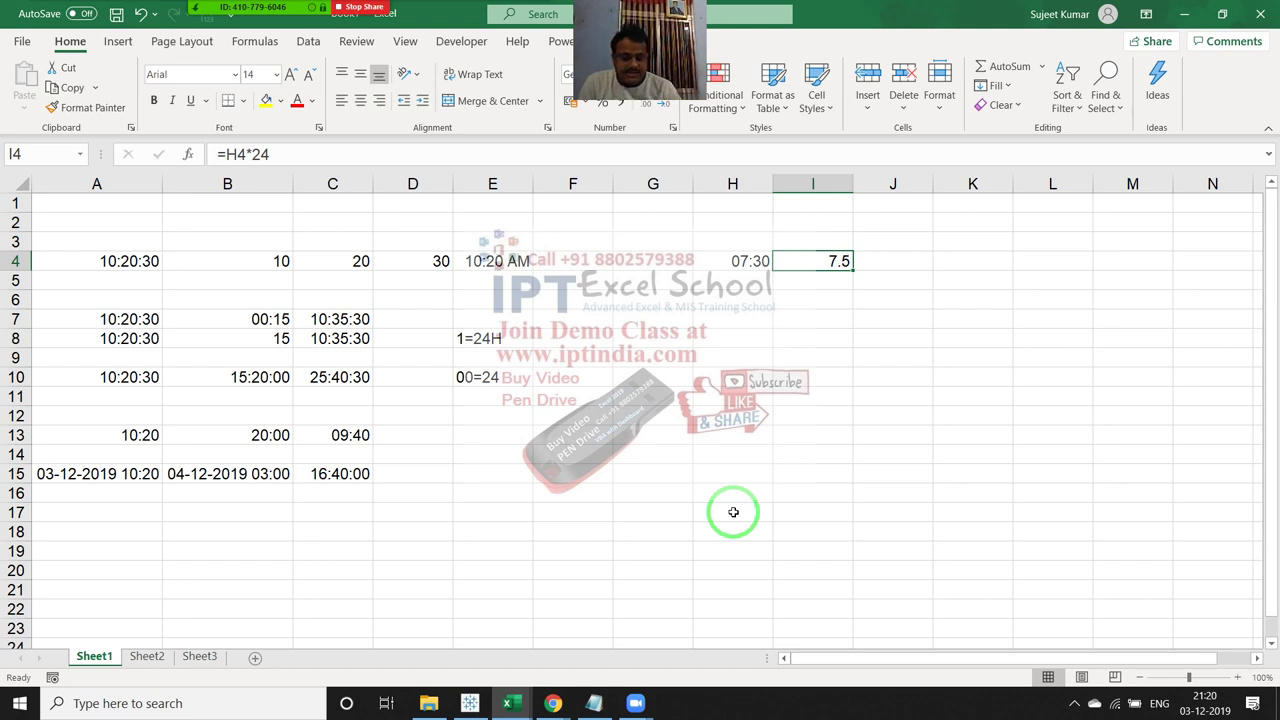
- Enter 1 in both H6 and I6
{"action": "key", "text": "Down"}
{"action": "key", "text": "Down"}
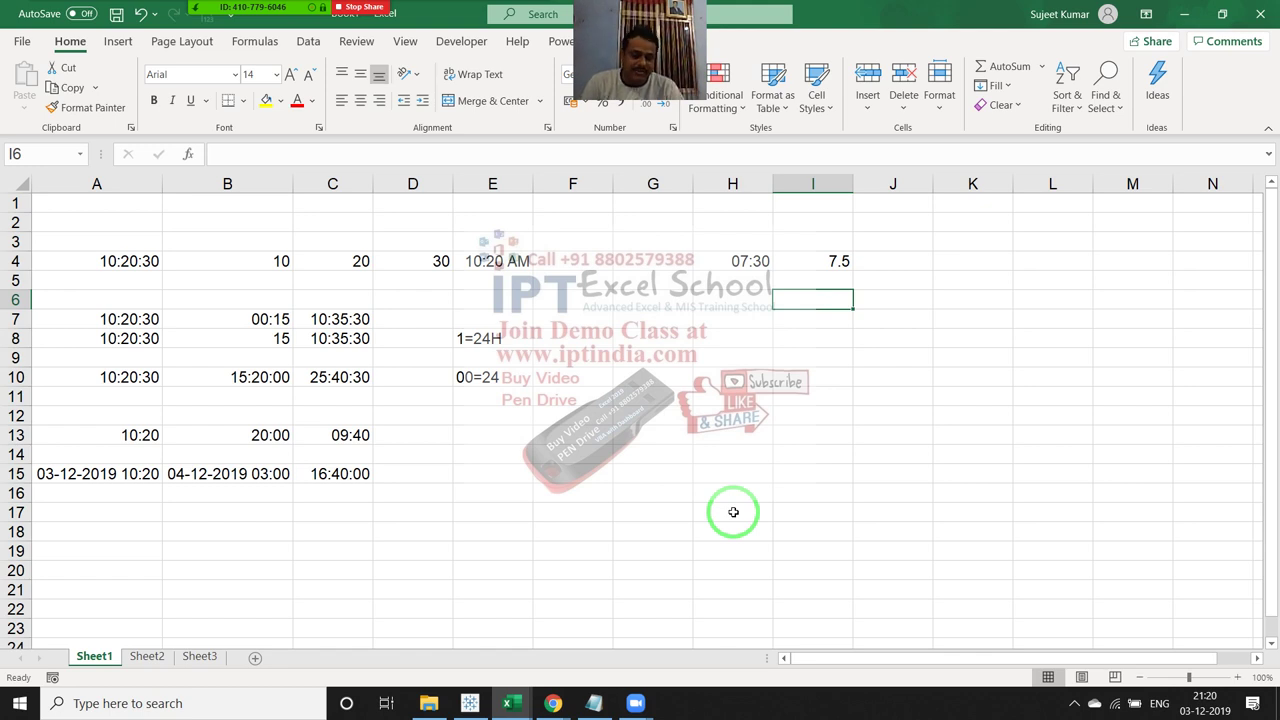
{"action": "key", "text": "Up"}
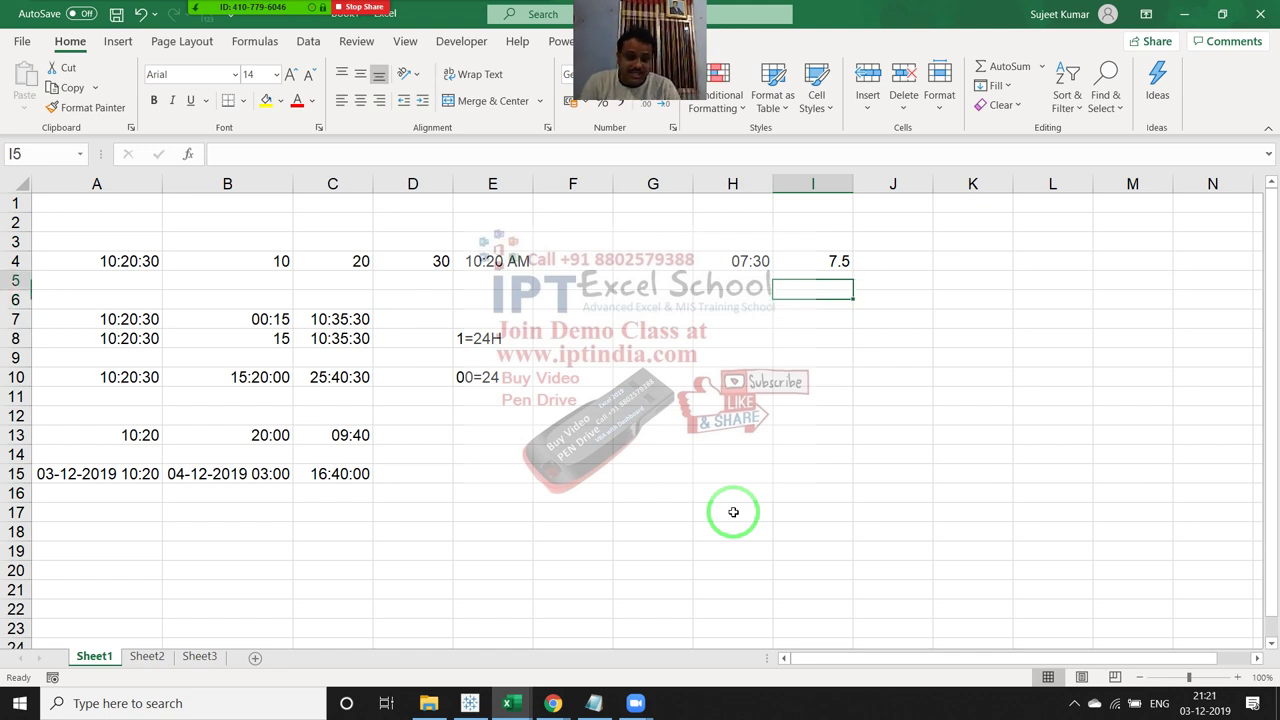
{"action": "key", "text": "Up"}
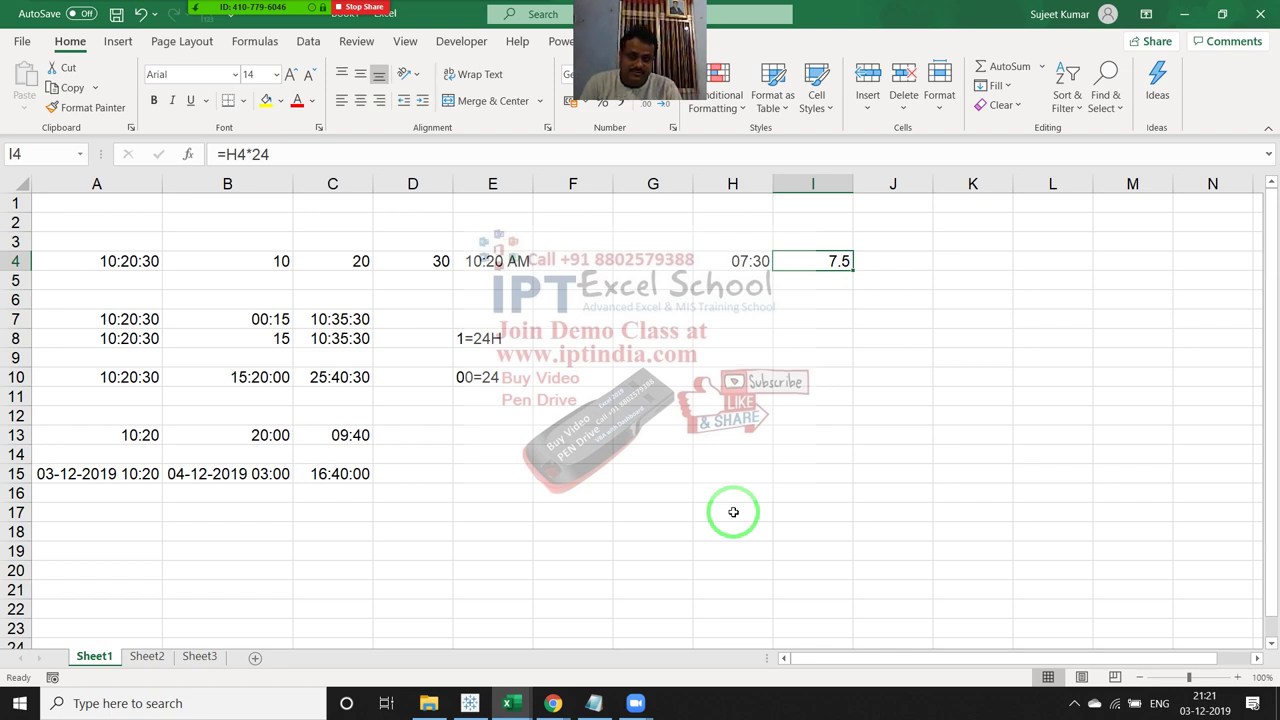
{"action": "key", "text": "Down"}
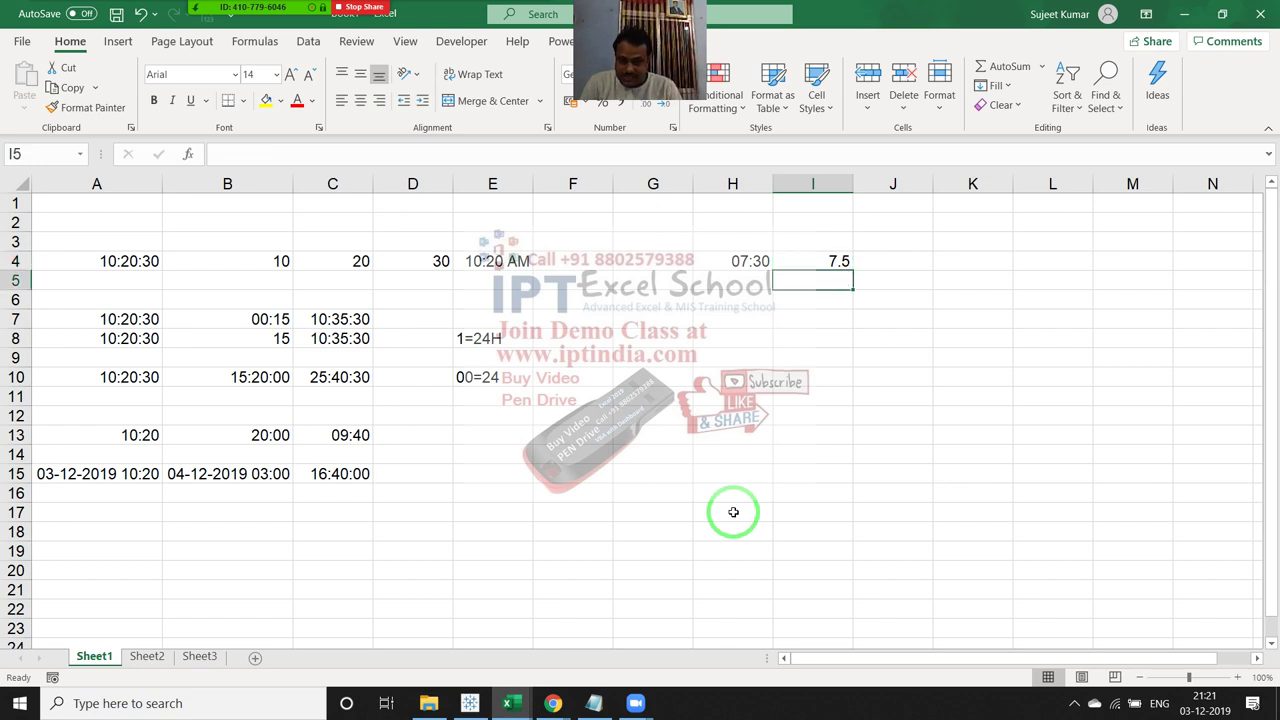
{"action": "key", "text": "Left"}
{"action": "key", "text": "Down"}
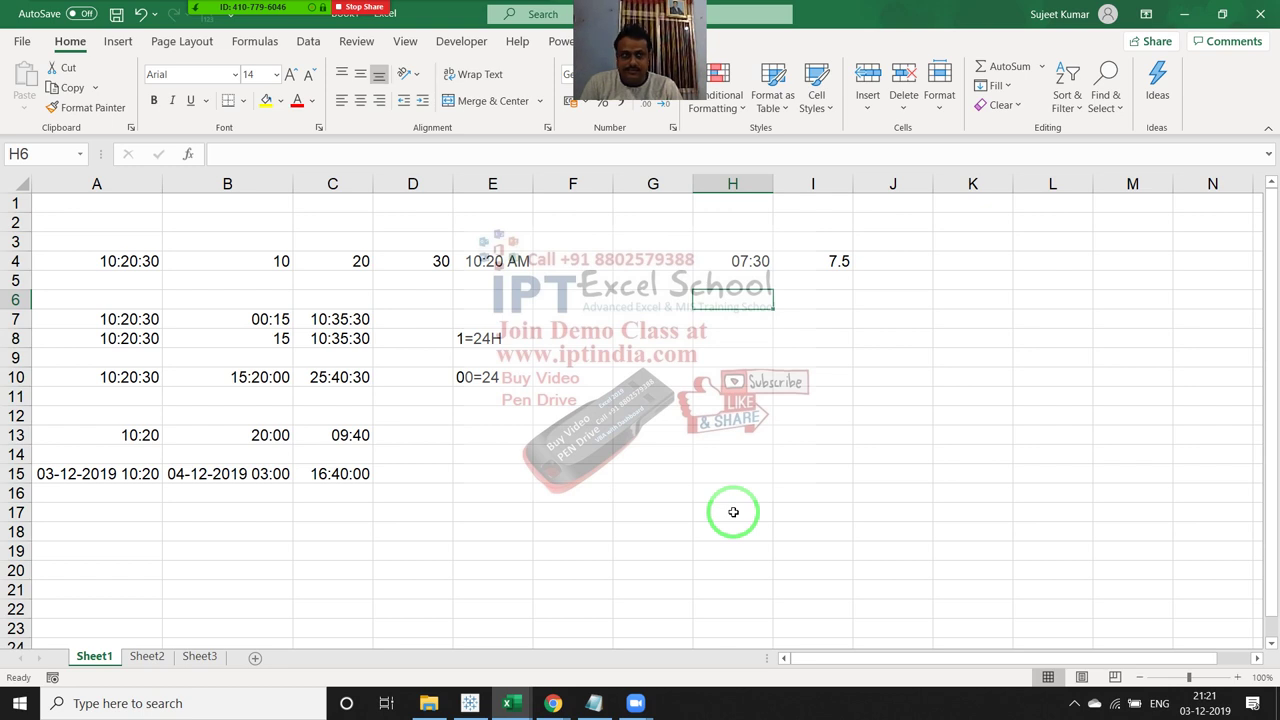
{"action": "key", "text": "Up"}
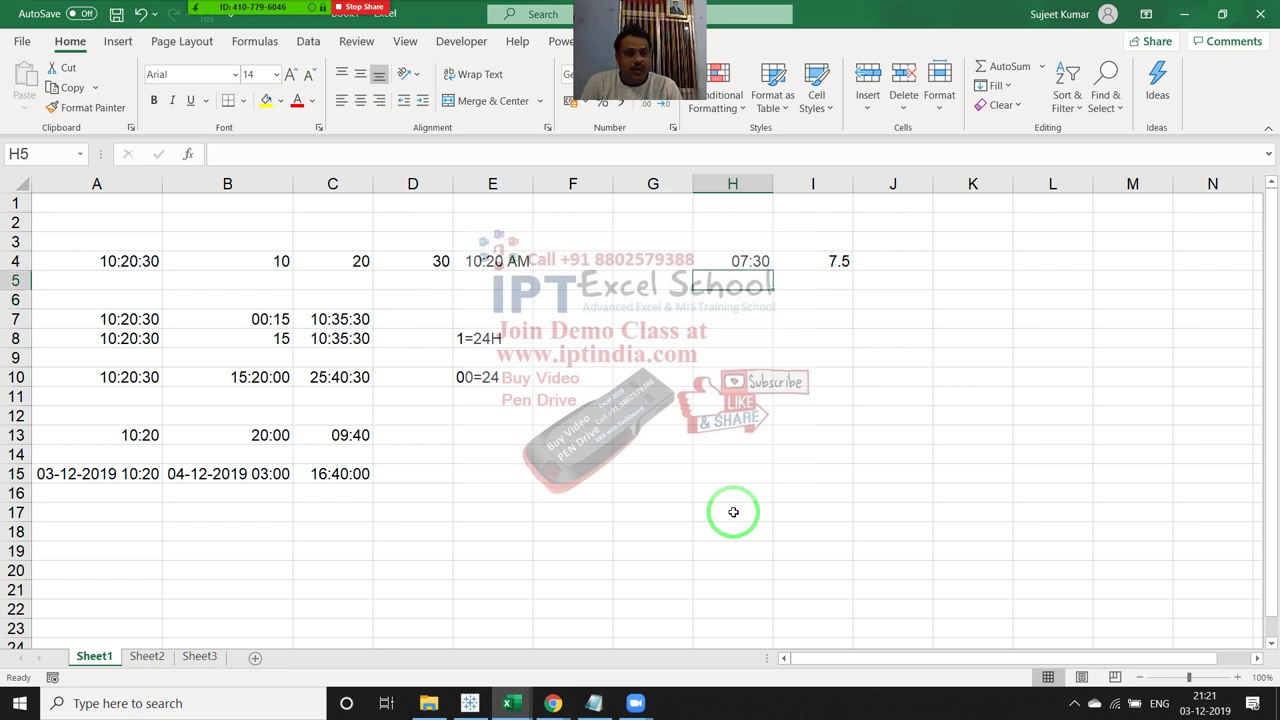
{"action": "key", "text": "Down"}
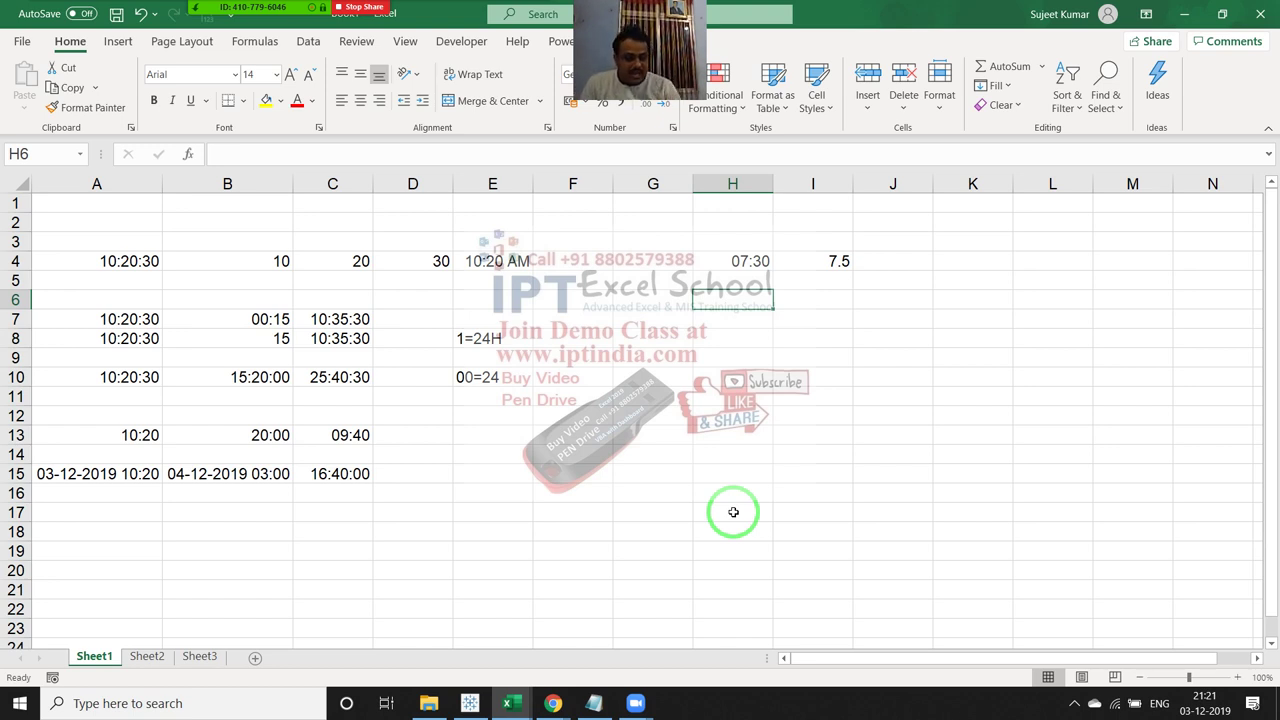
{"action": "type", "text": "1"}
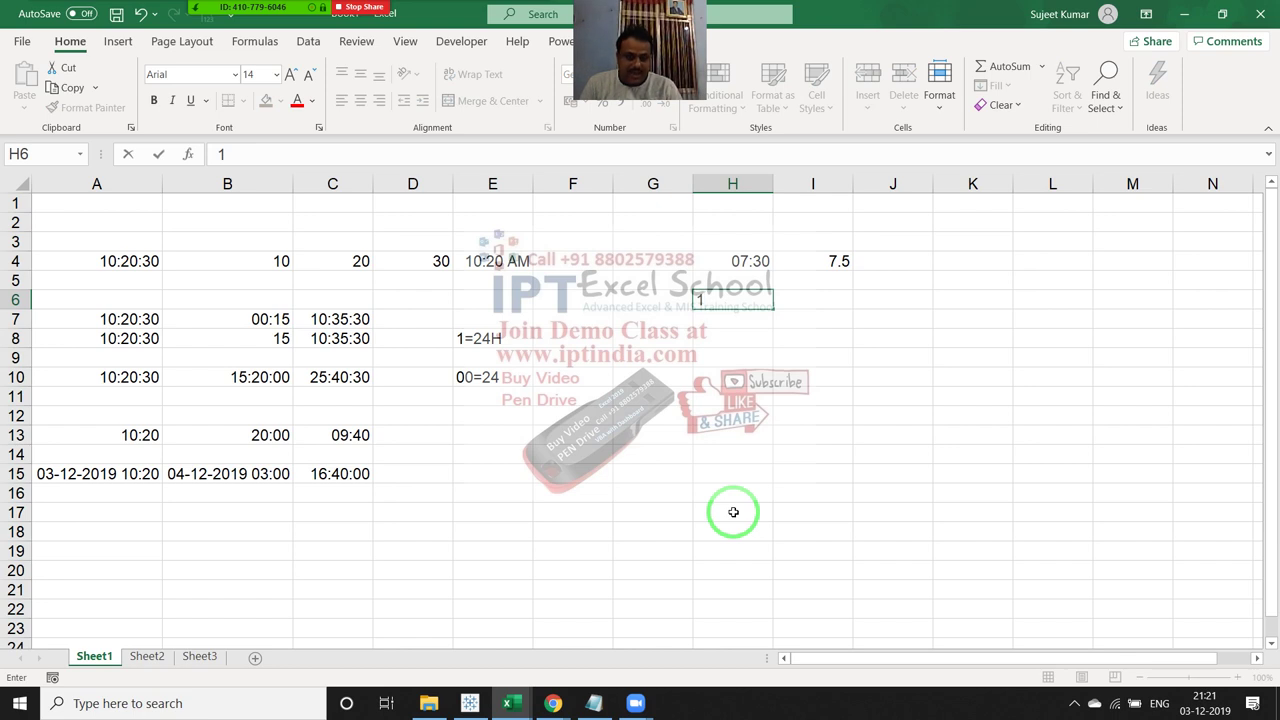
{"action": "key", "text": "Tab"}
{"action": "type", "text": "1"}
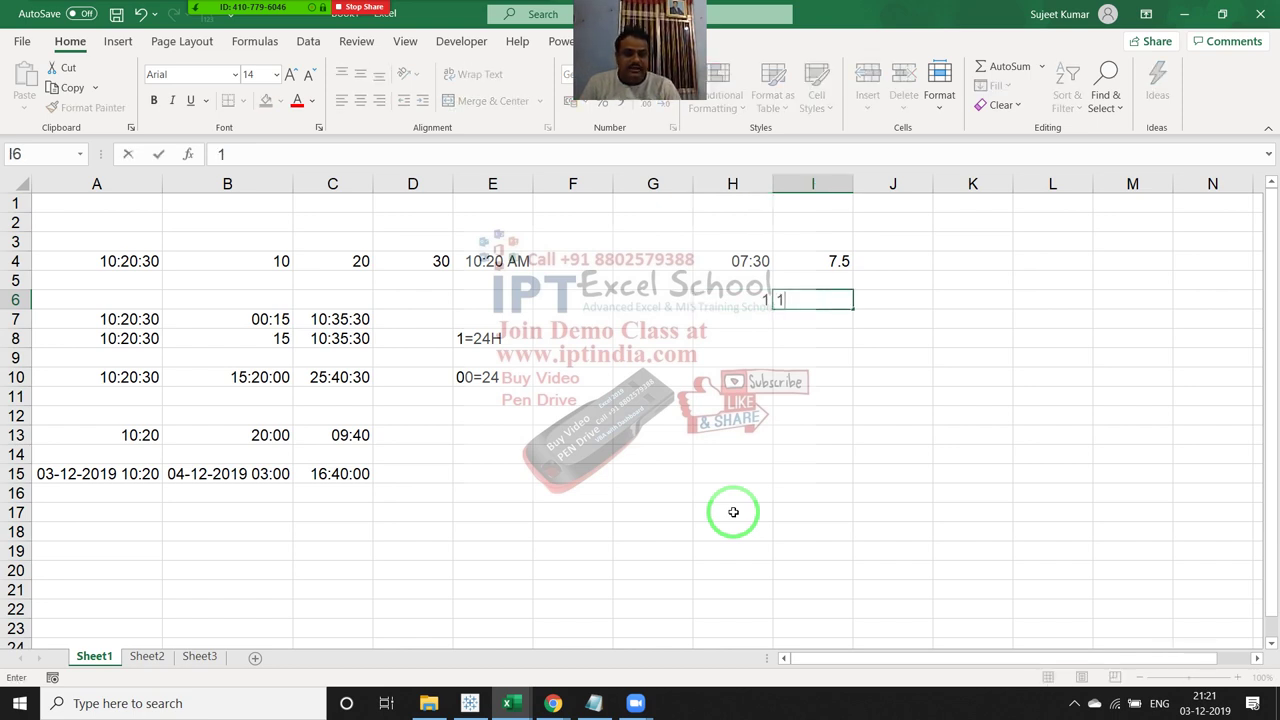
{"action": "key", "text": "Return"}
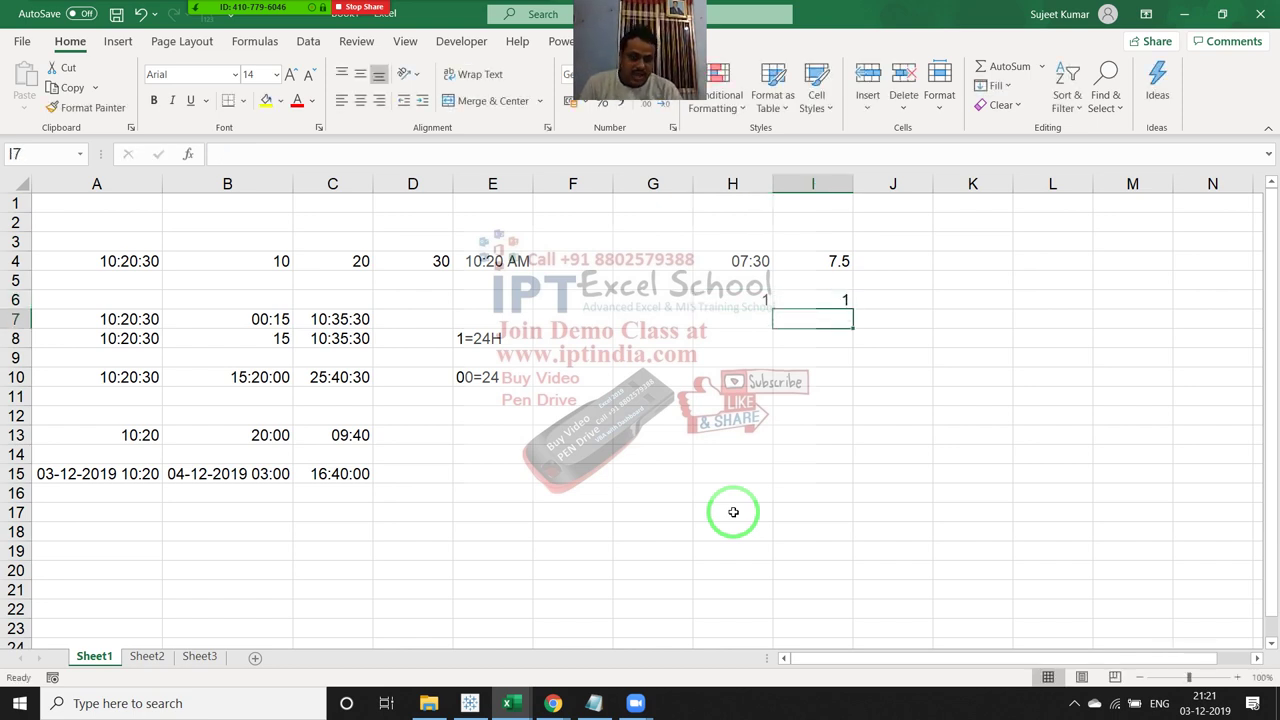
- Change H6 to the time 01:00 and add the note 60M in H7
{"action": "key", "text": "Up"}
{"action": "key", "text": "Left"}
{"action": "type", "text": "1"}
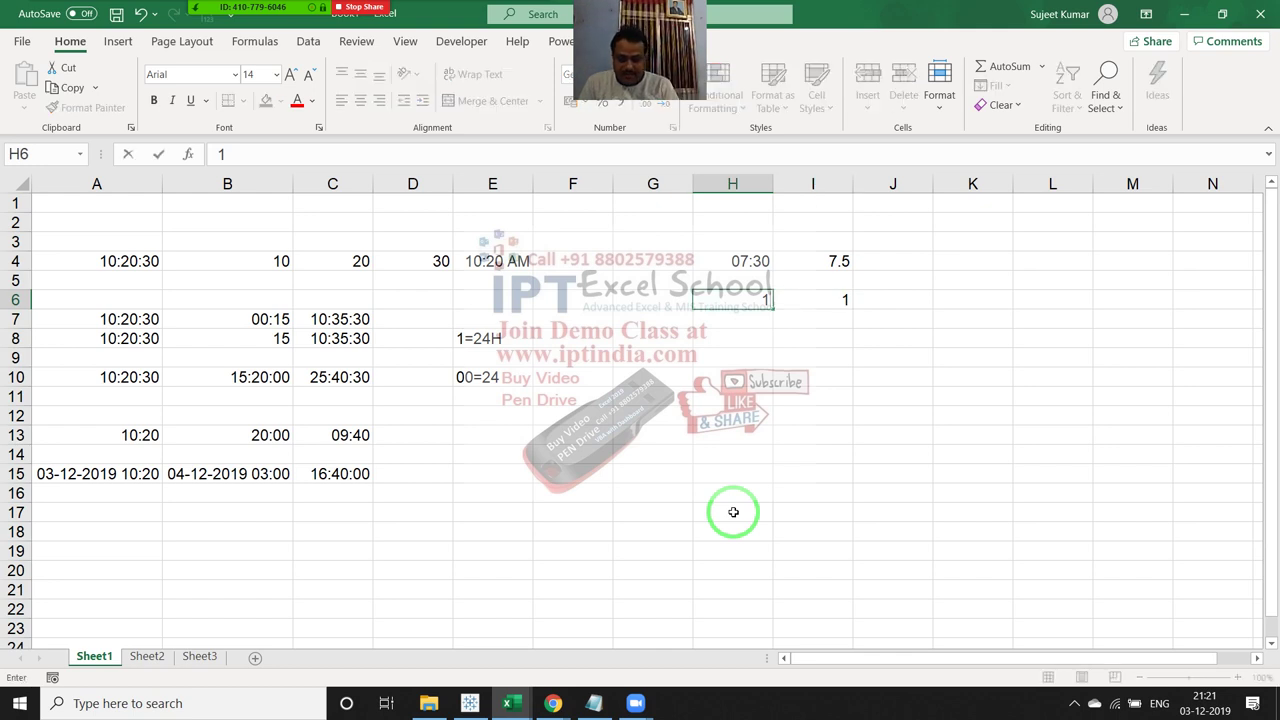
{"action": "type", "text": "H"}
{"action": "key", "text": "Tab"}
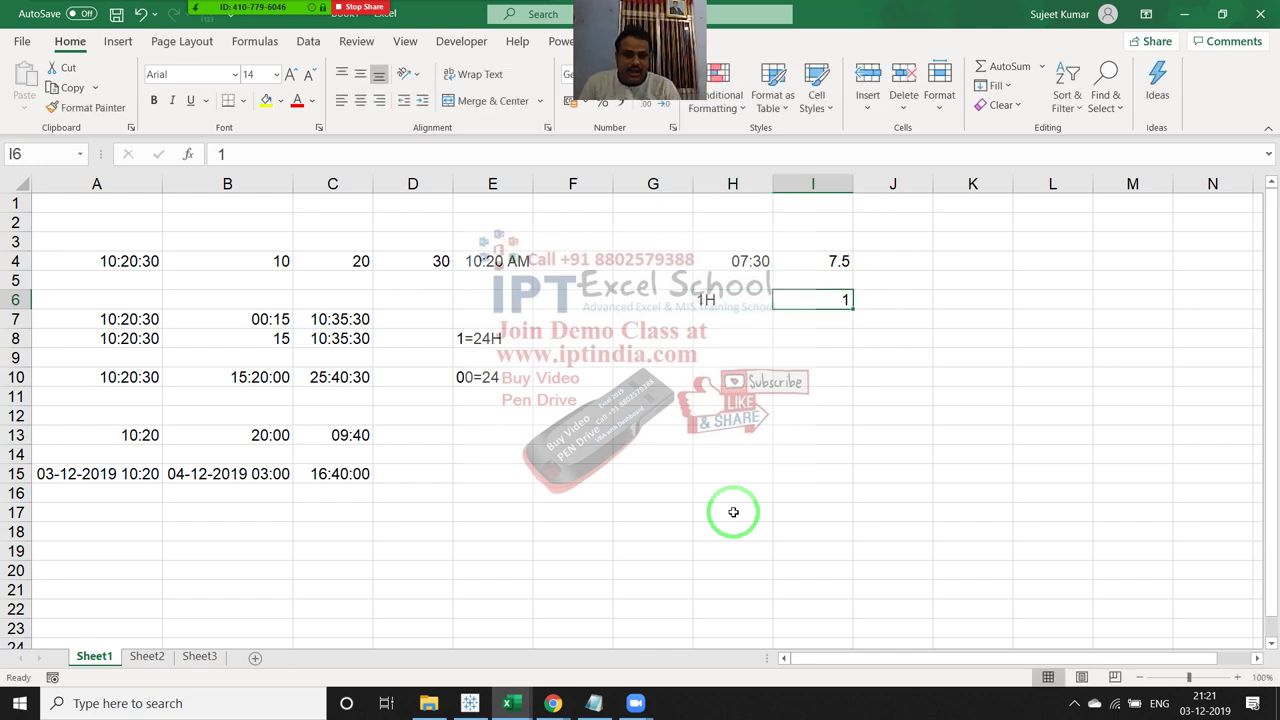
{"action": "key", "text": "Left"}
{"action": "type", "text": "1"}
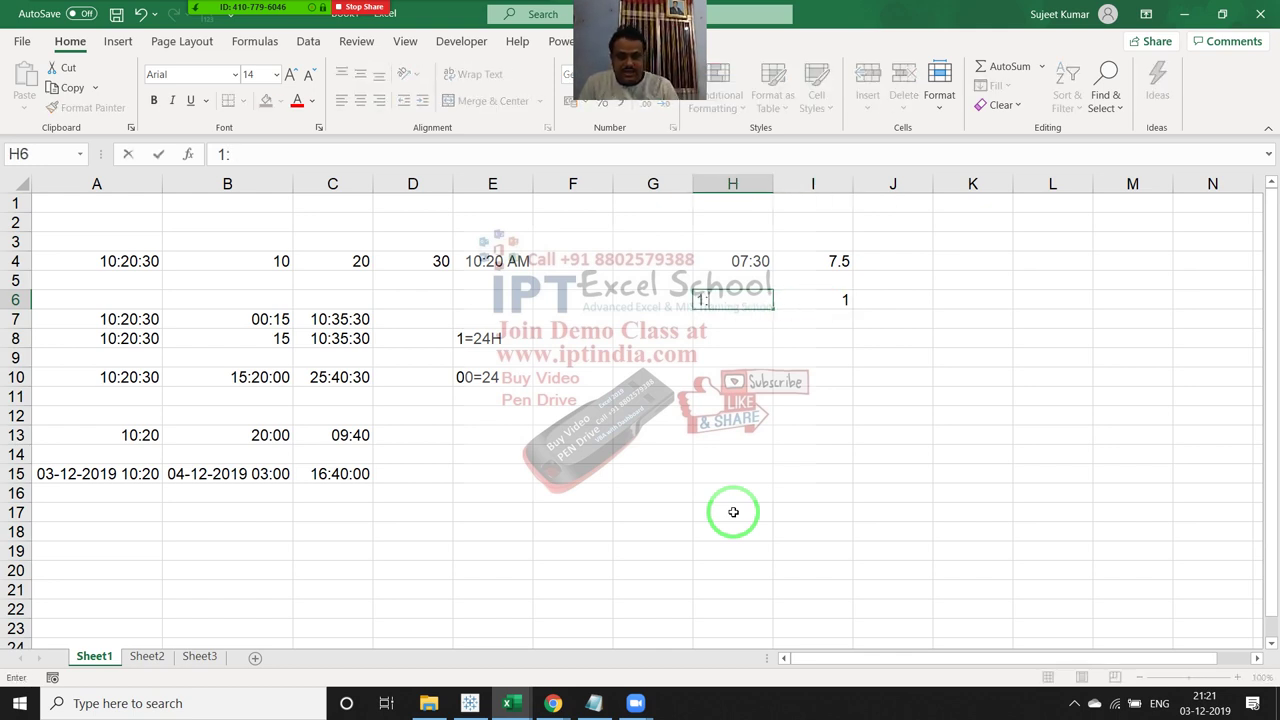
{"action": "type", "text": ":00"}
{"action": "key", "text": "Return"}
{"action": "type", "text": "60"}
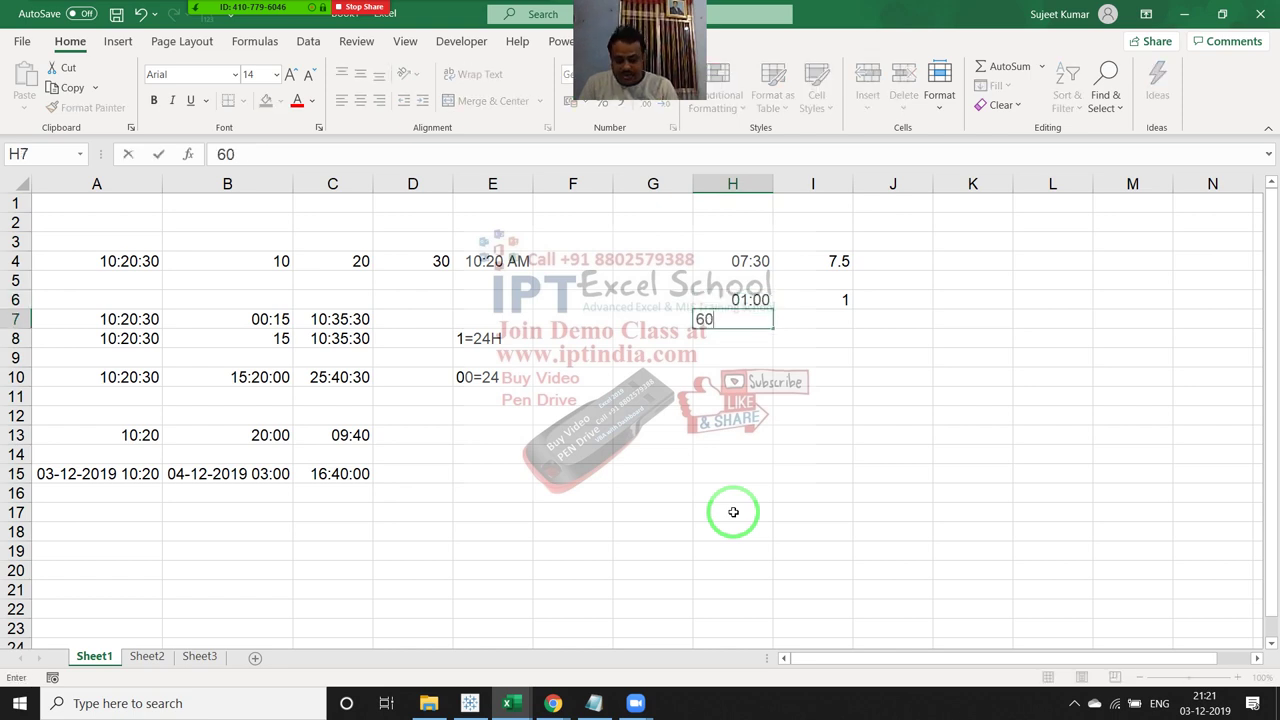
{"action": "type", "text": "M"}
{"action": "key", "text": "Return"}
- Add the note 100 D in I7, then return to H4
{"action": "key", "text": "Up"}
{"action": "key", "text": "Right"}
{"action": "key", "text": "Up"}
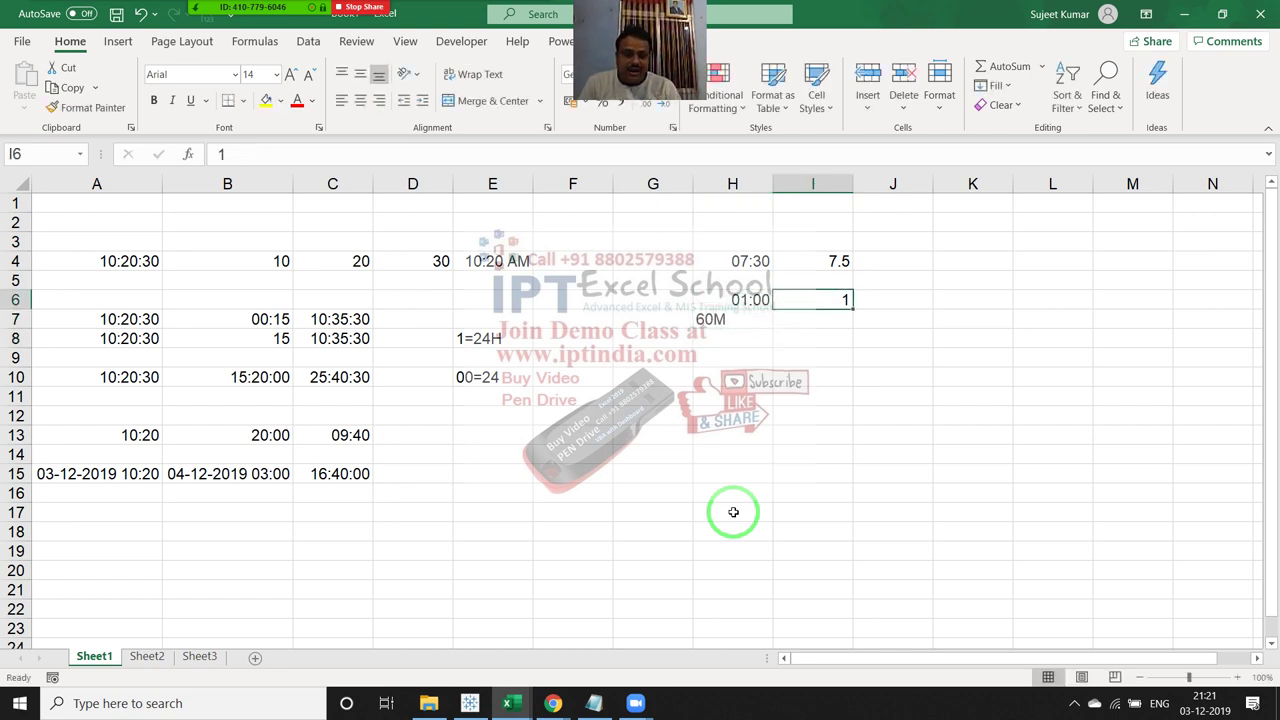
{"action": "key", "text": "Down"}
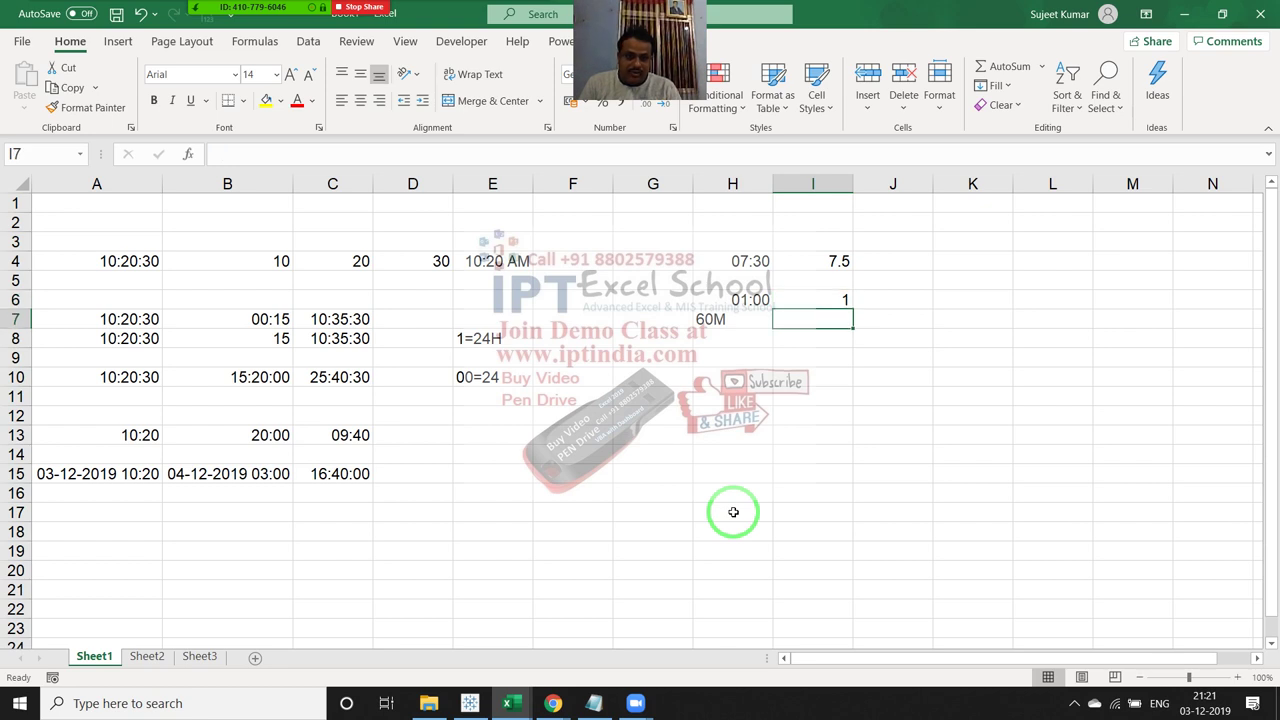
{"action": "type", "text": "100"}
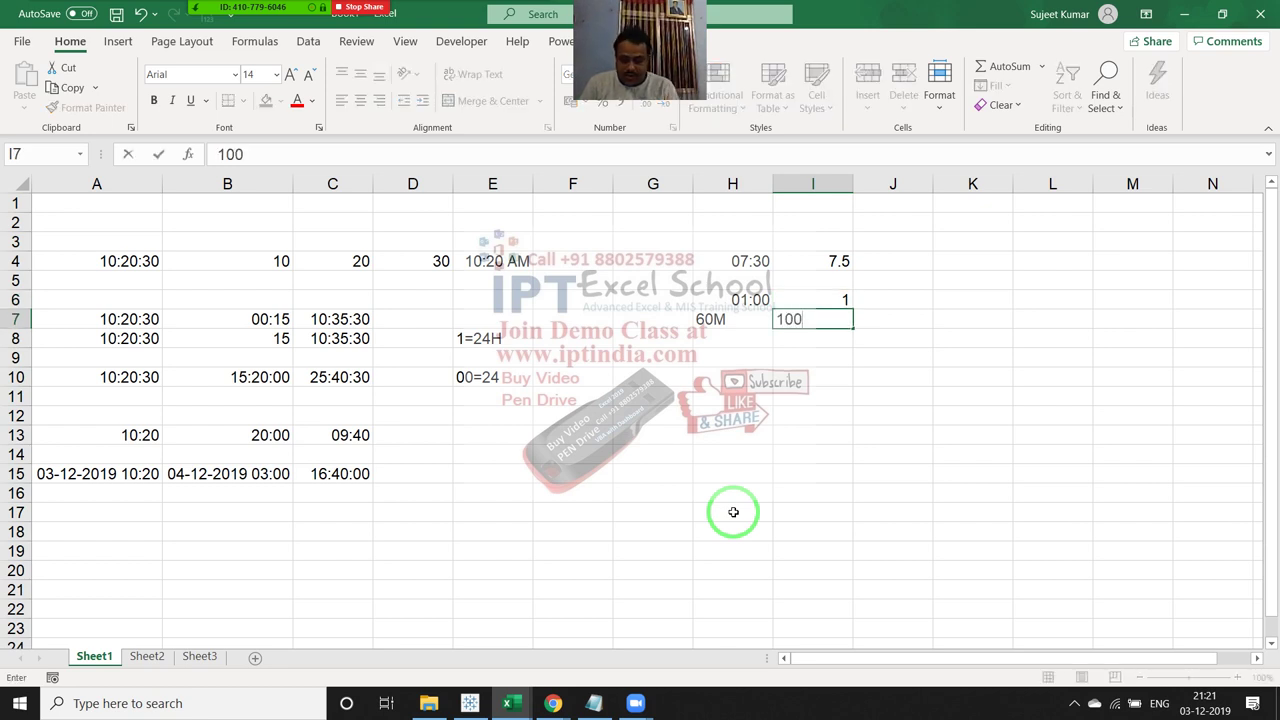
{"action": "type", "text": " p"}
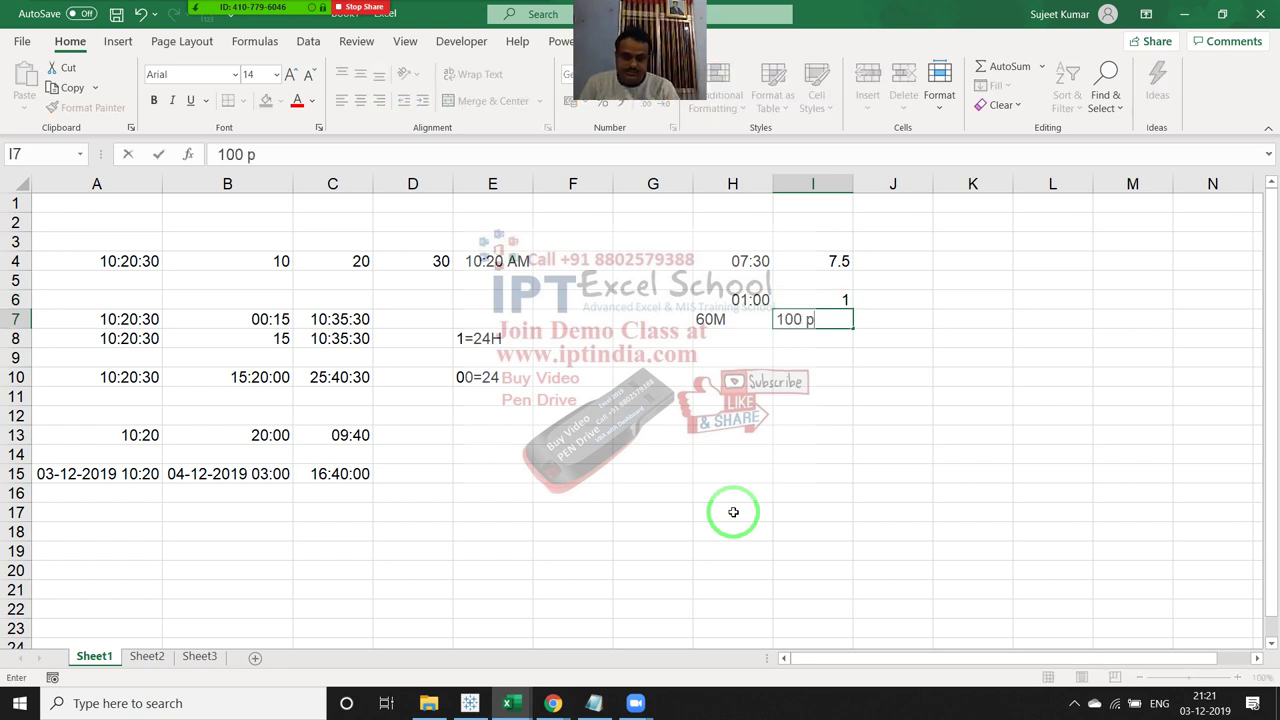
{"action": "key", "text": "BackSpace"}
{"action": "type", "text": "D"}
{"action": "key", "text": "Return"}
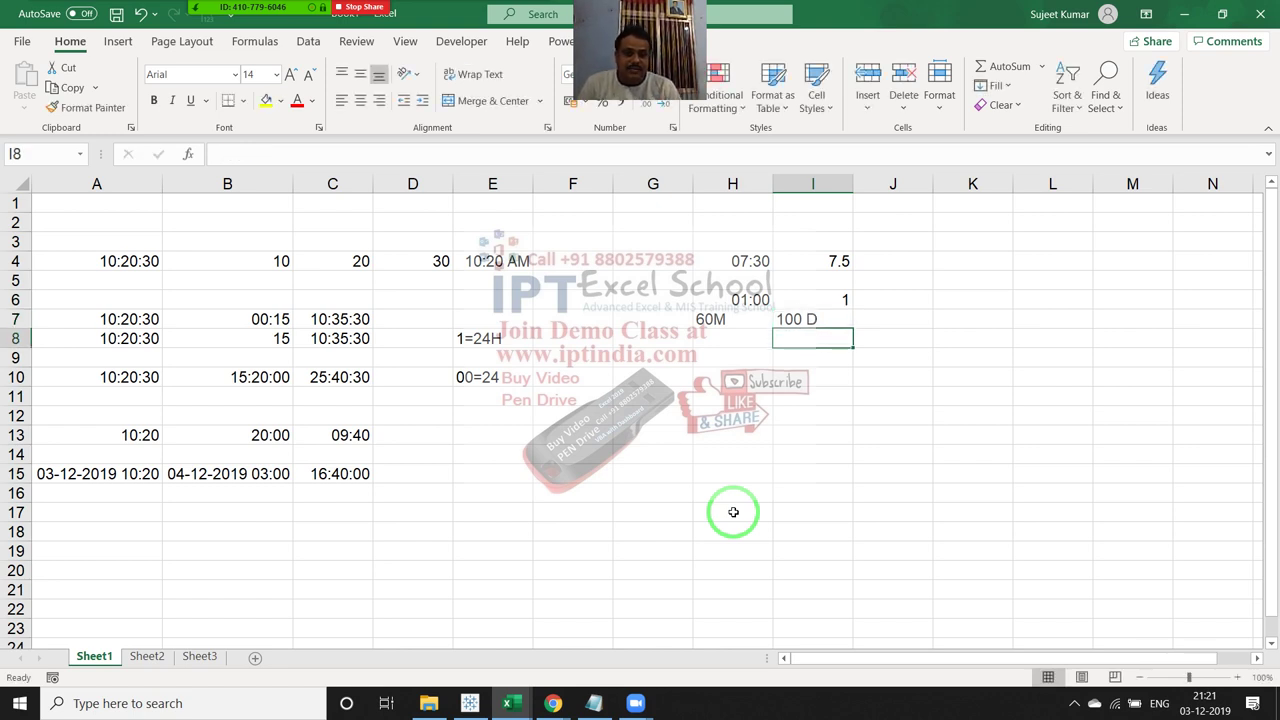
{"action": "key", "text": "Up"}
{"action": "key", "text": "Up"}
{"action": "key", "text": "Up"}
{"action": "key", "text": "Up"}
{"action": "key", "text": "Left"}
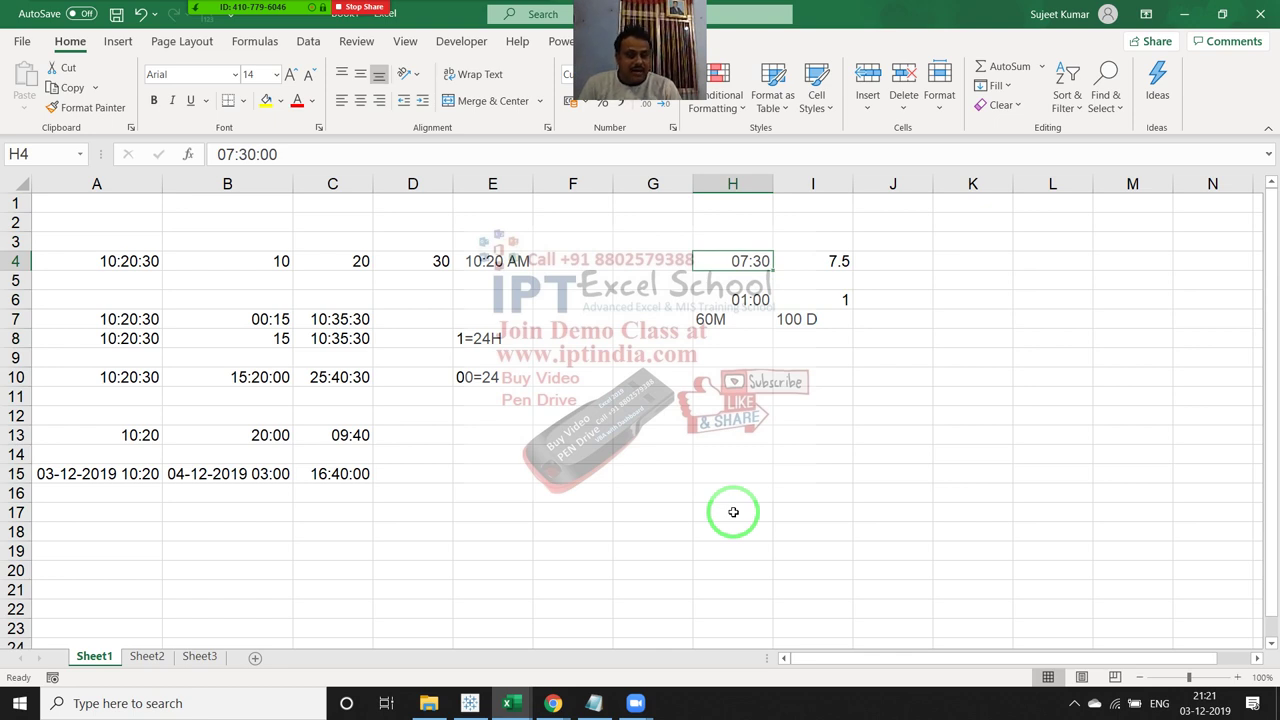
- Enter 7.5 in J4
{"action": "key", "text": "Right"}
{"action": "key", "text": "Right"}
{"action": "type", "text": "7"}
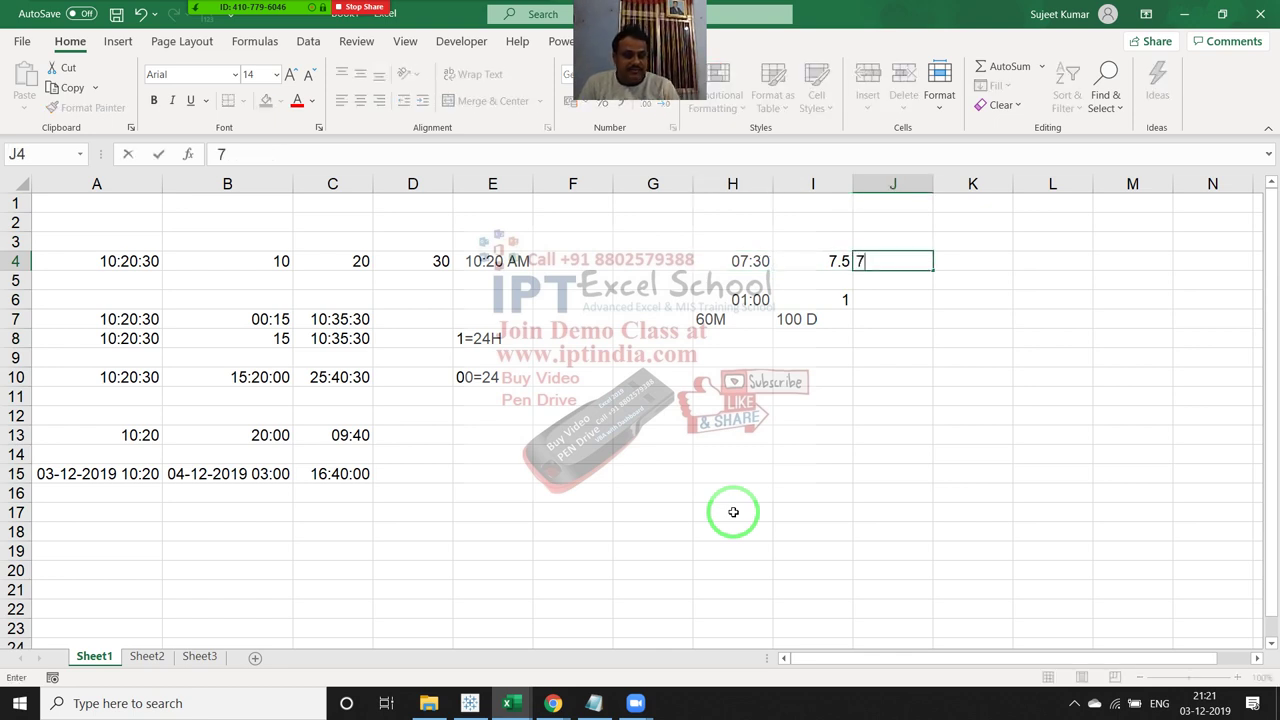
{"action": "type", "text": ".5"}
{"action": "key", "text": "Return"}
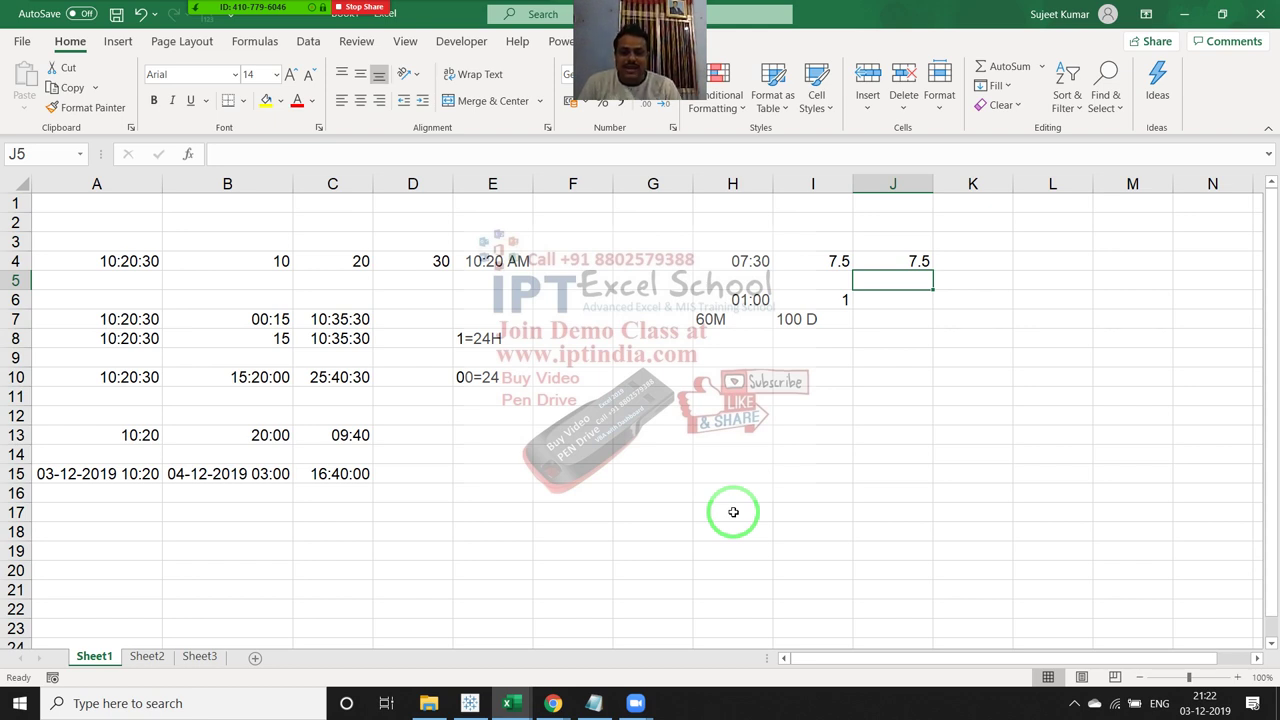
- Show H4's 07:30 in General format as its decimal 0.3125
{"action": "key", "text": "Up"}
{"action": "key", "text": "Left"}
{"action": "key", "text": "Left"}
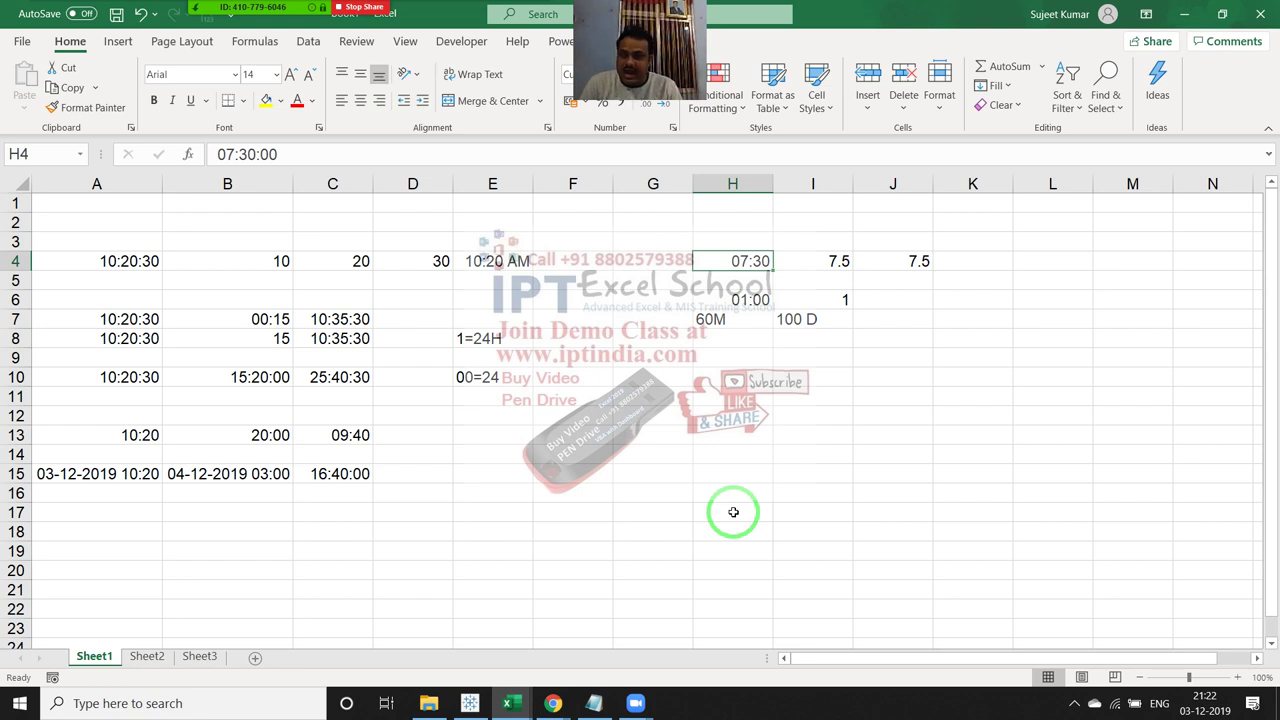
{"action": "key", "text": "ctrl+shift+grave"}
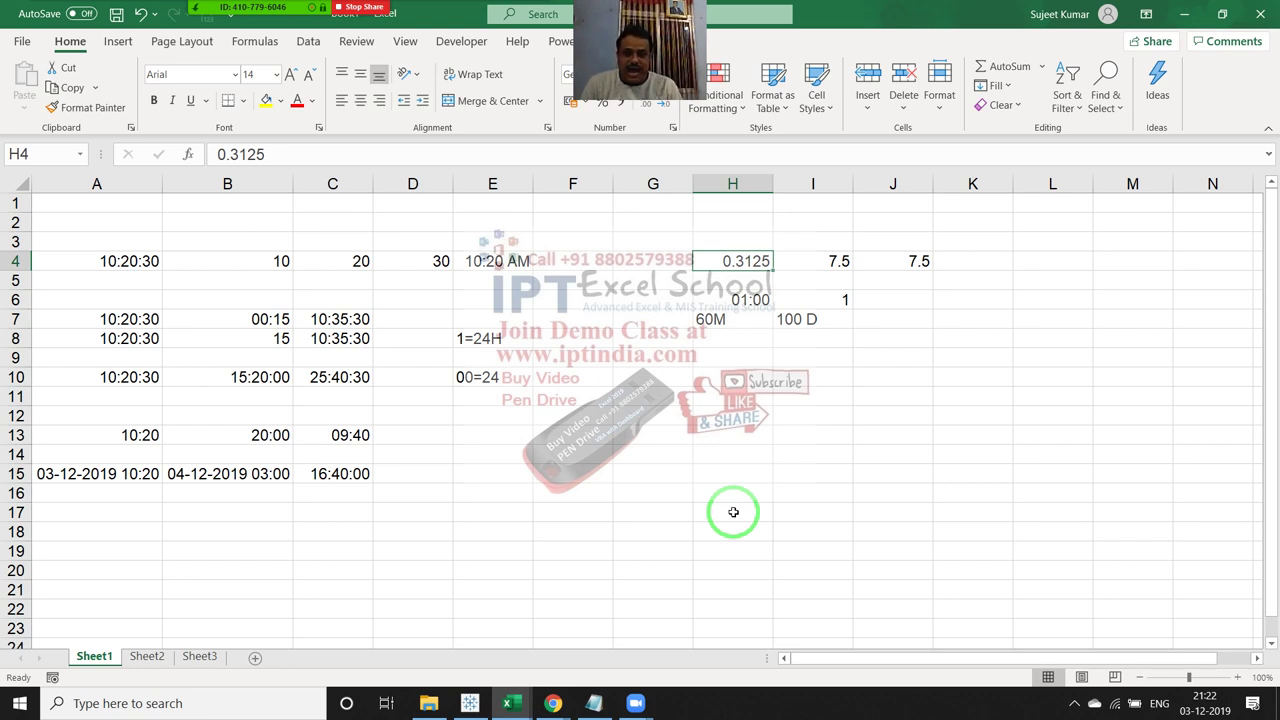
{"action": "key", "text": "Right"}
{"action": "key", "text": "Right"}
{"action": "key", "text": "Right"}
{"action": "key", "text": "Up"}
{"action": "key", "text": "Up"}
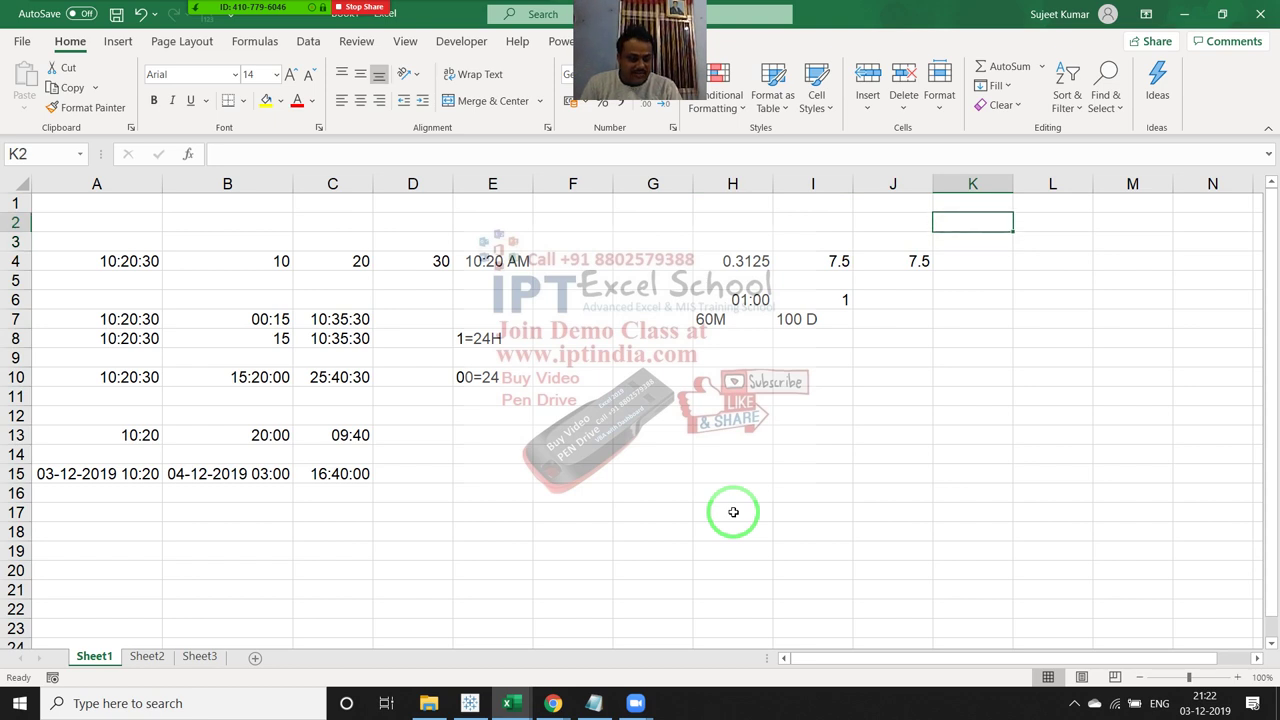
- Enter 1 in K2 and 500 in L2
{"action": "type", "text": "1"}
{"action": "key", "text": "Right"}
{"action": "type", "text": "5"}
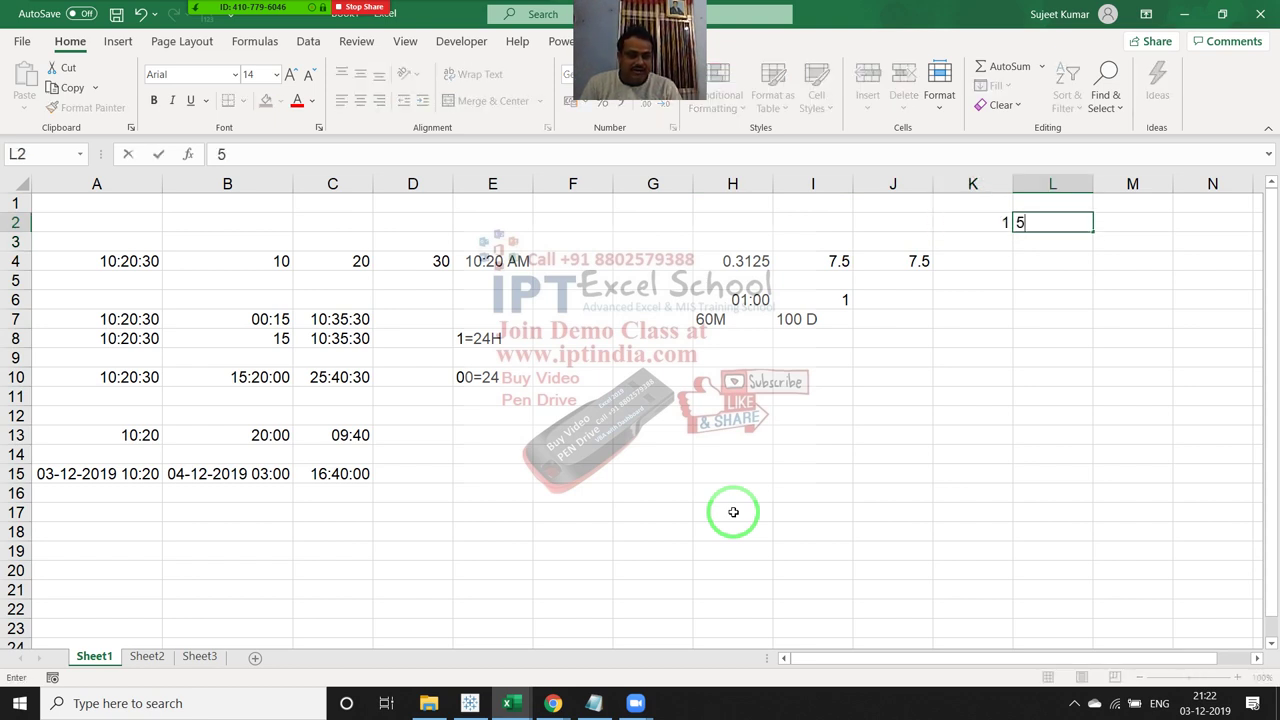
{"action": "type", "text": "00"}
{"action": "key", "text": "Return"}
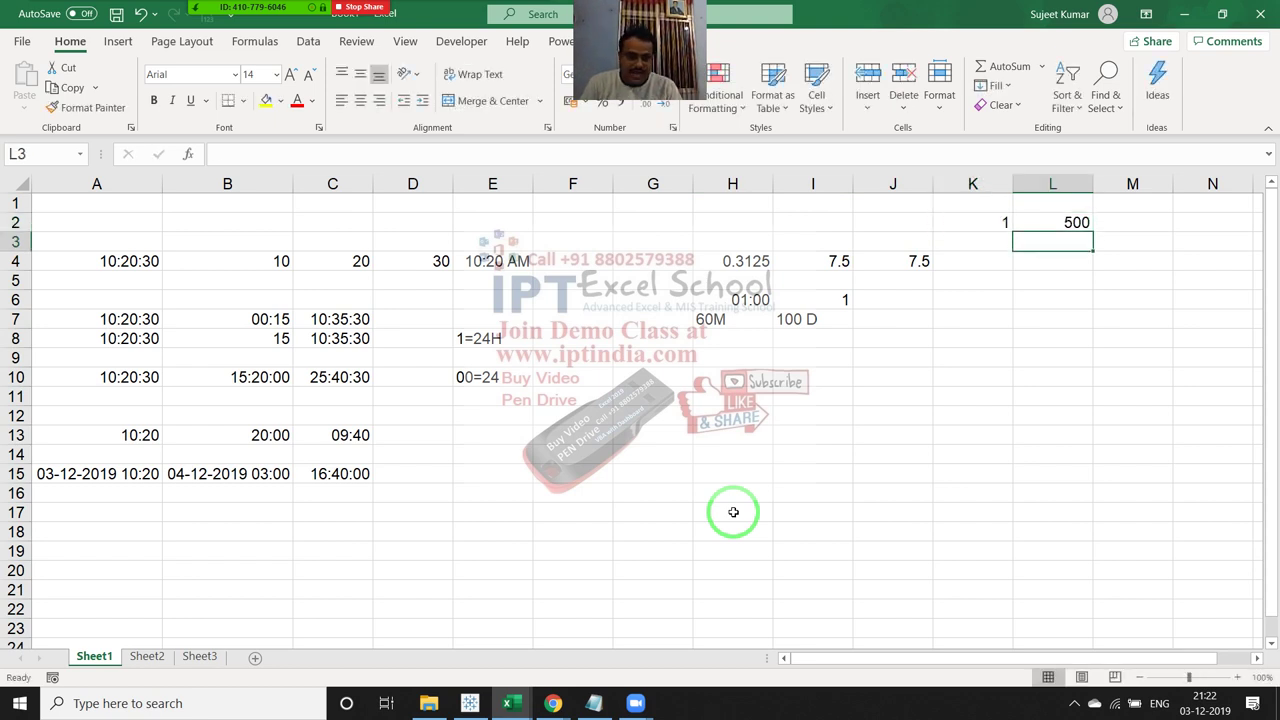
- Re-enter 7:30 in H4 so it displays as a time again
{"action": "key", "text": "Down"}
{"action": "key", "text": "Left"}
{"action": "key", "text": "Left"}
{"action": "key", "text": "Left"}
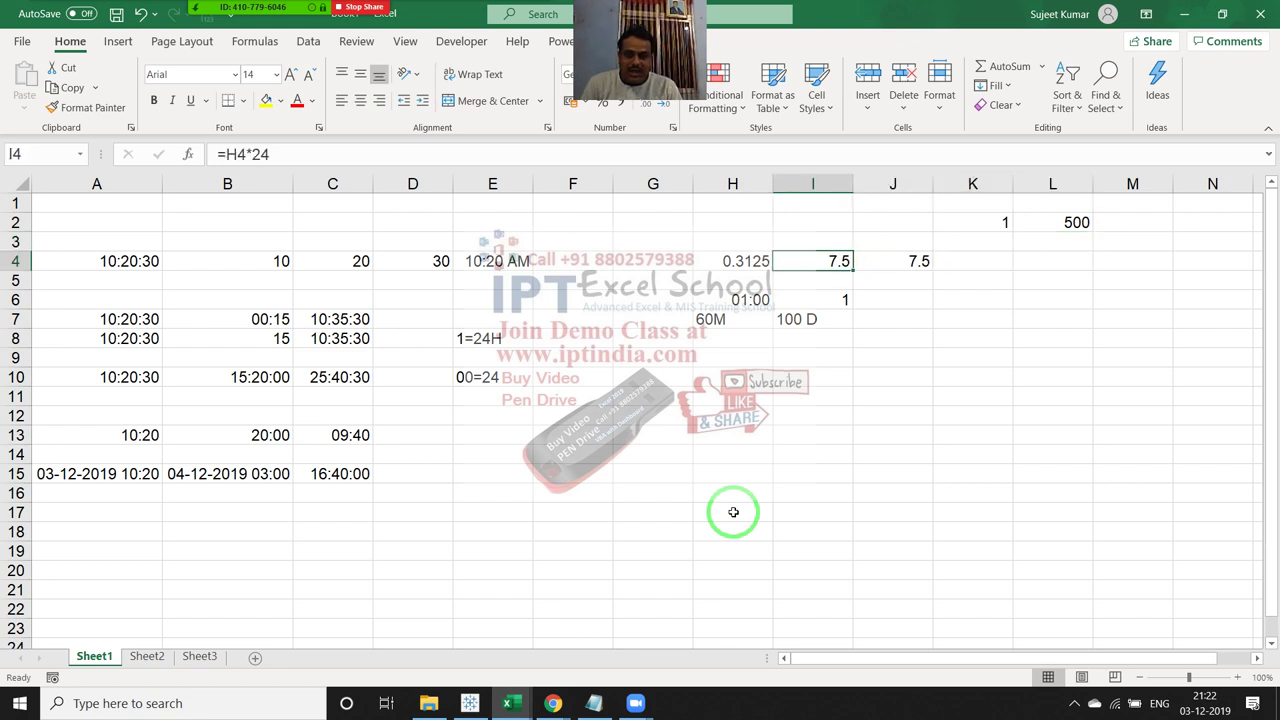
{"action": "key", "text": "Left"}
{"action": "type", "text": "7:"}
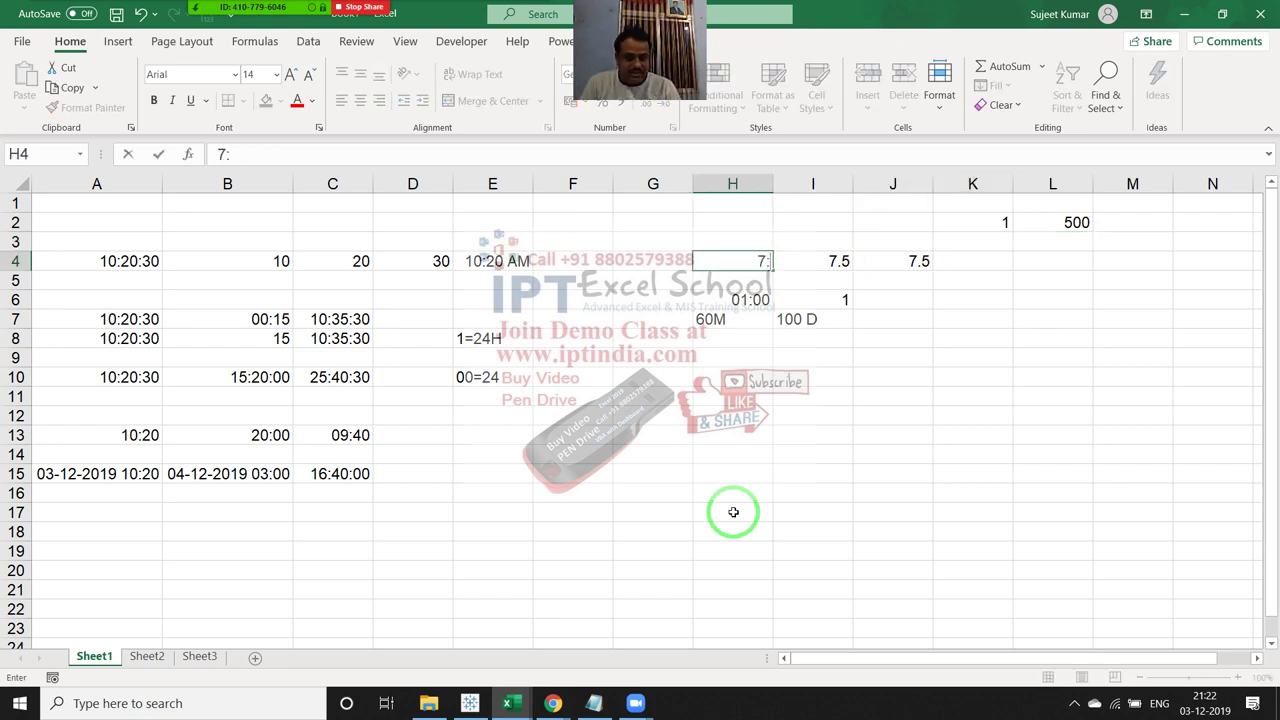
{"action": "type", "text": "30"}
{"action": "key", "text": "Return"}
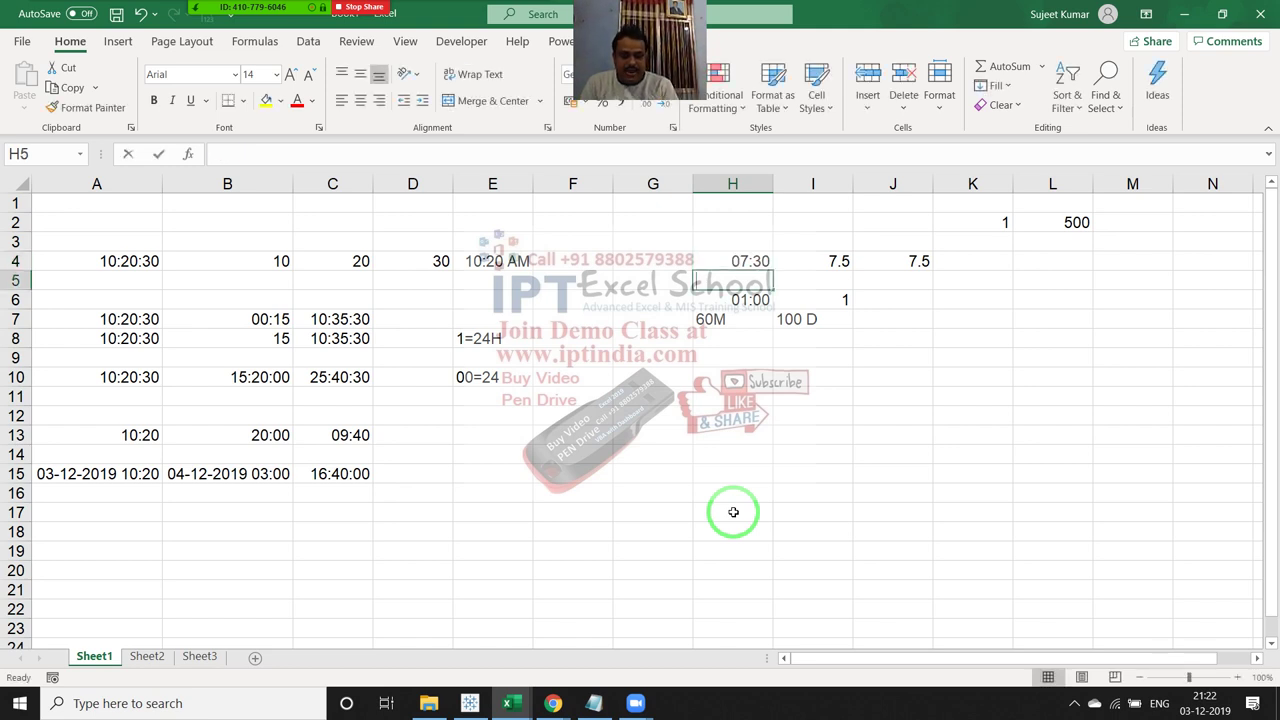
- Build a formula in H5 multiplying H4 and show its result in General format
{"action": "type", "text": "="}
{"action": "key", "text": "Up"}
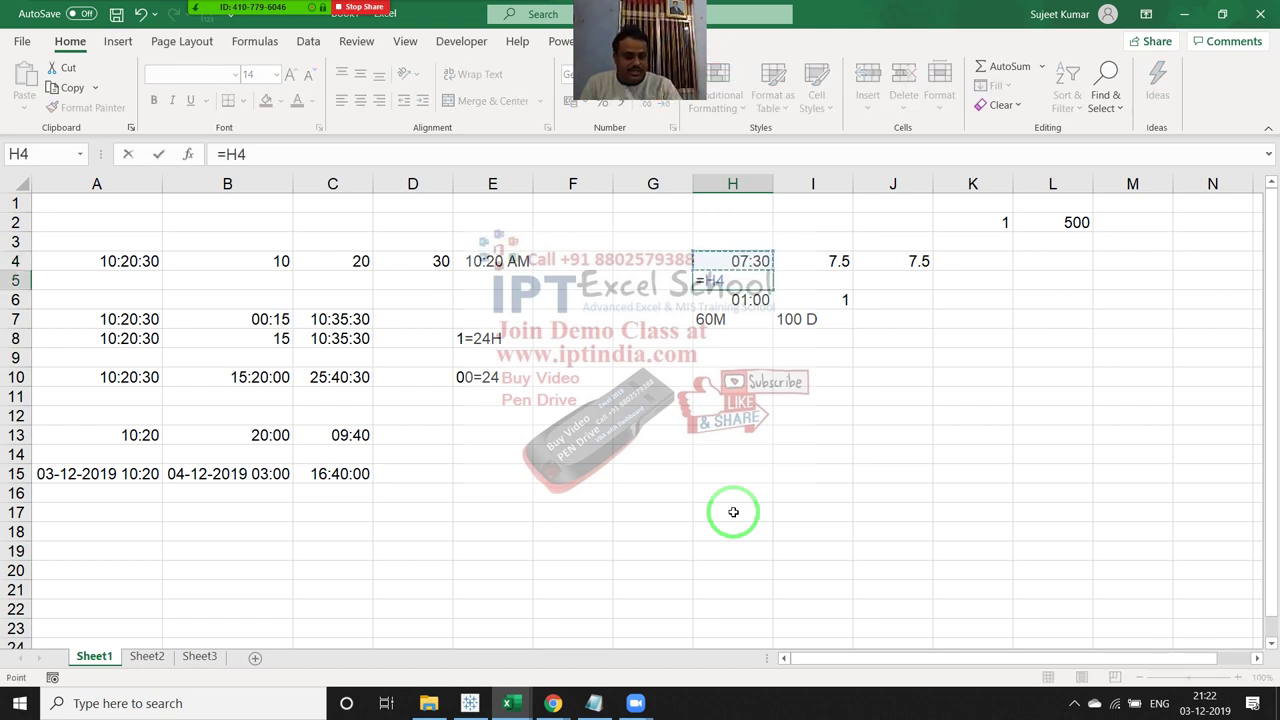
{"action": "type", "text": "*"}
{"action": "type", "text": "0.8"}
{"action": "key", "text": "Return"}
{"action": "key", "text": "Up"}
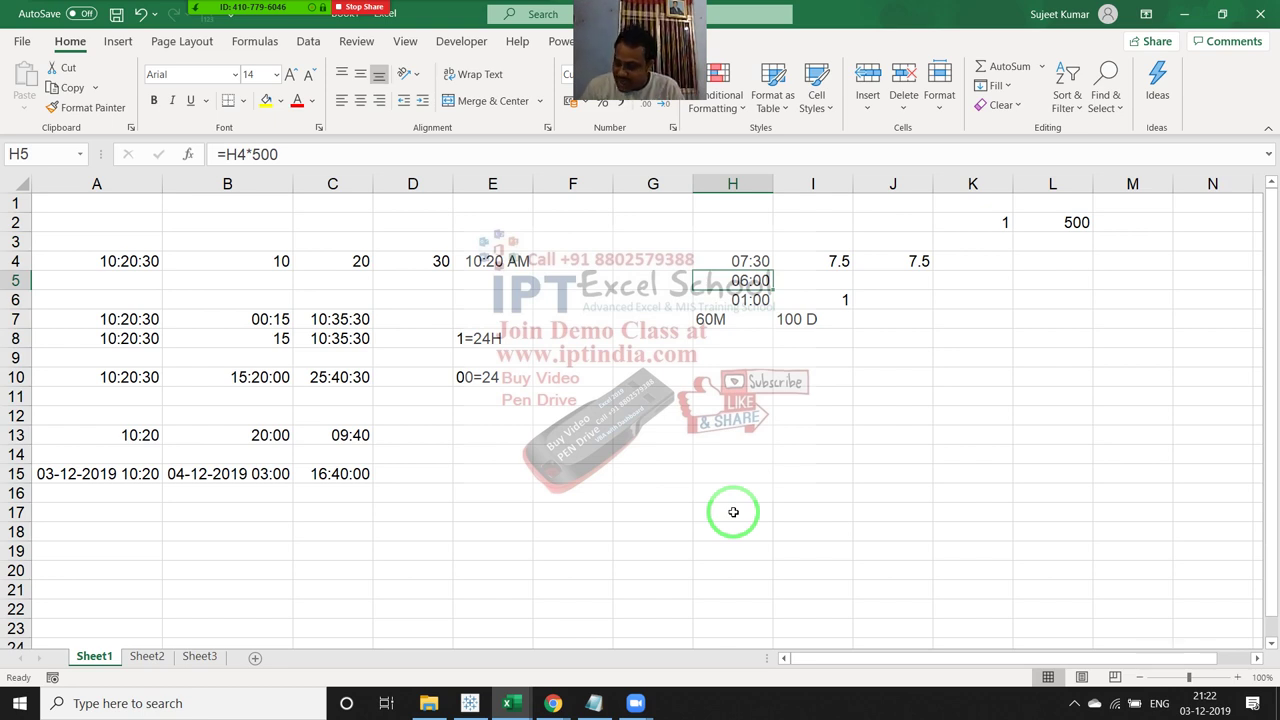
{"action": "key", "text": "ctrl+shift+grave"}
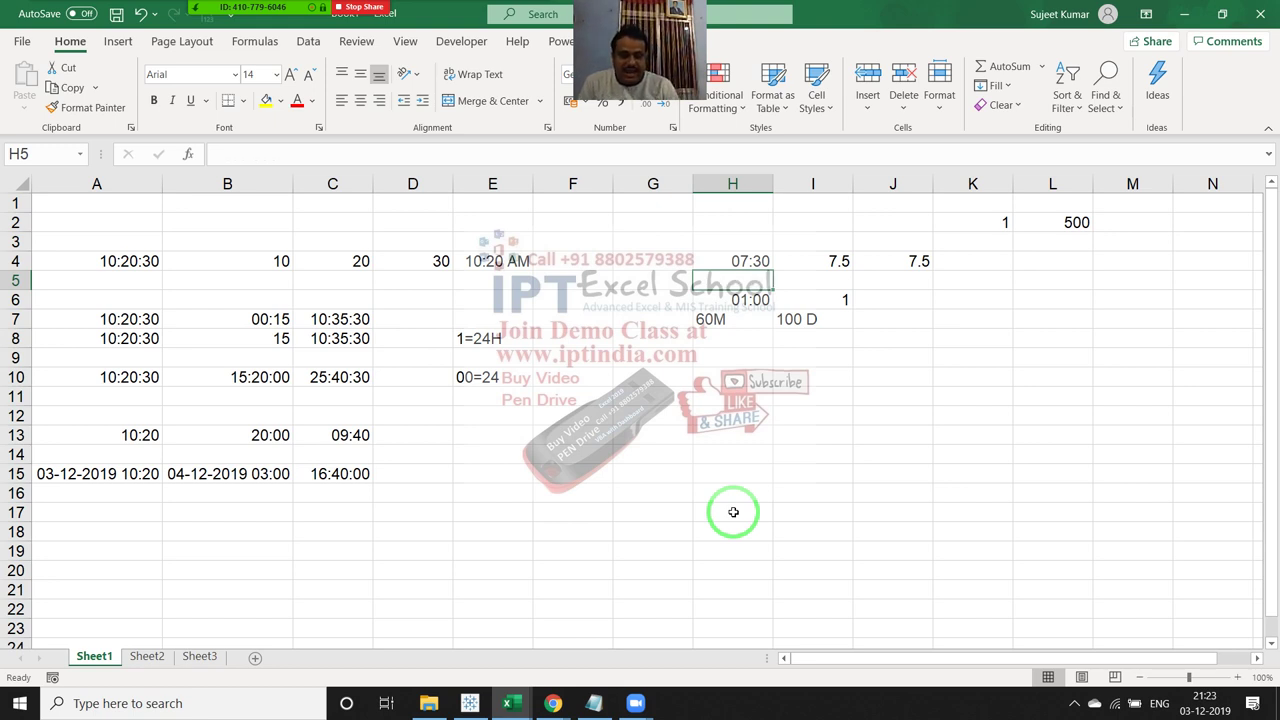
- Enter =I4*500 in I5, turning the 7.5 decimal hours into 3750
{"action": "key", "text": "Right"}
{"action": "key", "text": "Up"}
{"action": "key", "text": "Down"}
{"action": "type", "text": "\\"}
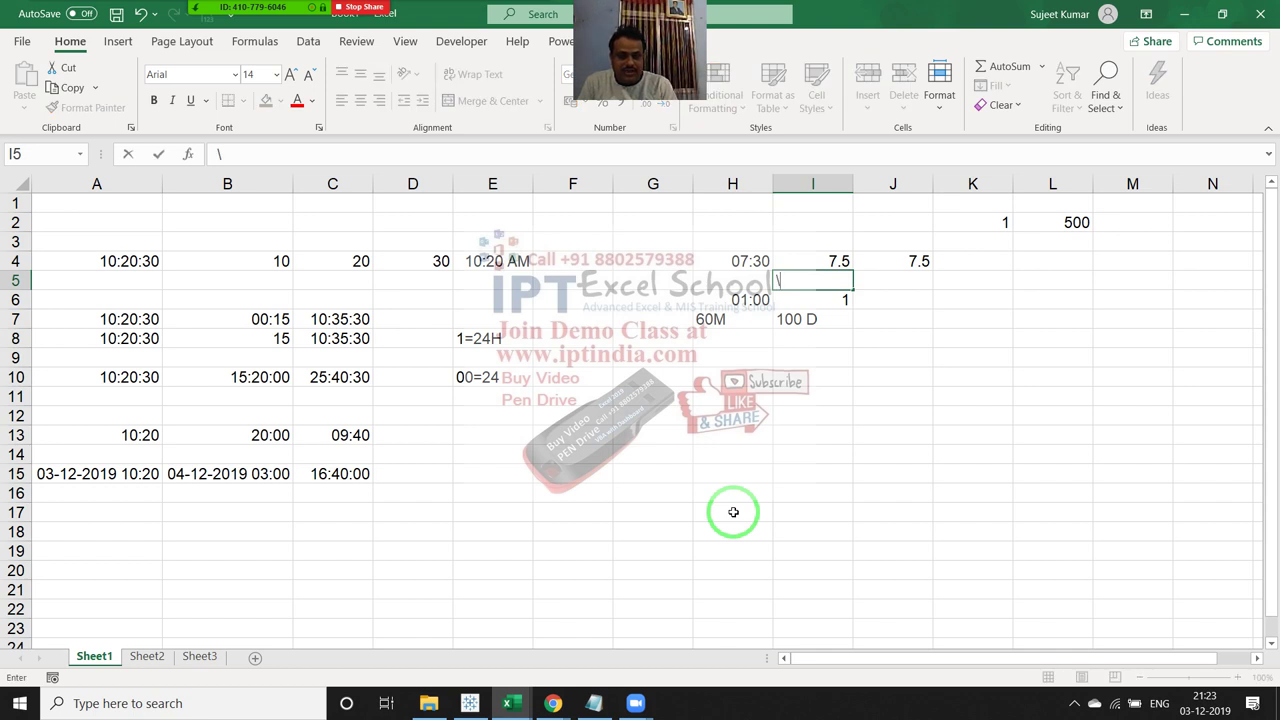
{"action": "key", "text": "BackSpace"}
{"action": "type", "text": "="}
{"action": "key", "text": "Up"}
{"action": "type", "text": "*"}
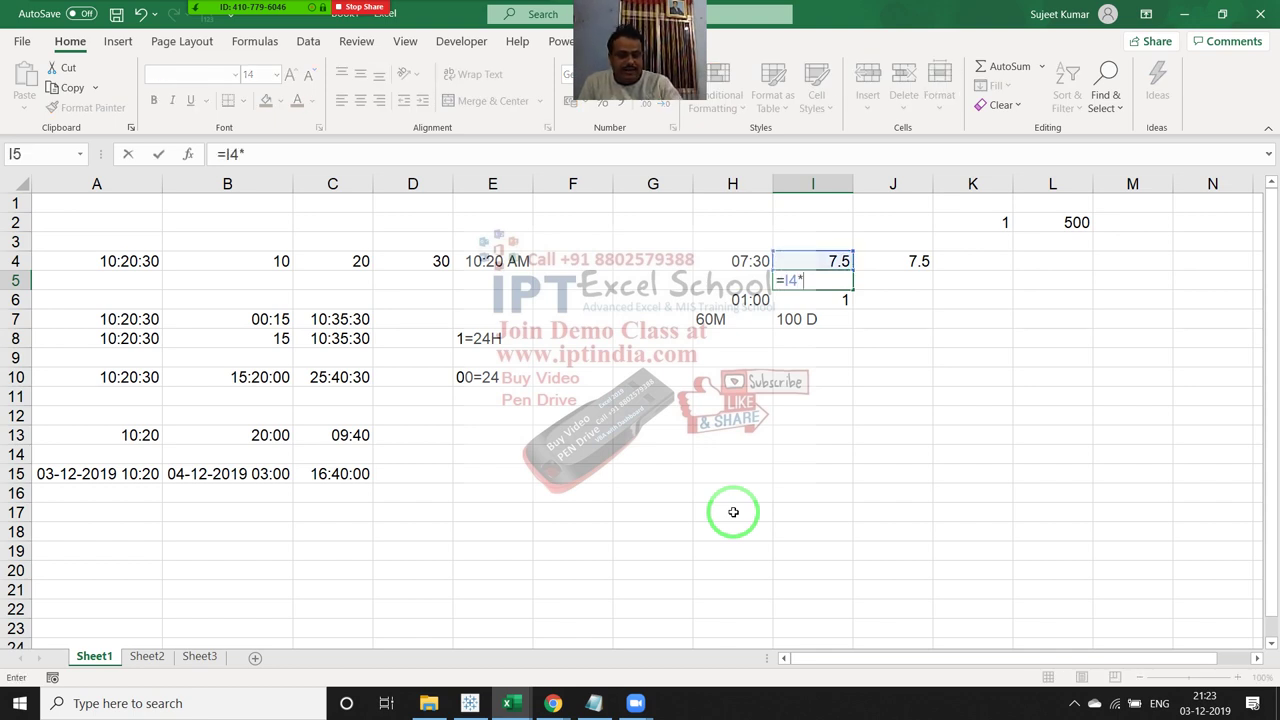
{"action": "type", "text": "500"}
{"action": "key", "text": "Return"}
{"action": "key", "text": "Up"}
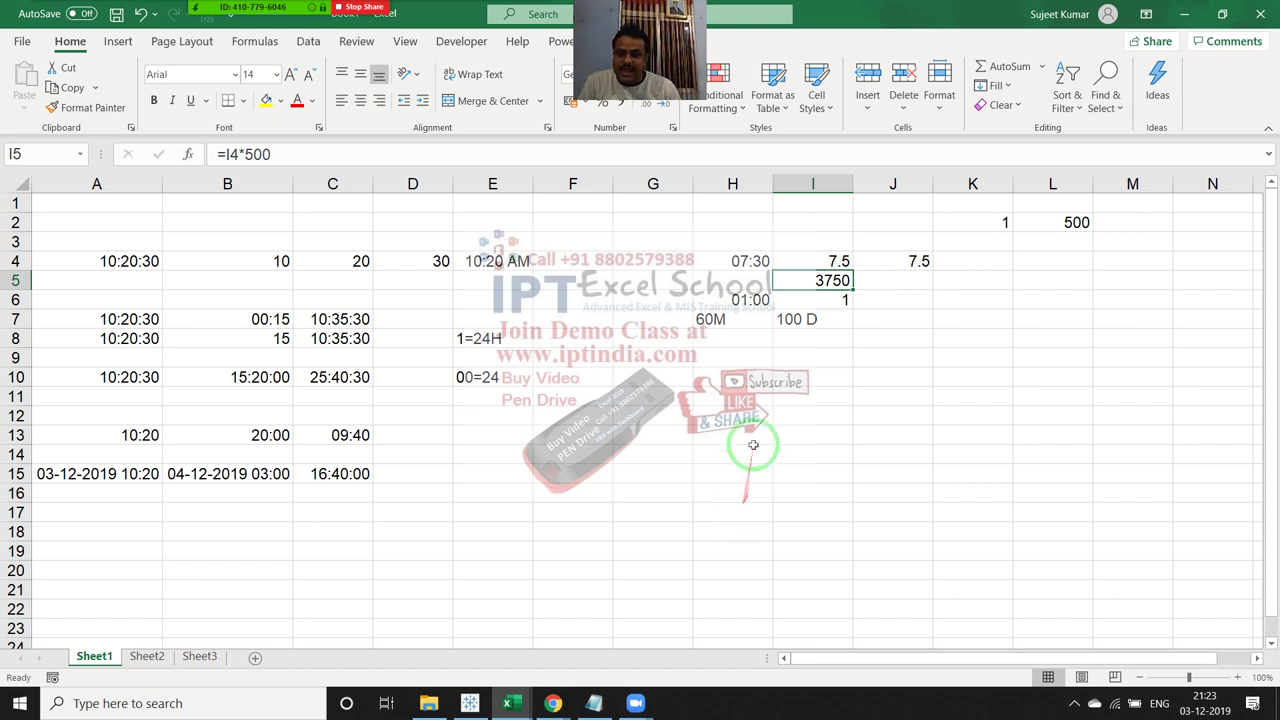
- Enter the time 7:30 in H11
{"action": "left_click", "coordinate": [750, 400]}
{"action": "type", "text": "7:"}
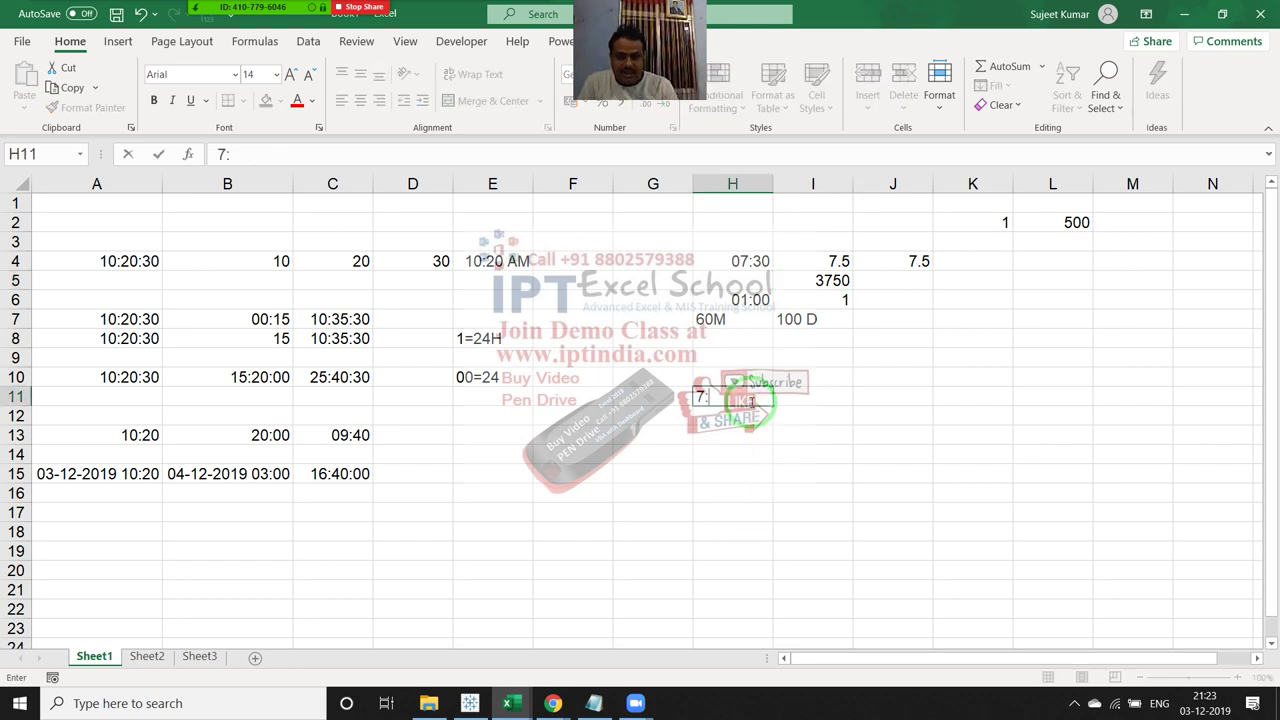
{"action": "type", "text": "30"}
{"action": "key", "text": "Return"}
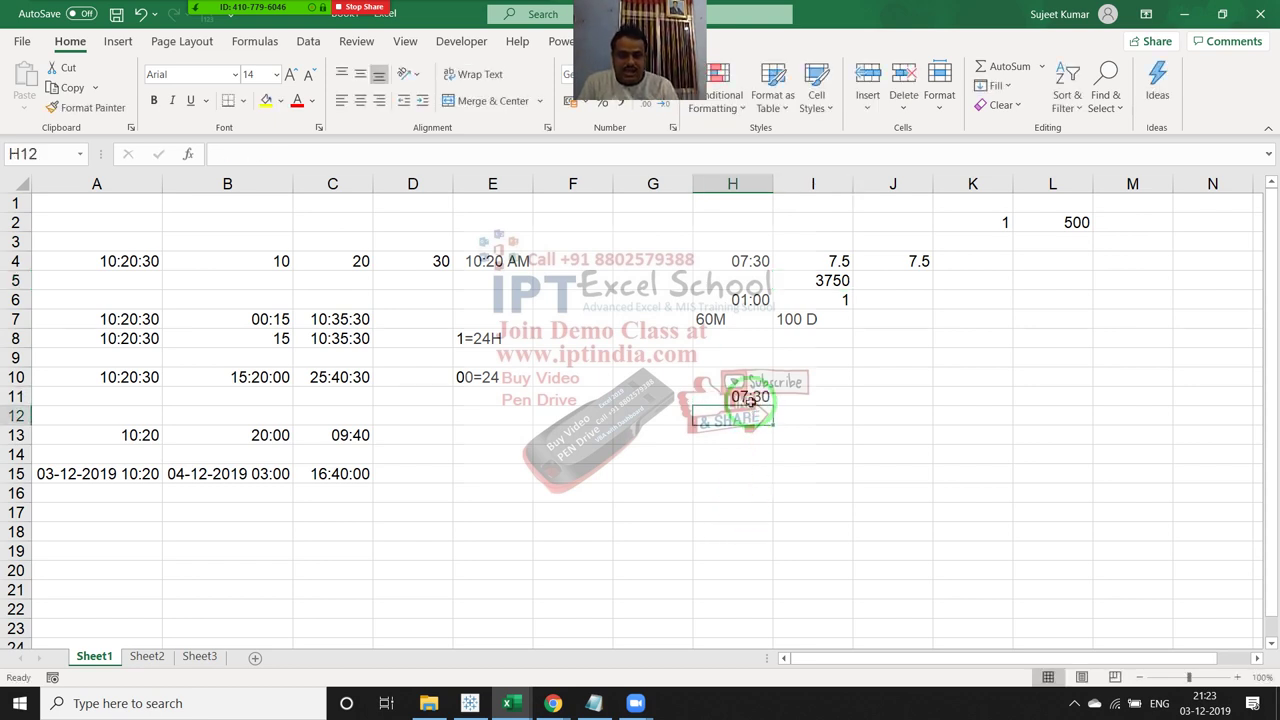
- In H12, add HOUR(H11) and MINUTE(H11) and show it as a General number
{"action": "type", "text": "=min"}
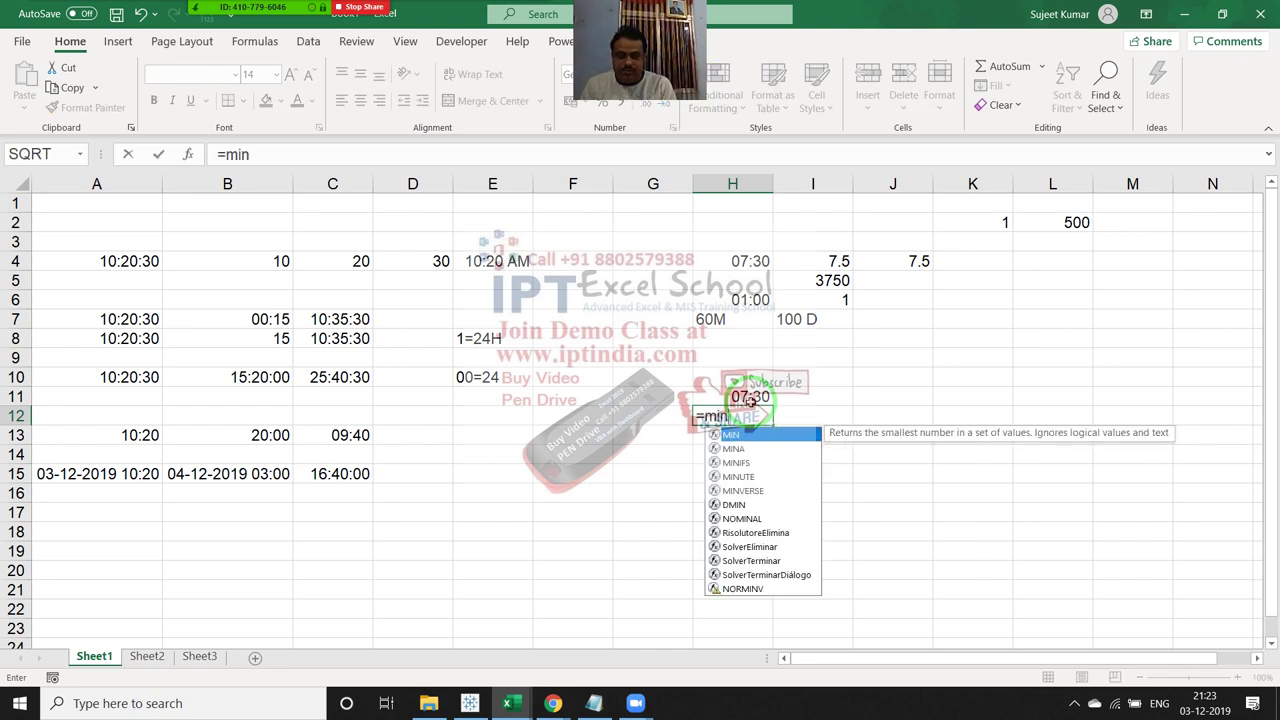
{"action": "key", "text": "BackSpace"}
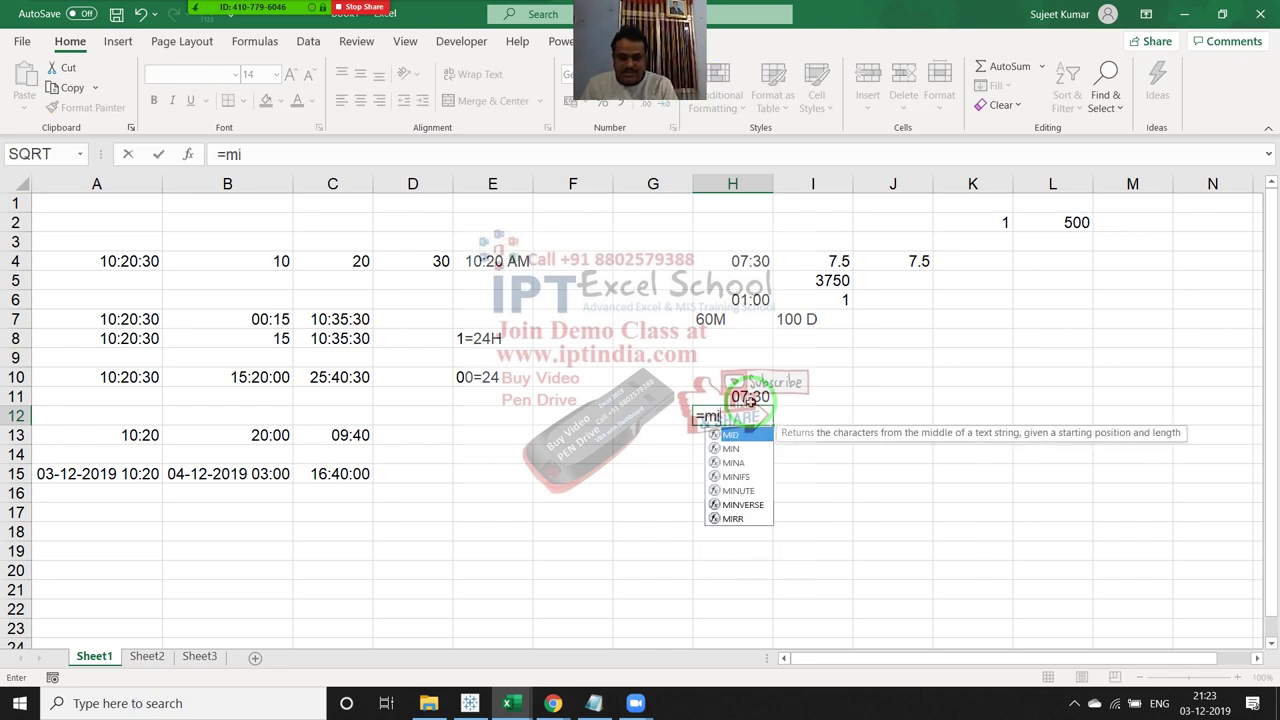
{"action": "key", "text": "BackSpace"}
{"action": "key", "text": "BackSpace"}
{"action": "type", "text": "ho"}
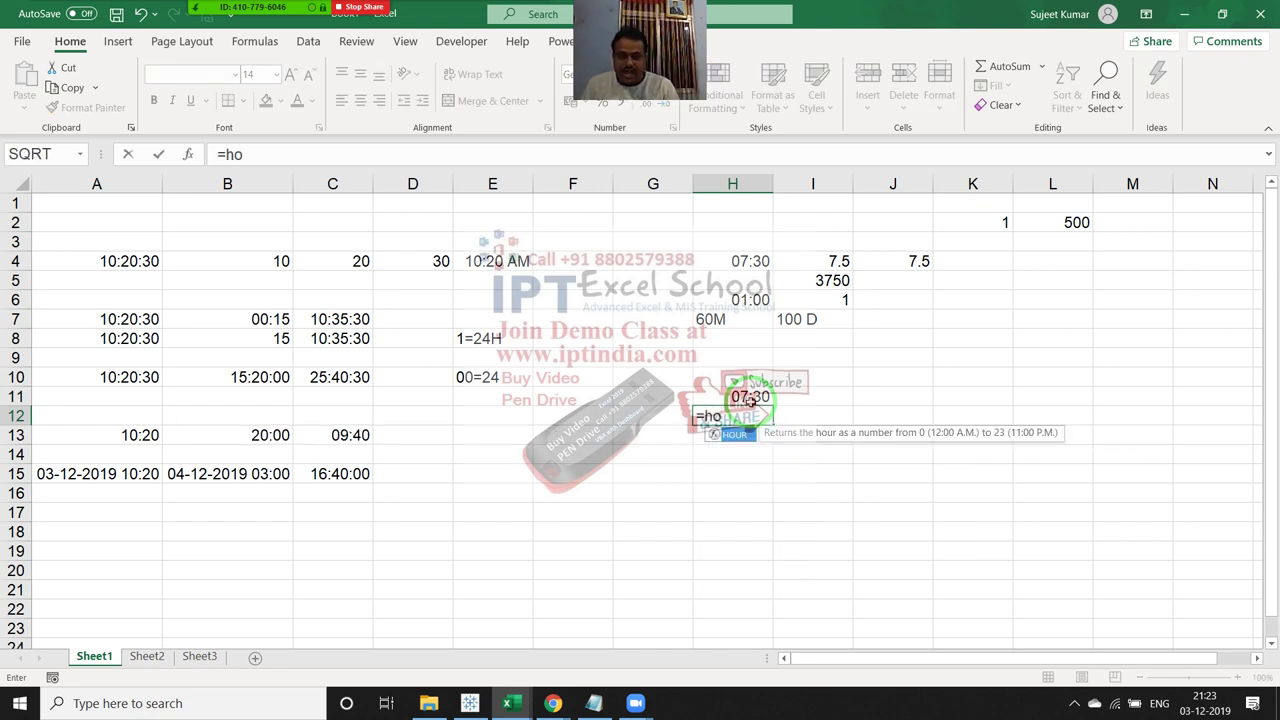
{"action": "key", "text": "Tab"}
{"action": "left_click", "coordinate": [750, 399]}
{"action": "type", "text": ")"}
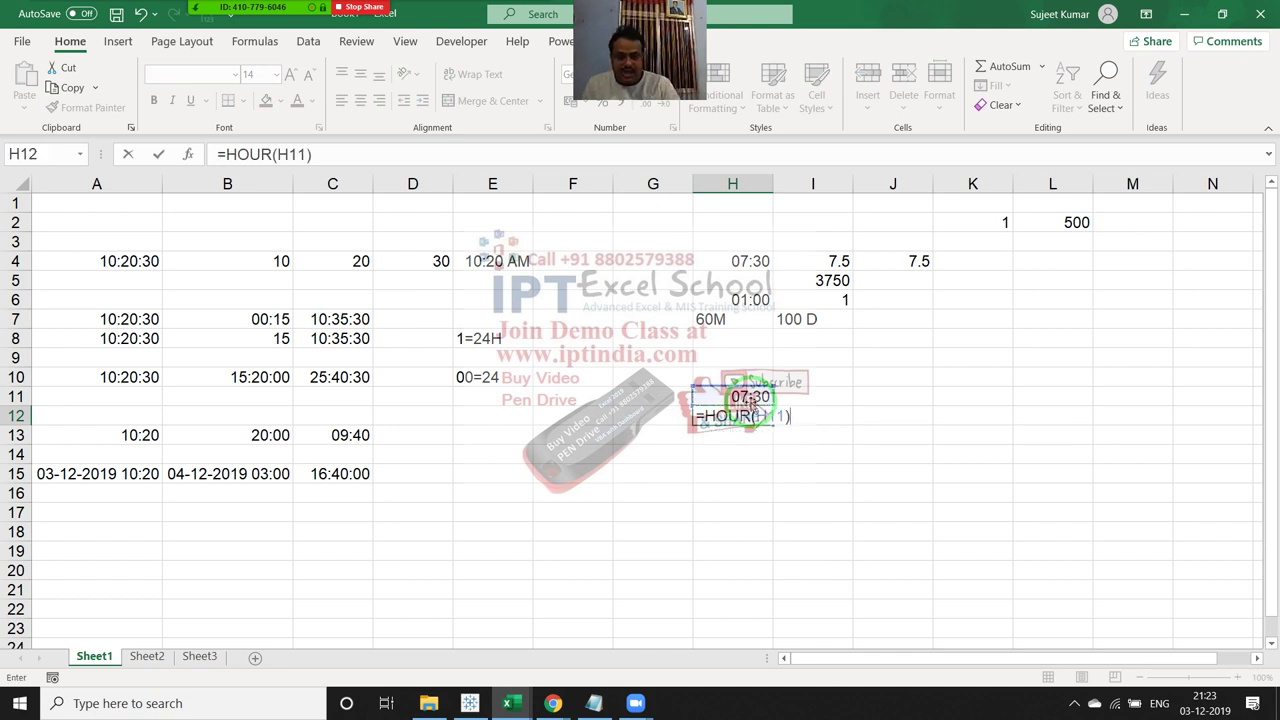
{"action": "type", "text": "+m"}
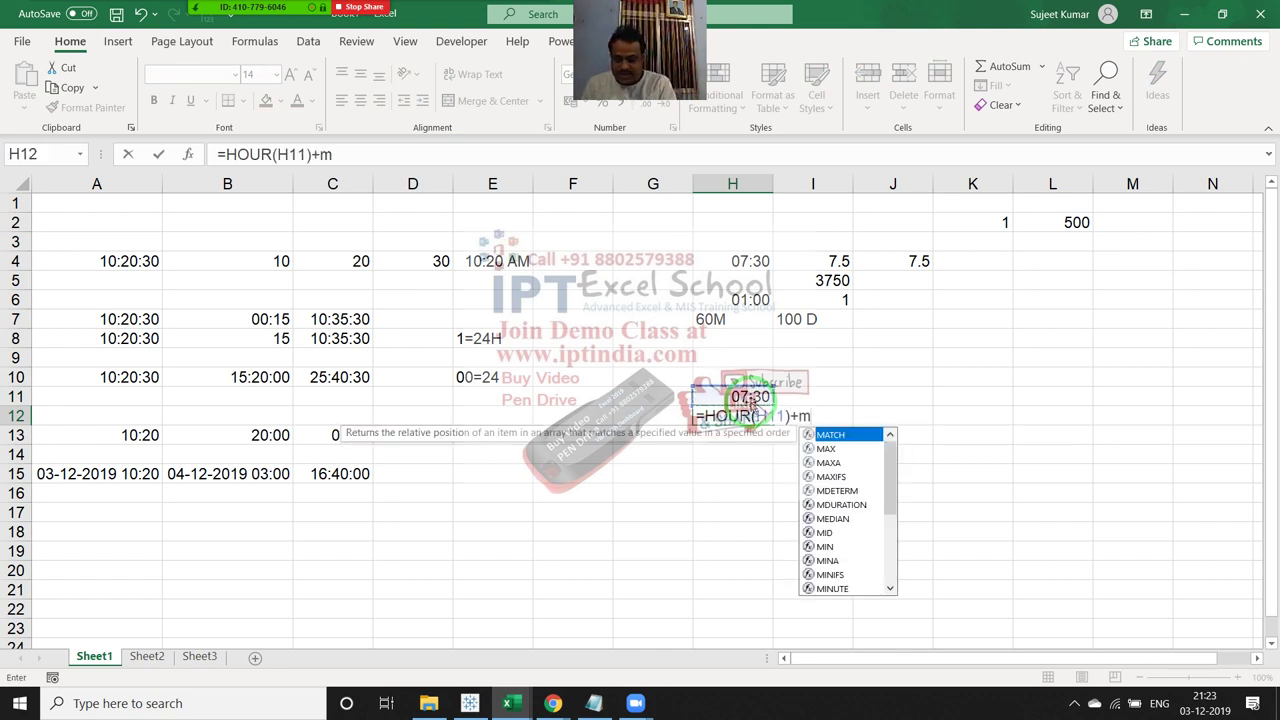
{"action": "type", "text": "in"}
{"action": "key", "text": "Down"}
{"action": "key", "text": "Down"}
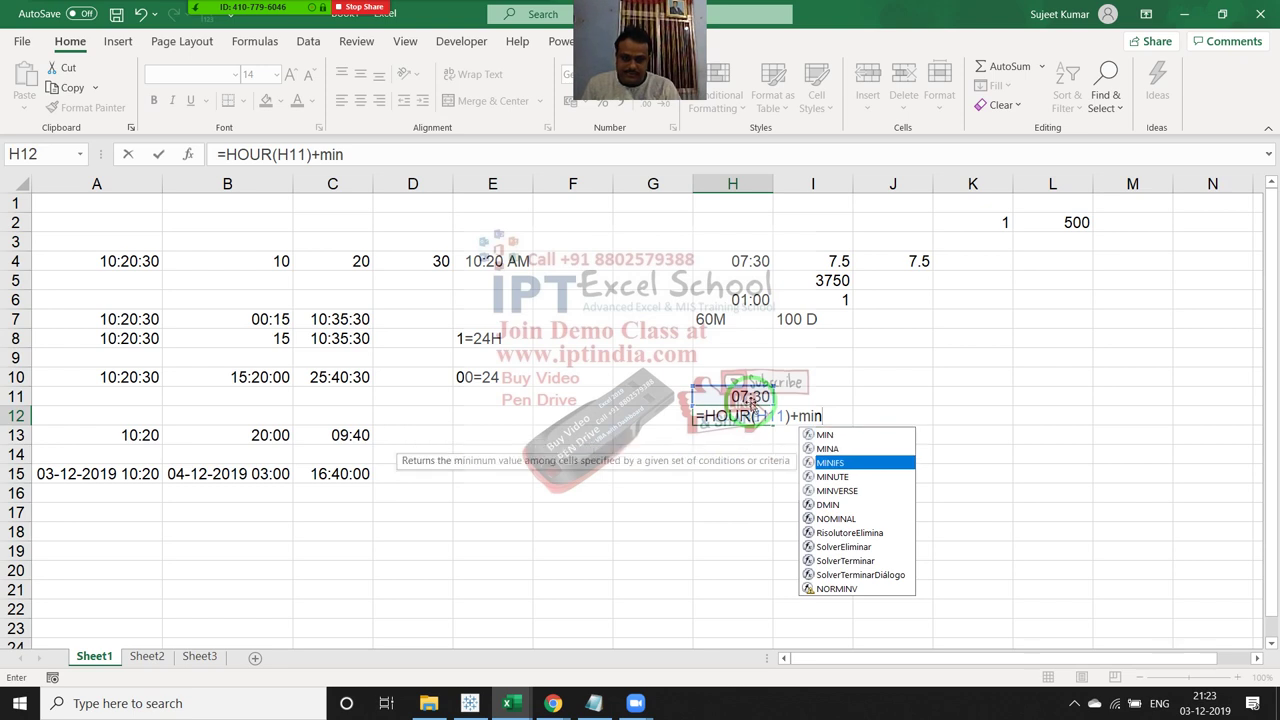
{"action": "key", "text": "Up"}
{"action": "key", "text": "Down"}
{"action": "key", "text": "Down"}
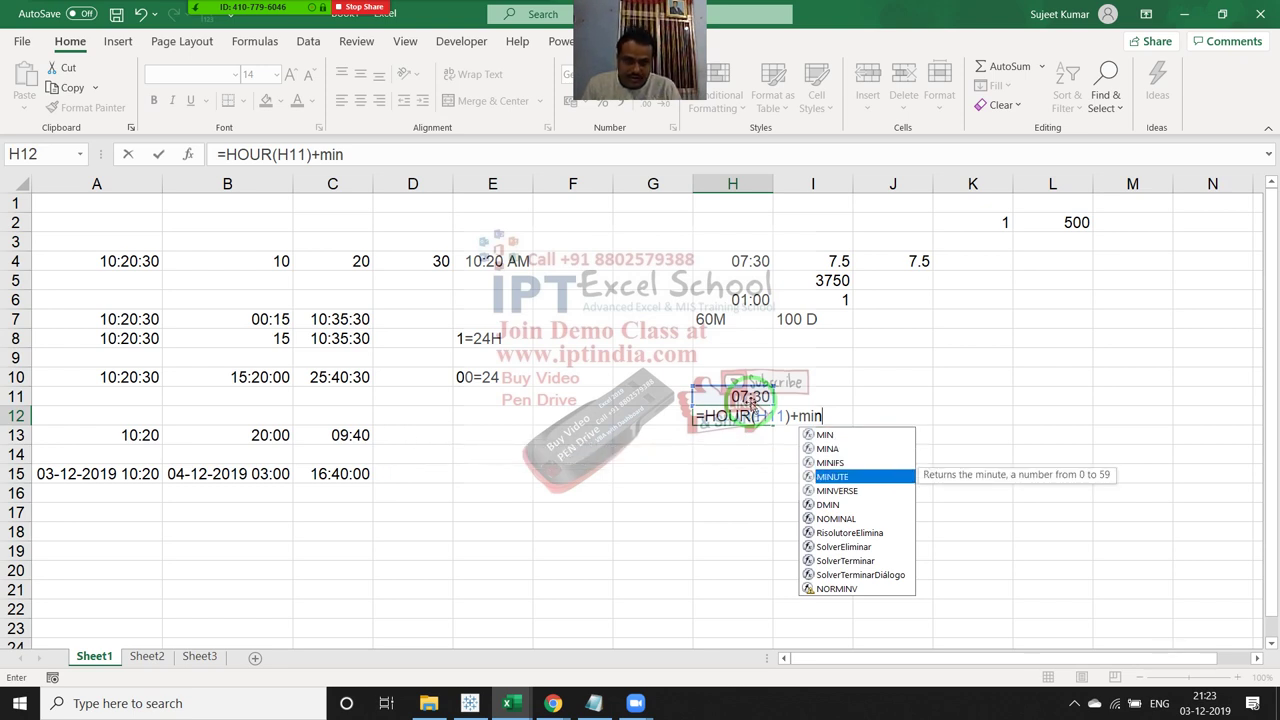
{"action": "key", "text": "Tab"}
{"action": "left_click", "coordinate": [750, 398]}
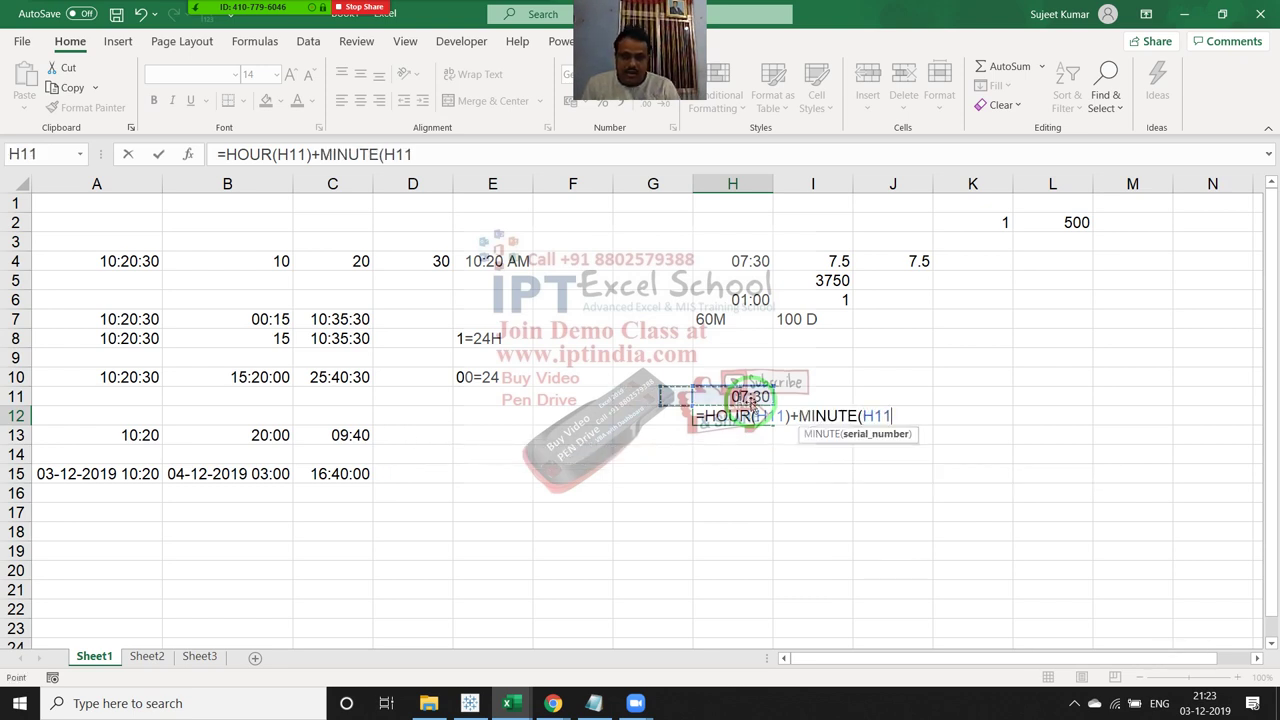
{"action": "type", "text": ")"}
{"action": "key", "text": "Return"}
{"action": "key", "text": "Up"}
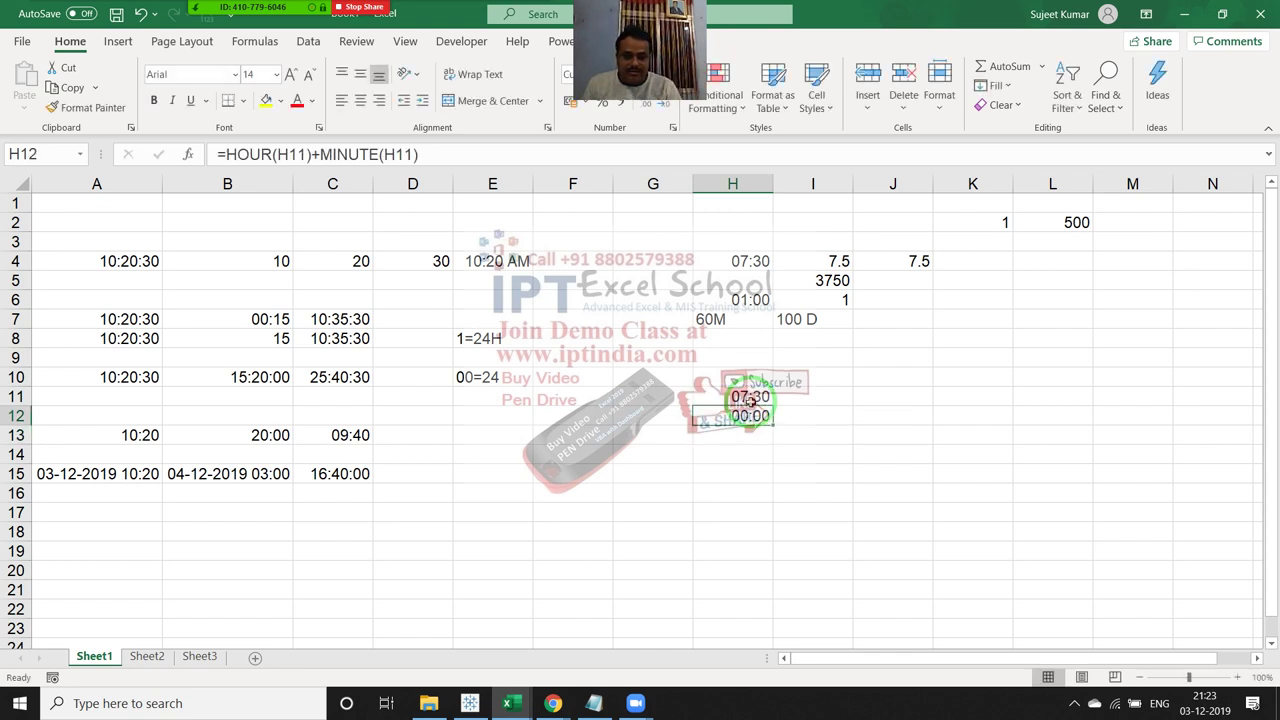
{"action": "key", "text": "ctrl+shift+asciitilde"}
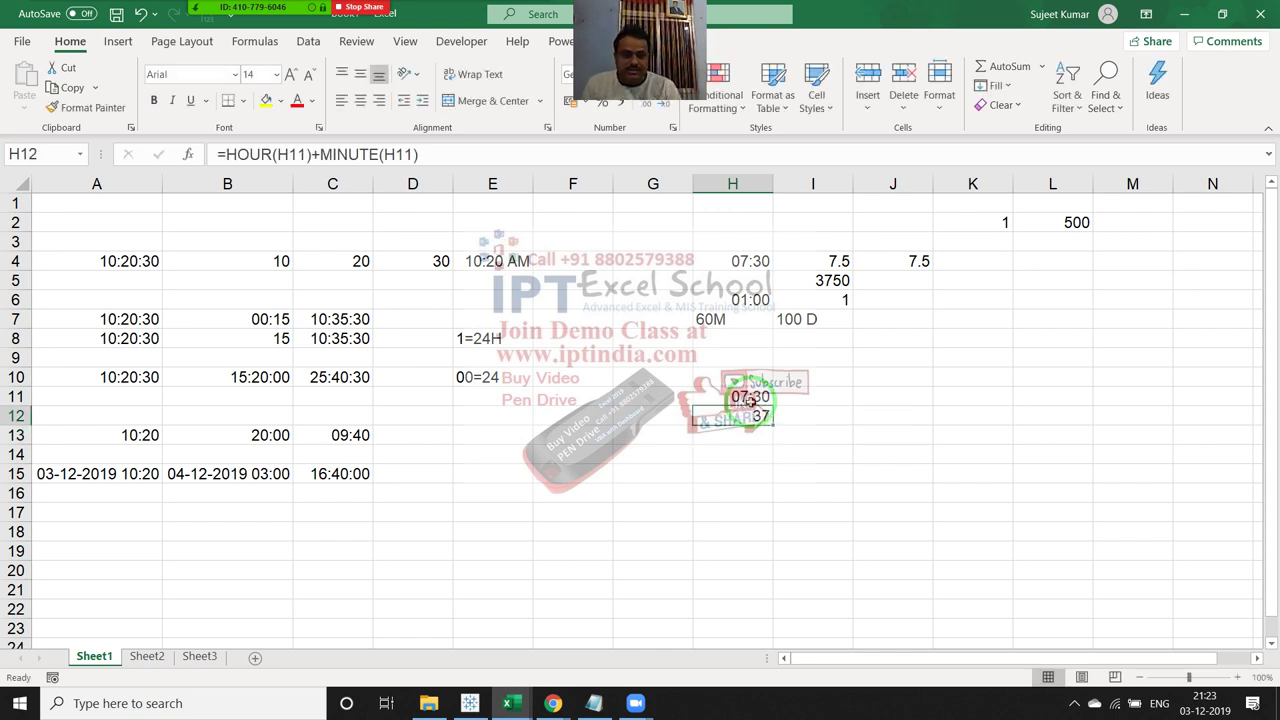
- Multiply the hours by 60 so H12 reads =HOUR(H11)*60+MINUTE(H11), giving 450
{"action": "key", "text": "Up"}
{"action": "key", "text": "Down"}
{"action": "left_click", "coordinate": [316, 156]}
{"action": "type", "text": "*6"}
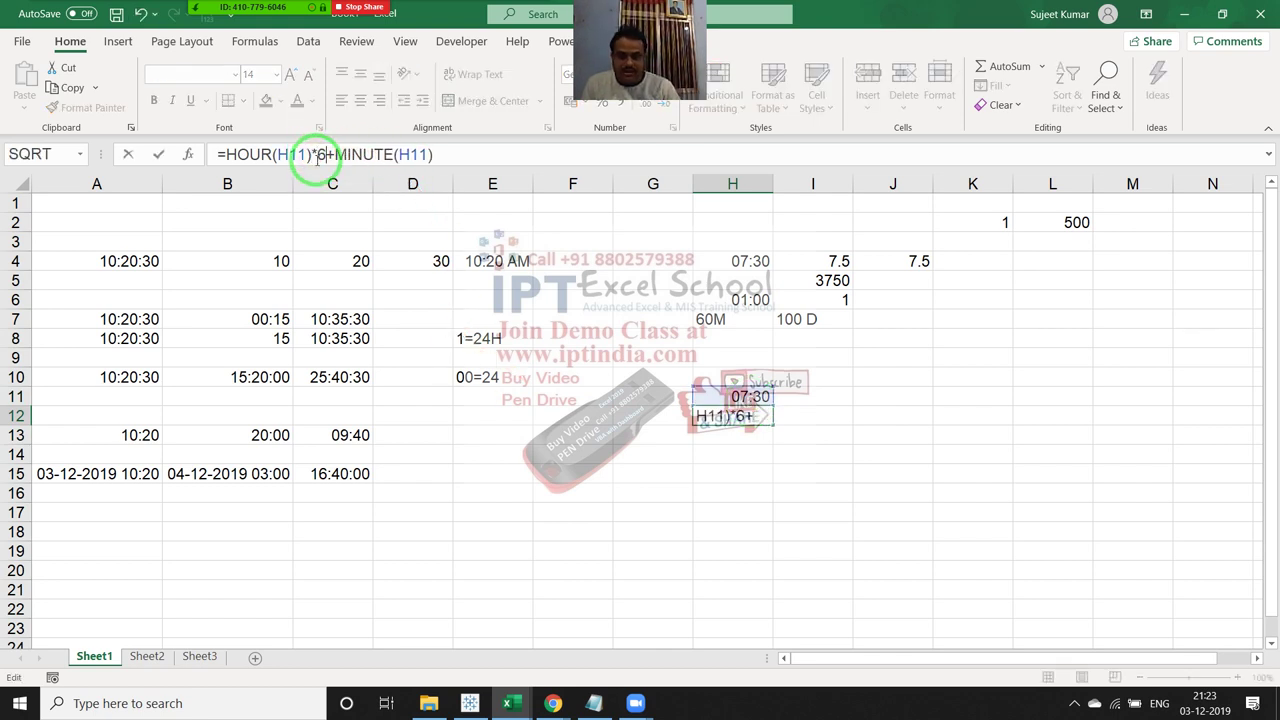
{"action": "type", "text": "0"}
{"action": "key", "text": "Return"}
{"action": "key", "text": "Up"}
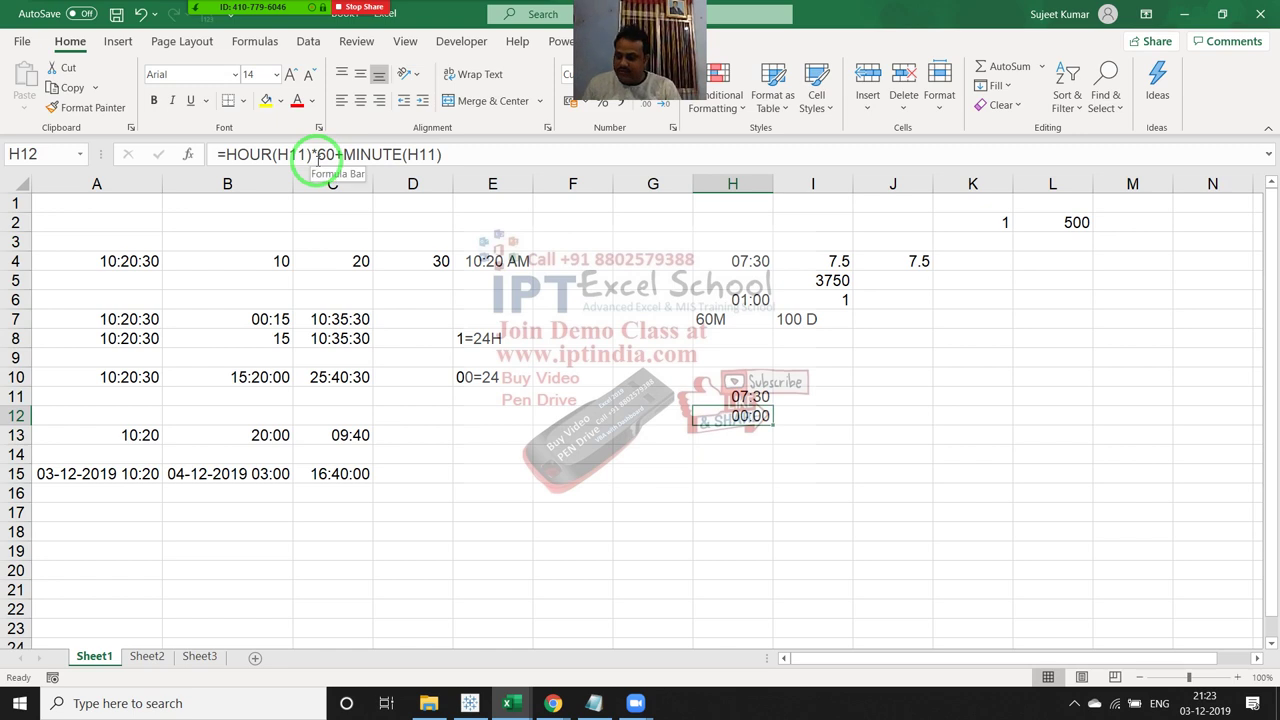
{"action": "key", "text": "ctrl+shift+asciitilde"}
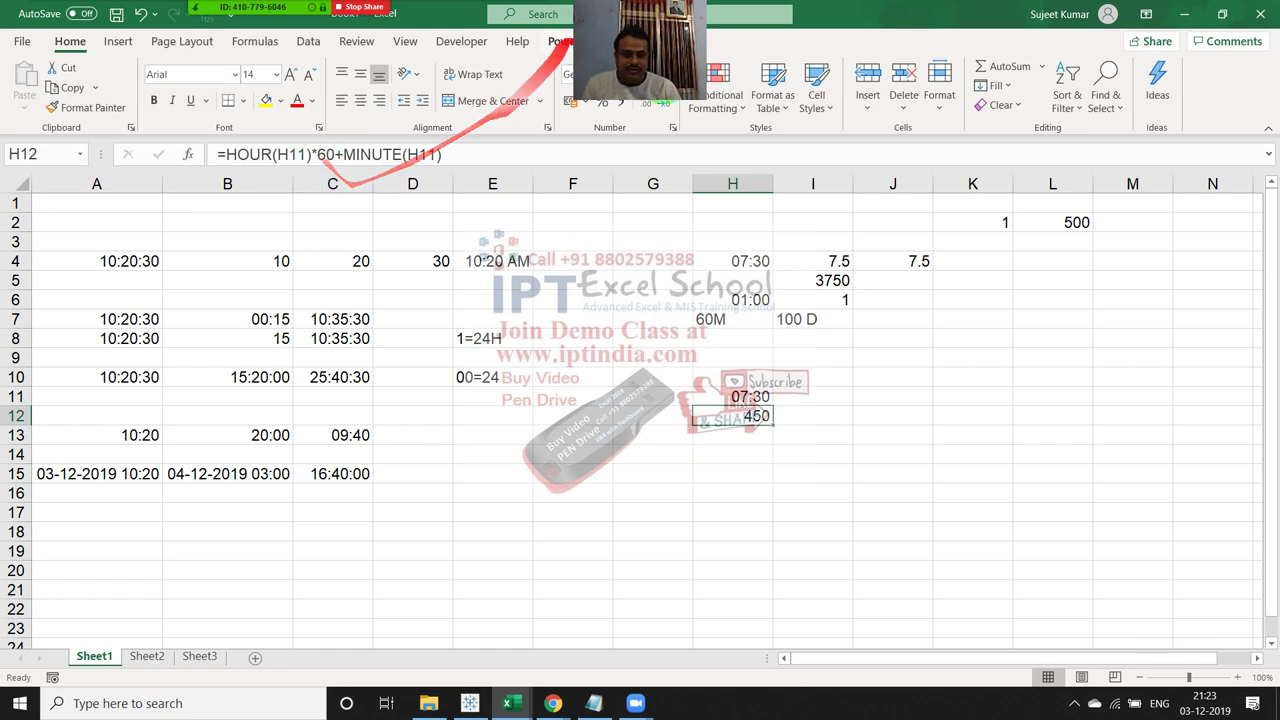
- Enter the per-minute rate =L2/60 in L3
{"action": "left_click", "coordinate": [1087, 242]}
{"action": "type", "text": "="}
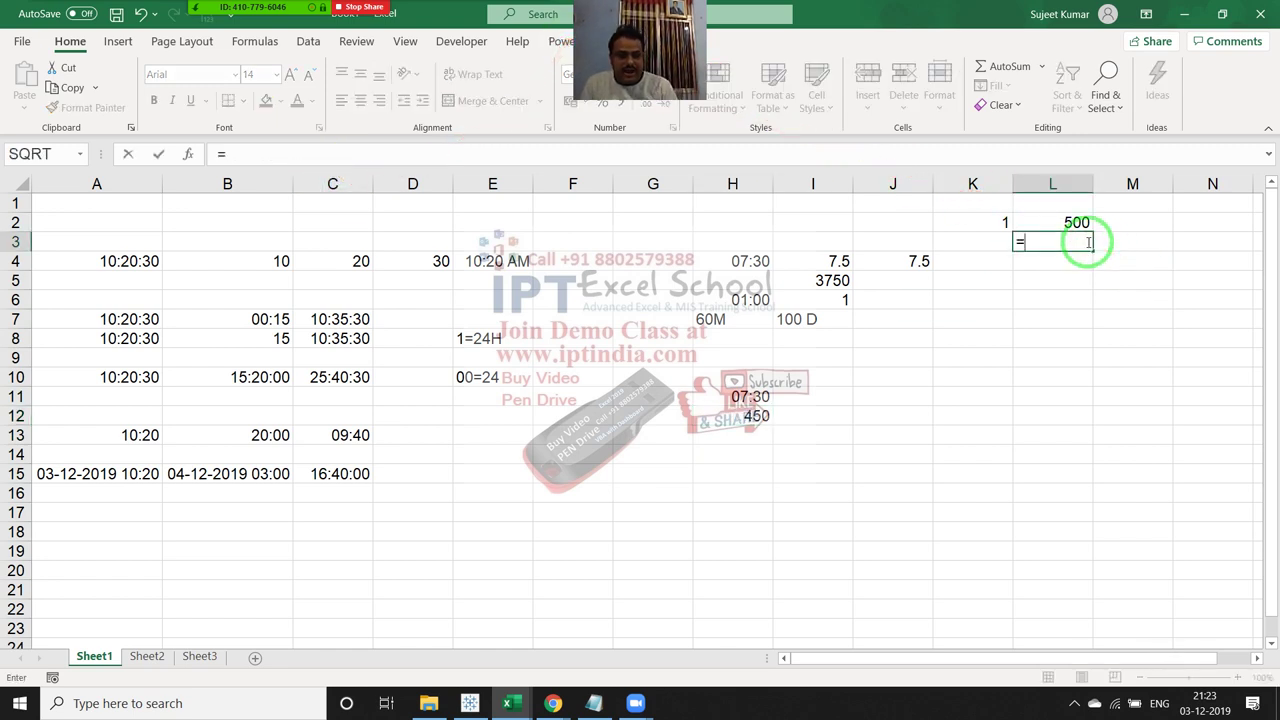
{"action": "key", "text": "Up"}
{"action": "type", "text": "*"}
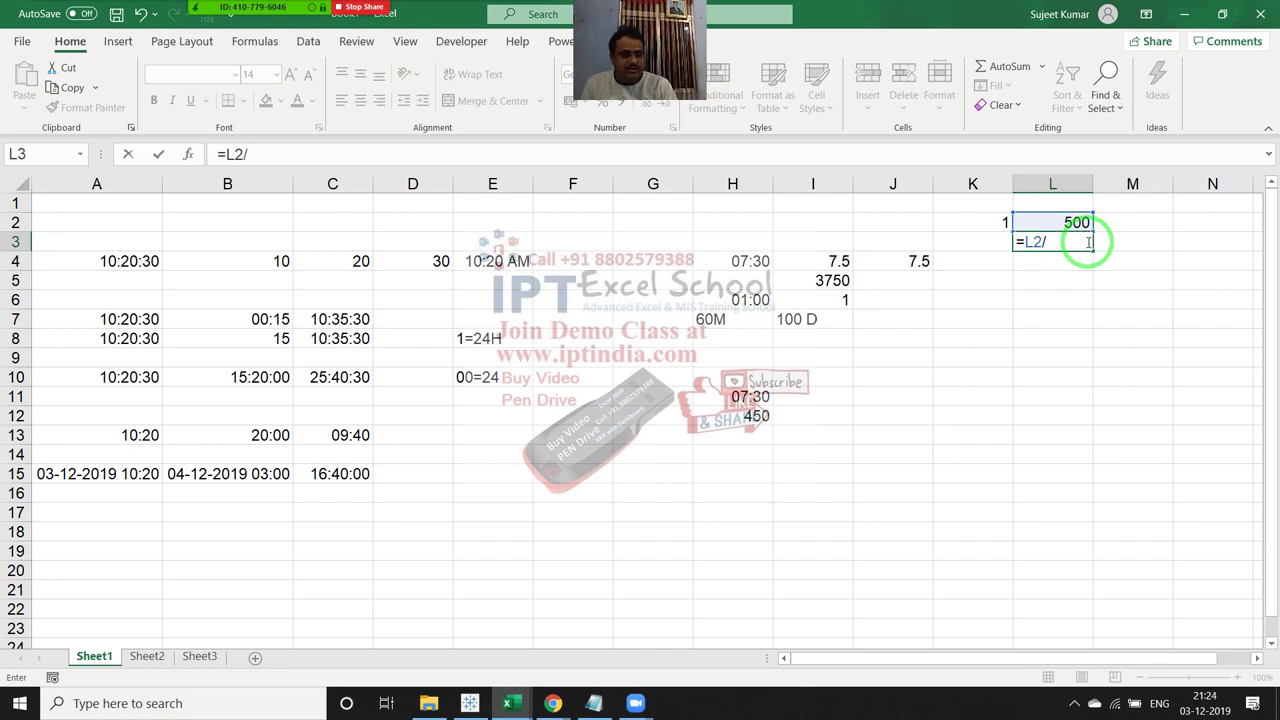
{"action": "type", "text": "60"}
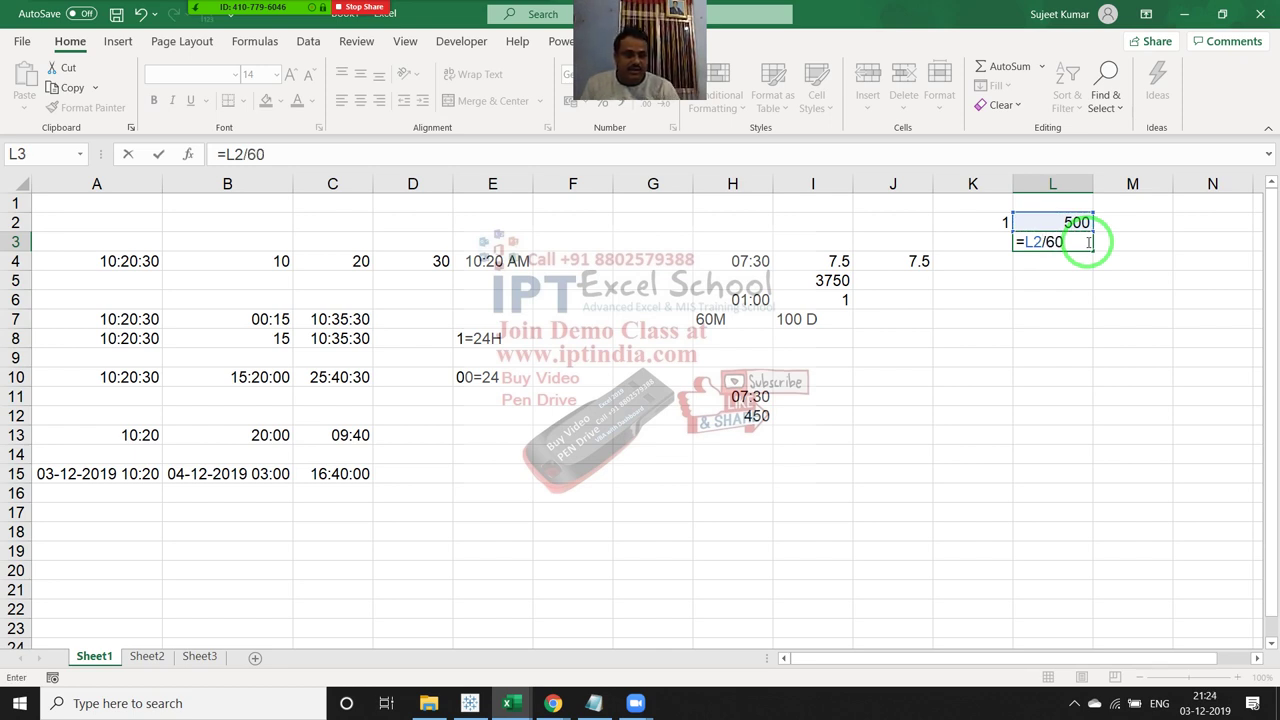
{"action": "key", "text": "Return"}
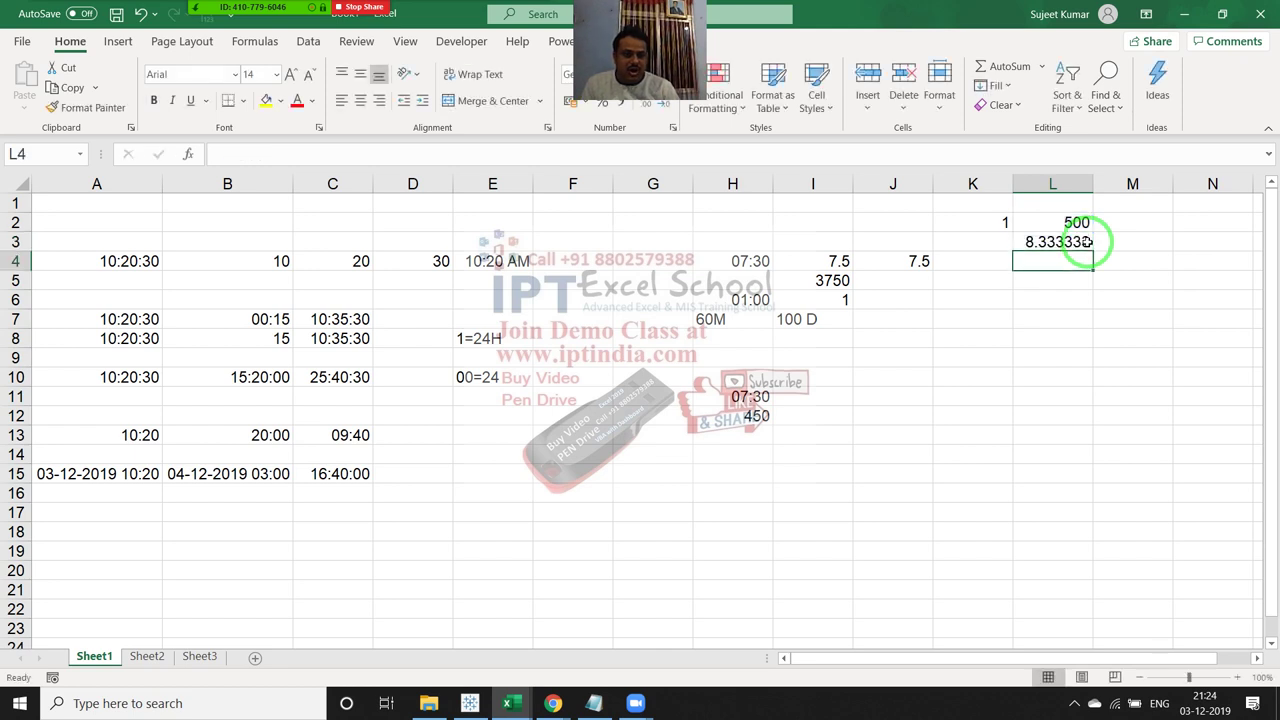
- Enter =H12*L3 in I12 to price the minutes
{"action": "left_click", "coordinate": [788, 416]}
{"action": "type", "text": "="}
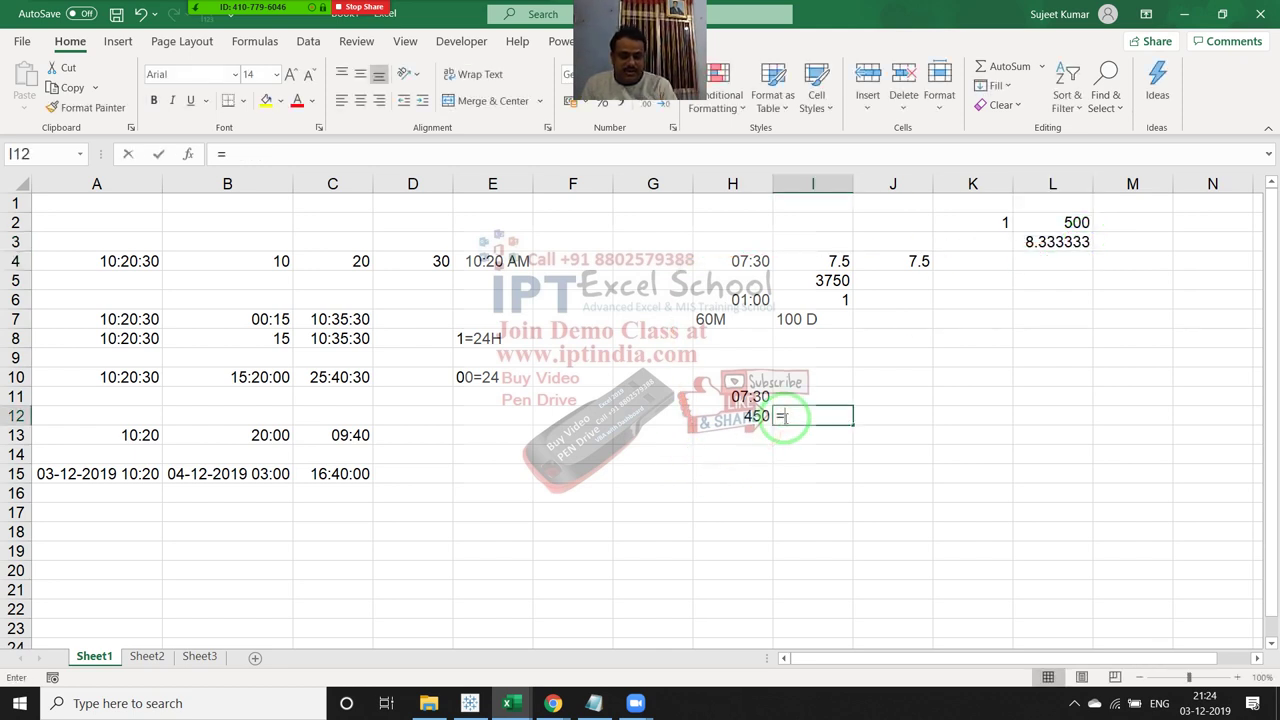
{"action": "left_click", "coordinate": [762, 416]}
{"action": "type", "text": "*"}
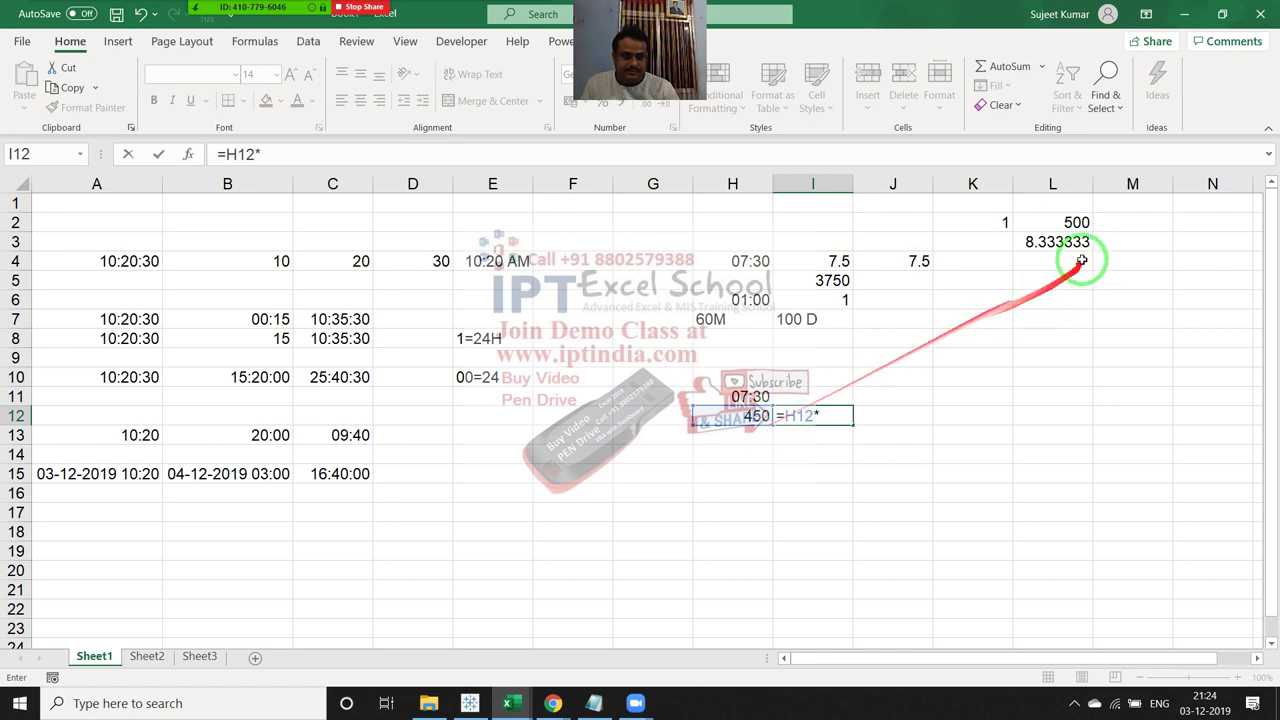
{"action": "left_click", "coordinate": [1062, 242]}
{"action": "key", "text": "Return"}
{"action": "key", "text": "Up"}
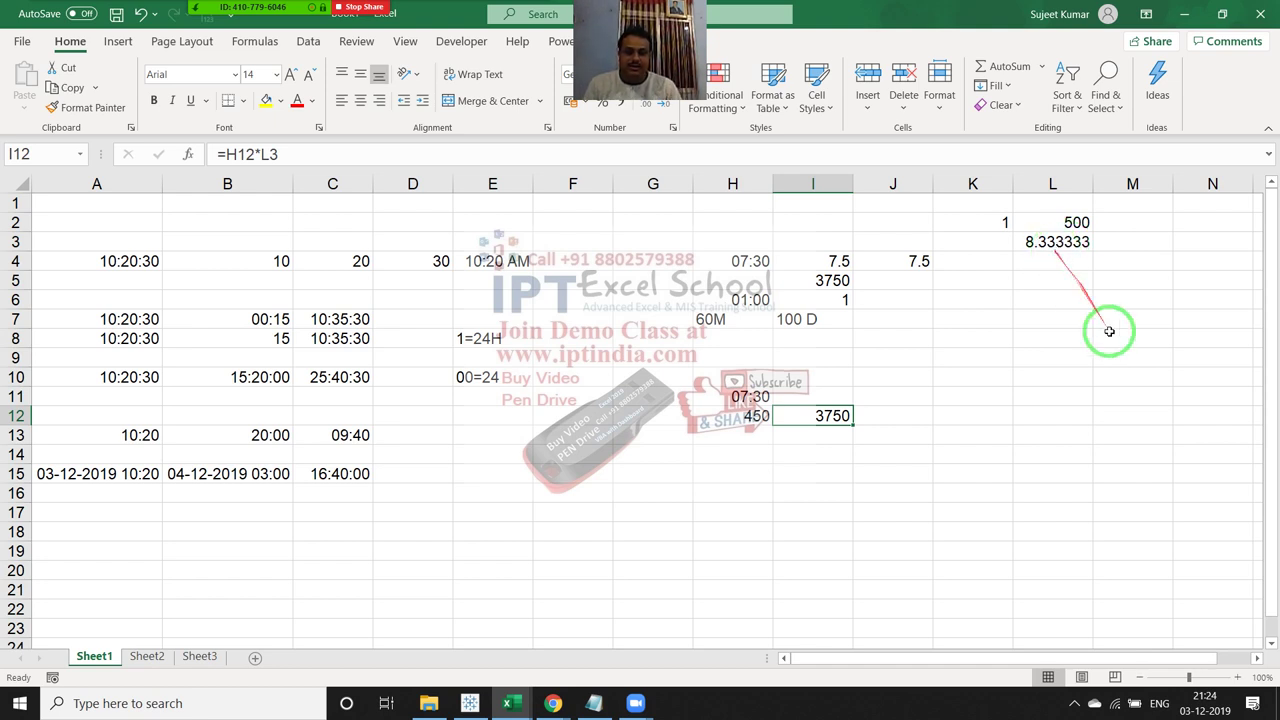
- Clear the per-minute rate from L3
{"action": "left_click", "coordinate": [1056, 352]}
{"action": "left_click", "coordinate": [1062, 242]}
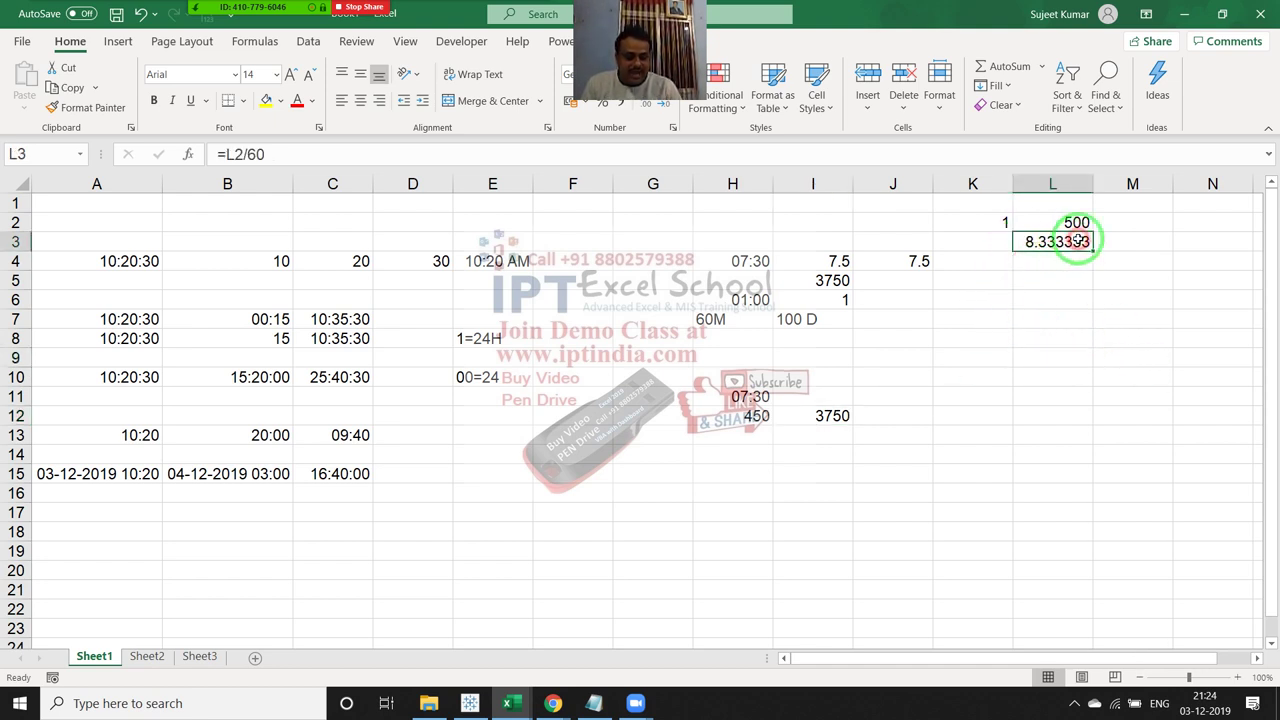
{"action": "key", "text": "Delete"}
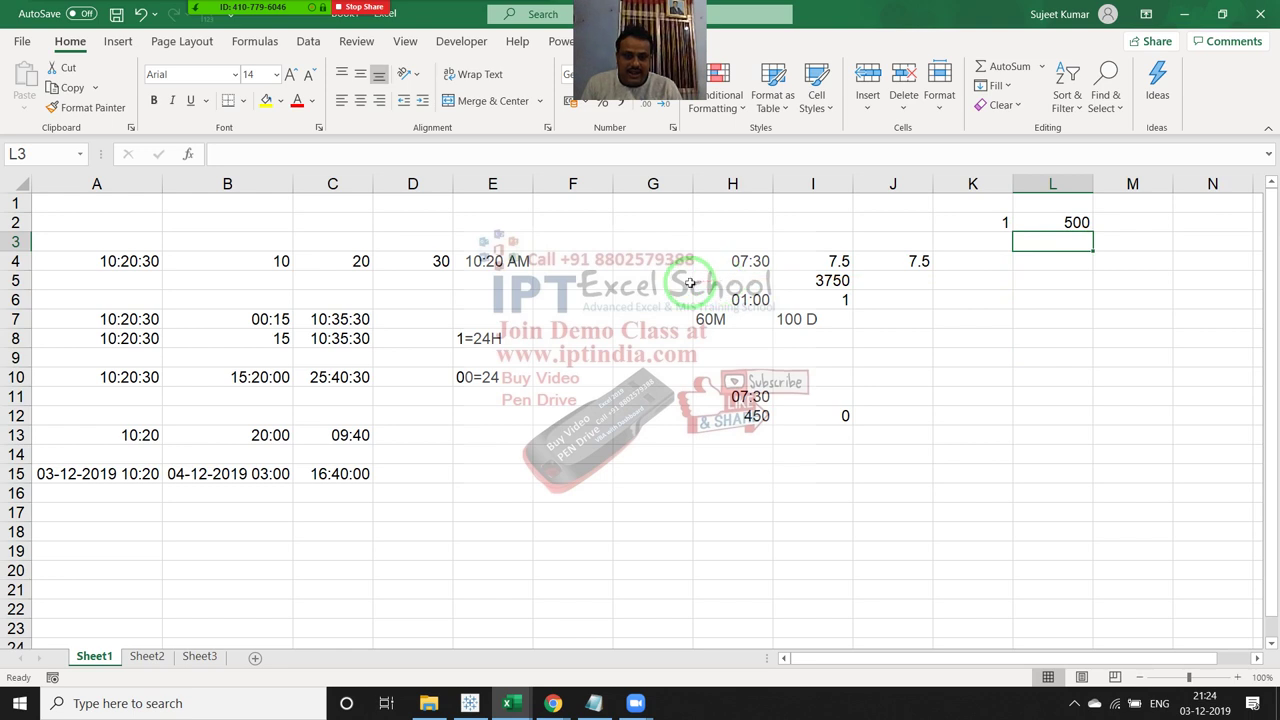
- Clear the 3750 result from I5 and check the values in H4, K2 and L2
{"action": "left_click_drag", "start_coordinate": [625, 281], "coordinate": [770, 318]}
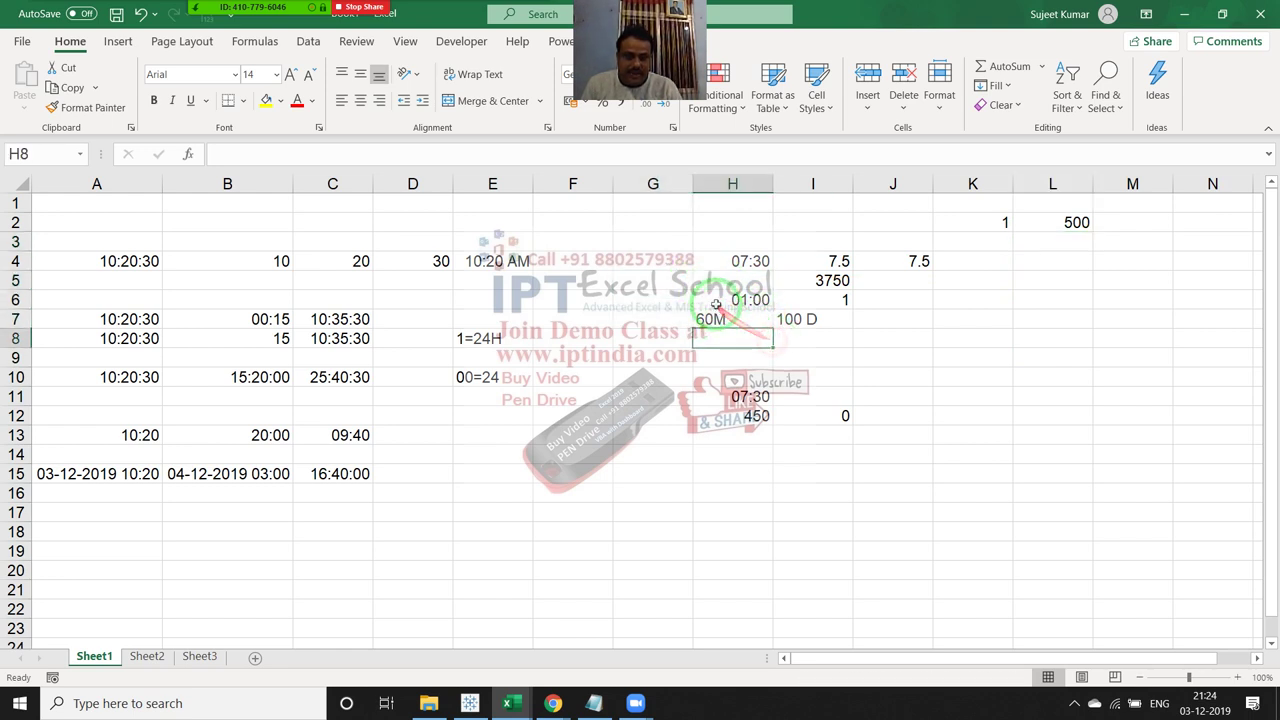
{"action": "left_click", "coordinate": [793, 281]}
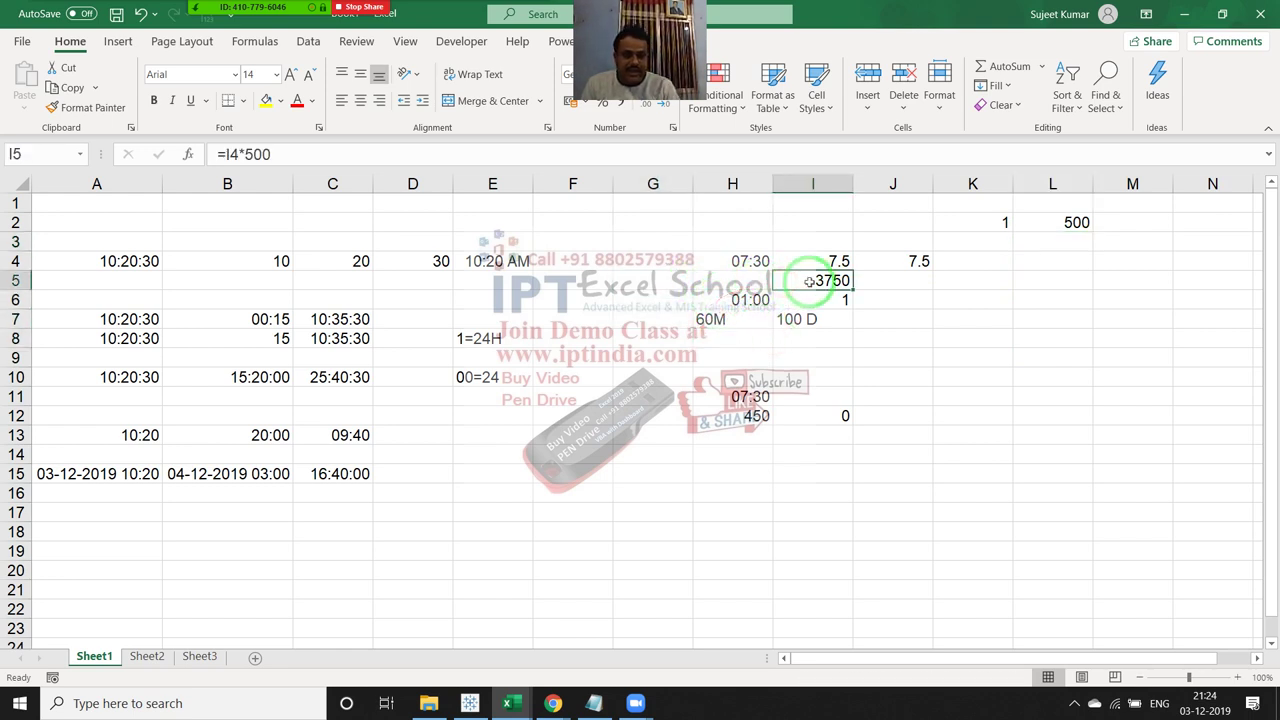
{"action": "key", "text": "Delete"}
{"action": "left_click", "coordinate": [752, 262]}
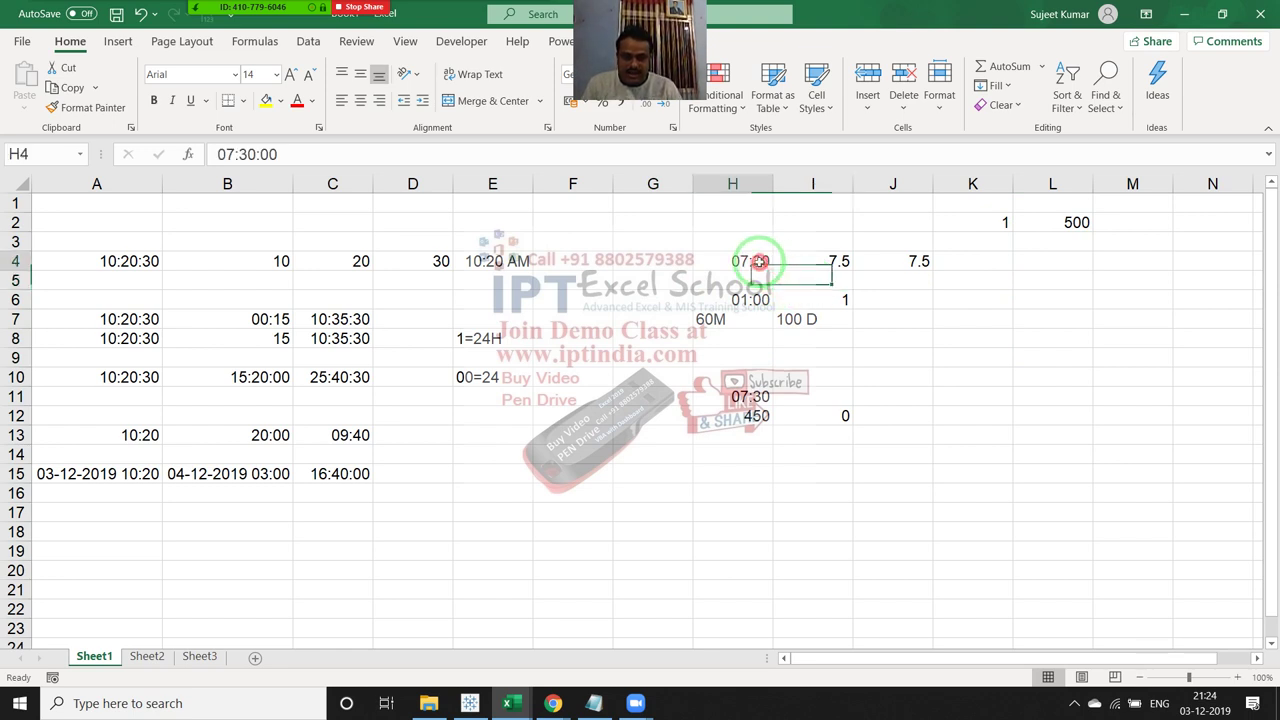
{"action": "left_click", "coordinate": [1000, 222]}
{"action": "left_click", "coordinate": [1075, 222]}
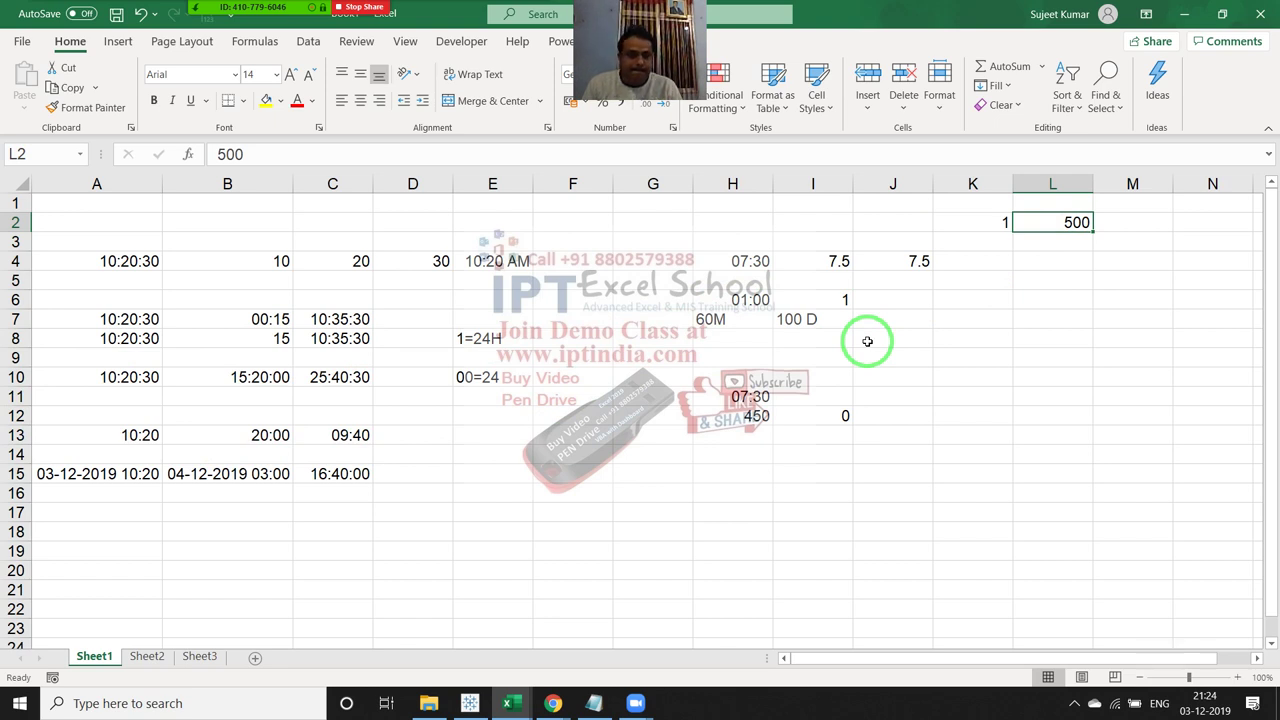
- Clear the 450 and 0 from H12:I12, then select H11 and I11
{"action": "left_click_drag", "start_coordinate": [752, 415], "coordinate": [827, 415]}
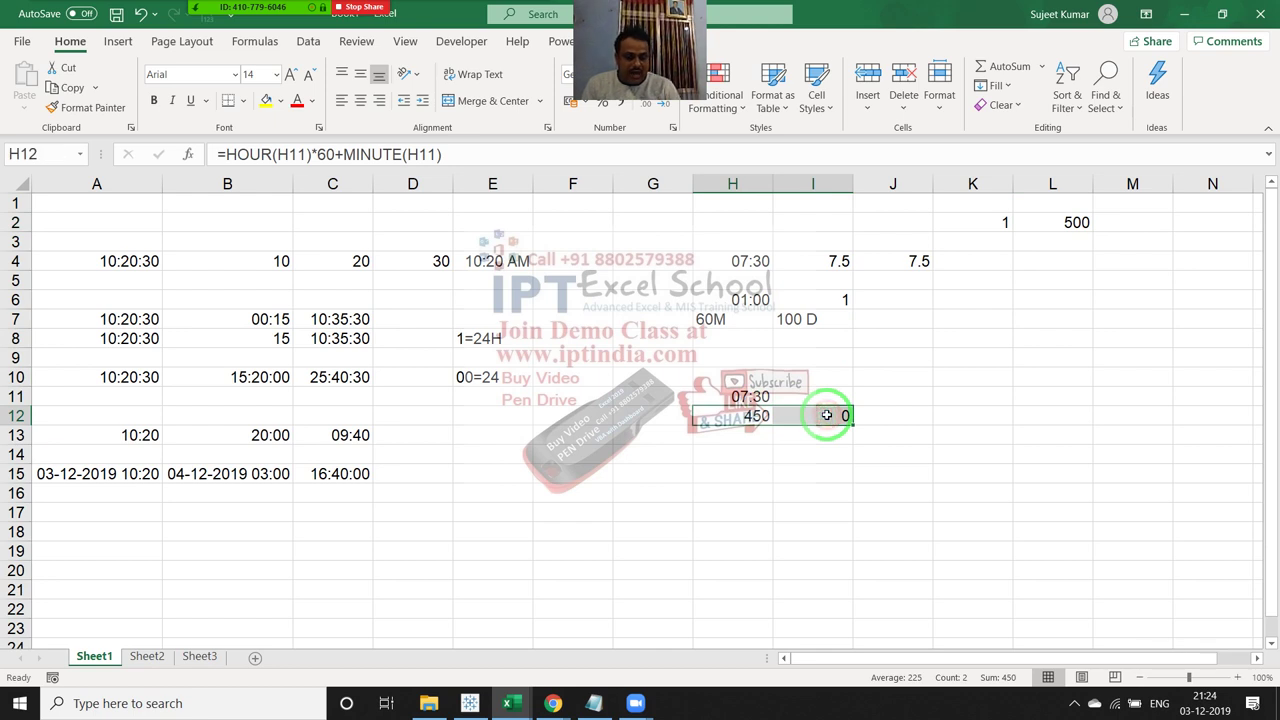
{"action": "key", "text": "Delete"}
{"action": "left_click_drag", "start_coordinate": [737, 258], "coordinate": [880, 312]}
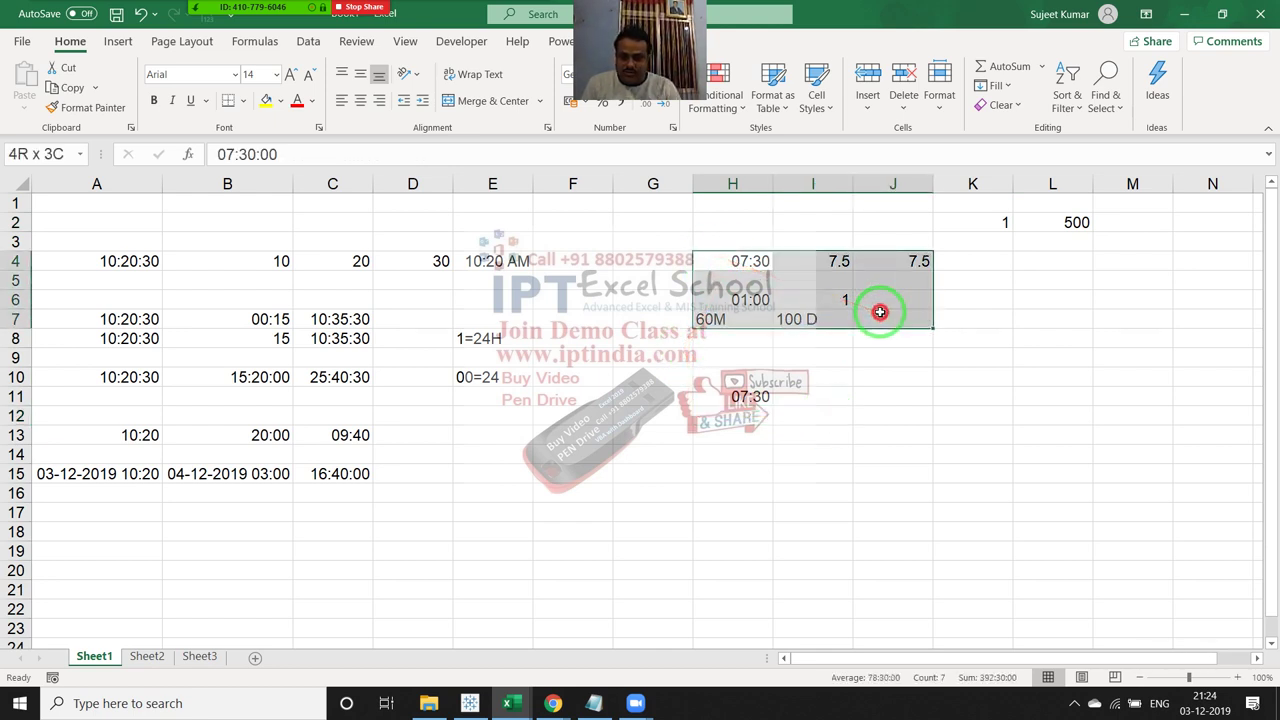
{"action": "left_click", "coordinate": [745, 398]}
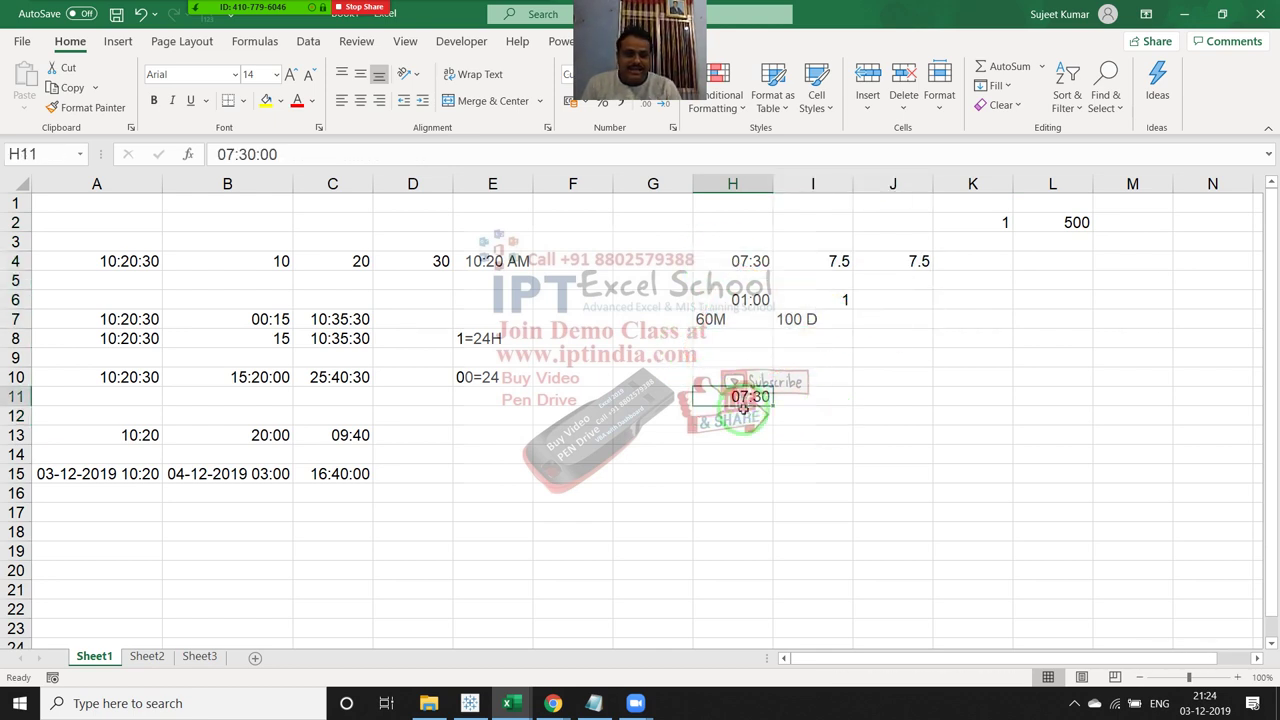
{"action": "left_click", "coordinate": [806, 428]}
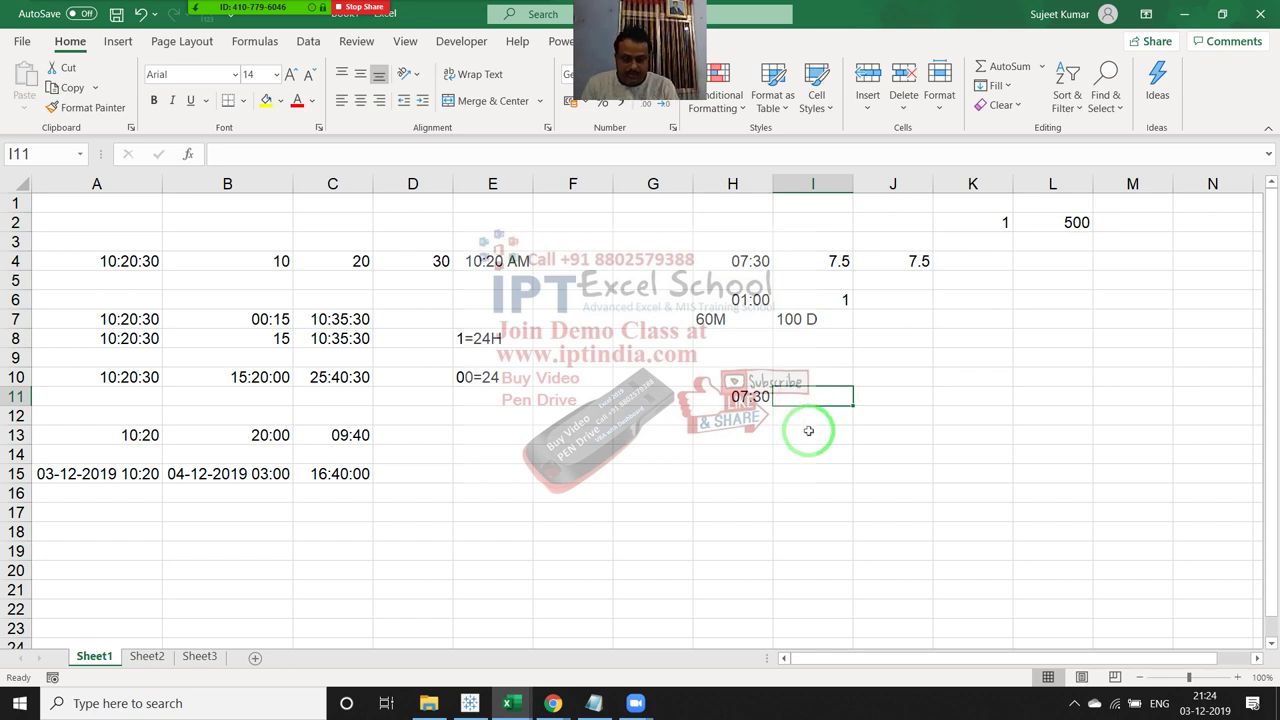
{"action": "type", "text": "="}
{"action": "key", "text": "Left"}
{"action": "type", "text": "*"}
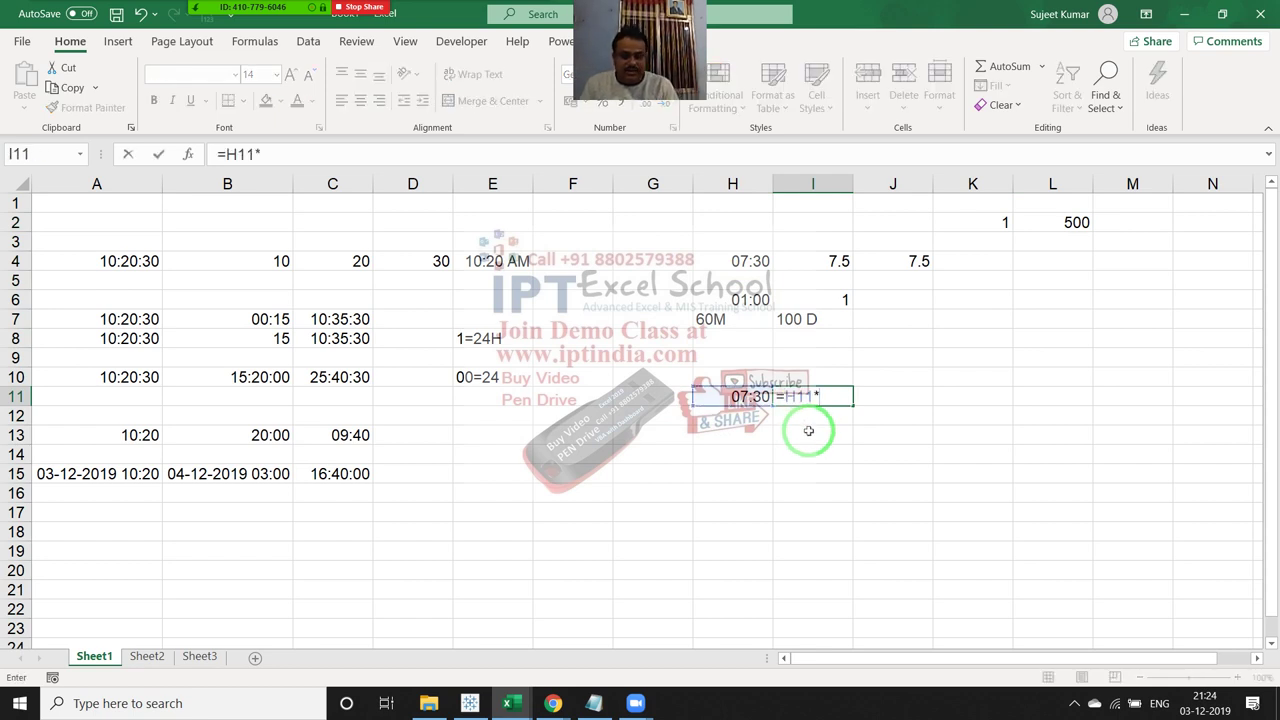
{"action": "type", "text": "500"}
{"action": "key", "text": "Return"}
{"action": "key", "text": "Up"}
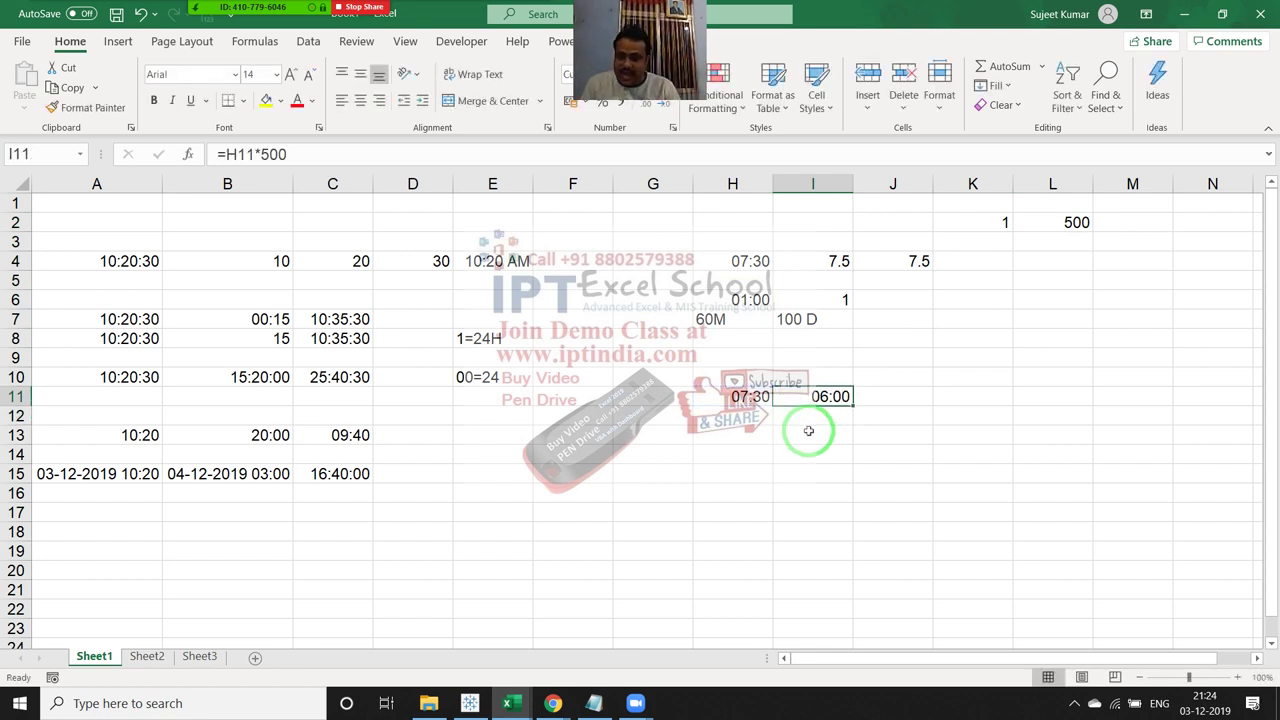
{"action": "key", "text": "Delete"}
{"action": "key", "text": "Left"}
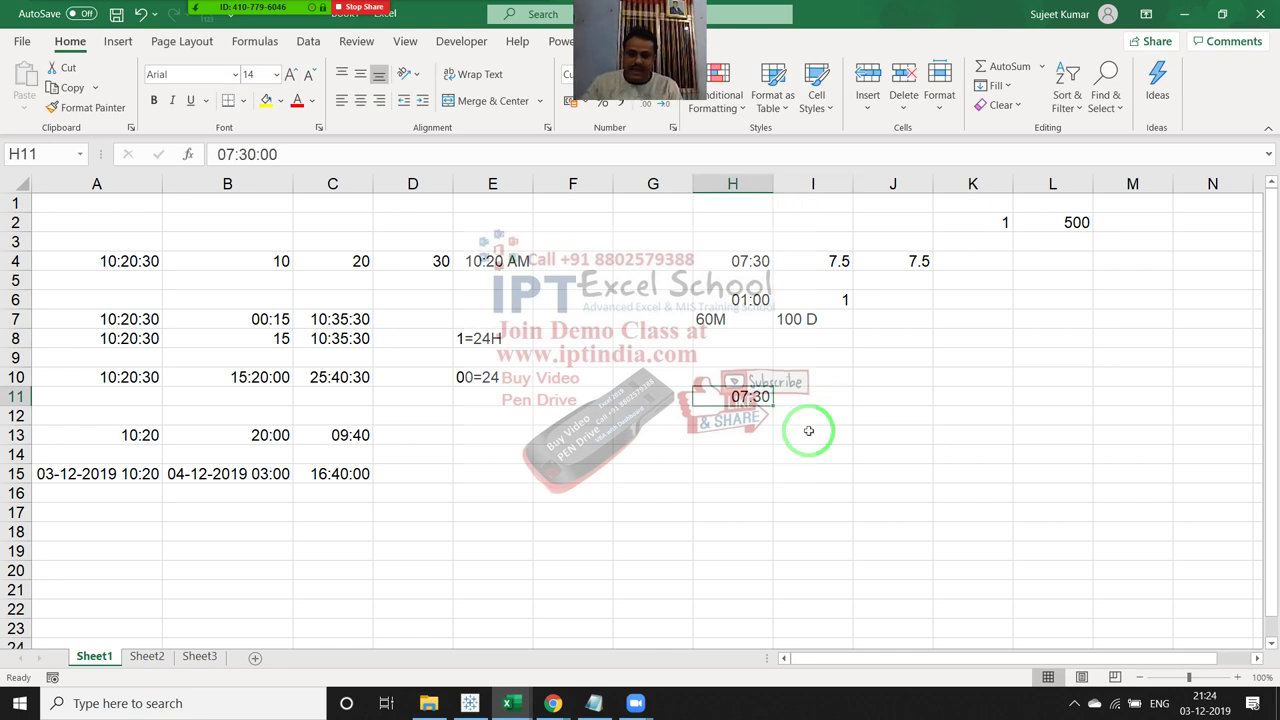
{"action": "key", "text": "ctrl+shift+asciitilde"}
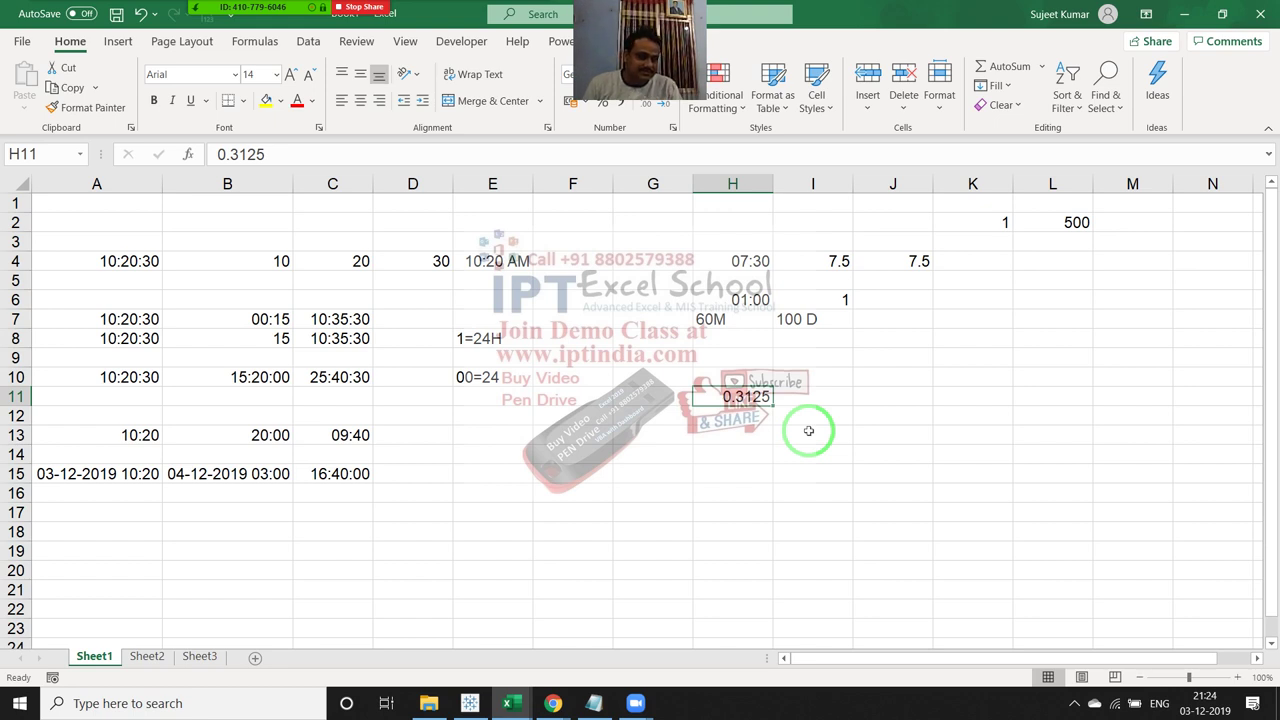
{"action": "key", "text": "ctrl+z"}
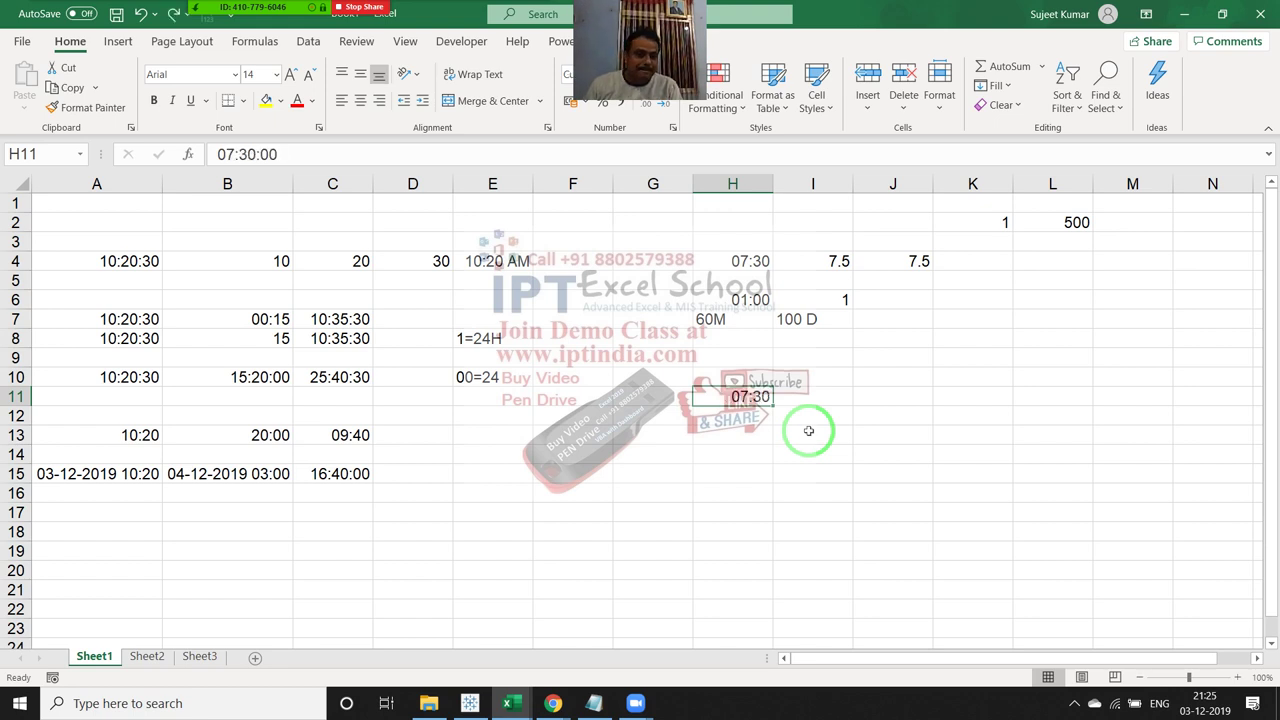
{"action": "key", "text": "Right"}
- Enter =HOUR(H11) in I11 and show it in General format as 7
{"action": "type", "text": "="}
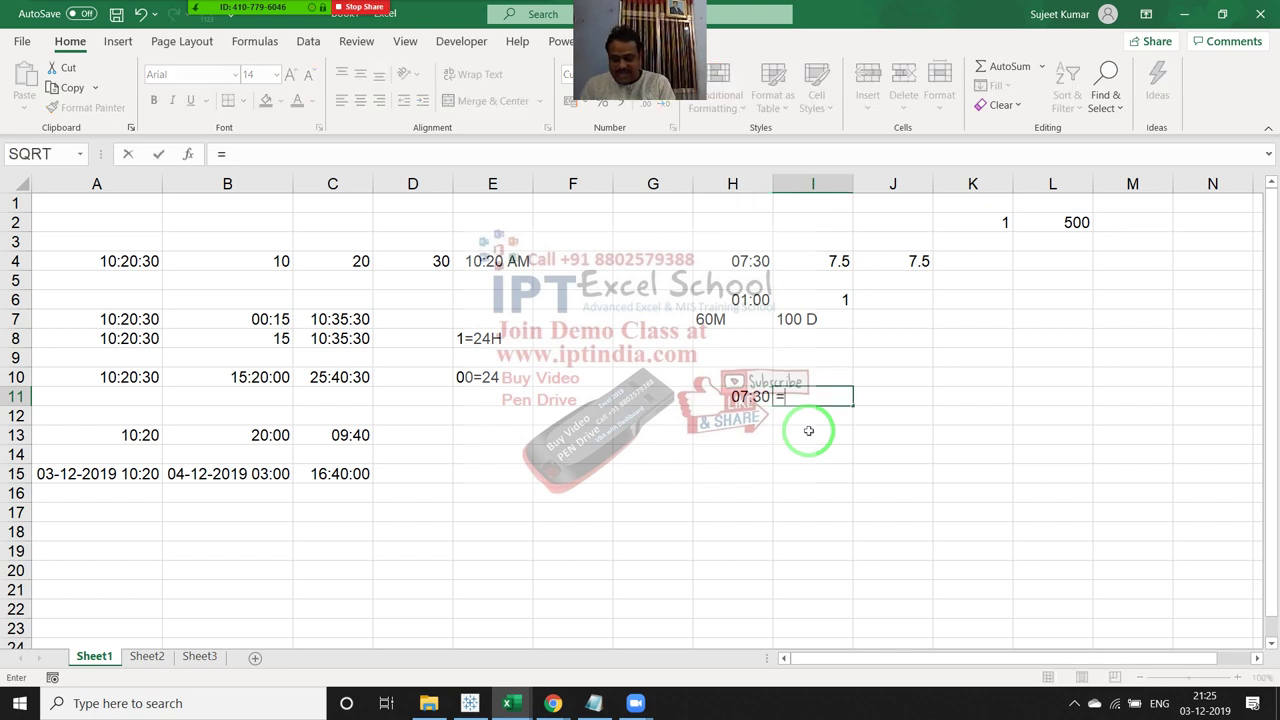
{"action": "type", "text": "ho"}
{"action": "key", "text": "Tab"}
{"action": "key", "text": "Left"}
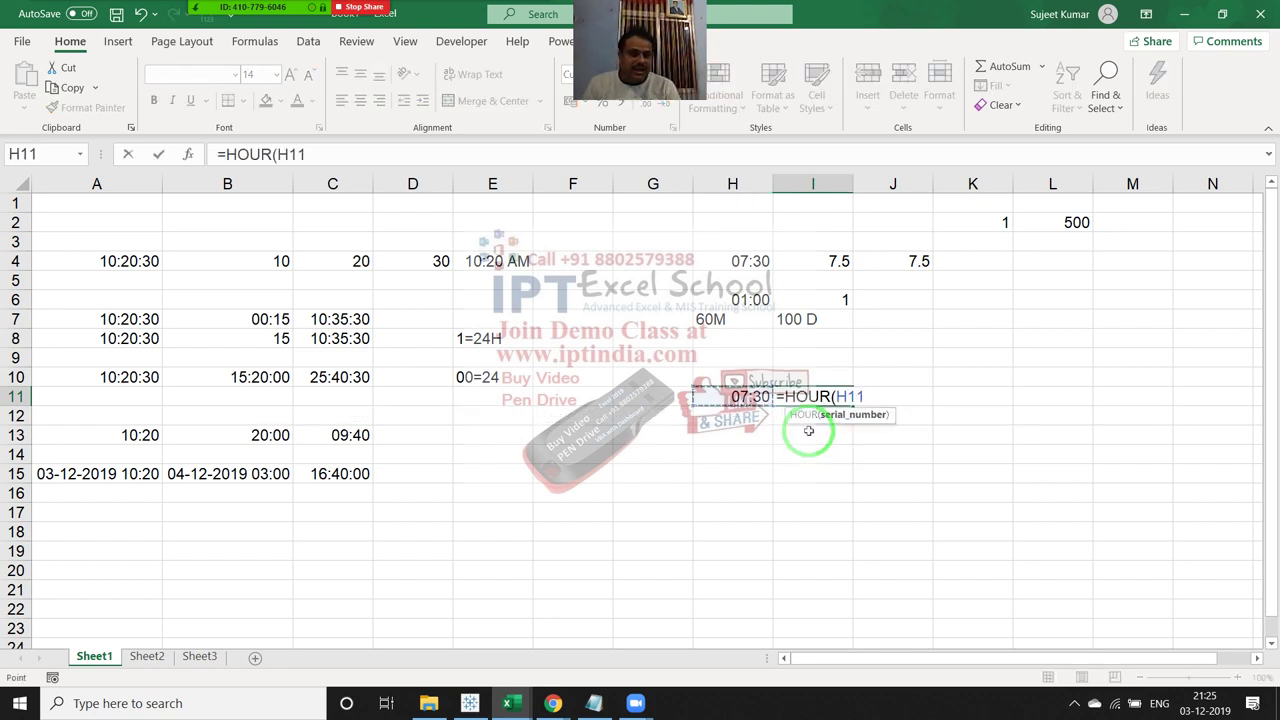
{"action": "type", "text": ")"}
{"action": "key", "text": "Return"}
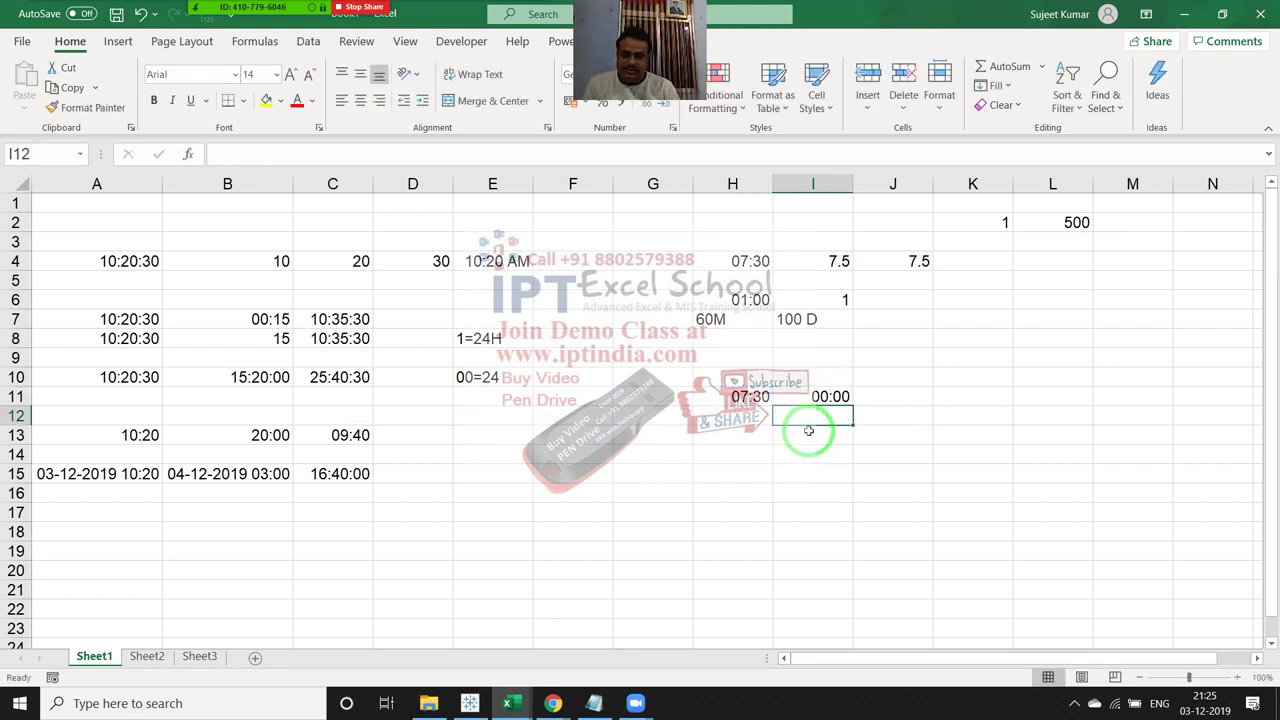
{"action": "key", "text": "Up"}
{"action": "key", "text": "ctrl+shift+asciitilde"}
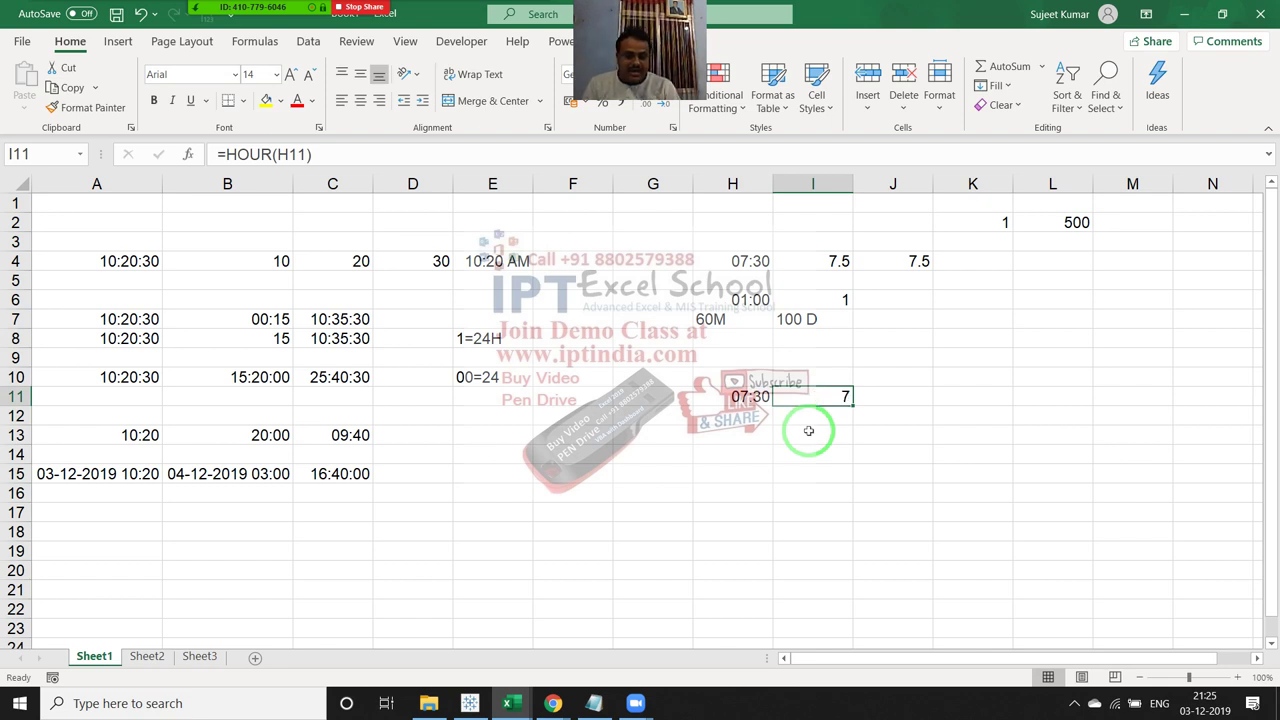
- Convert the hours to minutes with =I11*60 in I12, giving 420
{"action": "key", "text": "Down"}
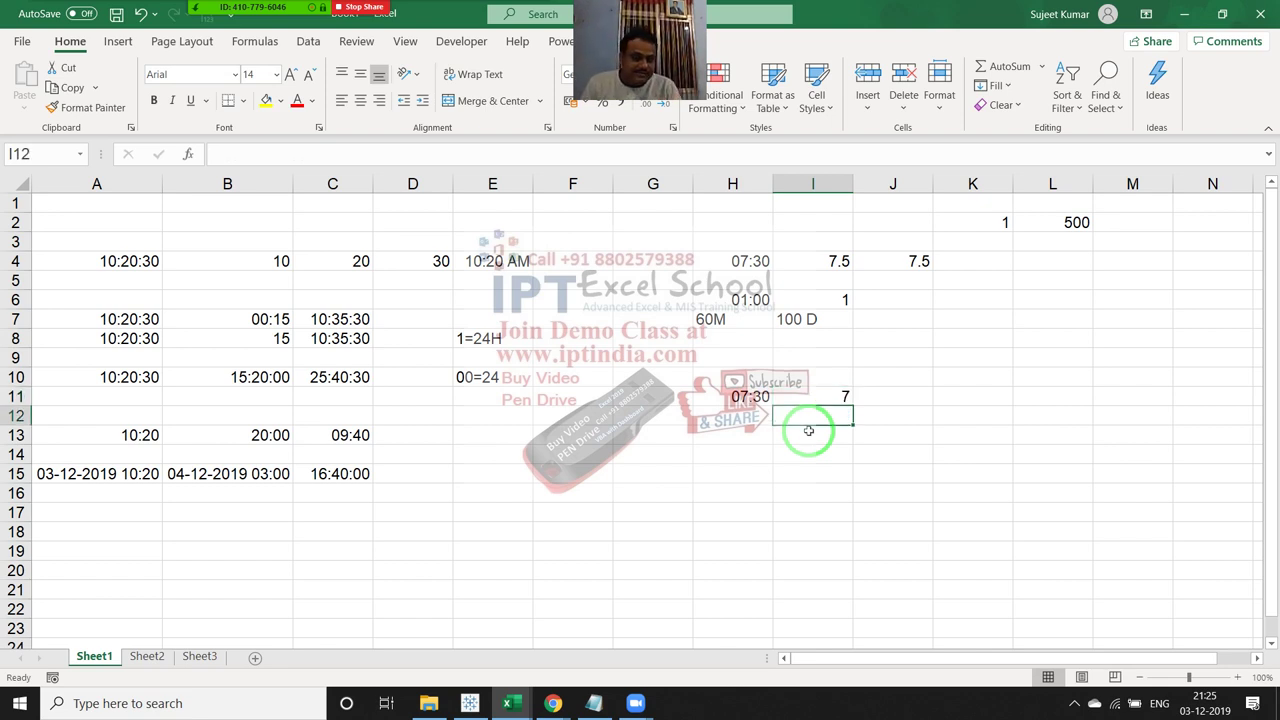
{"action": "key", "text": "Up"}
{"action": "key", "text": "Right"}
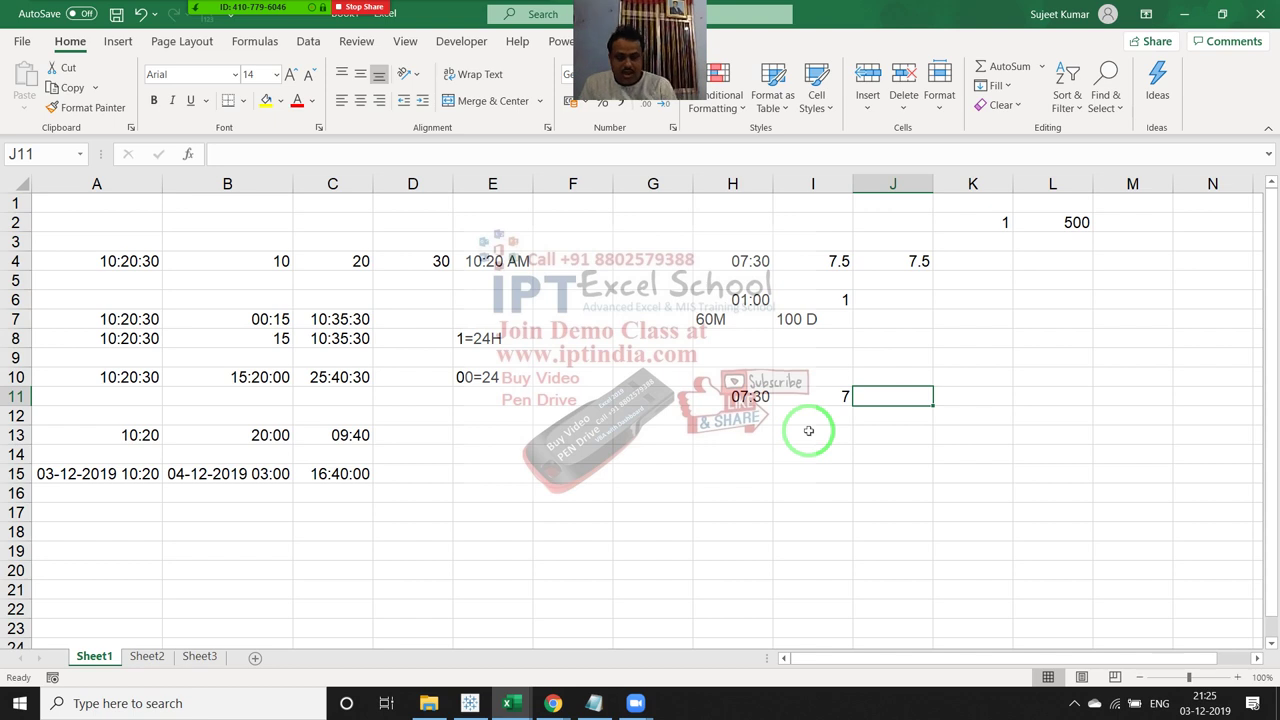
{"action": "key", "text": "Left"}
{"action": "key", "text": "Down"}
{"action": "type", "text": "="}
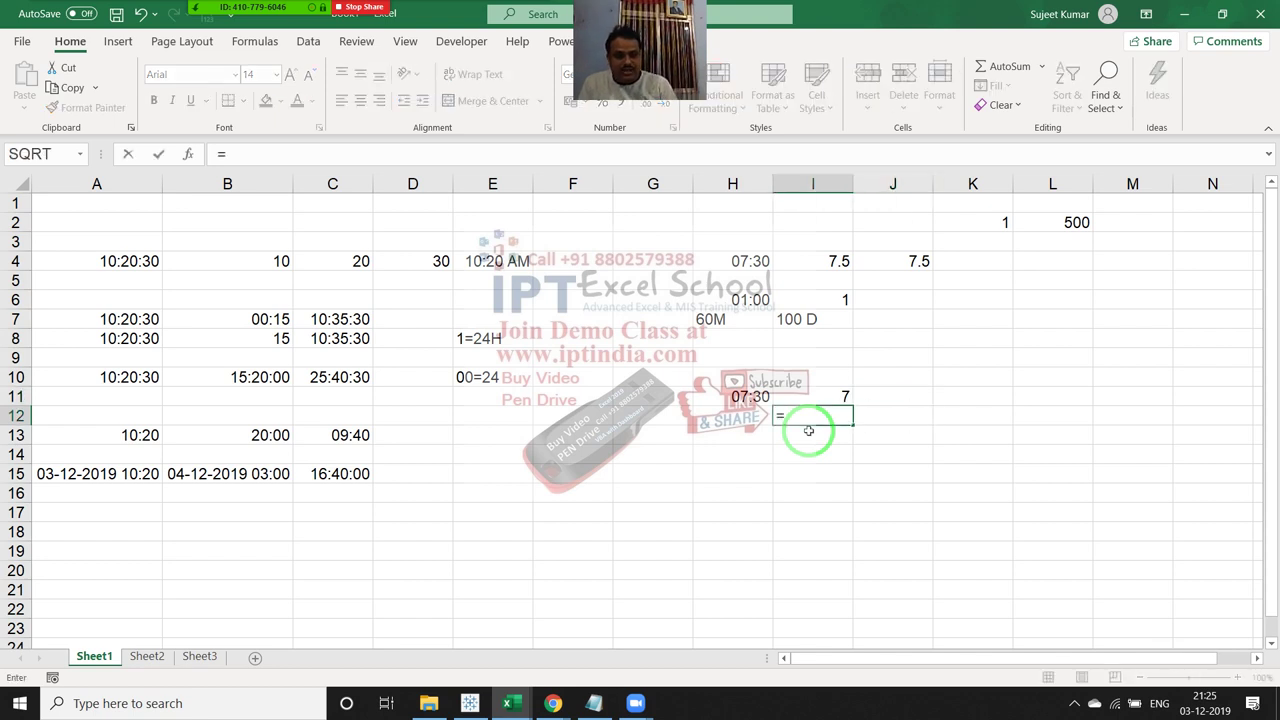
{"action": "key", "text": "Up"}
{"action": "type", "text": "6"}
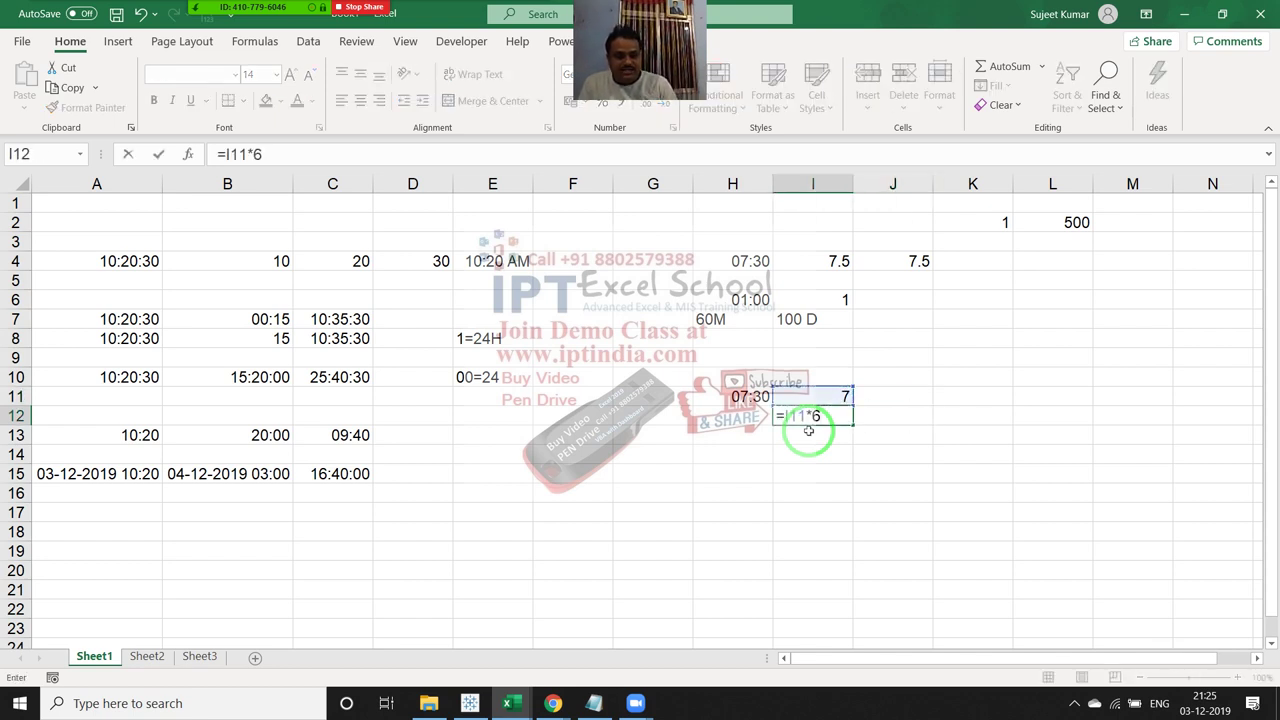
{"action": "type", "text": "0"}
{"action": "key", "text": "Return"}
- Enter =MINUTE(H11) in J12 to extract the 30 minutes
{"action": "key", "text": "Up"}
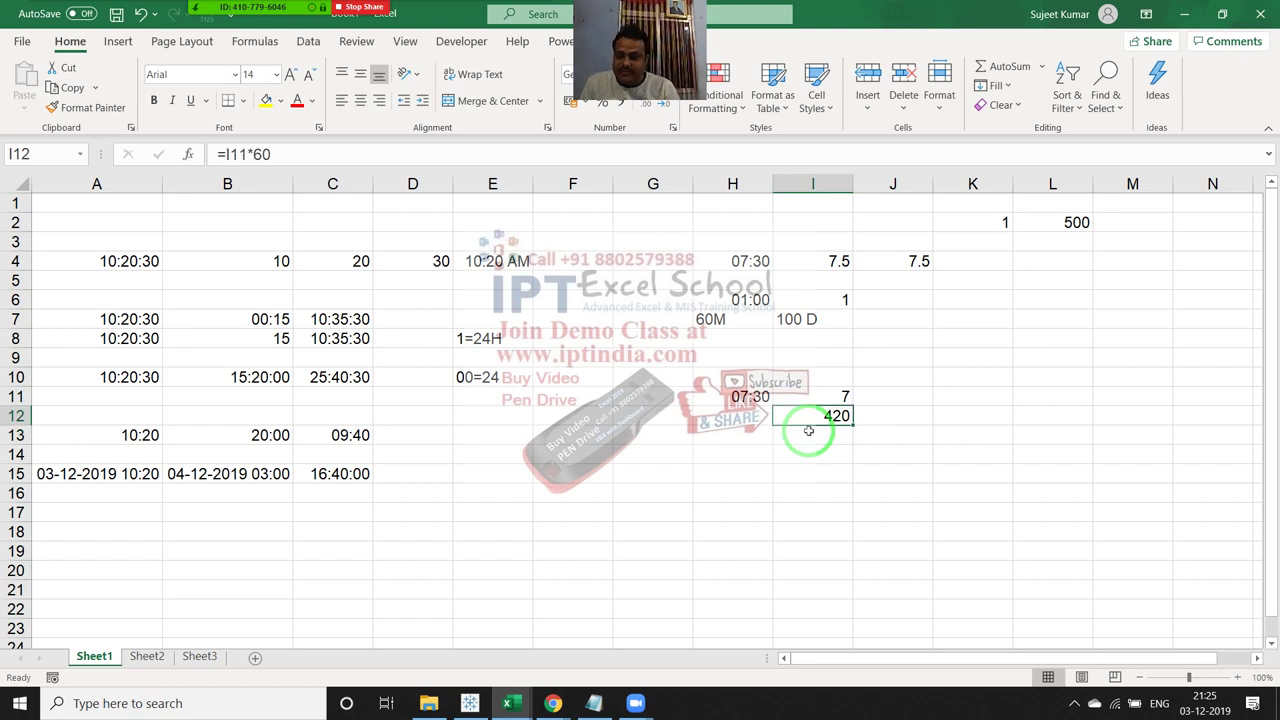
{"action": "key", "text": "Right"}
{"action": "type", "text": "=mi"}
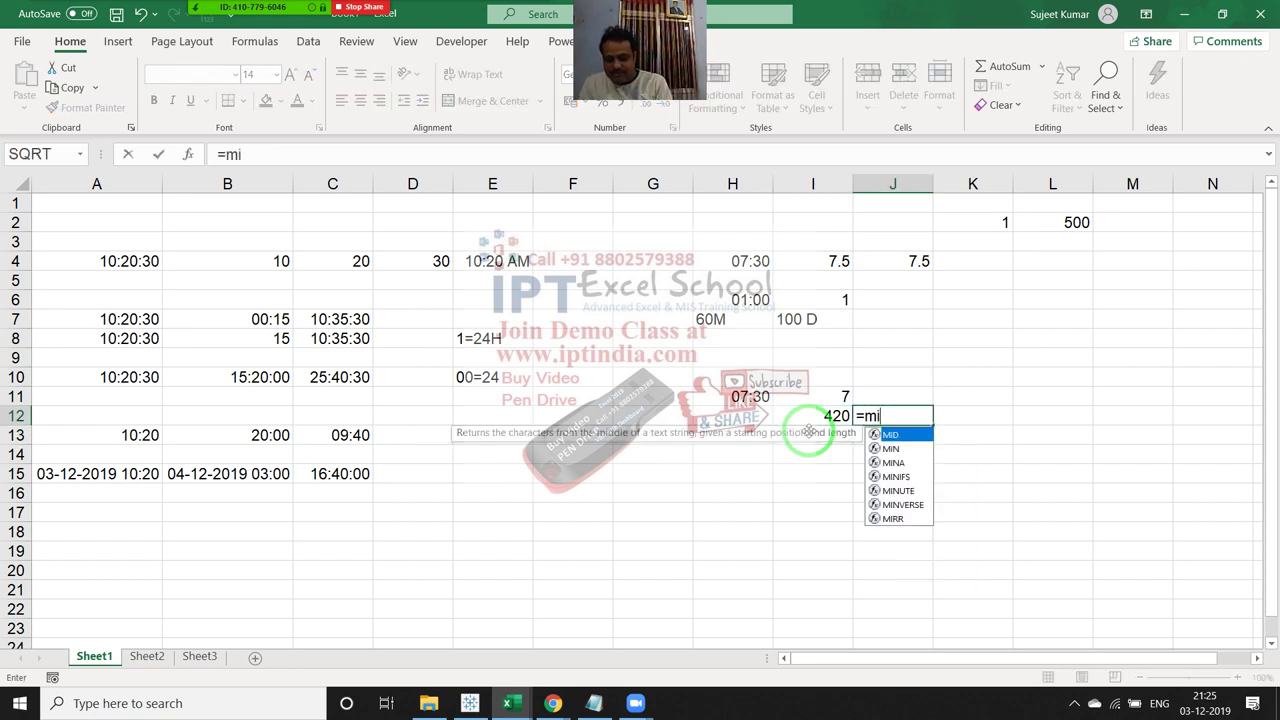
{"action": "type", "text": "n"}
{"action": "key", "text": "Down"}
{"action": "key", "text": "Down"}
{"action": "key", "text": "Tab"}
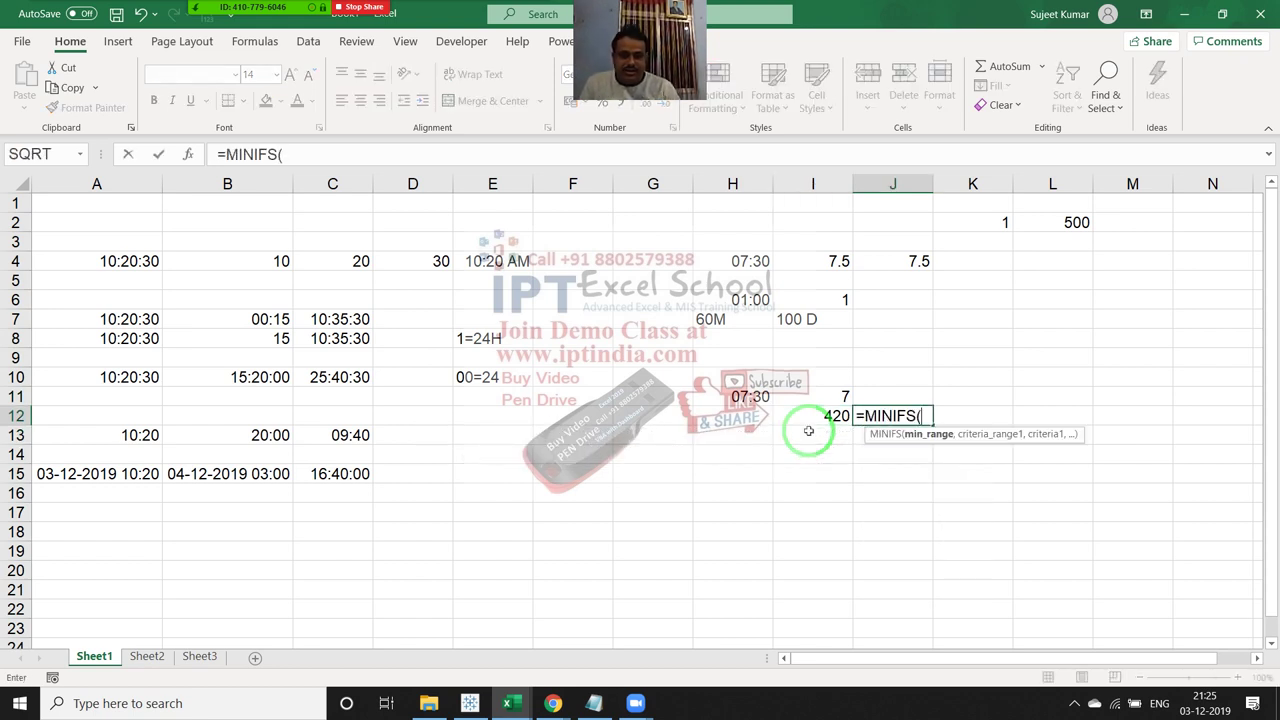
{"action": "key", "text": "BackSpace"}
{"action": "key", "text": "BackSpace"}
{"action": "key", "text": "BackSpace"}
{"action": "key", "text": "BackSpace"}
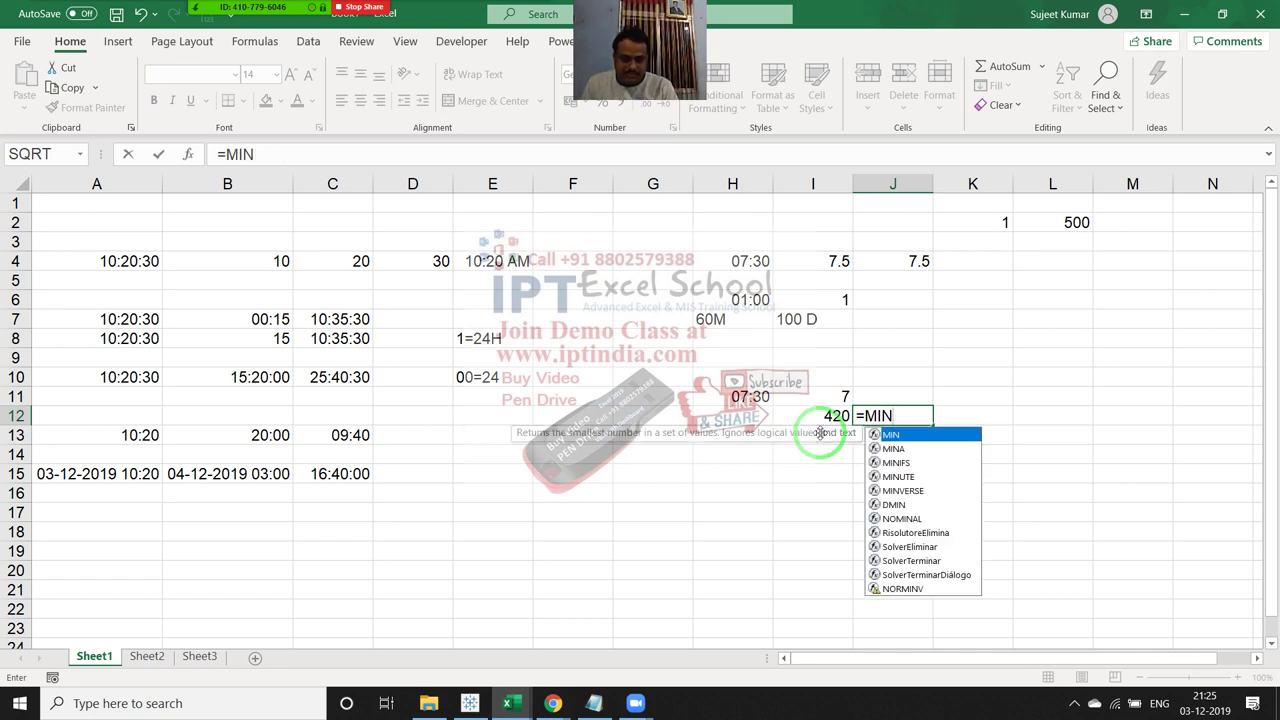
{"action": "key", "text": "BackSpace"}
{"action": "key", "text": "Down"}
{"action": "key", "text": "Down"}
{"action": "key", "text": "Down"}
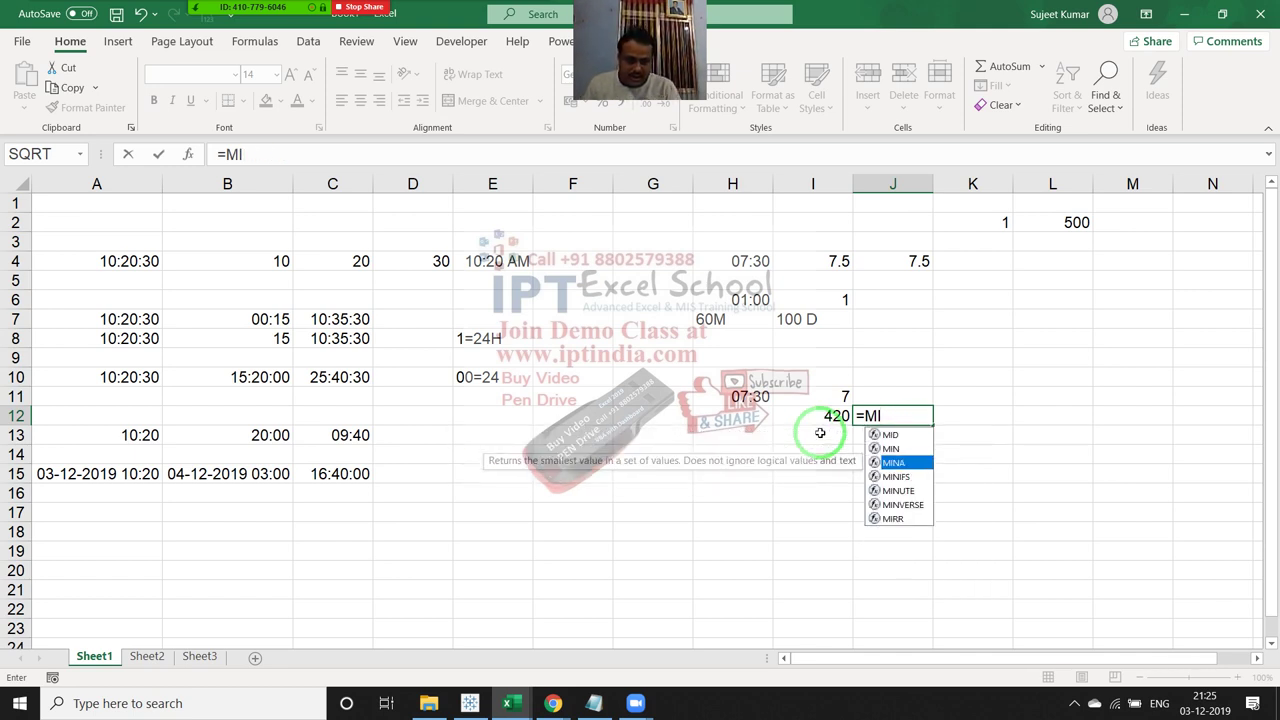
{"action": "key", "text": "Down"}
{"action": "key", "text": "Tab"}
{"action": "key", "text": "Up"}
{"action": "key", "text": "Left"}
{"action": "key", "text": "Left"}
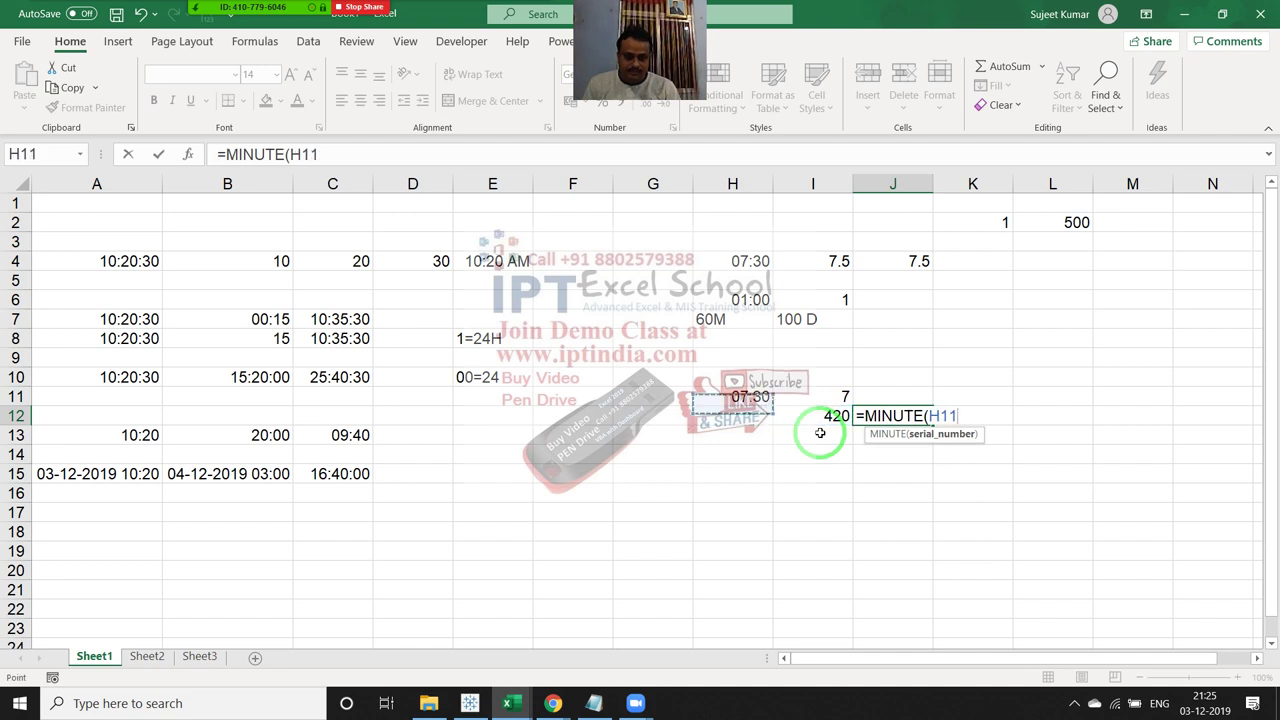
{"action": "type", "text": ")"}
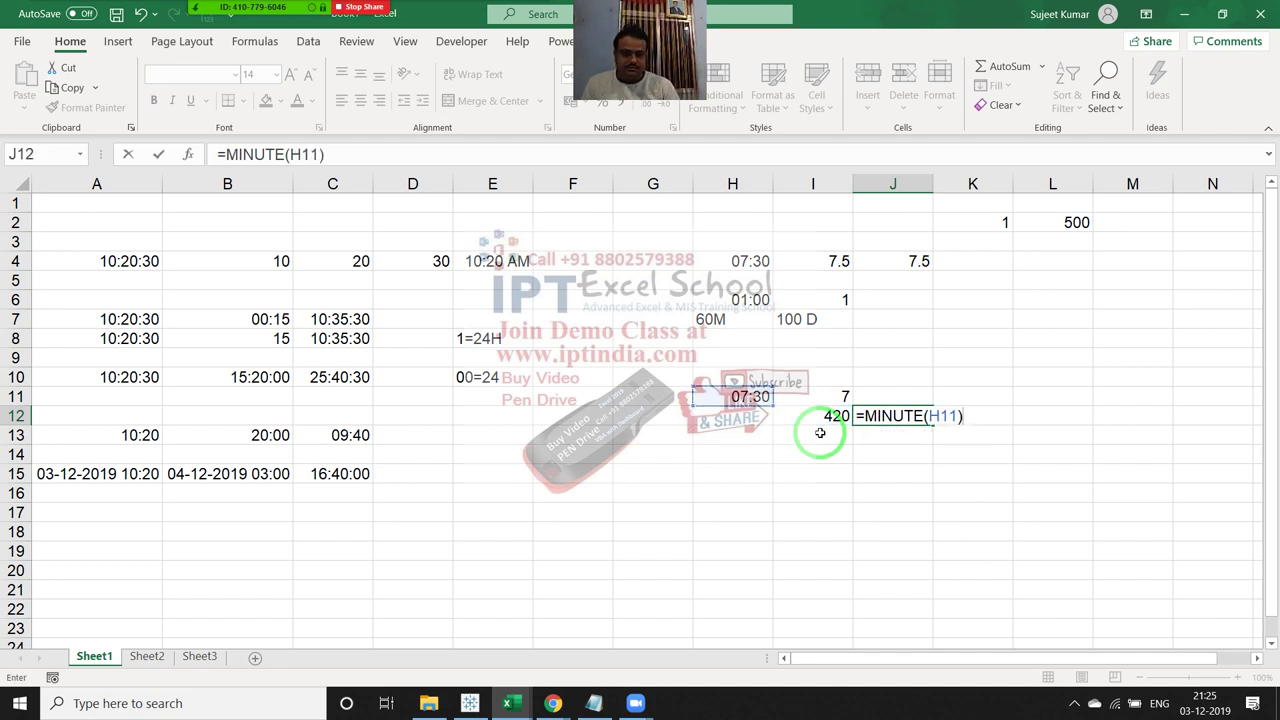
{"action": "key", "text": "Return"}
- Total the minutes with =I12+J12 in J13, giving 450
{"action": "type", "text": "="}
{"action": "key", "text": "Up"}
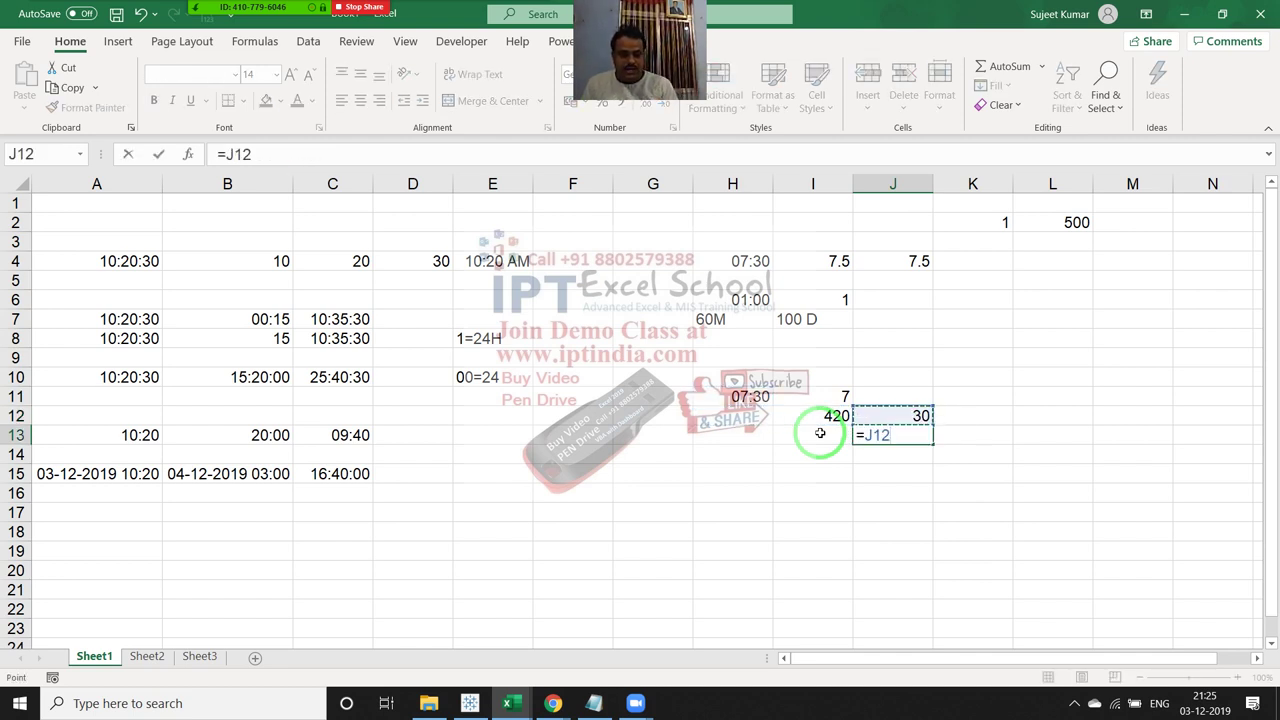
{"action": "key", "text": "Left"}
{"action": "type", "text": "+"}
{"action": "key", "text": "Up"}
{"action": "key", "text": "Return"}
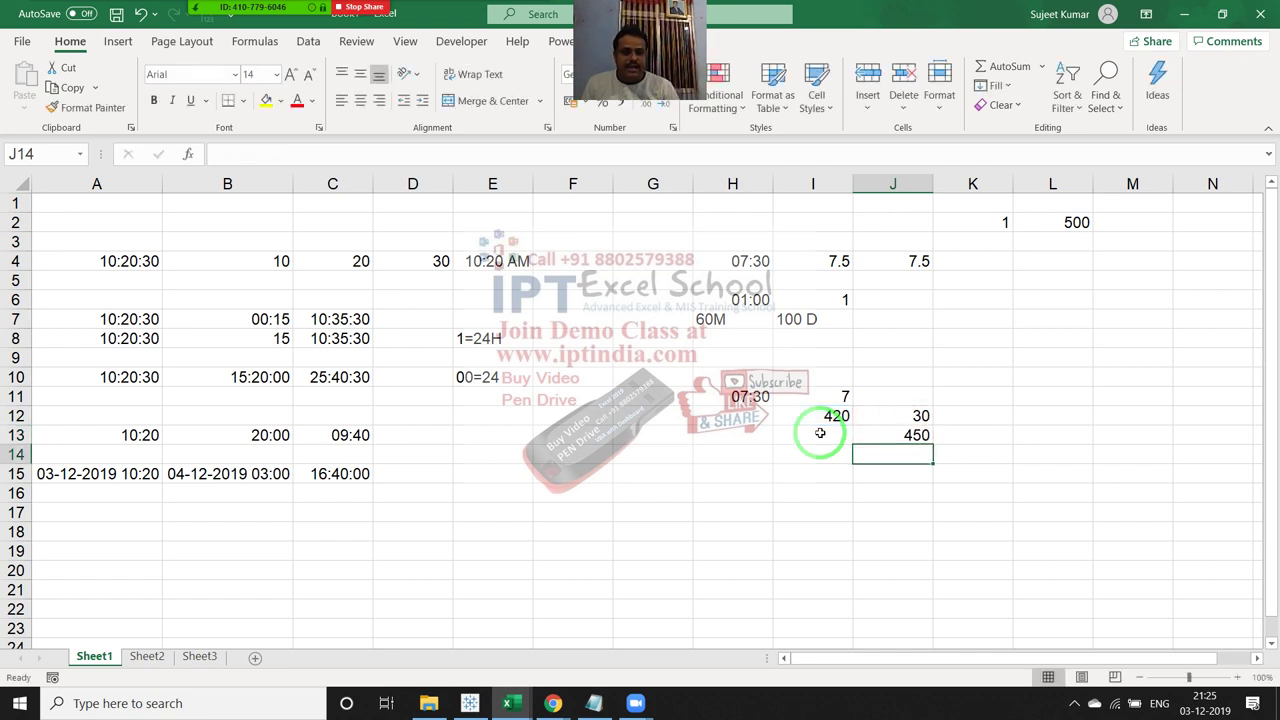
{"action": "key", "text": "Up"}
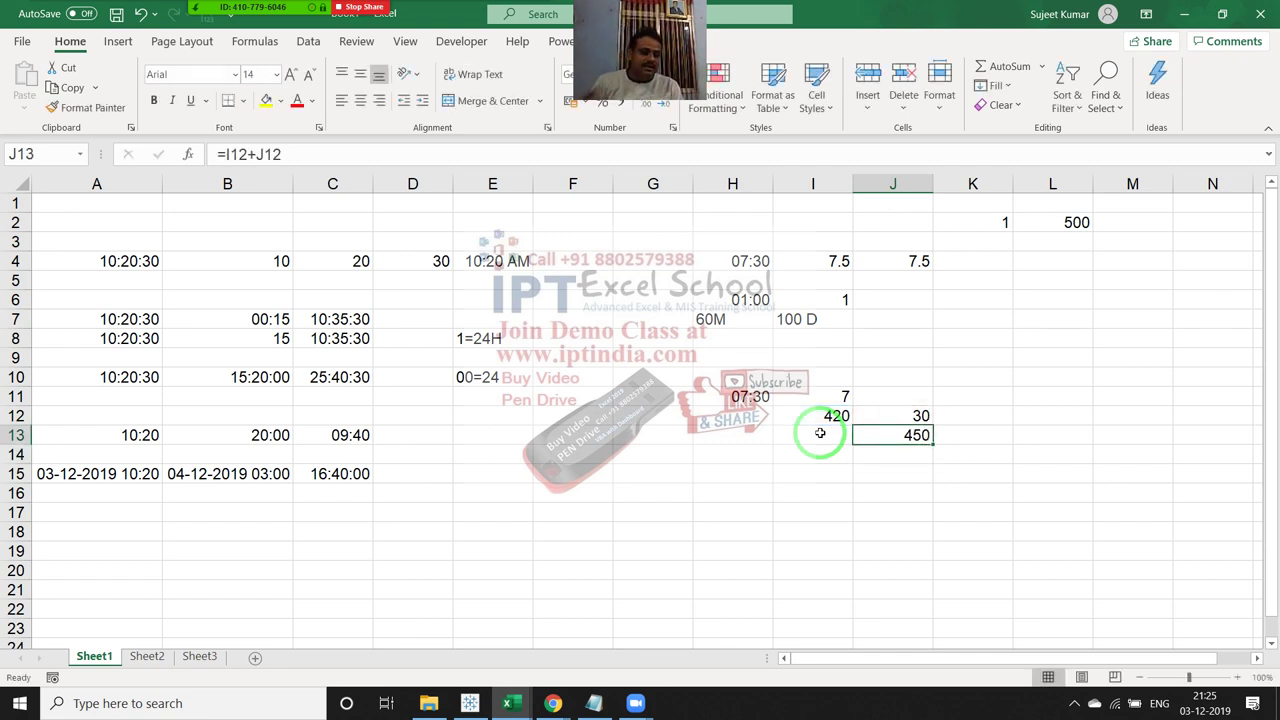
- Try the value 7.5 in G11, then clear it again
{"action": "key", "text": "Up"}
{"action": "key", "text": "Up"}
{"action": "key", "text": "Left"}
{"action": "key", "text": "Left"}
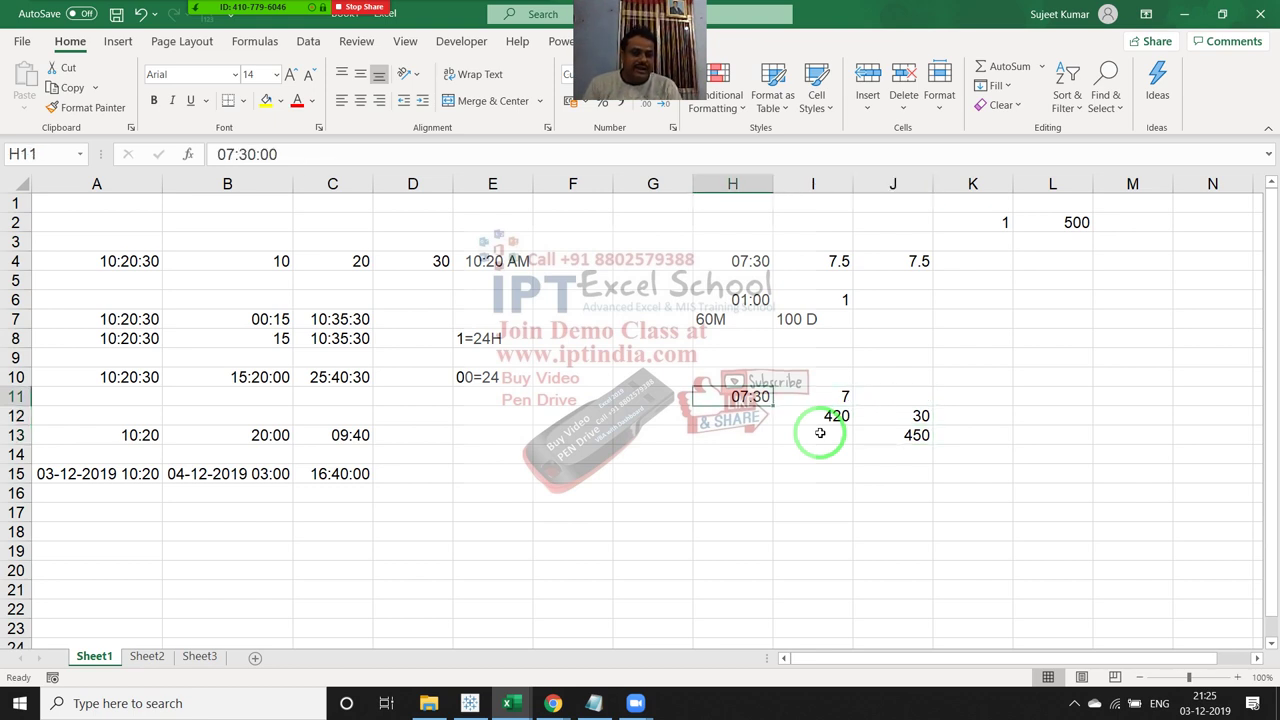
{"action": "key", "text": "Down"}
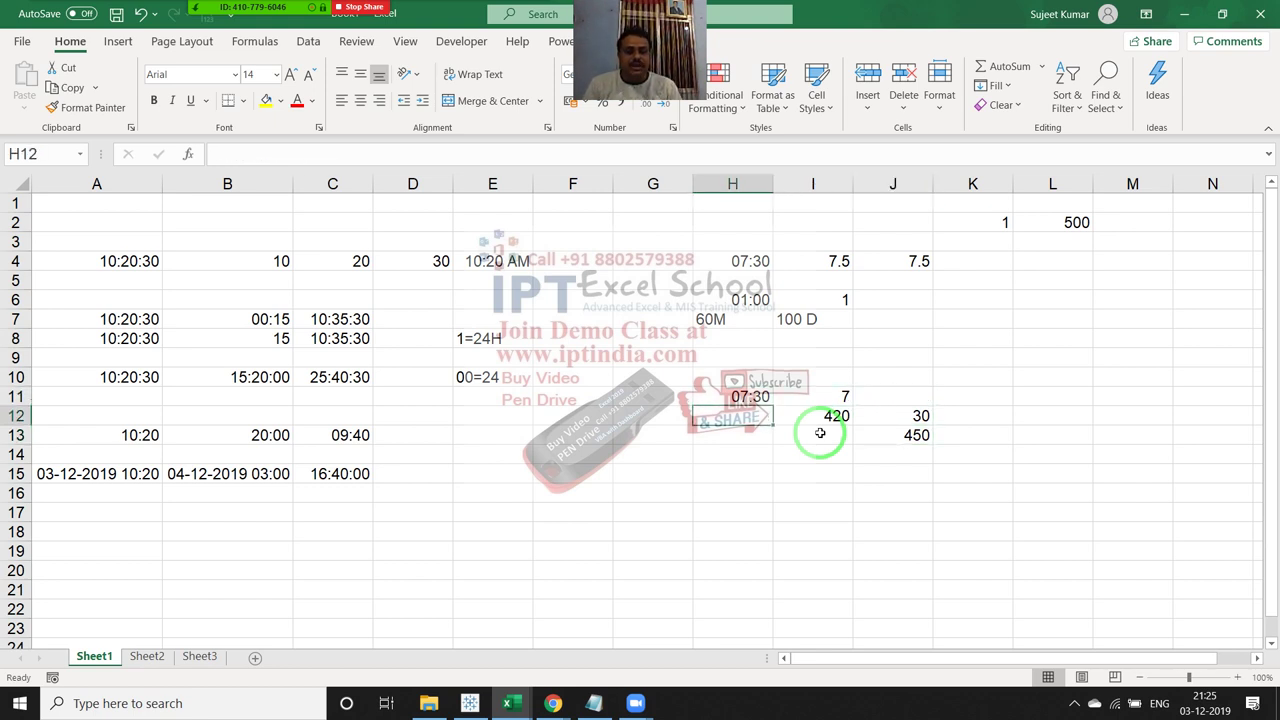
{"action": "key", "text": "Up"}
{"action": "key", "text": "Left"}
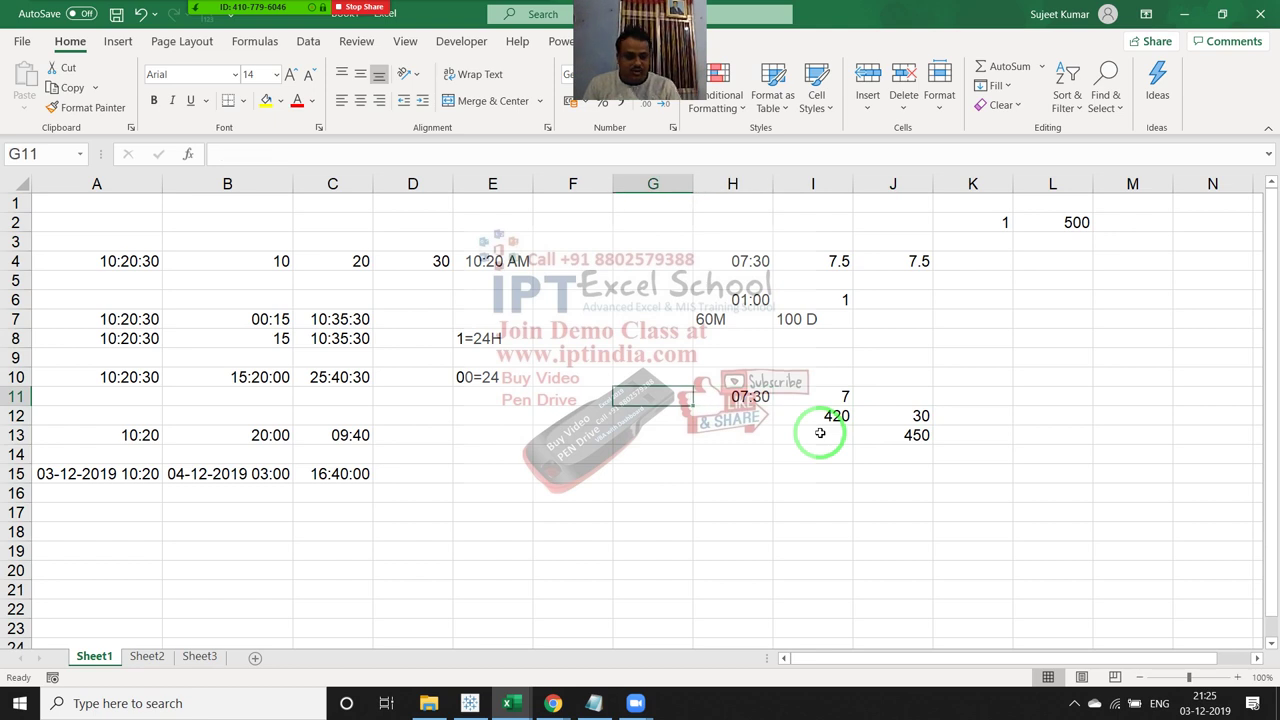
{"action": "type", "text": "7"}
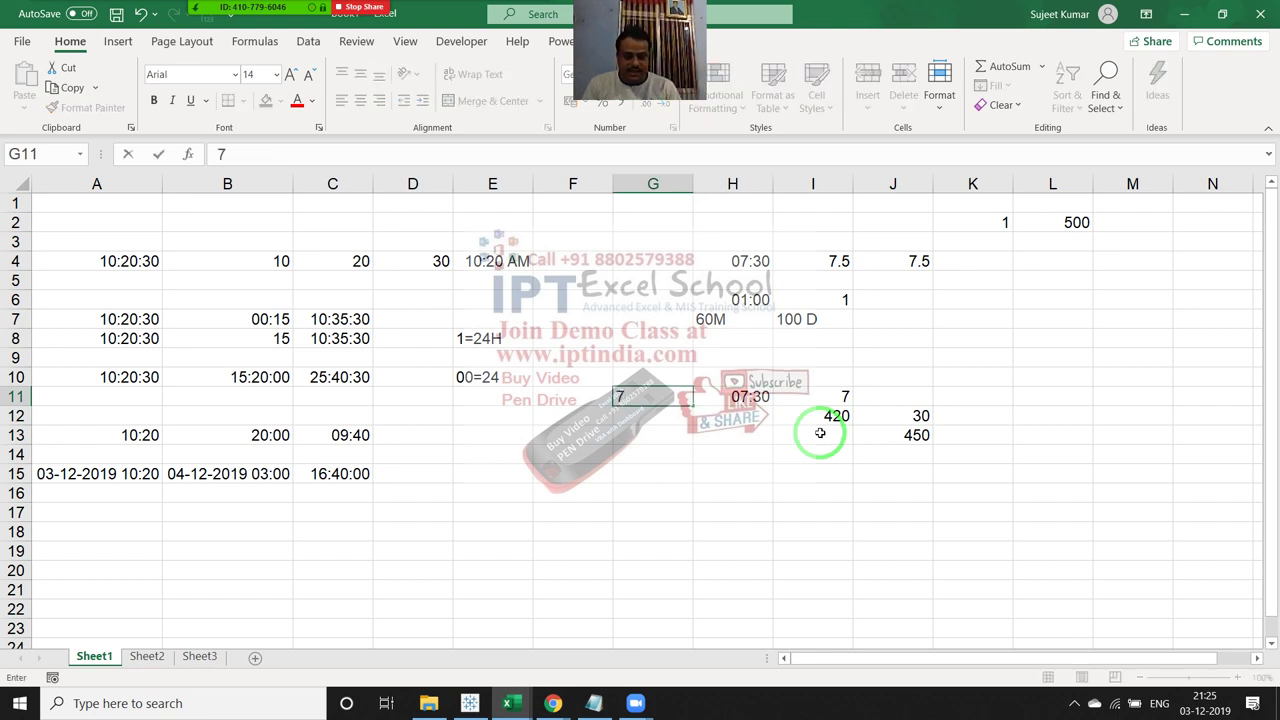
{"action": "type", "text": ".5"}
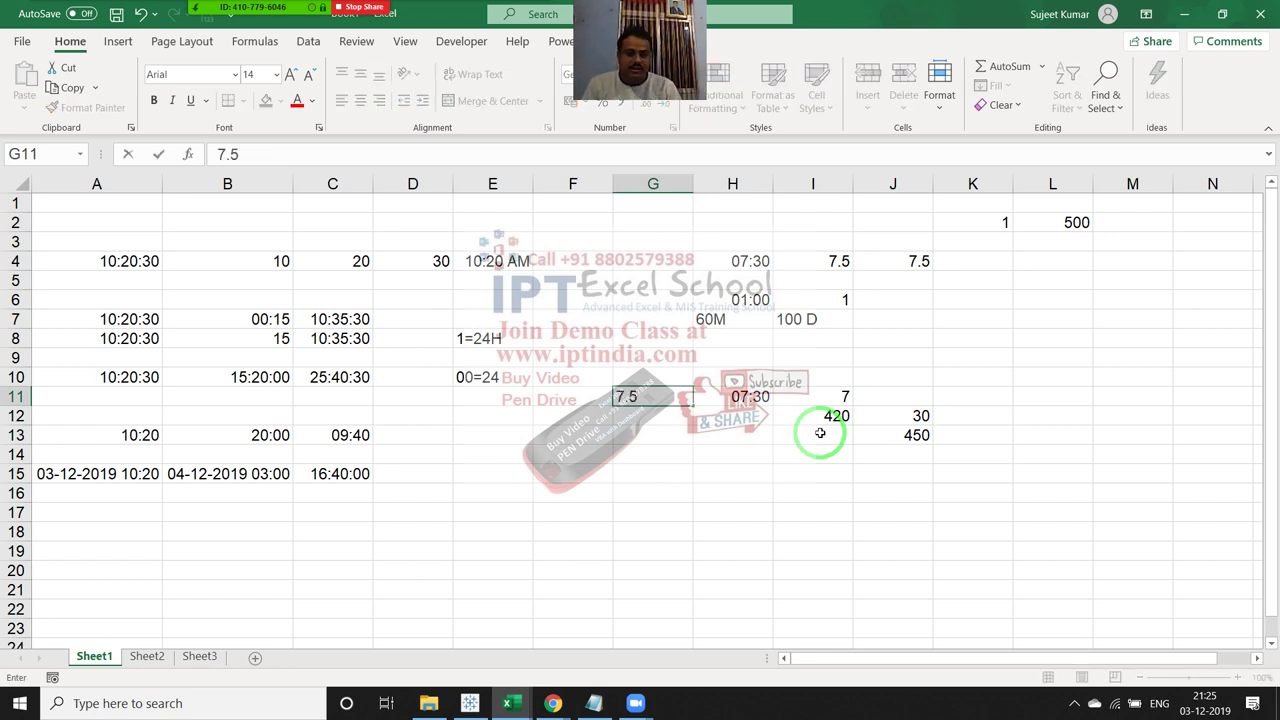
{"action": "key", "text": "Return"}
{"action": "key", "text": "Up"}
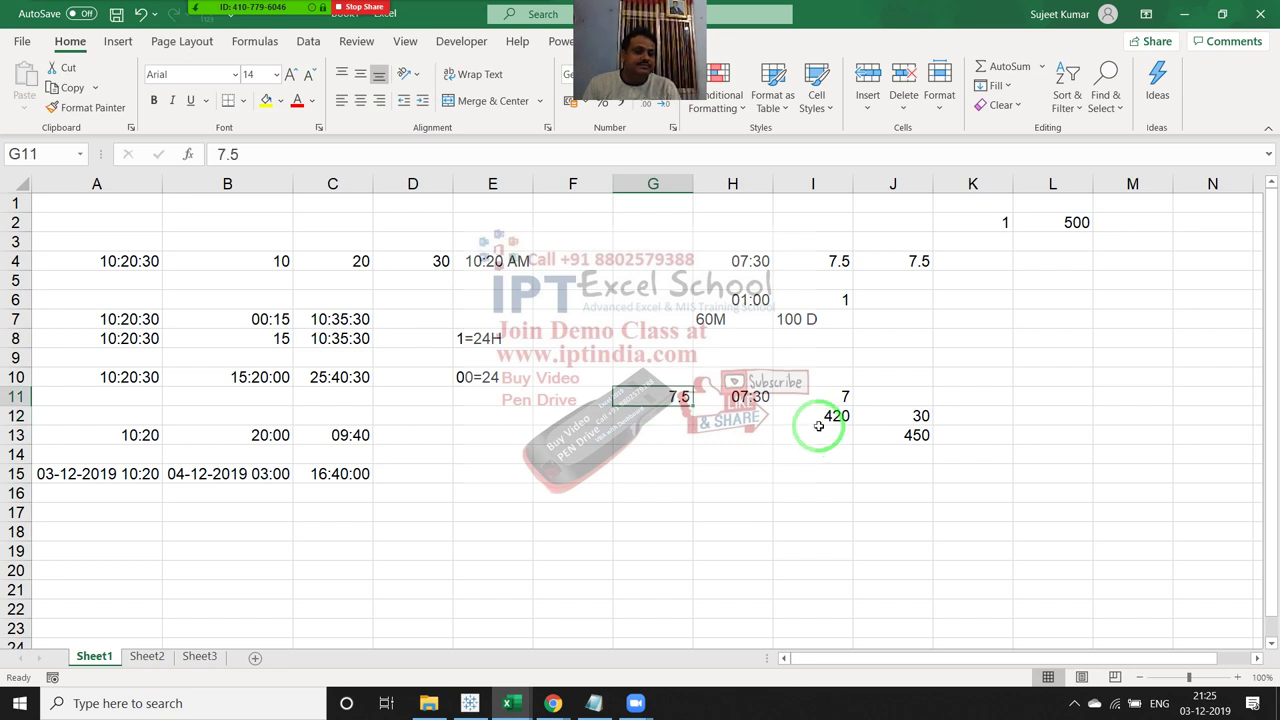
{"action": "key", "text": "Delete"}
- Relabel K2 as 1H beside the 500 rate in L2
{"action": "key", "text": "Right"}
{"action": "key", "text": "Right"}
{"action": "key", "text": "Right"}
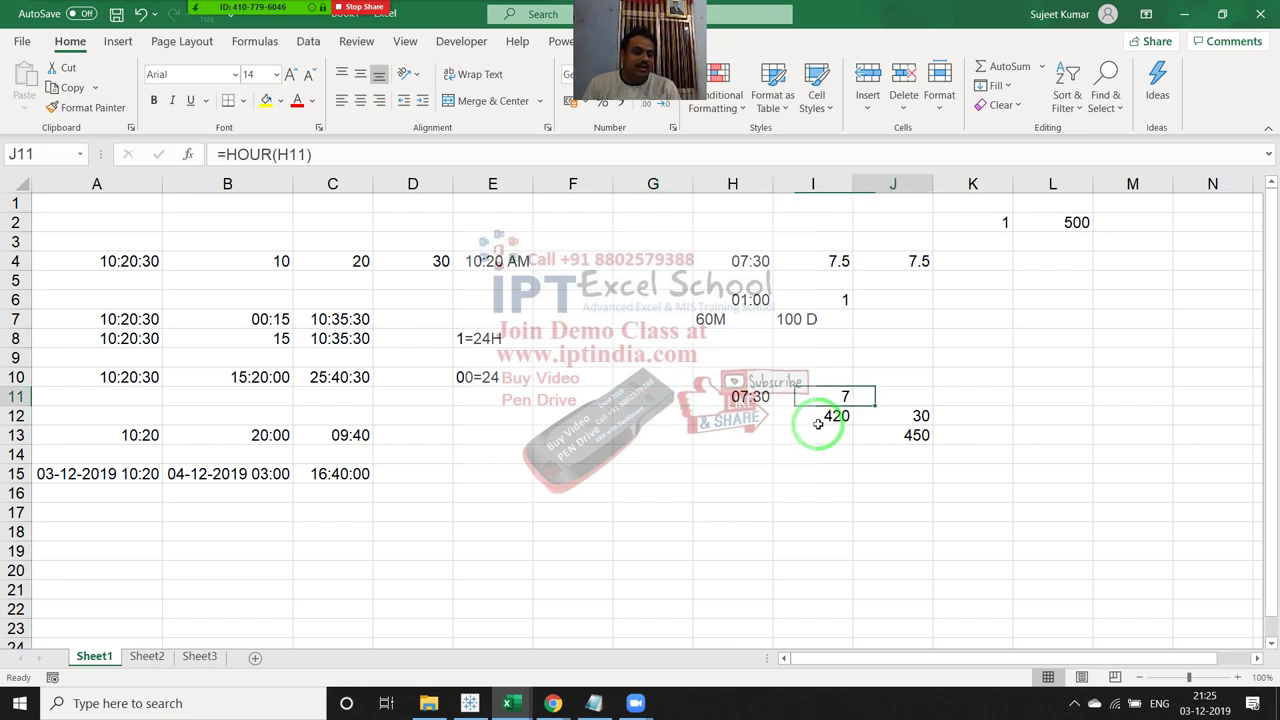
{"action": "key", "text": "Right"}
{"action": "key", "text": "Down"}
{"action": "key", "text": "Down"}
{"action": "key", "text": "Up"}
{"action": "key", "text": "Up"}
{"action": "key", "text": "Up"}
{"action": "key", "text": "Up"}
{"action": "key", "text": "Up"}
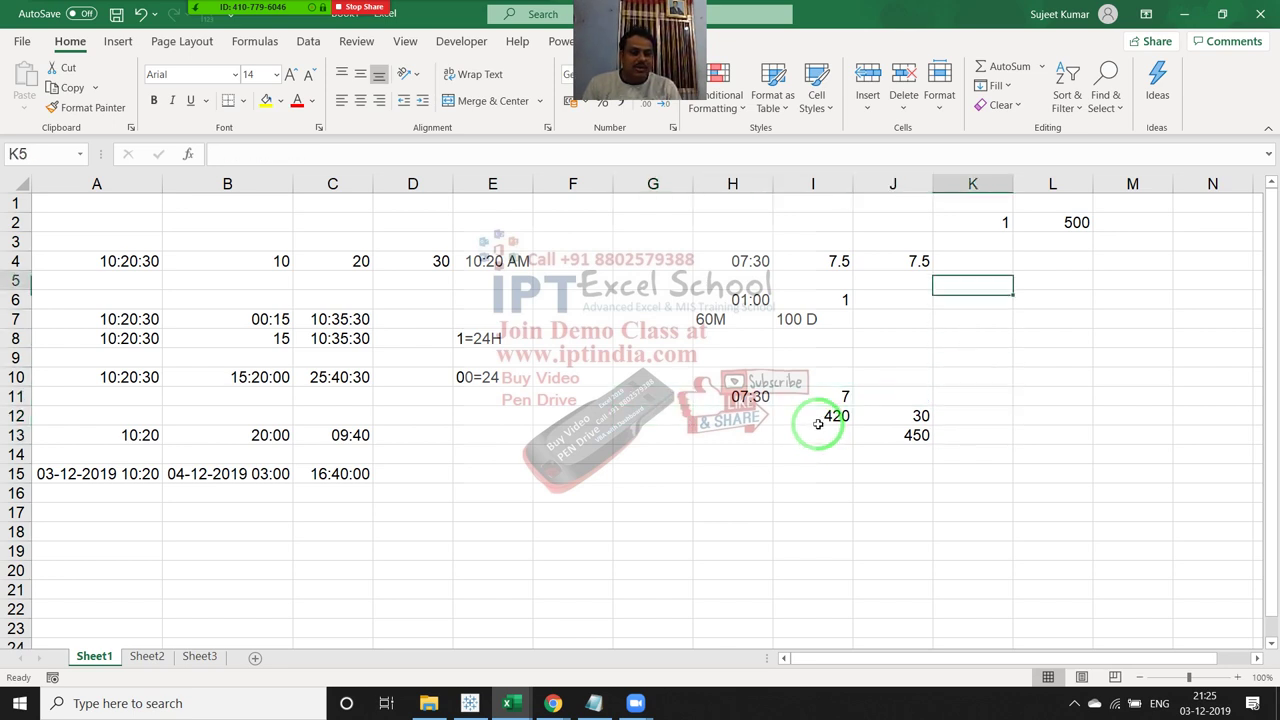
{"action": "key", "text": "Up"}
{"action": "key", "text": "Up"}
{"action": "key", "text": "Up"}
{"action": "key", "text": "Right"}
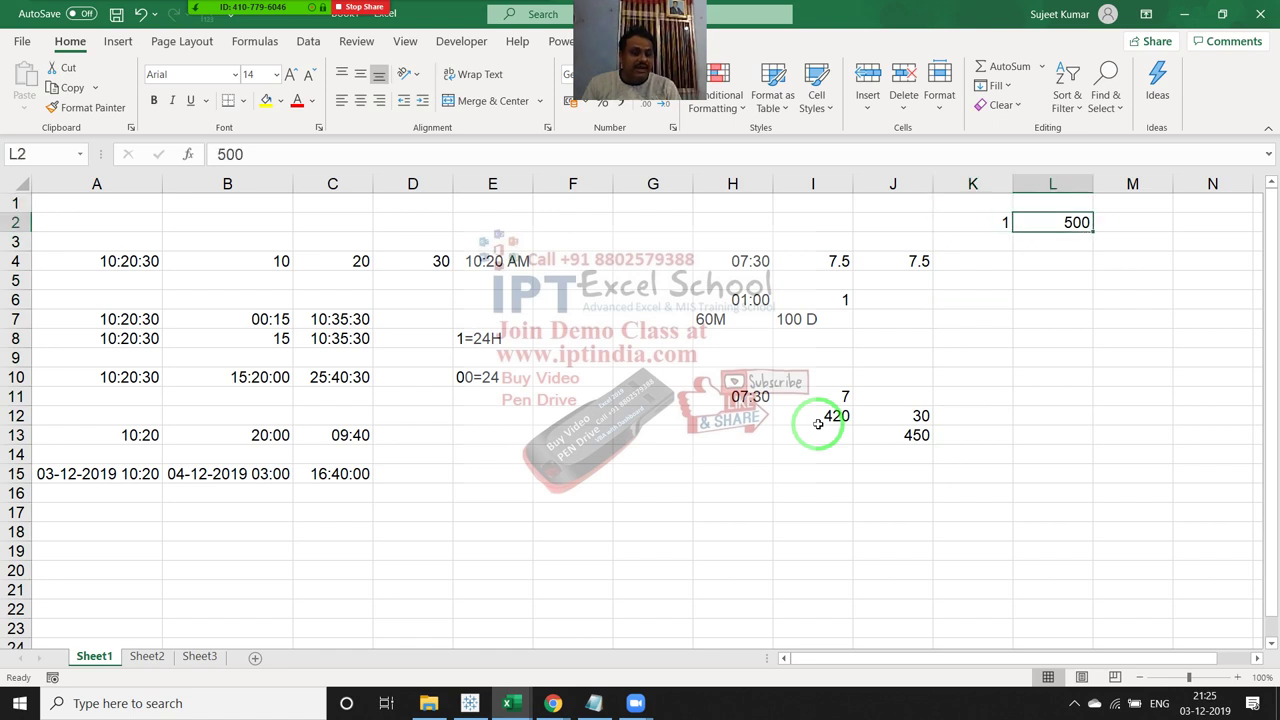
{"action": "key", "text": "Left"}
{"action": "type", "text": "1"}
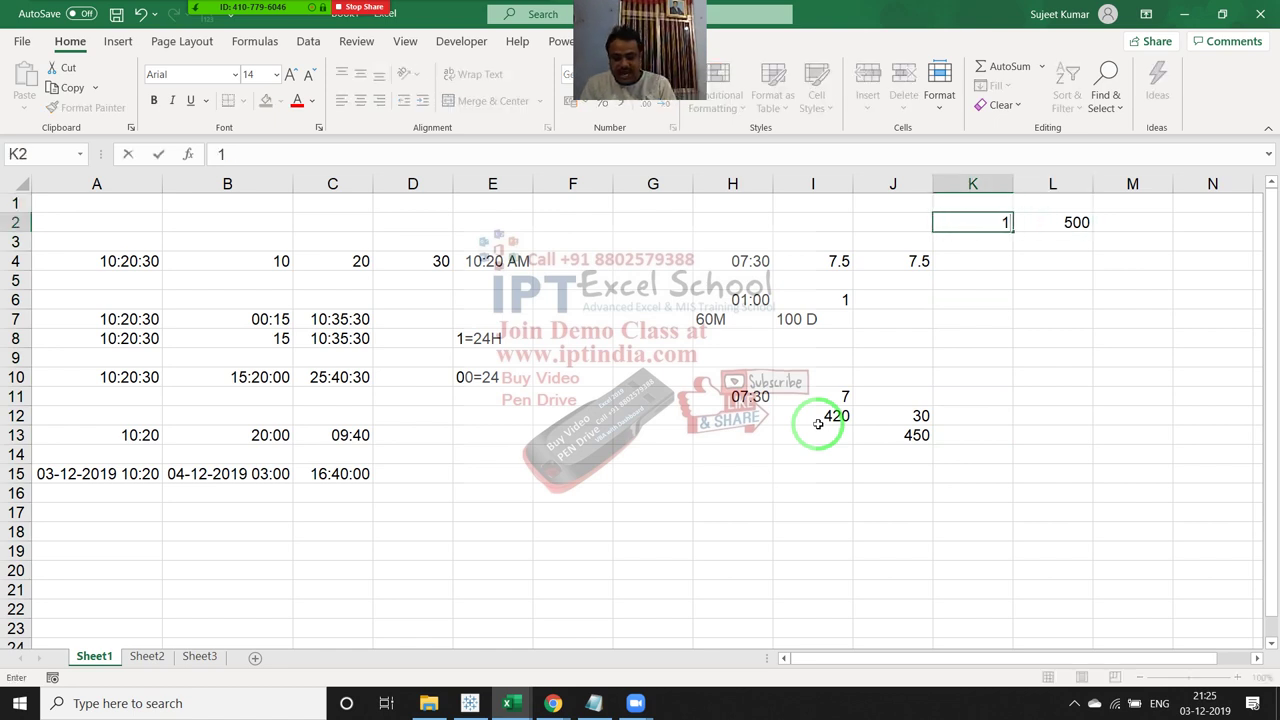
{"action": "type", "text": "H"}
{"action": "key", "text": "Return"}
{"action": "key", "text": "Right"}
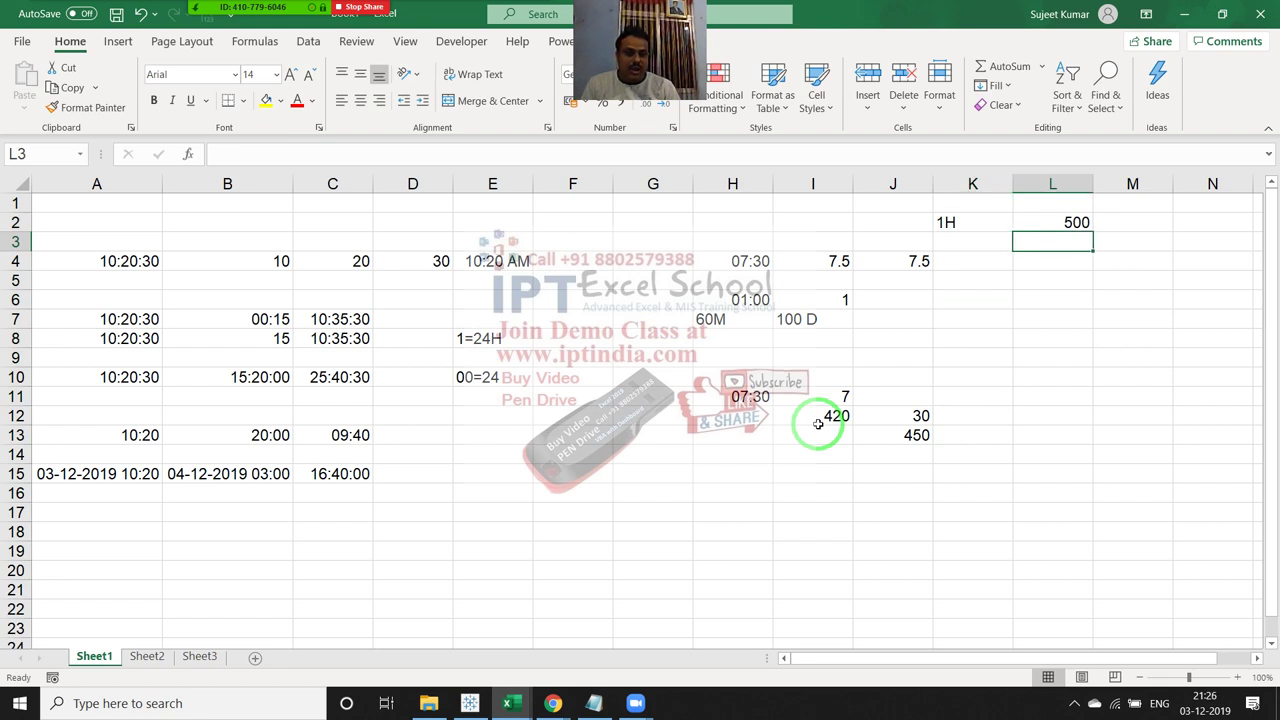
{"action": "key", "text": "Down"}
{"action": "key", "text": "Down"}
{"action": "key", "text": "Down"}
{"action": "key", "text": "Down"}
{"action": "key", "text": "Up"}
{"action": "key", "text": "Up"}
{"action": "key", "text": "Up"}
{"action": "key", "text": "Up"}
{"action": "key", "text": "Up"}
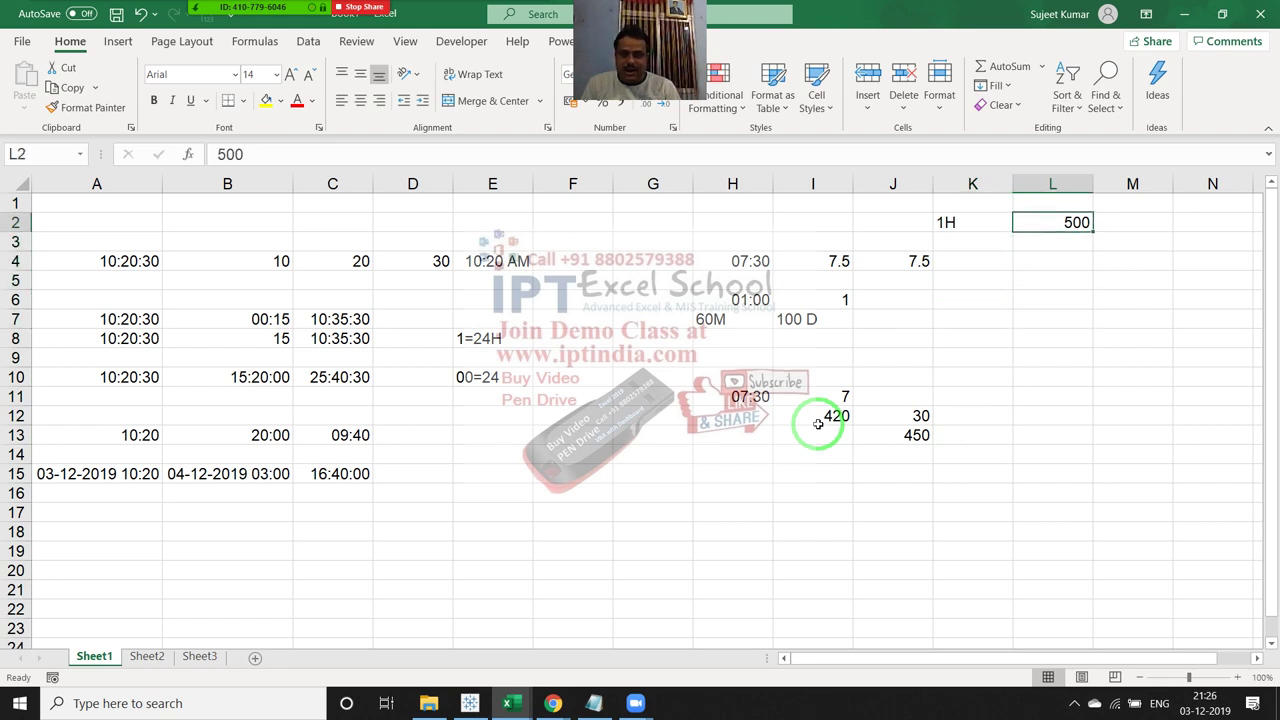
{"action": "key", "text": "Down"}
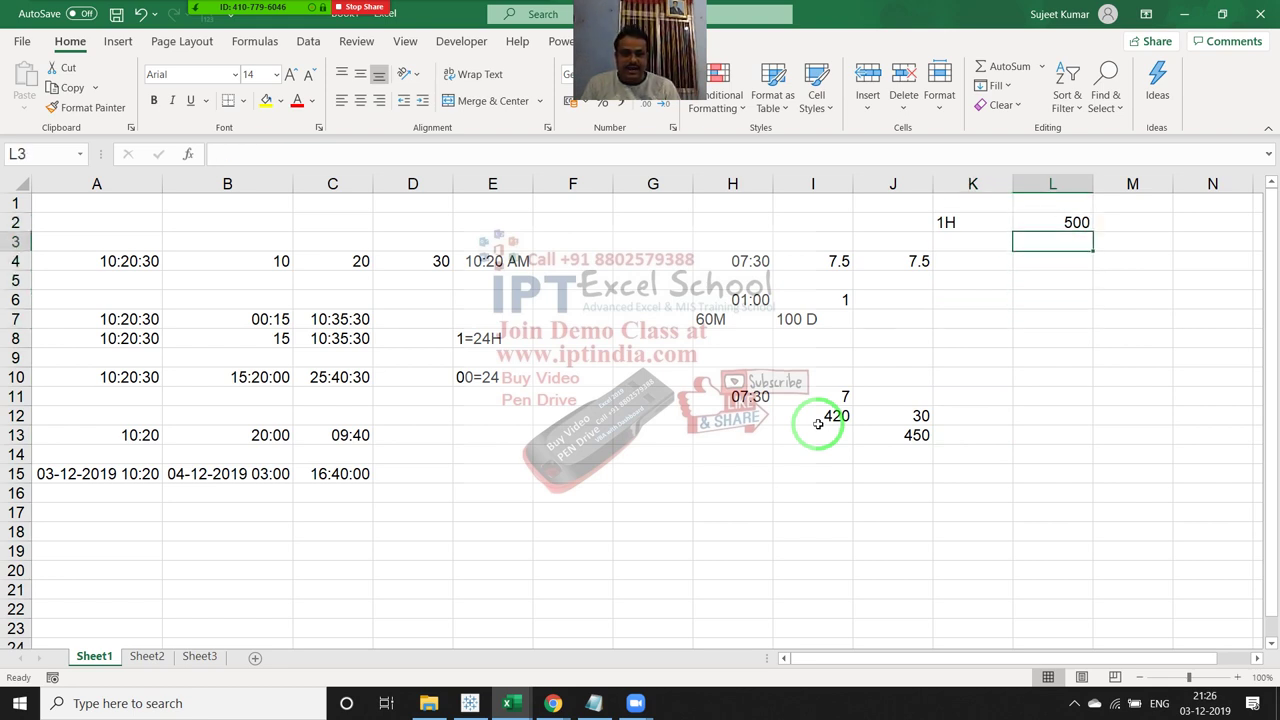
{"action": "key", "text": "Down"}
{"action": "key", "text": "Down"}
{"action": "key", "text": "Down"}
{"action": "key", "text": "Down"}
{"action": "key", "text": "Down"}
{"action": "key", "text": "Down"}
{"action": "key", "text": "Left"}
{"action": "key", "text": "Left"}
{"action": "key", "text": "Down"}
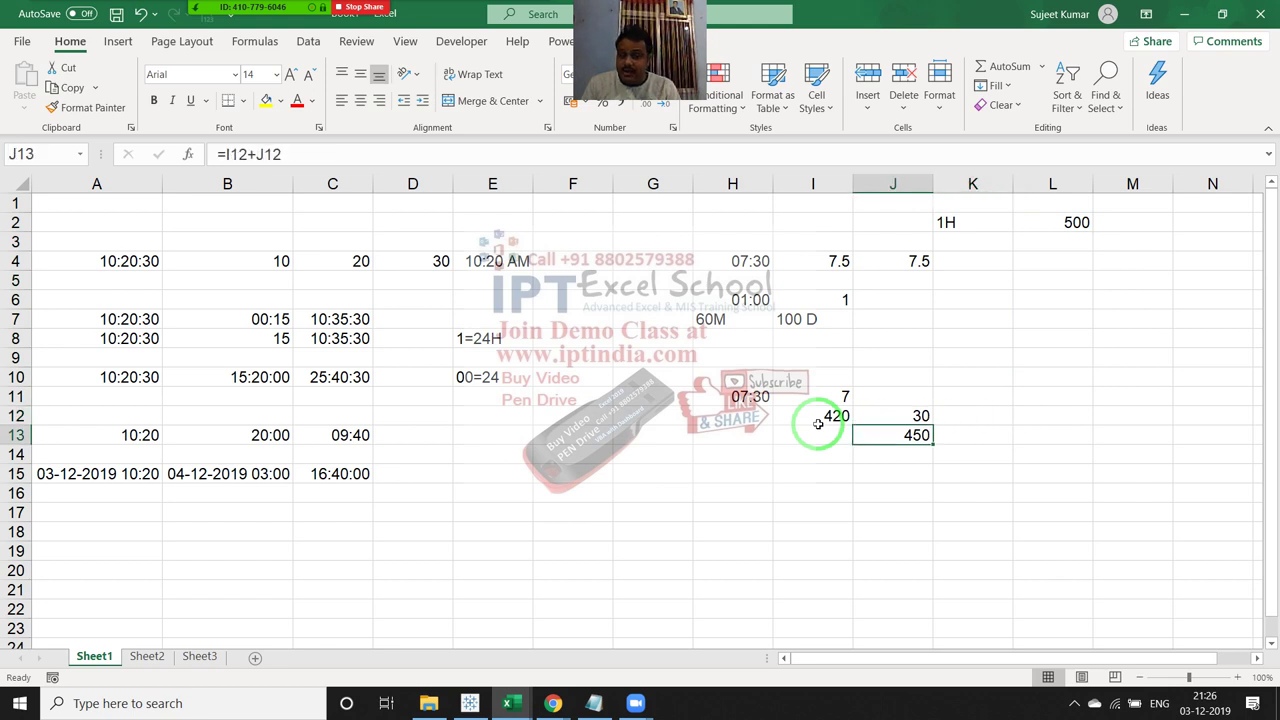
{"action": "key", "text": "Up"}
{"action": "key", "text": "Up"}
{"action": "key", "text": "Up"}
{"action": "key", "text": "Up"}
- Enter =L2/60 in L3 for the per-minute rate of 8.333333
{"action": "key", "text": "Right"}
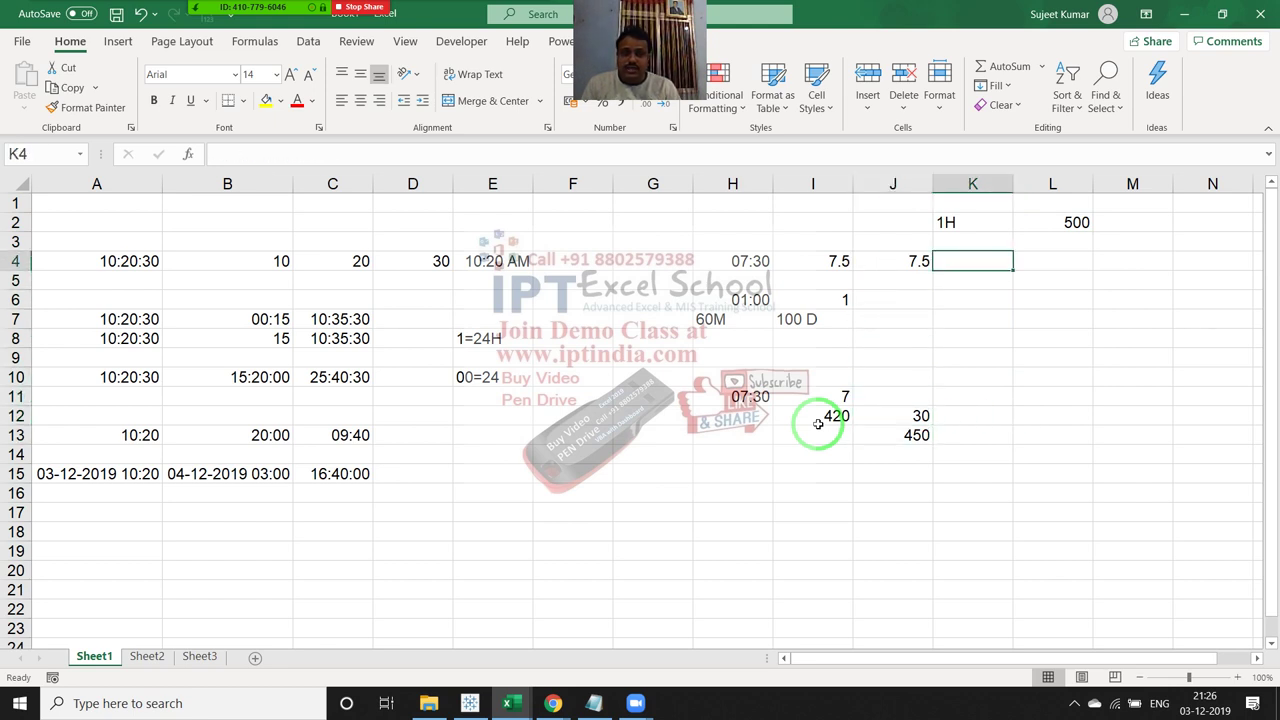
{"action": "key", "text": "Up"}
{"action": "key", "text": "Right"}
{"action": "type", "text": "="}
{"action": "key", "text": "Up"}
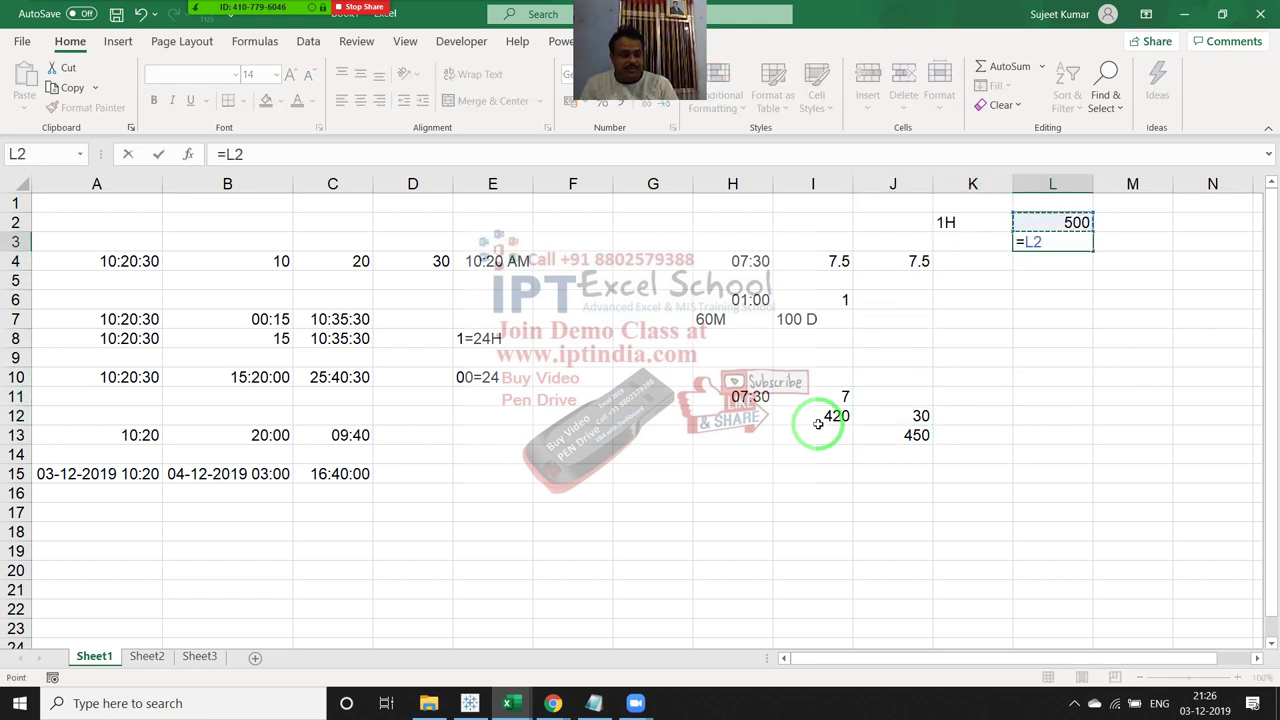
{"action": "type", "text": "/60"}
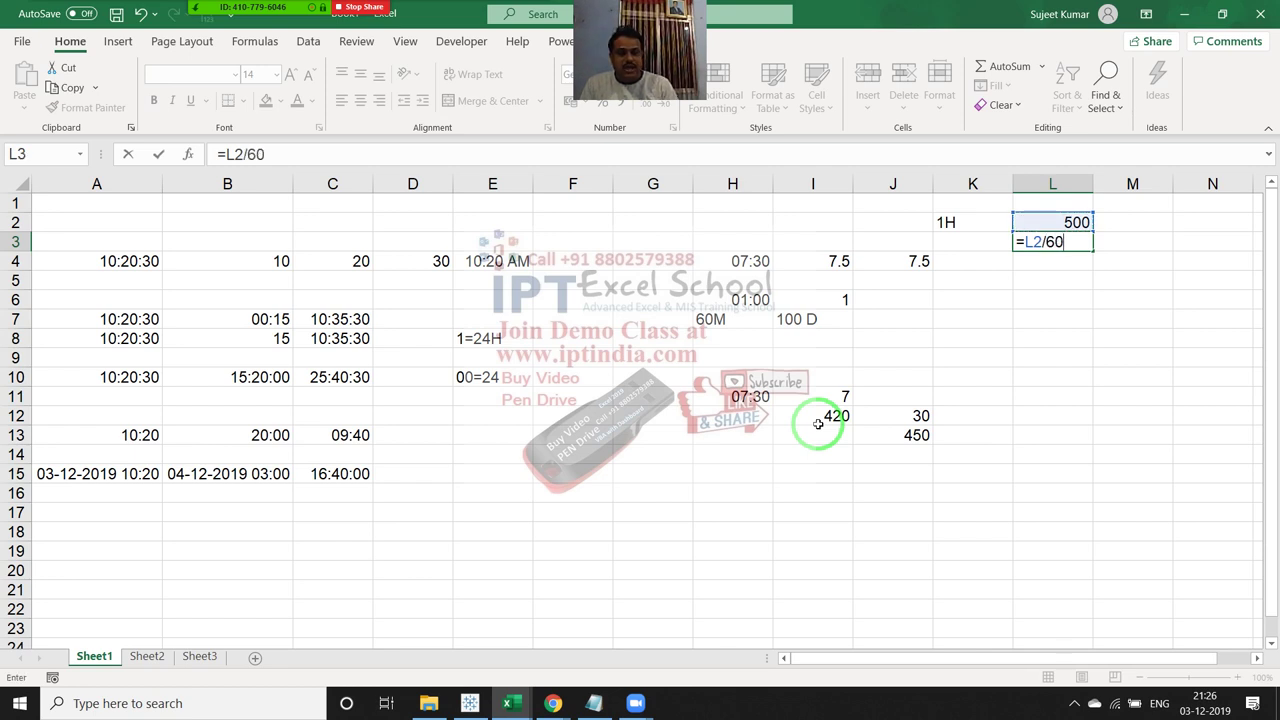
{"action": "key", "text": "Return"}
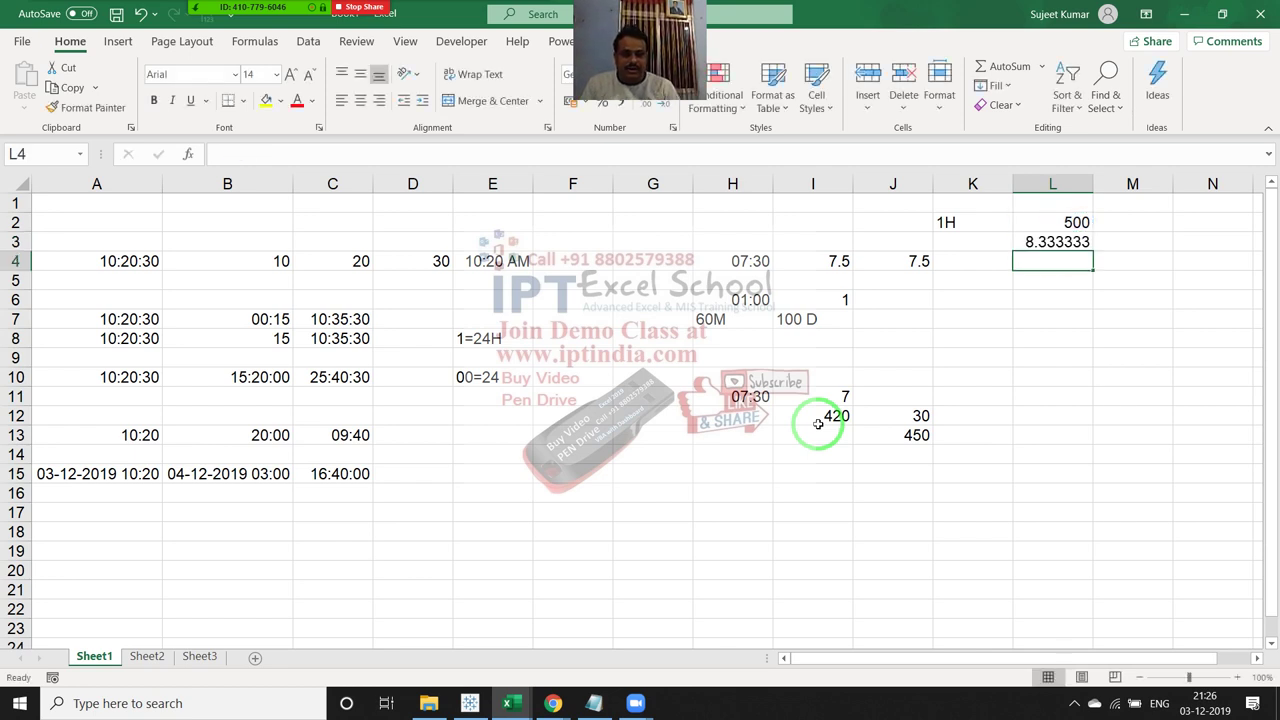
{"action": "key", "text": "Up"}
- Multiply the 450 minutes by the rate with =J13*L3 in K13, giving 3750
{"action": "key", "text": "Down"}
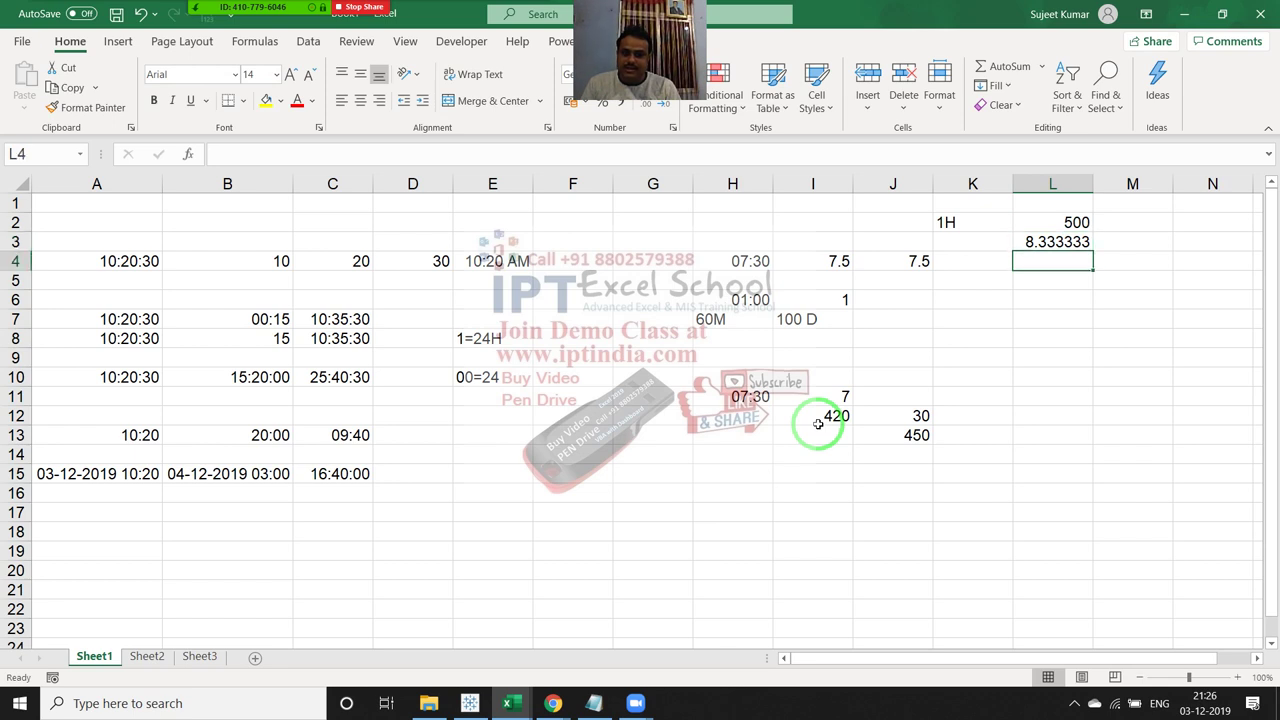
{"action": "key", "text": "Down"}
{"action": "key", "text": "Down"}
{"action": "key", "text": "Down"}
{"action": "key", "text": "Down"}
{"action": "key", "text": "Left"}
{"action": "key", "text": "Down"}
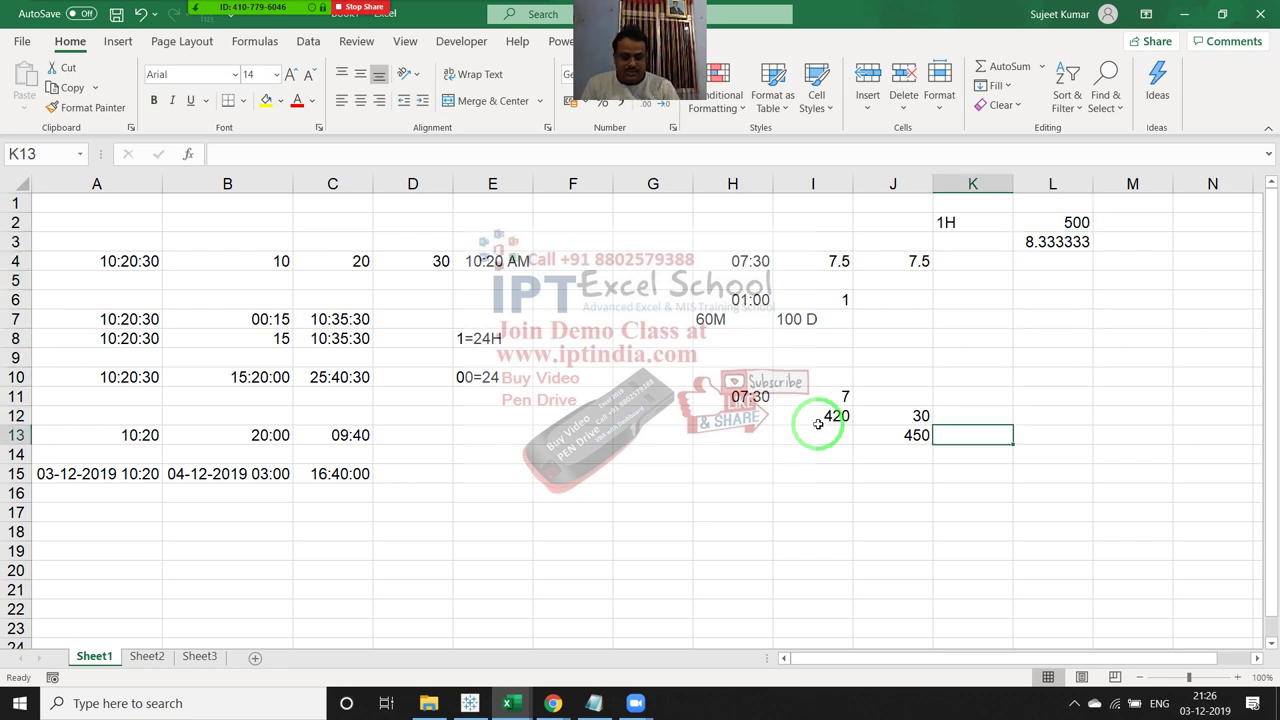
{"action": "type", "text": "="}
{"action": "key", "text": "Left"}
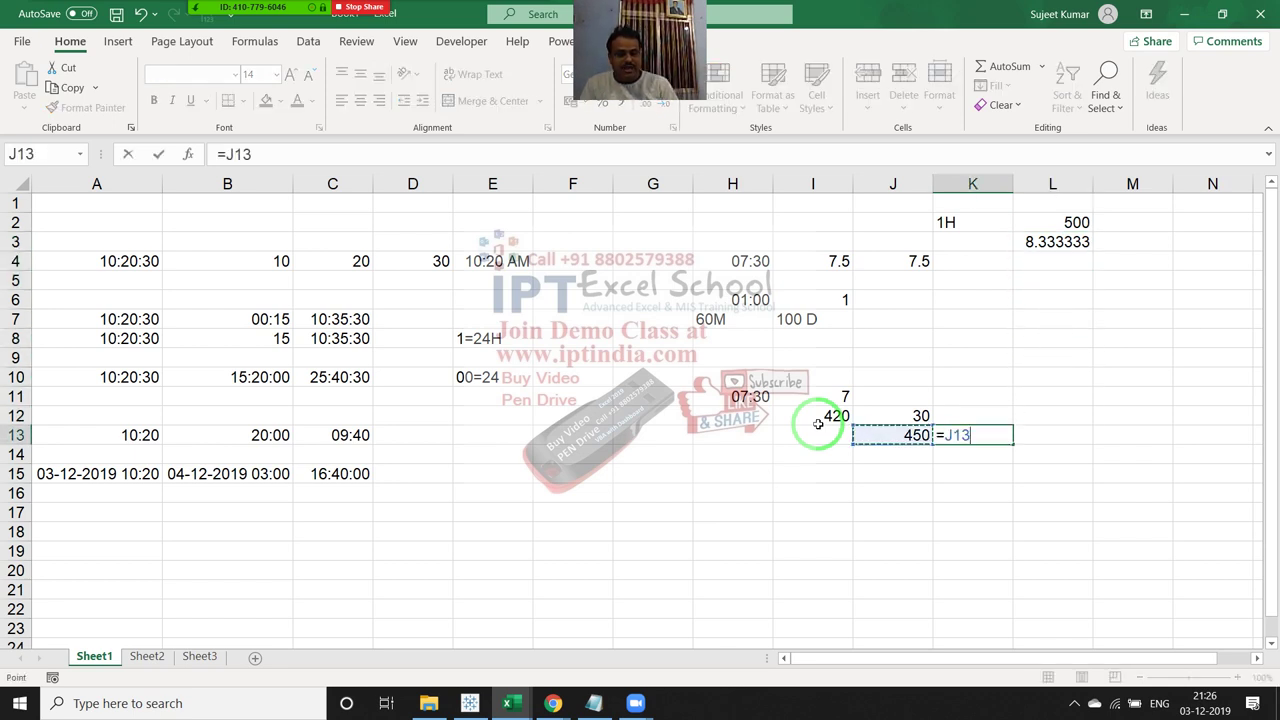
{"action": "type", "text": "*"}
{"action": "left_click", "coordinate": [1037, 242]}
{"action": "key", "text": "Return"}
{"action": "left_click", "coordinate": [970, 435]}
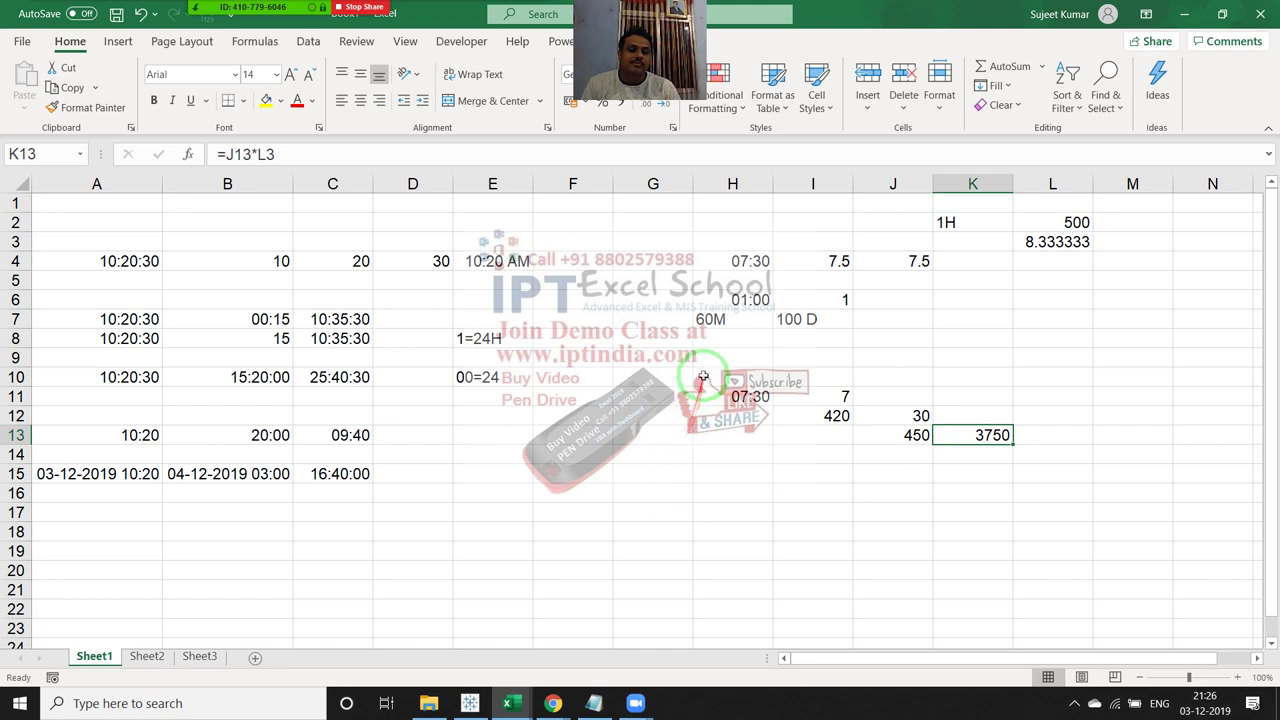
{"action": "left_click_drag", "start_coordinate": [715, 377], "coordinate": [983, 453]}
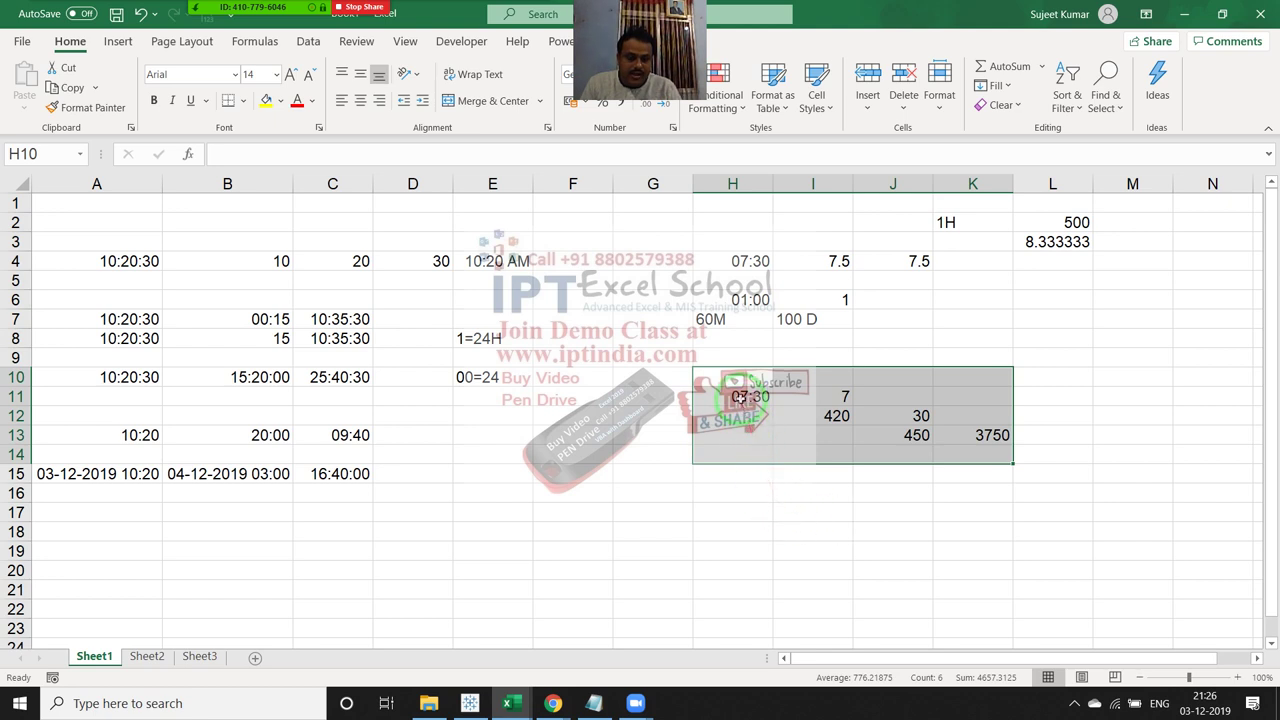
{"action": "left_click", "coordinate": [745, 397]}
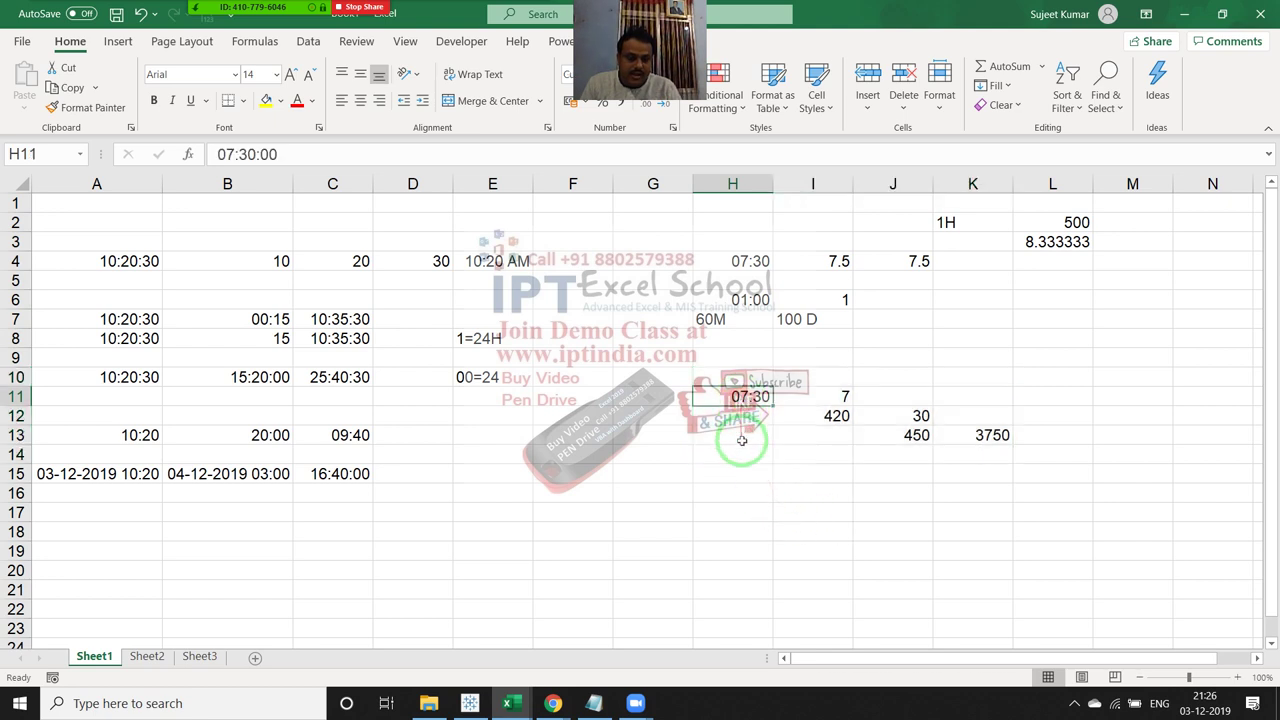
{"action": "left_click", "coordinate": [882, 440]}
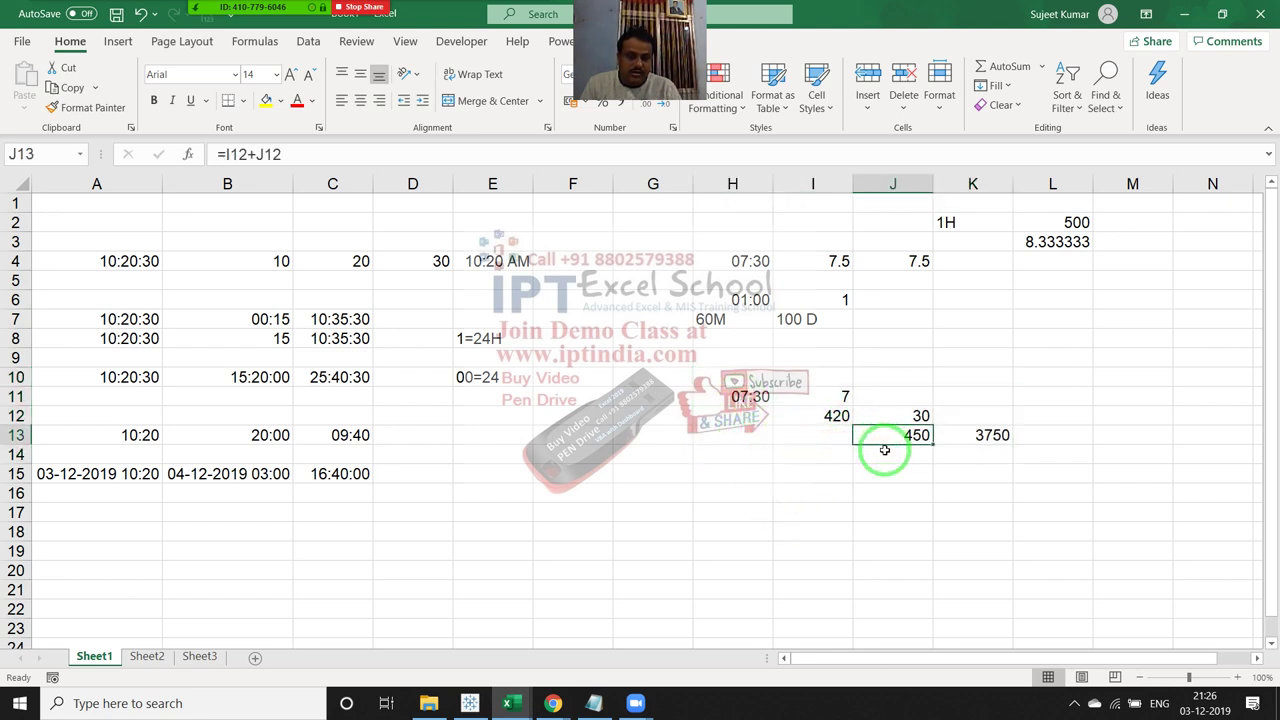
{"action": "left_click", "coordinate": [1055, 242]}
{"action": "left_click", "coordinate": [1064, 223]}
{"action": "left_click_drag", "start_coordinate": [1064, 223], "coordinate": [1066, 244]}
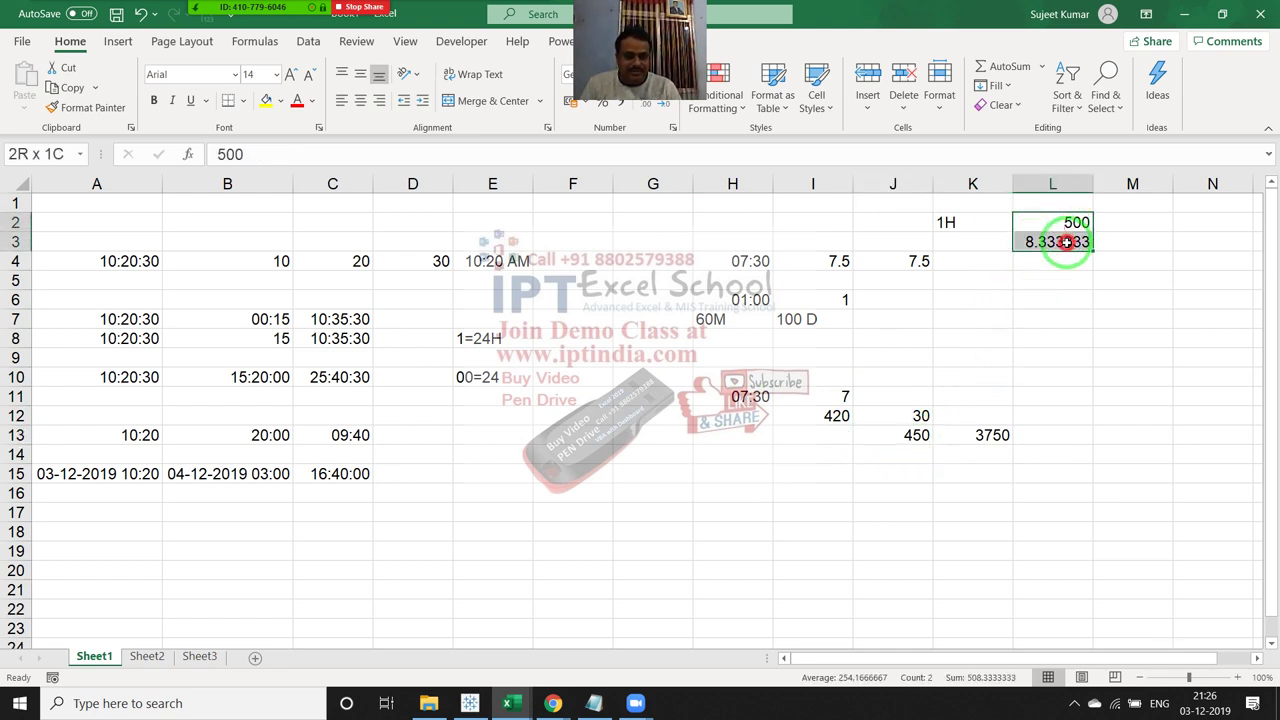
{"action": "left_click", "coordinate": [1066, 244]}
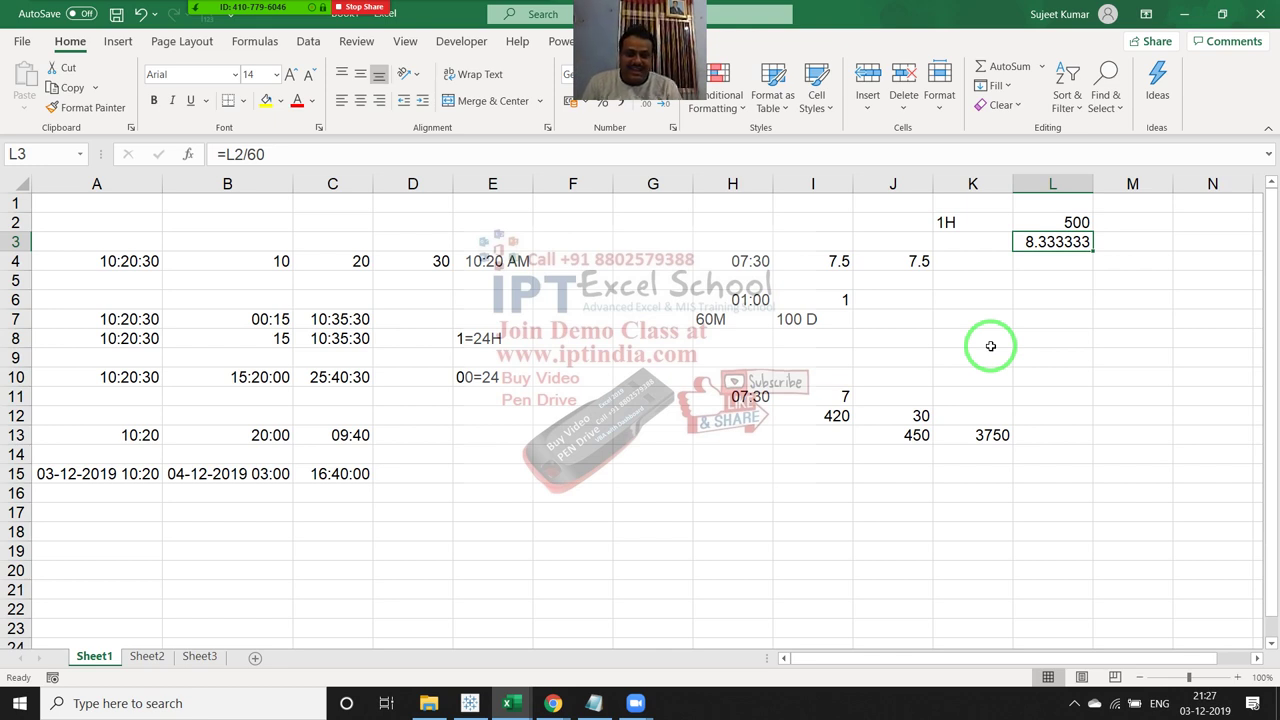
{"action": "key", "text": "Left"}
{"action": "key", "text": "Left"}
{"action": "key", "text": "Down"}
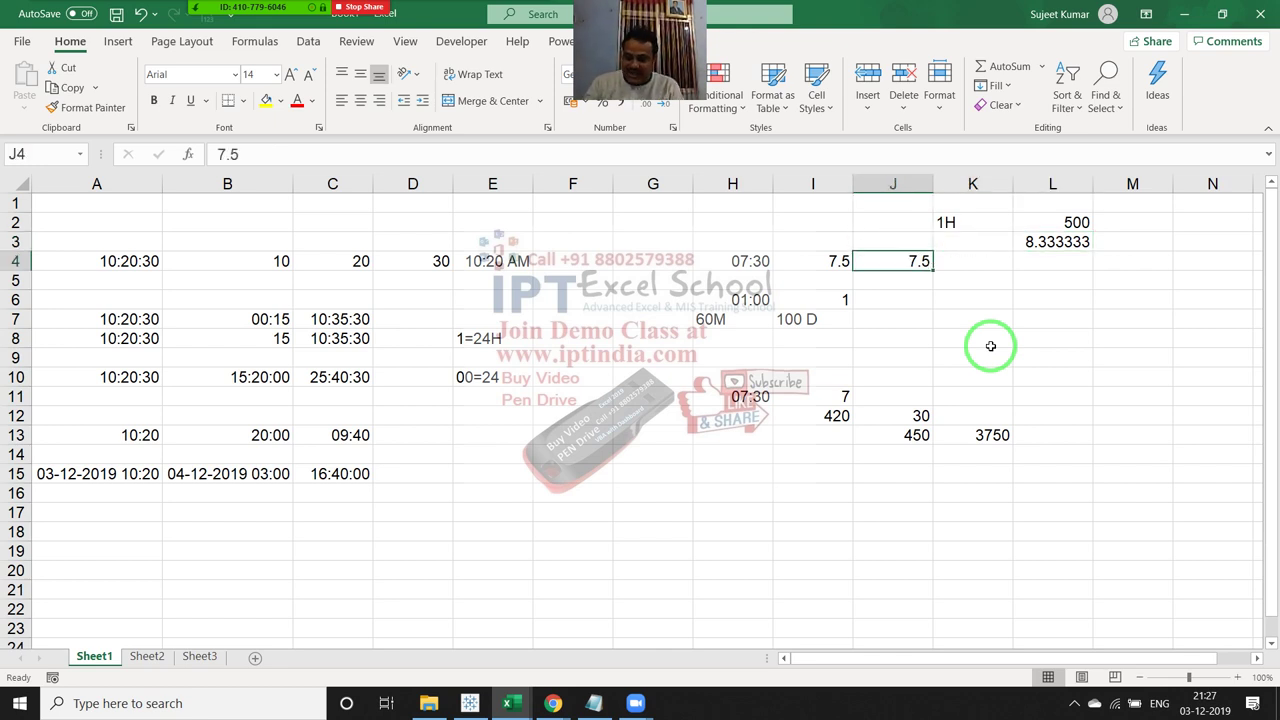
{"action": "key", "text": "F2"}
{"action": "key", "text": "Escape"}
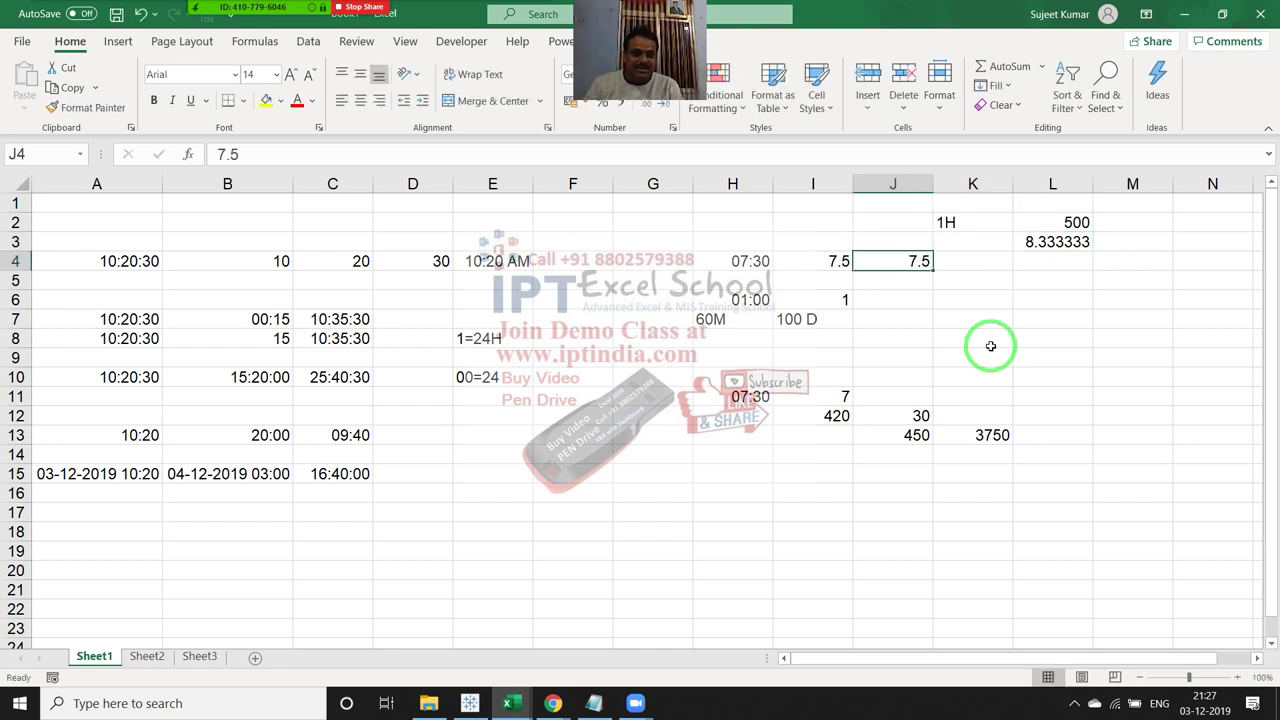
{"action": "key", "text": "Left"}
{"action": "key", "text": "F2"}
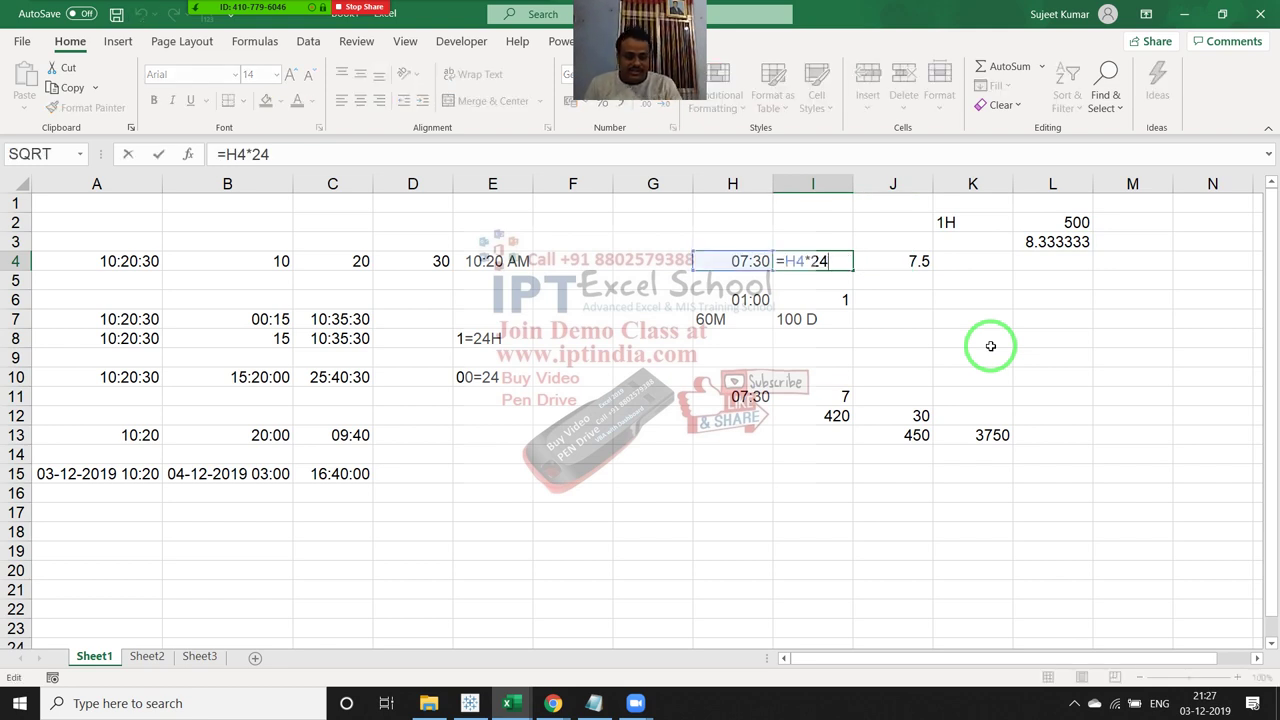
{"action": "key", "text": "Return"}
{"action": "key", "text": "Up"}
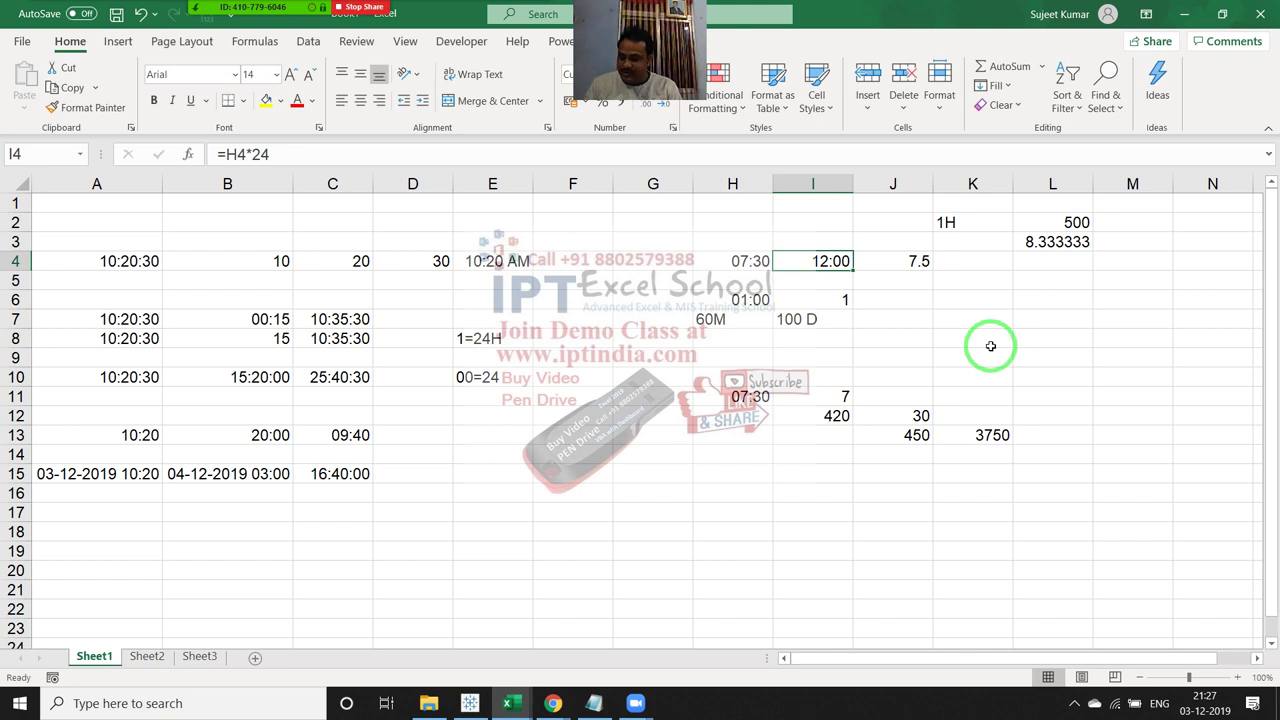
{"action": "key", "text": "ctrl+shift+asciitilde"}
{"action": "key", "text": "Down"}
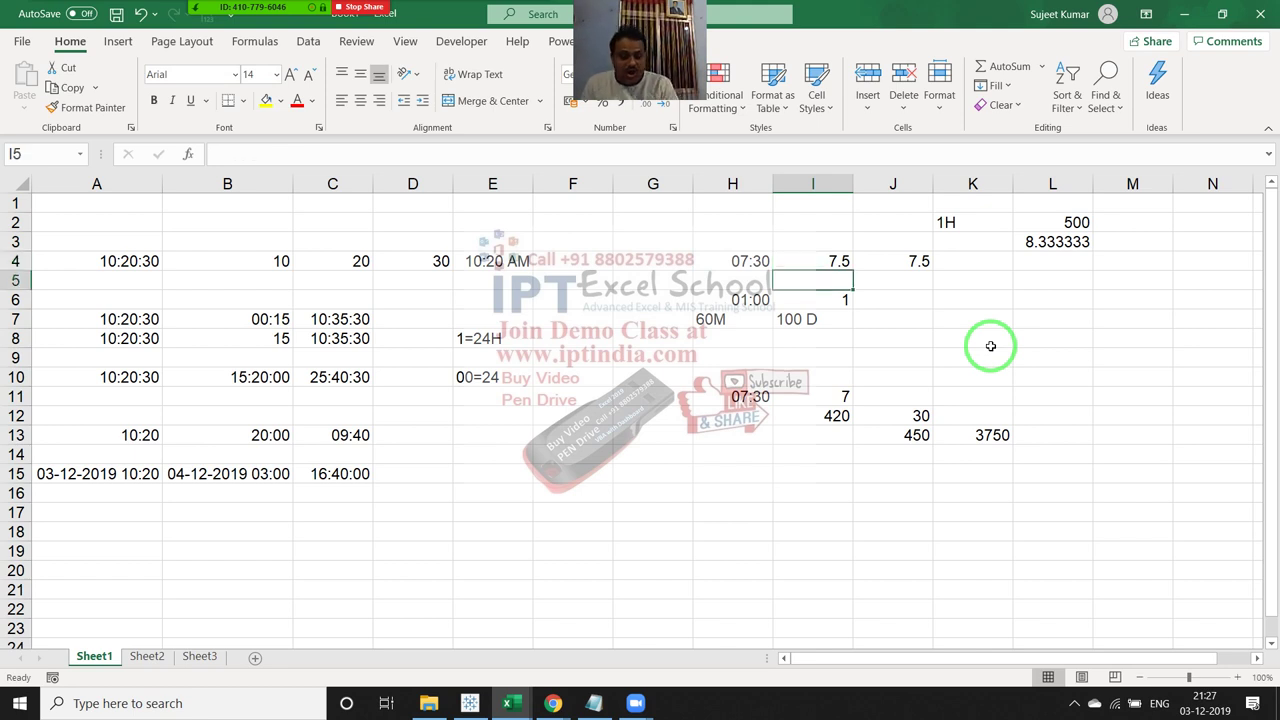
{"action": "type", "text": "="}
{"action": "key", "text": "Up"}
{"action": "type", "text": "*500"}
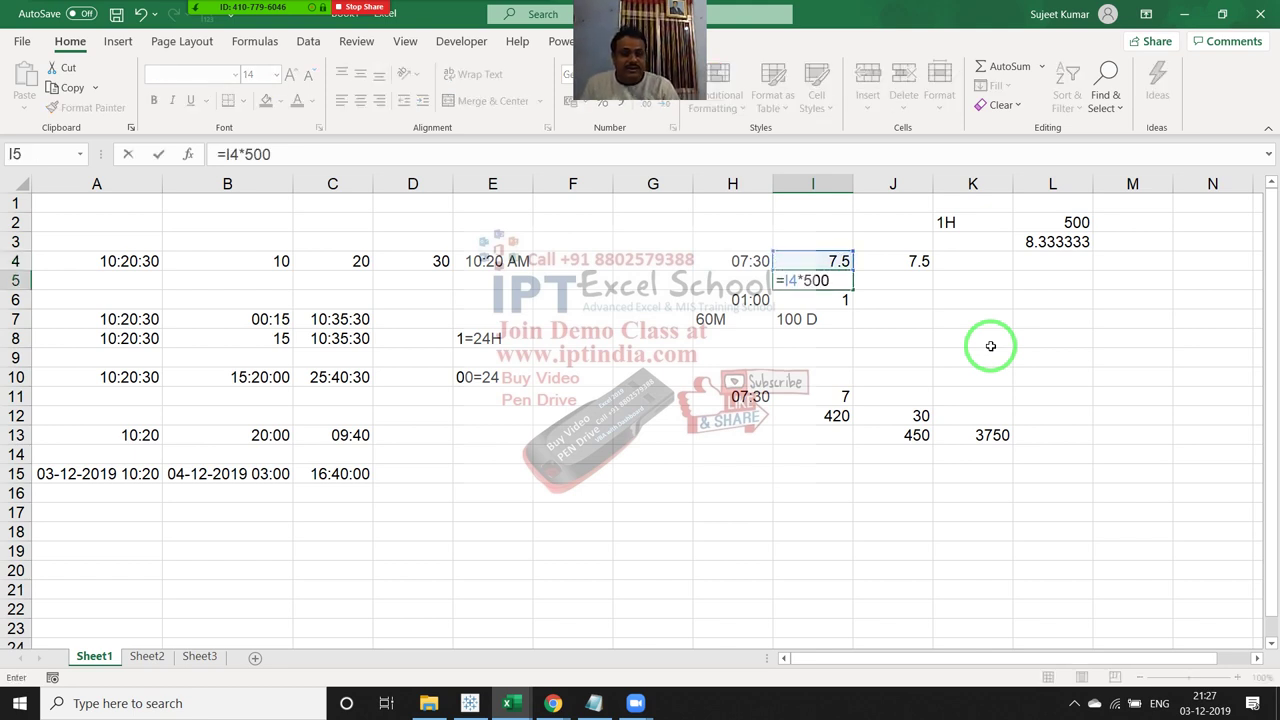
{"action": "key", "text": "Return"}
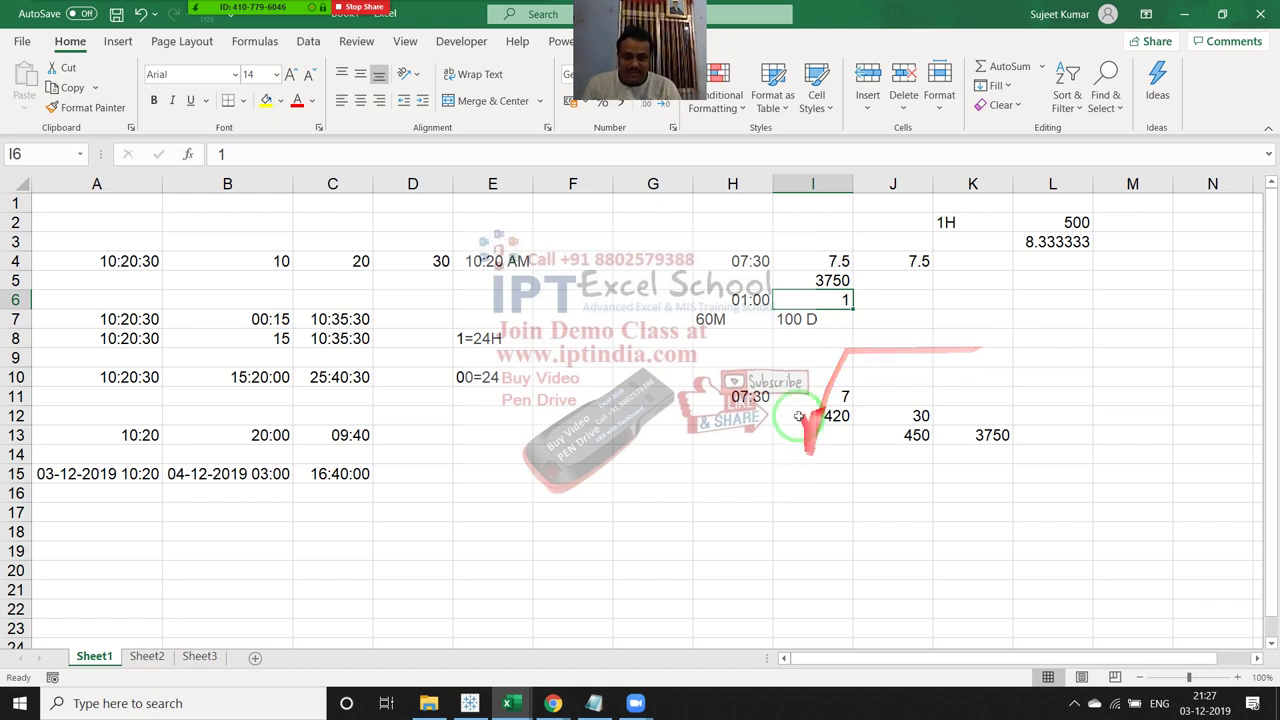
{"action": "left_click_drag", "start_coordinate": [735, 378], "coordinate": [1057, 468]}
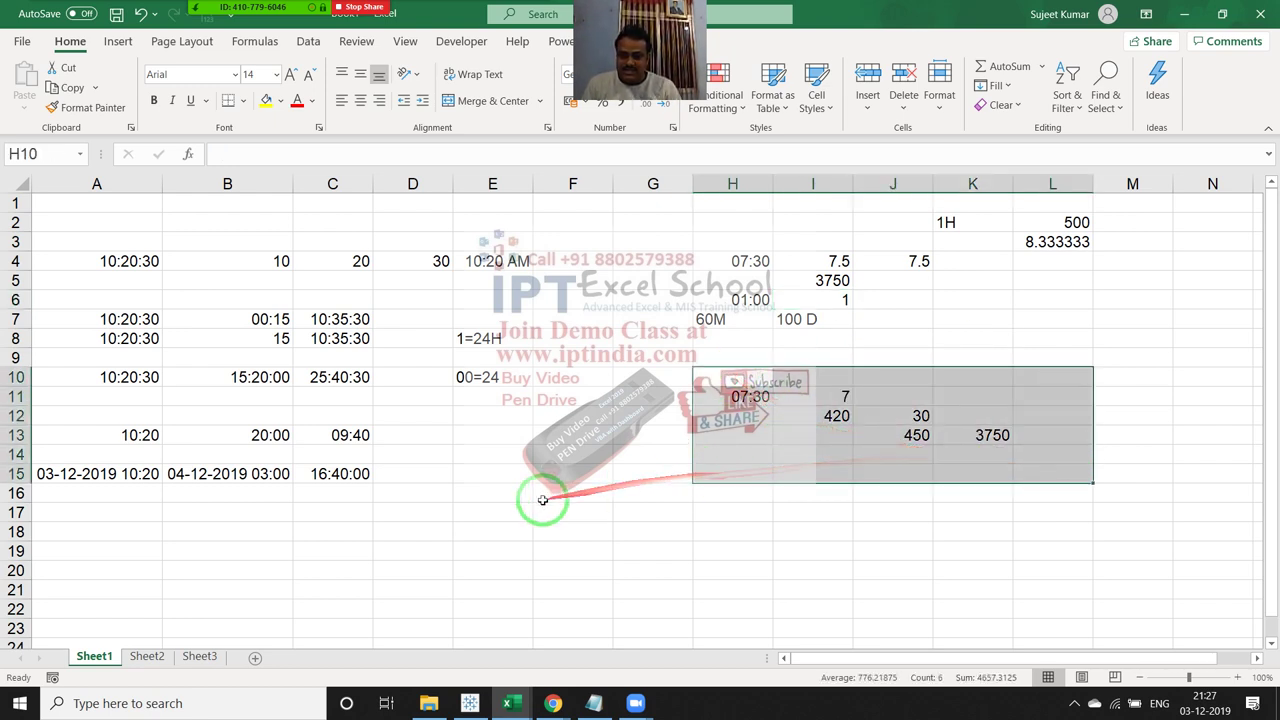
{"action": "left_click", "coordinate": [595, 487]}
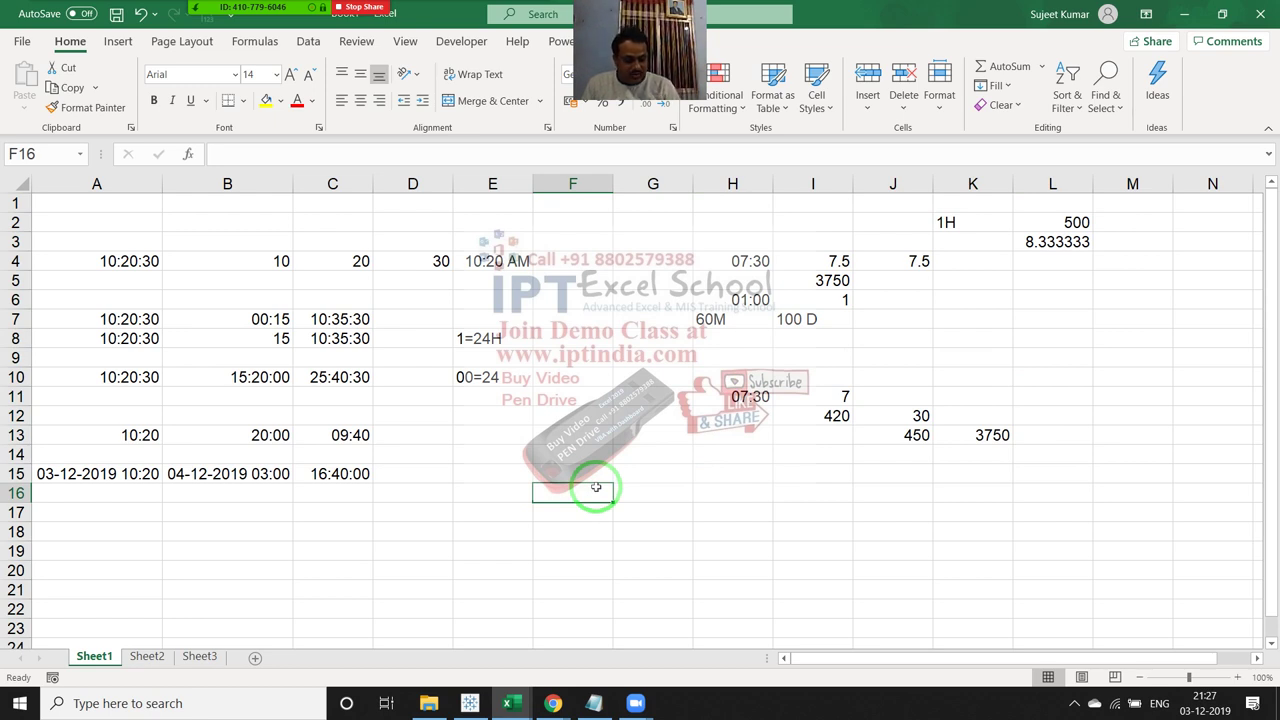
- Enter the duration 37:50 in F16 and =HOUR(F16) in G16, returning 13
{"action": "type", "text": "37:"}
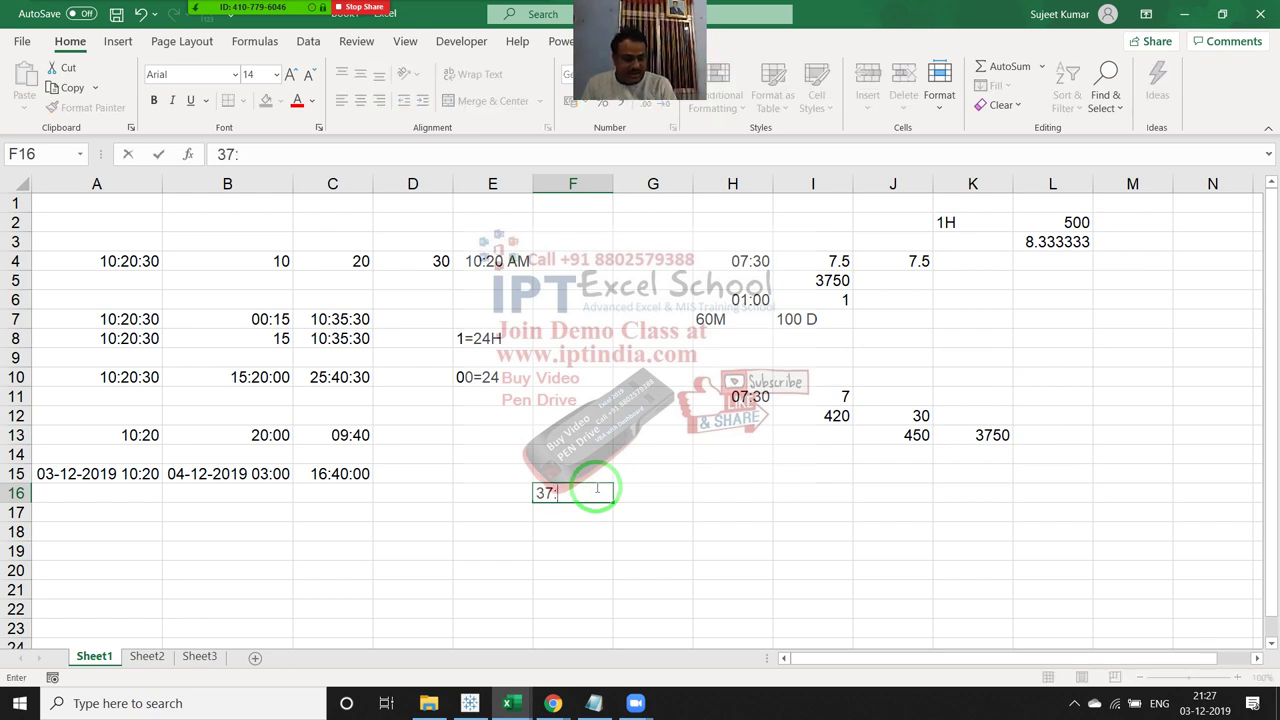
{"action": "type", "text": "50:00"}
{"action": "key", "text": "Return"}
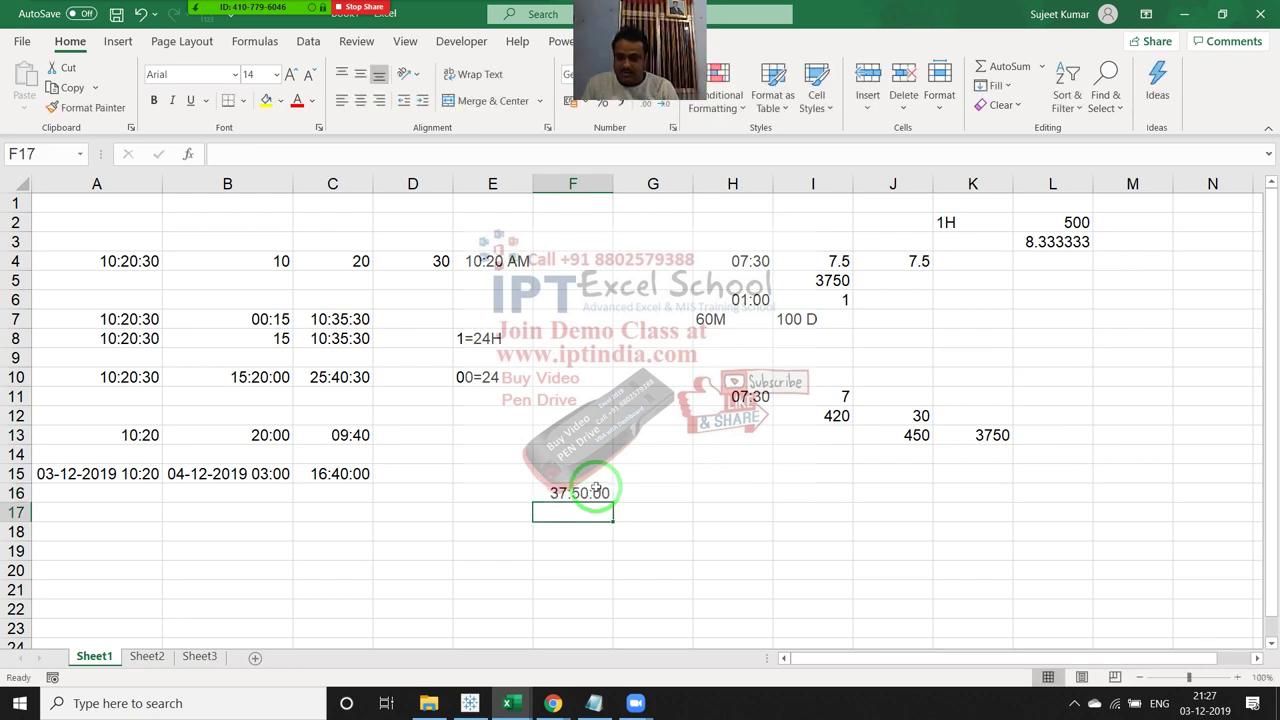
{"action": "key", "text": "Up"}
{"action": "key", "text": "Right"}
{"action": "type", "text": "=ho"}
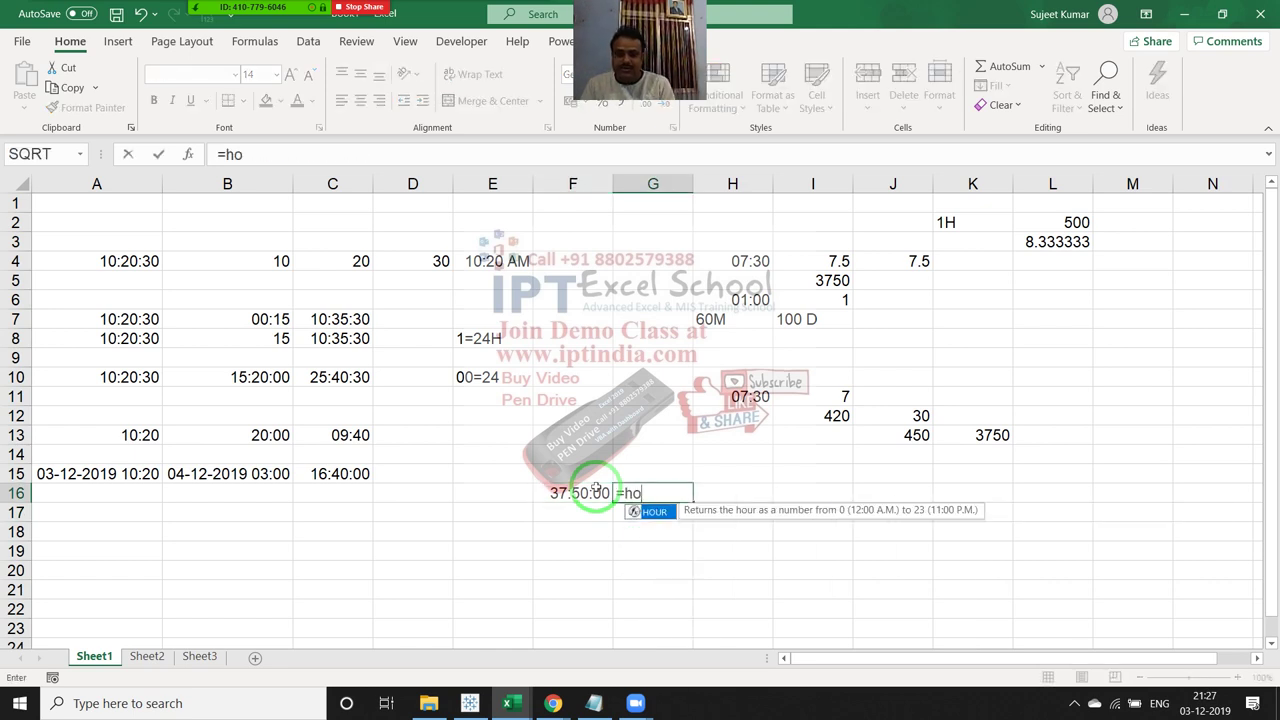
{"action": "key", "text": "Tab"}
{"action": "left_click", "coordinate": [596, 490]}
{"action": "key", "text": "Return"}
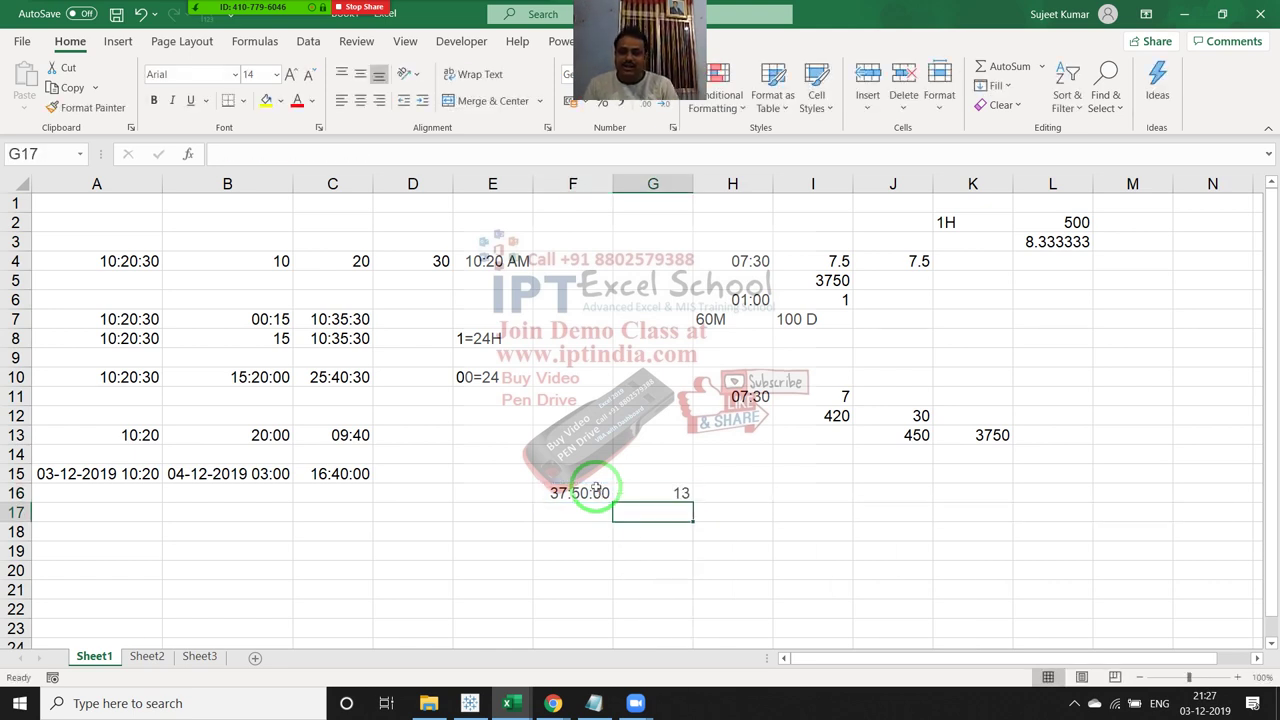
{"action": "key", "text": "Up"}
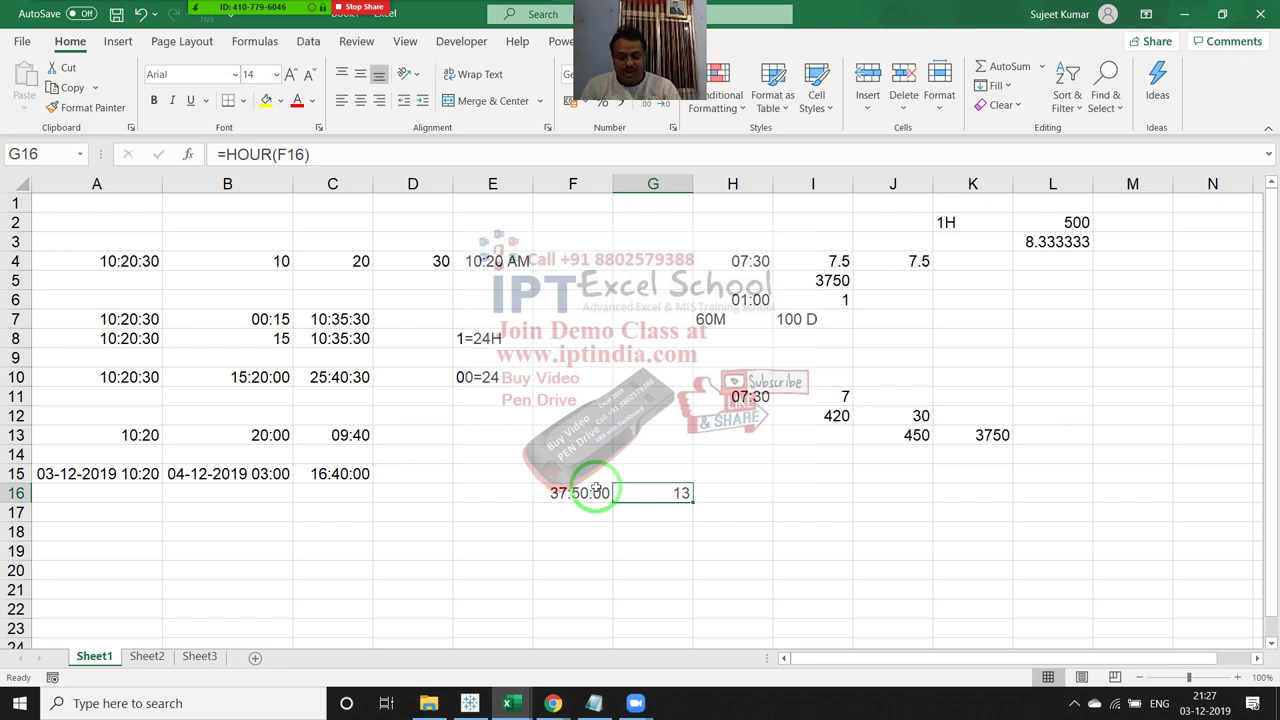
{"action": "left_click", "coordinate": [596, 490]}
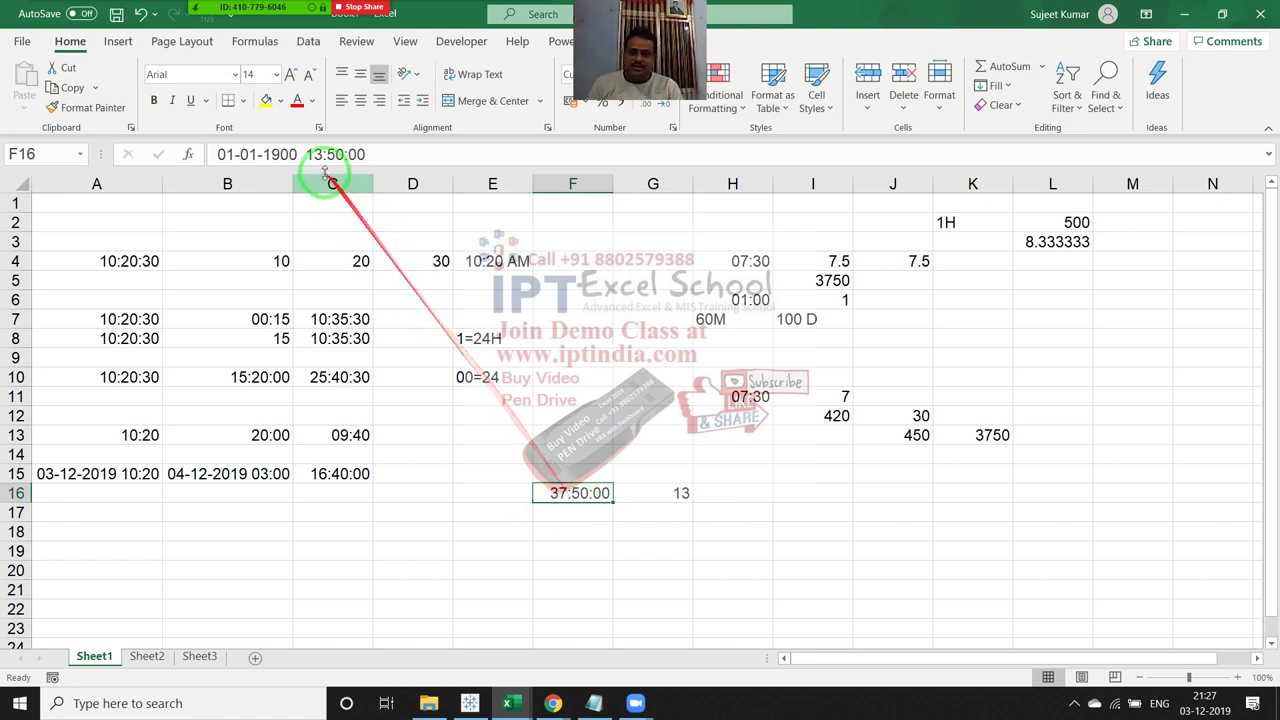
{"action": "left_click_drag", "start_coordinate": [302, 154], "coordinate": [114, 149]}
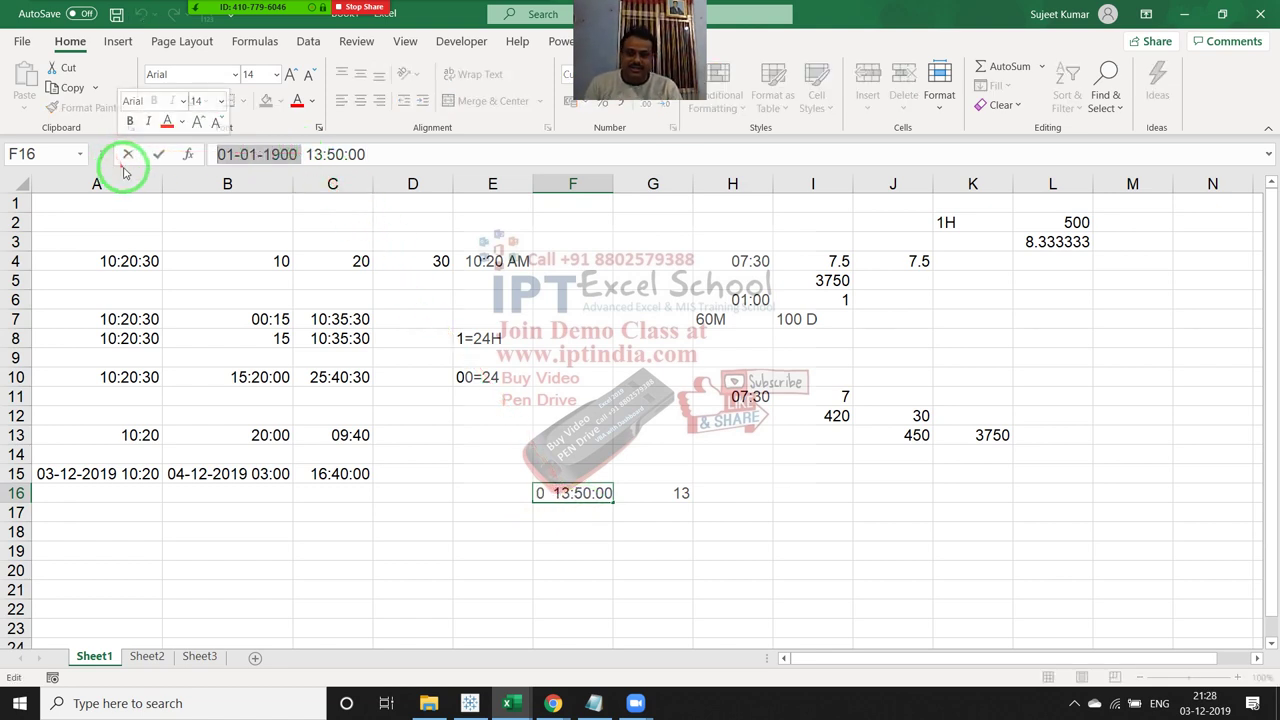
{"action": "left_click_drag", "start_coordinate": [305, 155], "coordinate": [366, 155]}
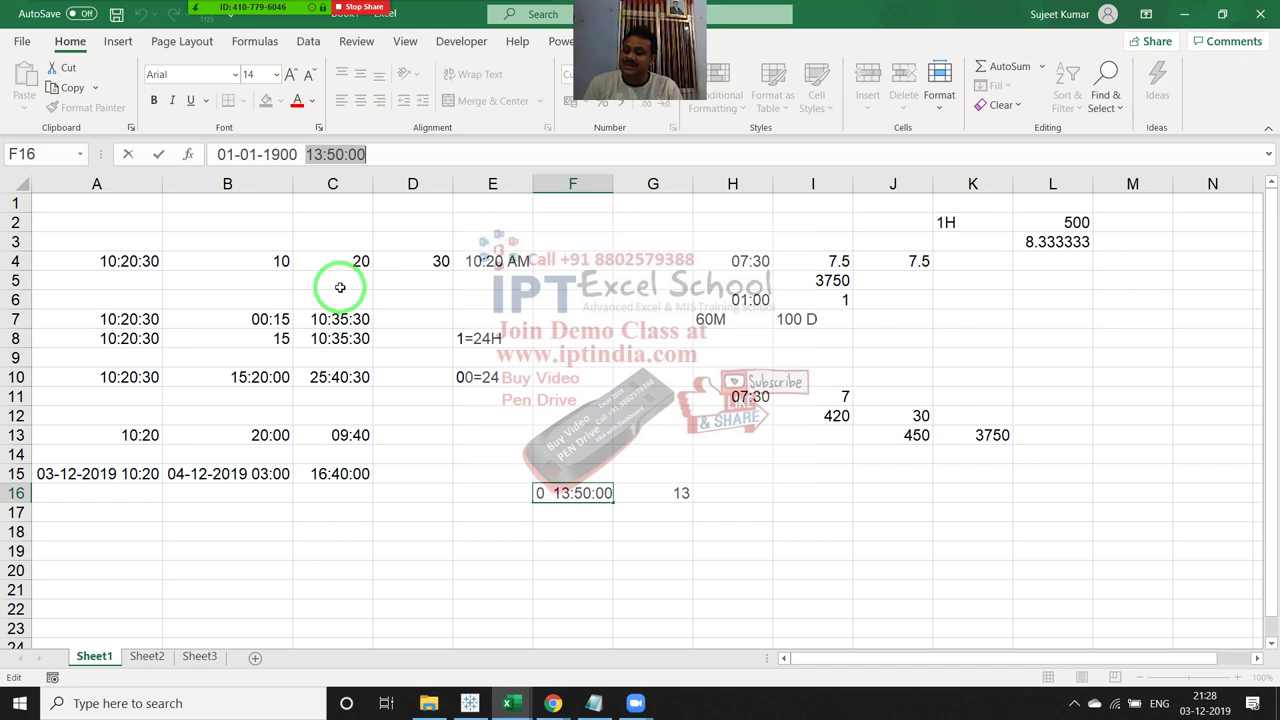
{"action": "key", "text": "Escape"}
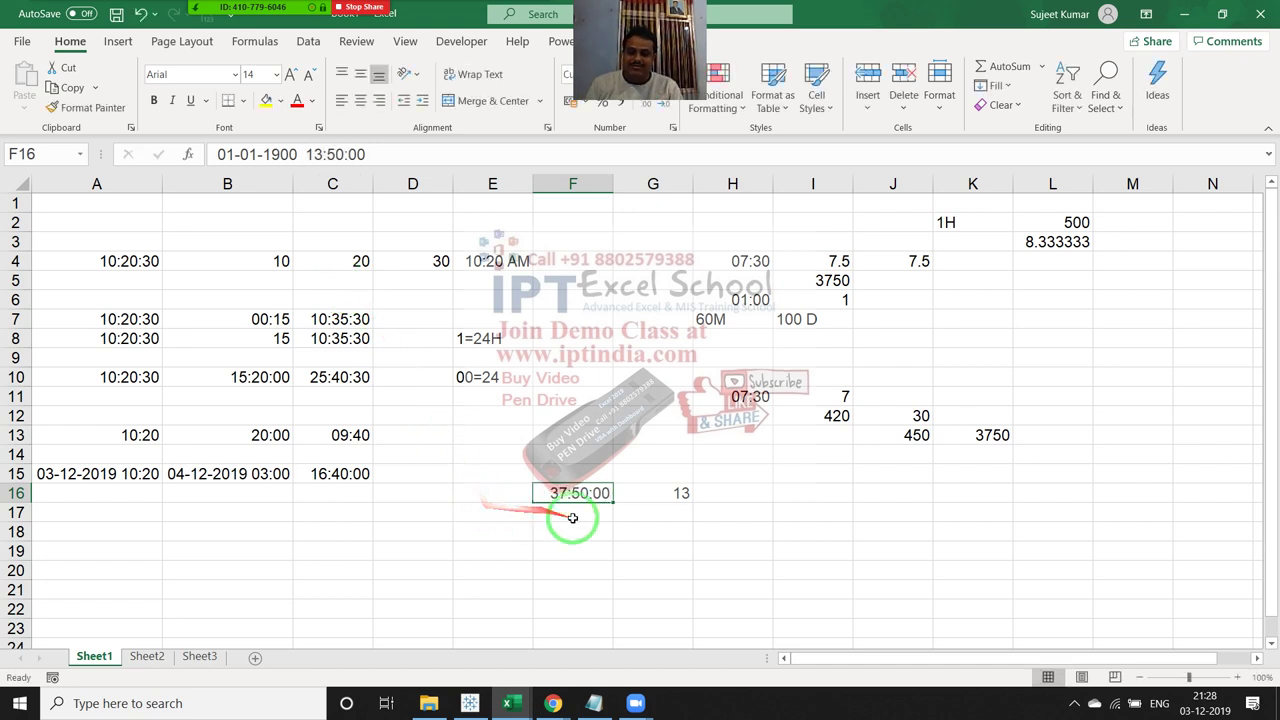
{"action": "left_click", "coordinate": [572, 518]}
- Enter =TEXT(F16,"[m]") in F17 to get 2270 total minutes, then check F16
{"action": "type", "text": "=te"}
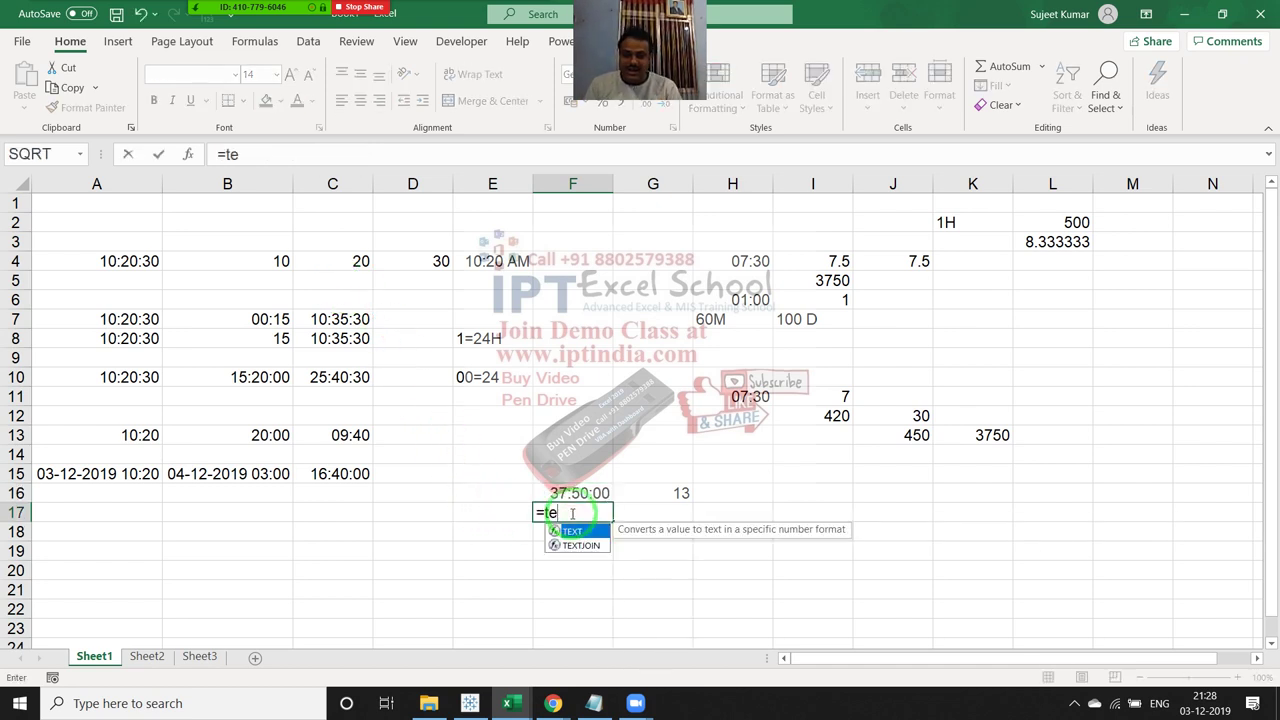
{"action": "key", "text": "Tab"}
{"action": "key", "text": "Up"}
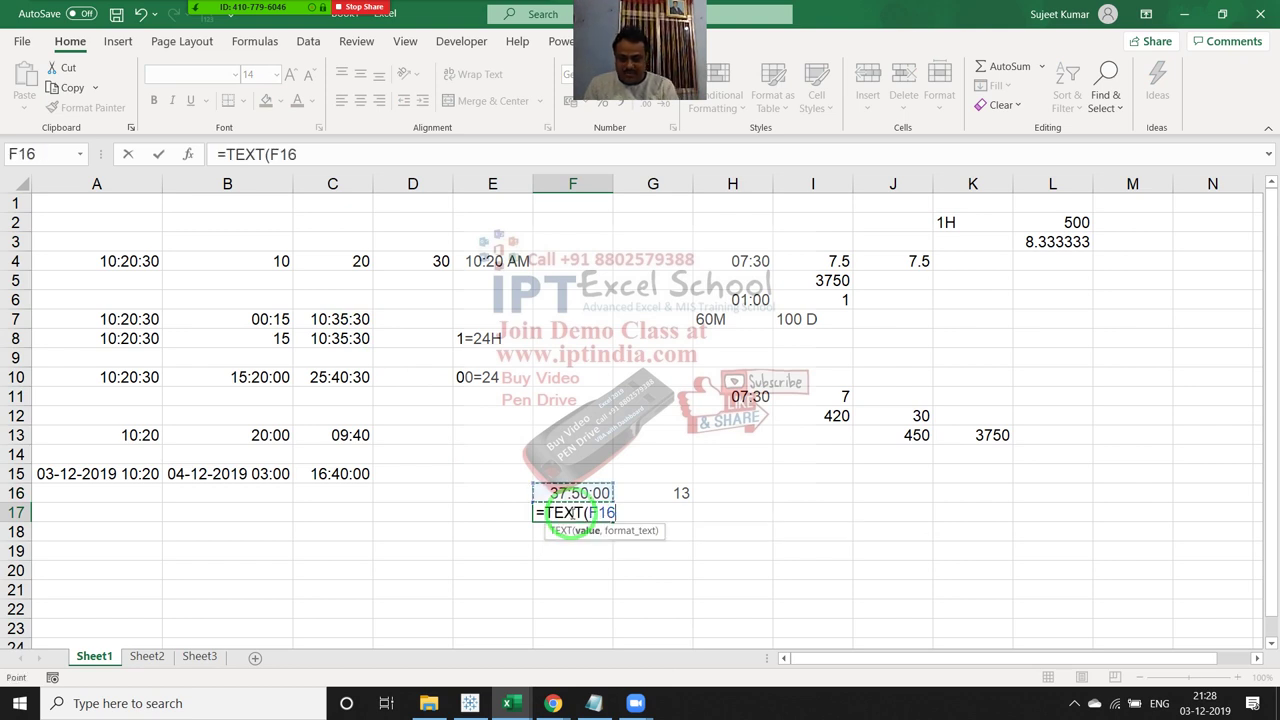
{"action": "type", "text": ",\"["}
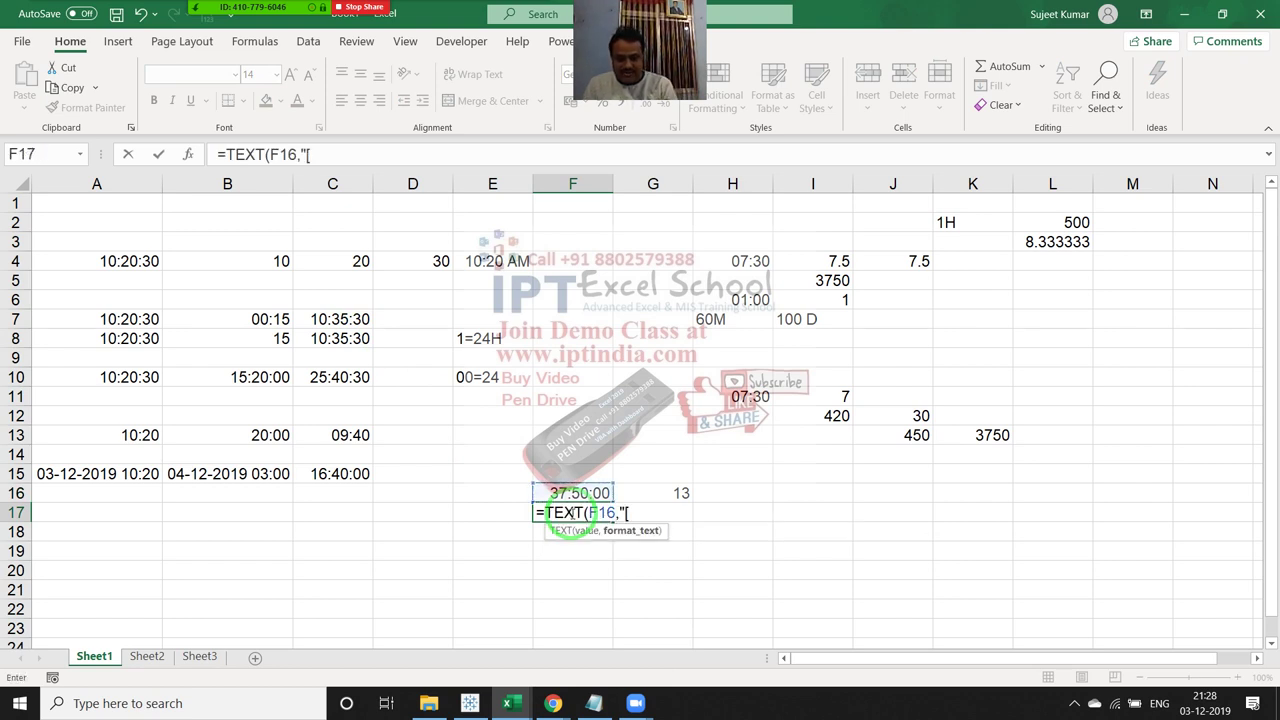
{"action": "type", "text": "m"}
{"action": "type", "text": "]\""}
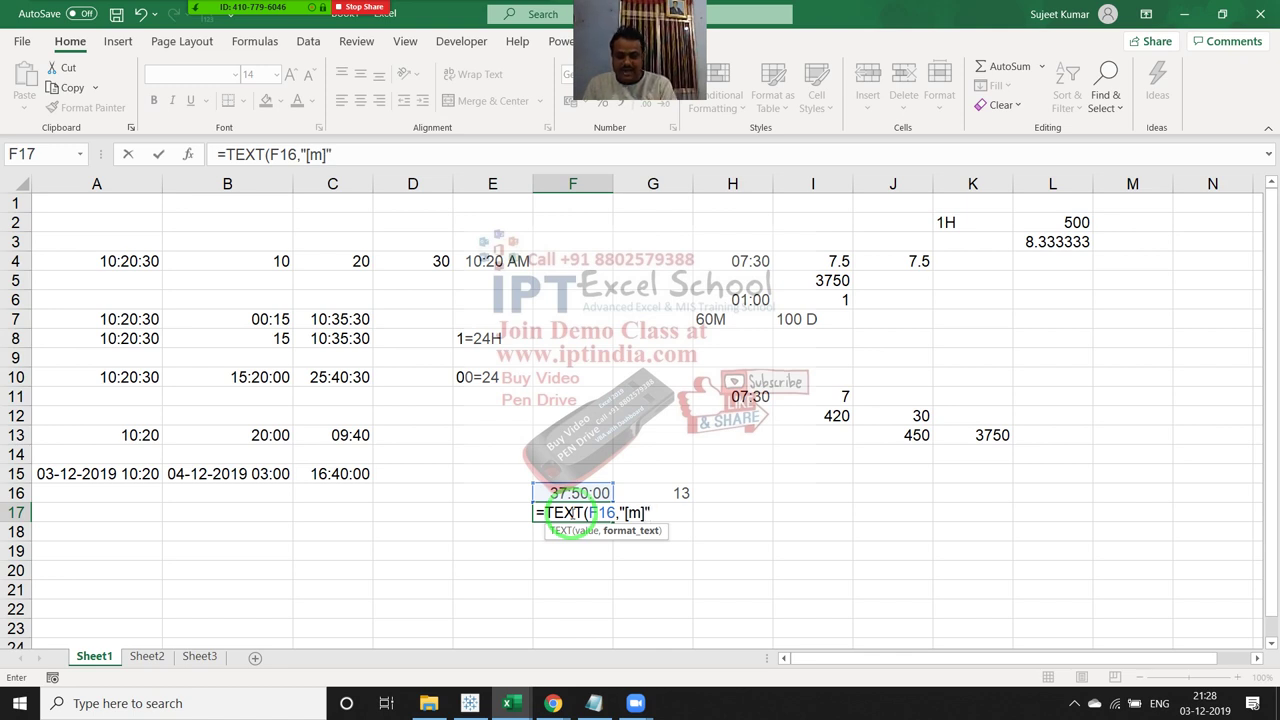
{"action": "type", "text": ")"}
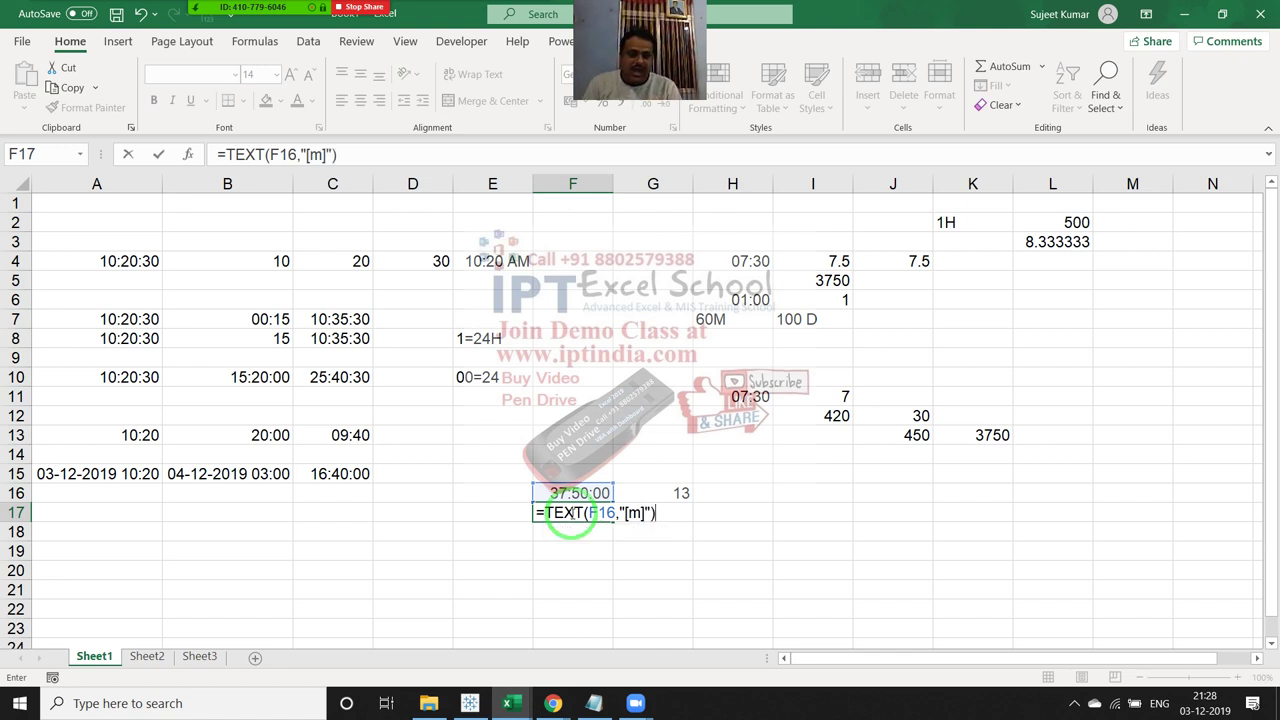
{"action": "key", "text": "Return"}
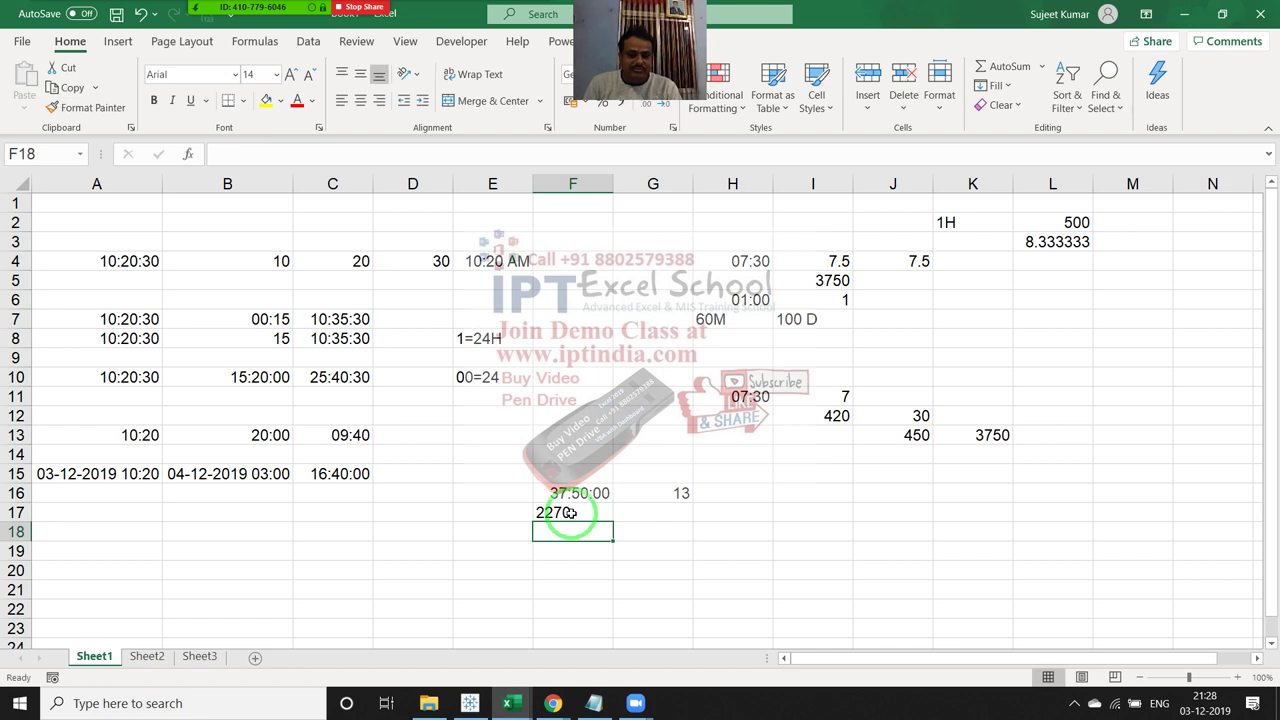
{"action": "left_click", "coordinate": [566, 512]}
{"action": "key", "text": "Up"}
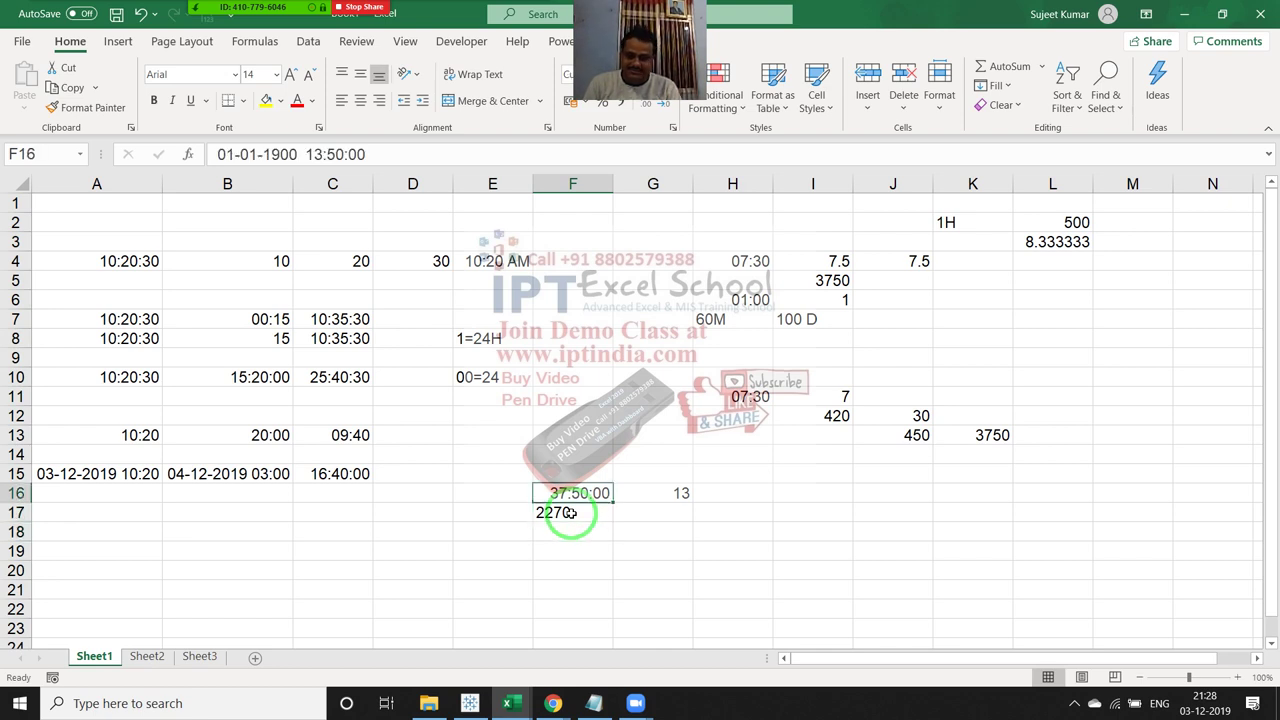
{"action": "left_click", "coordinate": [570, 512]}
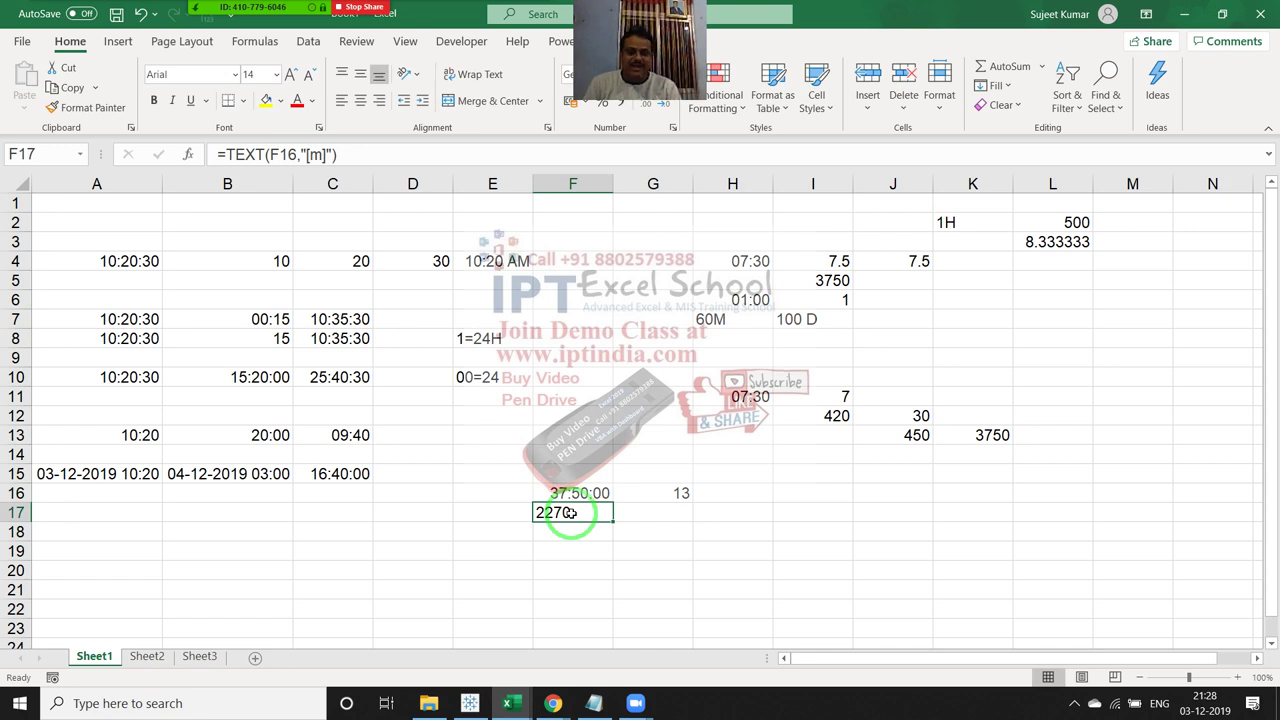
{"action": "key", "text": "Up"}
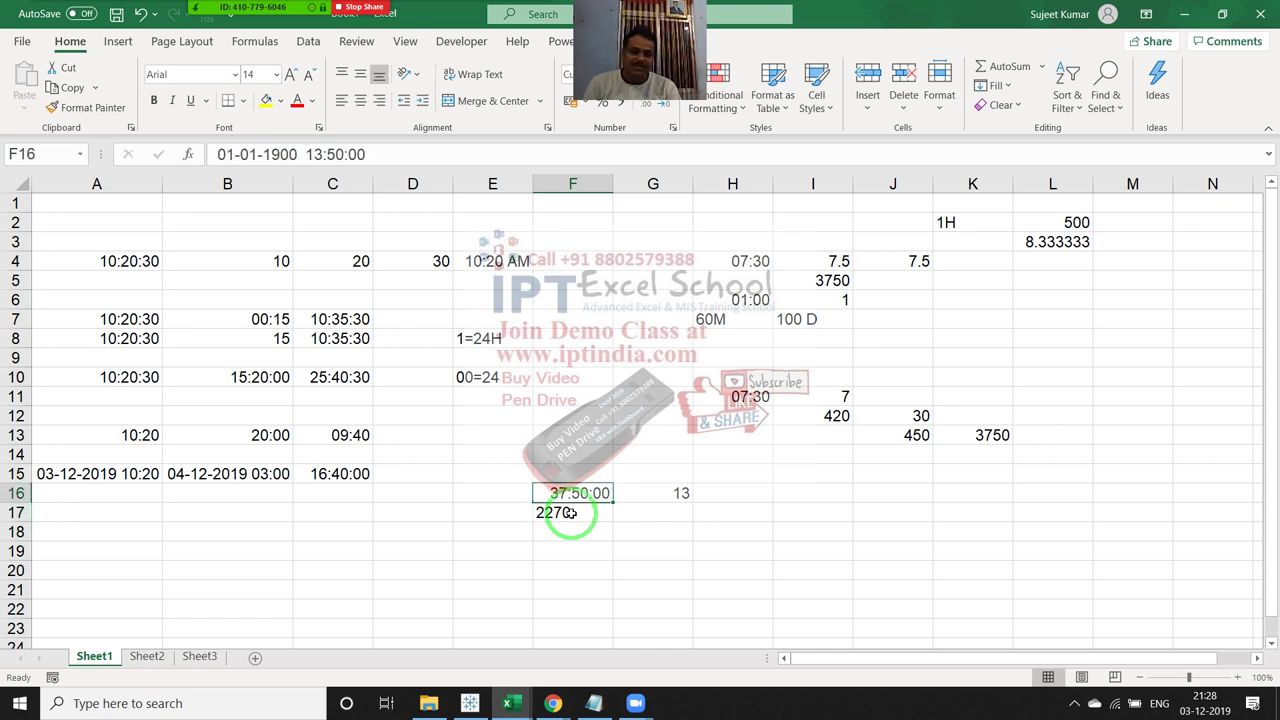
{"action": "key", "text": "Up"}
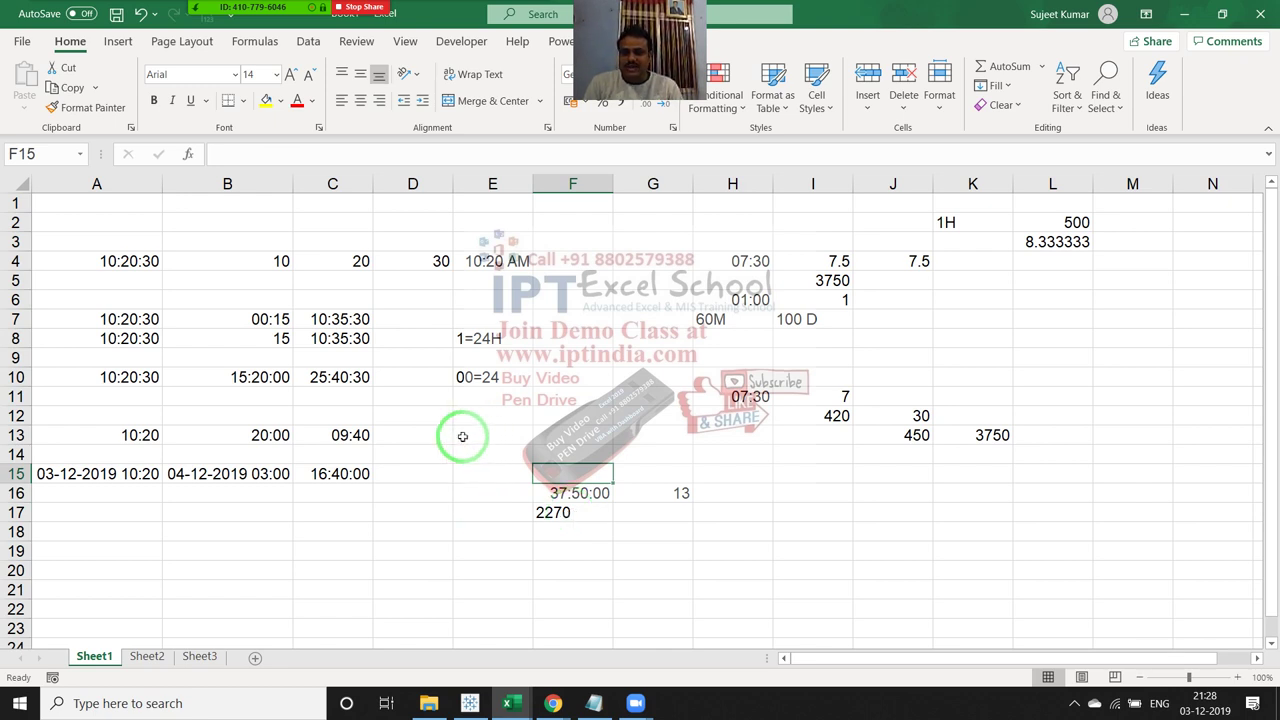
{"action": "left_click_drag", "start_coordinate": [473, 437], "coordinate": [598, 547]}
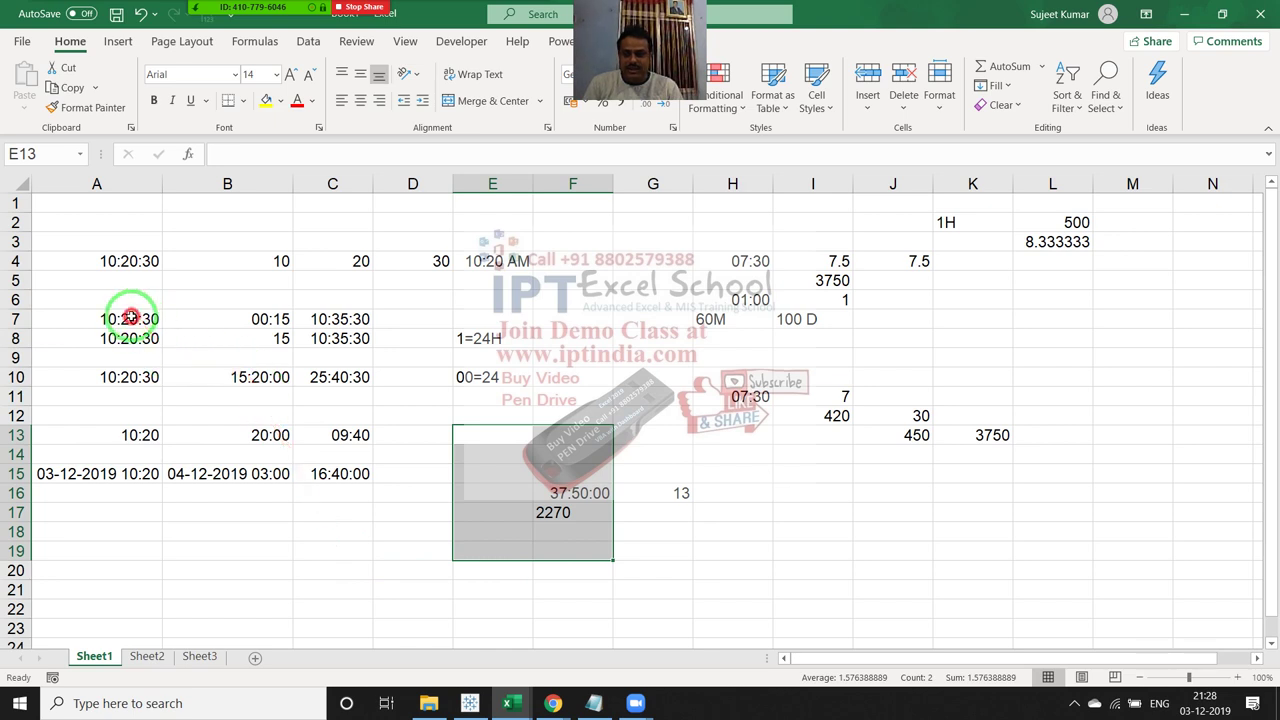
{"action": "left_click_drag", "start_coordinate": [135, 320], "coordinate": [337, 334]}
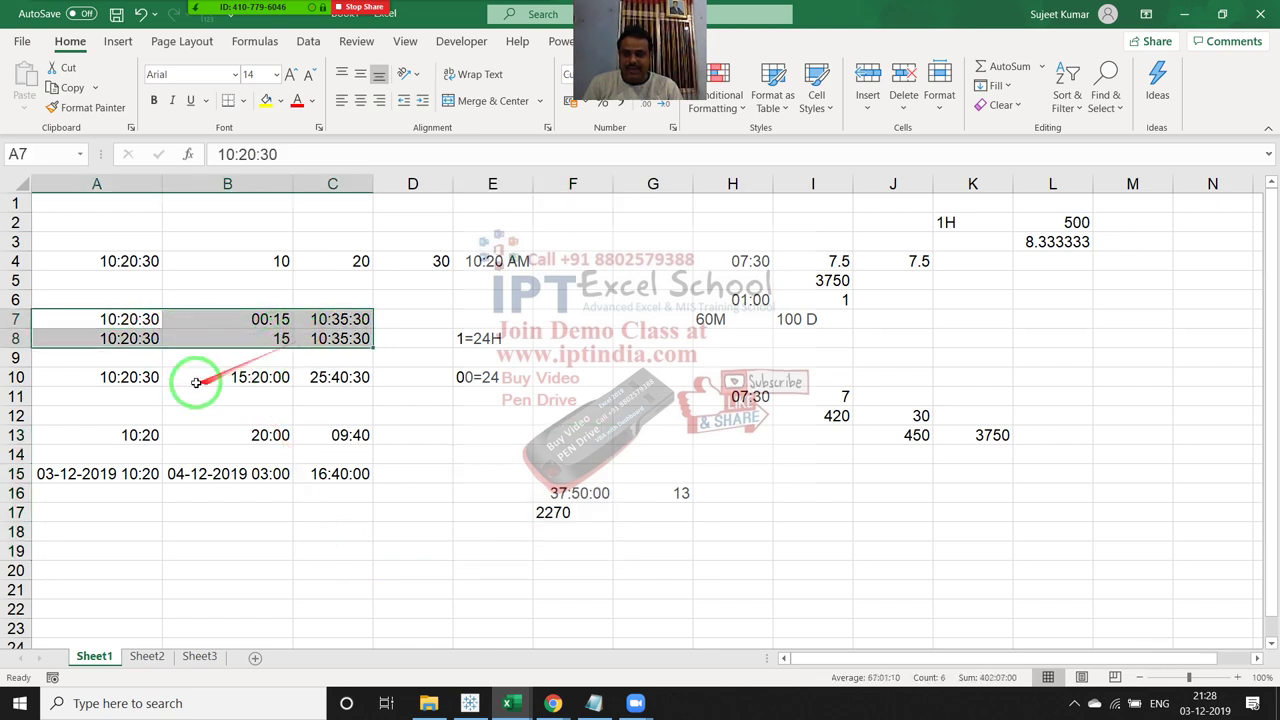
{"action": "left_click", "coordinate": [159, 375]}
{"action": "left_click_drag", "start_coordinate": [159, 375], "coordinate": [337, 377]}
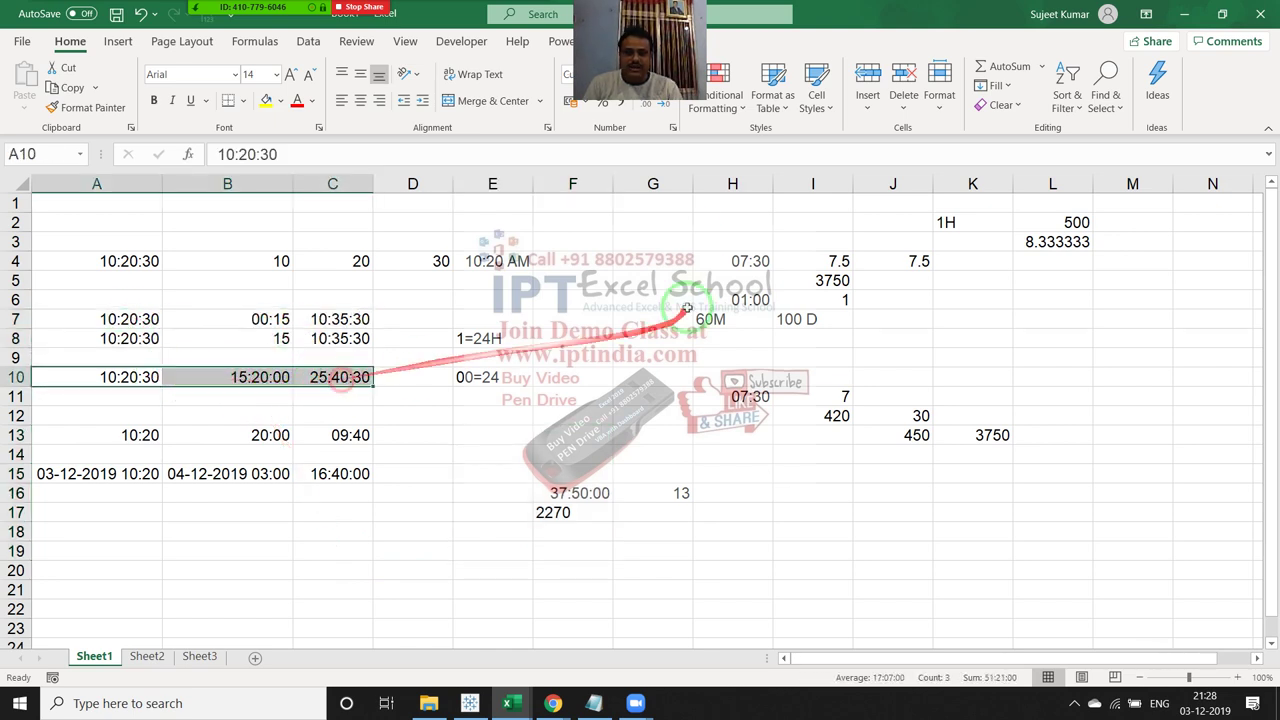
{"action": "left_click_drag", "start_coordinate": [688, 226], "coordinate": [1060, 455]}
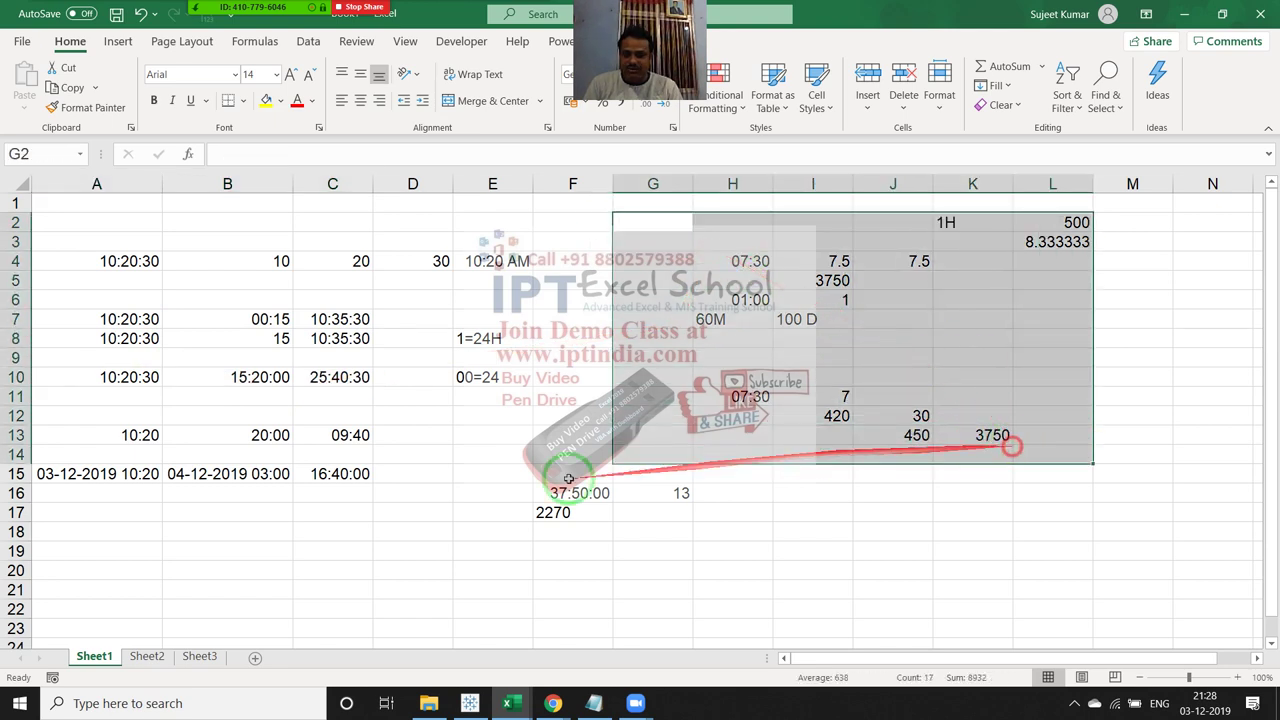
{"action": "mouse_move", "coordinate": [492, 474]}
{"action": "left_mouse_down"}
{"action": "mouse_move", "coordinate": [537, 511]}
{"action": "mouse_move", "coordinate": [655, 533]}
{"action": "left_mouse_up"}
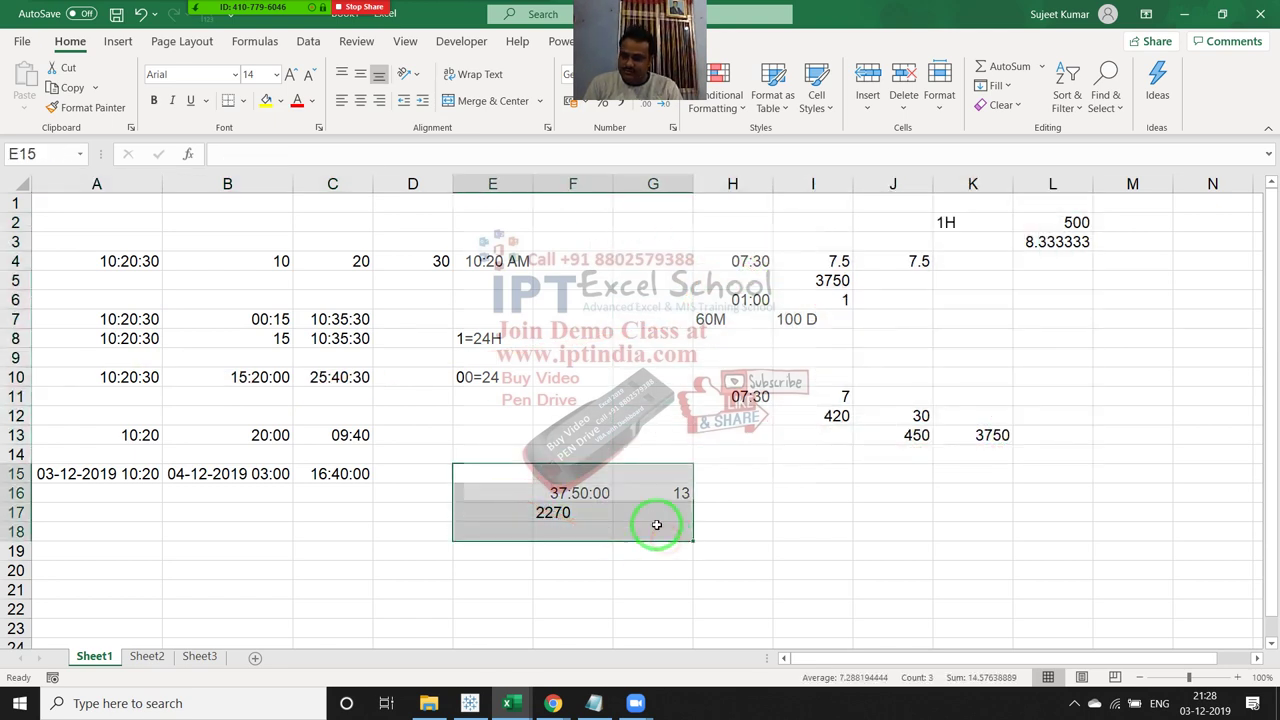
{"action": "left_click", "coordinate": [600, 512]}
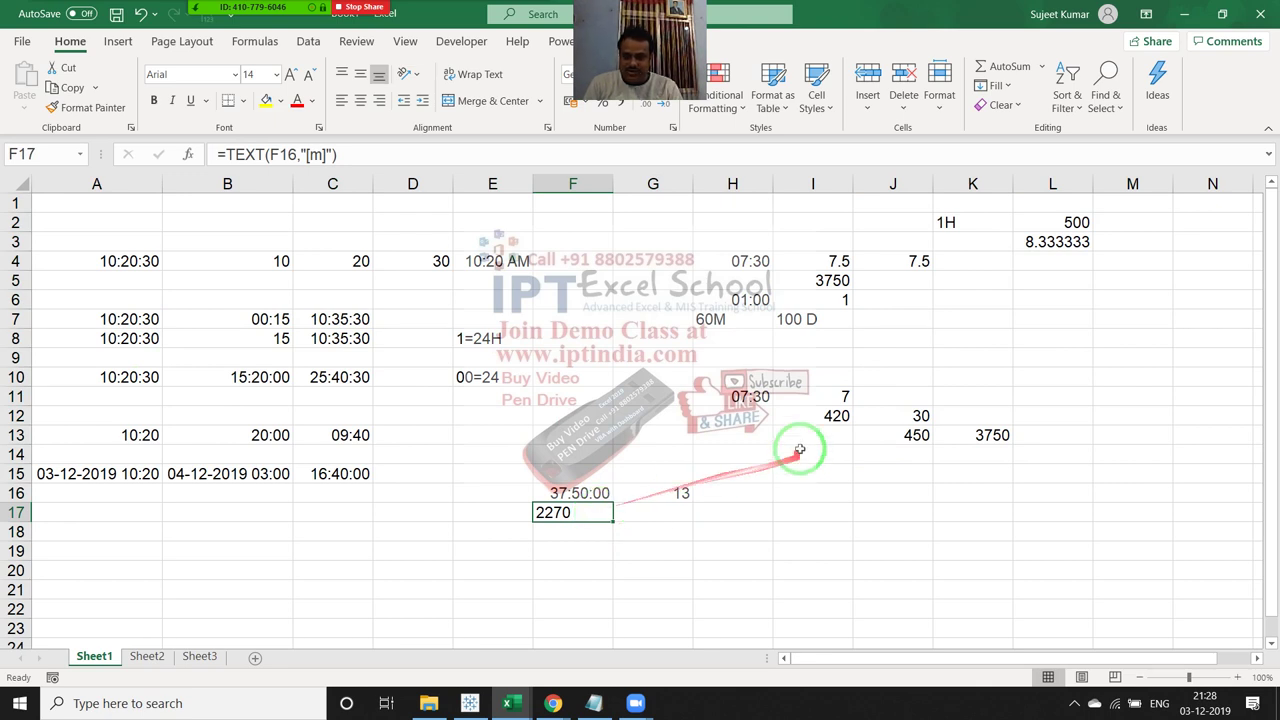
{"action": "left_click_drag", "start_coordinate": [825, 416], "coordinate": [1007, 457]}
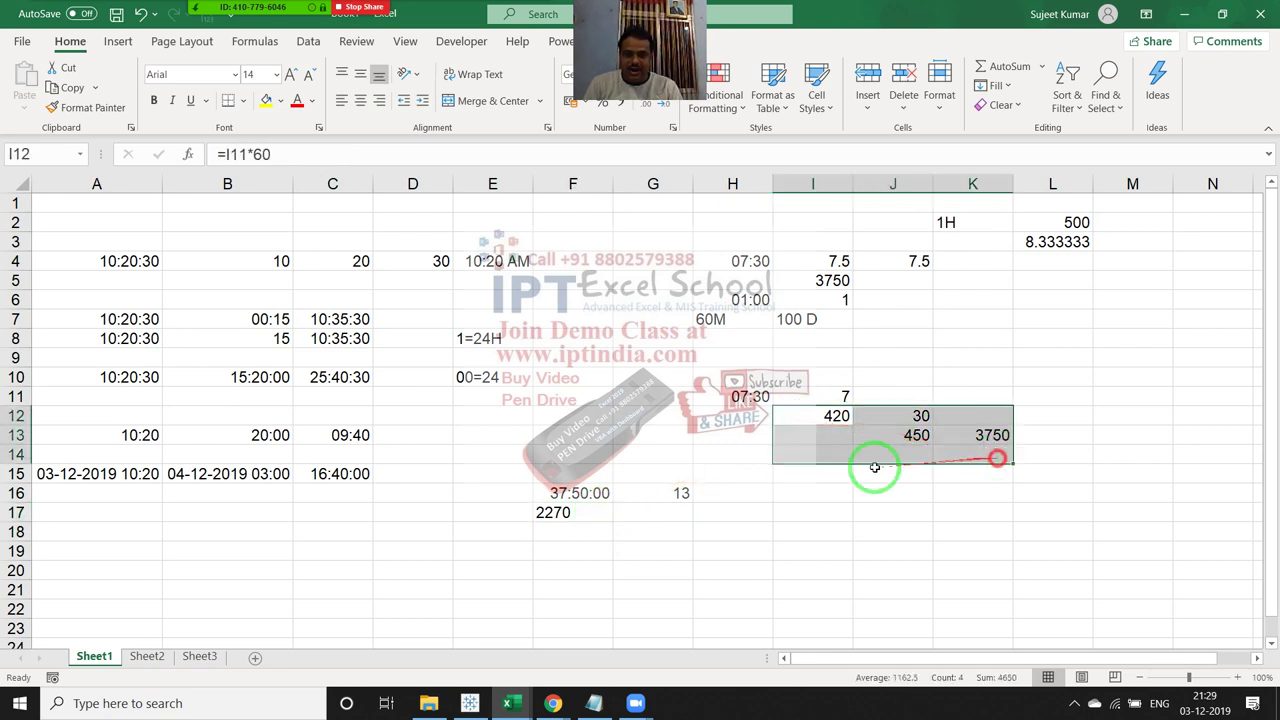
{"action": "left_click", "coordinate": [598, 511]}
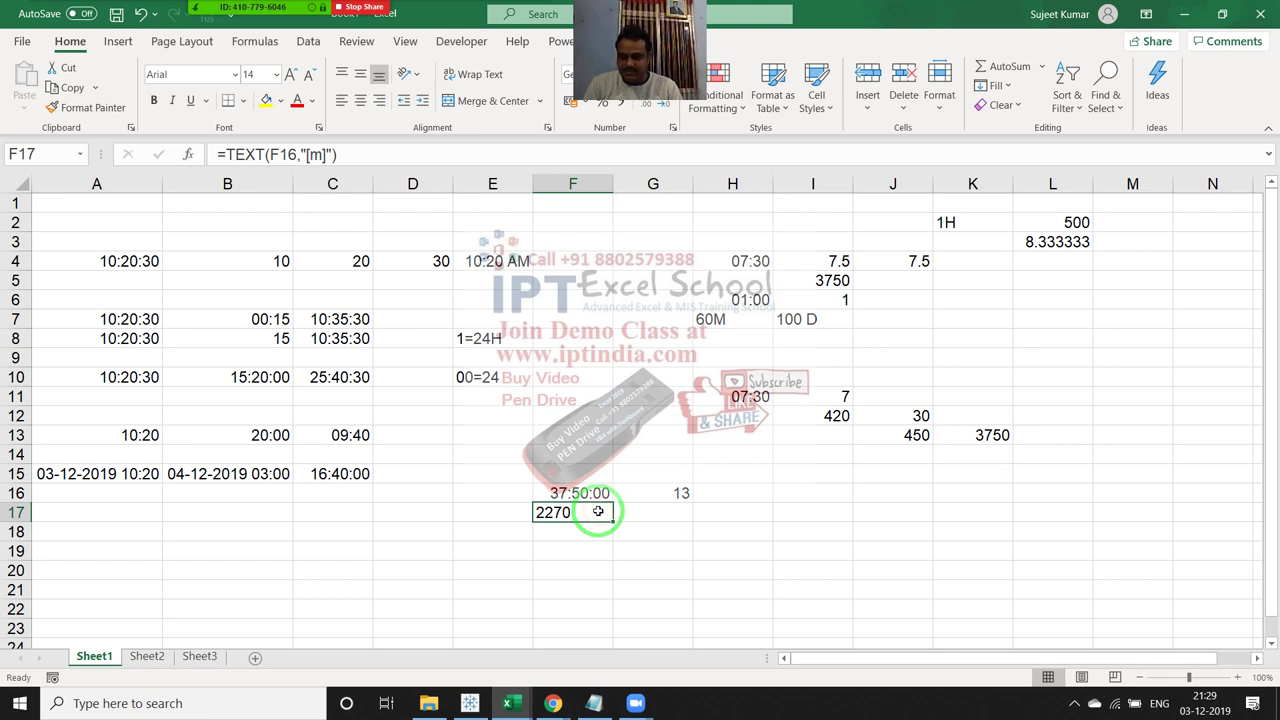
{"action": "left_click_drag", "start_coordinate": [822, 416], "coordinate": [979, 450]}
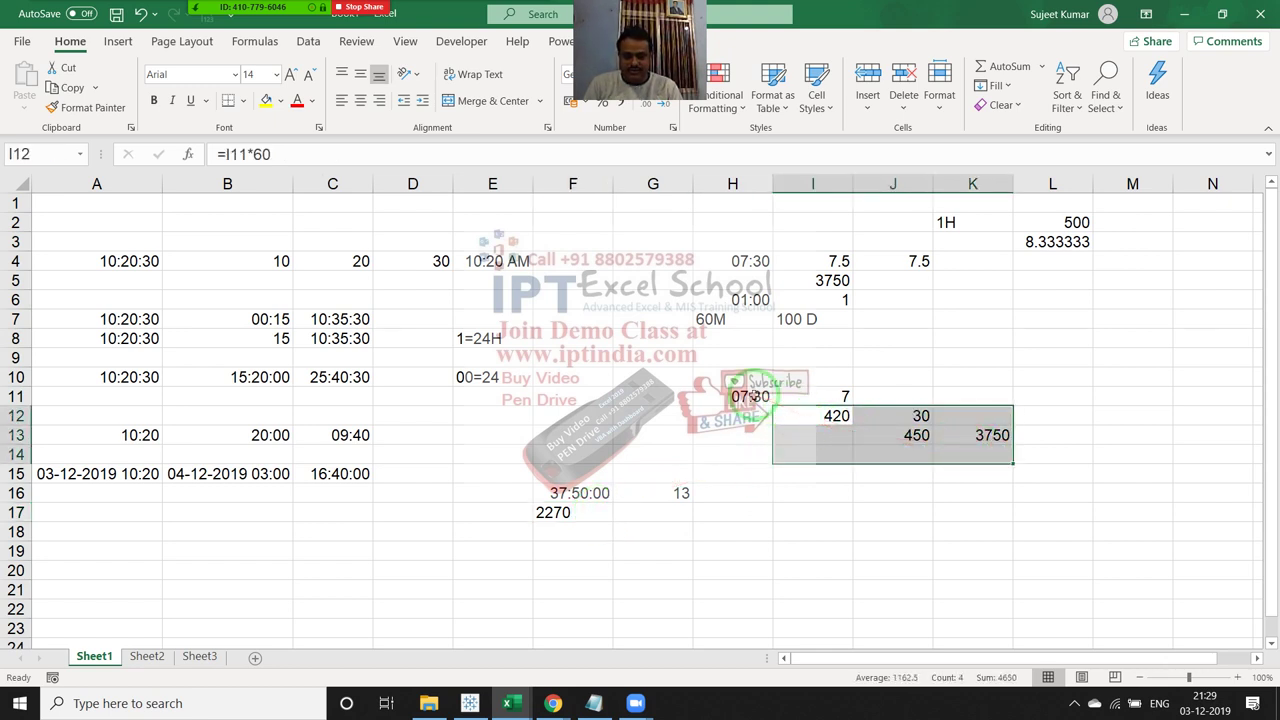
{"action": "left_click", "coordinate": [750, 396]}
{"action": "left_click_drag", "start_coordinate": [800, 416], "coordinate": [971, 435]}
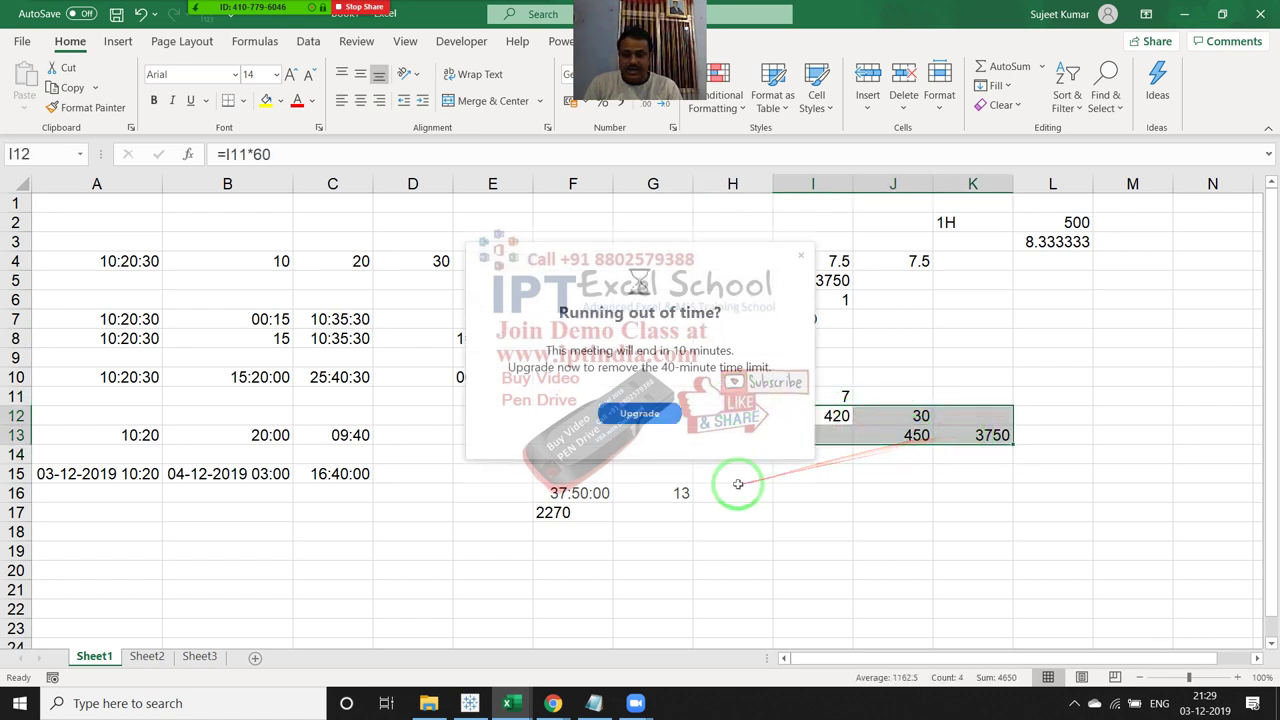
{"action": "left_click", "coordinate": [800, 256]}
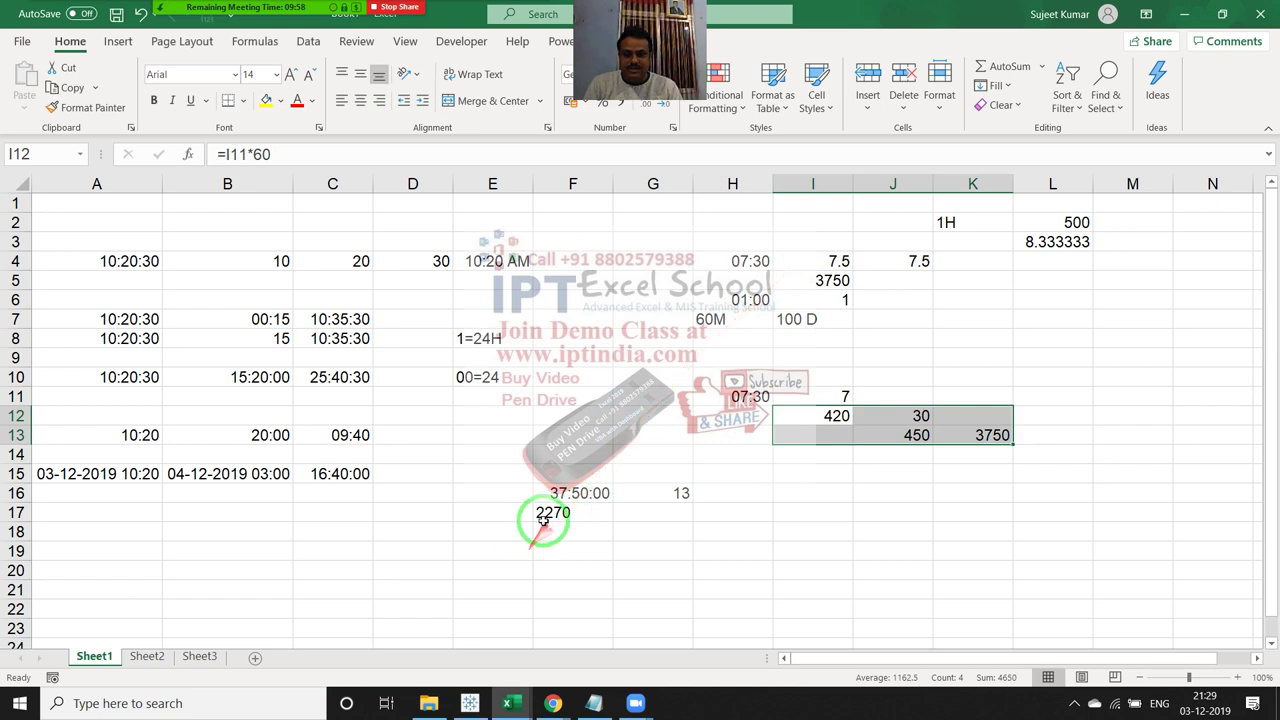
{"action": "left_click", "coordinate": [542, 520]}
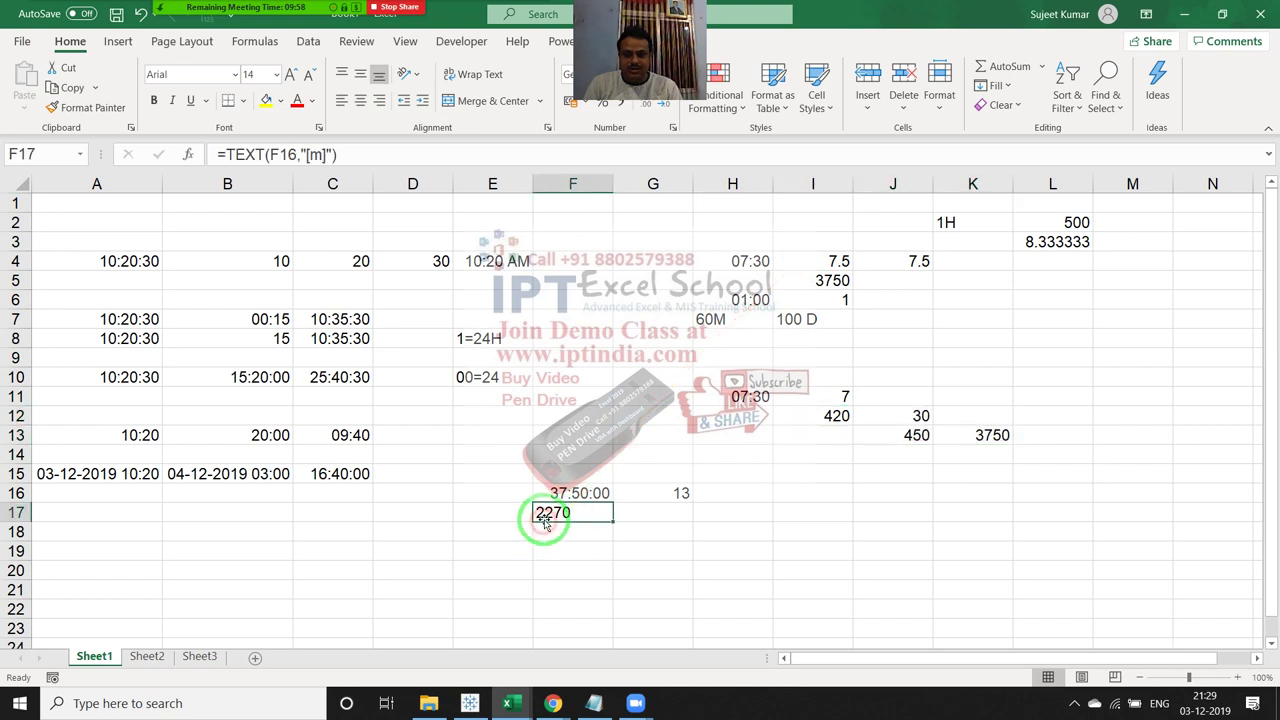
- Type the text time '10:30:50 in A19 and convert it with =TIMEVALUE(A19) in B19
{"action": "left_click", "coordinate": [116, 544]}
{"action": "type", "text": "'"}
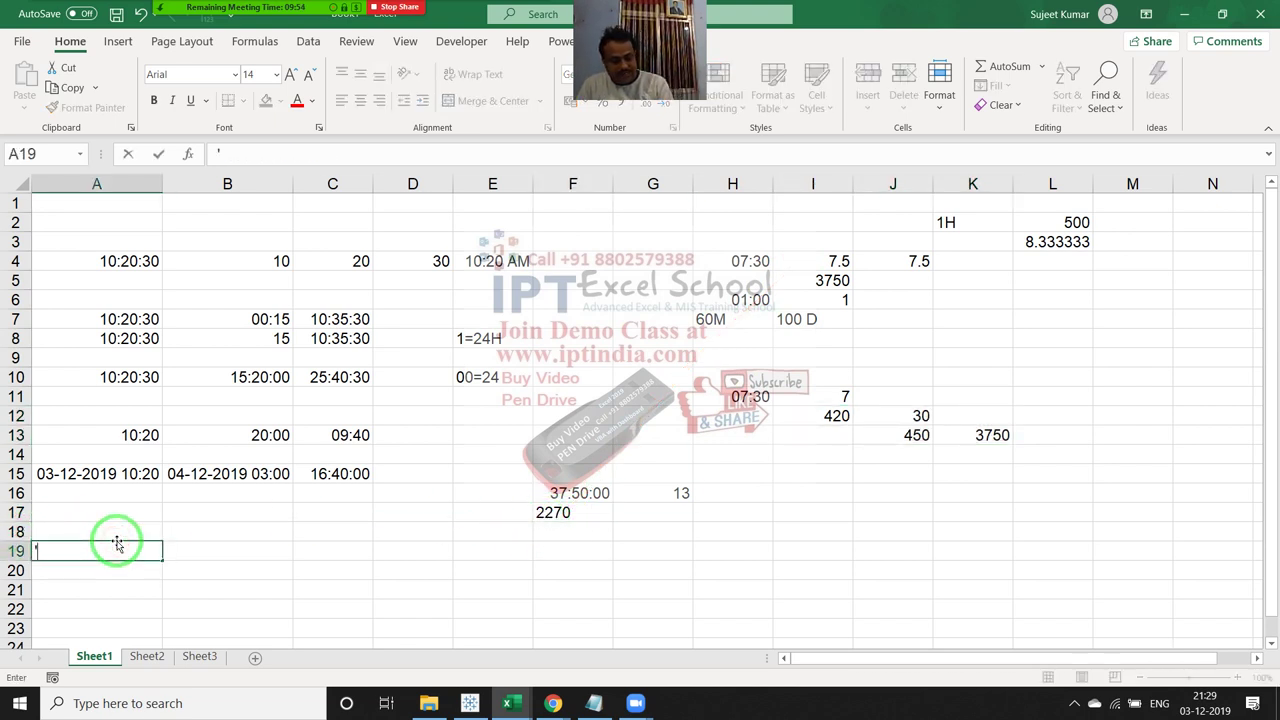
{"action": "type", "text": "10:"}
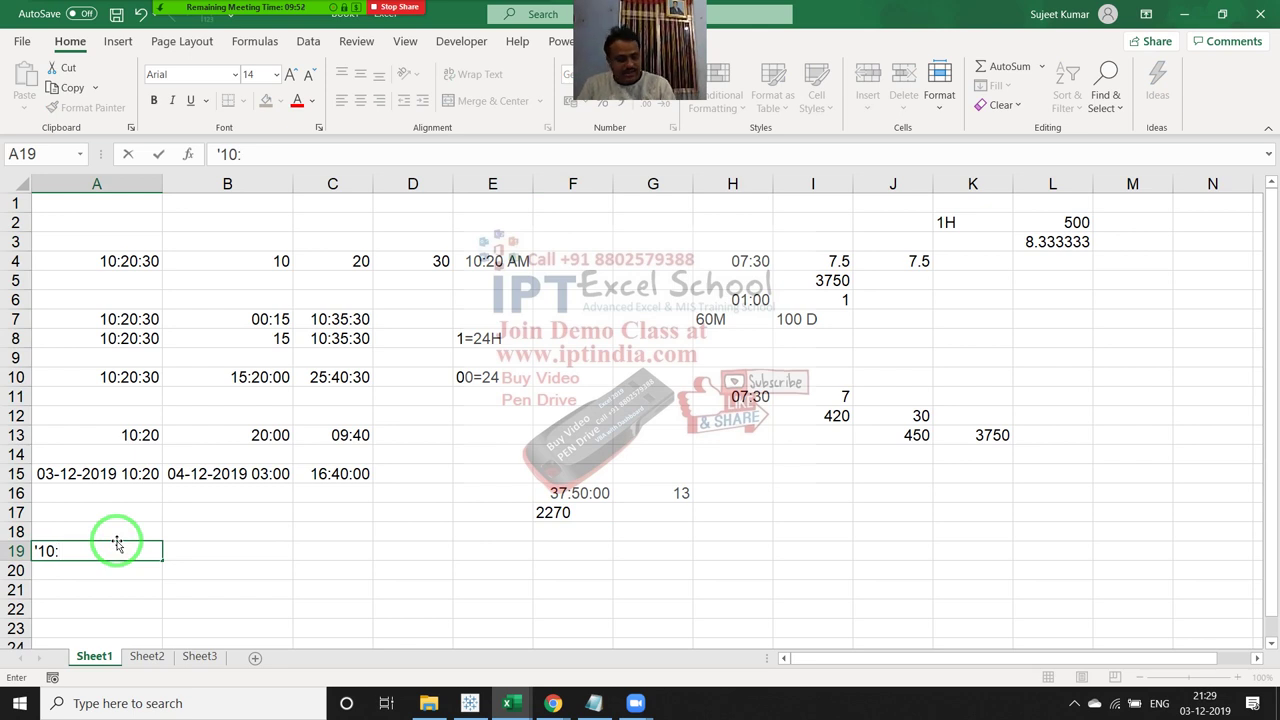
{"action": "type", "text": "30:"}
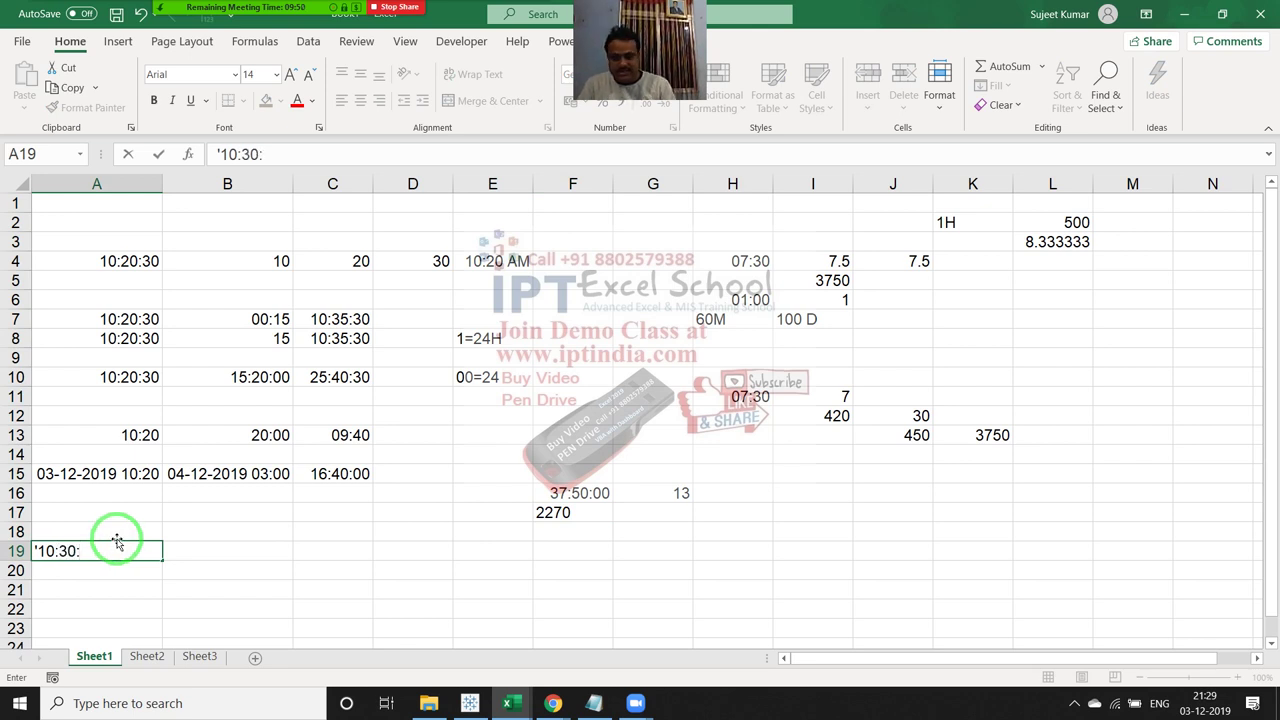
{"action": "type", "text": "50"}
{"action": "key", "text": "Return"}
{"action": "key", "text": "Up"}
{"action": "key", "text": "Right"}
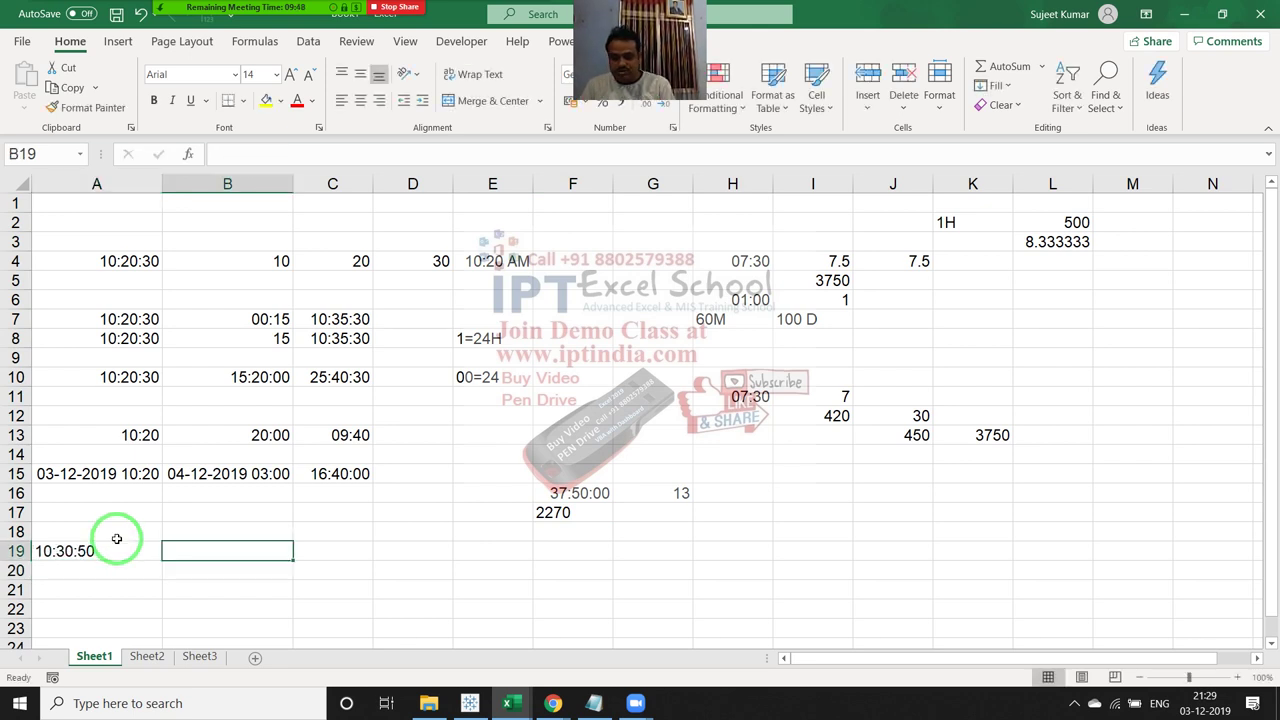
{"action": "type", "text": "=tim"}
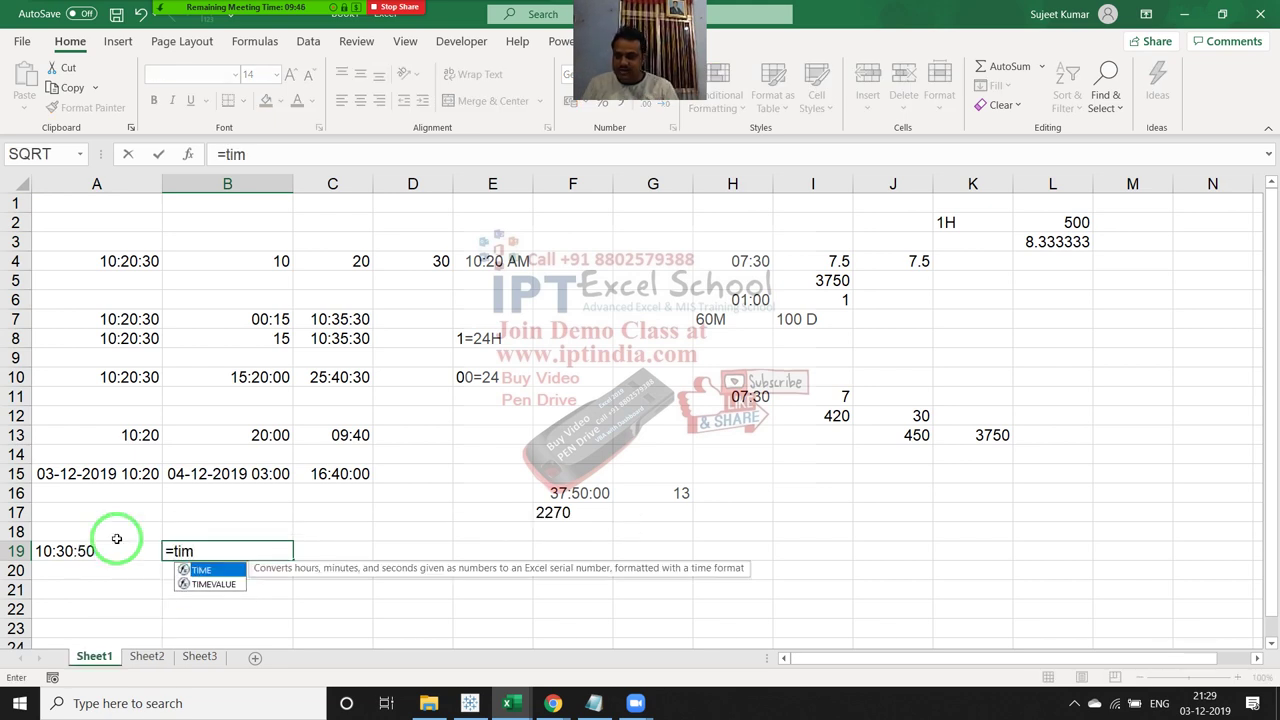
{"action": "key", "text": "Down"}
{"action": "key", "text": "Tab"}
{"action": "left_click", "coordinate": [116, 539]}
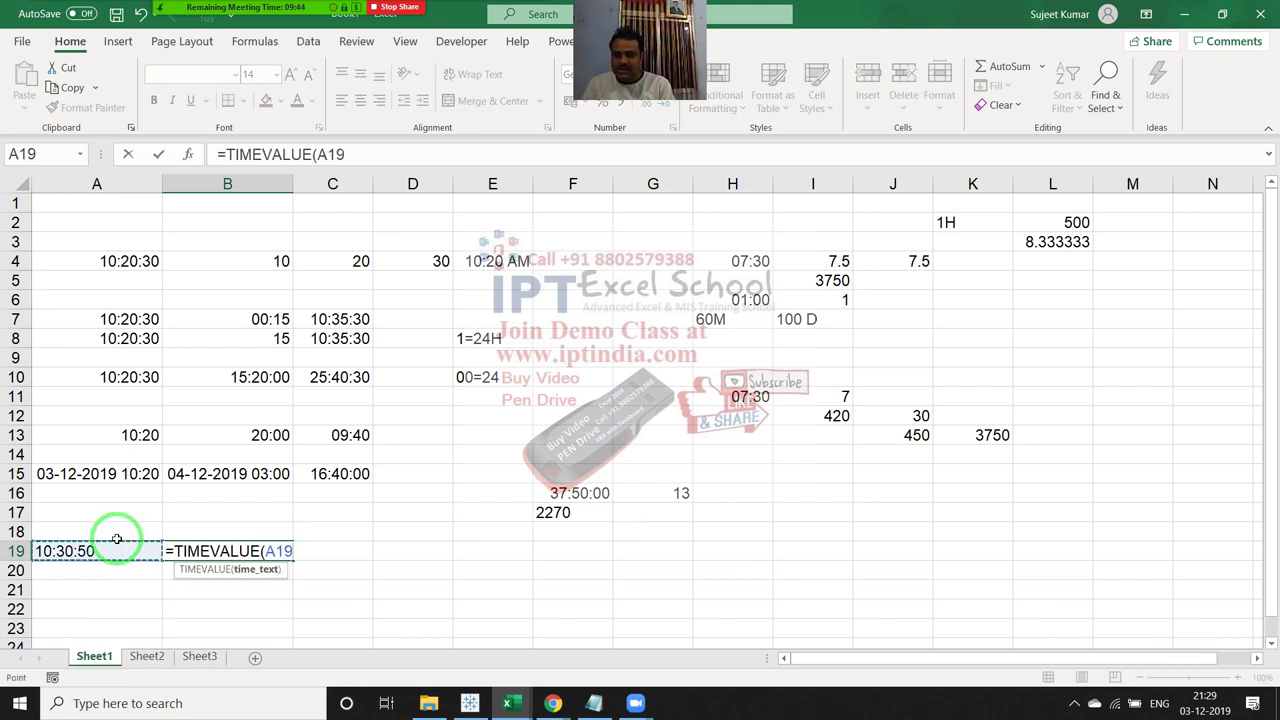
{"action": "key", "text": "Return"}
- Format B19's TIMEVALUE result as a time so it displays 10:30
{"action": "key", "text": "Up"}
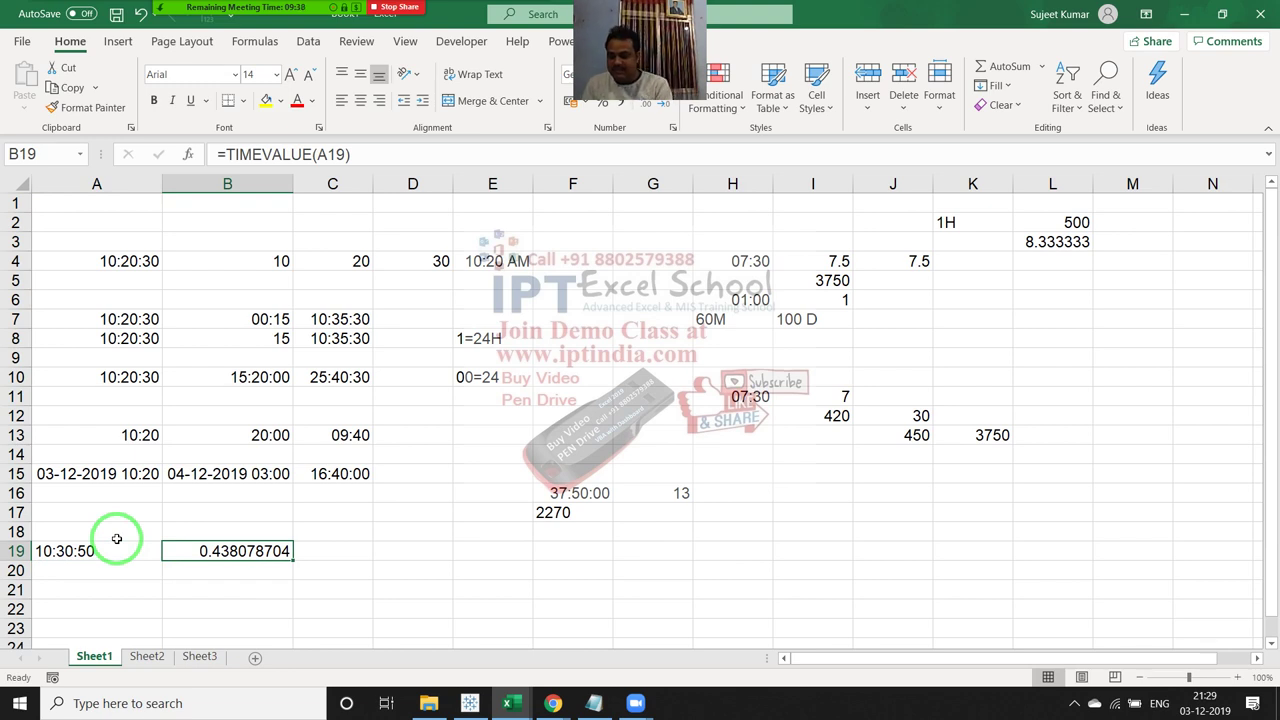
{"action": "key", "text": "ctrl+shift+2"}
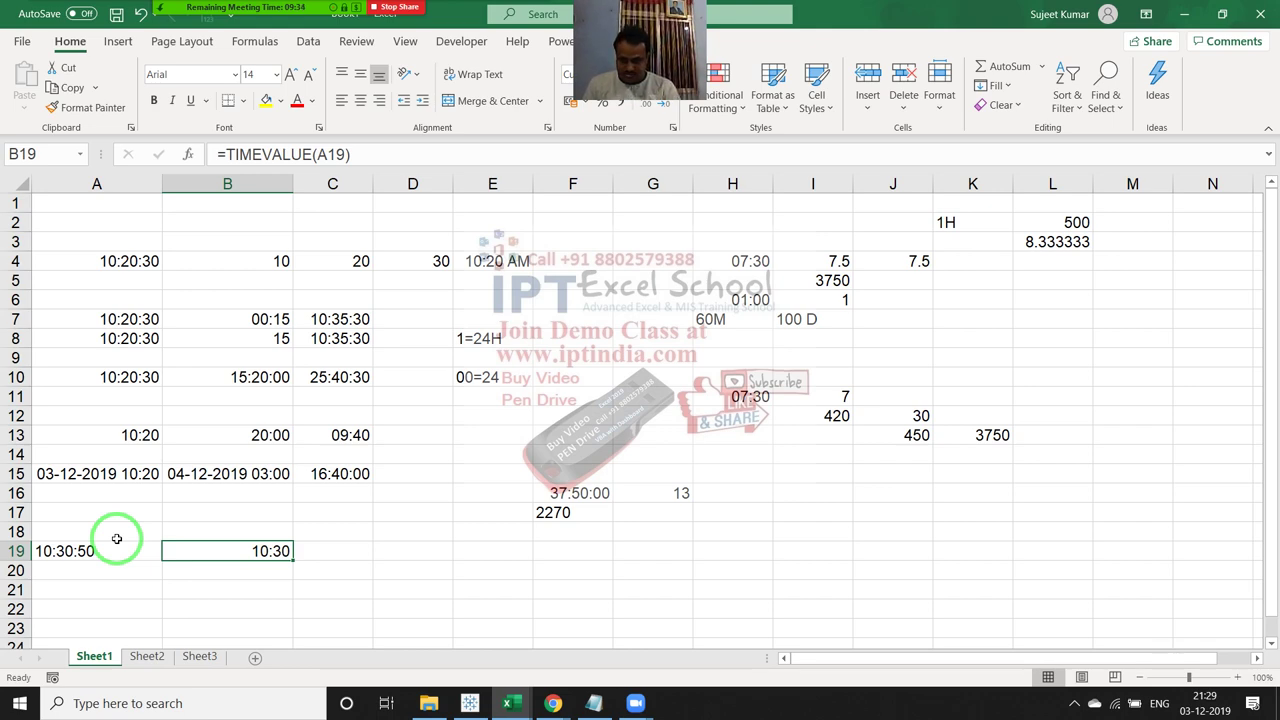
{"action": "key", "text": "Down"}
{"action": "key", "text": "Down"}
{"action": "key", "text": "Down"}
{"action": "key", "text": "Down"}
{"action": "key", "text": "Down"}
{"action": "key", "text": "Down"}
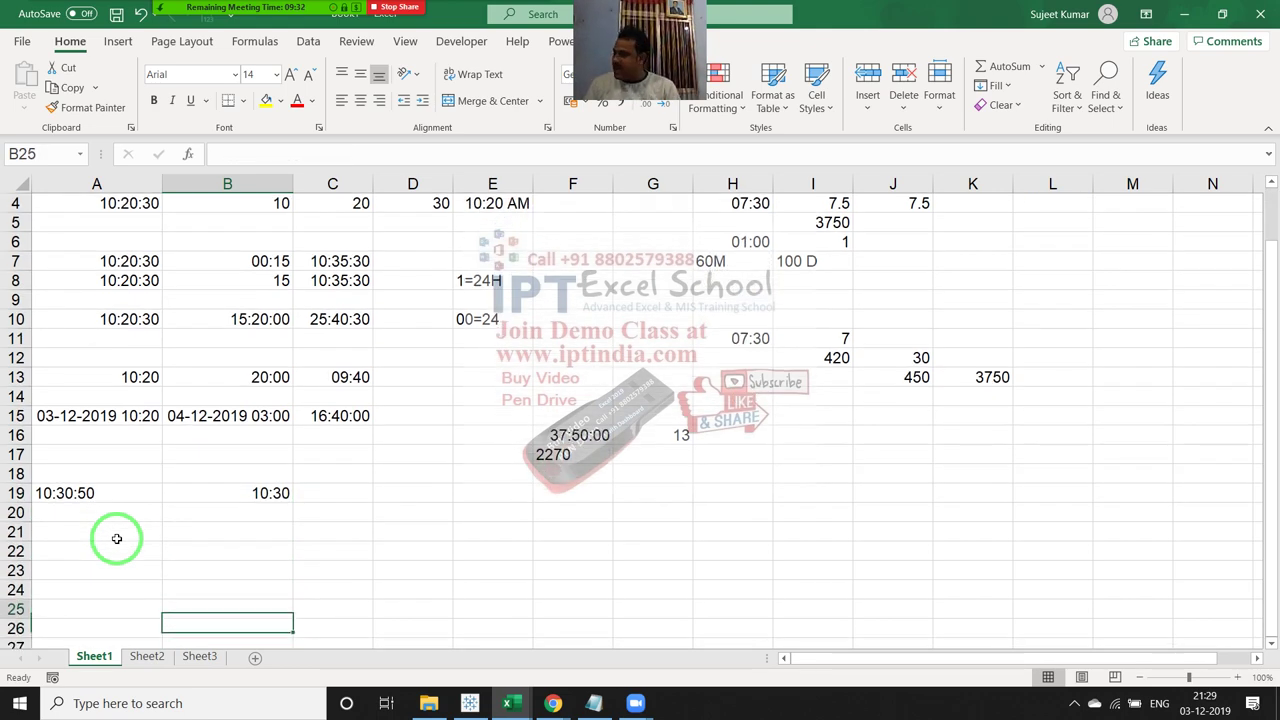
{"action": "key", "text": "Up"}
{"action": "key", "text": "Up"}
{"action": "key", "text": "Up"}
{"action": "key", "text": "Up"}
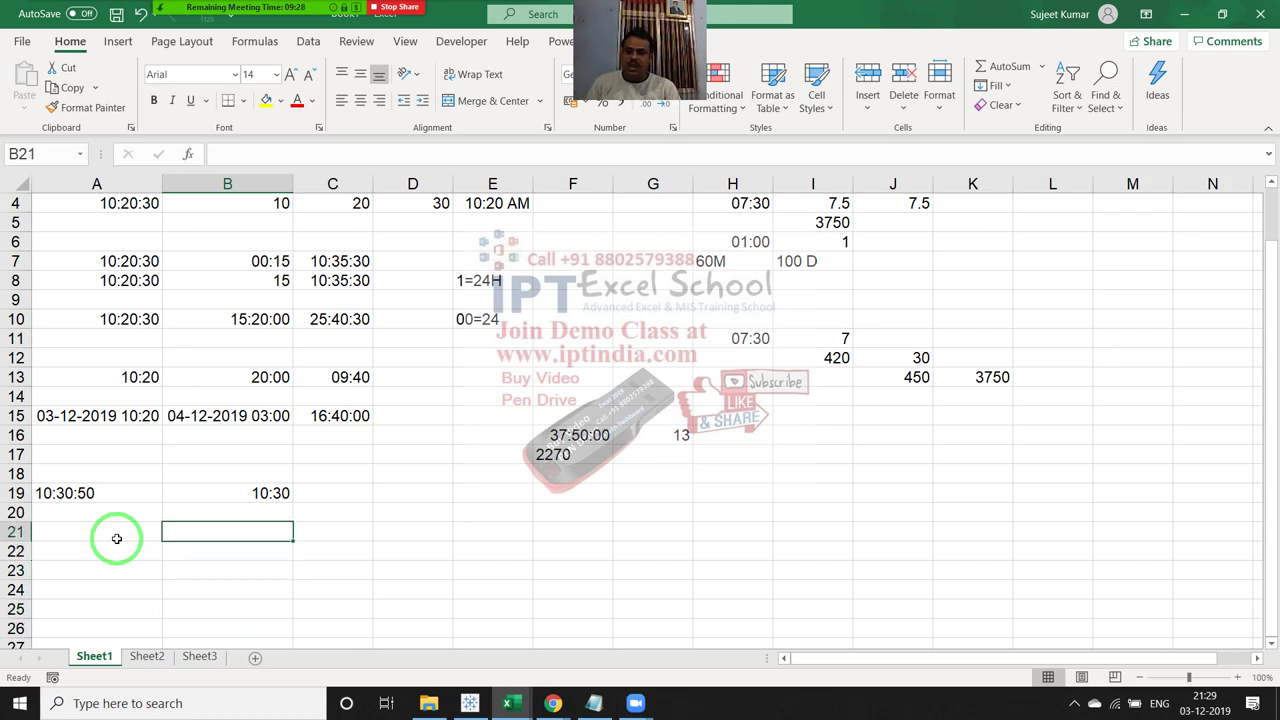
{"action": "key", "text": "Down"}
{"action": "key", "text": "Down"}
{"action": "key", "text": "Down"}
{"action": "key", "text": "Down"}
{"action": "key", "text": "Down"}
{"action": "key", "text": "Down"}
{"action": "key", "text": "Down"}
{"action": "key", "text": "Down"}
{"action": "key", "text": "Down"}
{"action": "key", "text": "Down"}
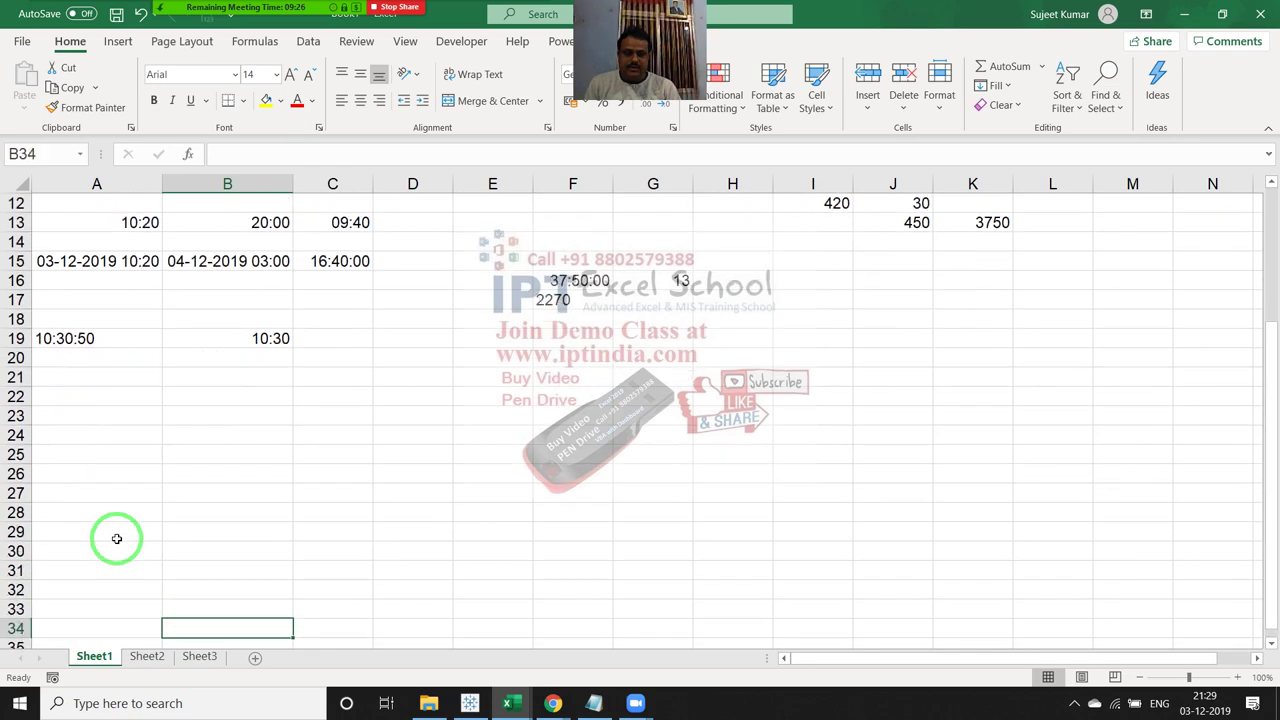
{"action": "key", "text": "Down"}
{"action": "key", "text": "Down"}
{"action": "key", "text": "Up"}
{"action": "key", "text": "Up"}
{"action": "key", "text": "Up"}
{"action": "key", "text": "Up"}
{"action": "key", "text": "Up"}
{"action": "key", "text": "Up"}
{"action": "key", "text": "Up"}
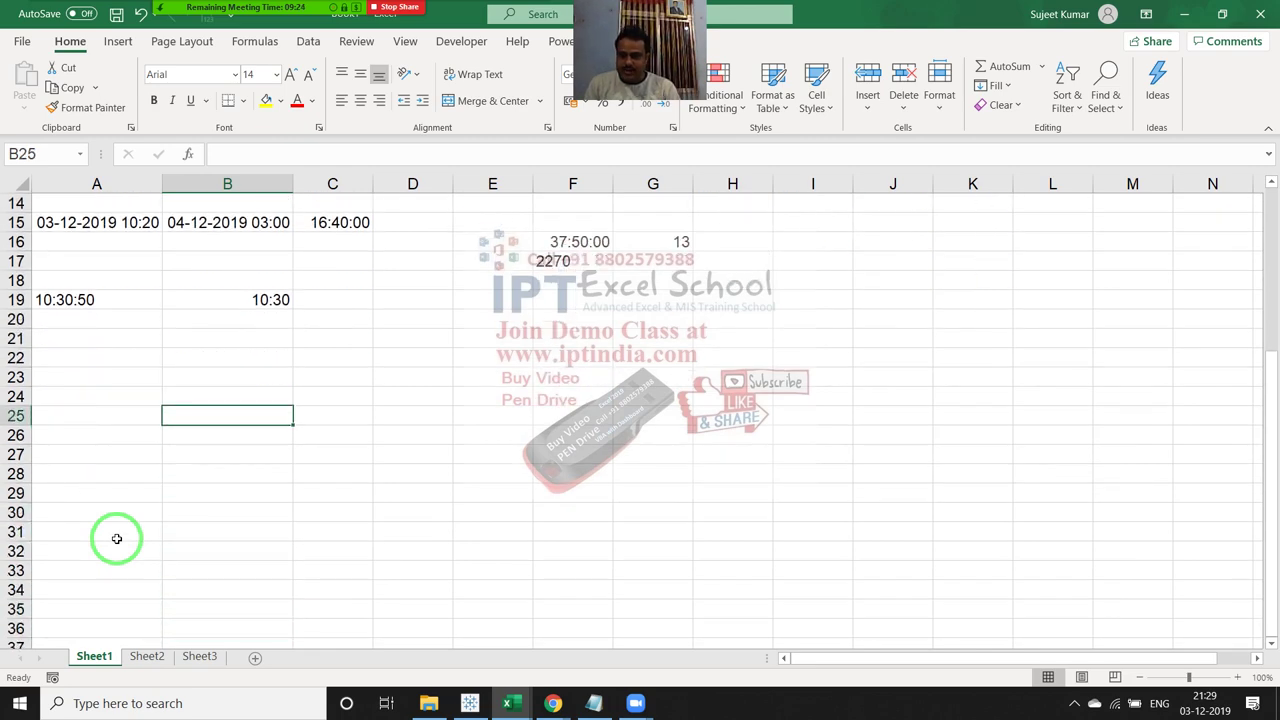
{"action": "key", "text": "Up"}
{"action": "key", "text": "Up"}
{"action": "key", "text": "Up"}
- Enter the dates 01-Jan in A22 and 03-Dec in B22
{"action": "key", "text": "Left"}
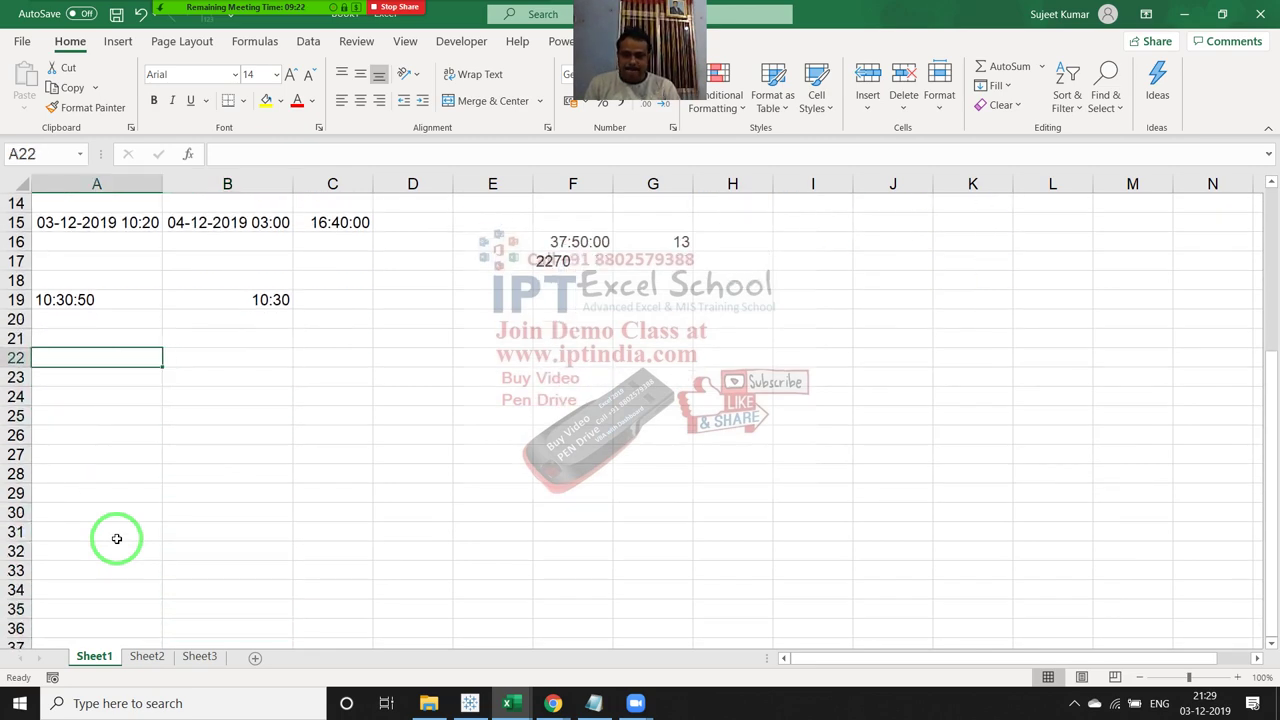
{"action": "type", "text": "1/1"}
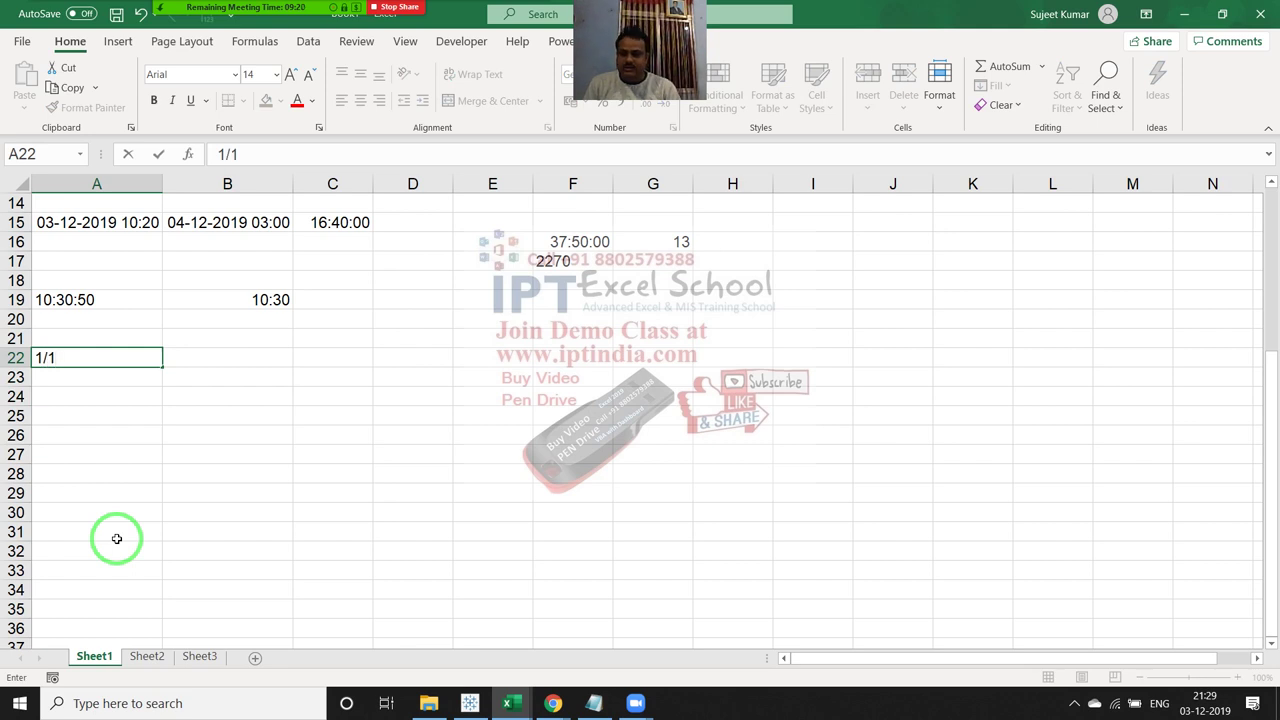
{"action": "key", "text": "Tab"}
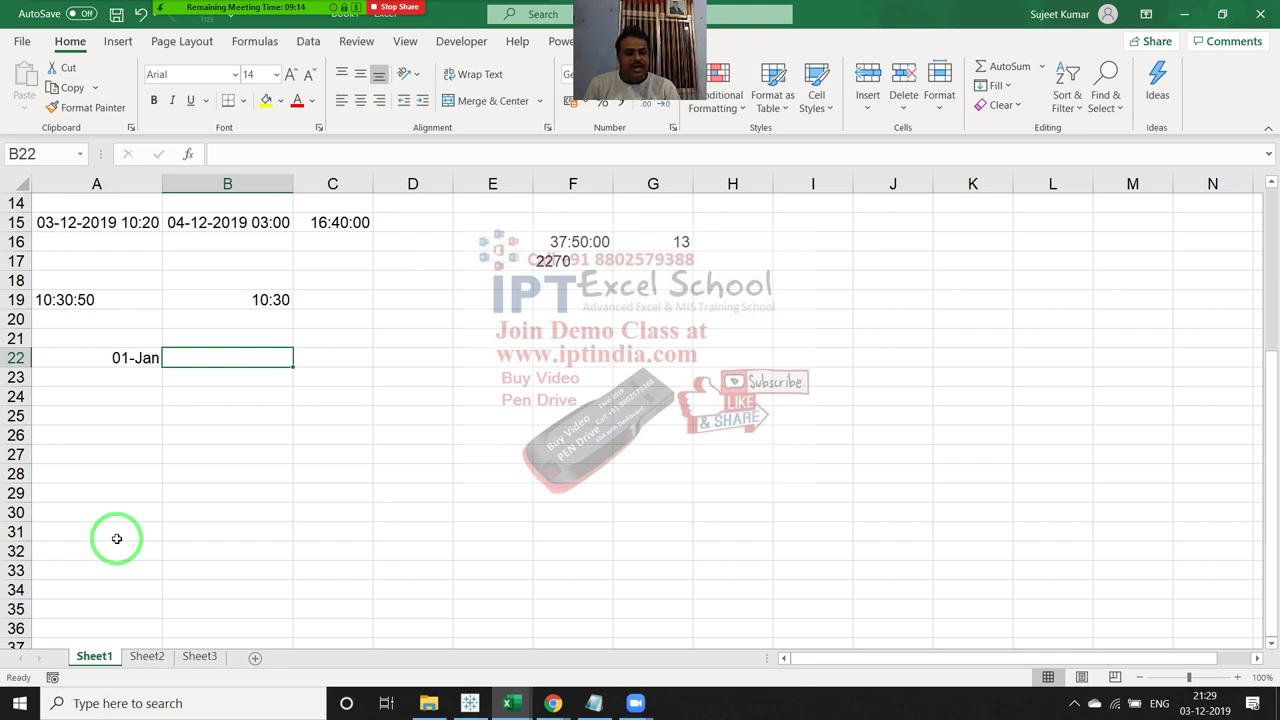
{"action": "type", "text": "03"}
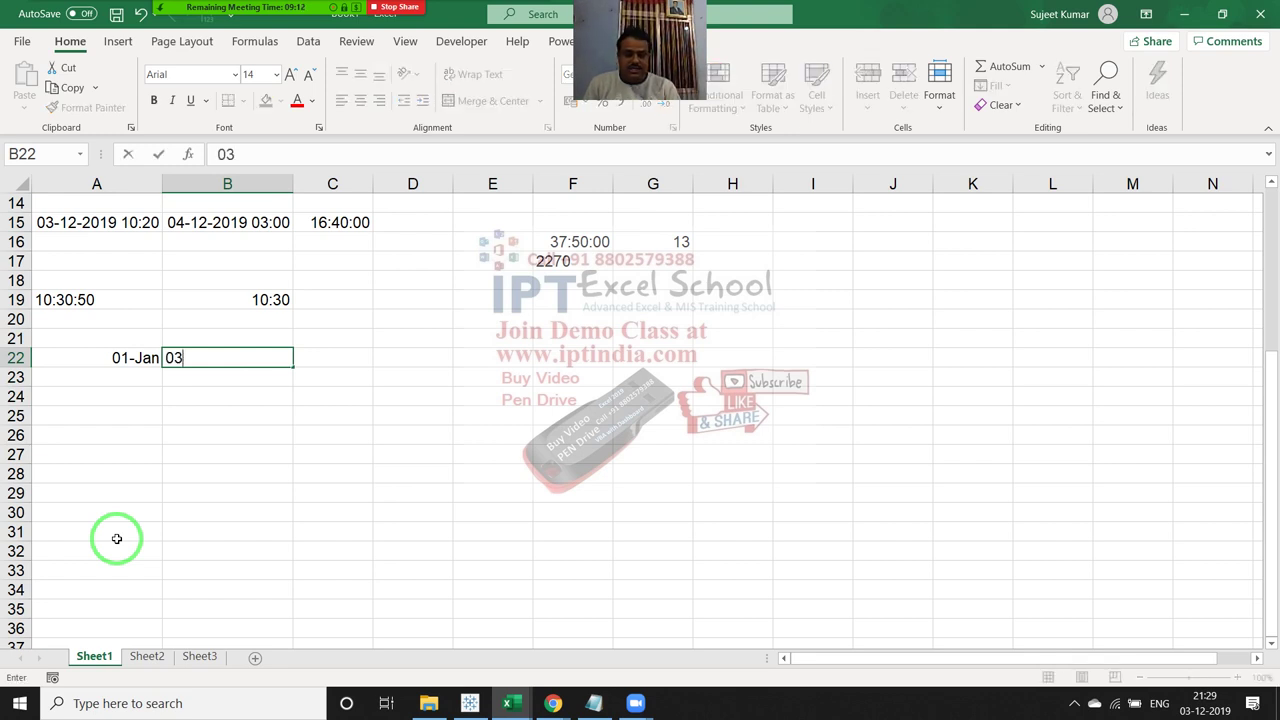
{"action": "type", "text": "-15"}
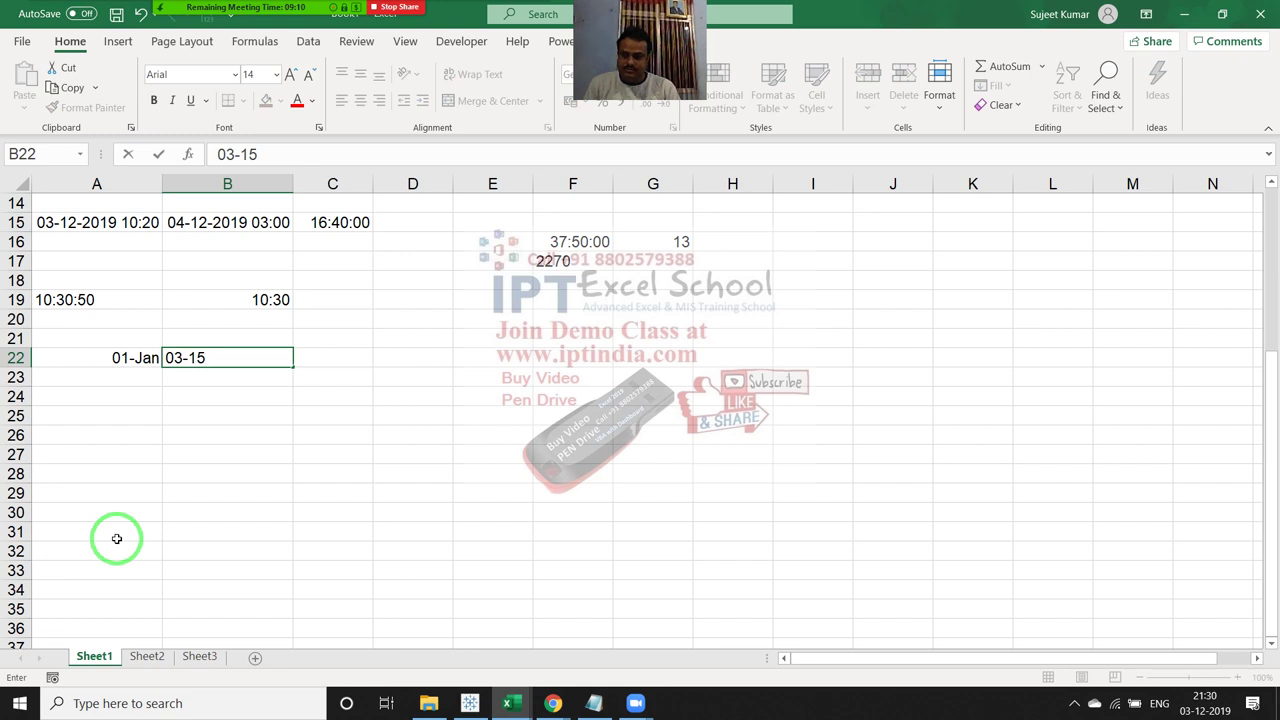
{"action": "key", "text": "BackSpace"}
{"action": "type", "text": "2"}
{"action": "key", "text": "Return"}
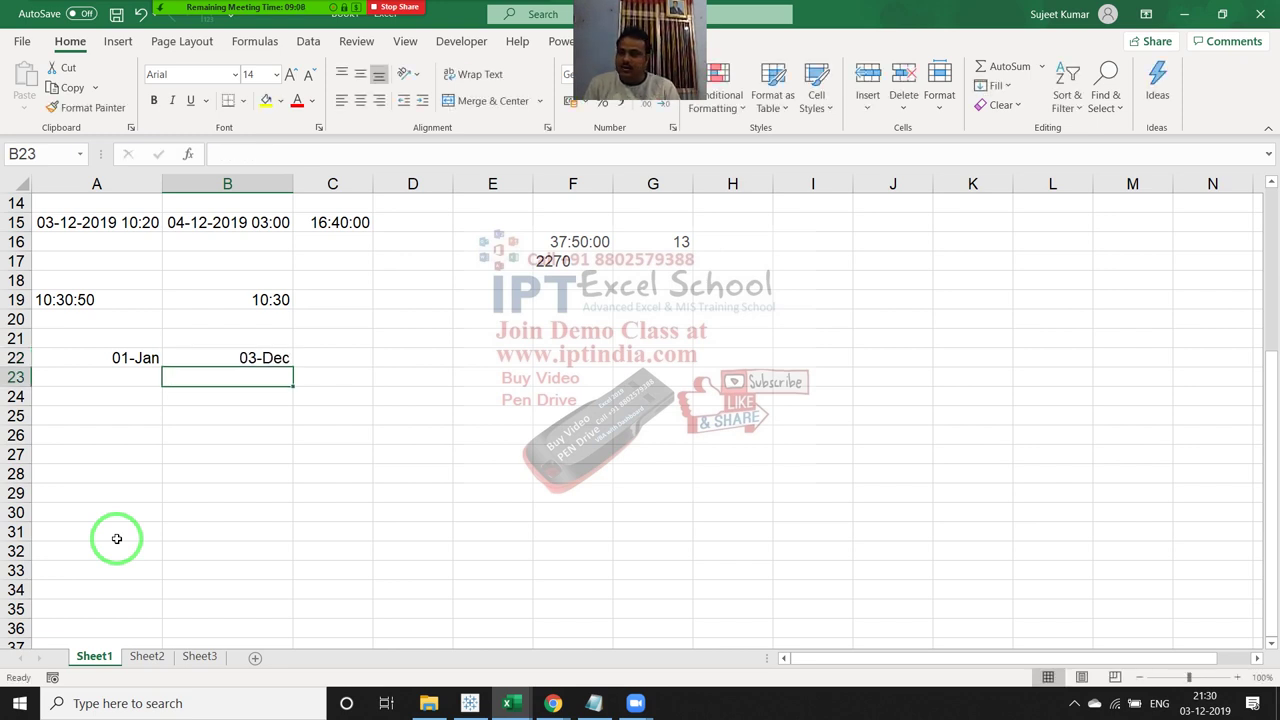
{"action": "key", "text": "Up"}
- Enter 365 in D20 and 85000 in E20, then return to row 22
{"action": "key", "text": "Up"}
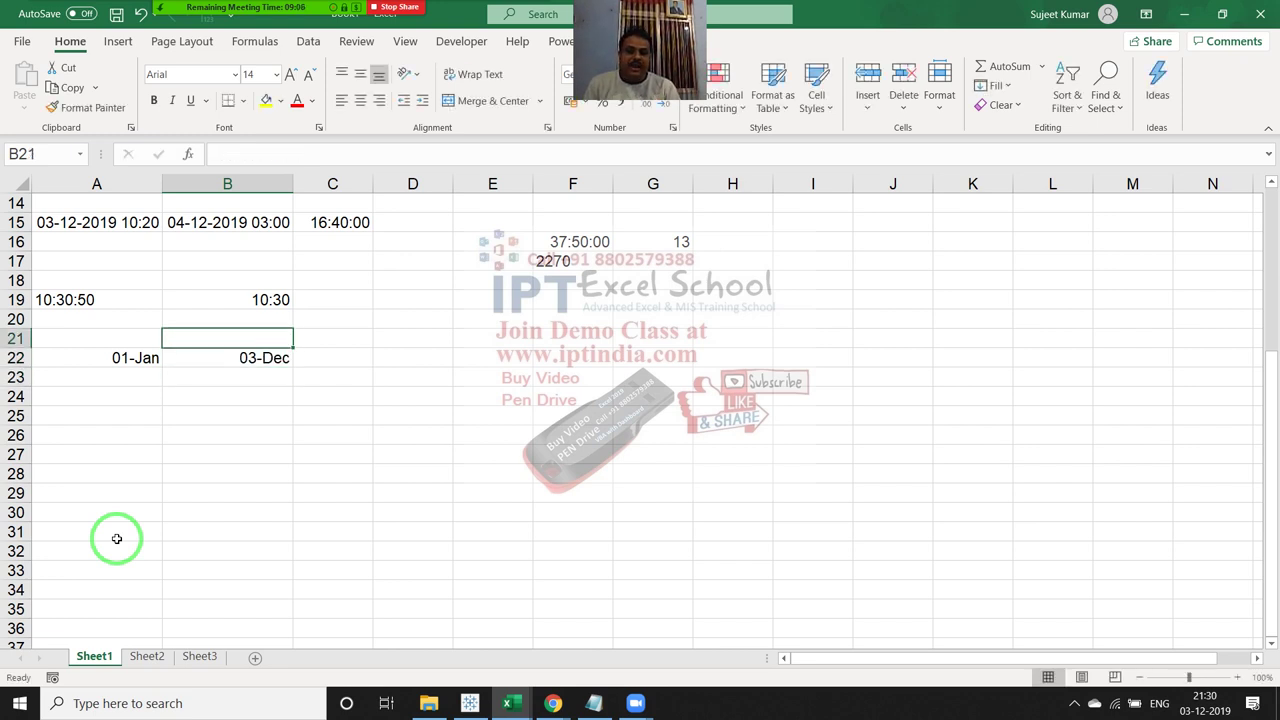
{"action": "key", "text": "Right"}
{"action": "key", "text": "Right"}
{"action": "key", "text": "Up"}
{"action": "type", "text": "3"}
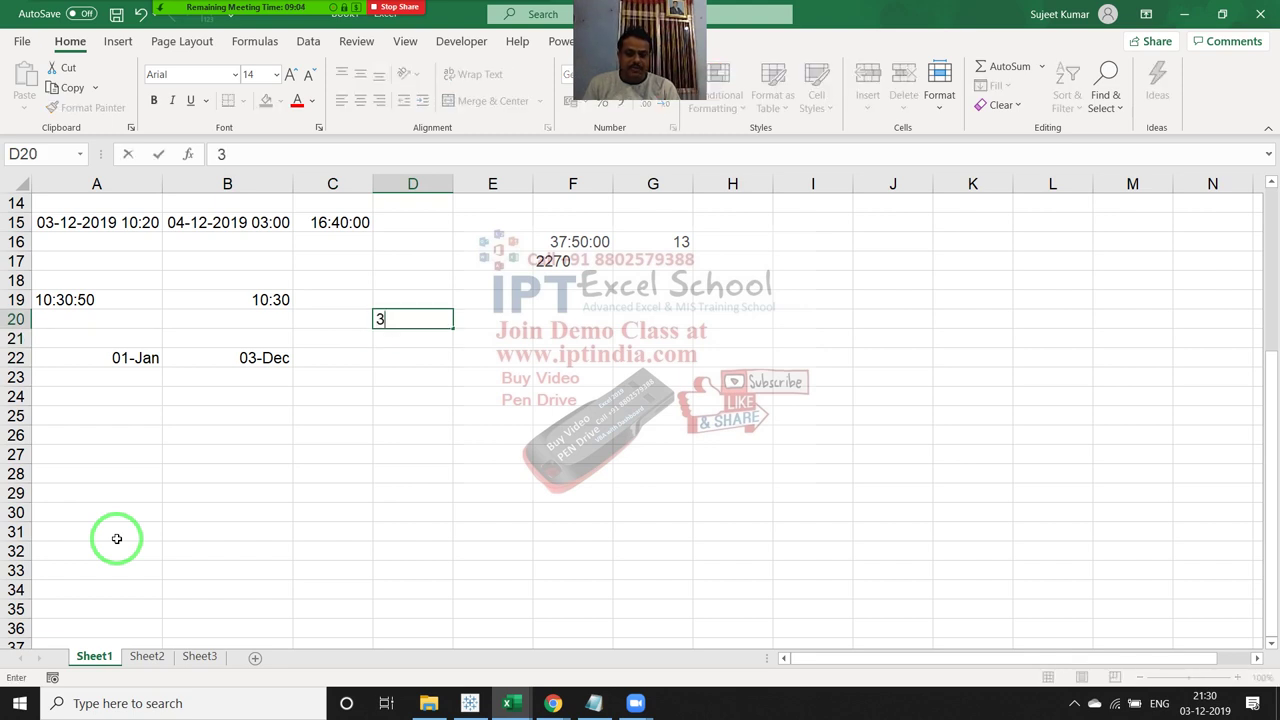
{"action": "type", "text": "65"}
{"action": "key", "text": "Tab"}
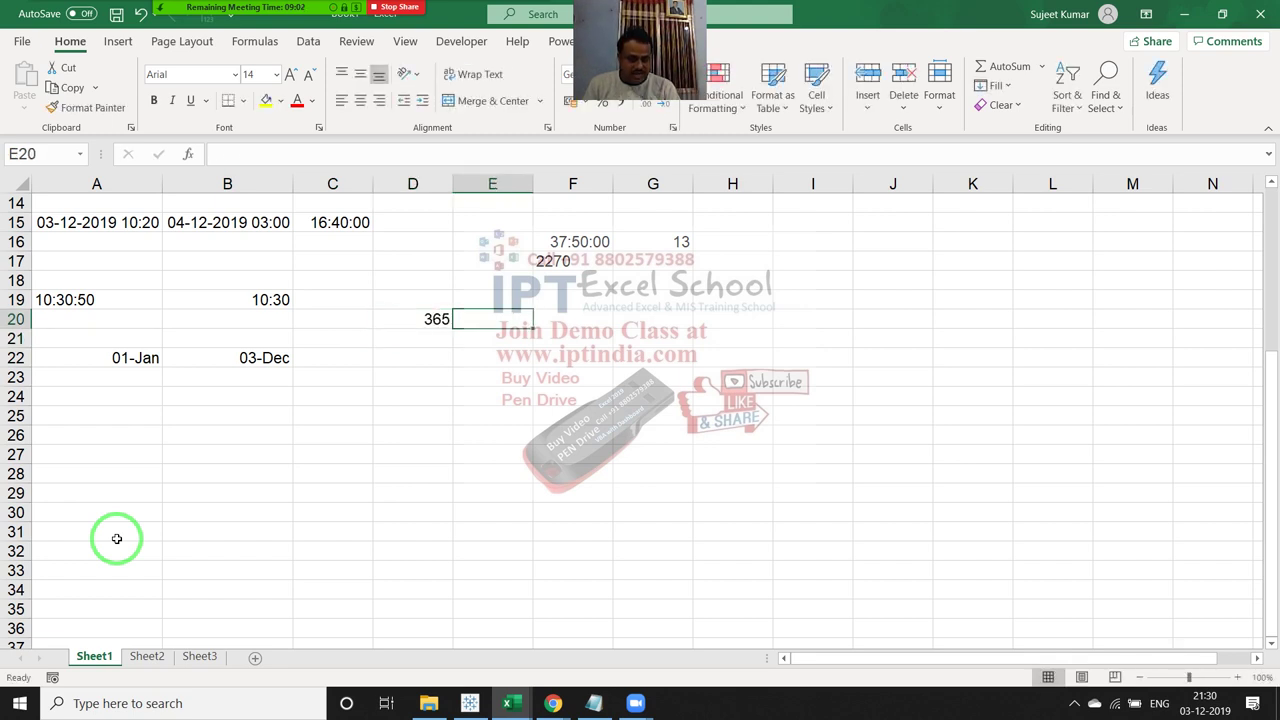
{"action": "type", "text": "8"}
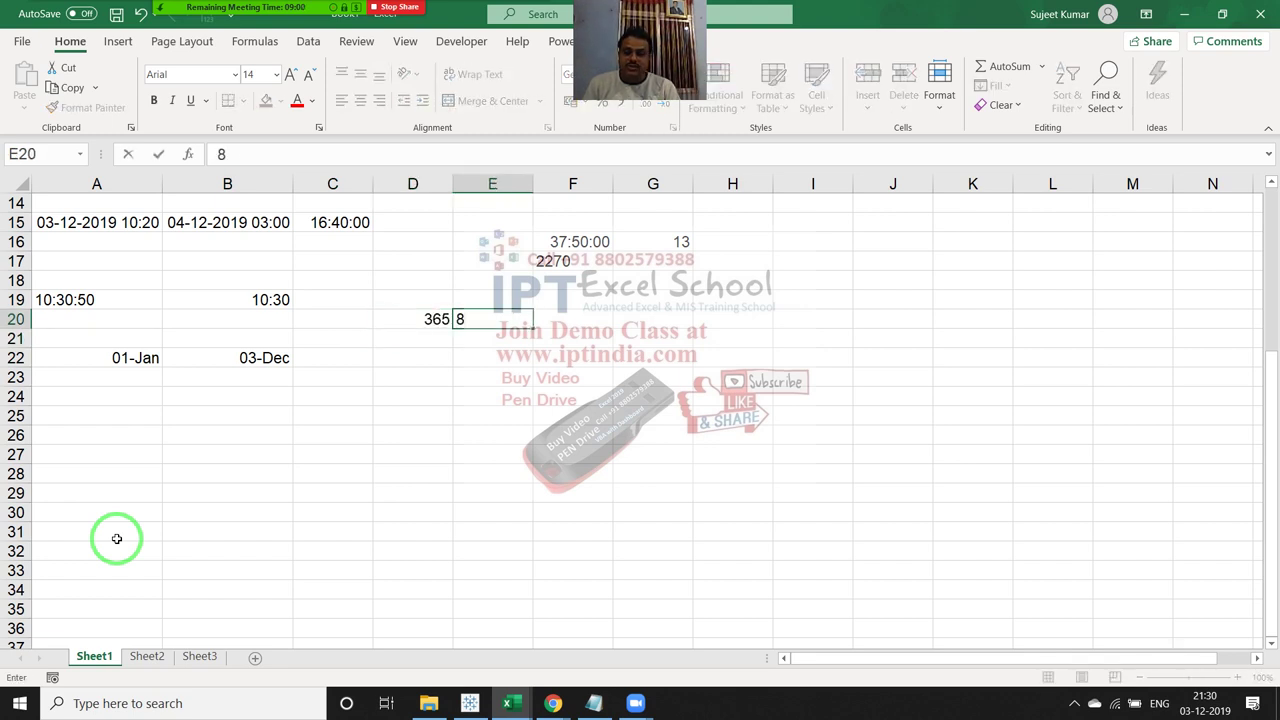
{"action": "type", "text": "5"}
{"action": "type", "text": "000"}
{"action": "key", "text": "Return"}
{"action": "key", "text": "Up"}
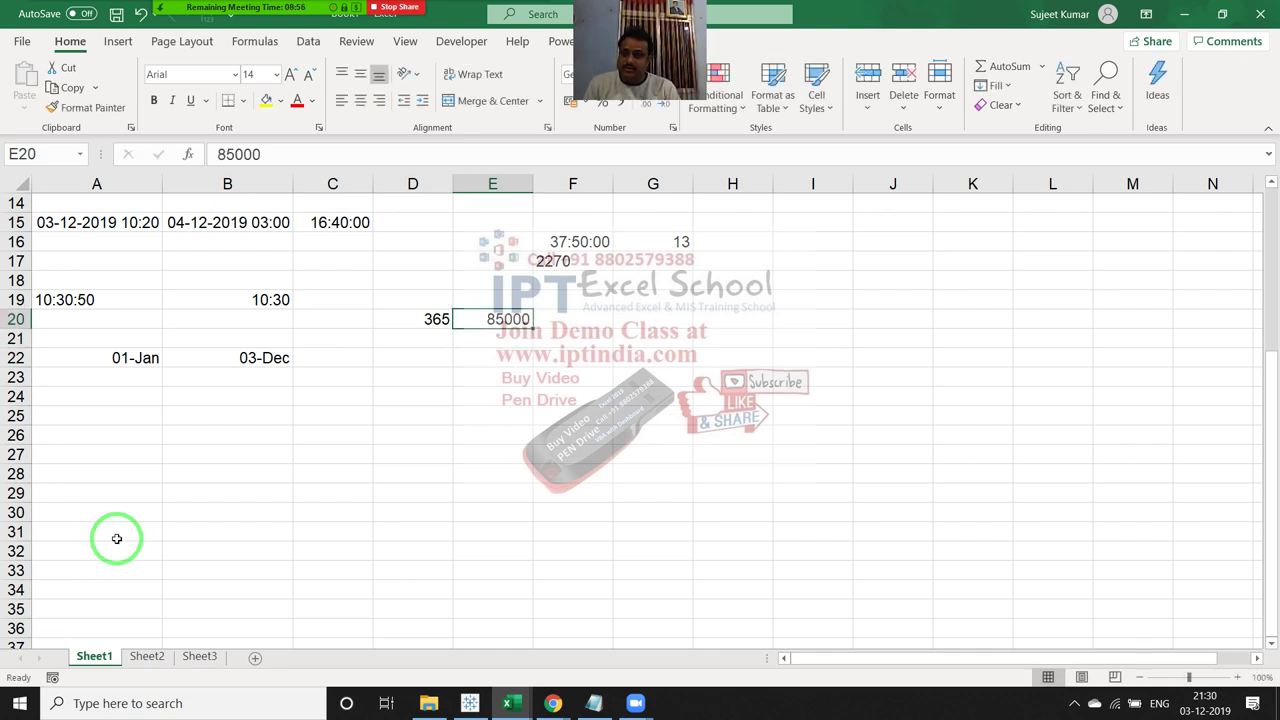
{"action": "key", "text": "Down"}
{"action": "key", "text": "Left"}
{"action": "key", "text": "Left"}
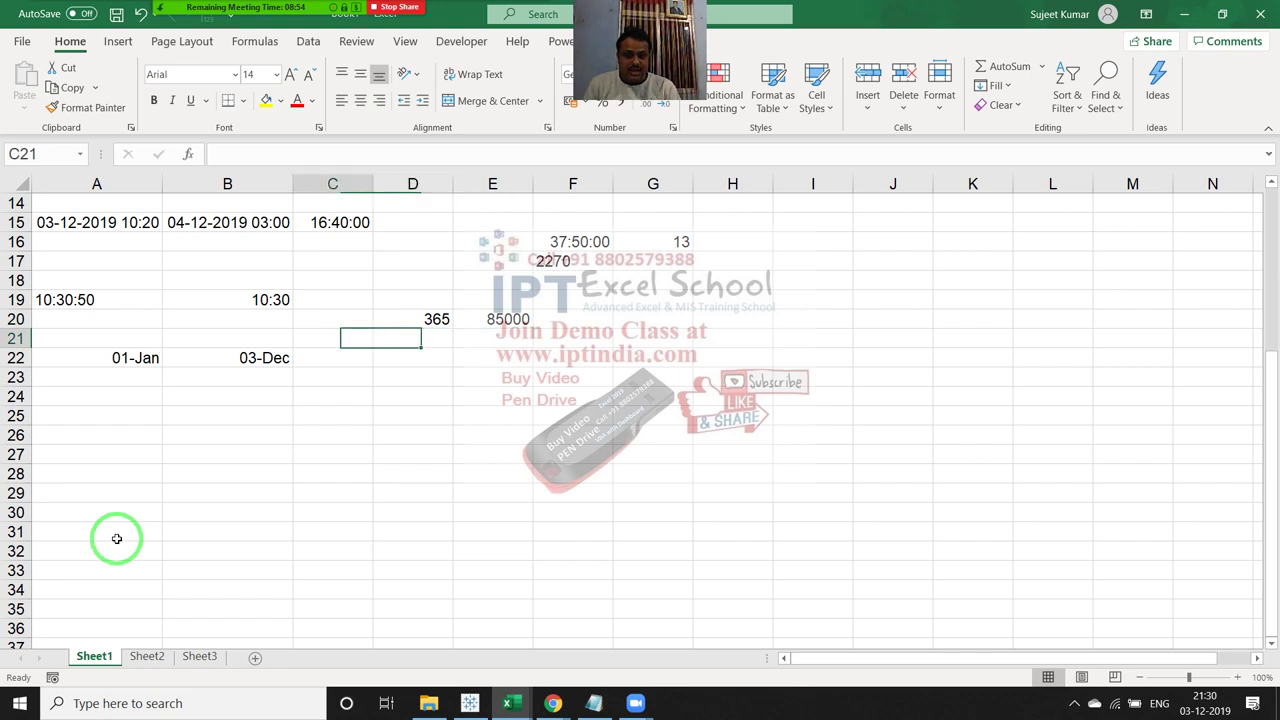
{"action": "key", "text": "Left"}
{"action": "key", "text": "Left"}
{"action": "key", "text": "Down"}
{"action": "key", "text": "Right"}
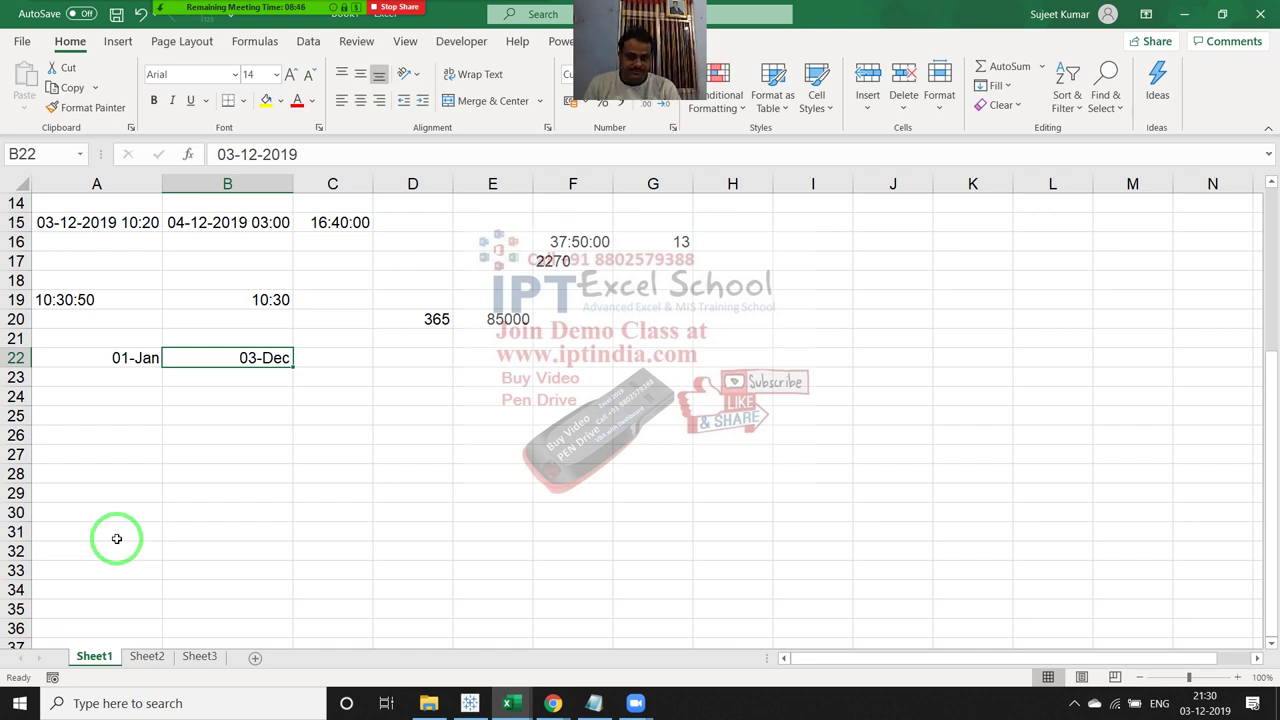
{"action": "key", "text": "Right"}
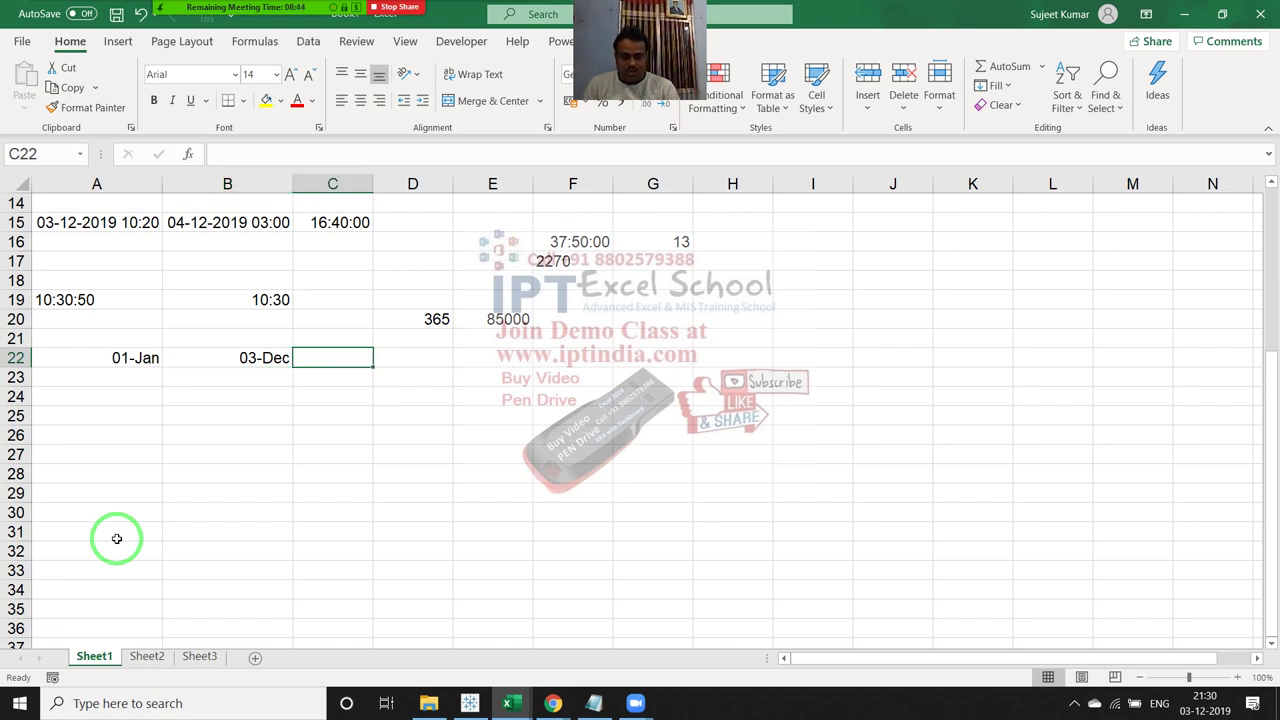
{"action": "type", "text": "=ye"}
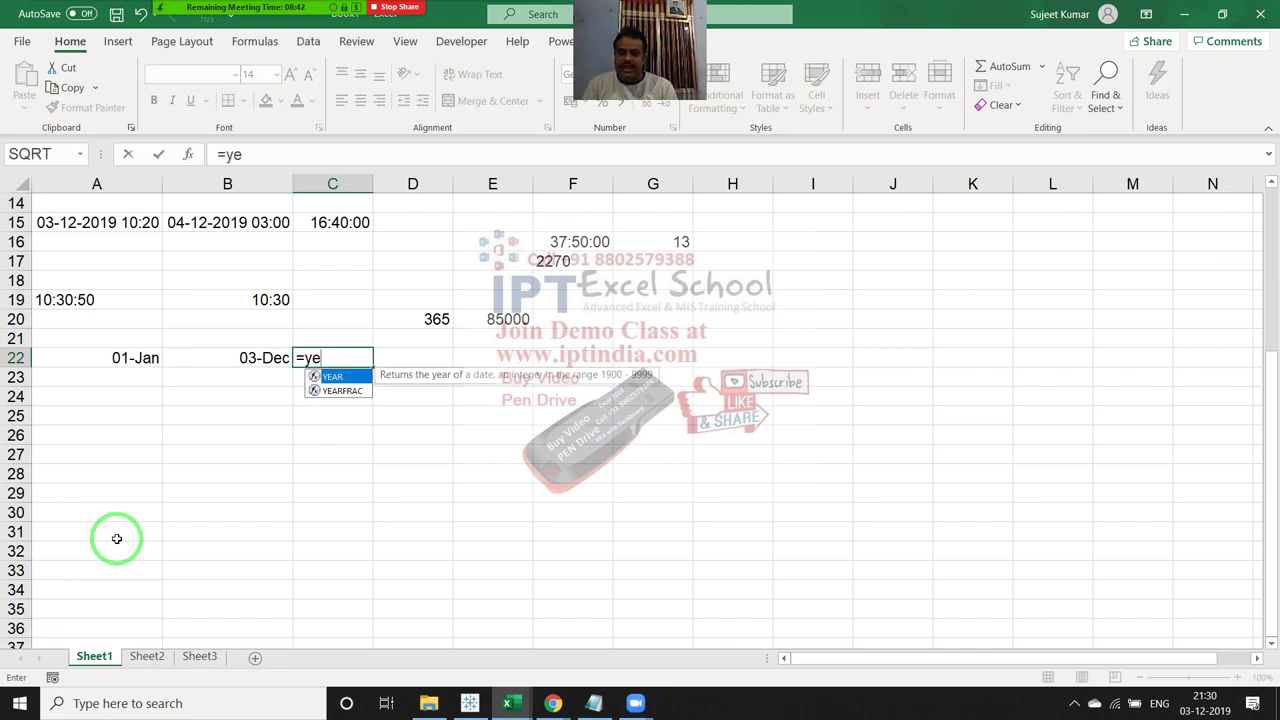
{"action": "key", "text": "Down"}
{"action": "key", "text": "Tab"}
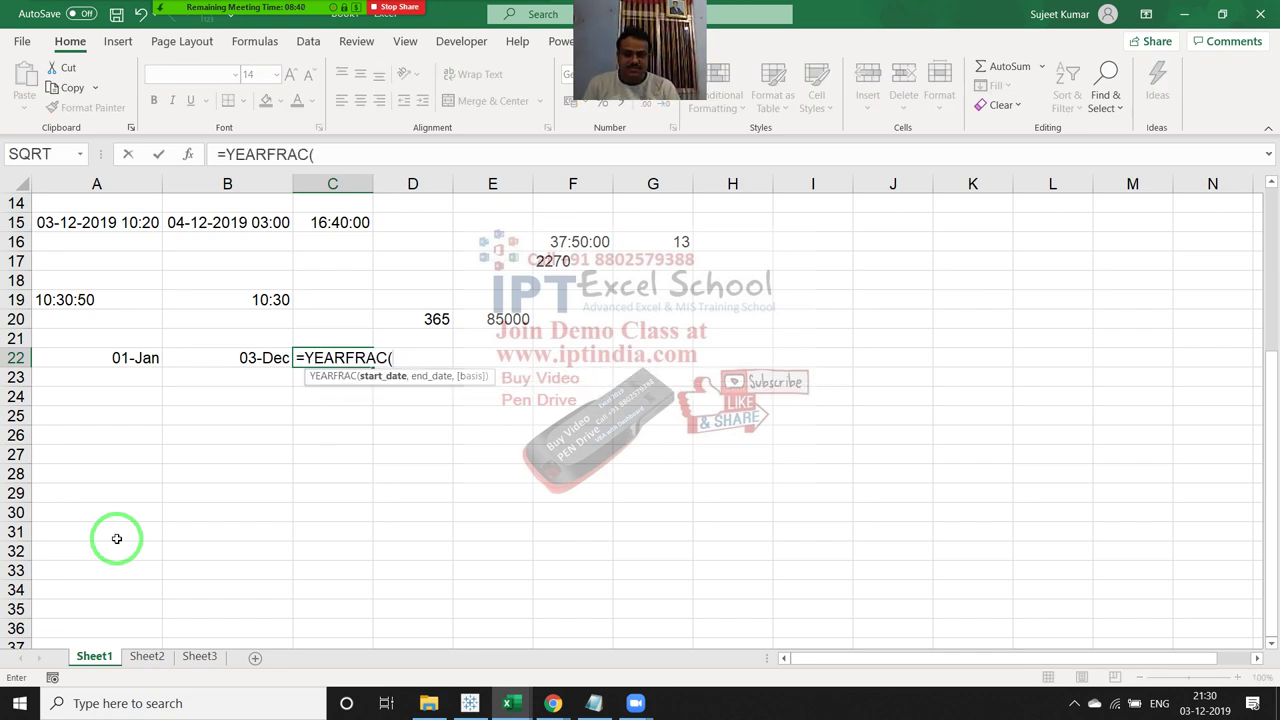
{"action": "key", "text": "Left"}
{"action": "key", "text": "Left"}
{"action": "type", "text": ","}
{"action": "key", "text": "Left"}
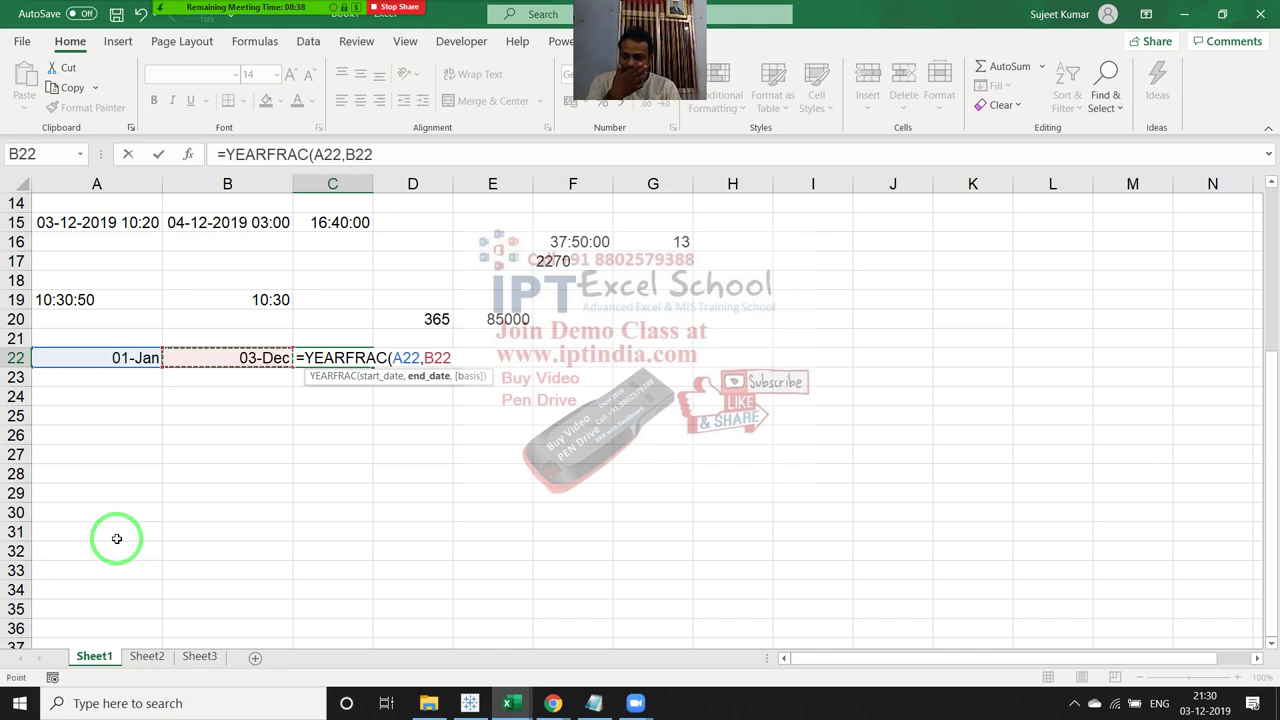
{"action": "key", "text": "Return"}
{"action": "key", "text": "Up"}
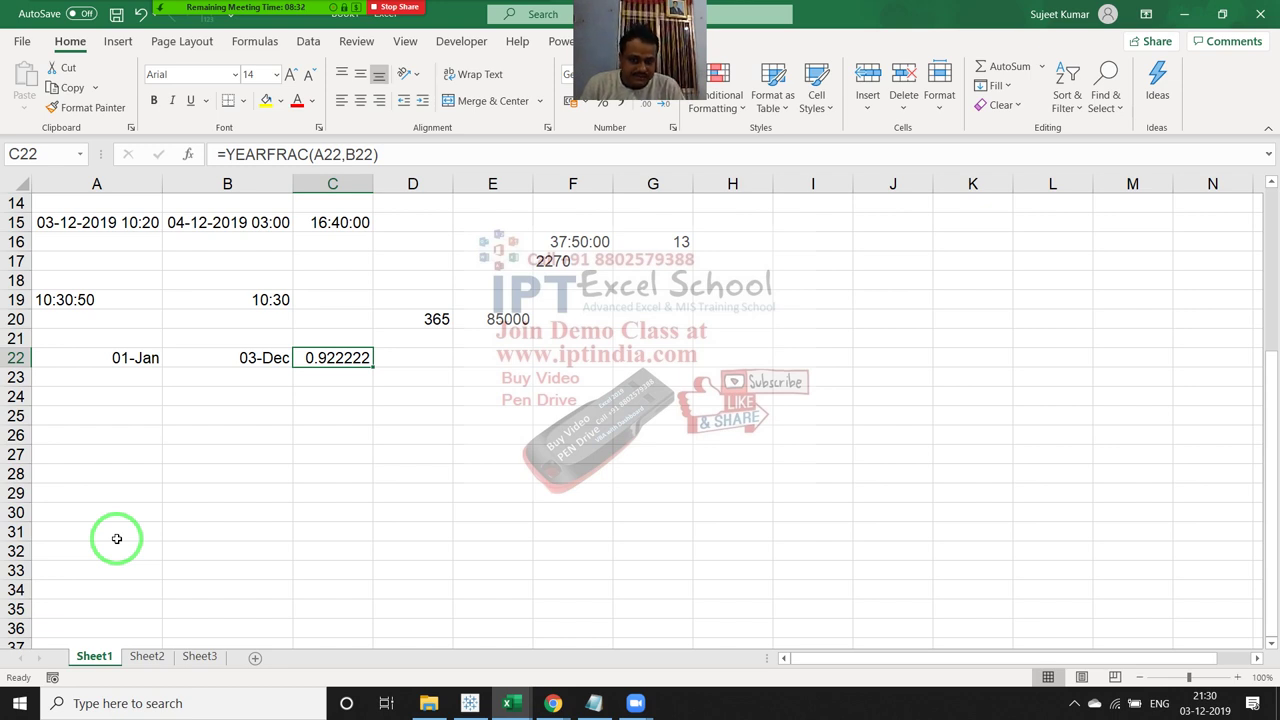
{"action": "key", "text": "Up"}
{"action": "key", "text": "Right"}
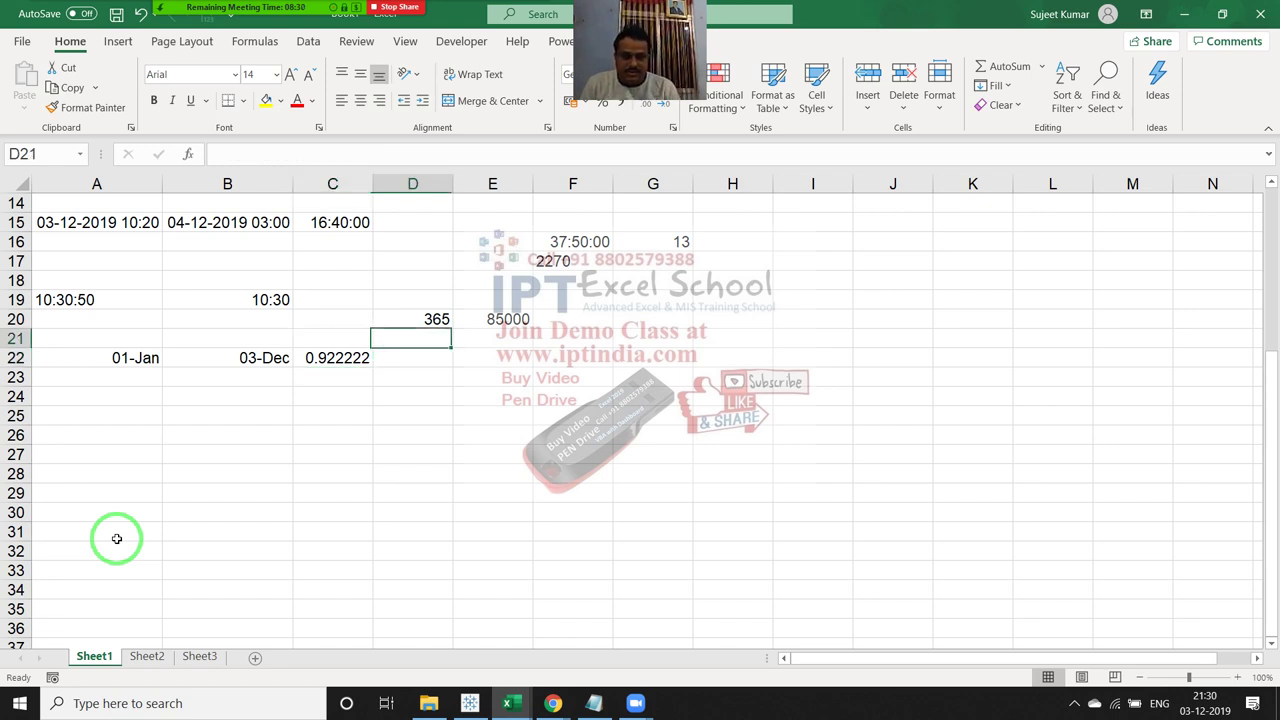
{"action": "type", "text": "="}
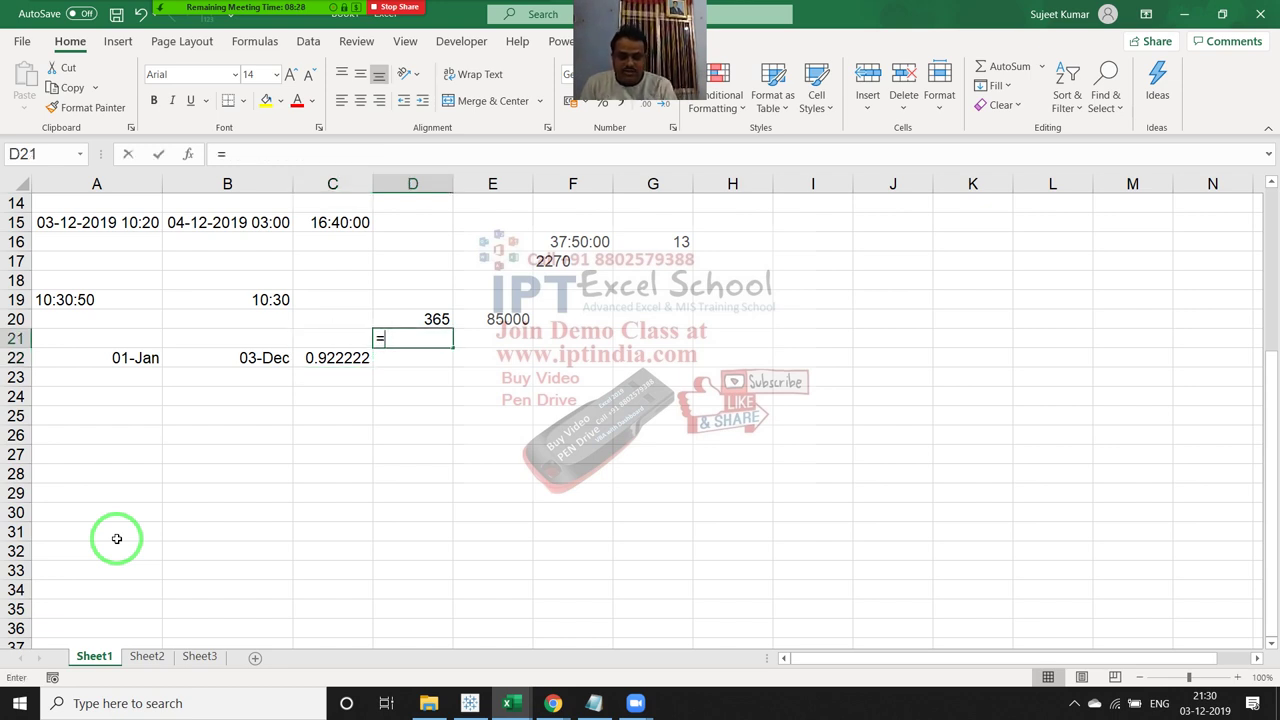
{"action": "key", "text": "Up"}
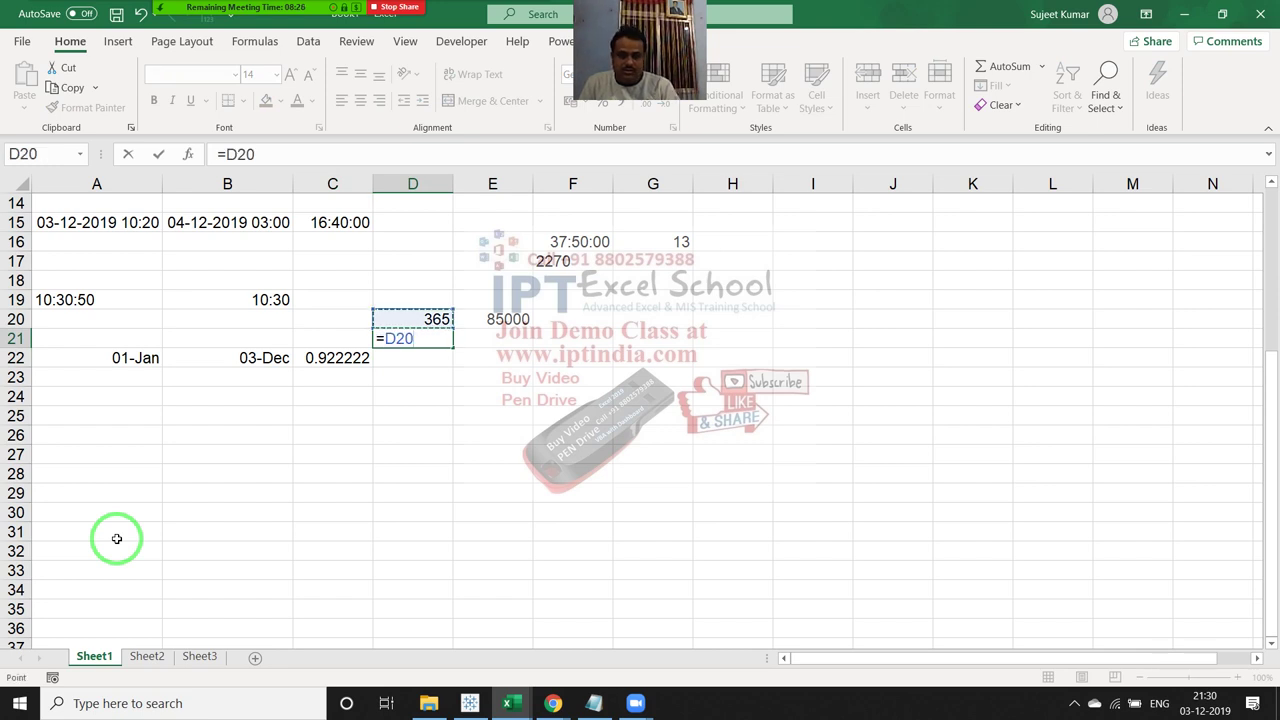
{"action": "key", "text": "Escape"}
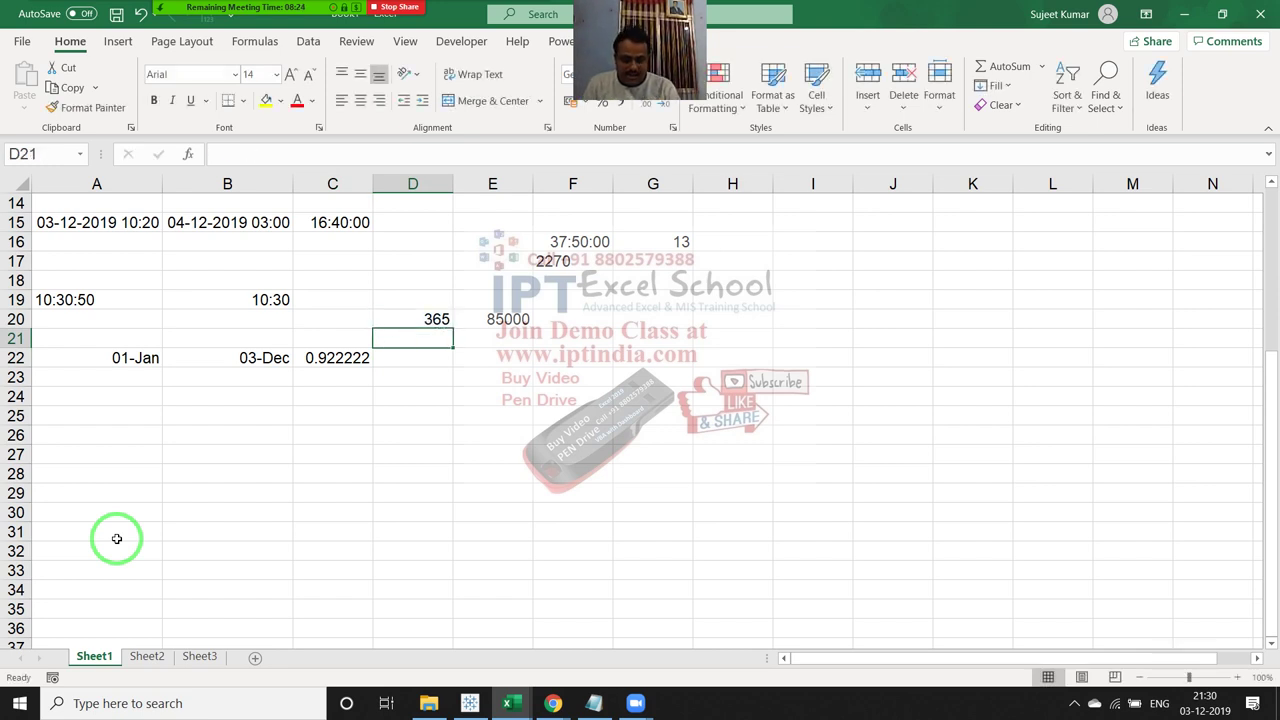
{"action": "key", "text": "Down"}
{"action": "type", "text": "="}
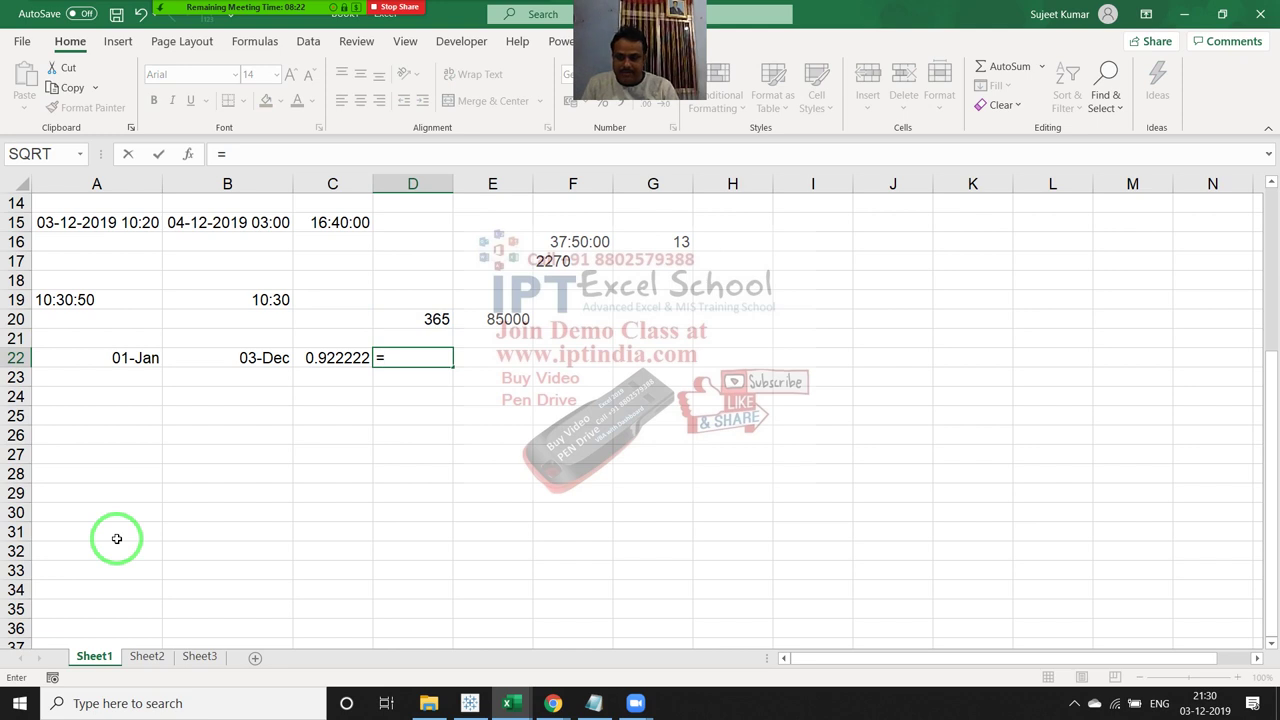
- Complete =B22-A22 in D22 to get the days between the two dates
{"action": "key", "text": "Left"}
{"action": "key", "text": "Left"}
{"action": "type", "text": "-"}
{"action": "key", "text": "Left"}
{"action": "key", "text": "Left"}
{"action": "key", "text": "Left"}
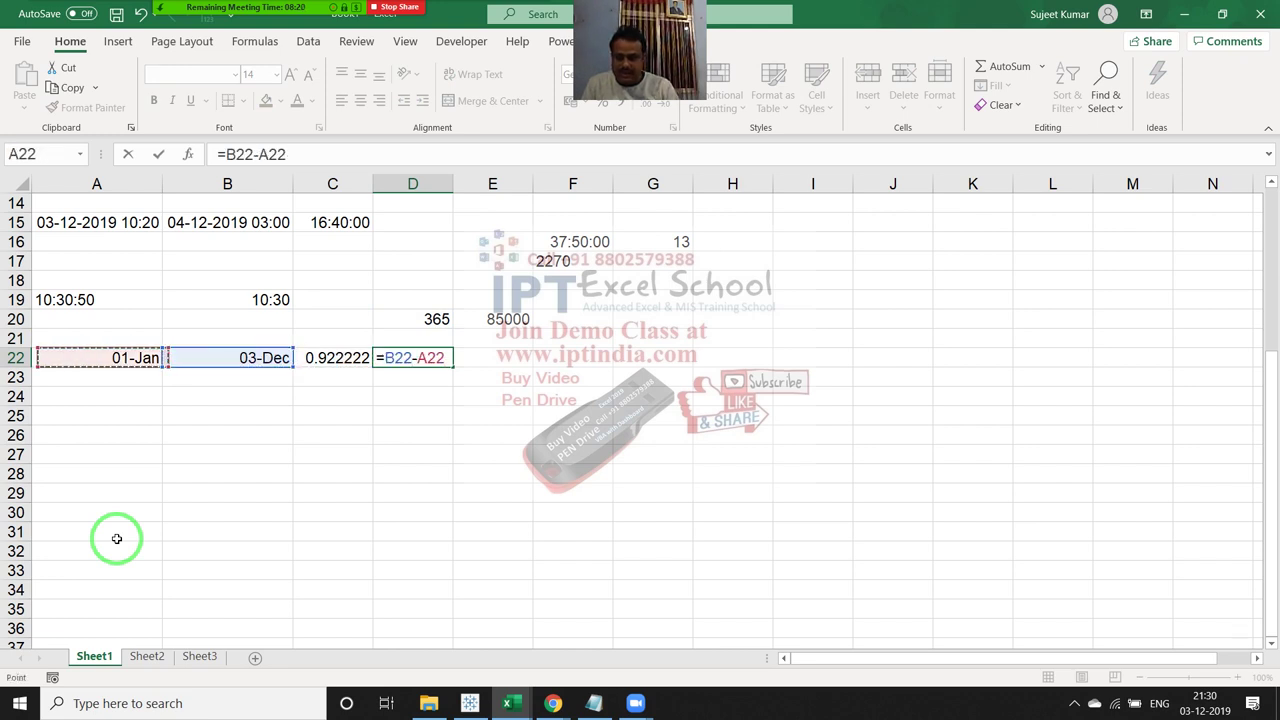
{"action": "key", "text": "Return"}
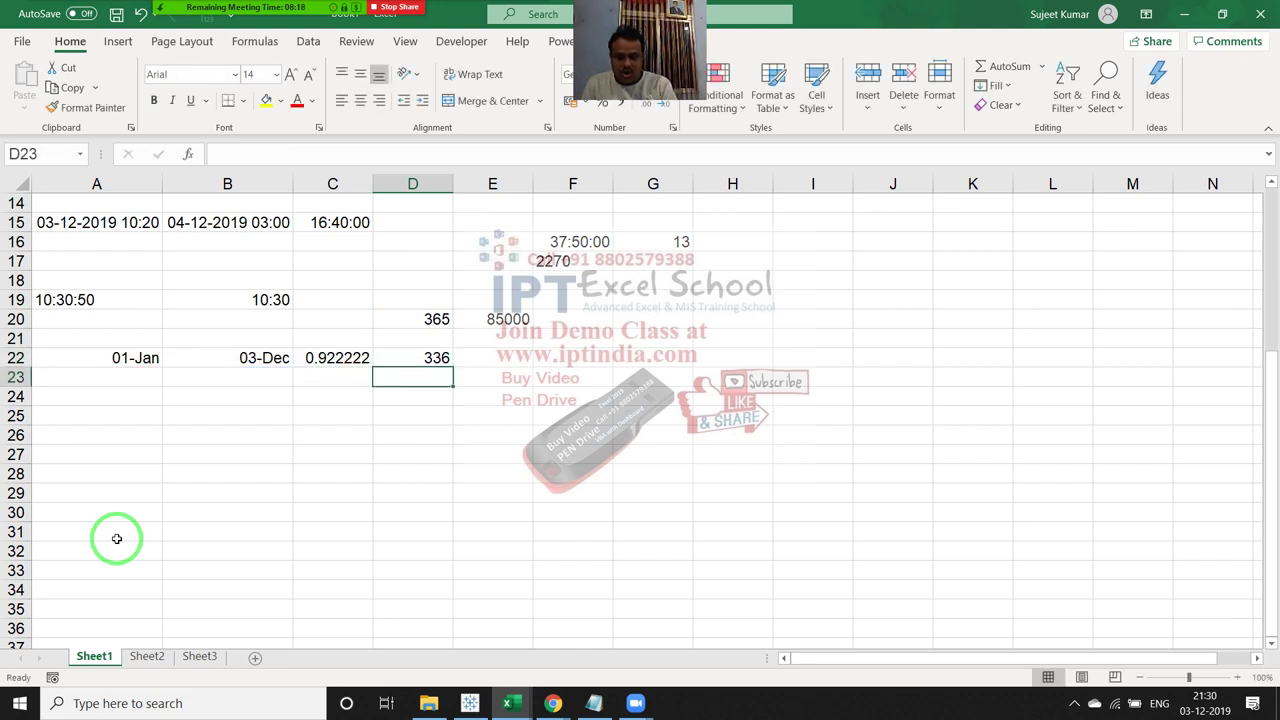
- Divide the D22 day count by 365 in D23
{"action": "type", "text": "="}
{"action": "key", "text": "Up"}
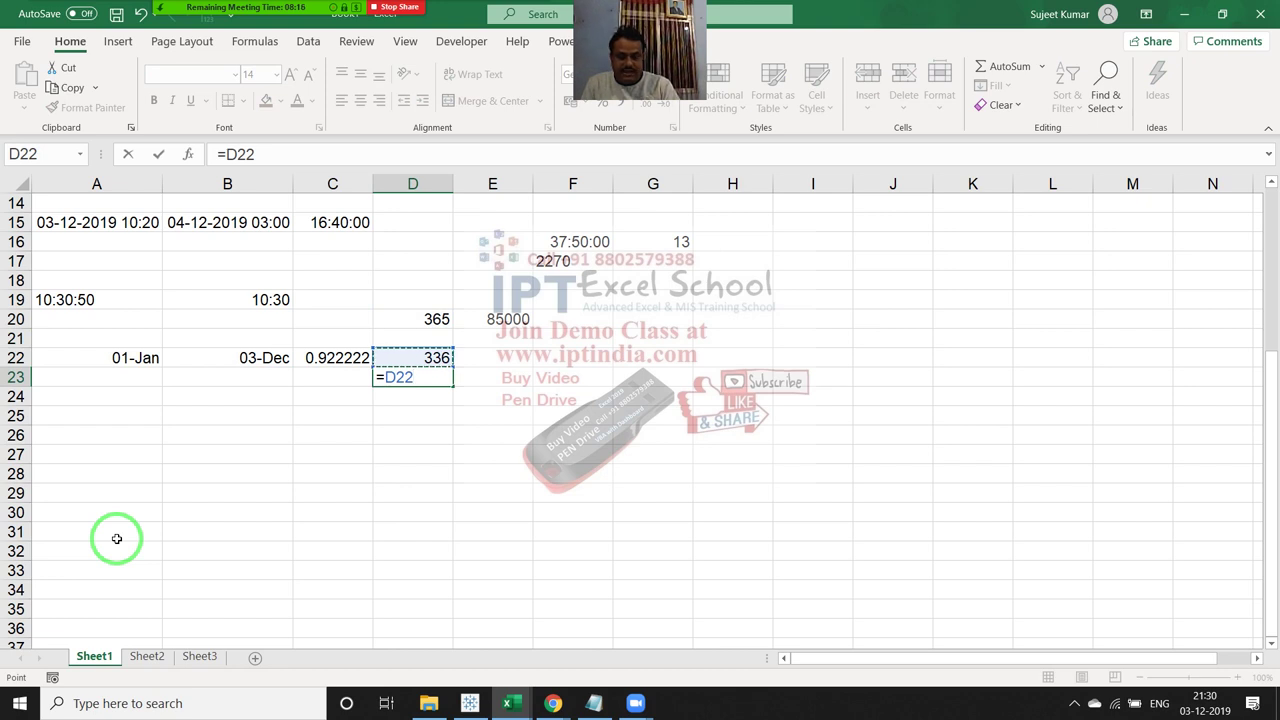
{"action": "type", "text": "/365"}
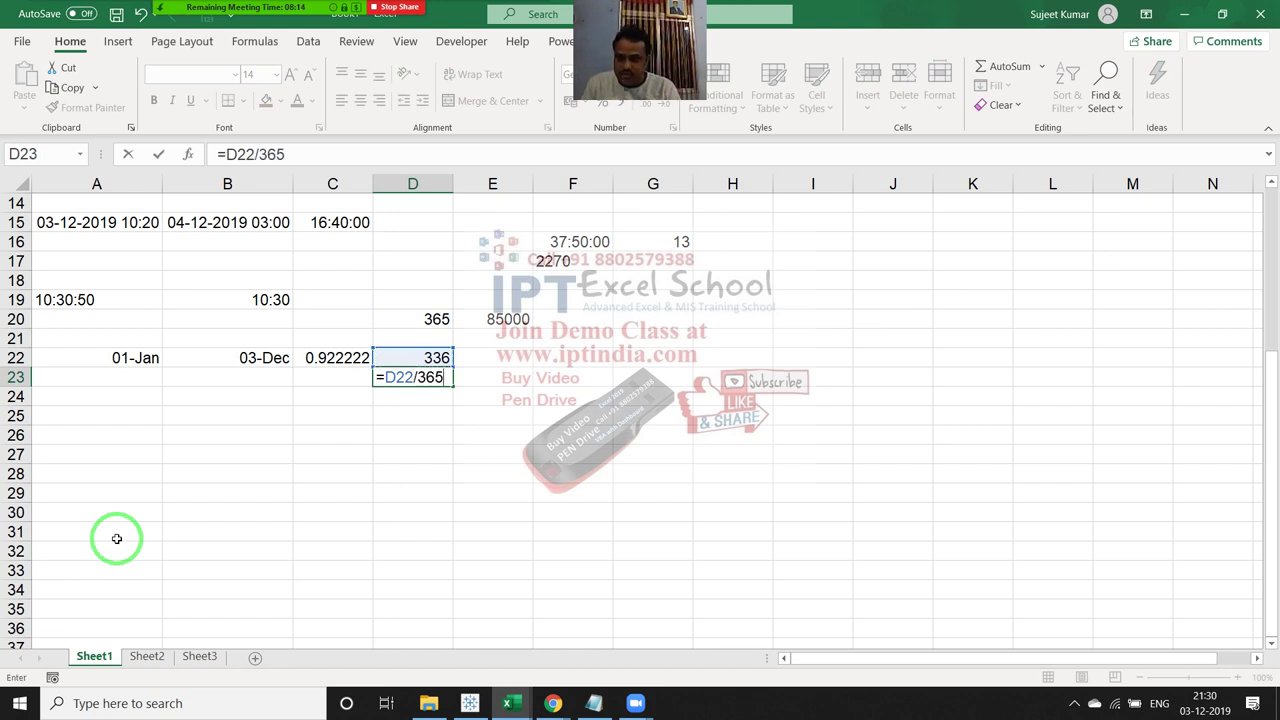
{"action": "key", "text": "Return"}
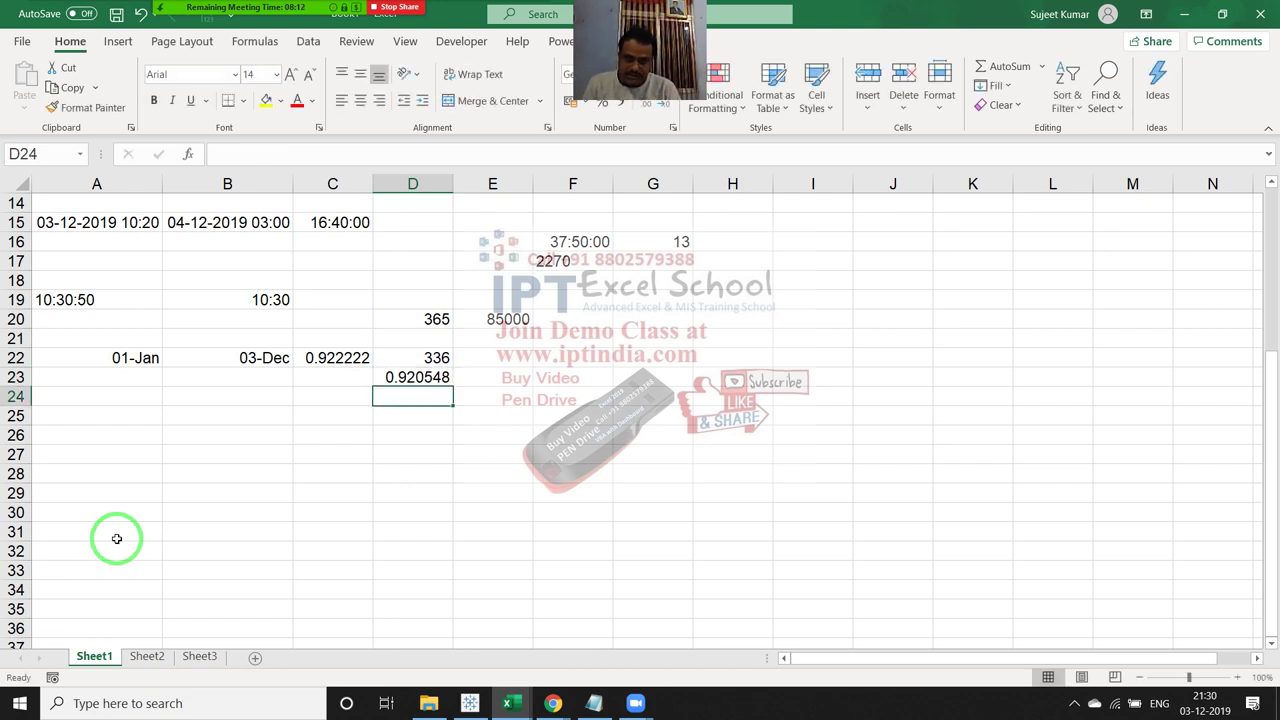
{"action": "key", "text": "Up"}
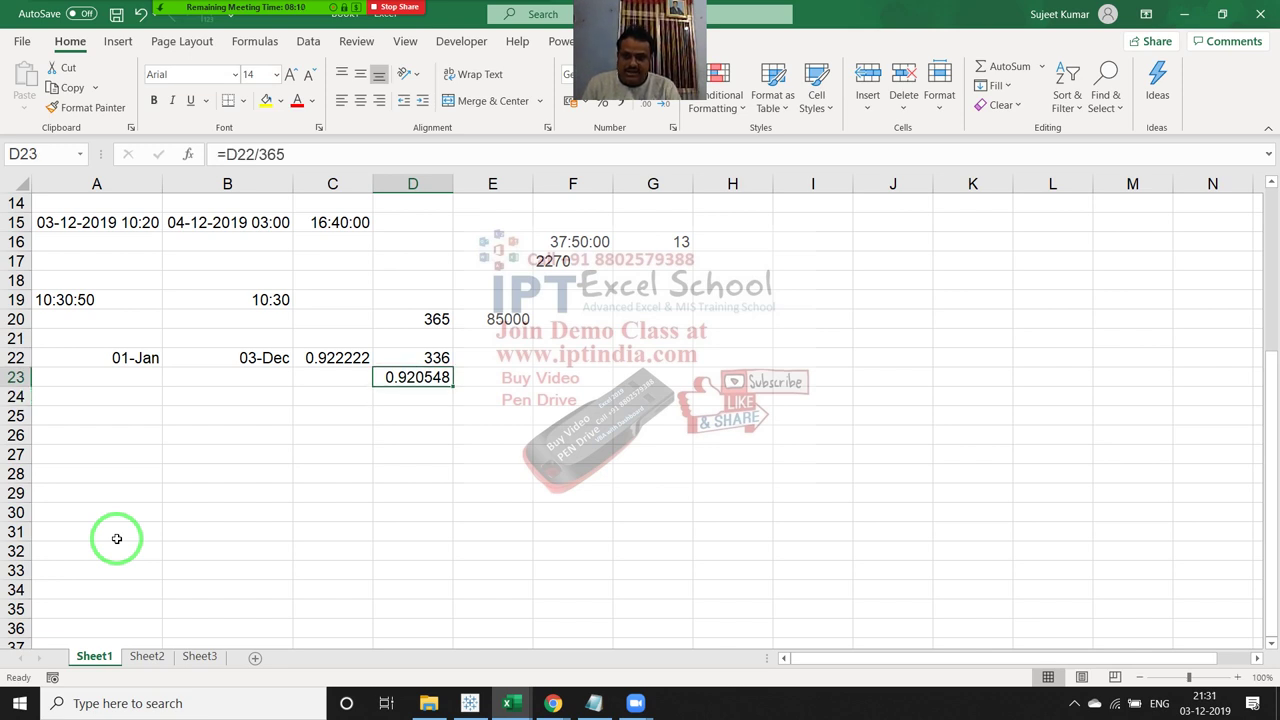
{"action": "key", "text": "Up"}
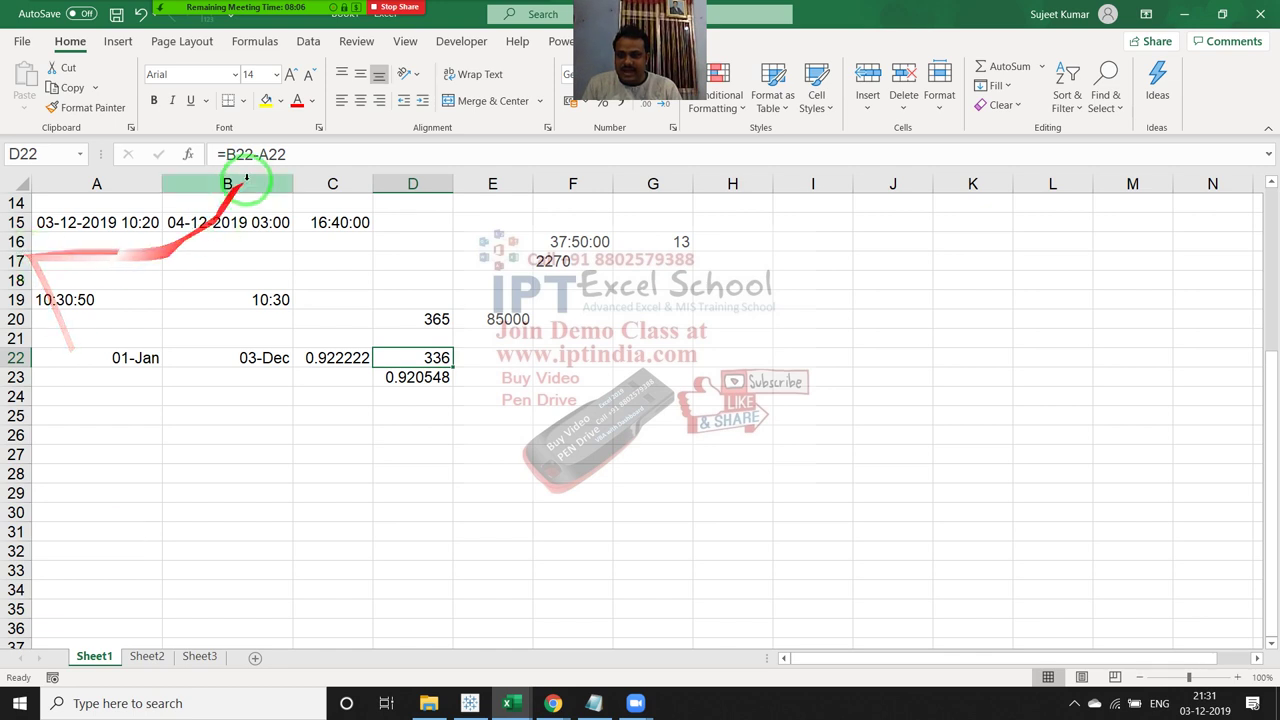
- Change D22 to =B22-A22+1 so it counts 337 days inclusively
{"action": "left_click", "coordinate": [303, 155]}
{"action": "type", "text": "+1"}
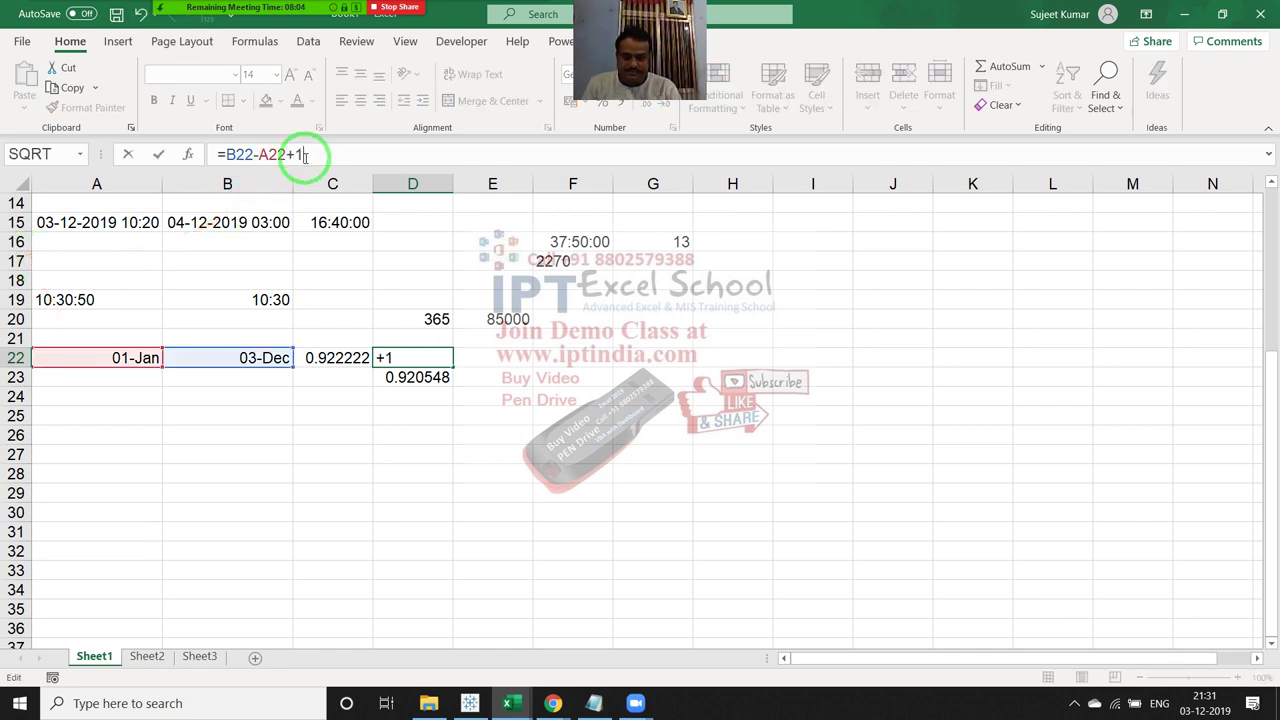
{"action": "key", "text": "Return"}
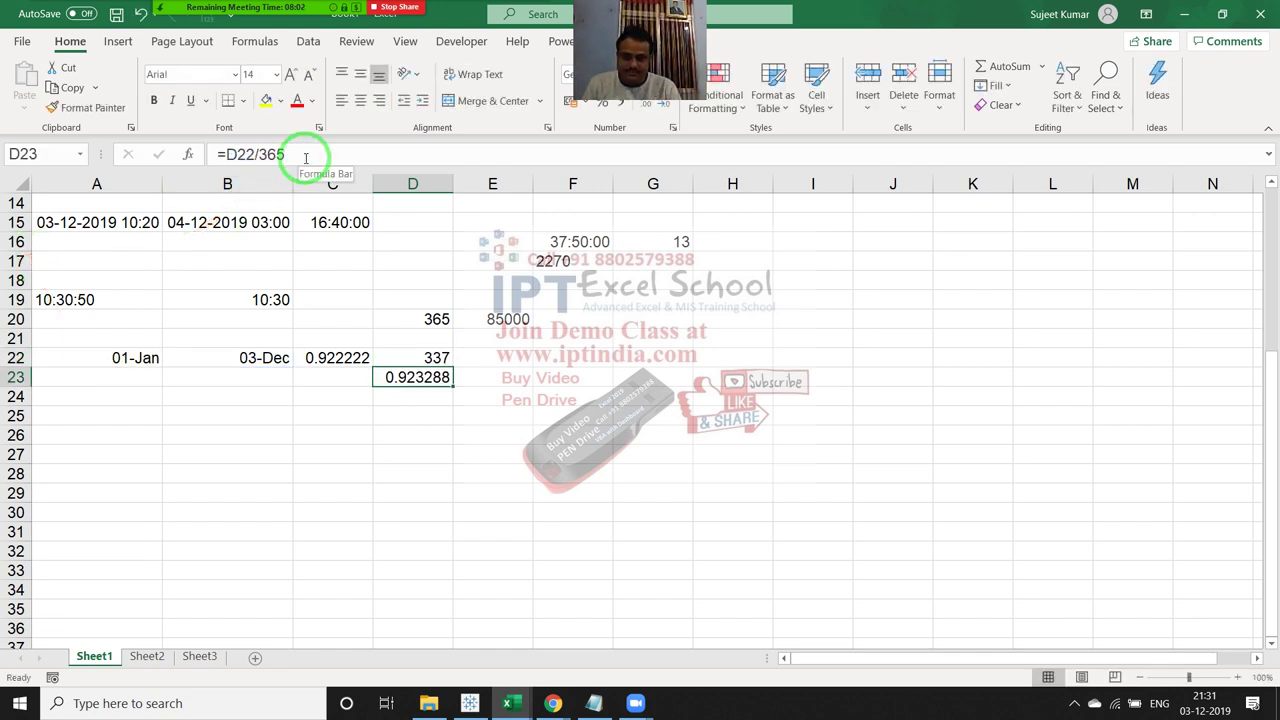
{"action": "key", "text": "Up"}
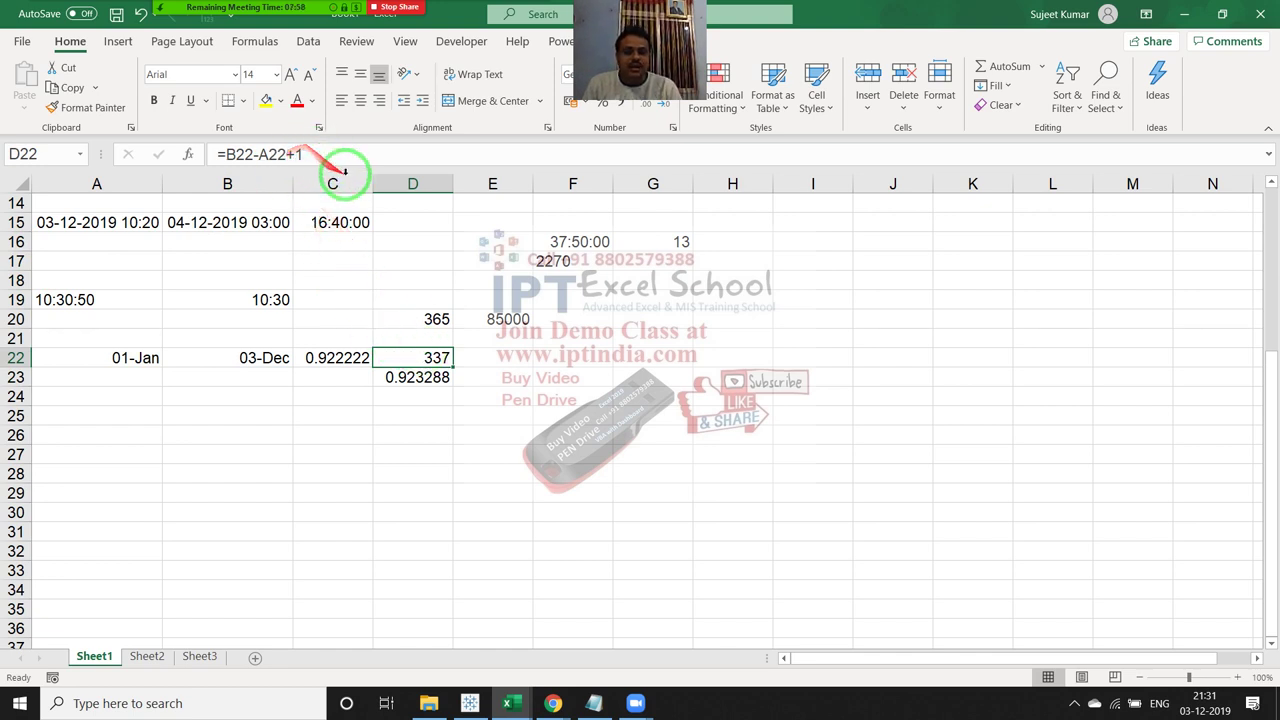
{"action": "scroll", "coordinate": [360, 437], "scroll_direction": "down", "scroll_amount": 3}
- Enter the dates 01-Dec in B29 and 03-Dec in C29
{"action": "left_click", "coordinate": [195, 314]}
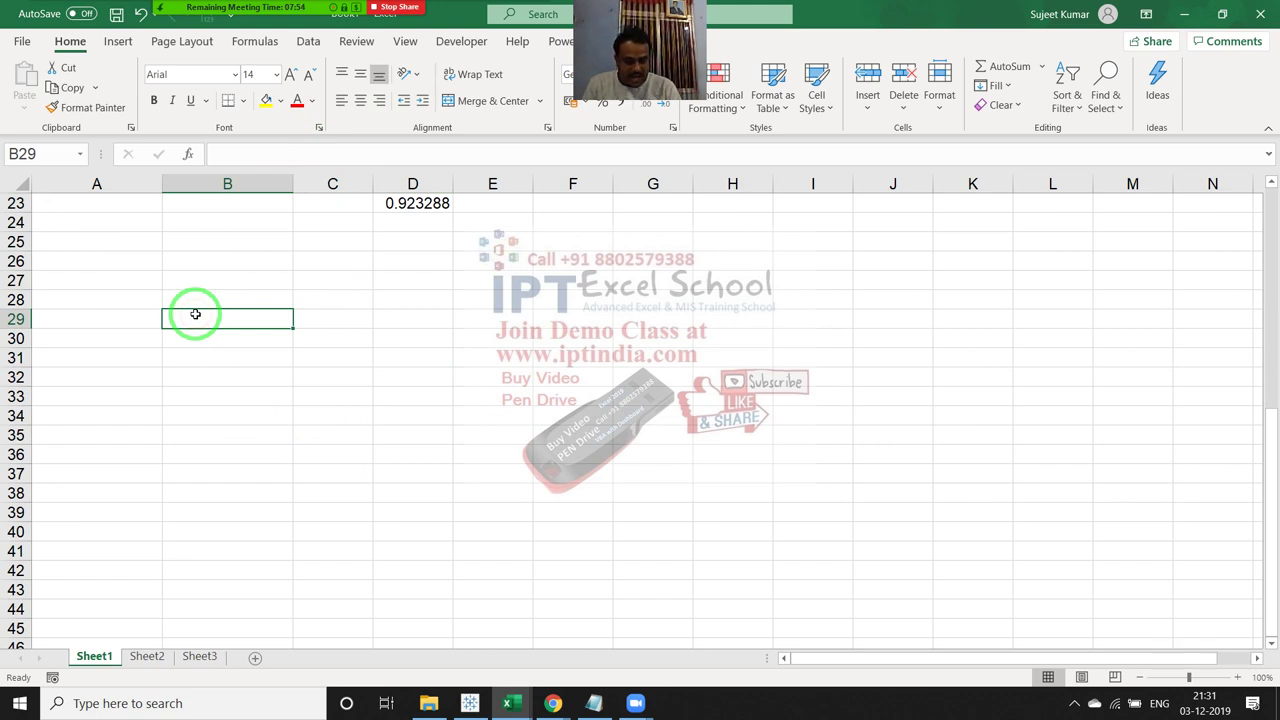
{"action": "type", "text": "1-"}
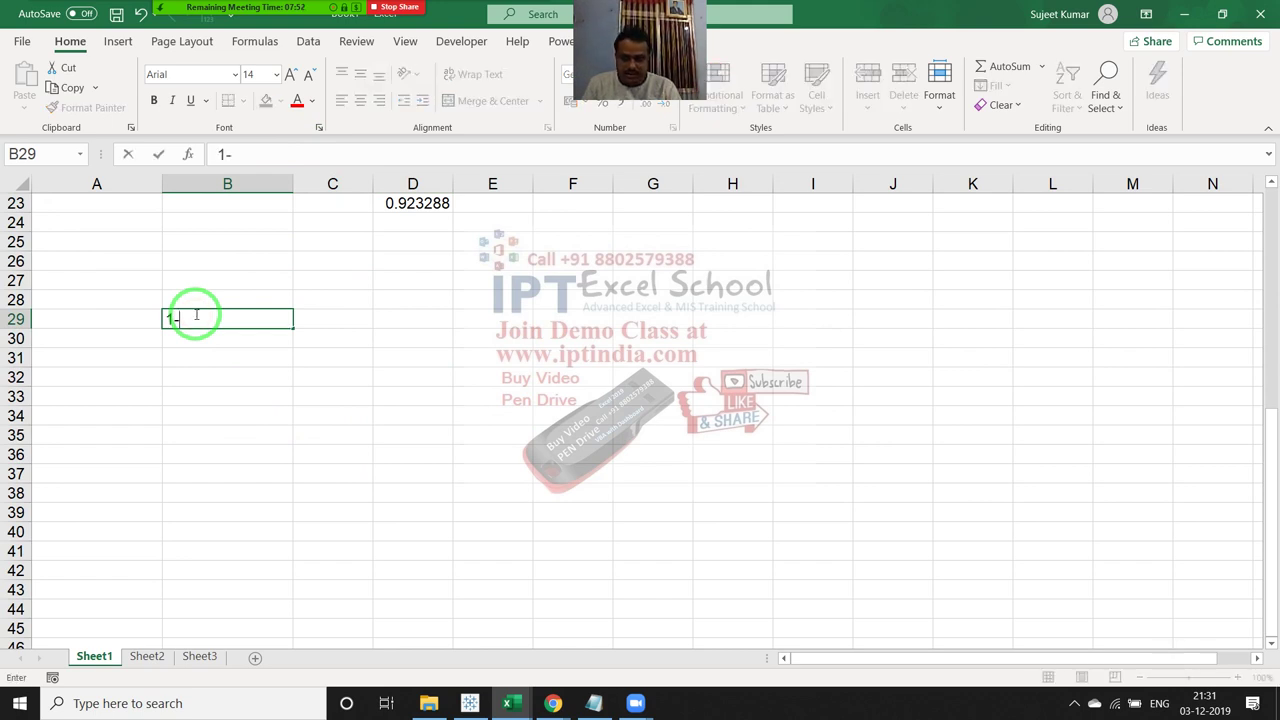
{"action": "type", "text": "12"}
{"action": "key", "text": "Tab"}
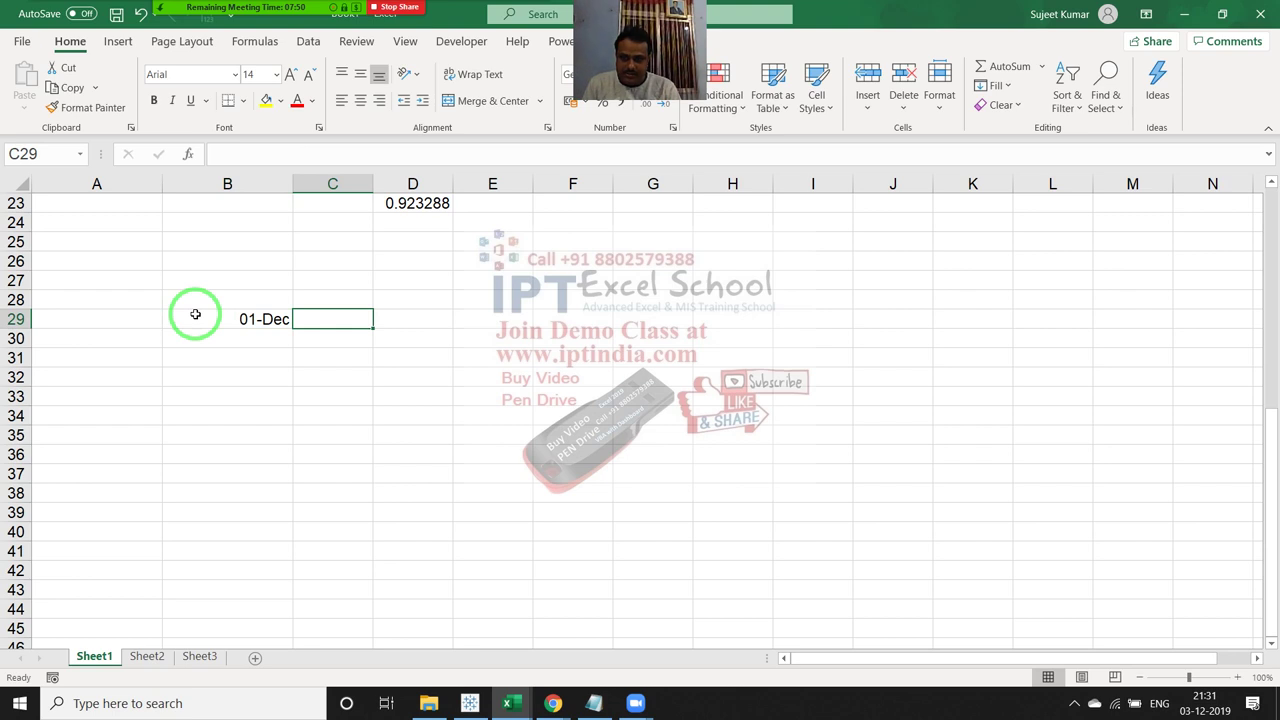
{"action": "type", "text": "03-"}
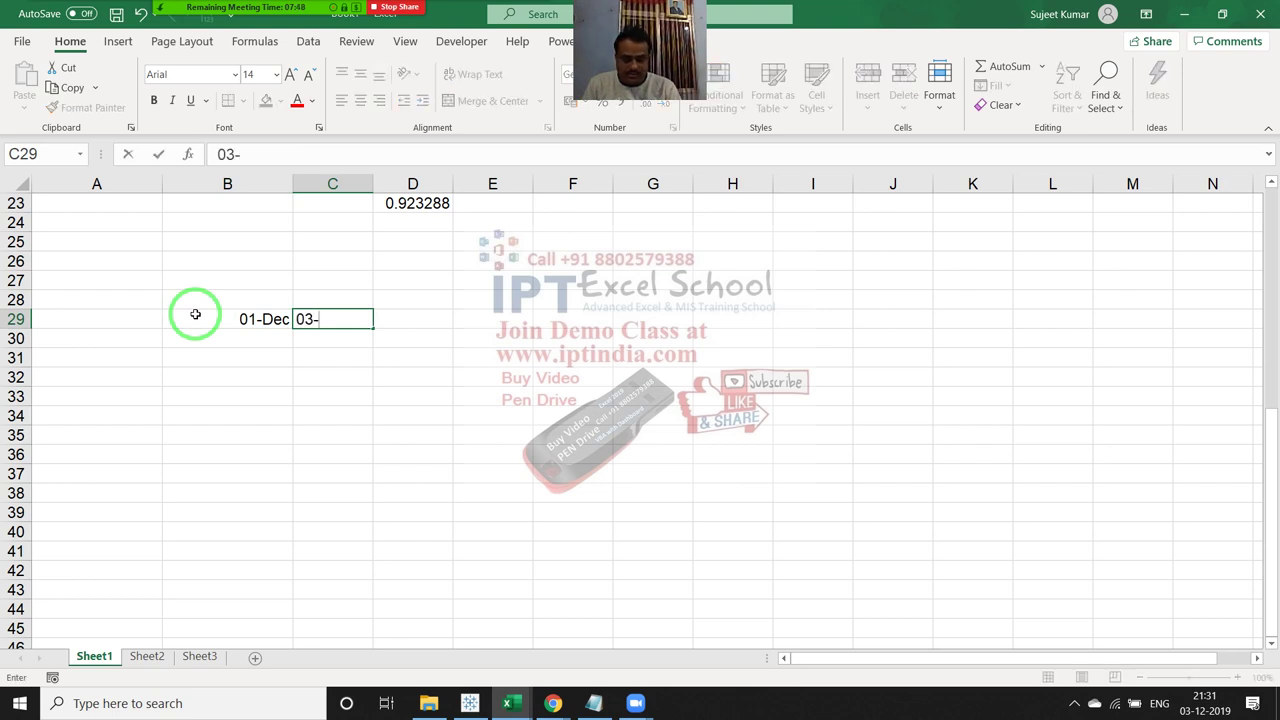
{"action": "type", "text": "12"}
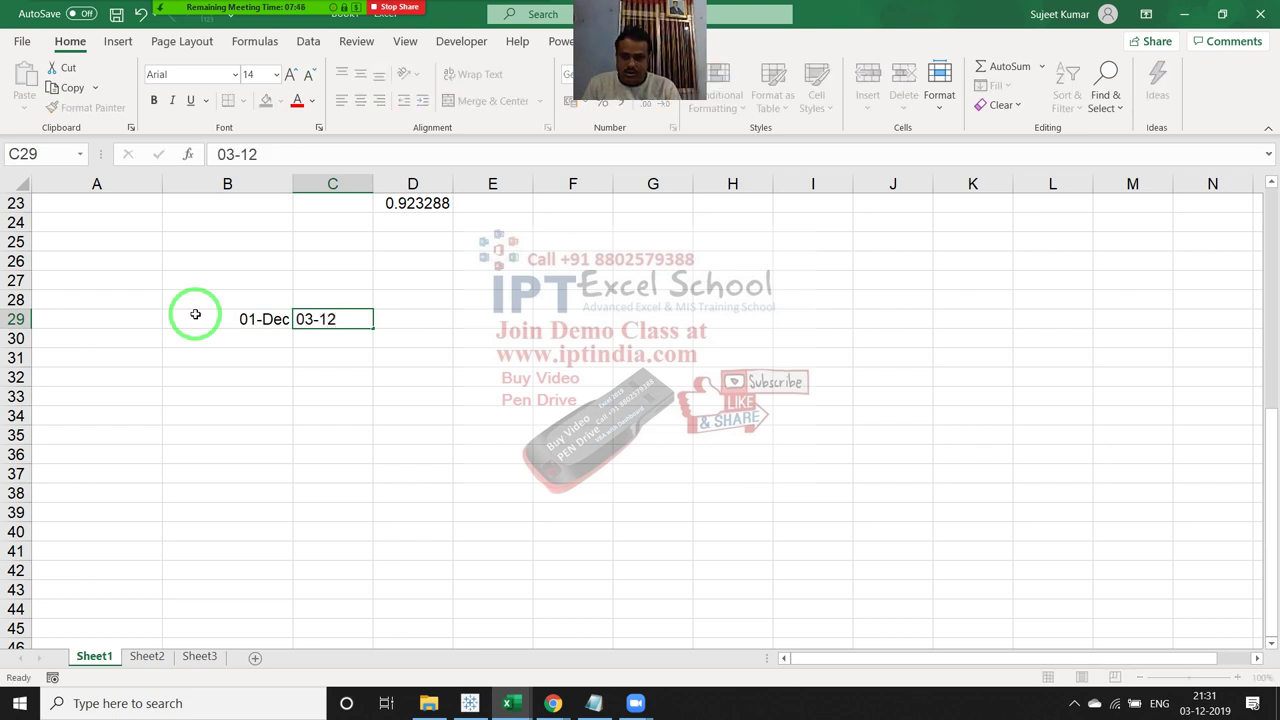
{"action": "key", "text": "Return"}
{"action": "key", "text": "Up"}
{"action": "key", "text": "Left"}
- Enter =C29-B29 in D29 for the day difference between the dates
{"action": "key", "text": "Right"}
{"action": "key", "text": "Right"}
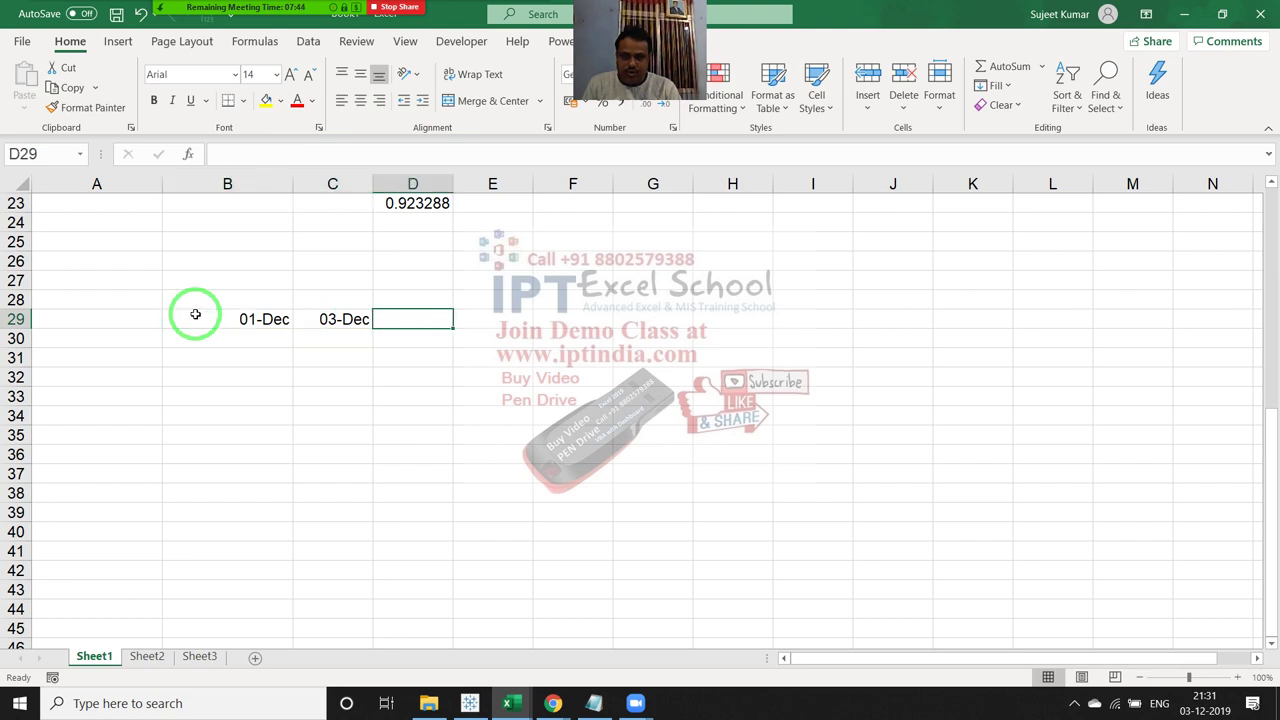
{"action": "type", "text": "="}
{"action": "key", "text": "Left"}
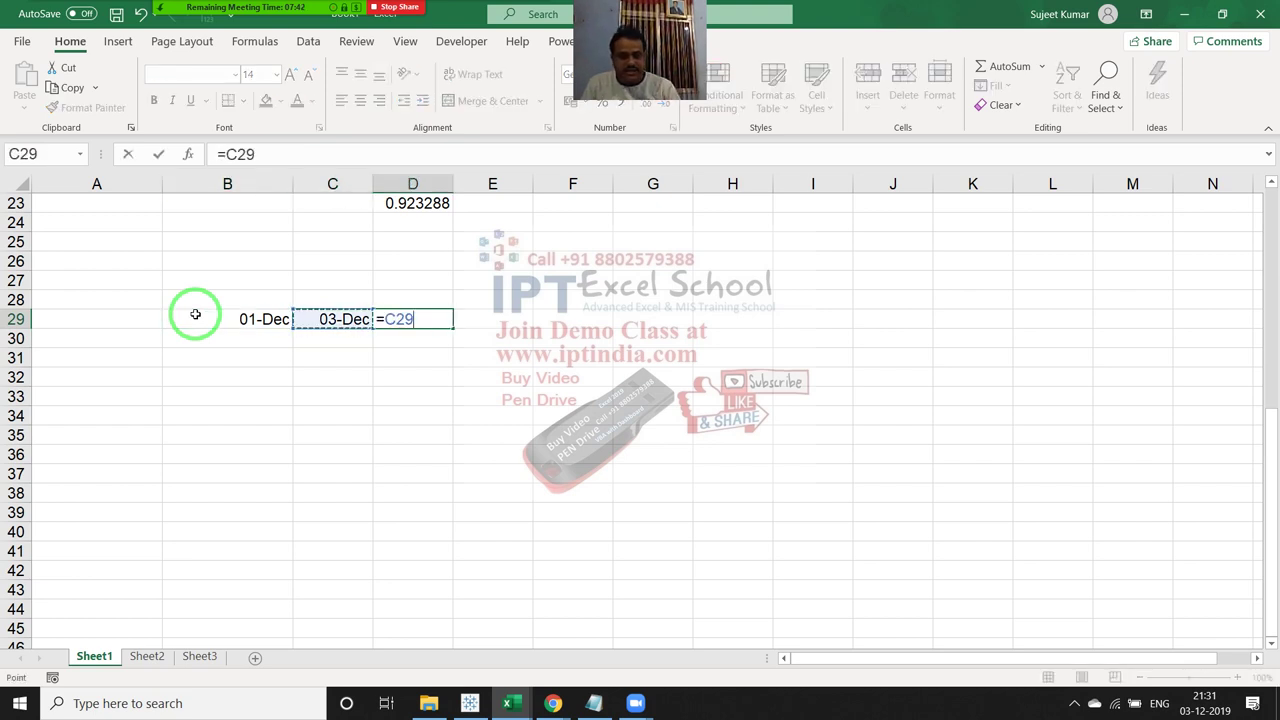
{"action": "type", "text": "-"}
{"action": "key", "text": "Left"}
{"action": "key", "text": "Left"}
{"action": "key", "text": "Return"}
{"action": "key", "text": "Up"}
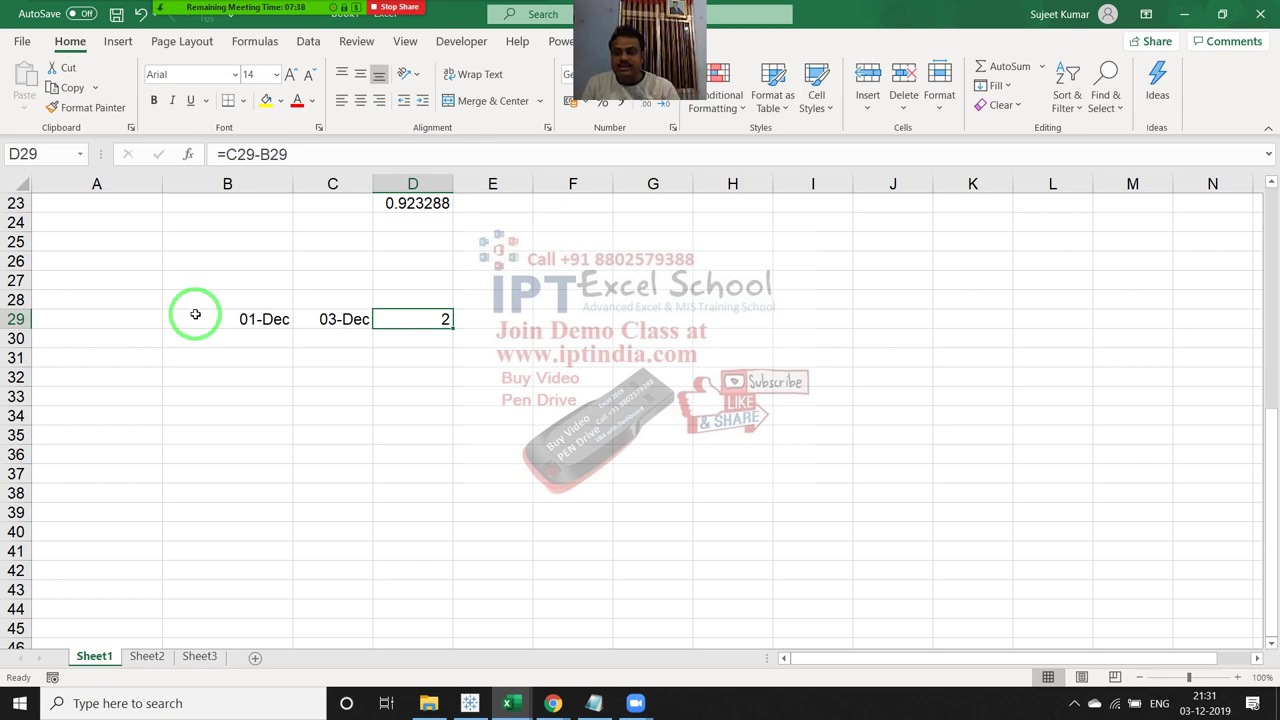
{"action": "key", "text": "Left"}
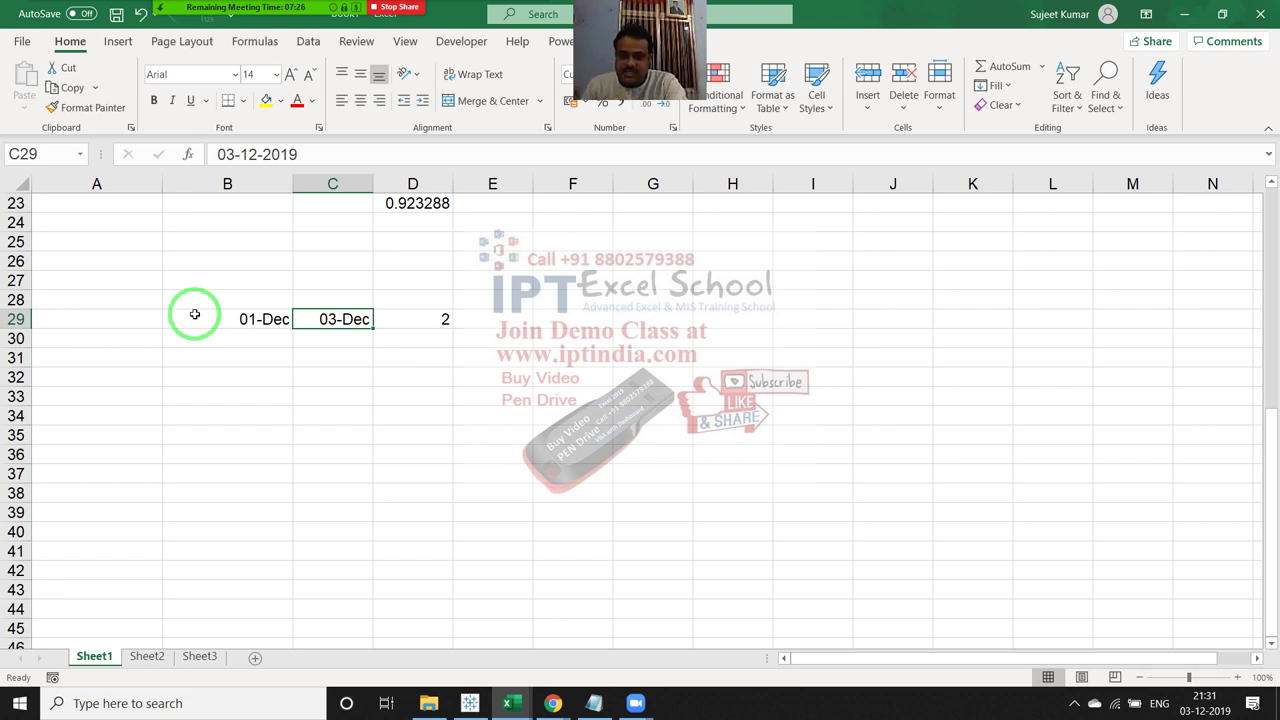
{"action": "key", "text": "Right"}
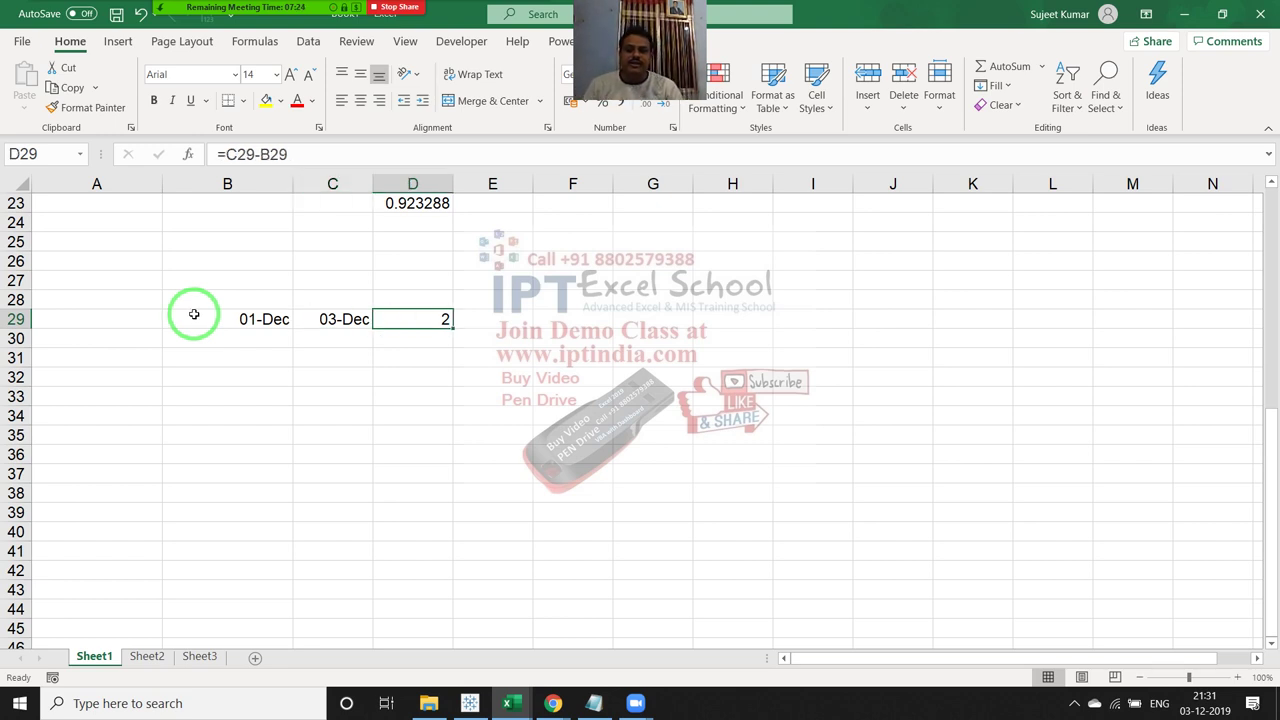
- Change D29 to =C29-B29+1 for an inclusive count of 3, then clear it
{"action": "left_click", "coordinate": [298, 154]}
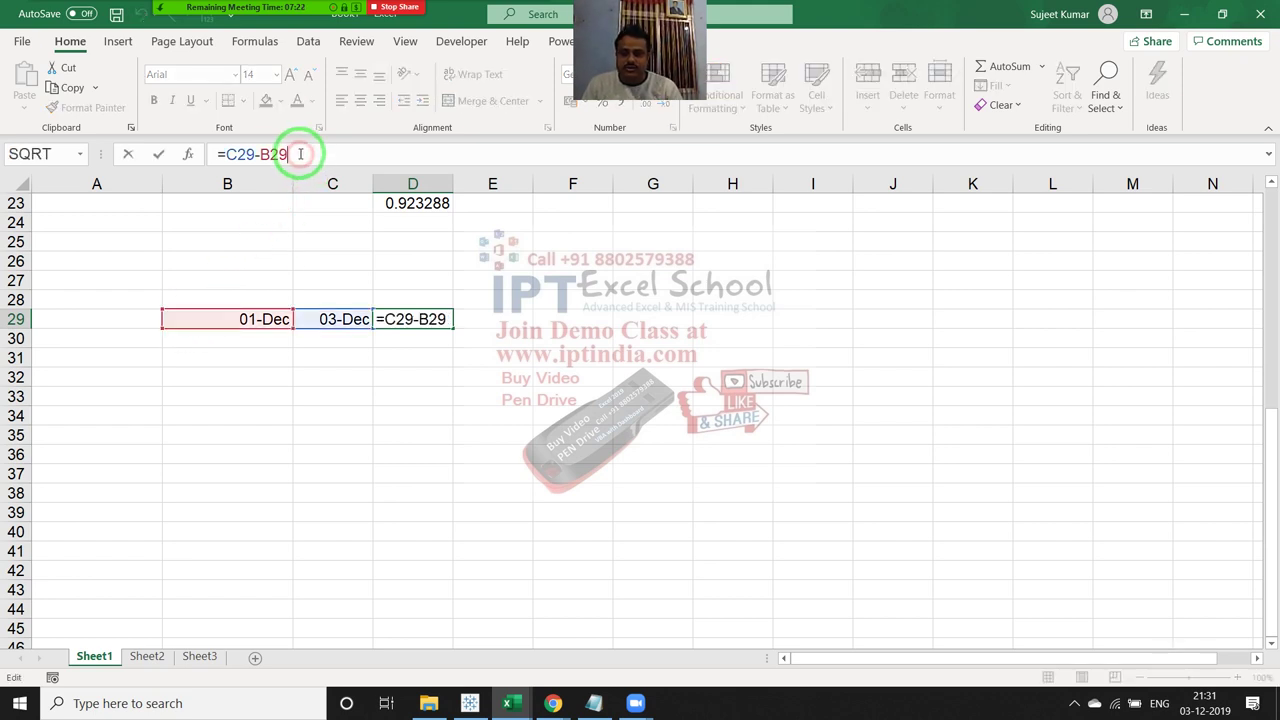
{"action": "type", "text": "+1"}
{"action": "key", "text": "Return"}
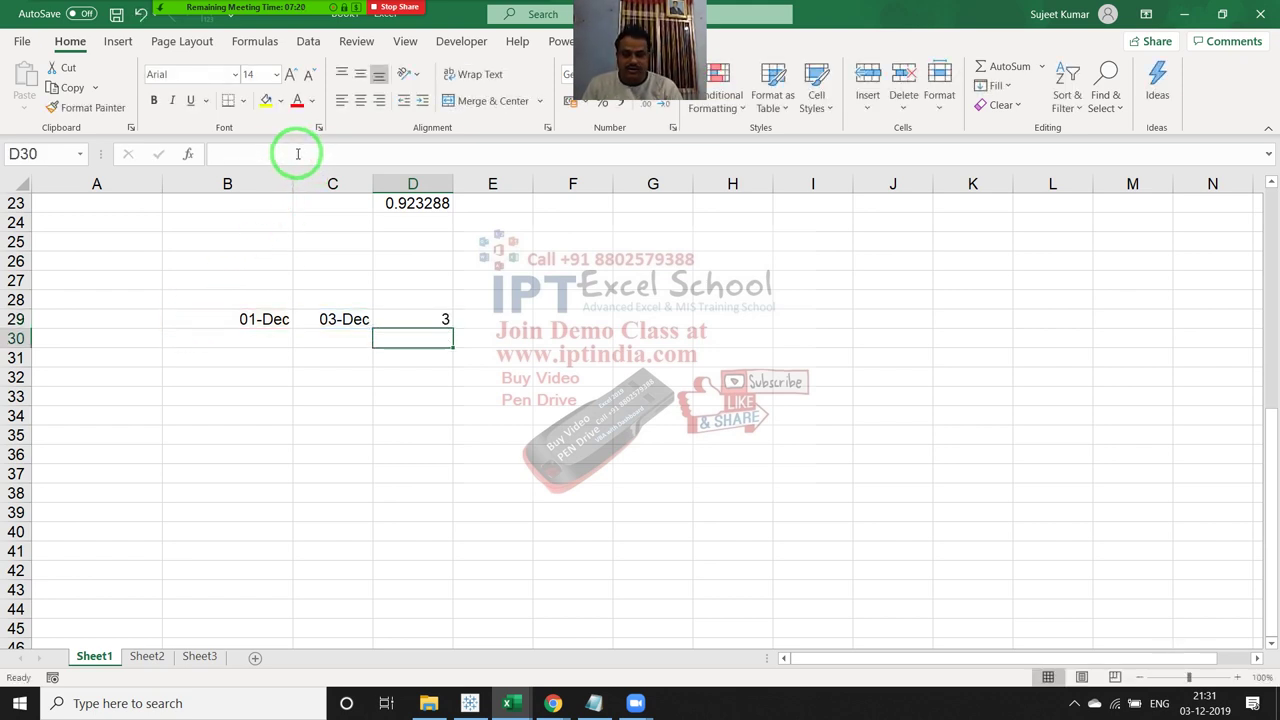
{"action": "key", "text": "Up"}
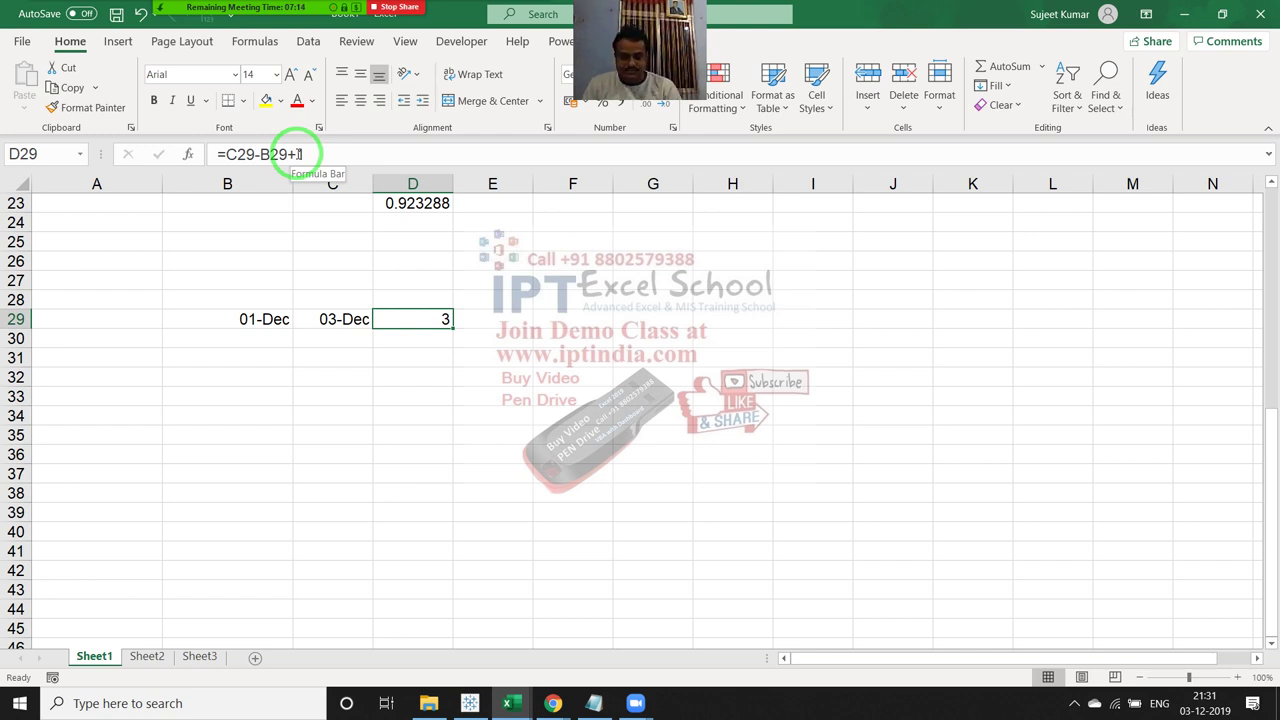
{"action": "key", "text": "Delete"}
{"action": "key", "text": "Up"}
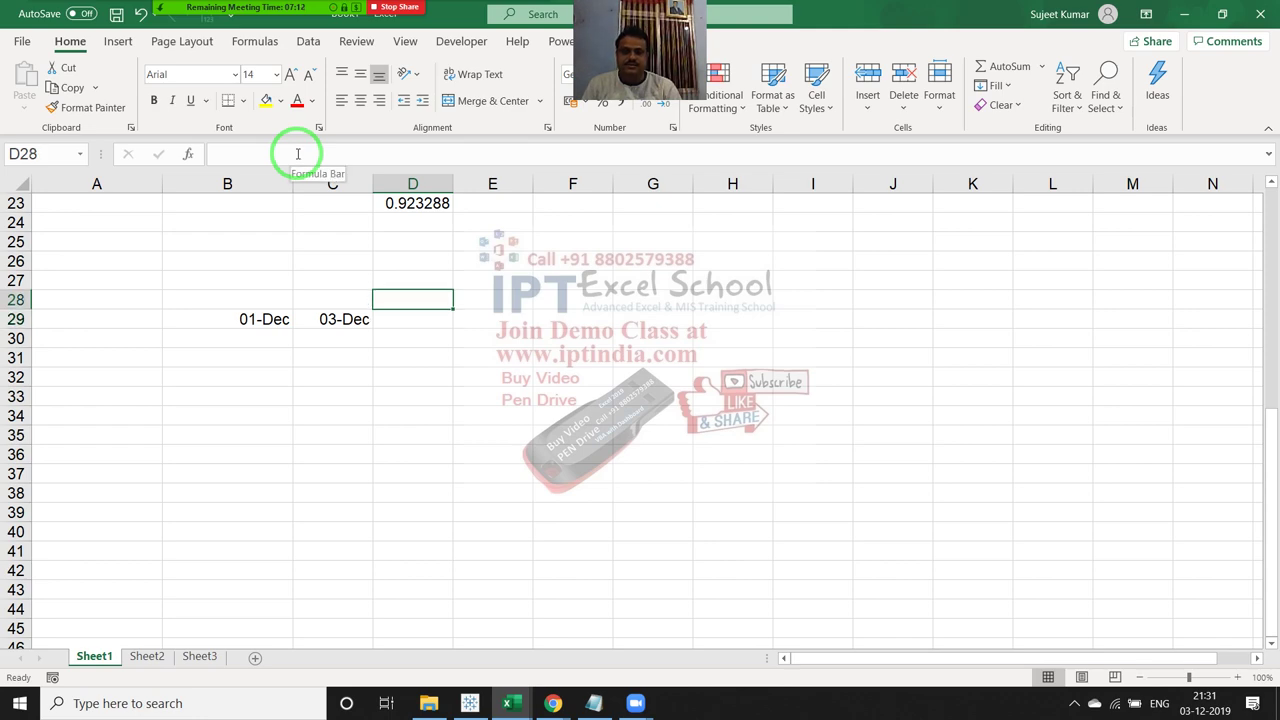
{"action": "key", "text": "Up"}
{"action": "key", "text": "Up"}
{"action": "key", "text": "Up"}
{"action": "key", "text": "Up"}
{"action": "key", "text": "Up"}
{"action": "key", "text": "Up"}
{"action": "key", "text": "Up"}
{"action": "key", "text": "Up"}
{"action": "key", "text": "Up"}
{"action": "key", "text": "Up"}
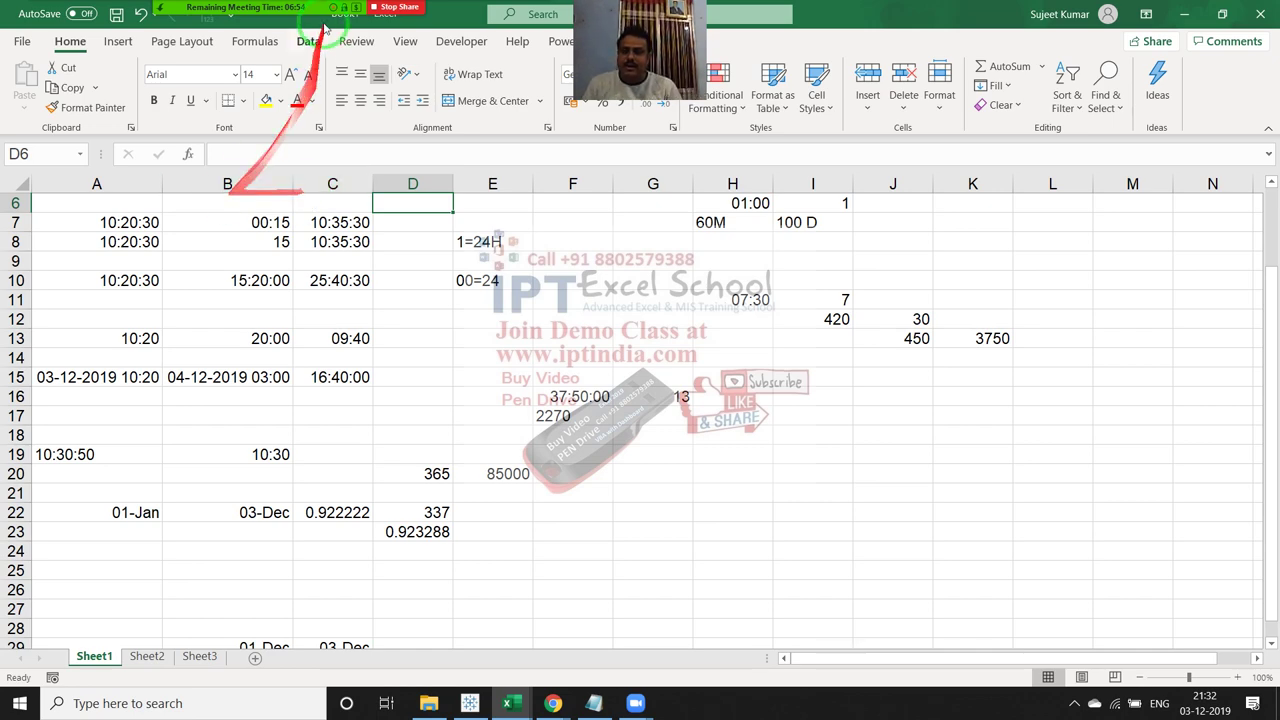
- Browse the Lookup & Reference function list, then minimise to the desktop
{"action": "left_click", "coordinate": [266, 41]}
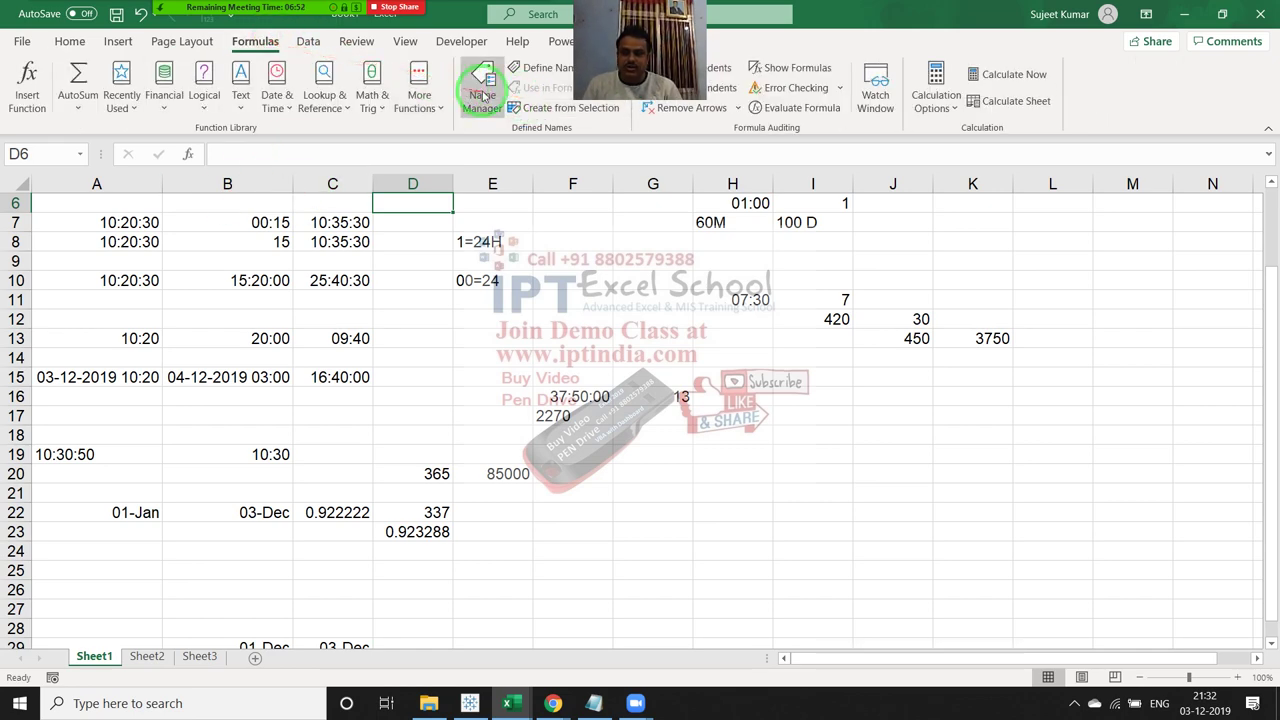
{"action": "left_click", "coordinate": [346, 113]}
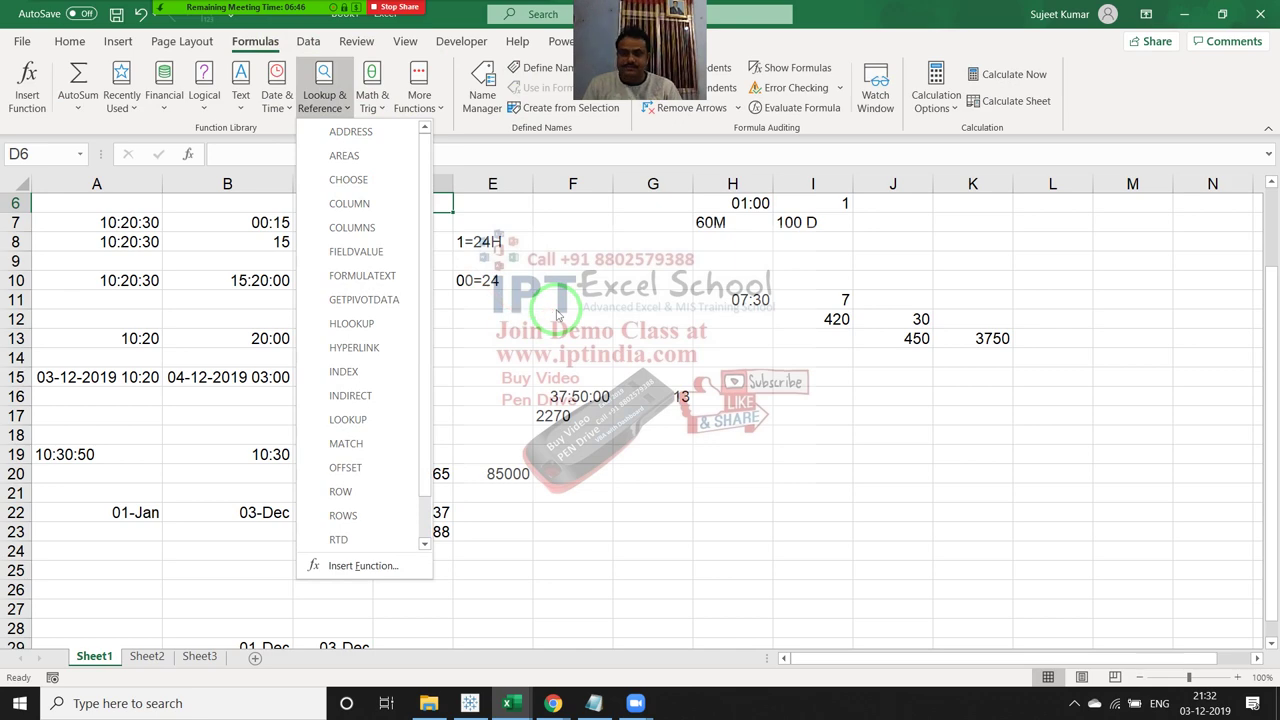
{"action": "key", "text": "super+d"}
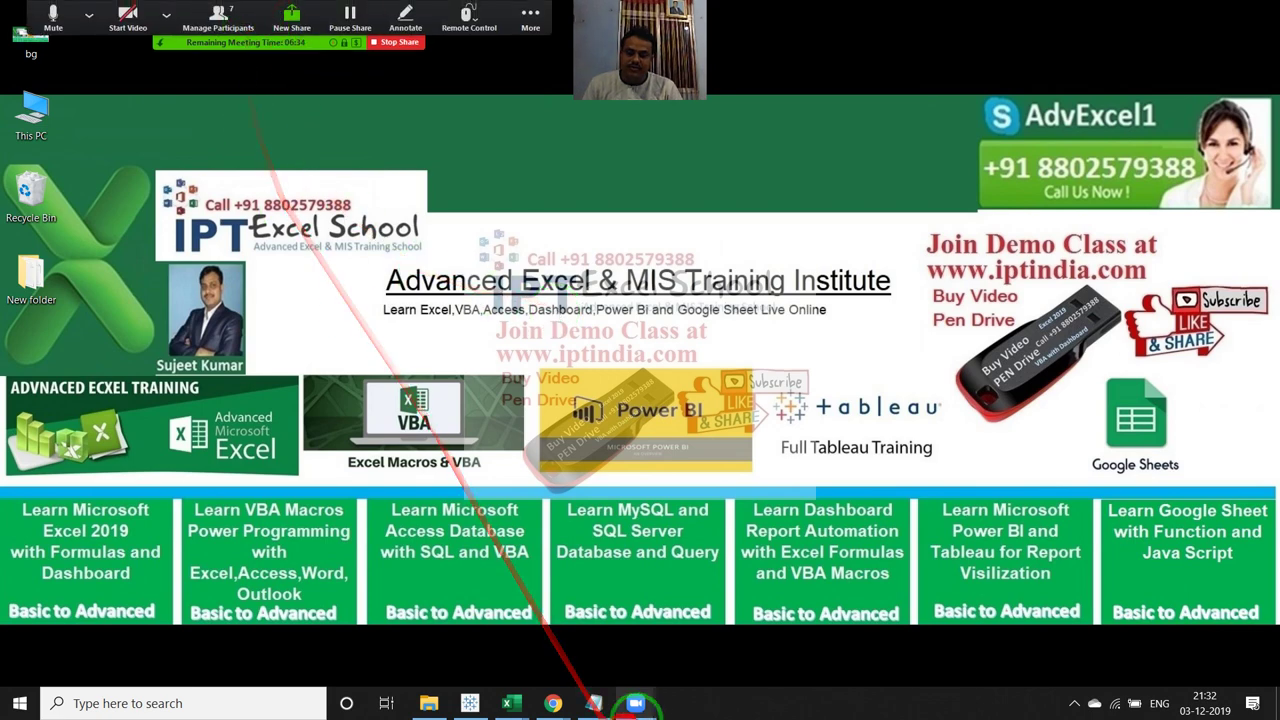
{"action": "mouse_move", "coordinate": [508, 703]}
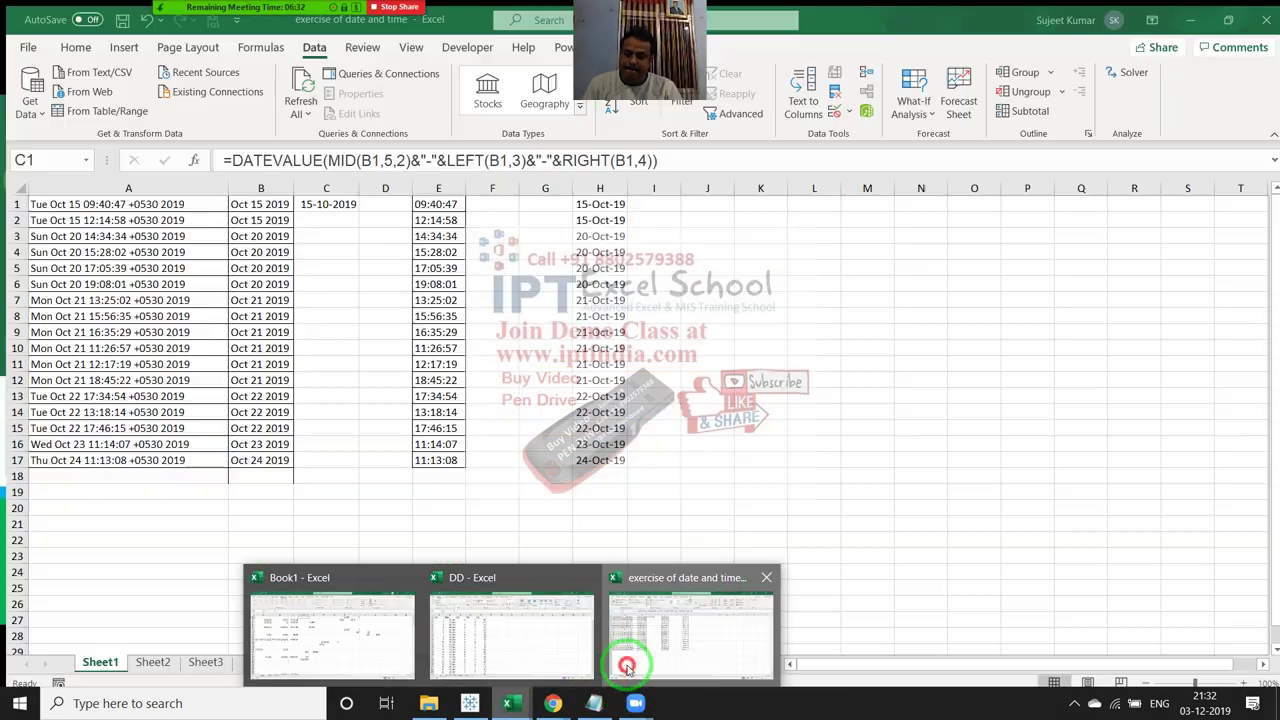
- Switch back to the Book1 workbook and scroll down past the row-29 dates
{"action": "left_click", "coordinate": [628, 665]}
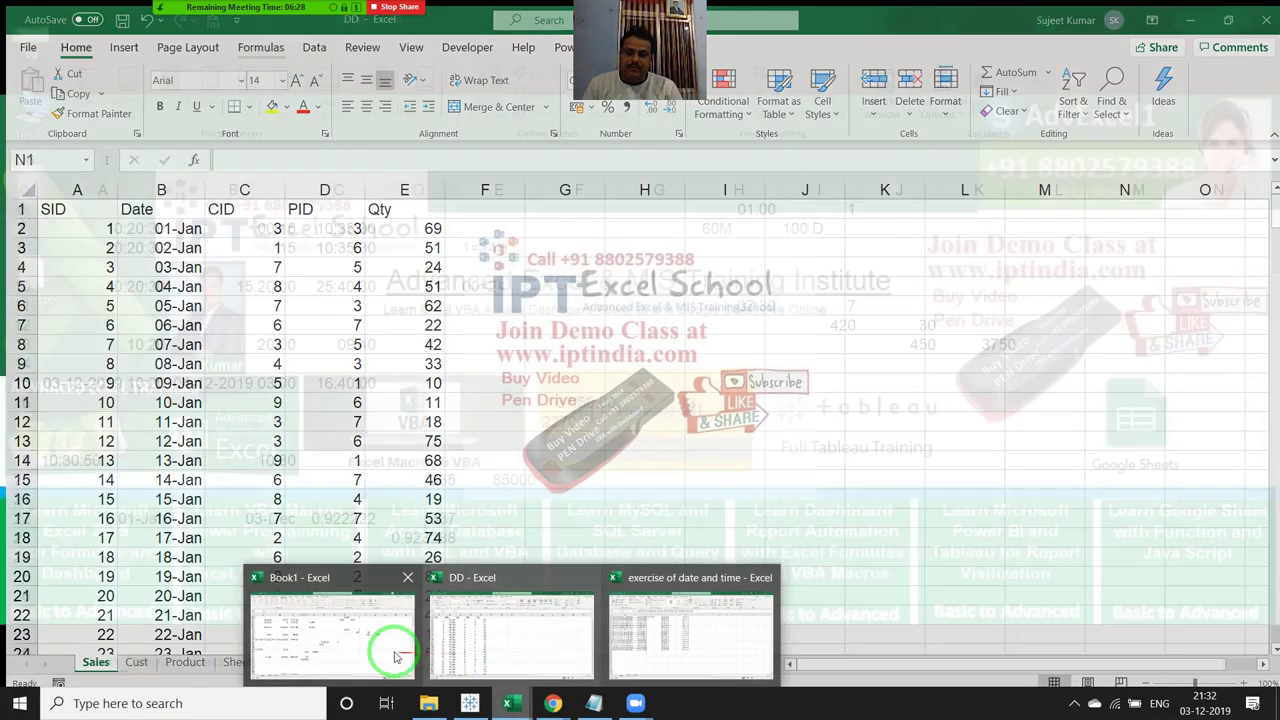
{"action": "mouse_move", "coordinate": [510, 703]}
{"action": "left_click", "coordinate": [417, 627]}
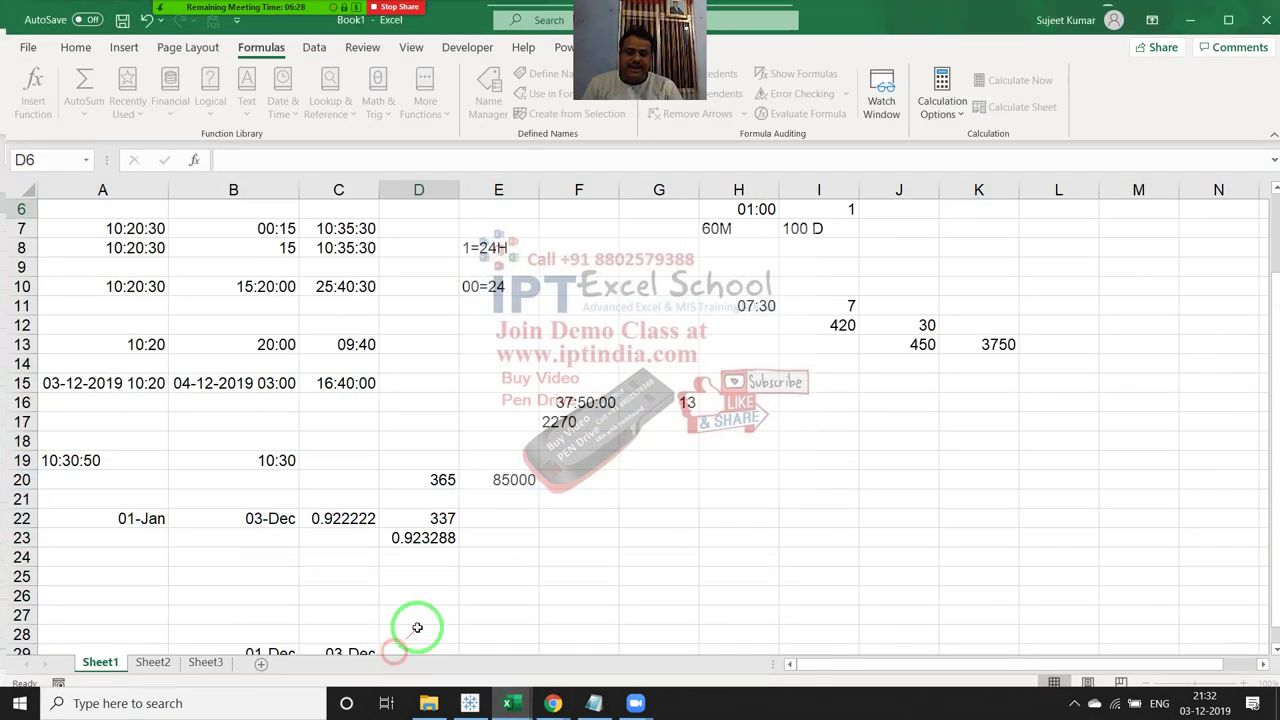
{"action": "scroll", "coordinate": [500, 550], "scroll_direction": "down", "scroll_amount": 4}
{"action": "scroll", "coordinate": [320, 520], "scroll_direction": "down", "scroll_amount": 2}
- Insert today's date, 03-12-2019, into B34 with Ctrl+;
{"action": "left_click", "coordinate": [222, 394]}
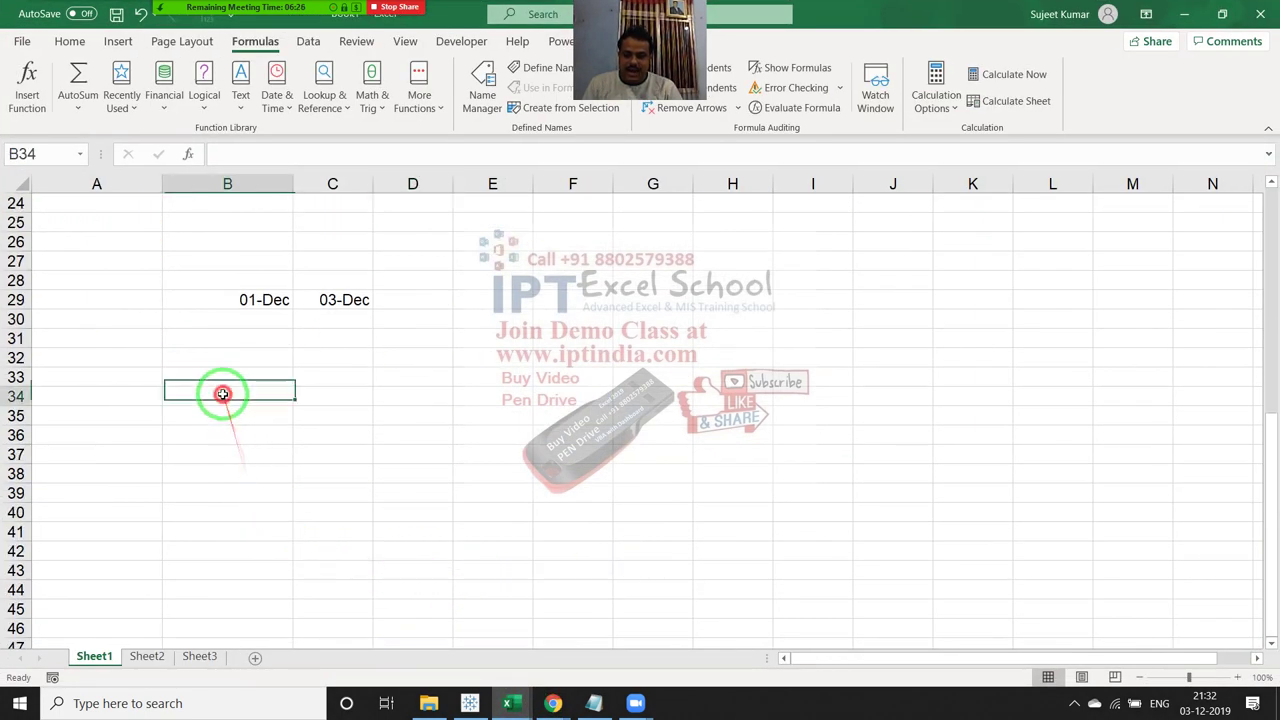
{"action": "key", "text": "ctrl+semicolon"}
{"action": "key", "text": "Return"}
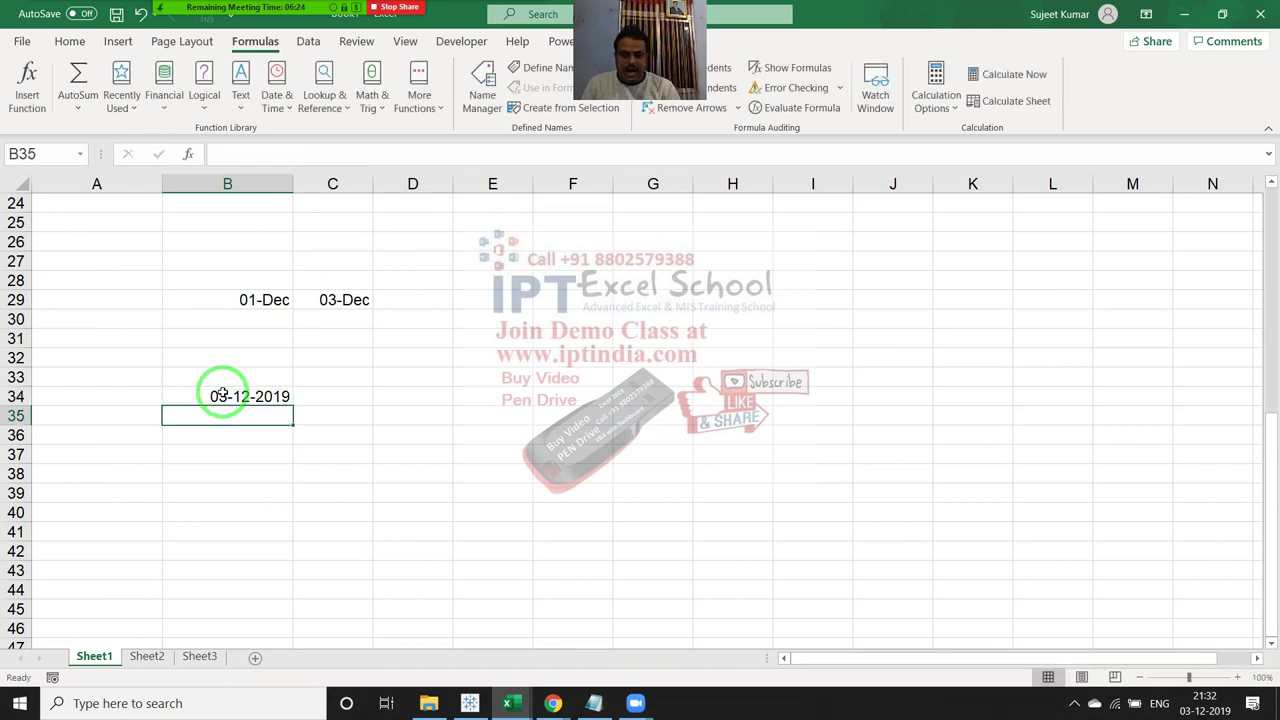
{"action": "left_click", "coordinate": [222, 394]}
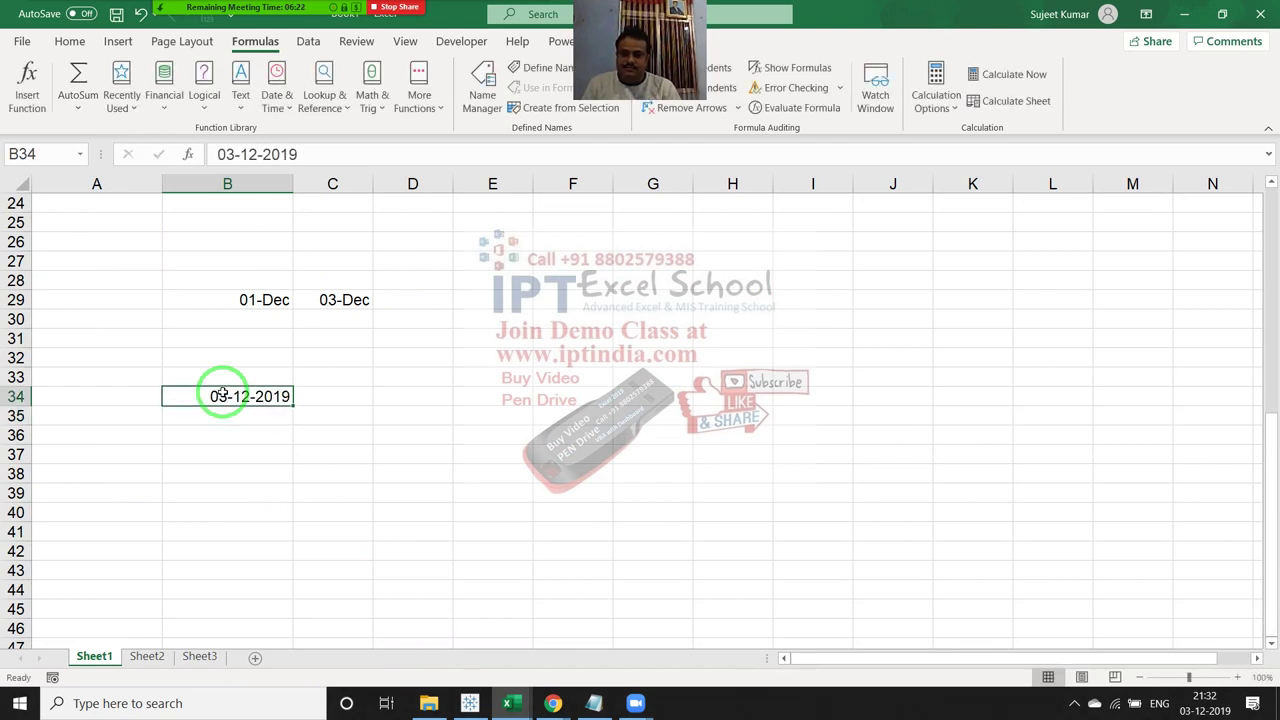
- Enter =WEEKDAY(B34,2) in C34 to get weekday number 2, Monday first
{"action": "key", "text": "Right"}
{"action": "type", "text": "=w"}
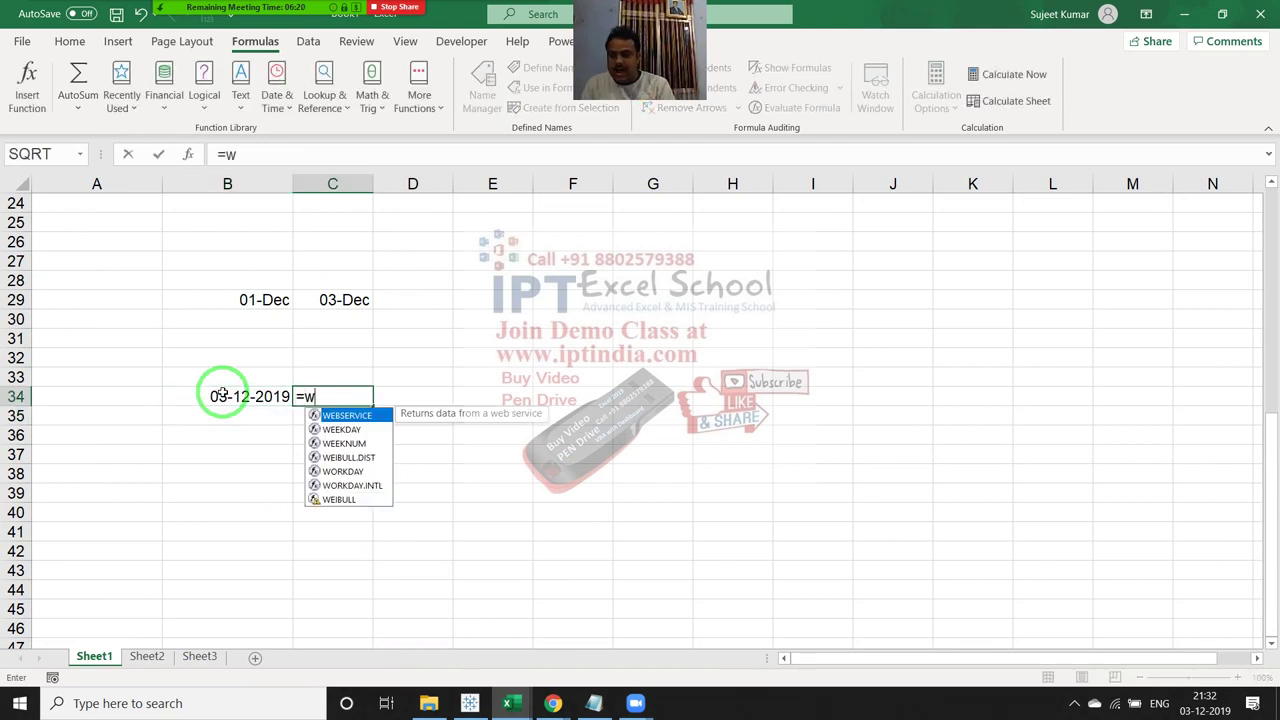
{"action": "type", "text": "e"}
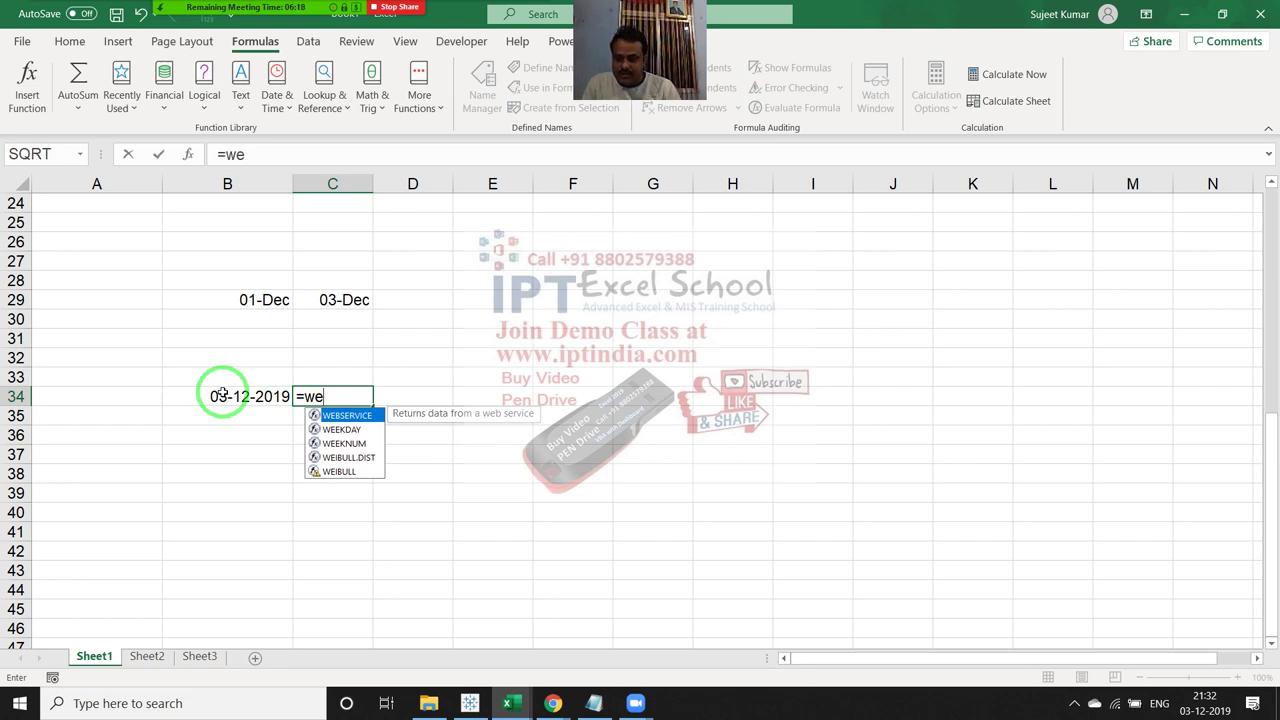
{"action": "key", "text": "Down"}
{"action": "key", "text": "Tab"}
{"action": "left_click", "coordinate": [222, 394]}
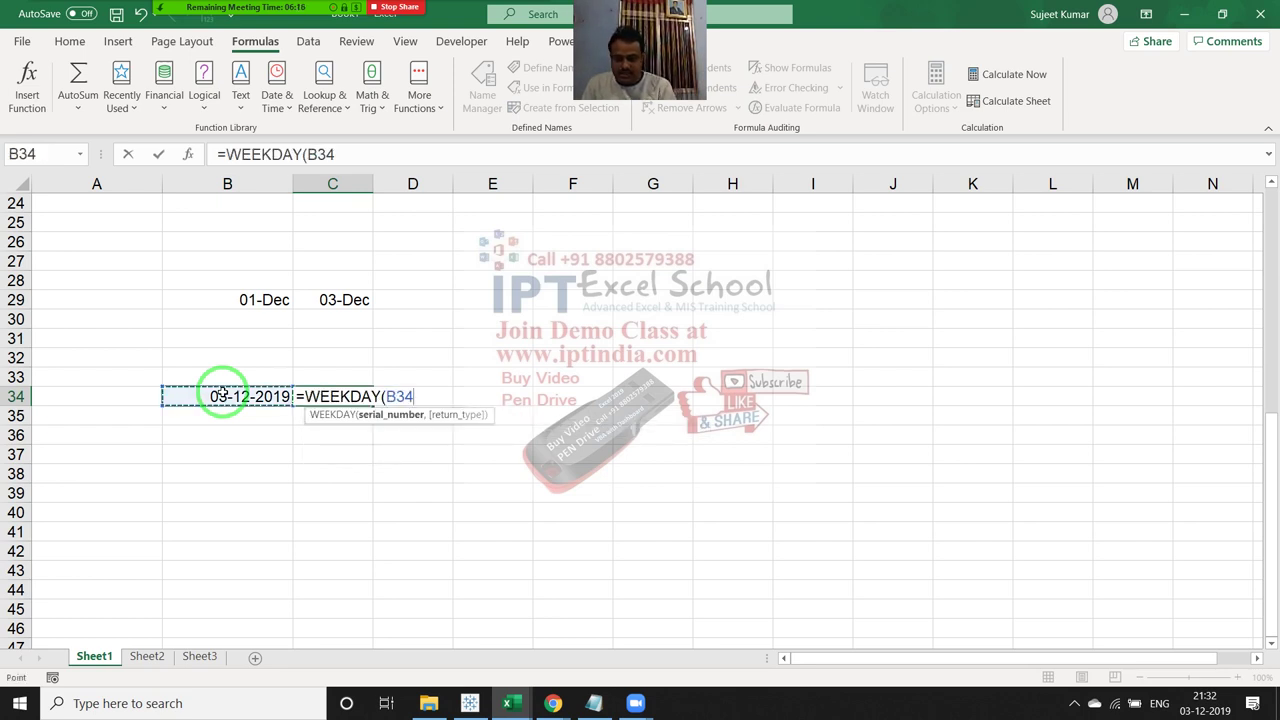
{"action": "type", "text": ","}
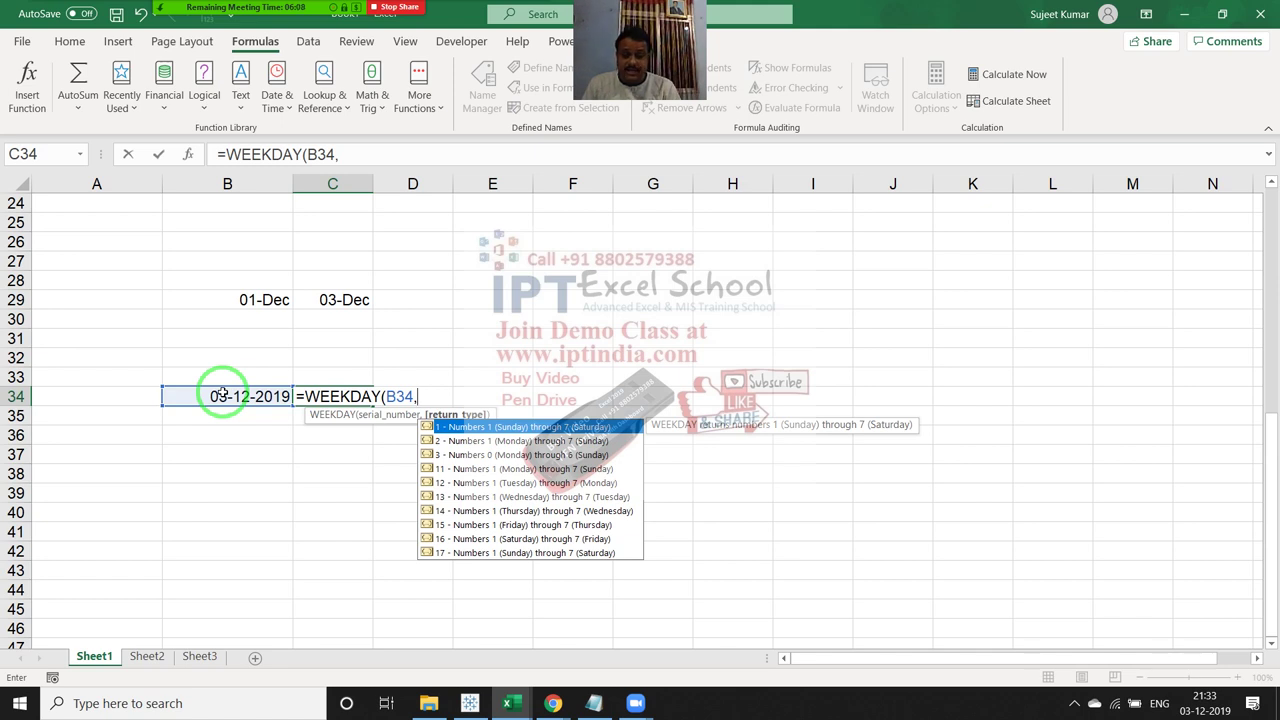
{"action": "key", "text": "Down"}
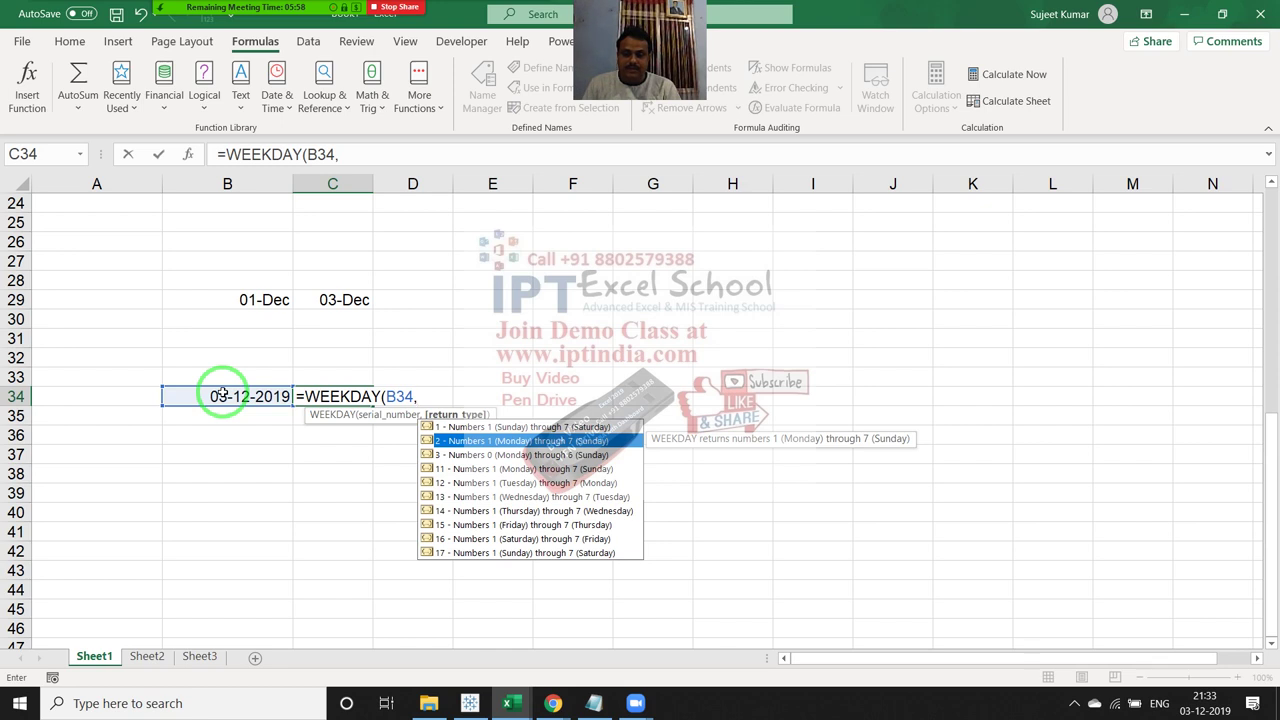
{"action": "type", "text": "2"}
{"action": "key", "text": "ctrl+Return"}
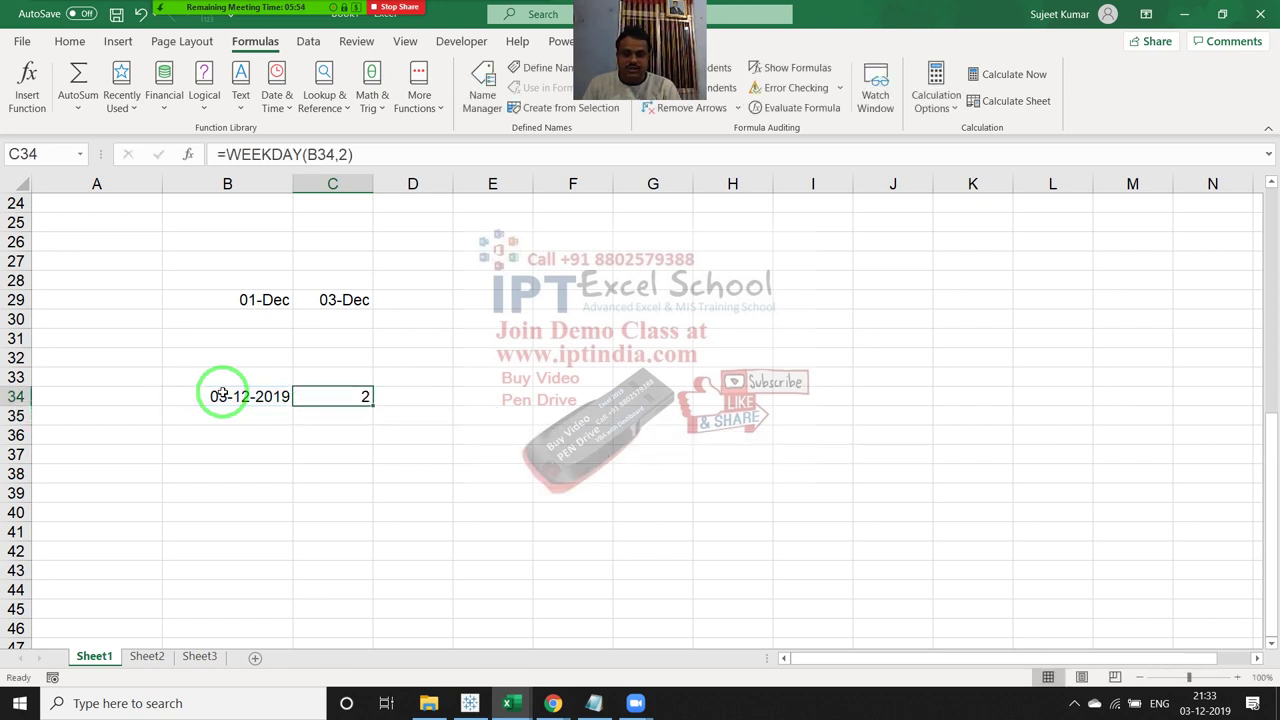
{"action": "key", "text": "Down"}
- Enter =TEXT(B34,"DDD") in B35 to display the day name Tue
{"action": "key", "text": "Left"}
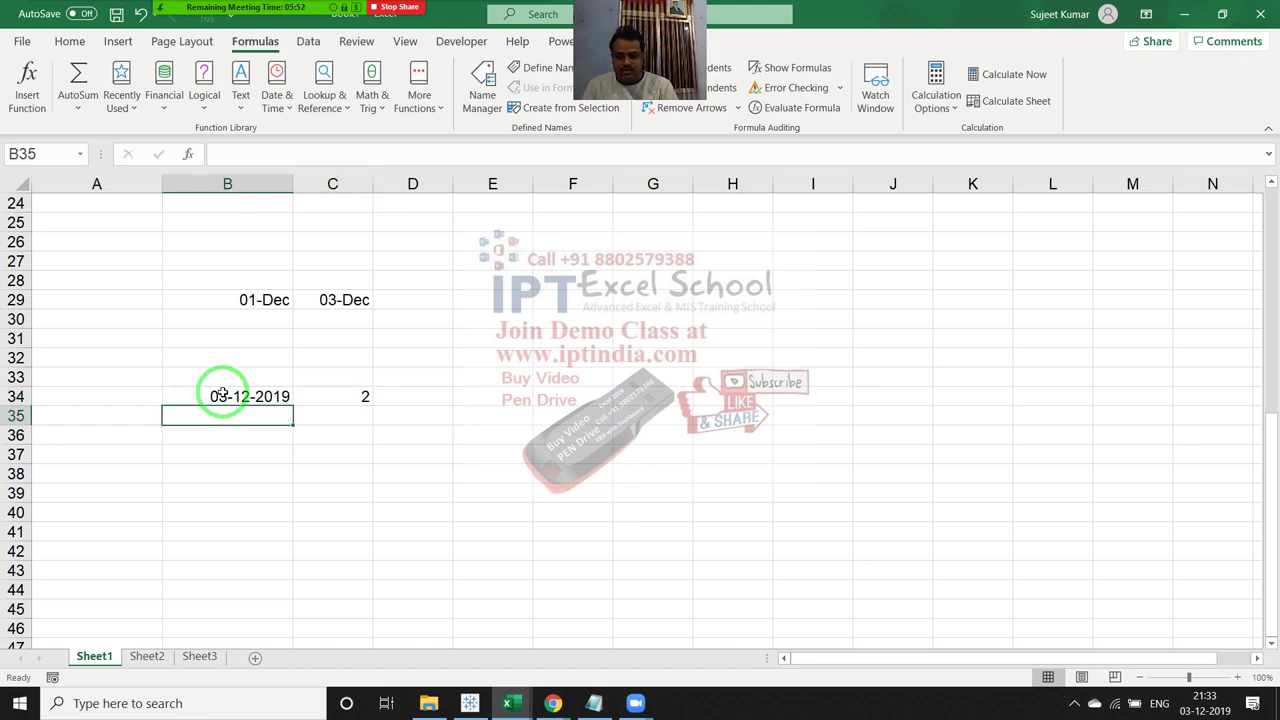
{"action": "type", "text": "=te"}
{"action": "key", "text": "Tab"}
{"action": "left_click", "coordinate": [222, 393]}
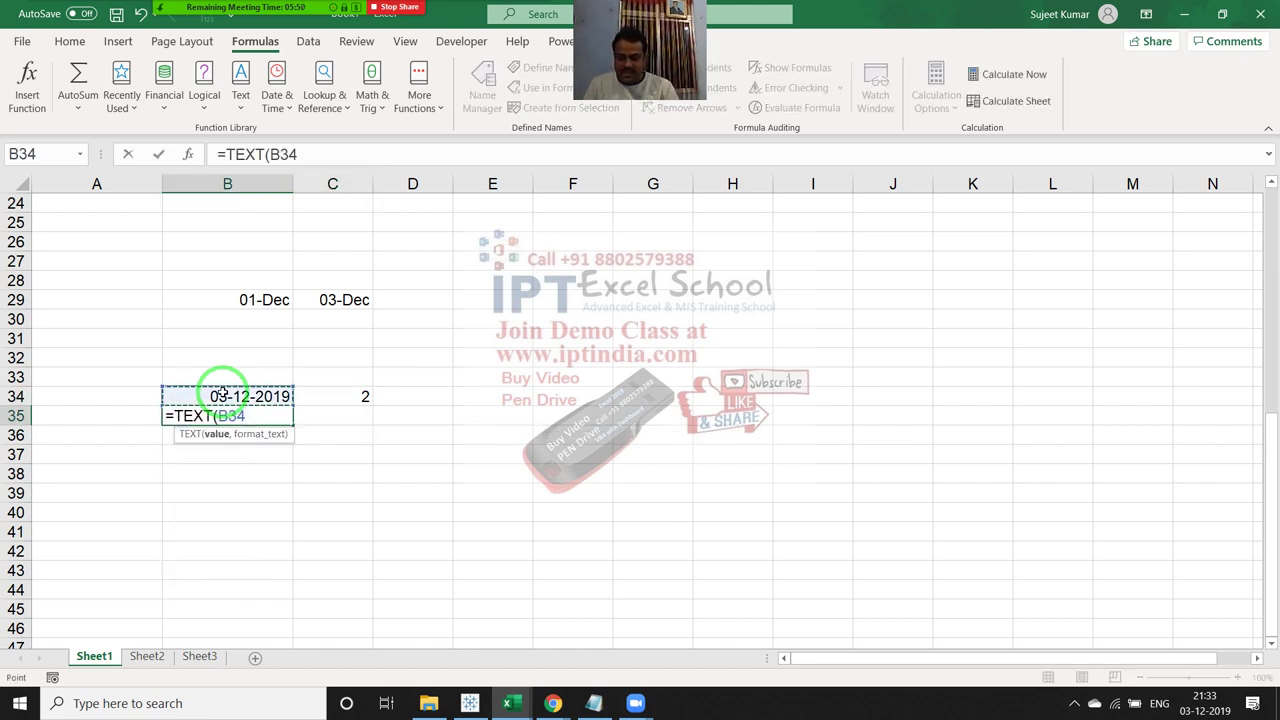
{"action": "type", "text": ",\"DDD\""}
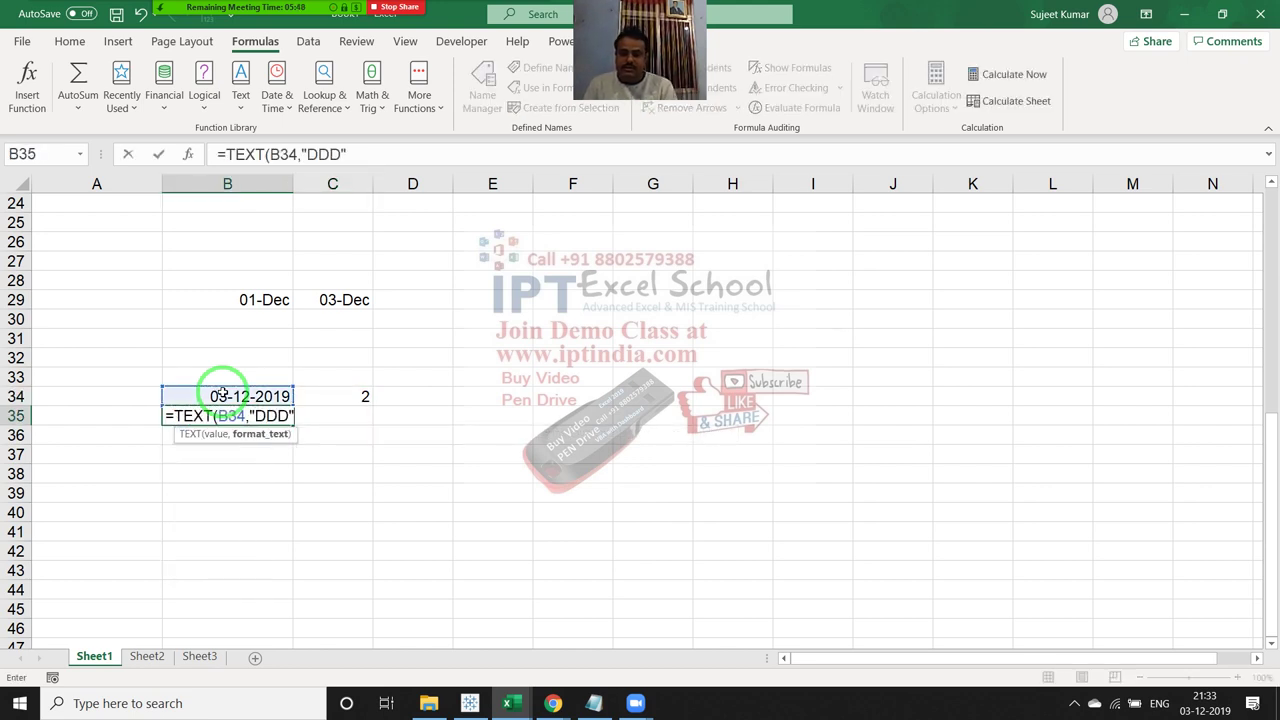
{"action": "type", "text": ")"}
{"action": "key", "text": "Return"}
{"action": "key", "text": "Up"}
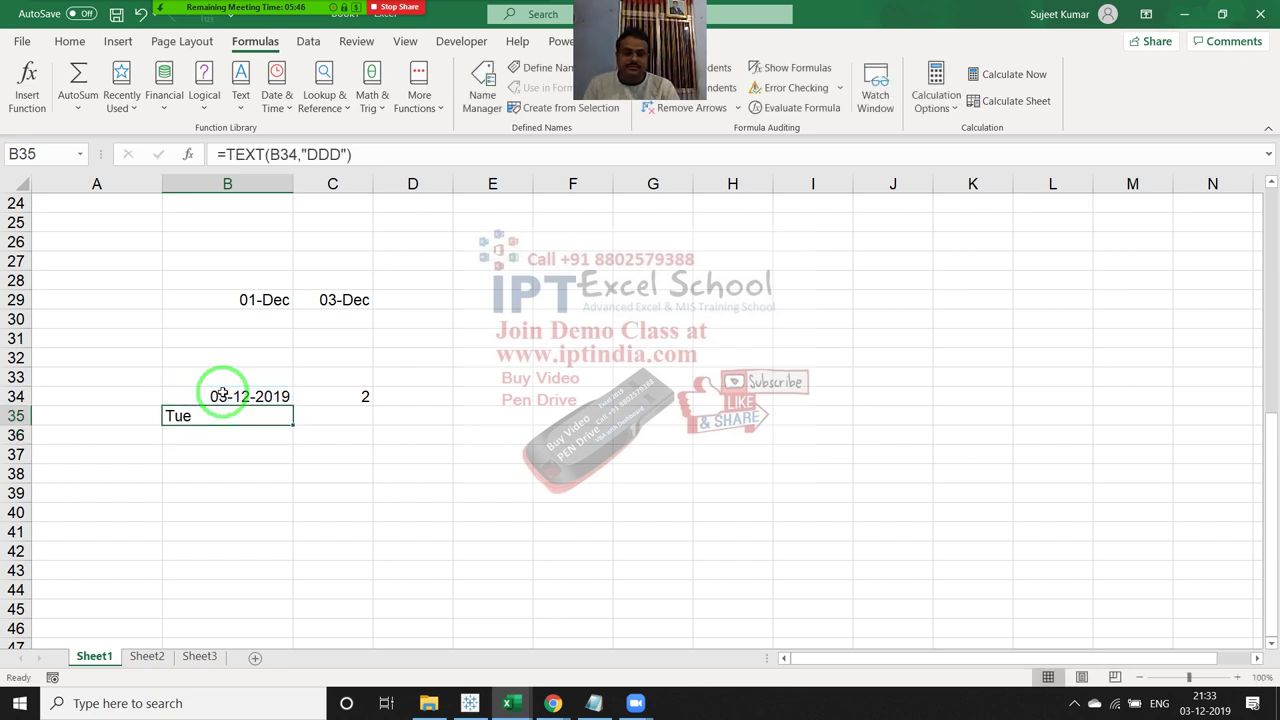
{"action": "key", "text": "Up"}
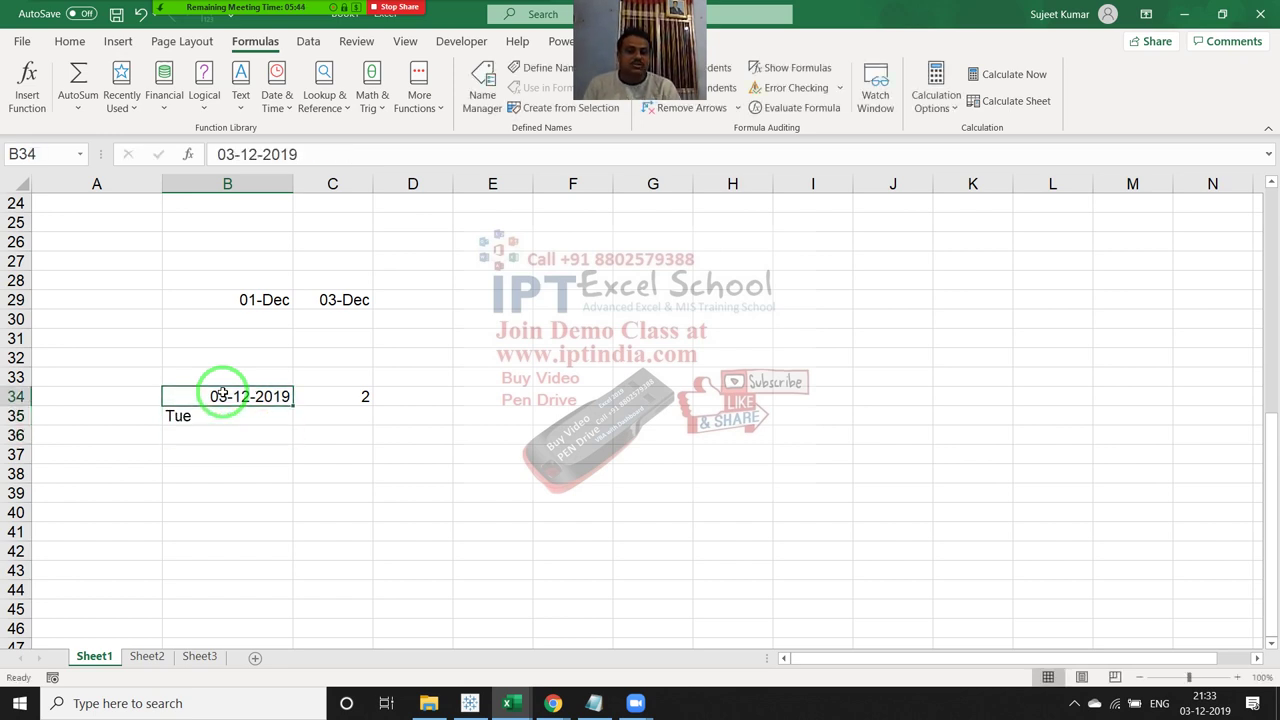
{"action": "key", "text": "Right"}
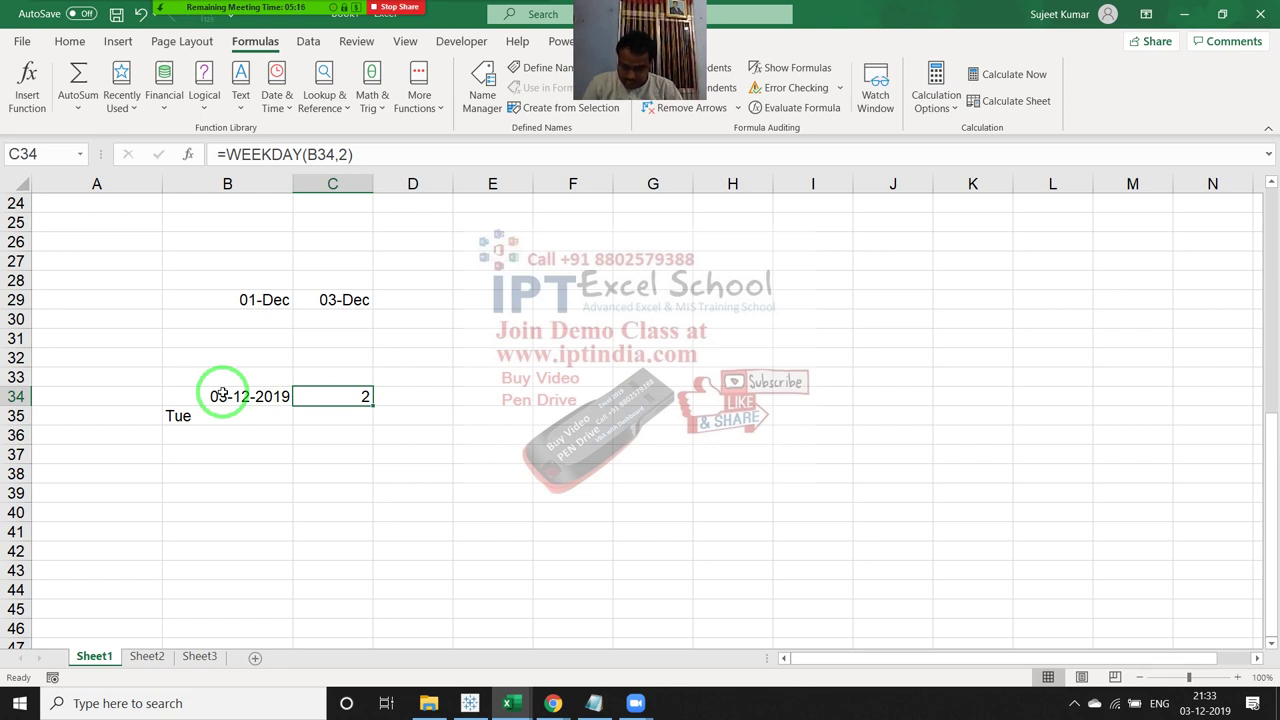
- Enter 42 in D32 and the labels Start in E31 and End in F31
{"action": "key", "text": "Up"}
{"action": "key", "text": "Up"}
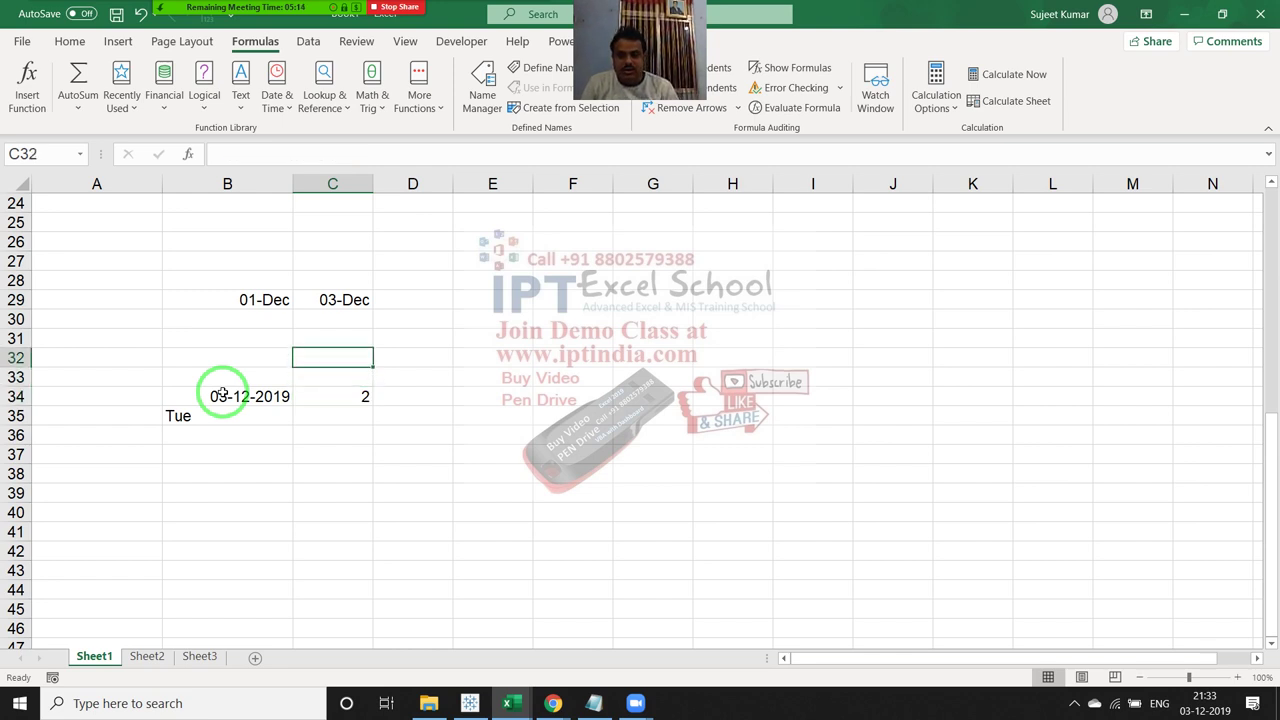
{"action": "key", "text": "Right"}
{"action": "type", "text": "42"}
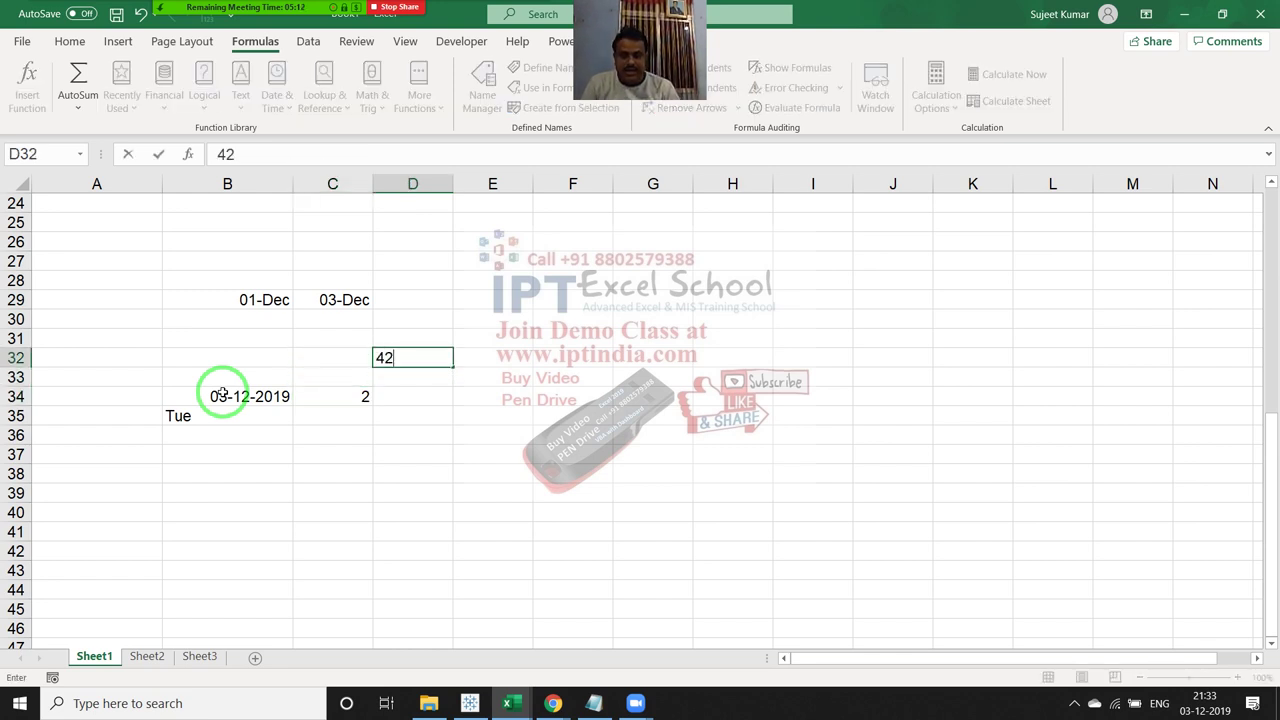
{"action": "key", "text": "Right"}
{"action": "key", "text": "Up"}
{"action": "type", "text": "S"}
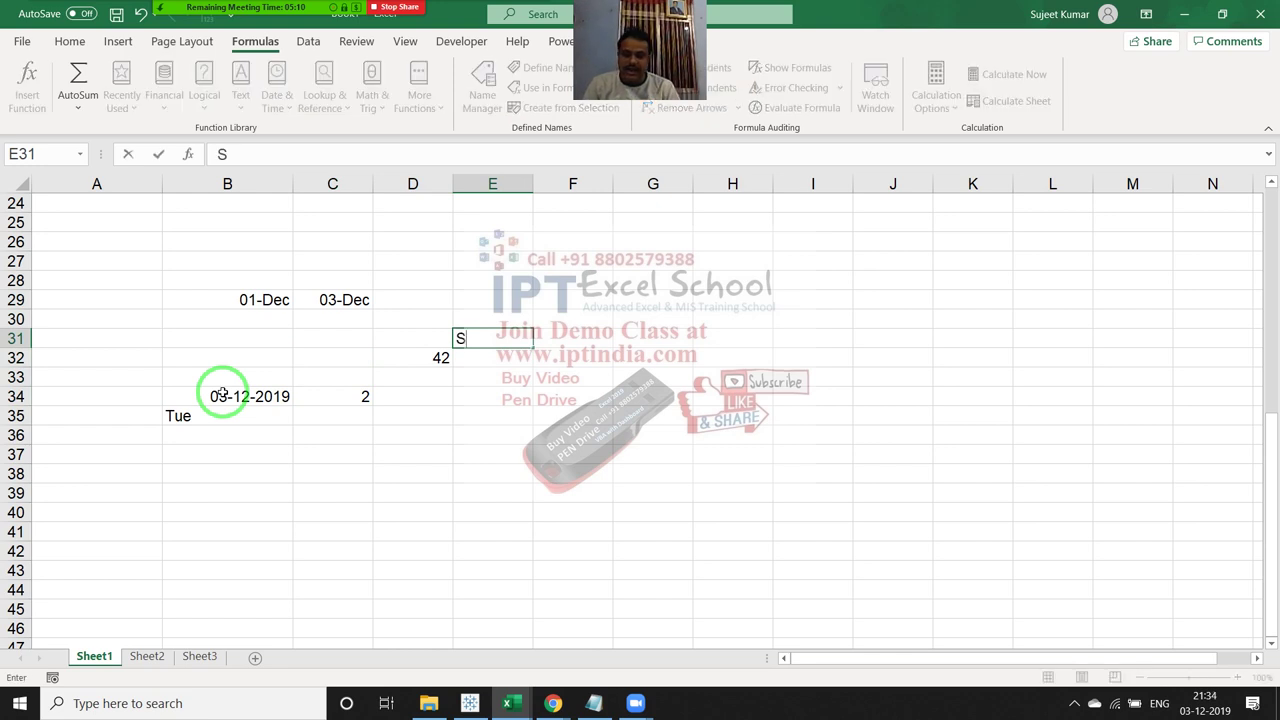
{"action": "type", "text": "tart"}
{"action": "key", "text": "BackSpace"}
{"action": "key", "text": "BackSpace"}
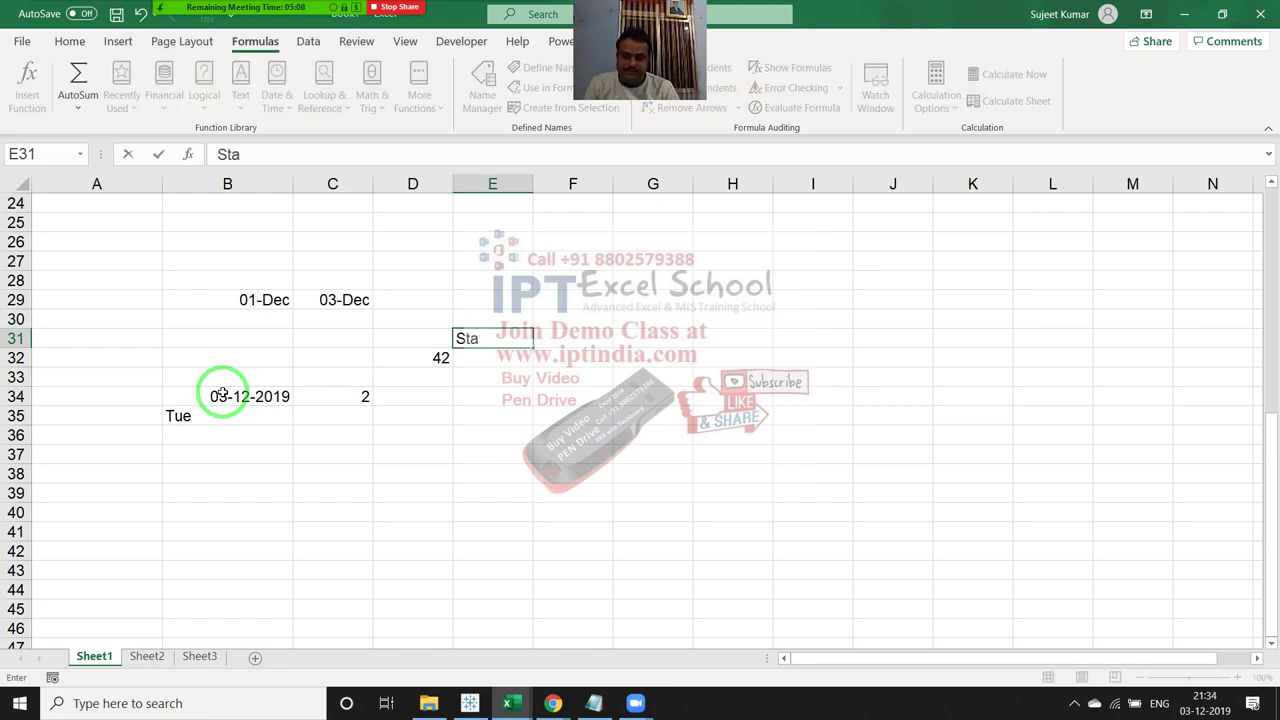
{"action": "type", "text": "rt"}
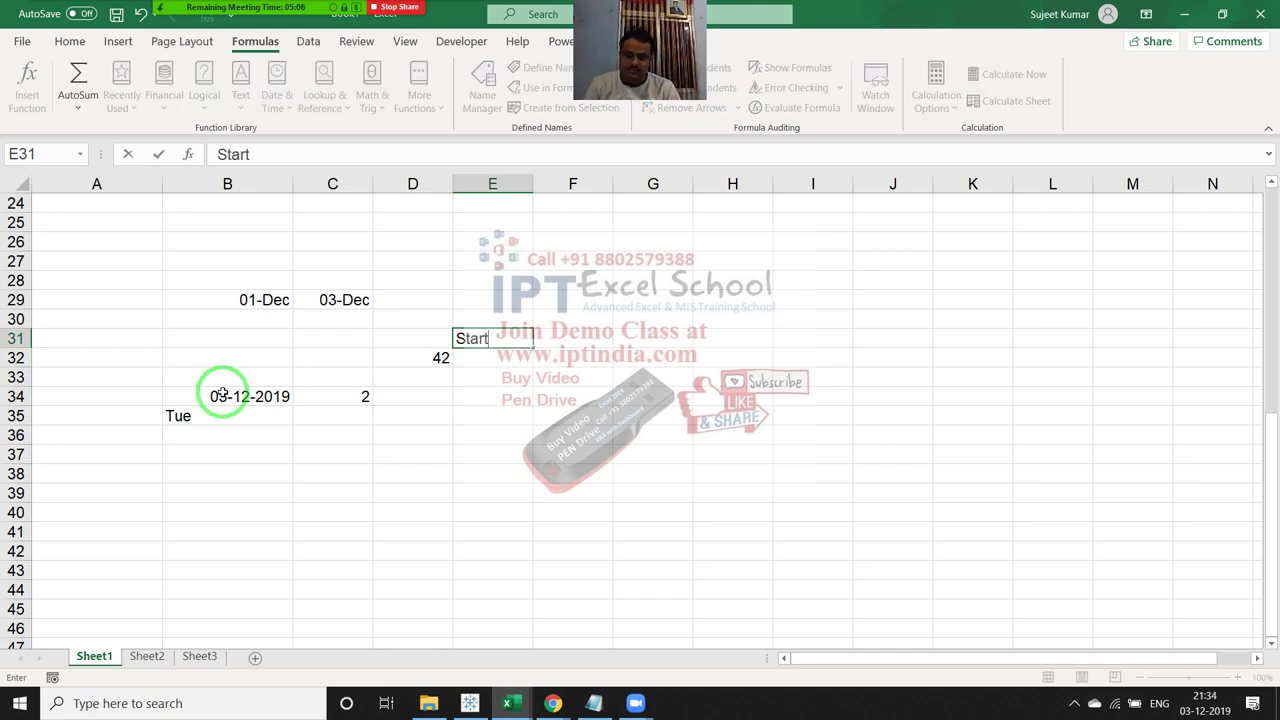
{"action": "key", "text": "Right"}
{"action": "type", "text": "End"}
{"action": "key", "text": "Return"}
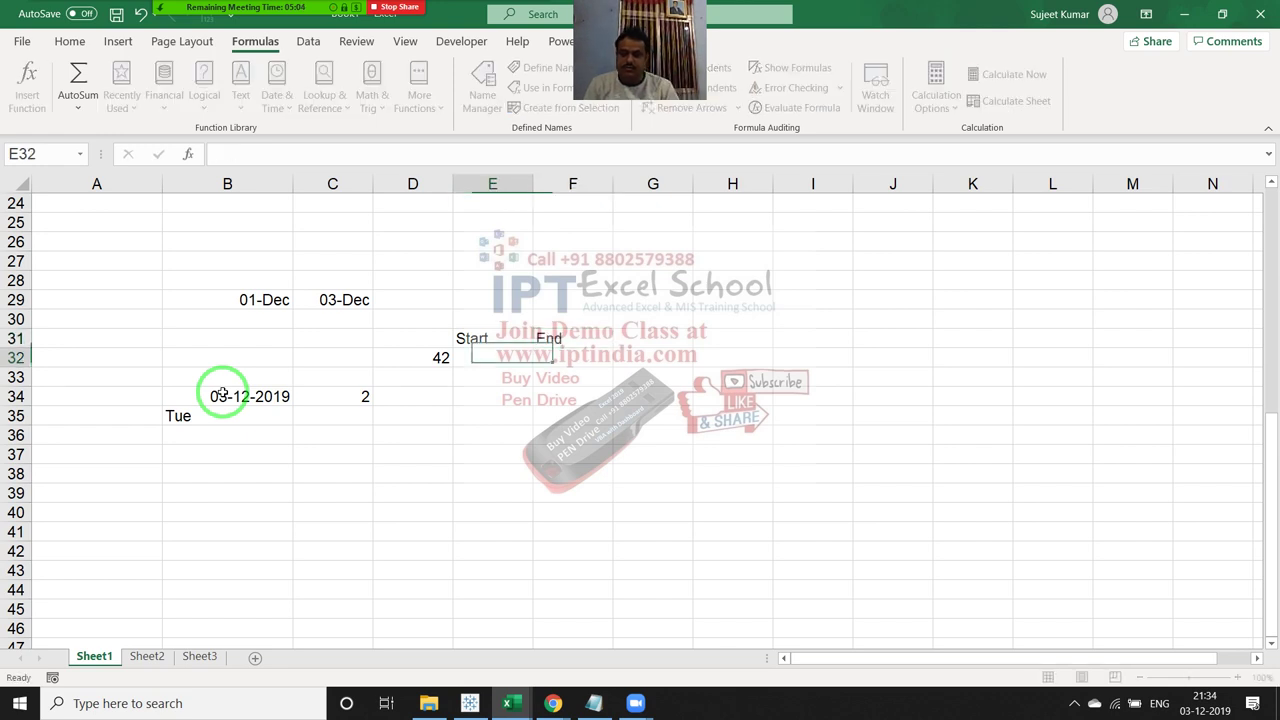
- Select D31:F32, hide Excel to the desktop, and open the meeting's More options
{"action": "key", "text": "Up"}
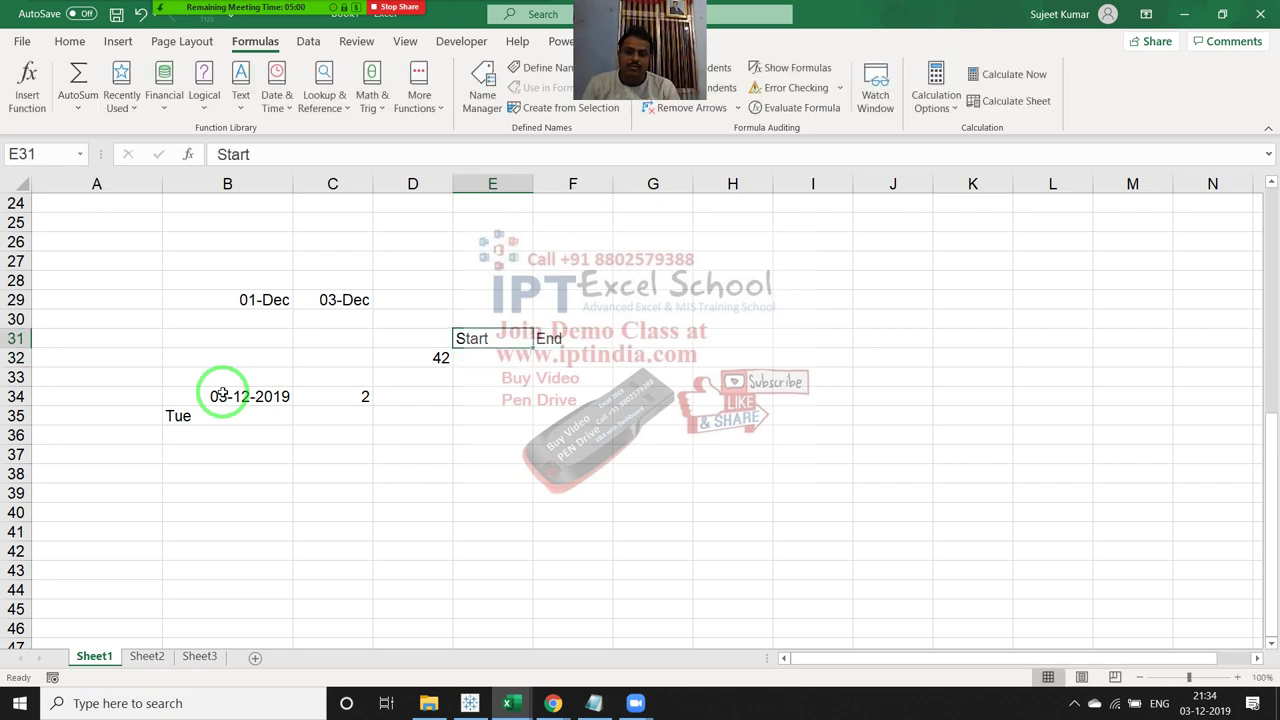
{"action": "key", "text": "Left"}
{"action": "key", "text": "Left"}
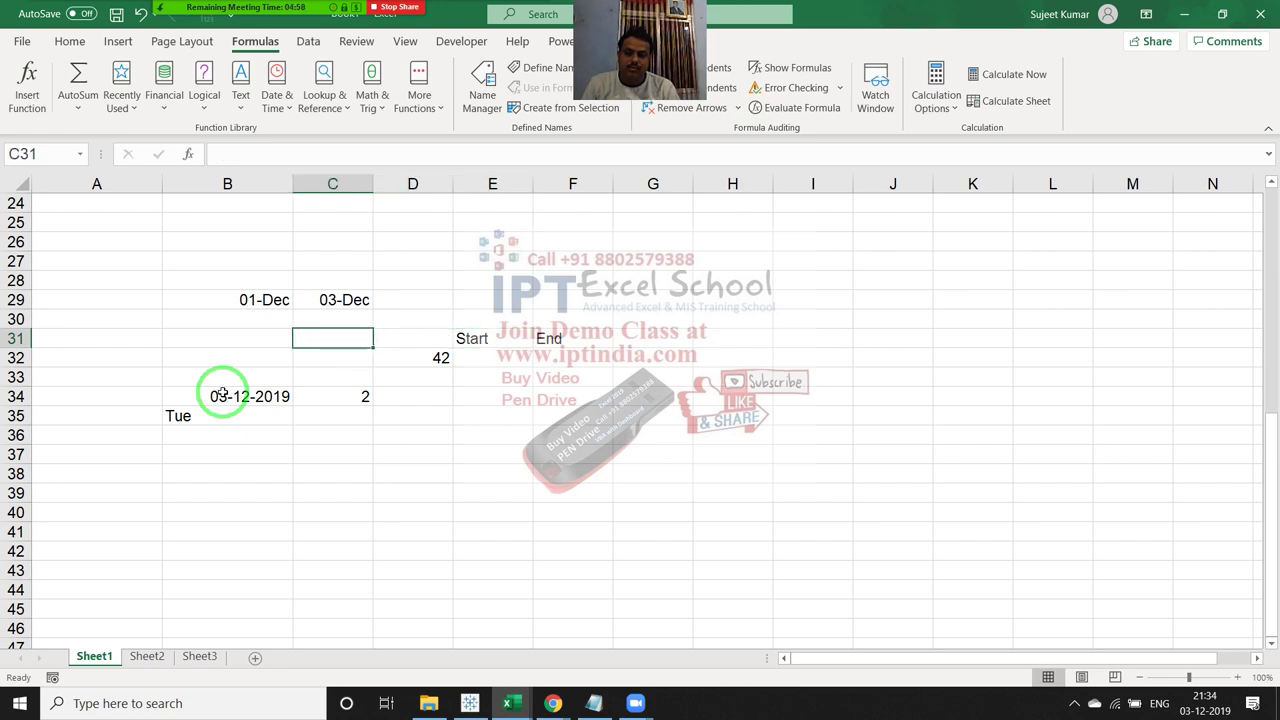
{"action": "key", "text": "Down"}
{"action": "key", "text": "Down"}
{"action": "key", "text": "Right"}
{"action": "key", "text": "Up"}
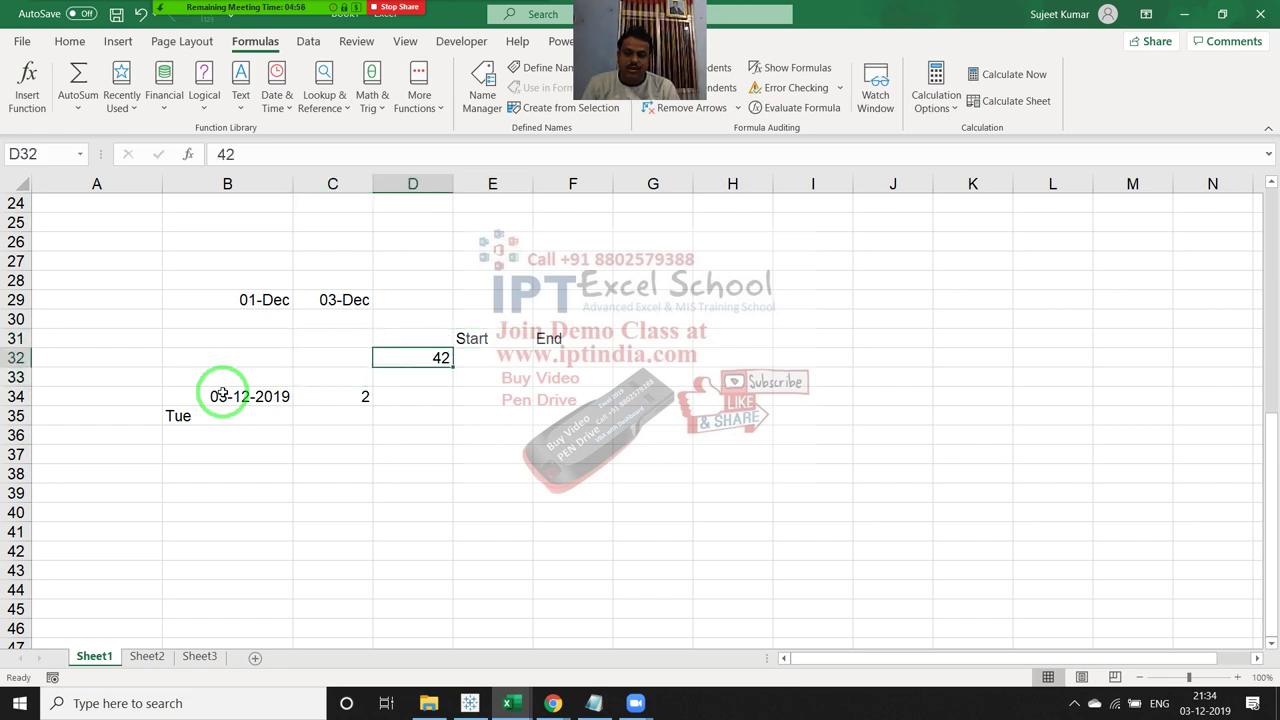
{"action": "key", "text": "Right"}
{"action": "key", "text": "Right"}
{"action": "key", "text": "Left"}
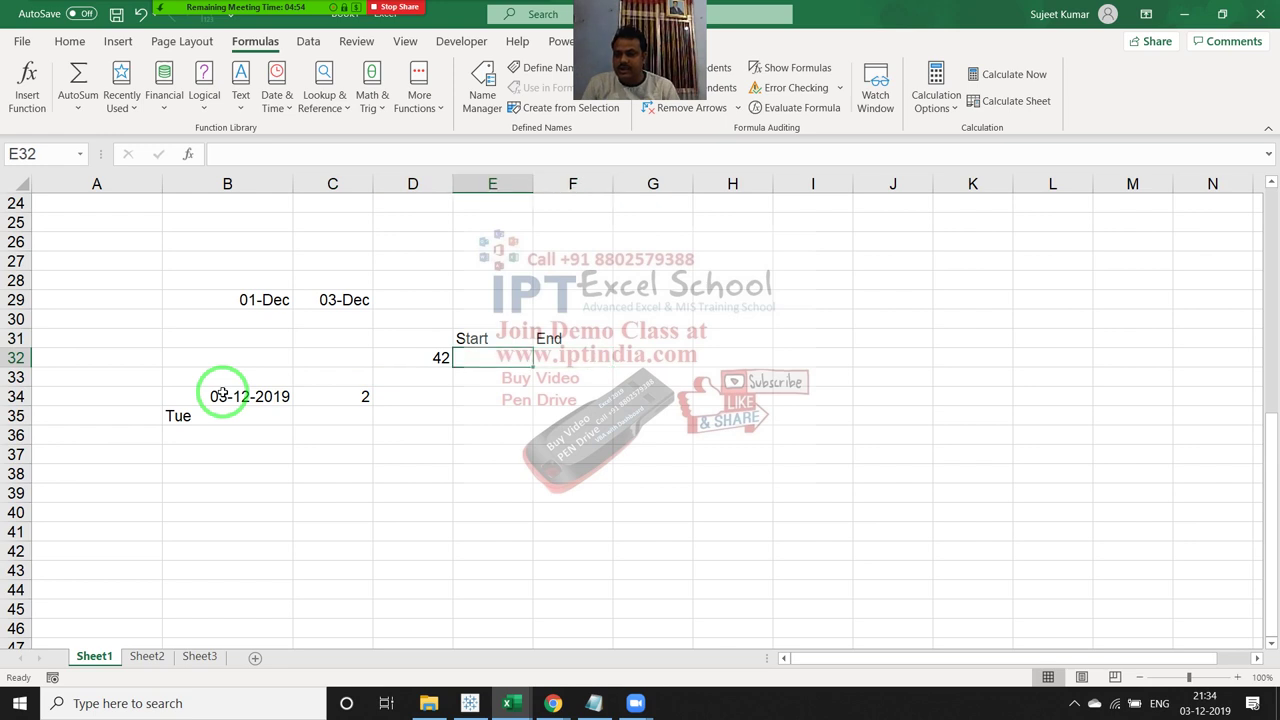
{"action": "key", "text": "Up"}
{"action": "key", "text": "Left"}
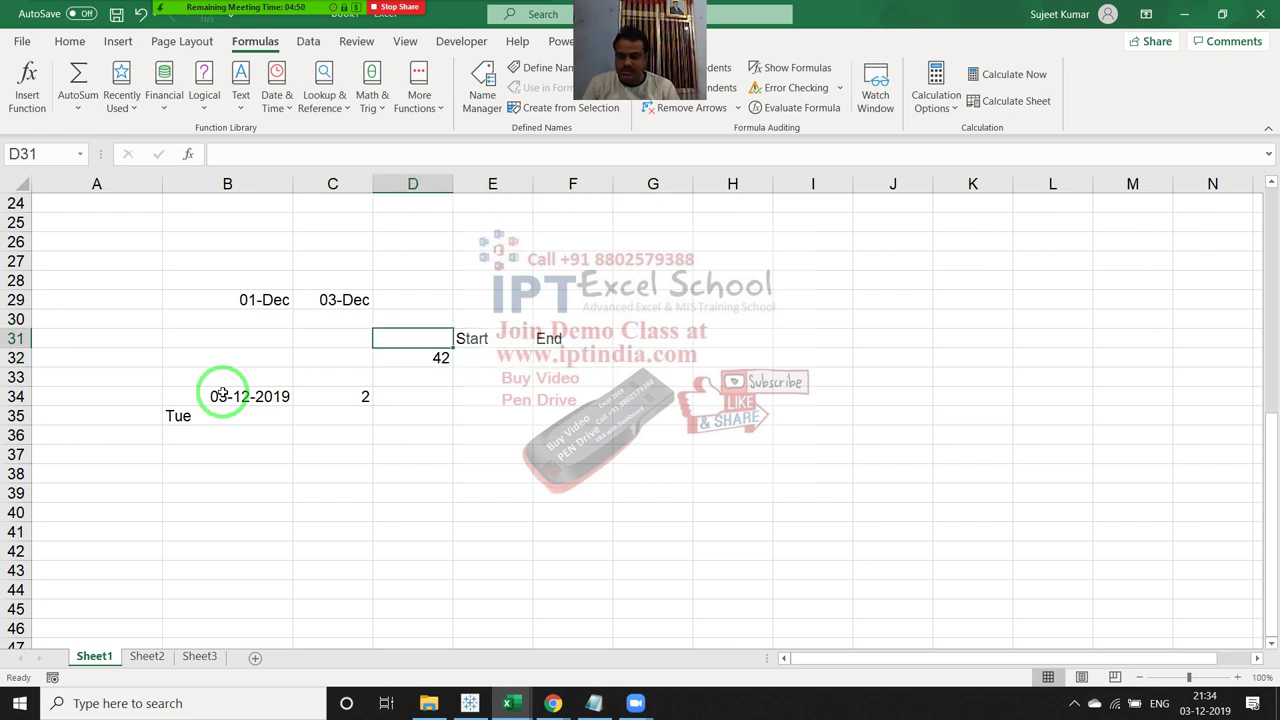
{"action": "key", "text": "shift+Right"}
{"action": "key", "text": "shift+Right"}
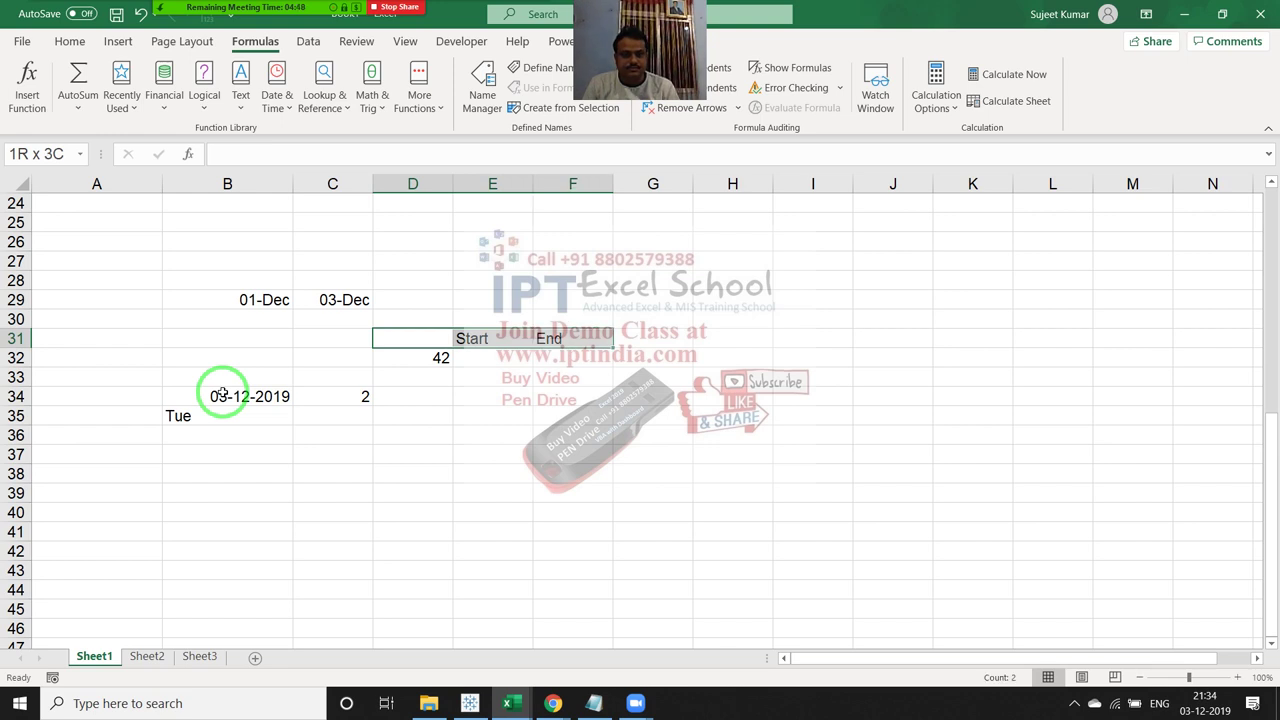
{"action": "key", "text": "shift+Down"}
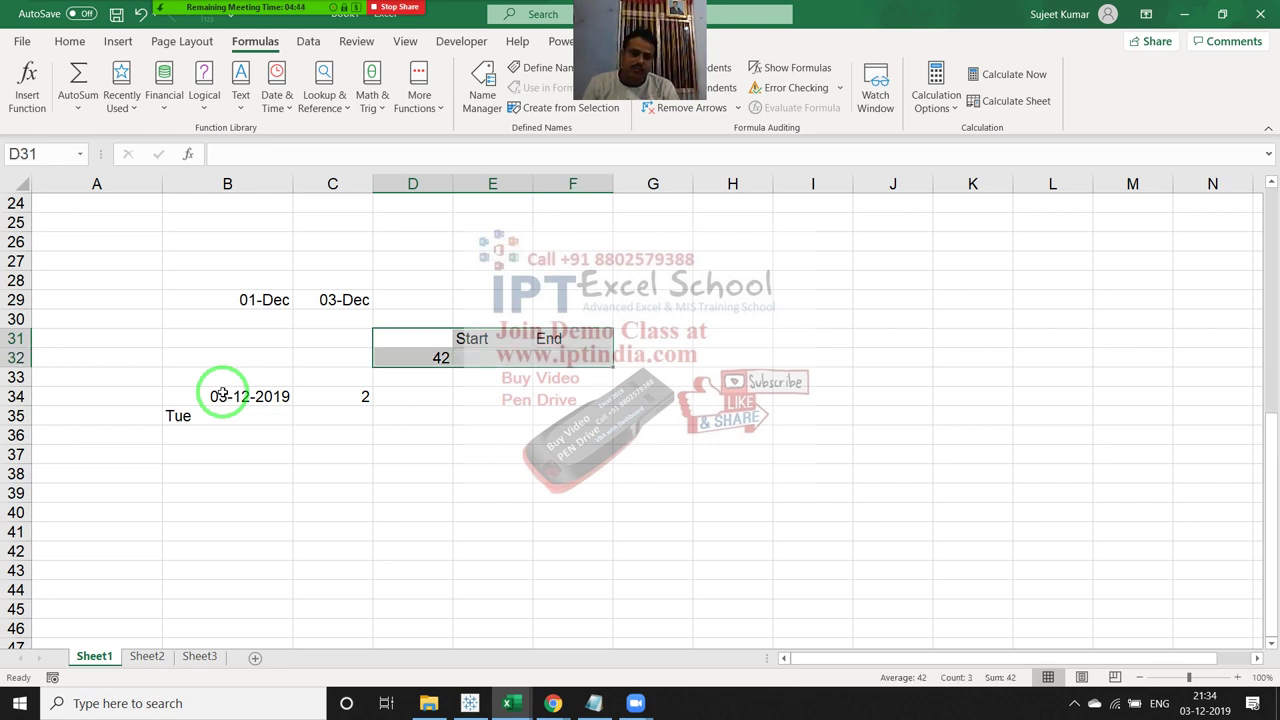
{"action": "key", "text": "super+d"}
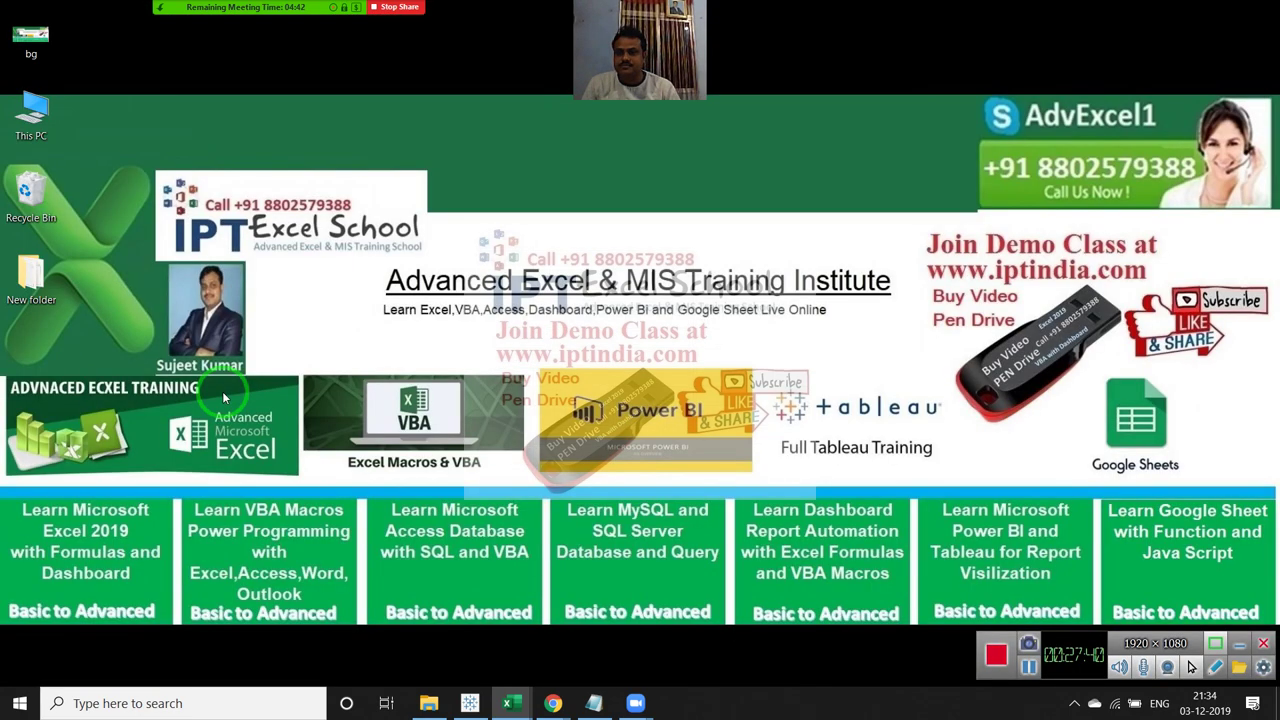
{"action": "left_click", "coordinate": [548, 14]}
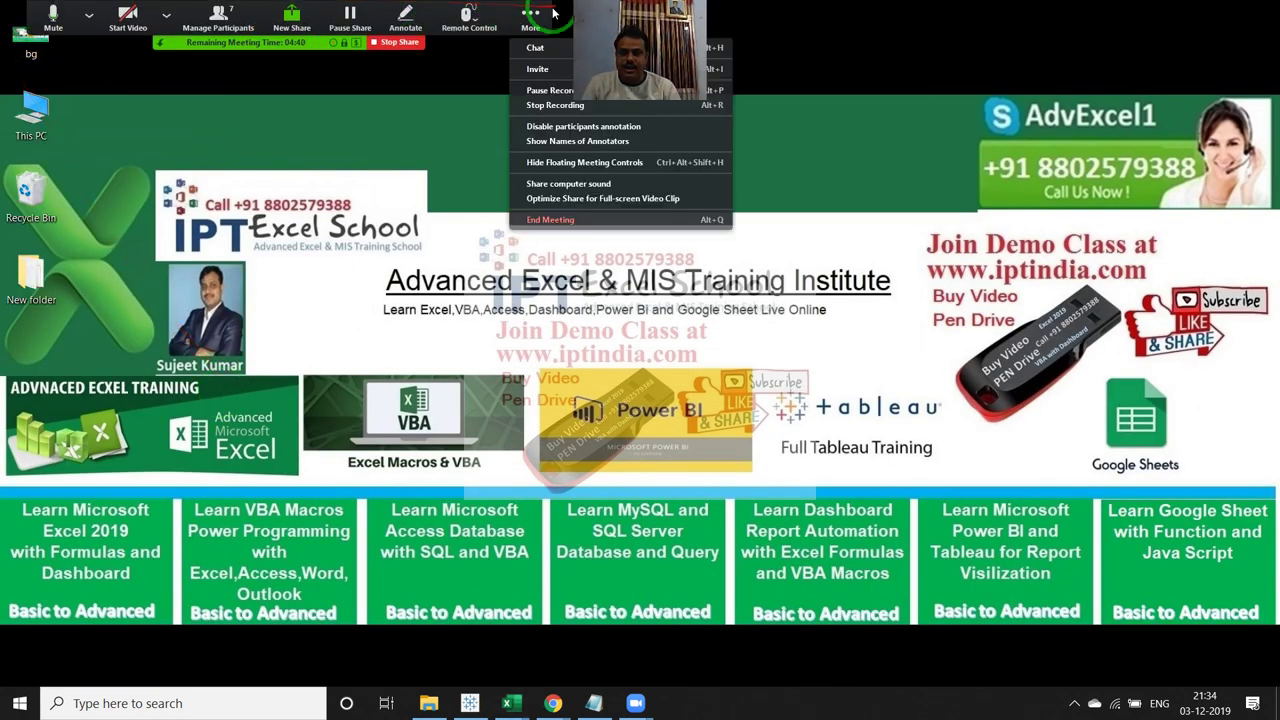